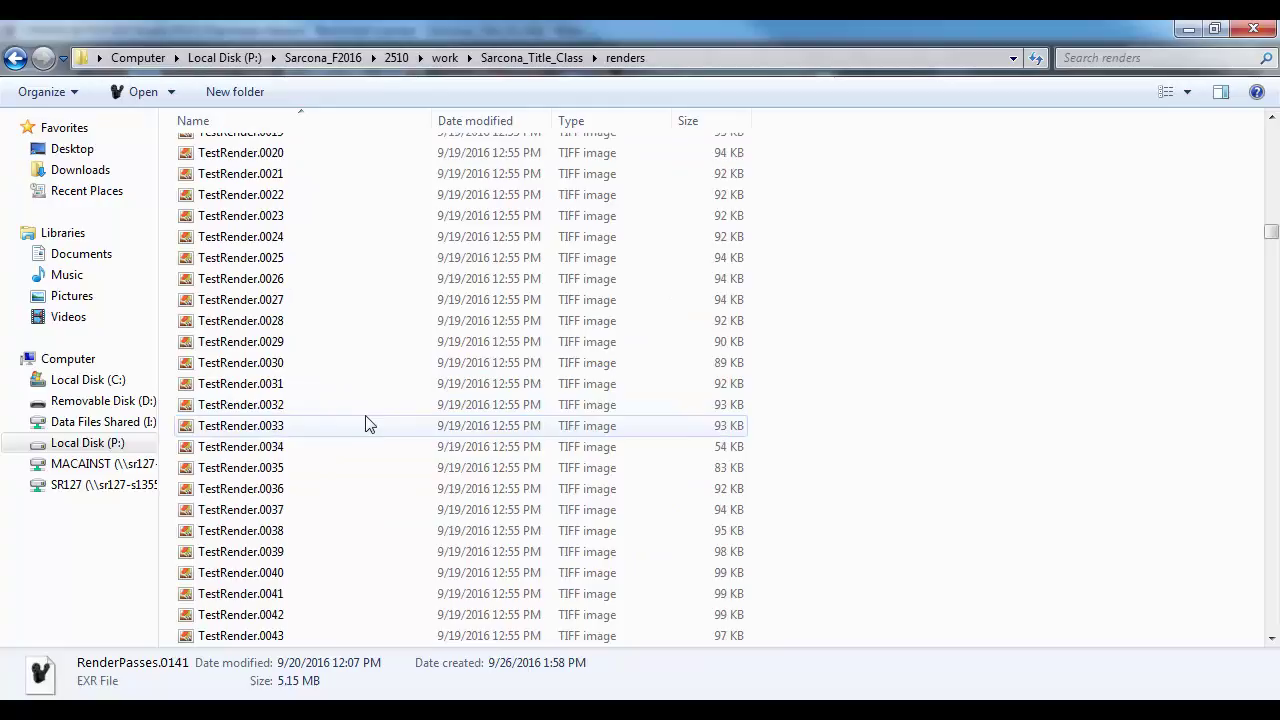
Browse the renders folder and inspect a couple of TestRender TIFF frames
left_click(365, 425)
scroll(365, 425, "down", 11)
scroll(343, 474, "down", 17)
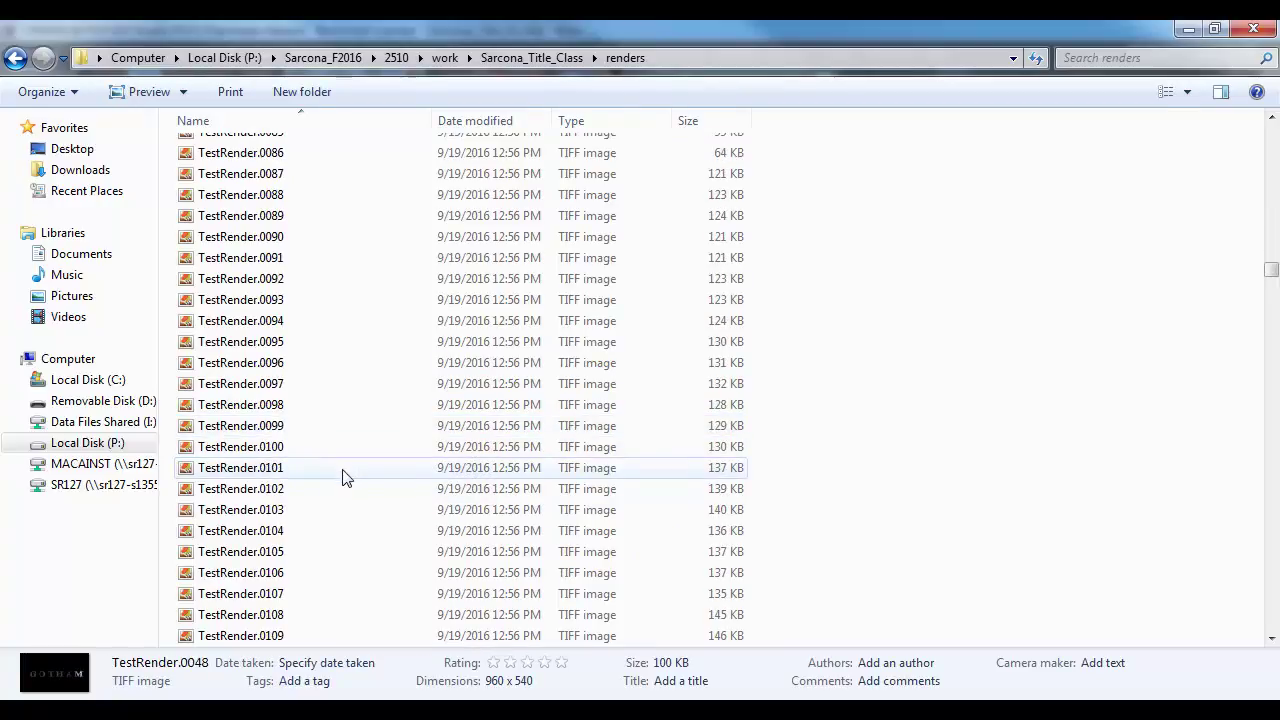
left_click(343, 470)
scroll(340, 486, "down", 6)
scroll(338, 486, "down", 6)
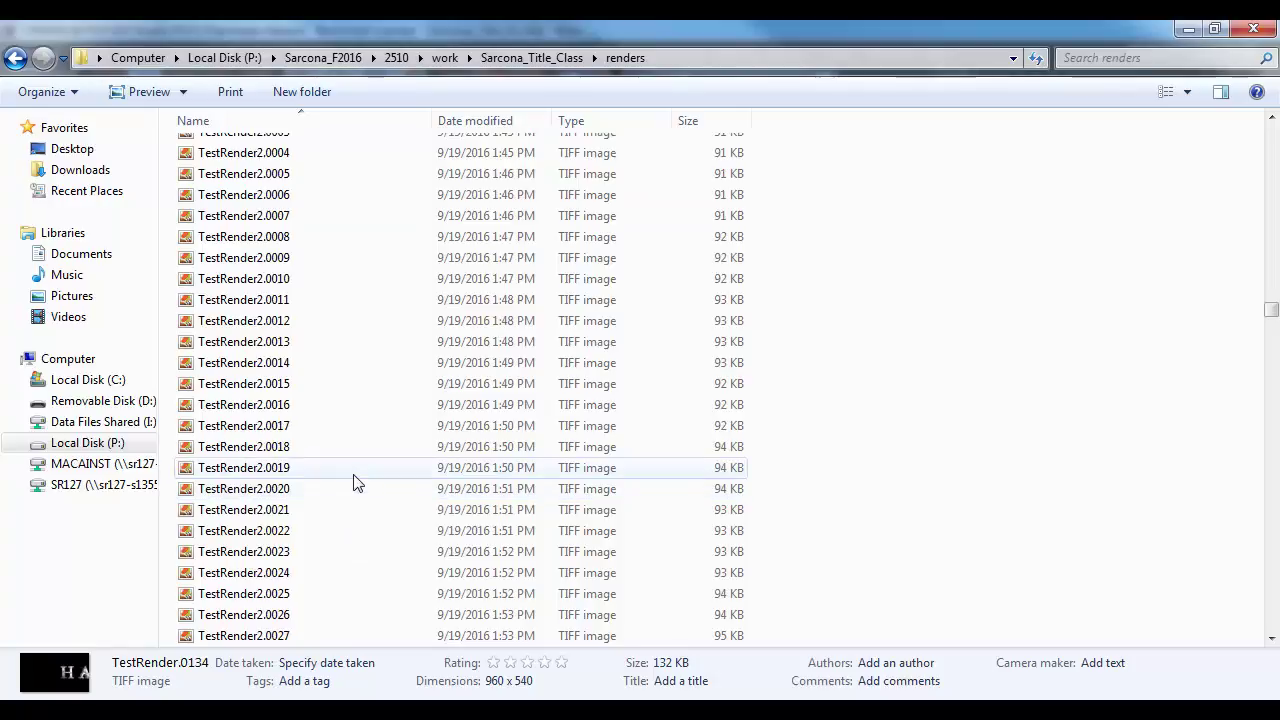
scroll(358, 449, "down", 9)
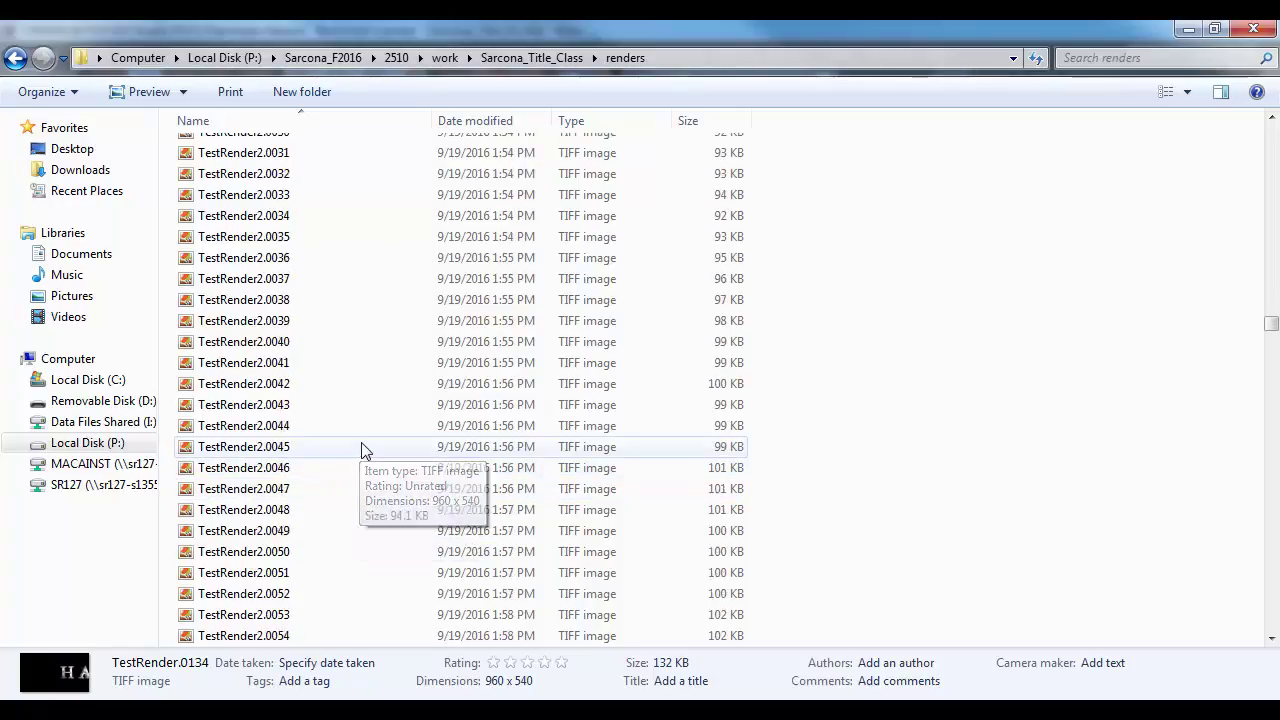
scroll(365, 450, "down", 8)
Scroll back through the TestRender5 sequences and bring the Cinema 4D Gotham scene forward
left_click_drag(1271, 340, 1243, 651)
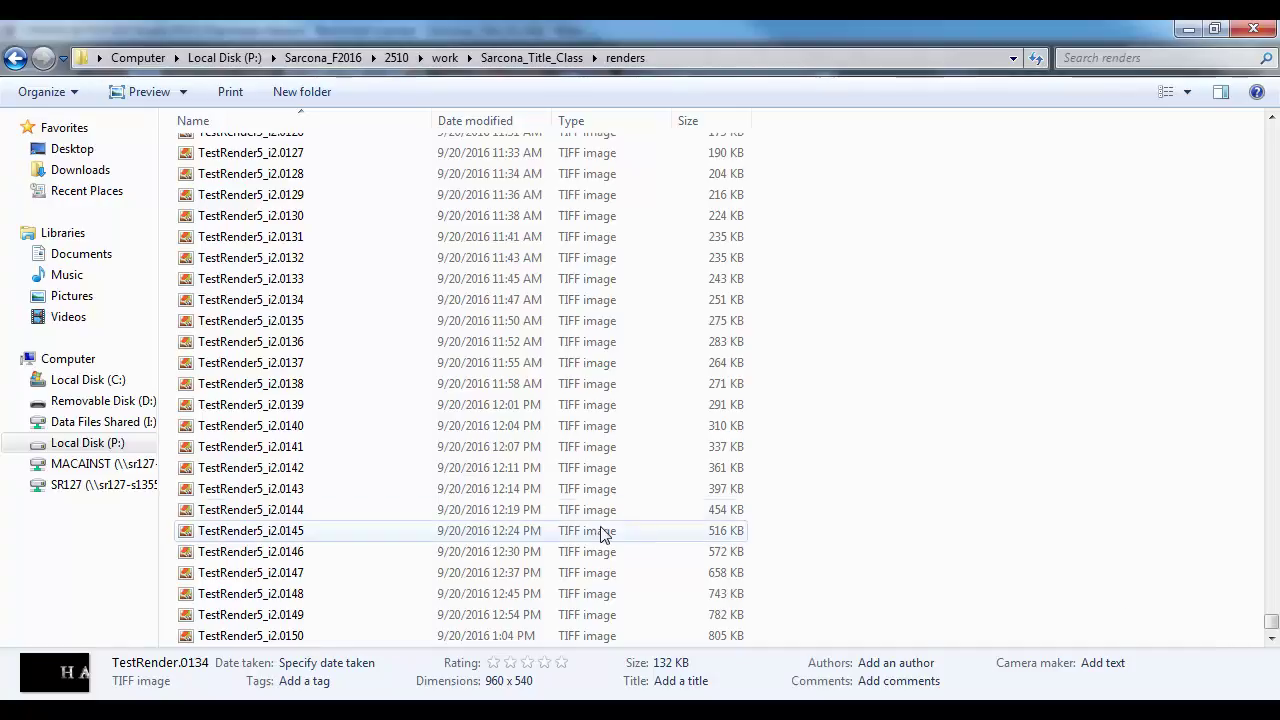
scroll(300, 470, "up", 14)
scroll(276, 338, "up", 20)
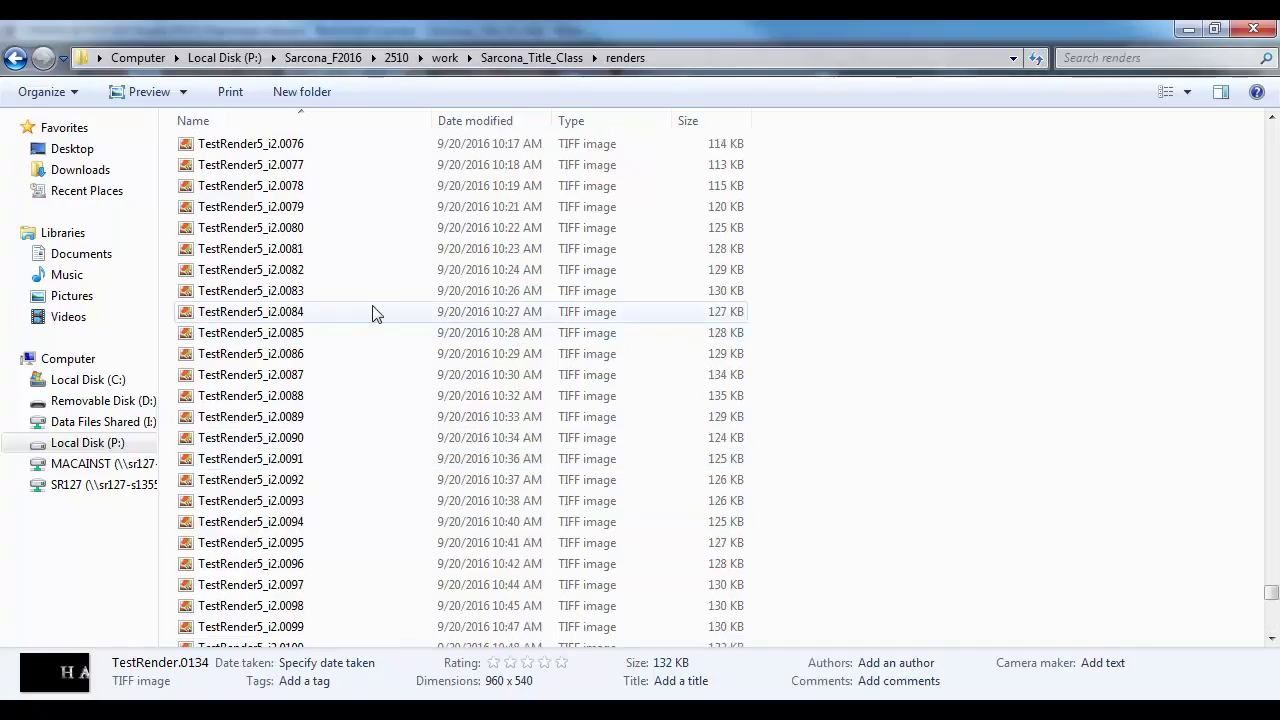
scroll(388, 303, "up", 7)
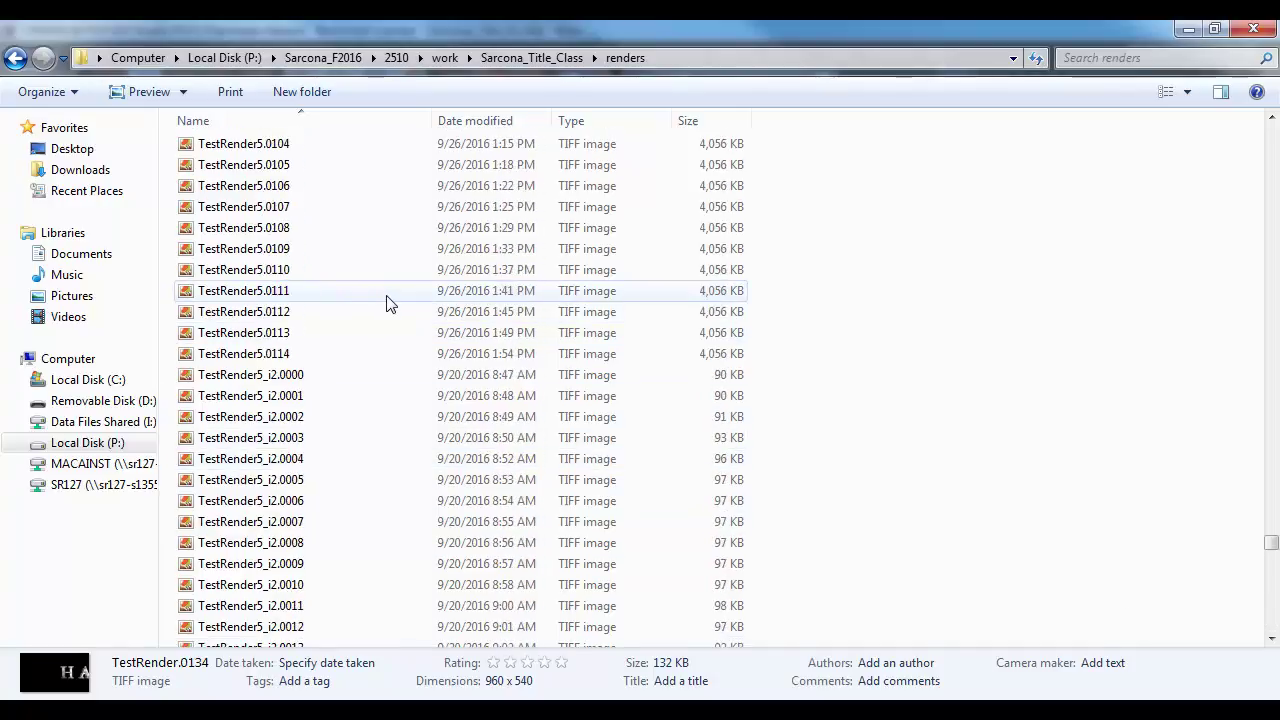
key("alt+Tab")
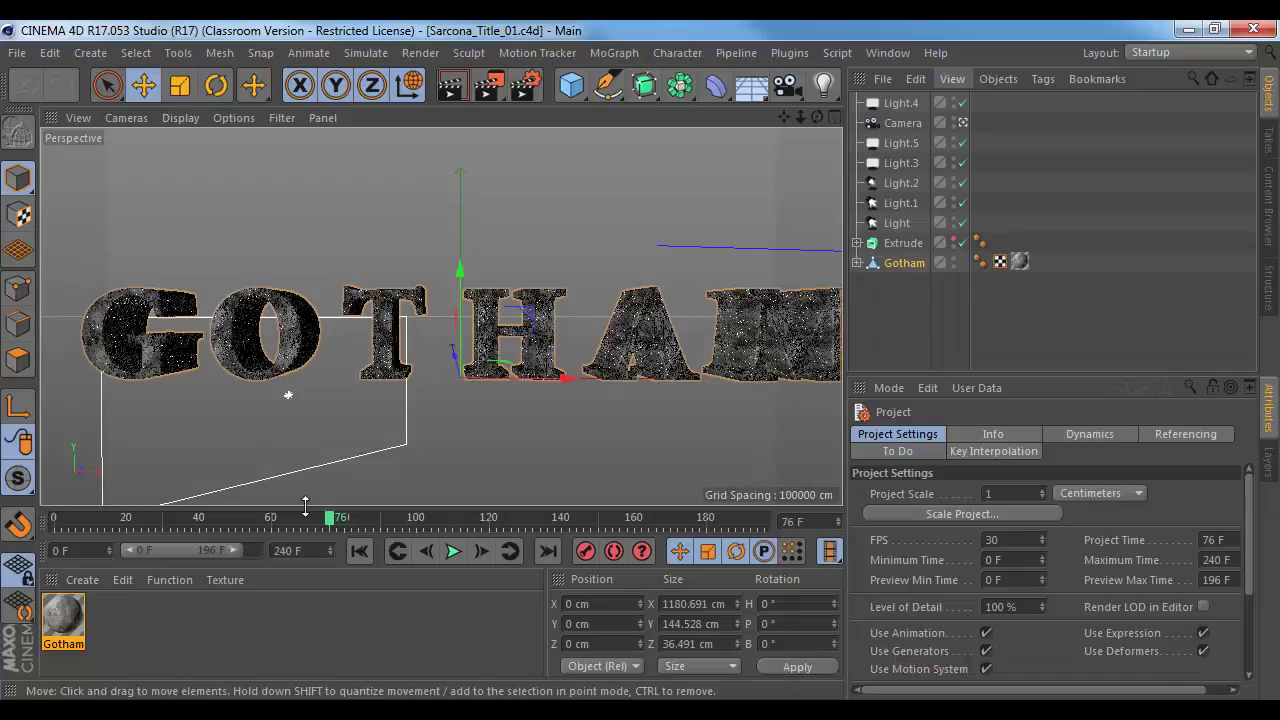
Scrub the Cinema 4D timeline to preview the Gotham title's camera move
left_click_drag(323, 521, 93, 522)
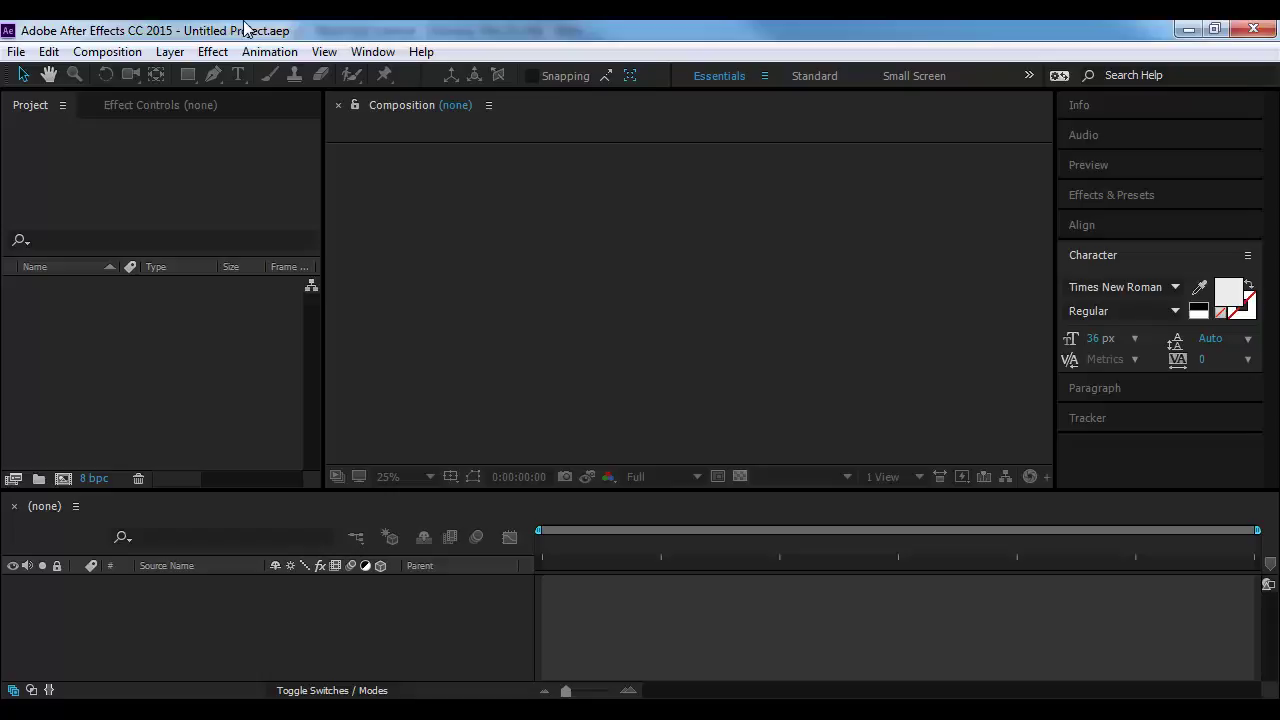
Start a File > Import > File and browse to P:\Sarcona_F2016\2510\work\Sarcona_Title_Class
left_click(17, 53)
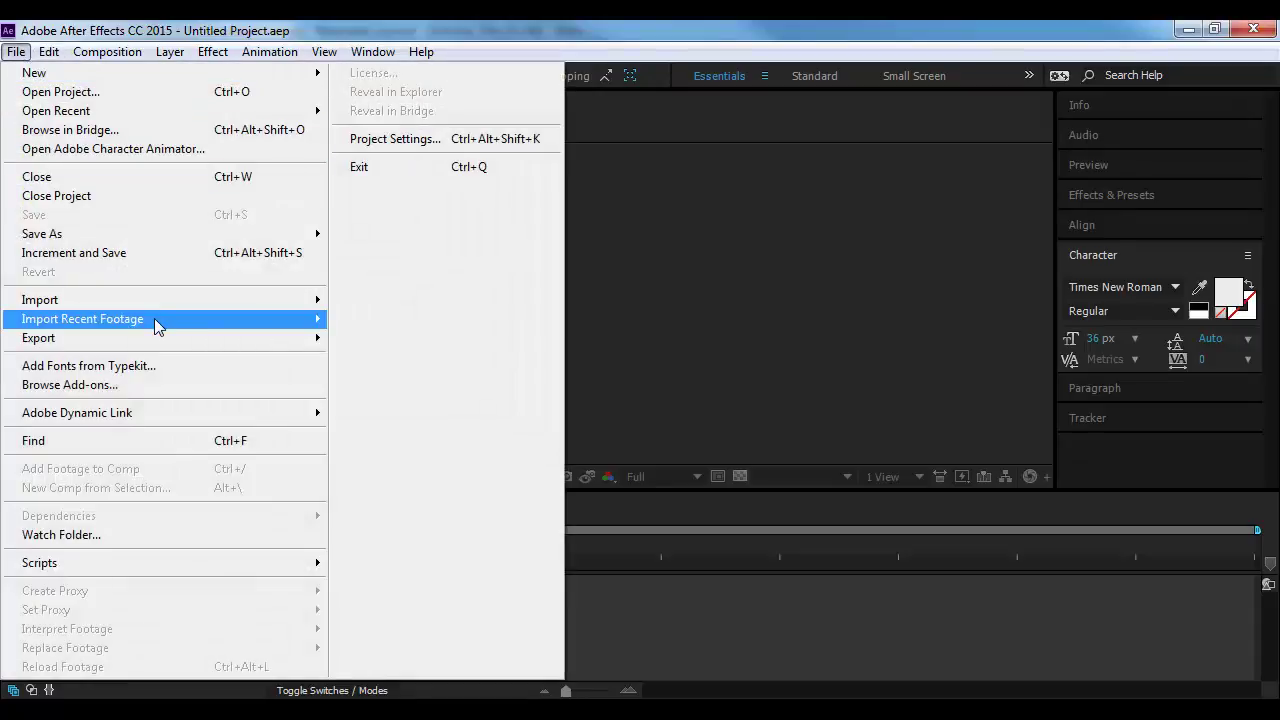
mouse_move(187, 307)
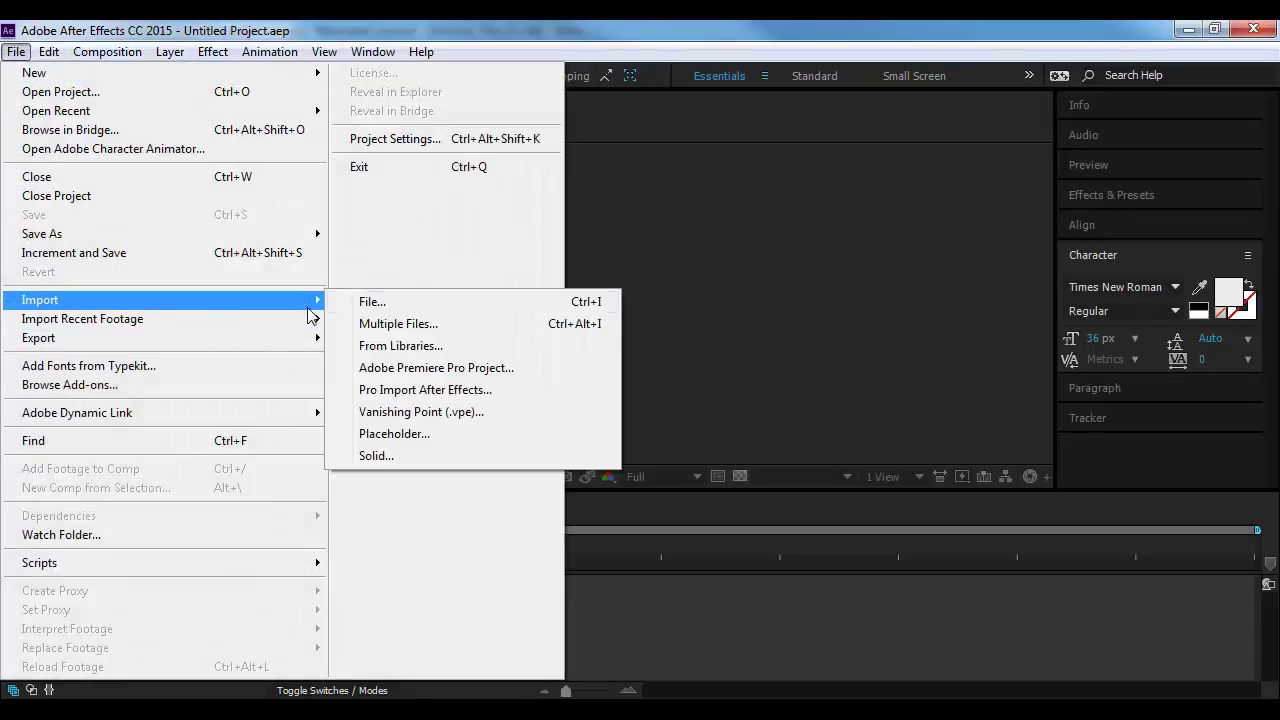
left_click(444, 304)
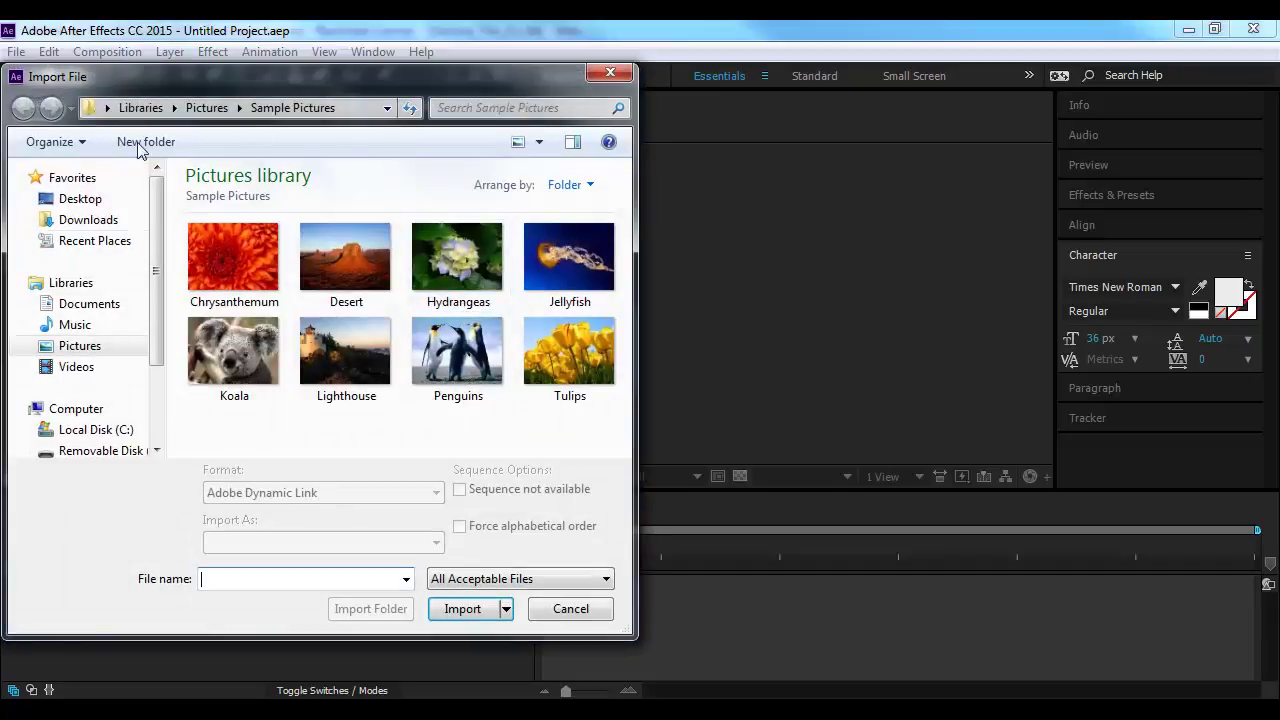
scroll(155, 400, "down", 2)
left_click(95, 357)
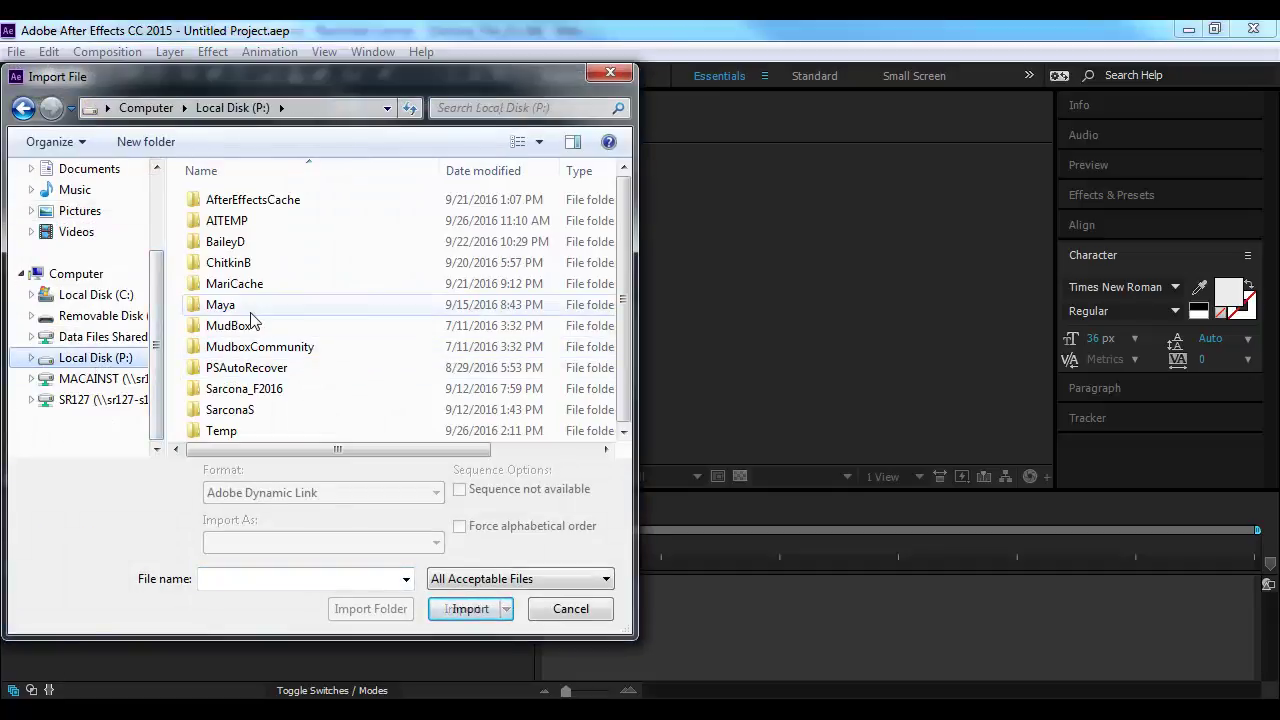
double_click(244, 388)
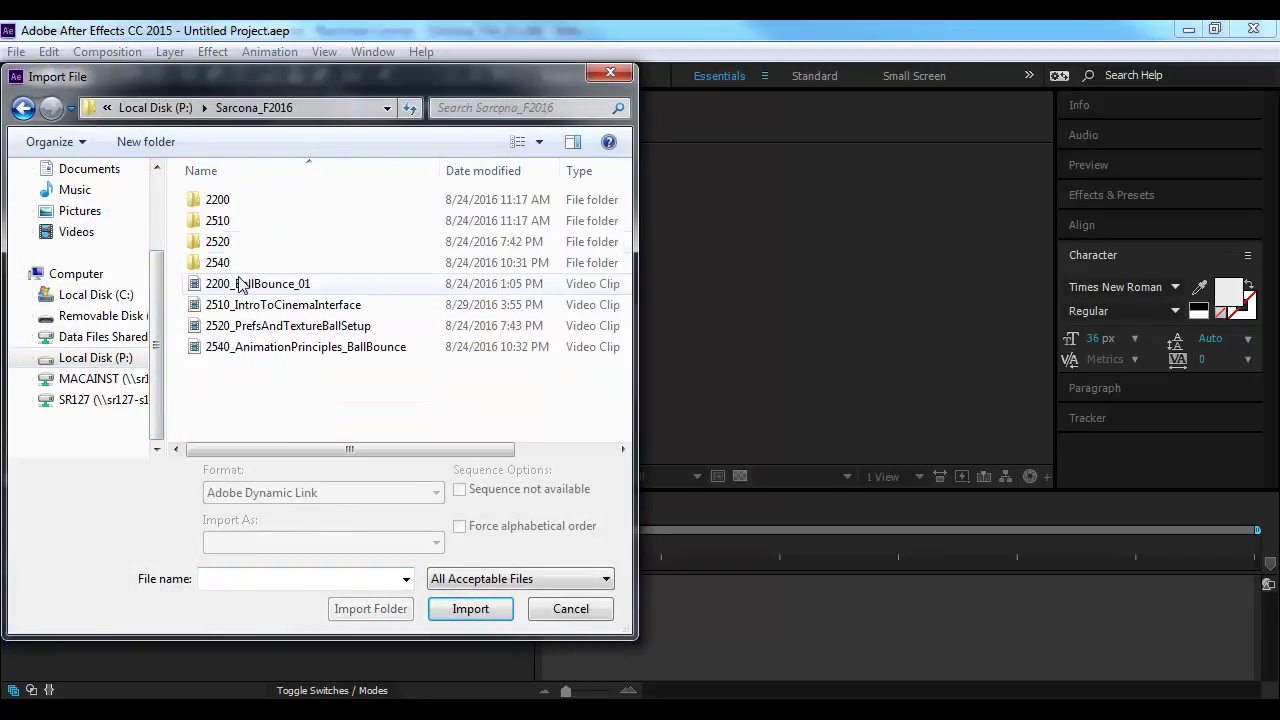
double_click(229, 220)
double_click(222, 220)
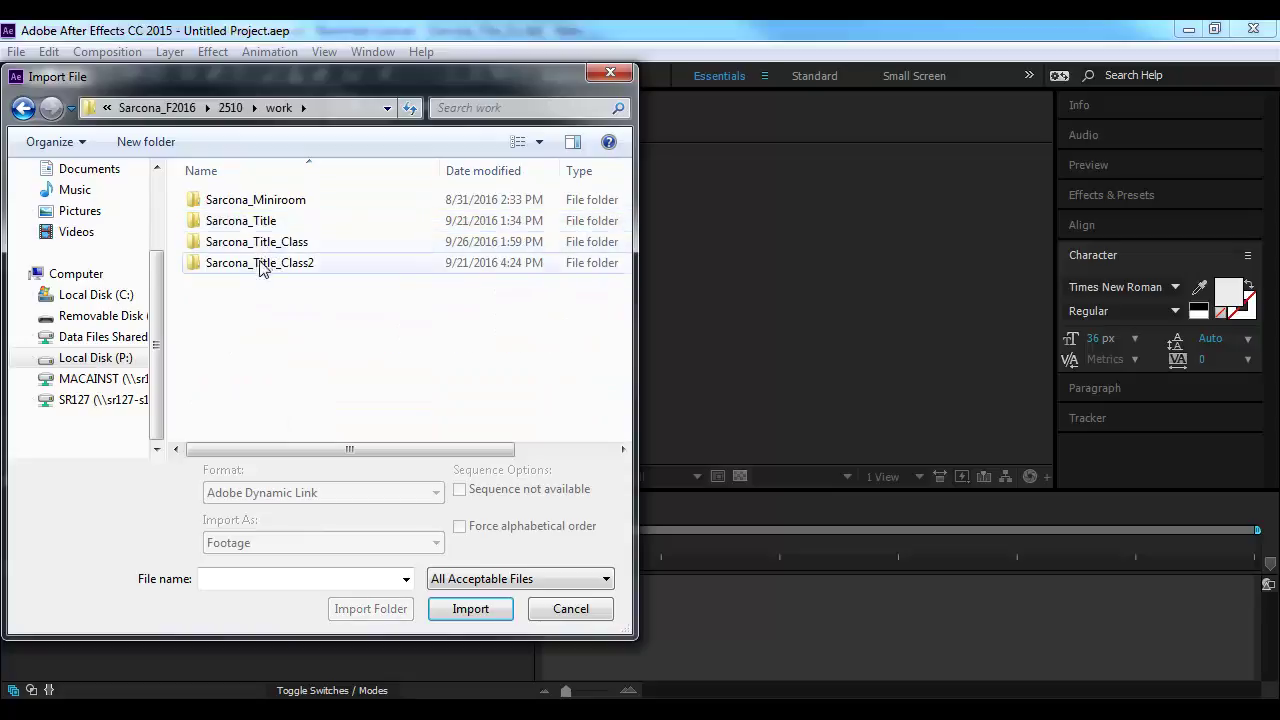
double_click(262, 246)
Import Sarcona_Title_01.c4d into the project as Footage
left_click(262, 347)
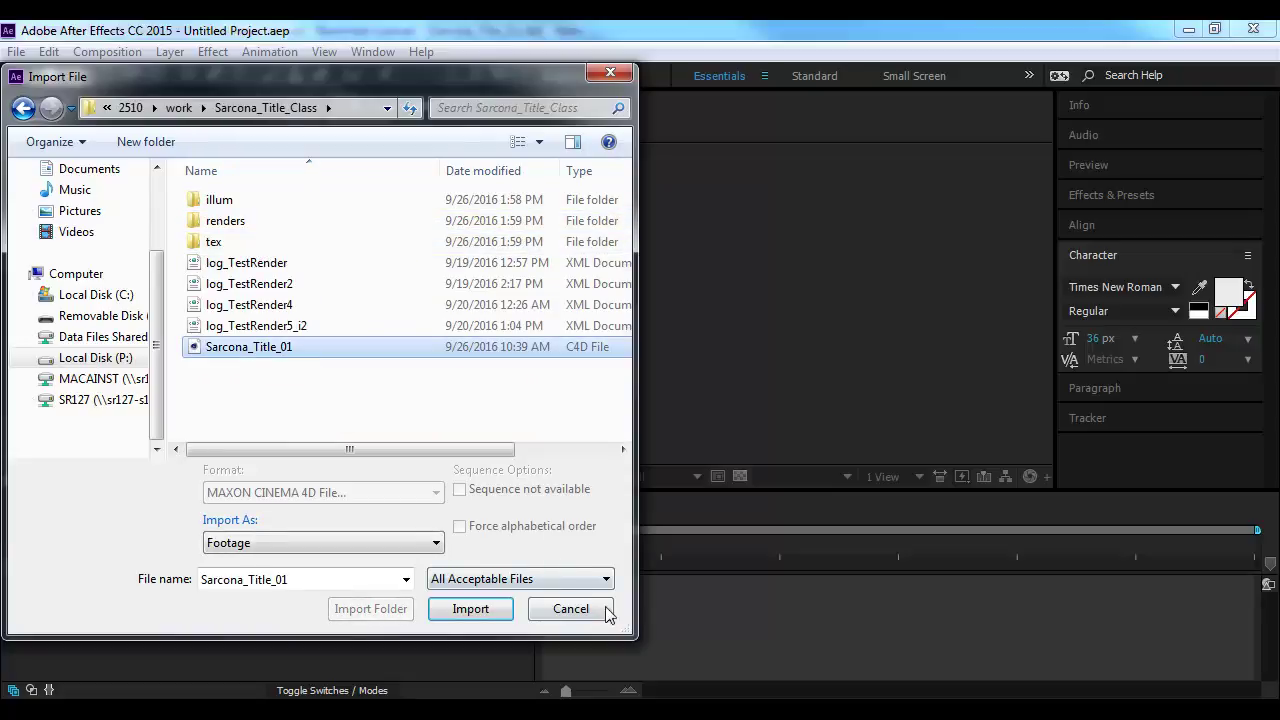
left_click(396, 548)
left_click(396, 548)
left_click(291, 545)
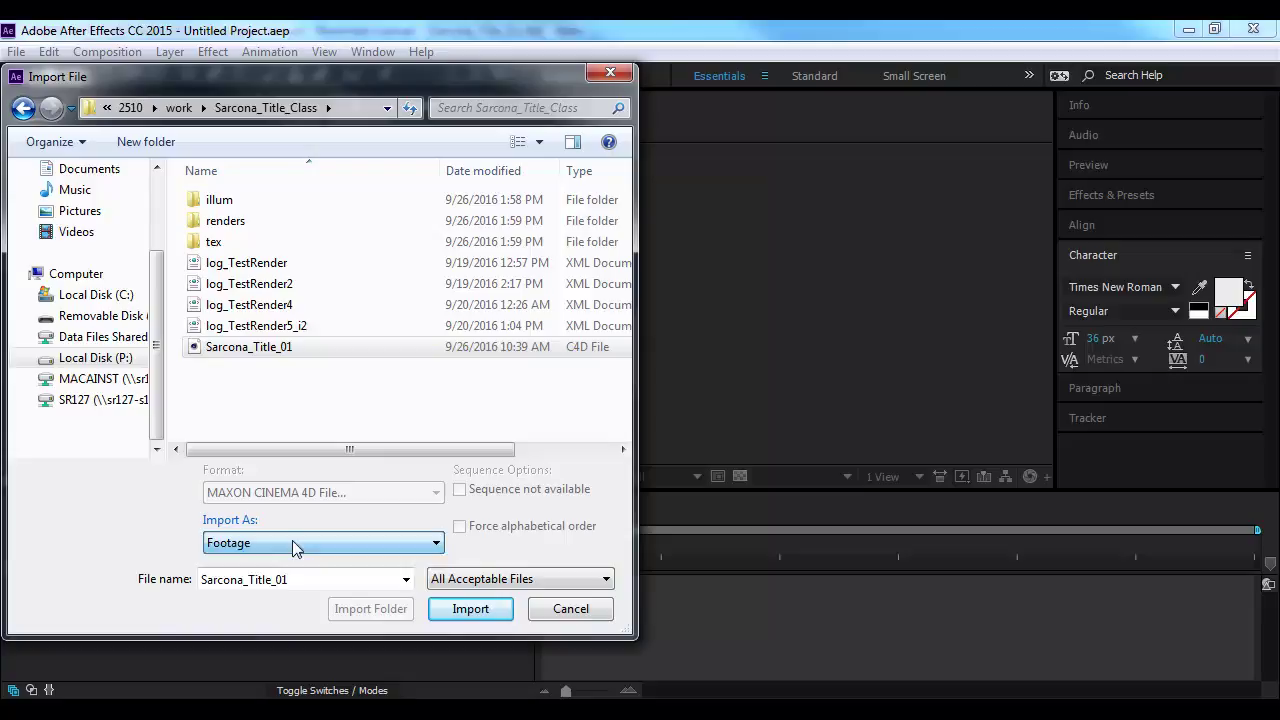
left_click(471, 612)
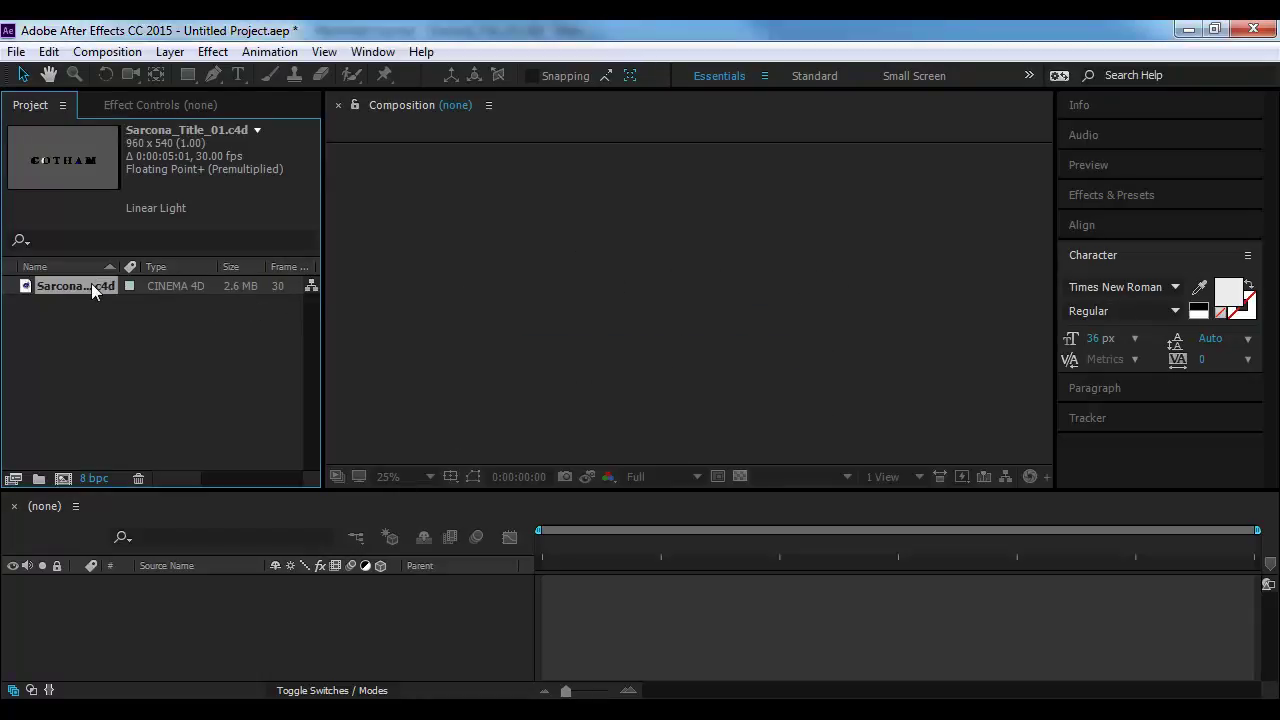
Create a Sarcona_Title_01 composition from the .c4d footage and accept its settings unchanged
left_click_drag(91, 283, 62, 477)
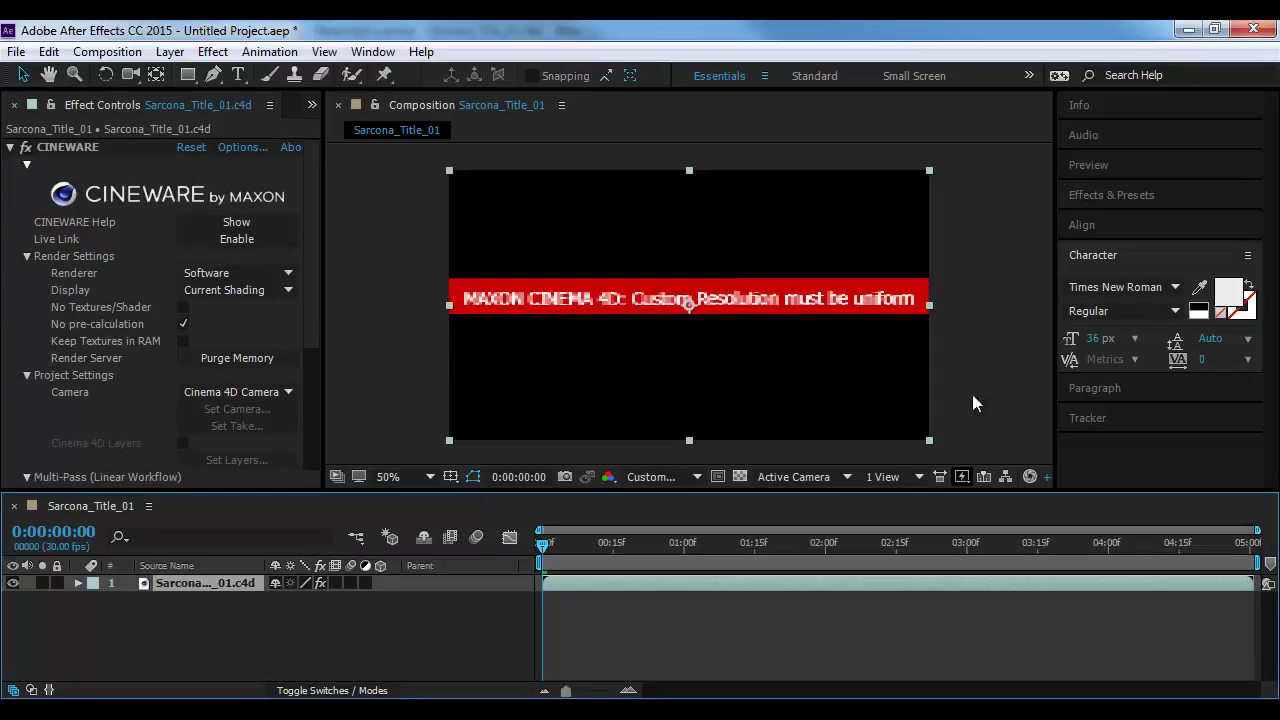
left_click(107, 51)
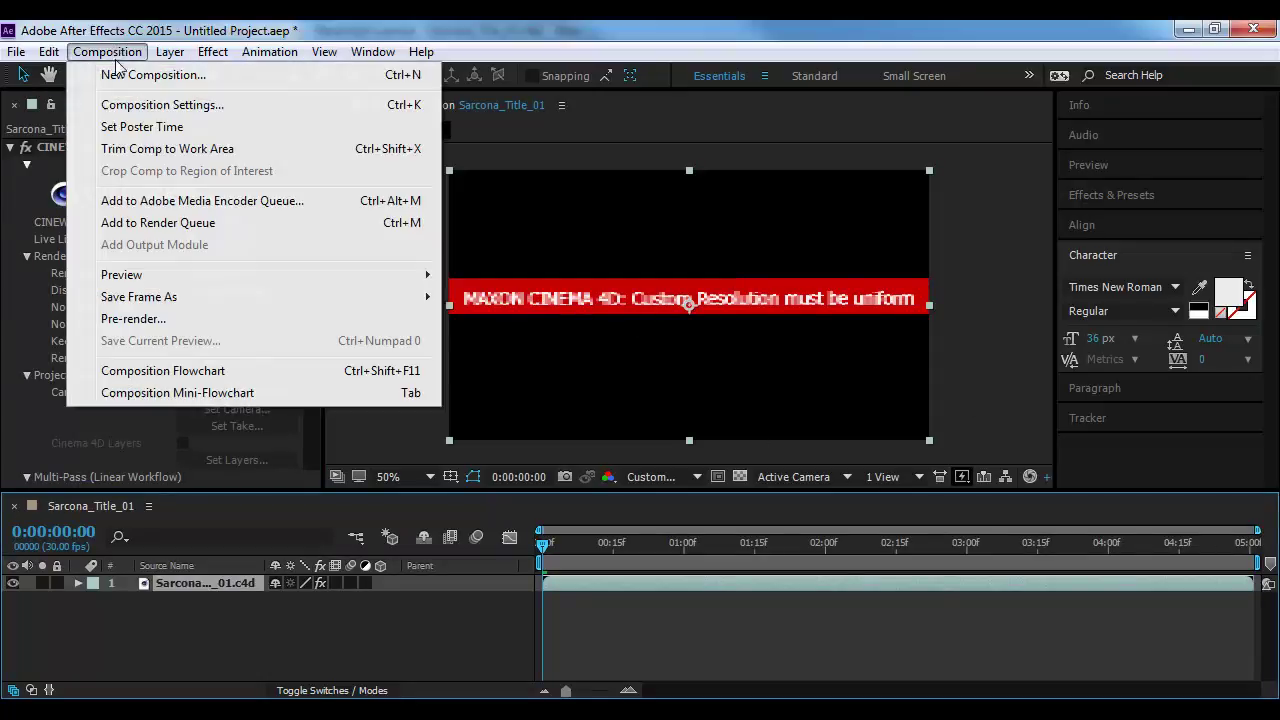
left_click(150, 105)
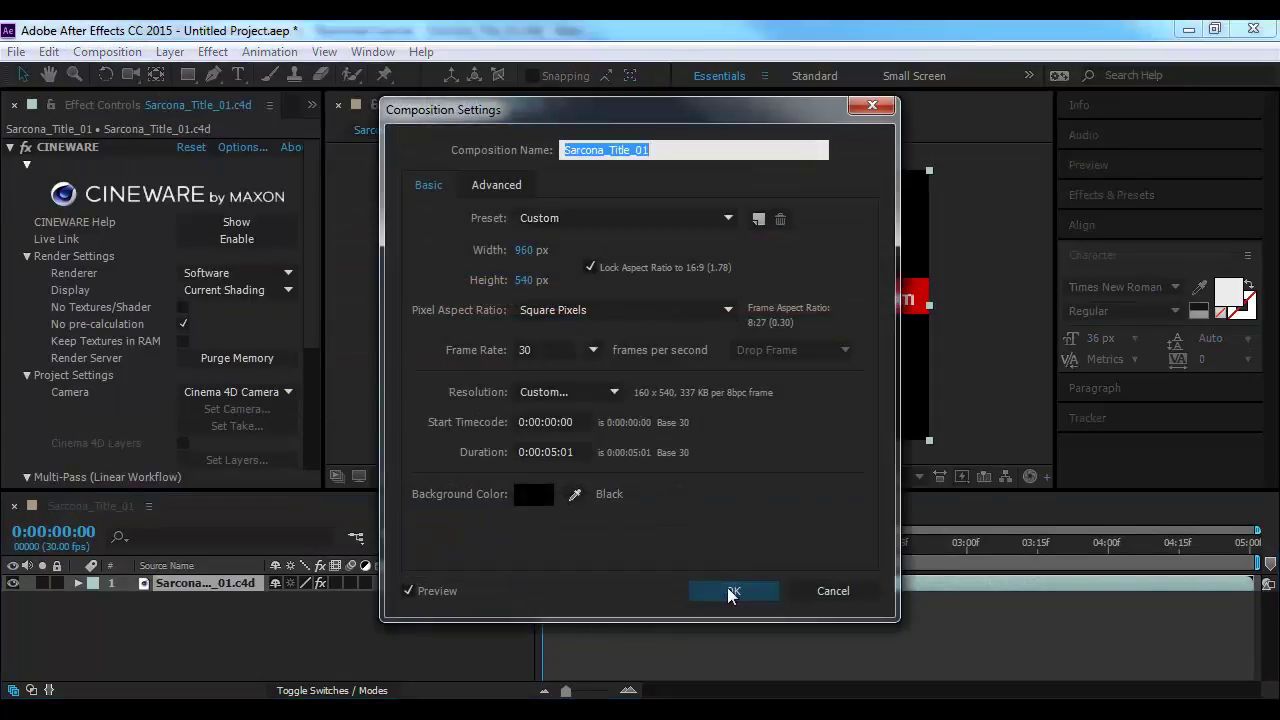
left_click(731, 593)
Confirm the Cinema 4D scene renders at 960×540, then return to the After Effects comp
key("alt+Tab")
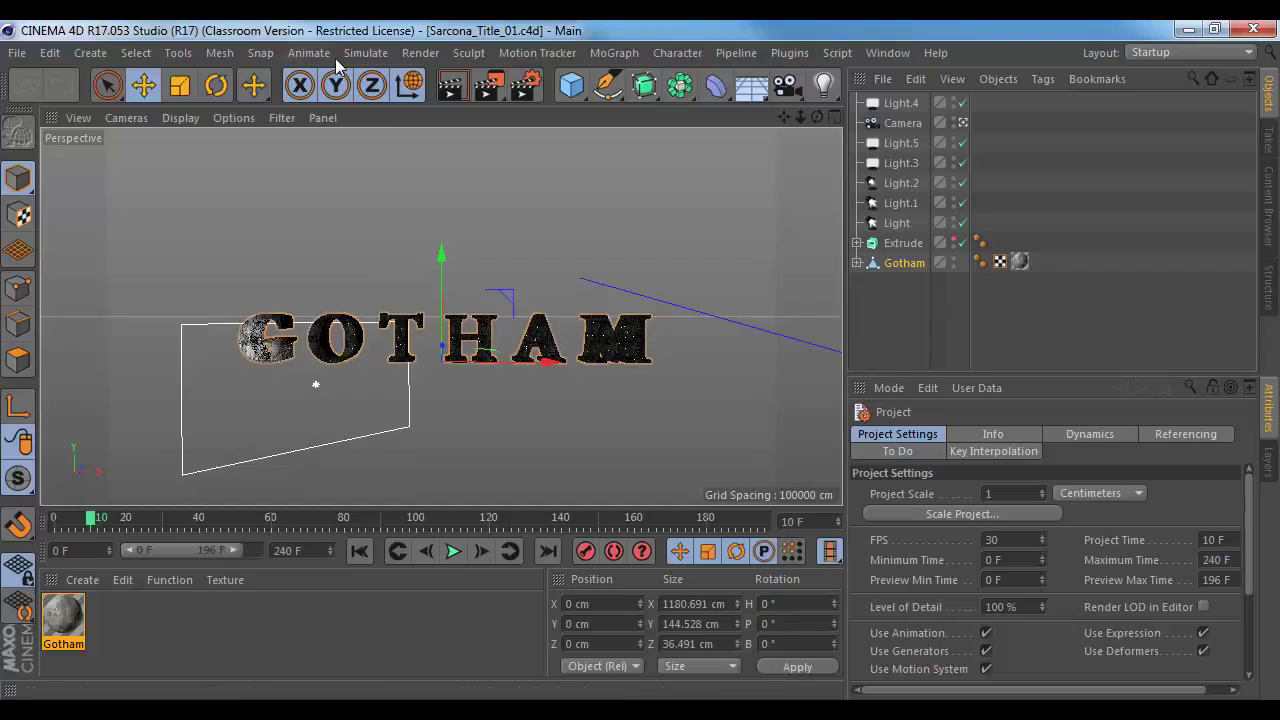
left_click(524, 85)
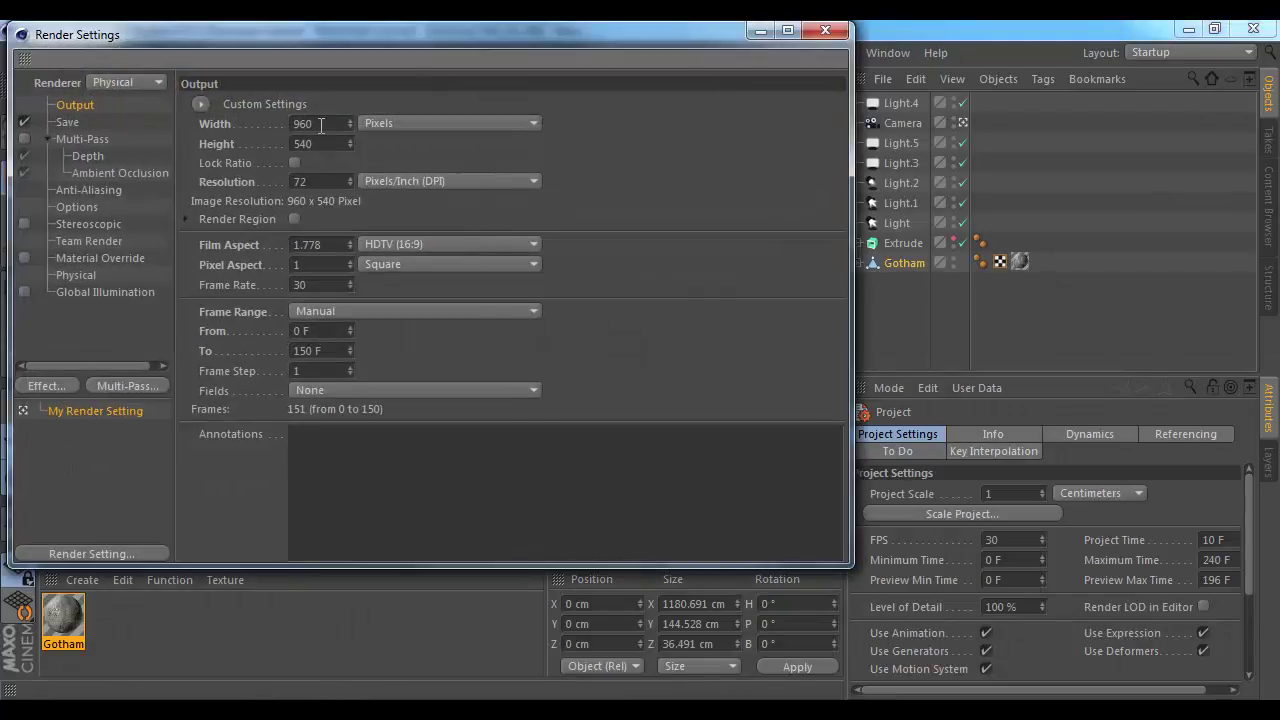
left_click(826, 29)
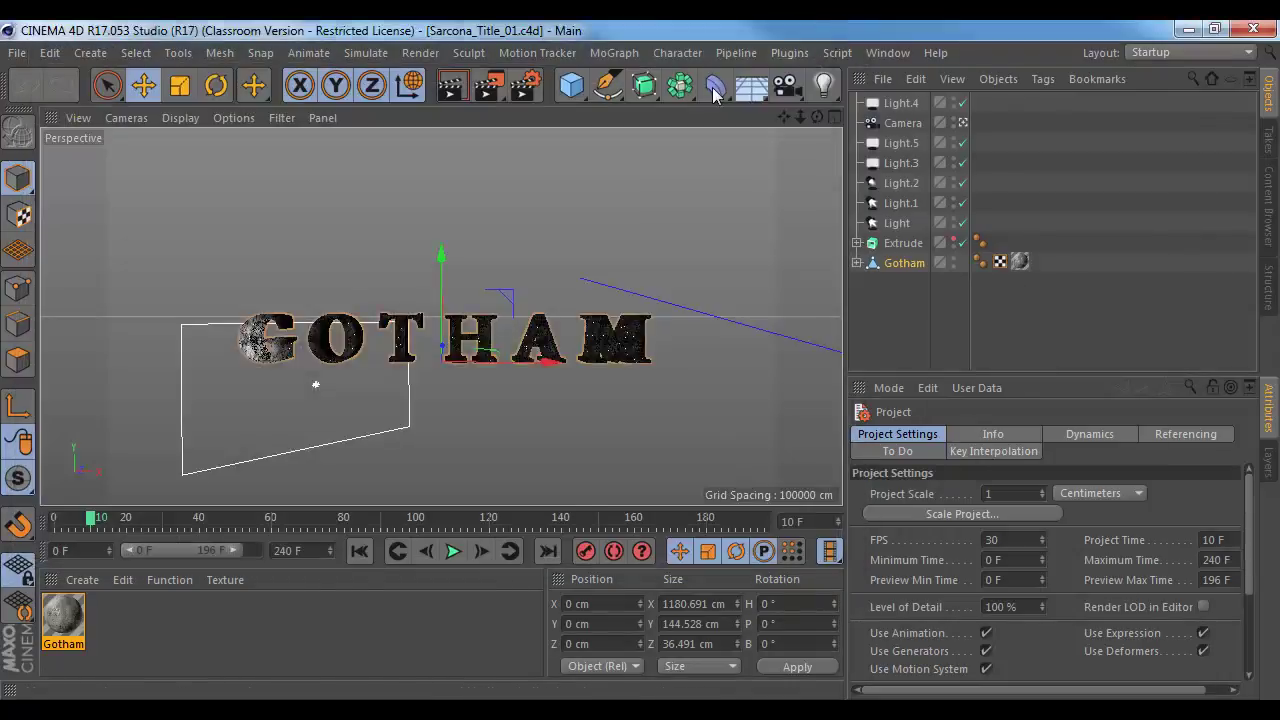
key("alt+Tab")
left_click(624, 302)
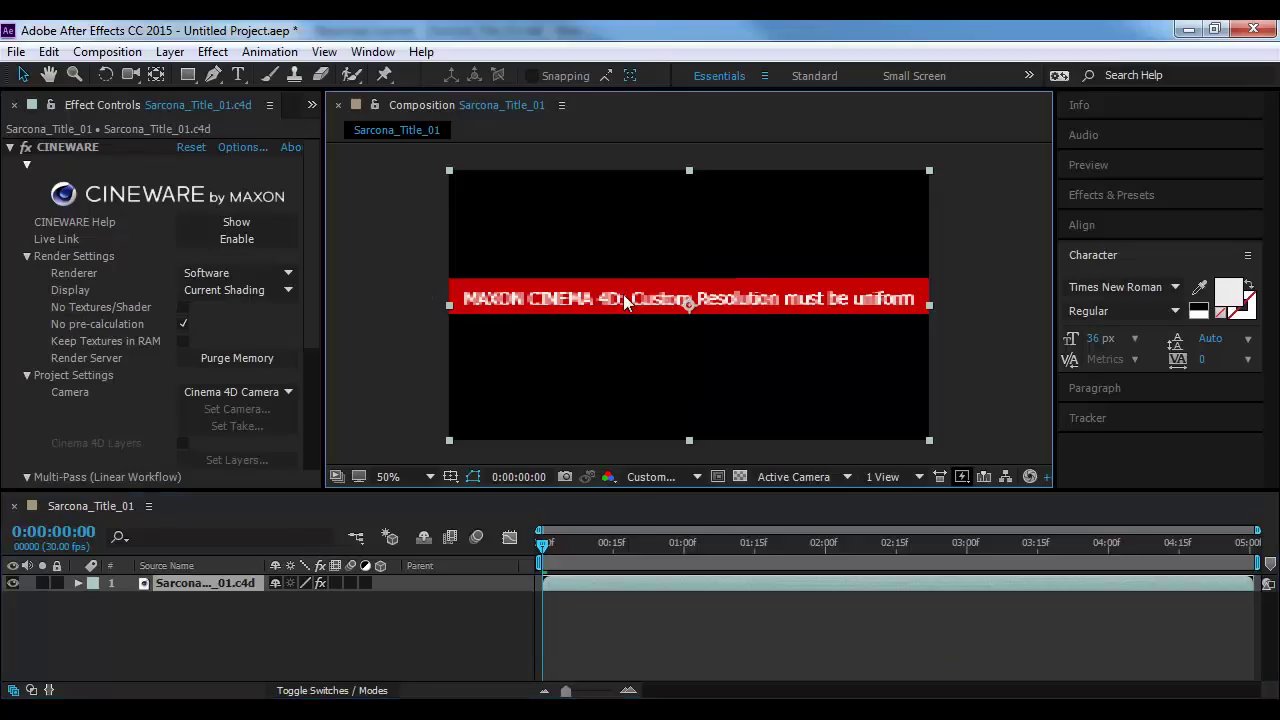
Review the Cineware installation options, refresh the timeline, and bring up the preview resolution choices
left_click(242, 147)
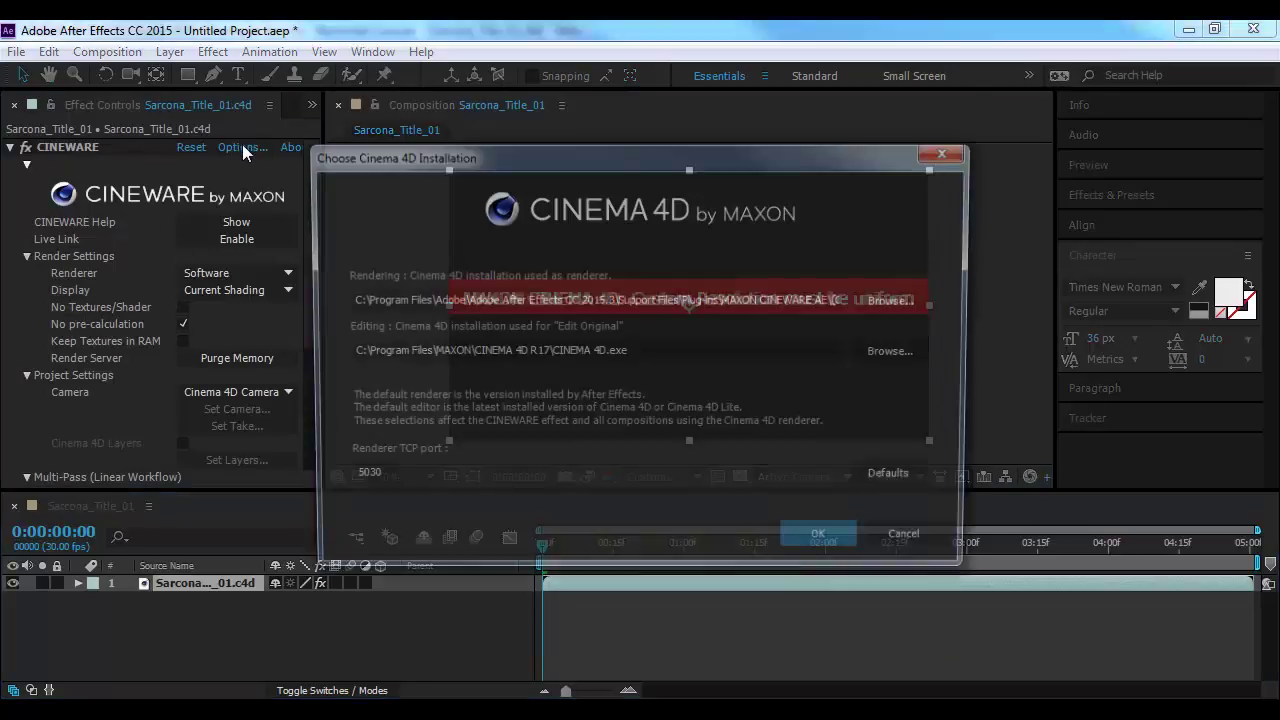
left_click(914, 541)
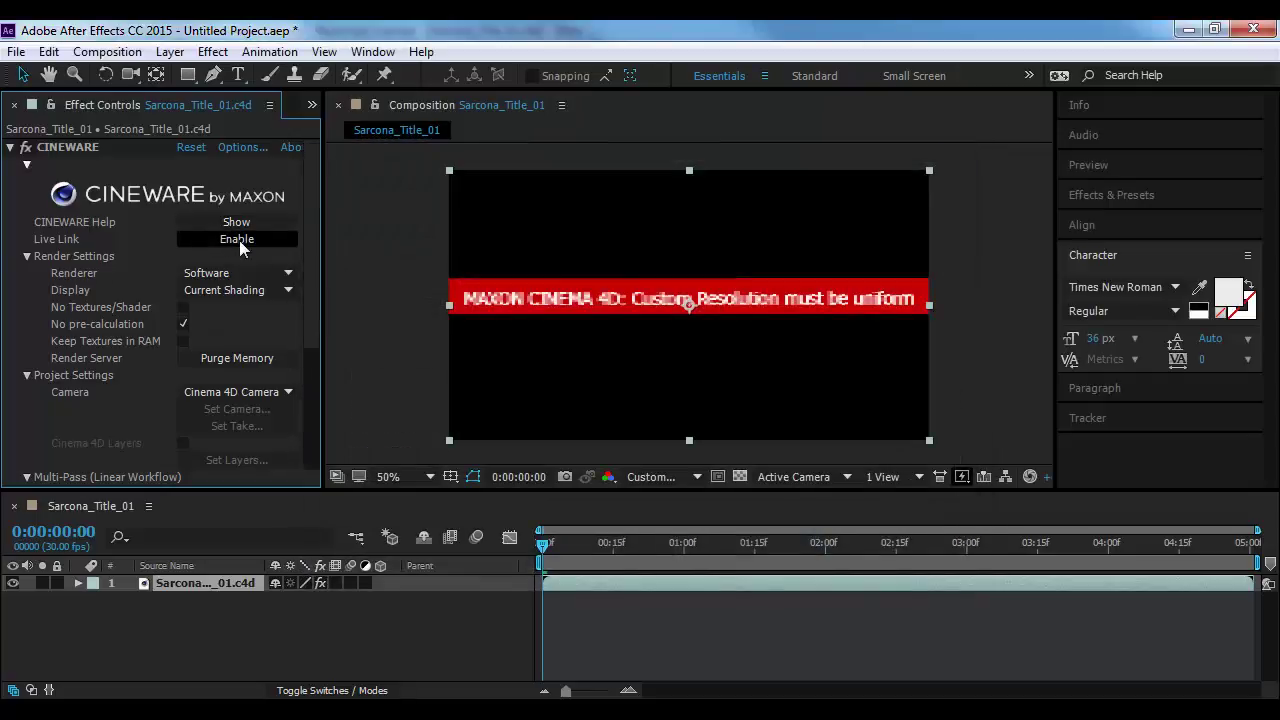
left_click(469, 621)
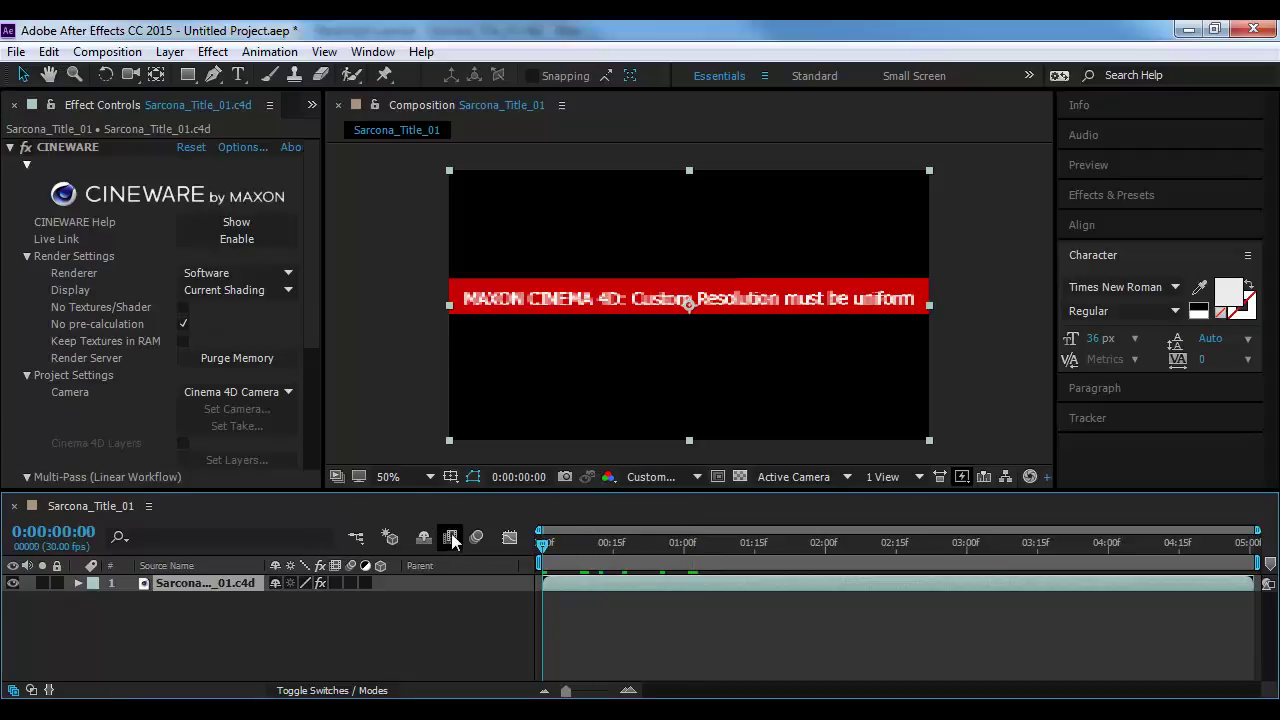
left_click(655, 476)
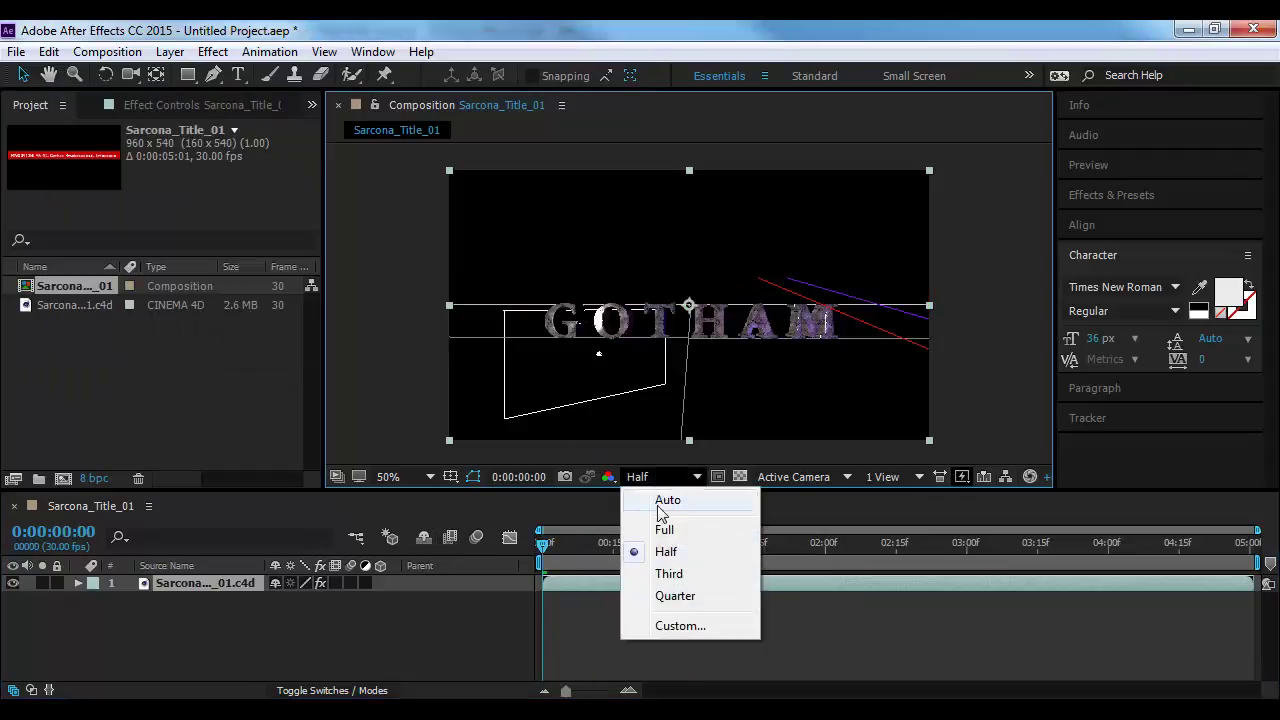
Keep Half preview resolution and scrub through the first few seconds of the animation
left_click(429, 657)
left_click_drag(604, 543, 1018, 565)
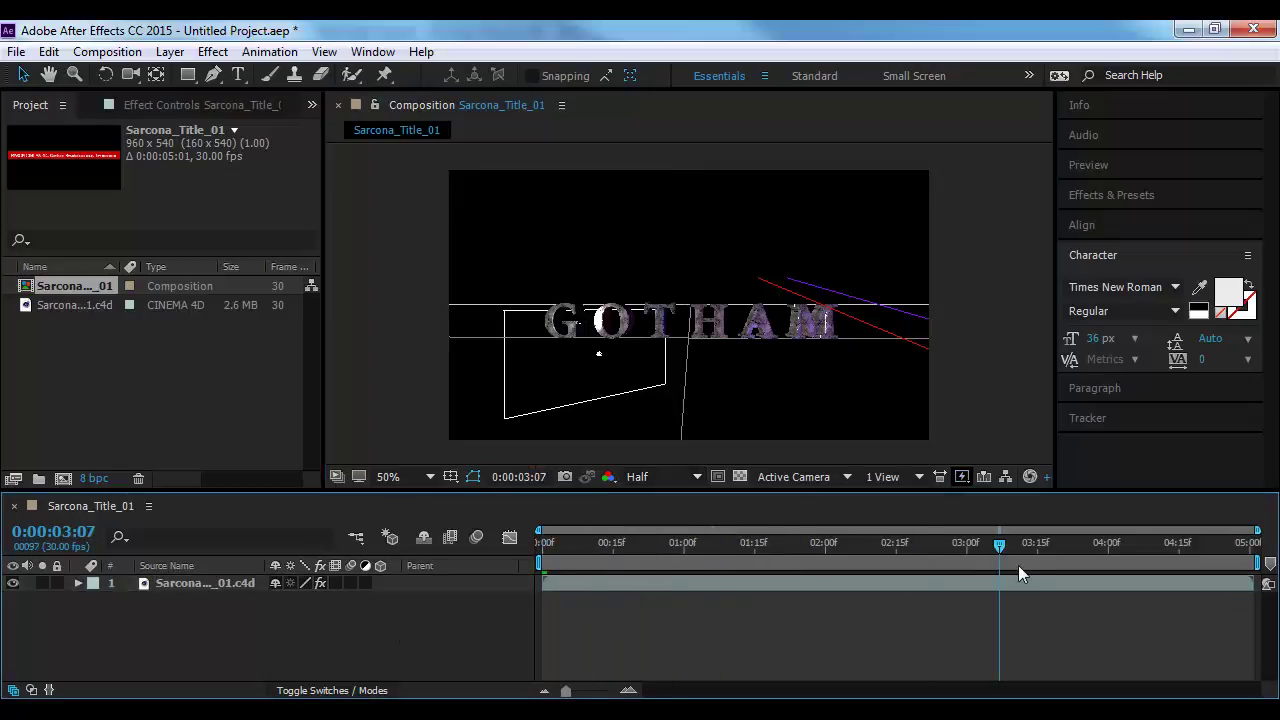
left_click(586, 543)
left_click_drag(586, 543, 511, 575)
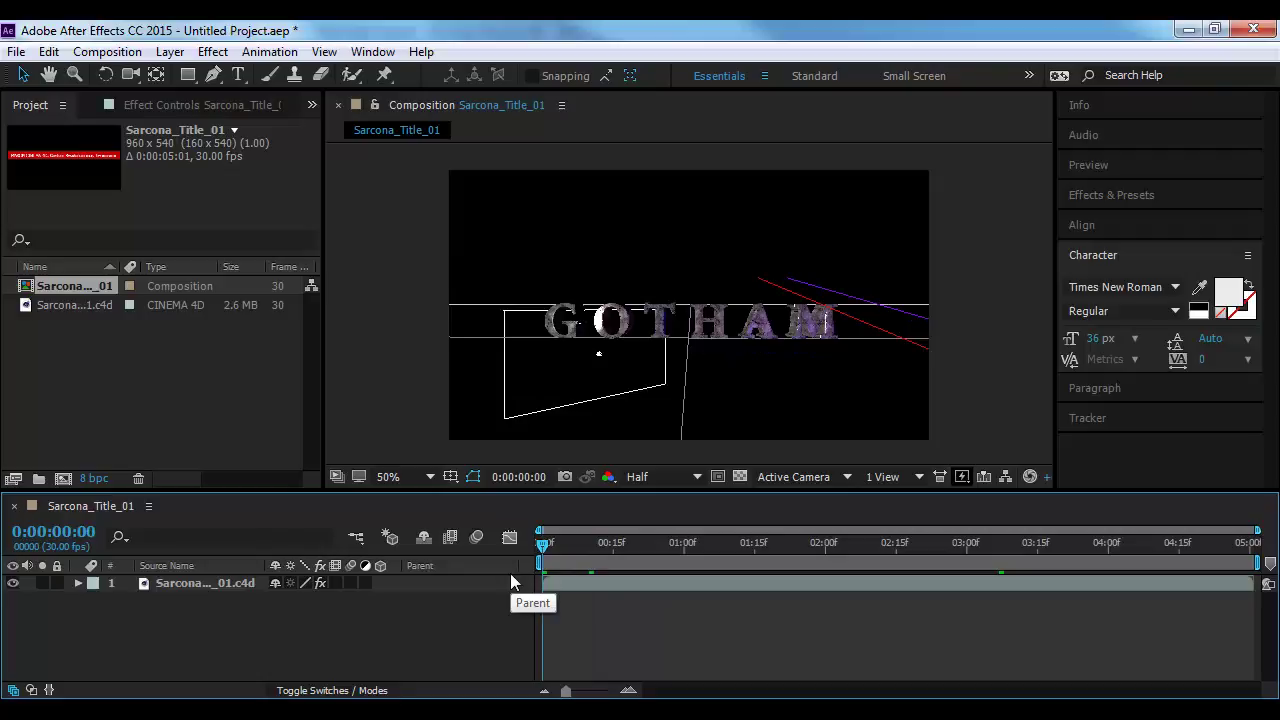
Preview the GOTHAM camera fly-through, return to 0:00:00:00, and show the CINEWARE effect settings
key("space")
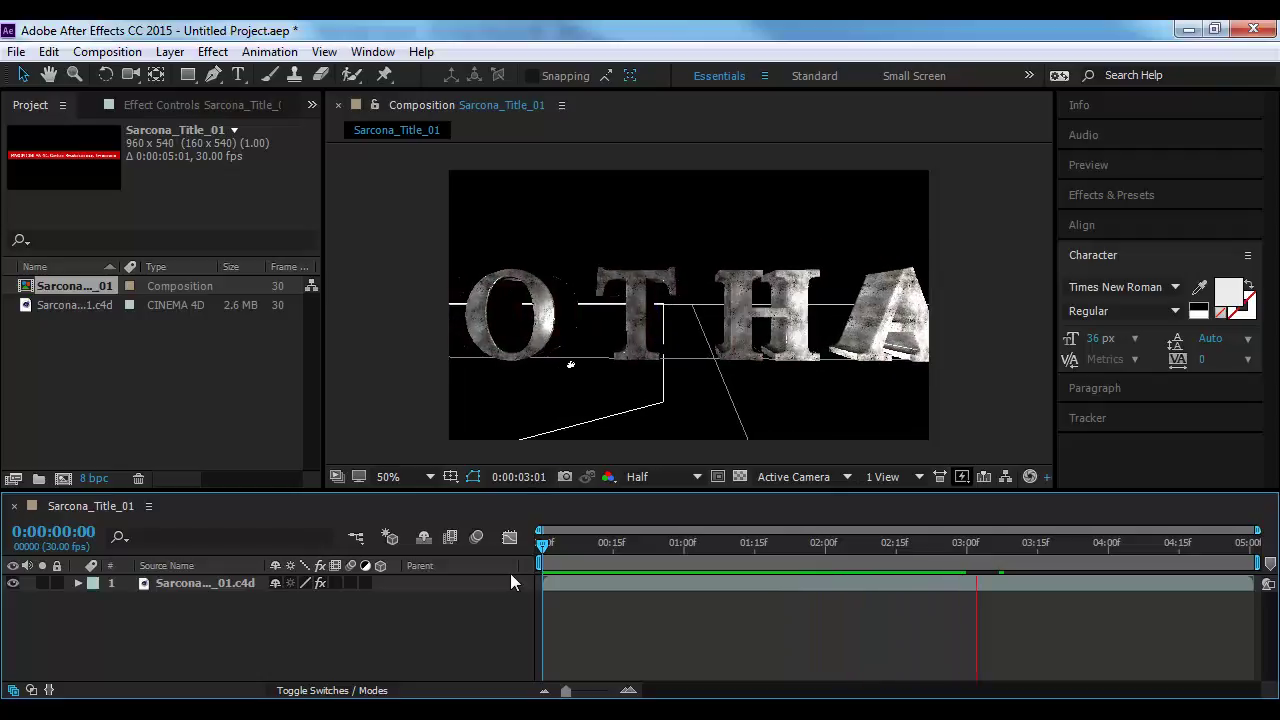
left_click(1086, 540)
left_click_drag(793, 544, 520, 560)
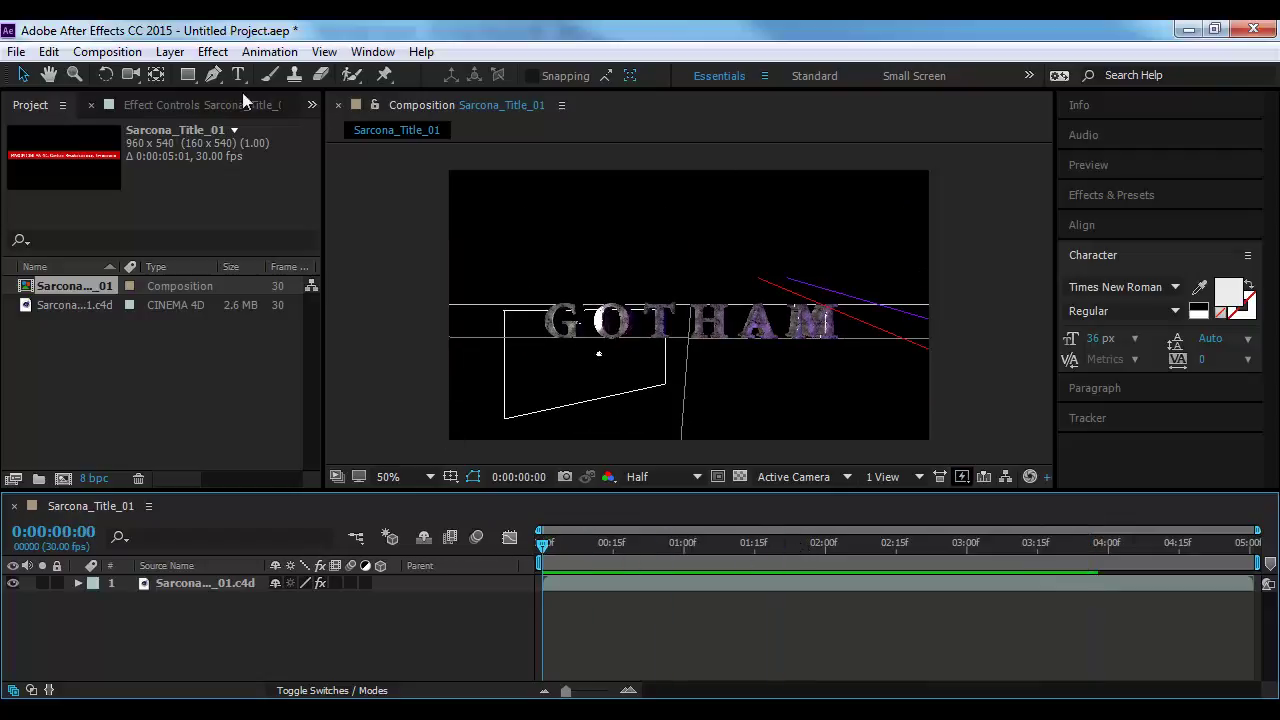
left_click(181, 103)
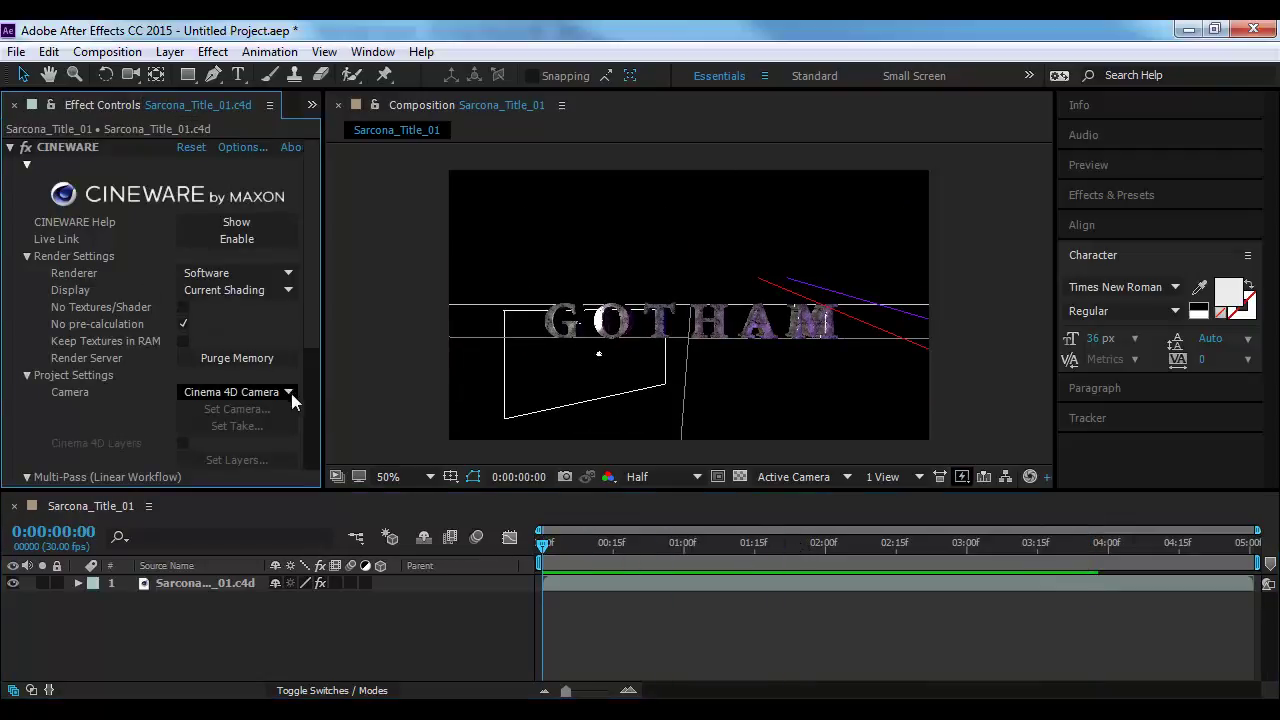
Extract the Cinema 4D camera and lights via CINEWARE Commands and enlarge the layer list
scroll(300, 430, "down", 5)
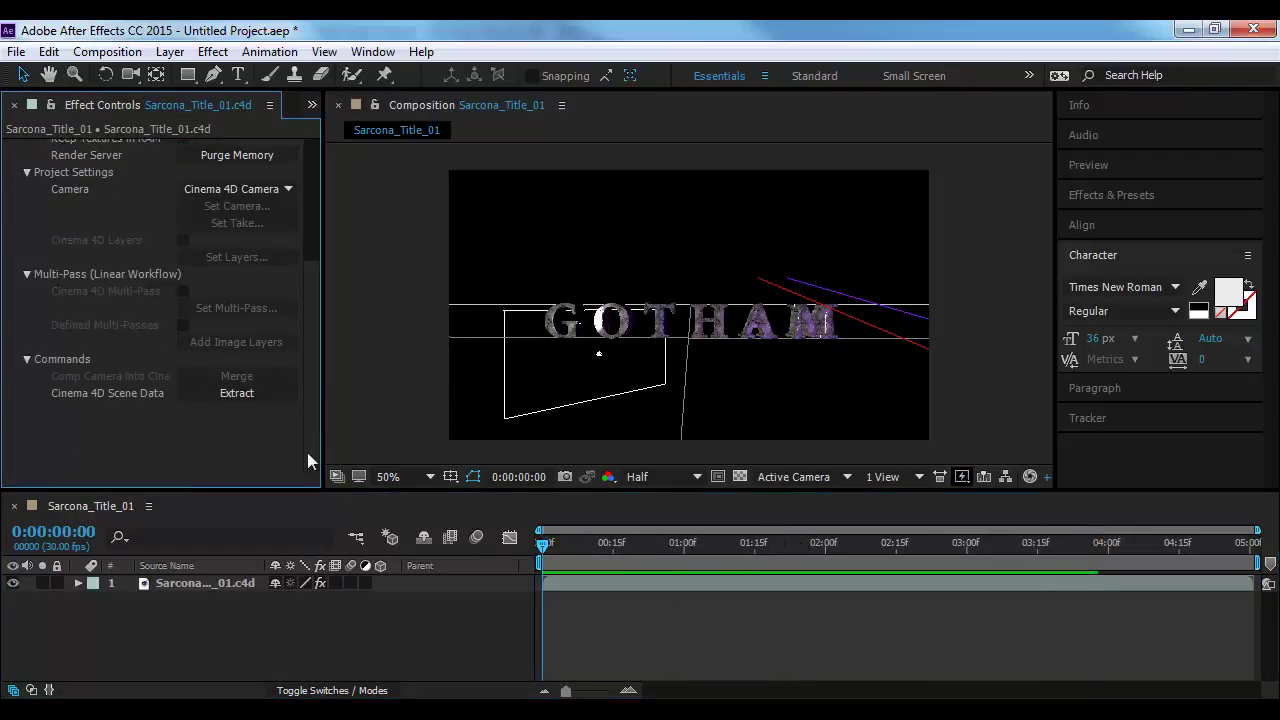
left_click(230, 392)
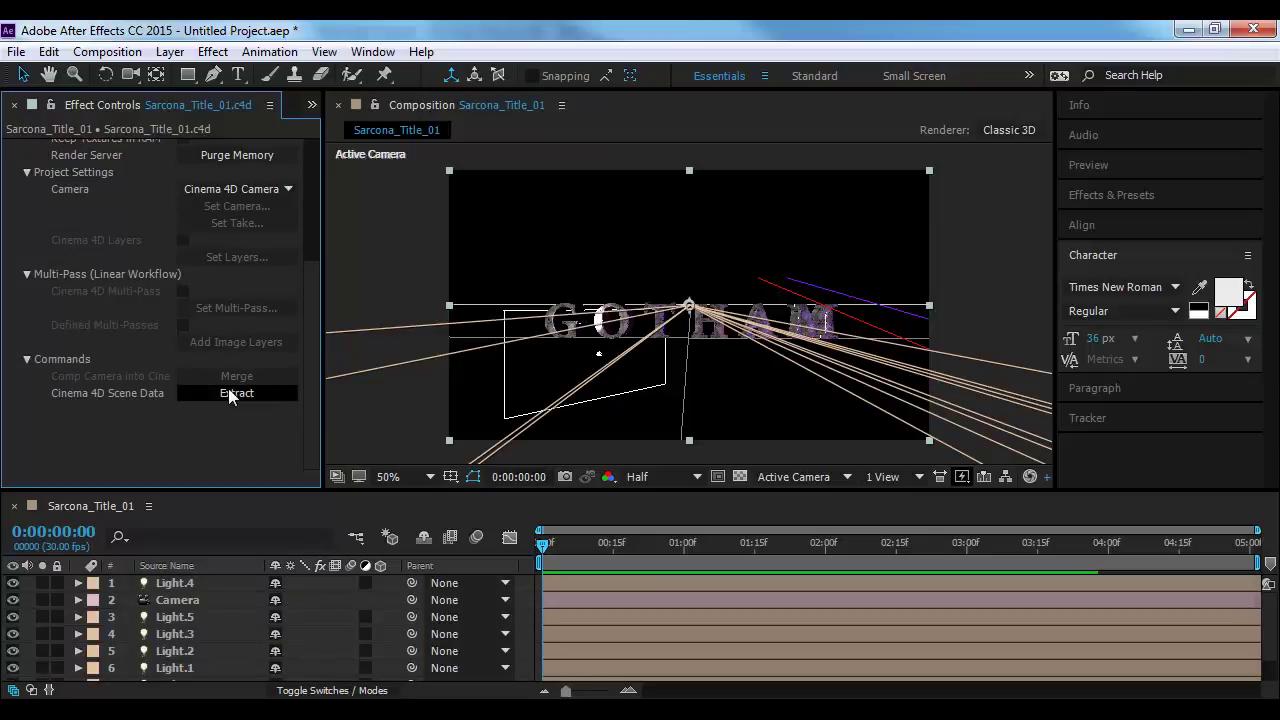
scroll(209, 584, "down", 1)
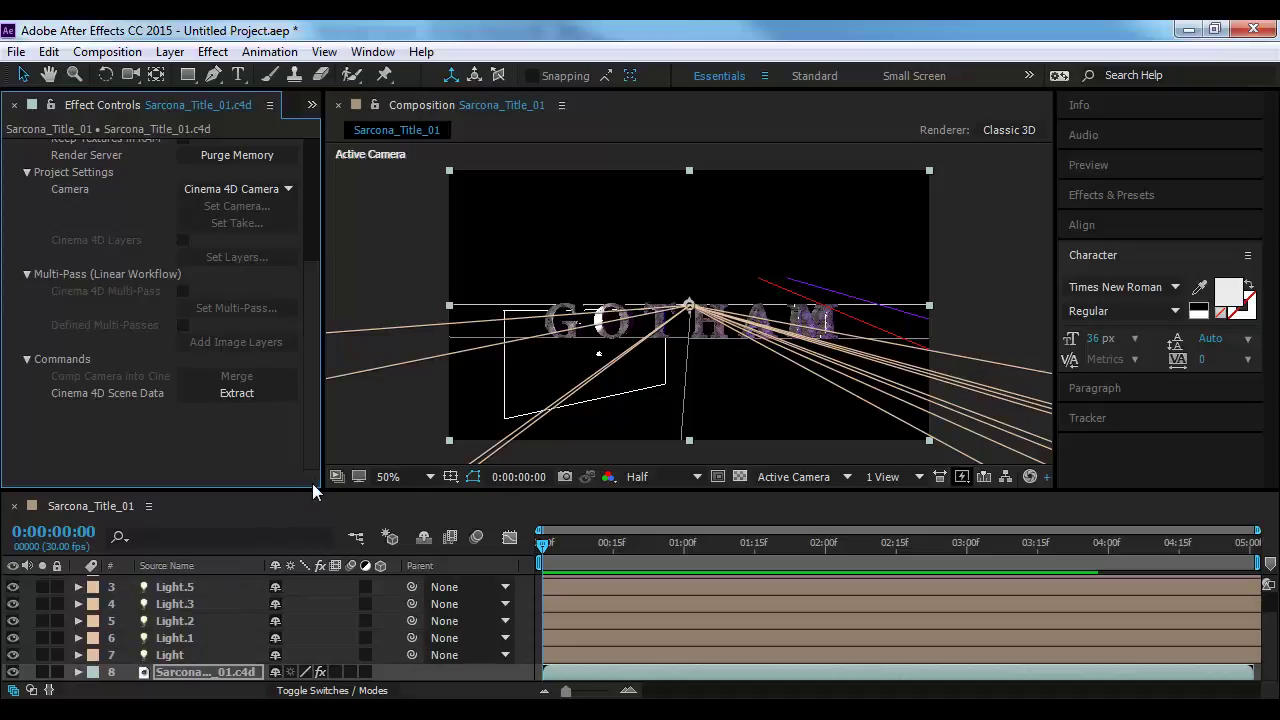
left_click_drag(313, 490, 332, 282)
Check each extracted Light layer and the Camera layer, then restore the composition view
left_click(192, 376)
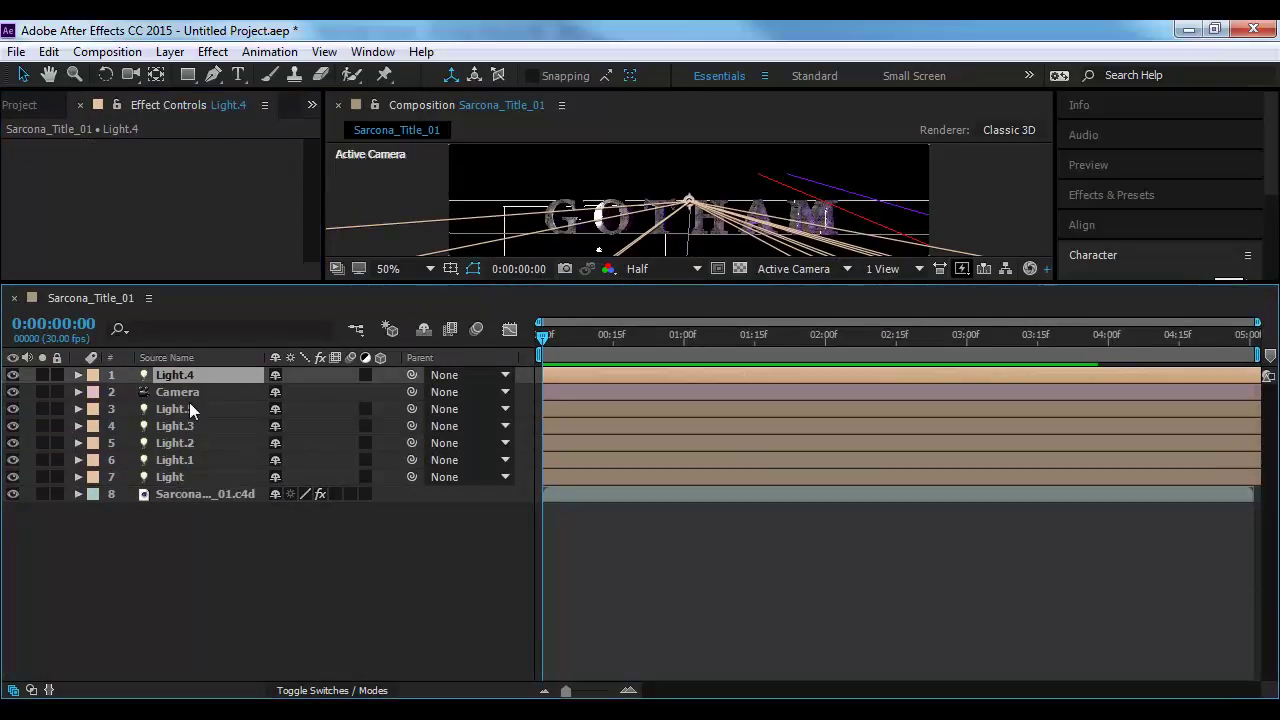
left_click(189, 406)
left_click(189, 424)
left_click(189, 442)
left_click(189, 476)
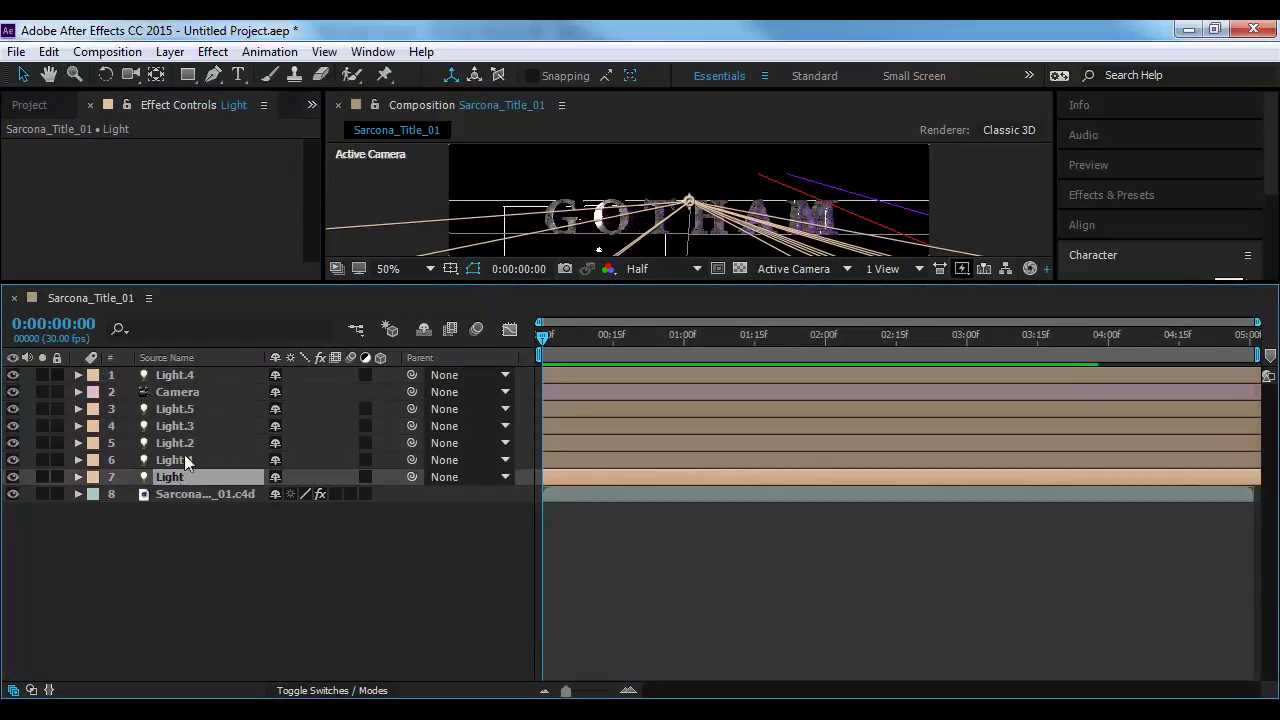
left_click(178, 393)
left_click_drag(357, 282, 309, 483)
left_click(167, 53)
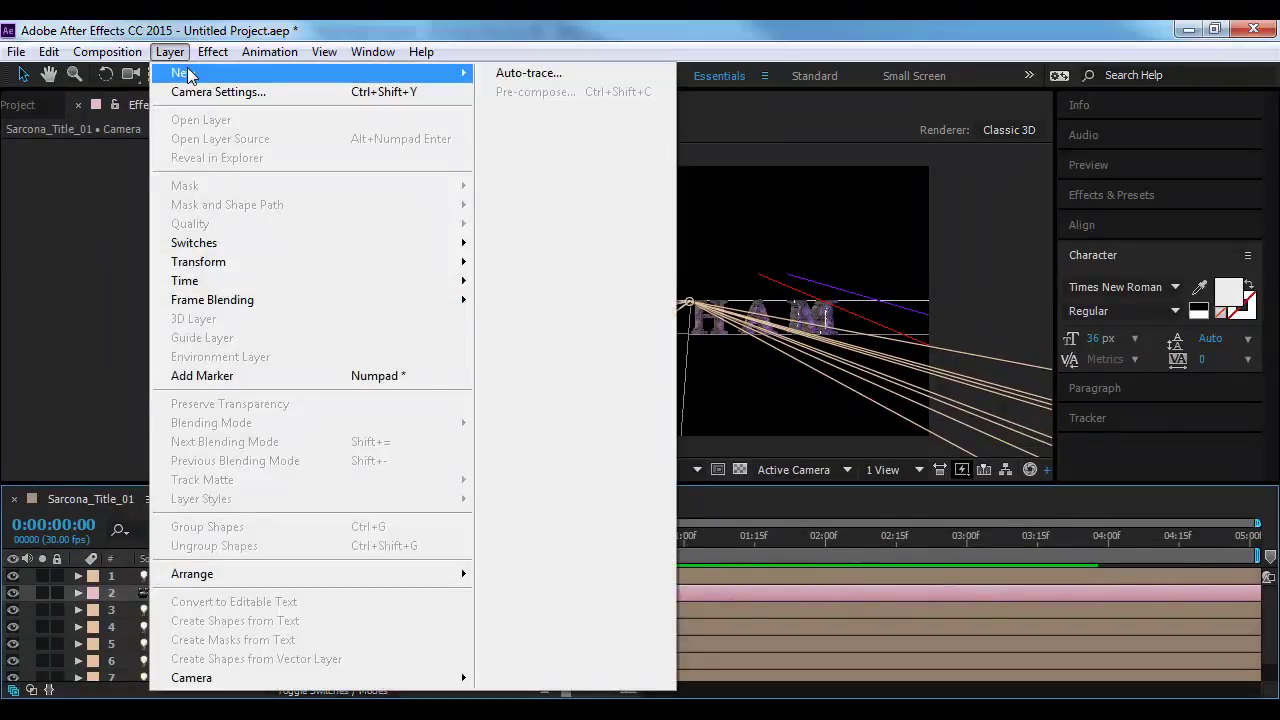
Add a Medium Gray-Royal Blue Solid 1 layer and turn on its 3D Layer switch
mouse_move(185, 72)
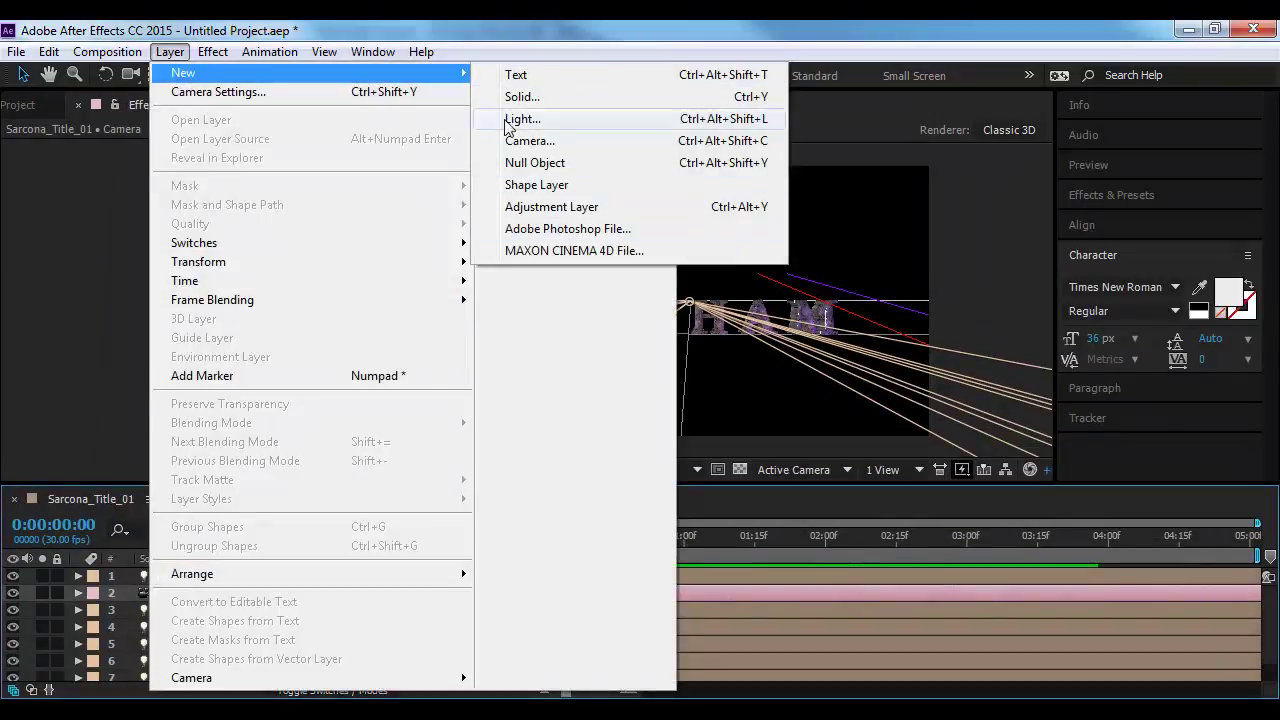
left_click(524, 97)
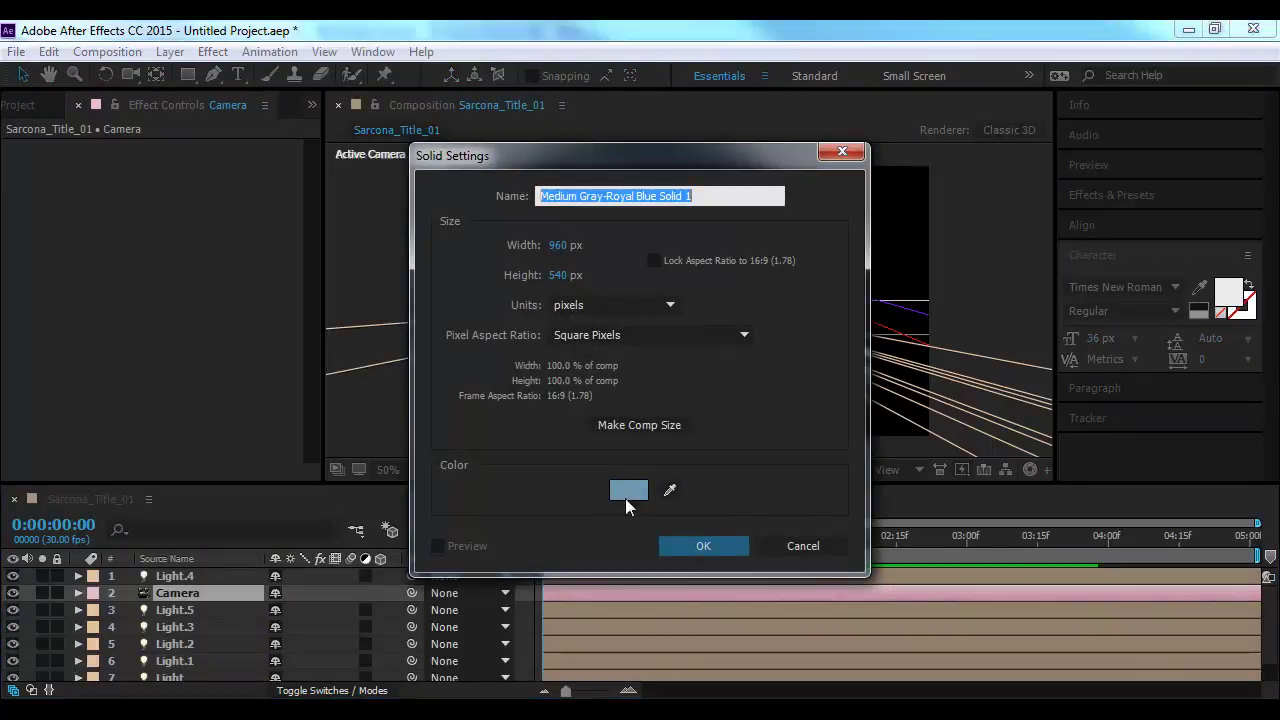
left_click(690, 546)
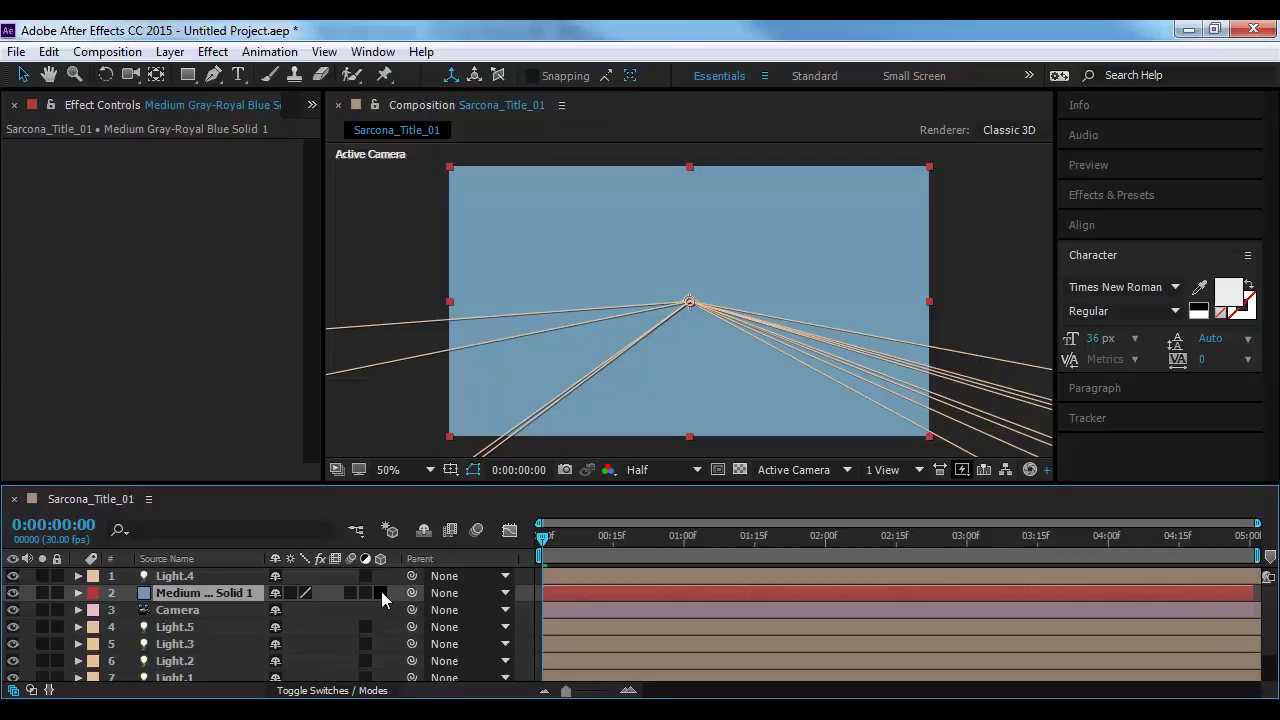
left_click(381, 592)
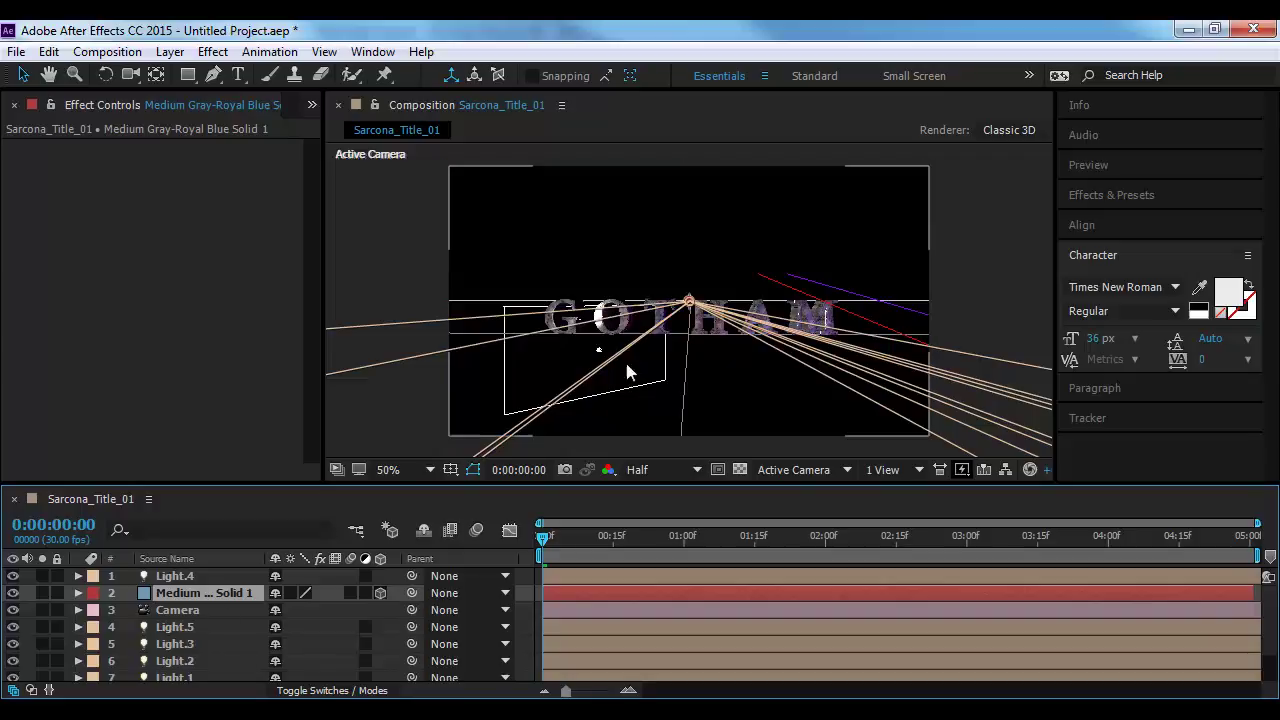
scroll(711, 319, "down", 6)
scroll(711, 326, "up", 6)
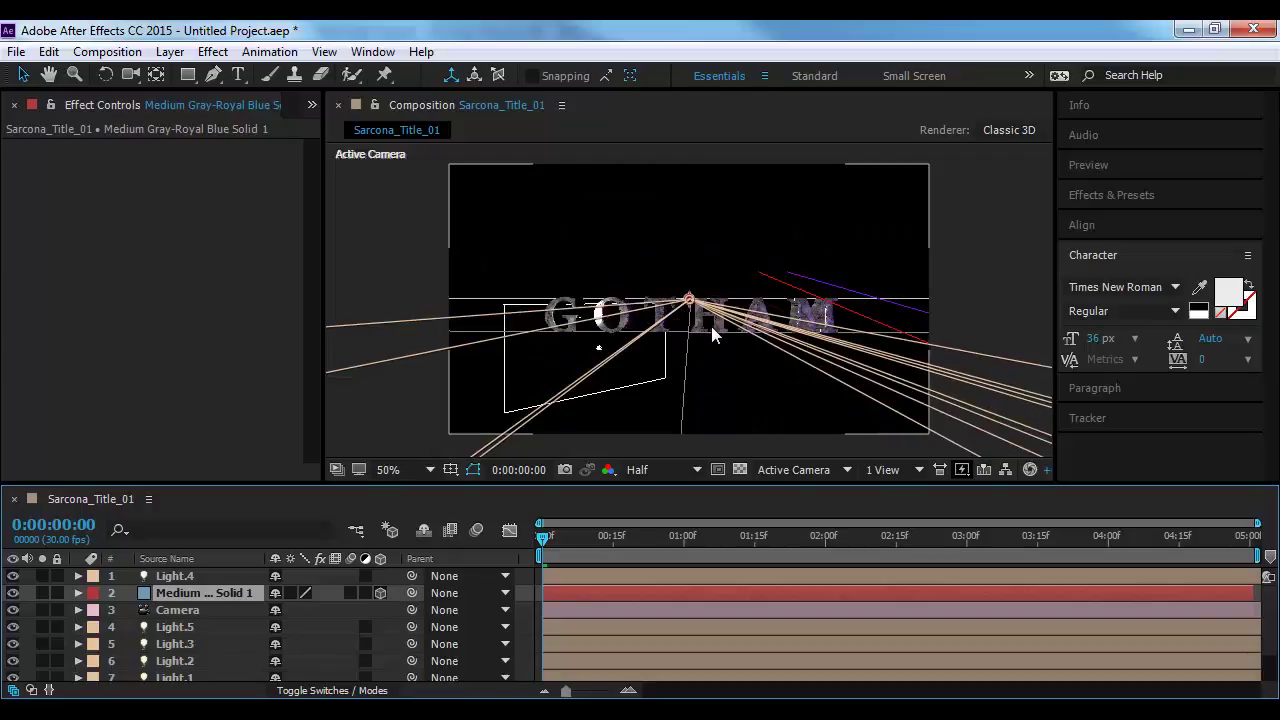
scroll(711, 326, "up", 2)
scroll(635, 370, "down", 2)
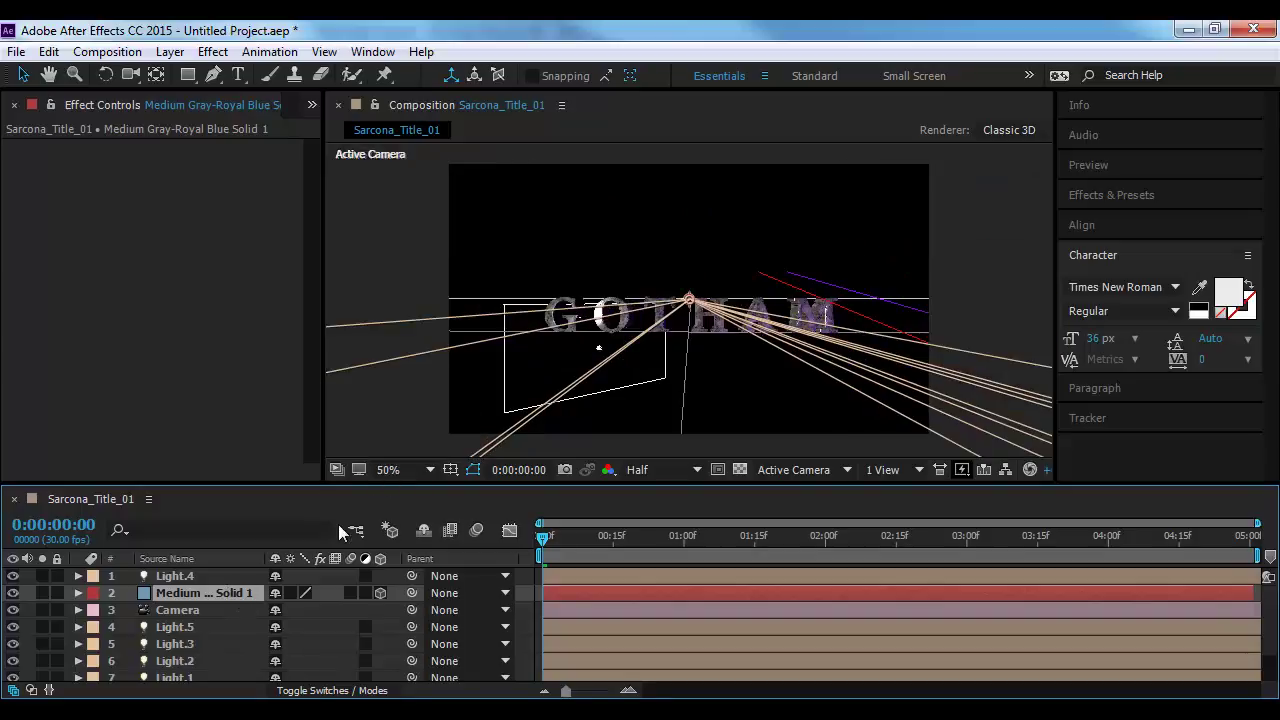
Show only the solid's Scale and enlarge it to about 154%
key("s")
left_click_drag(316, 610, 646, 614)
scroll(660, 225, "down", 8)
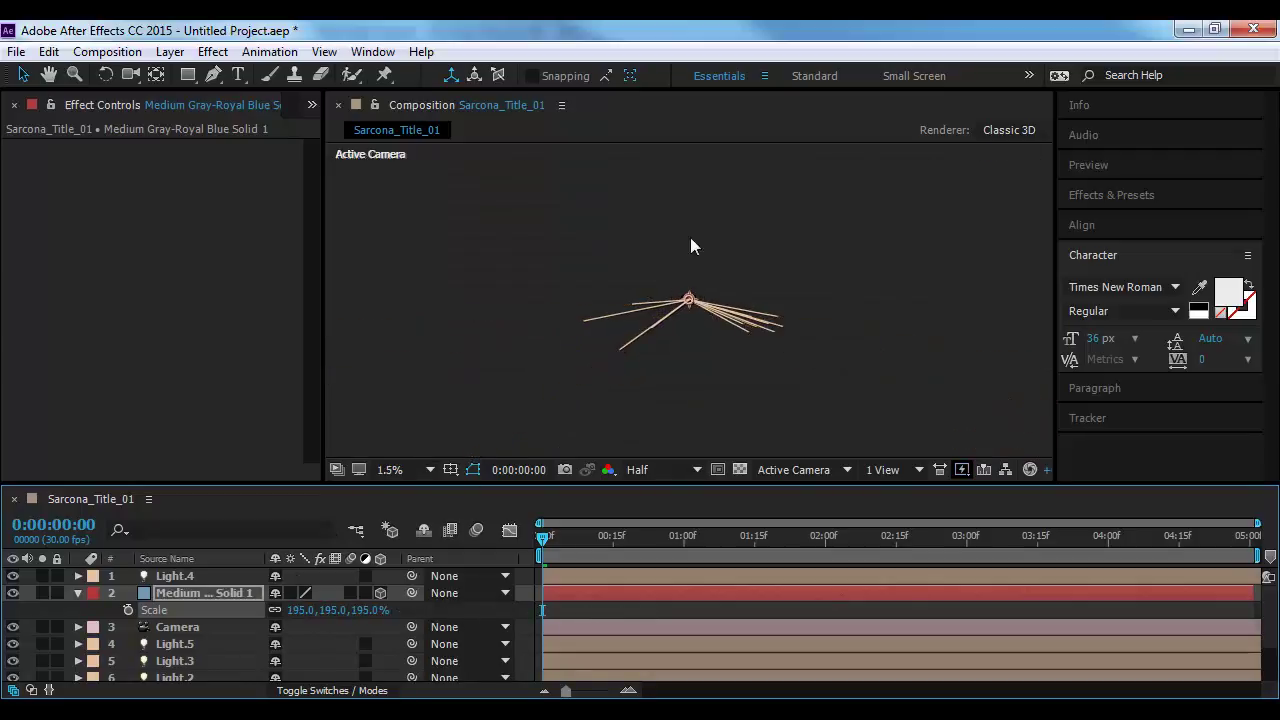
scroll(671, 329, "up", 9)
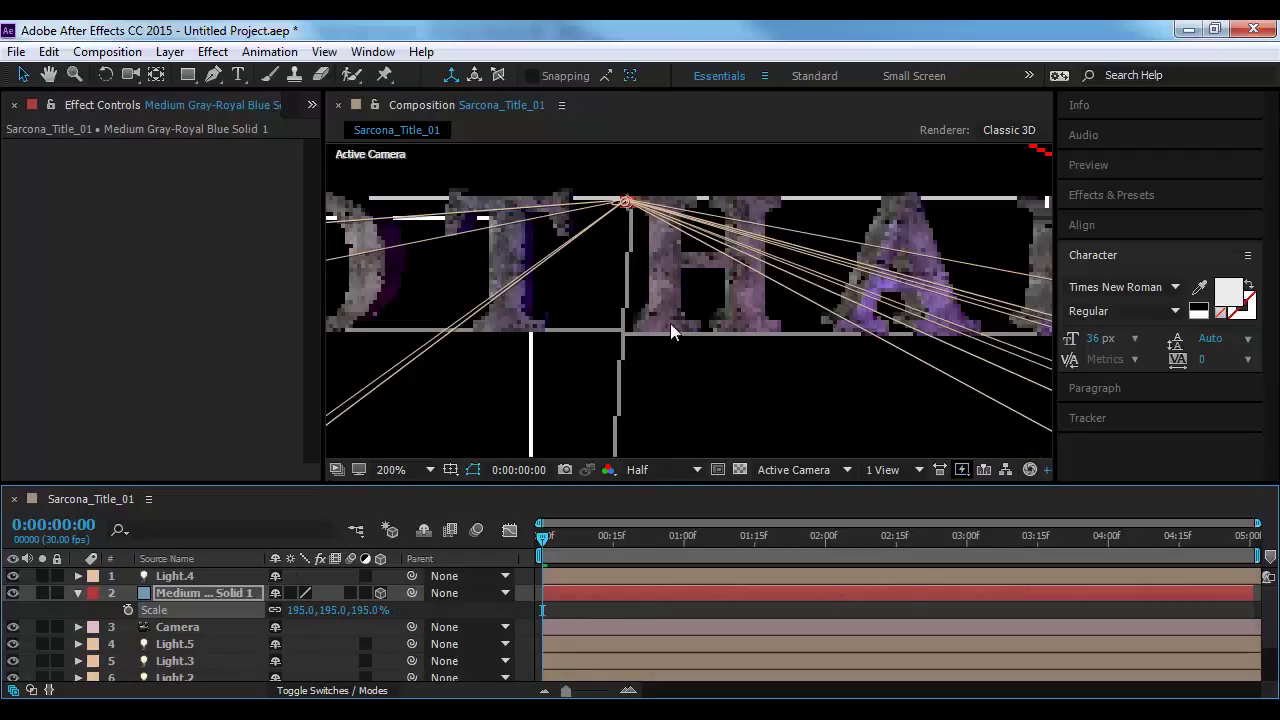
scroll(671, 333, "down", 5)
scroll(671, 322, "up", 6)
scroll(680, 320, "up", 4)
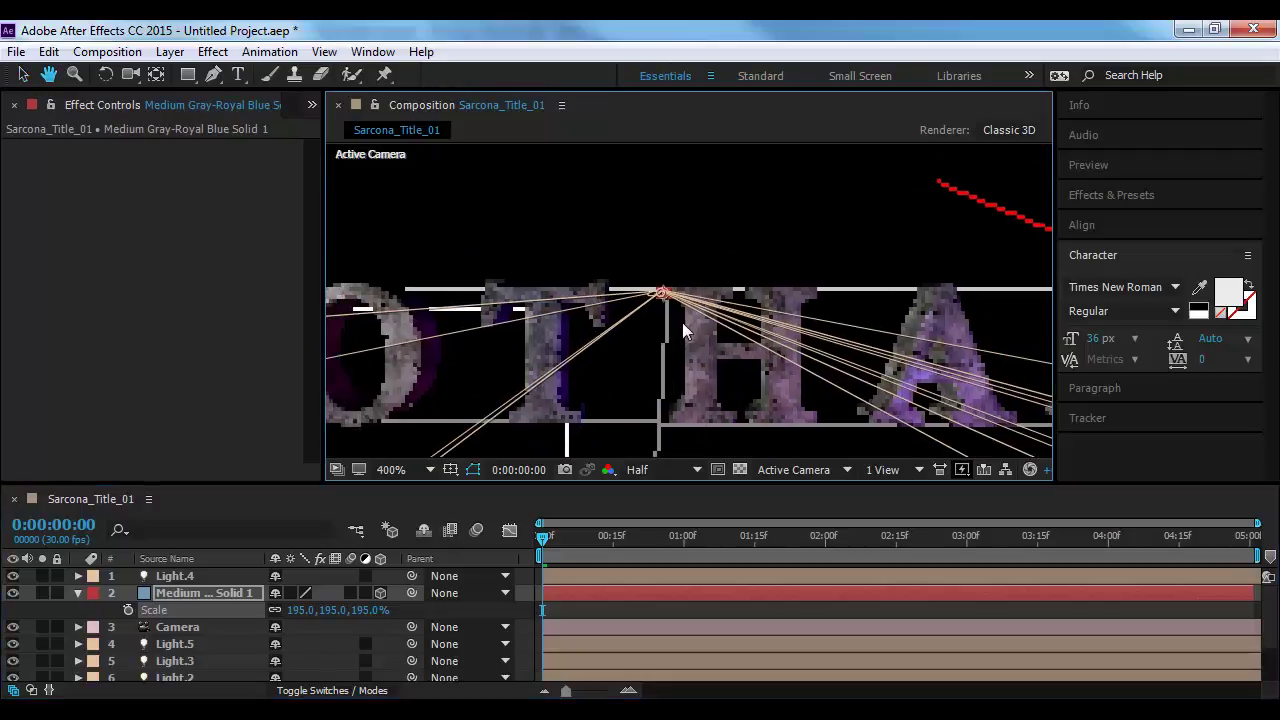
left_click_drag(675, 313, 559, 294)
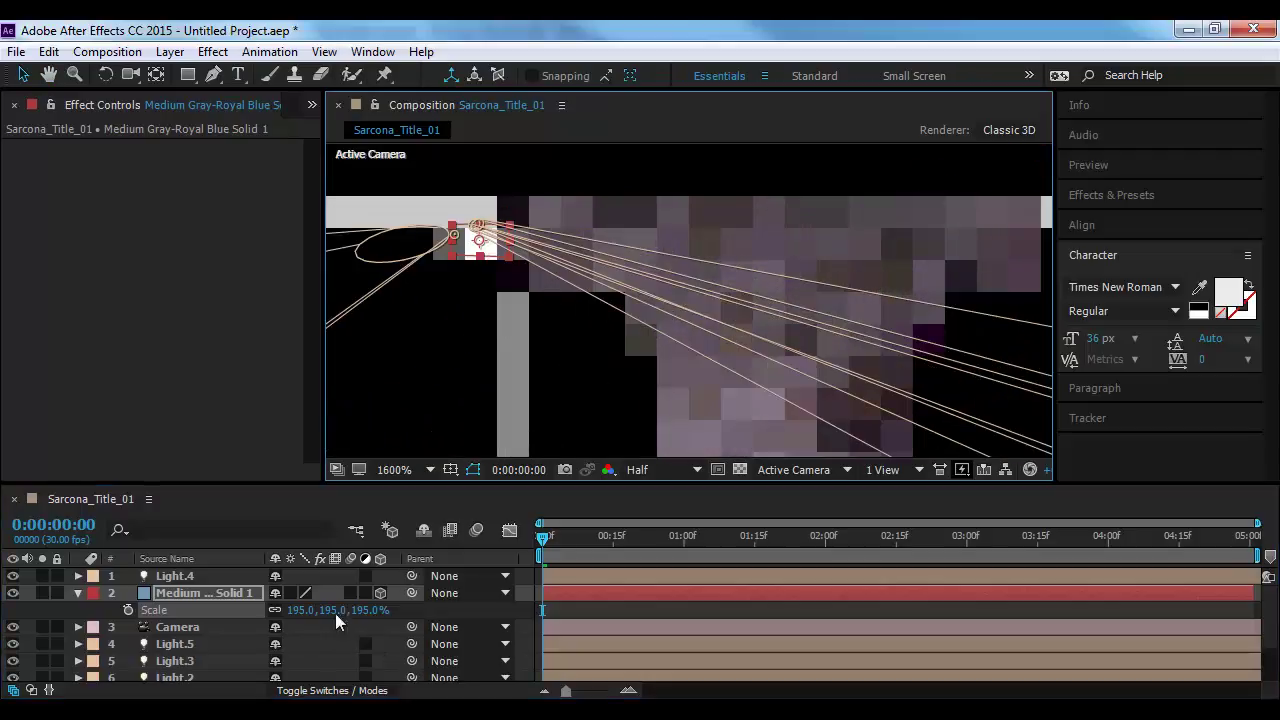
Push the solid's scale from 1951% up through 3133% and 4857% to 5257%
left_click_drag(335, 613, 1118, 560)
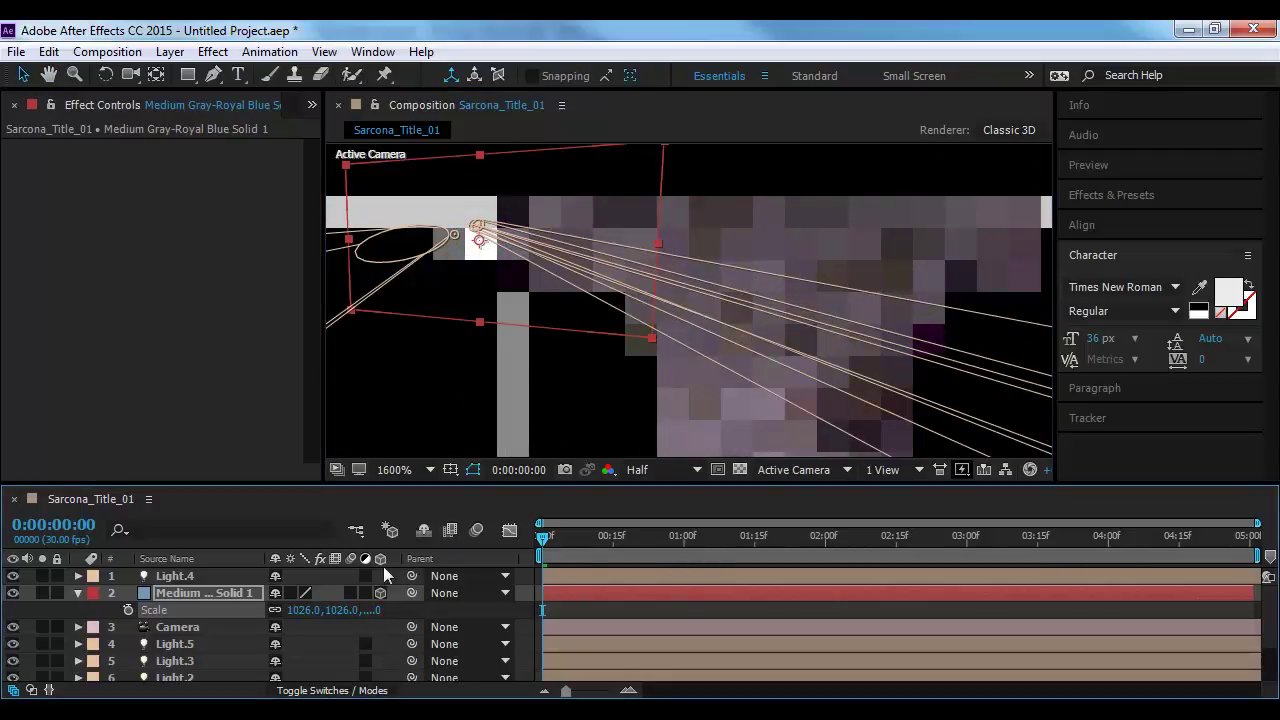
left_click(334, 609)
type("1951")
key("Return")
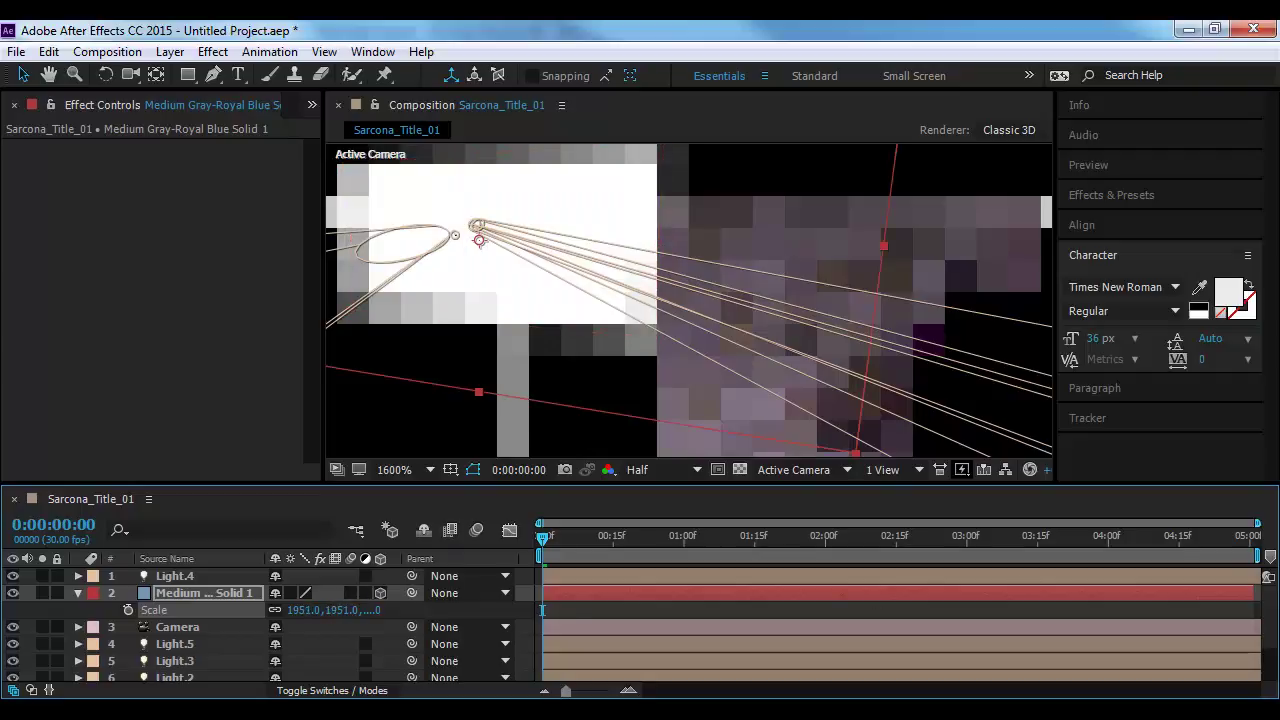
left_click_drag(334, 609, 830, 541)
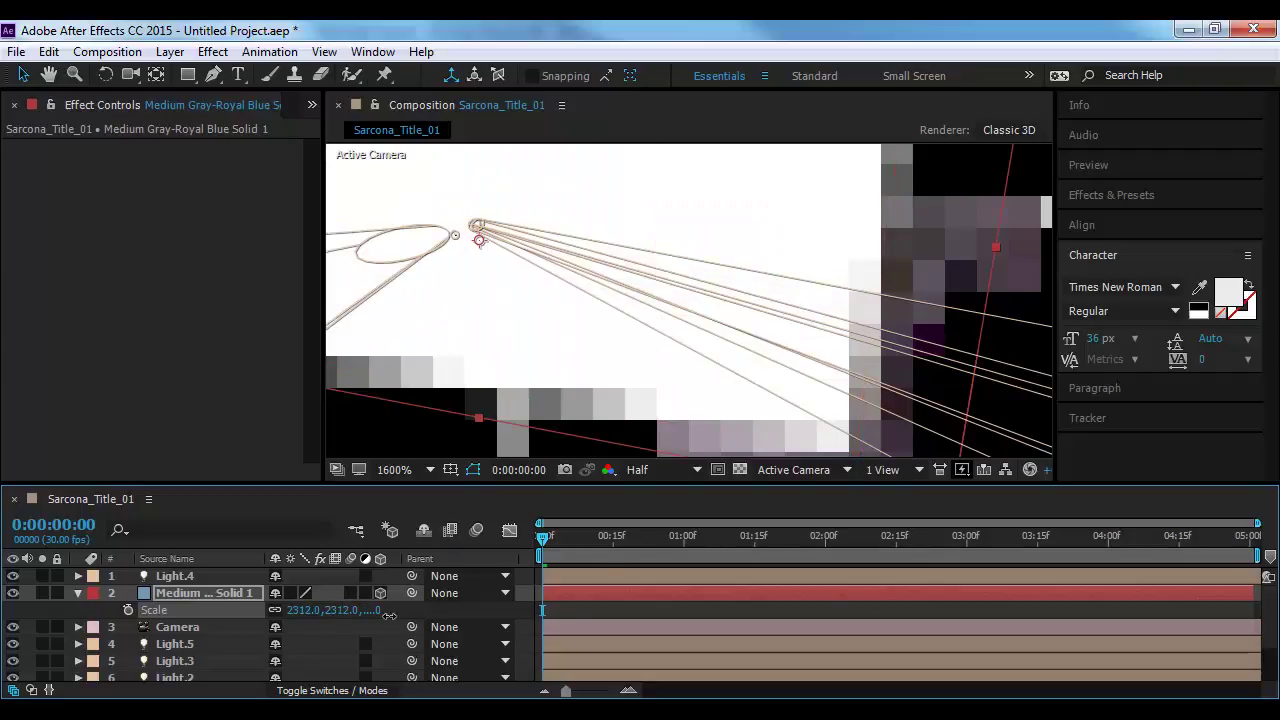
left_click_drag(388, 615, 1040, 536)
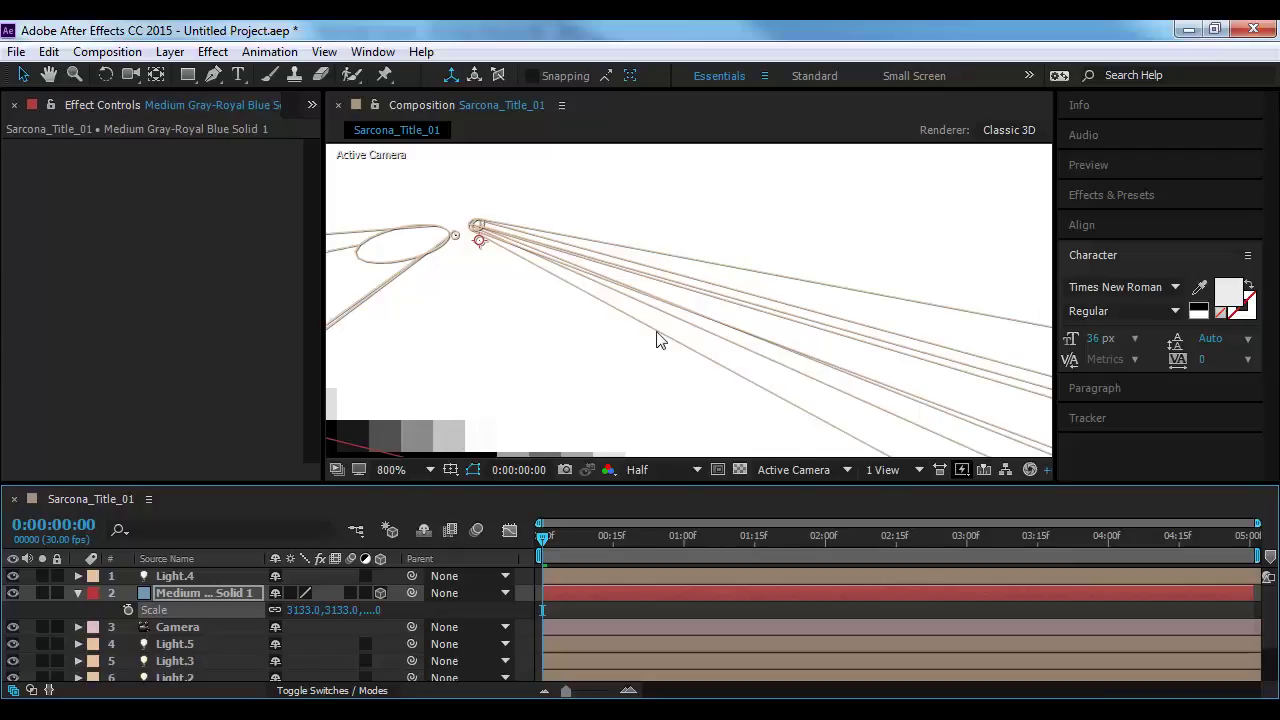
scroll(656, 335, "down", 8)
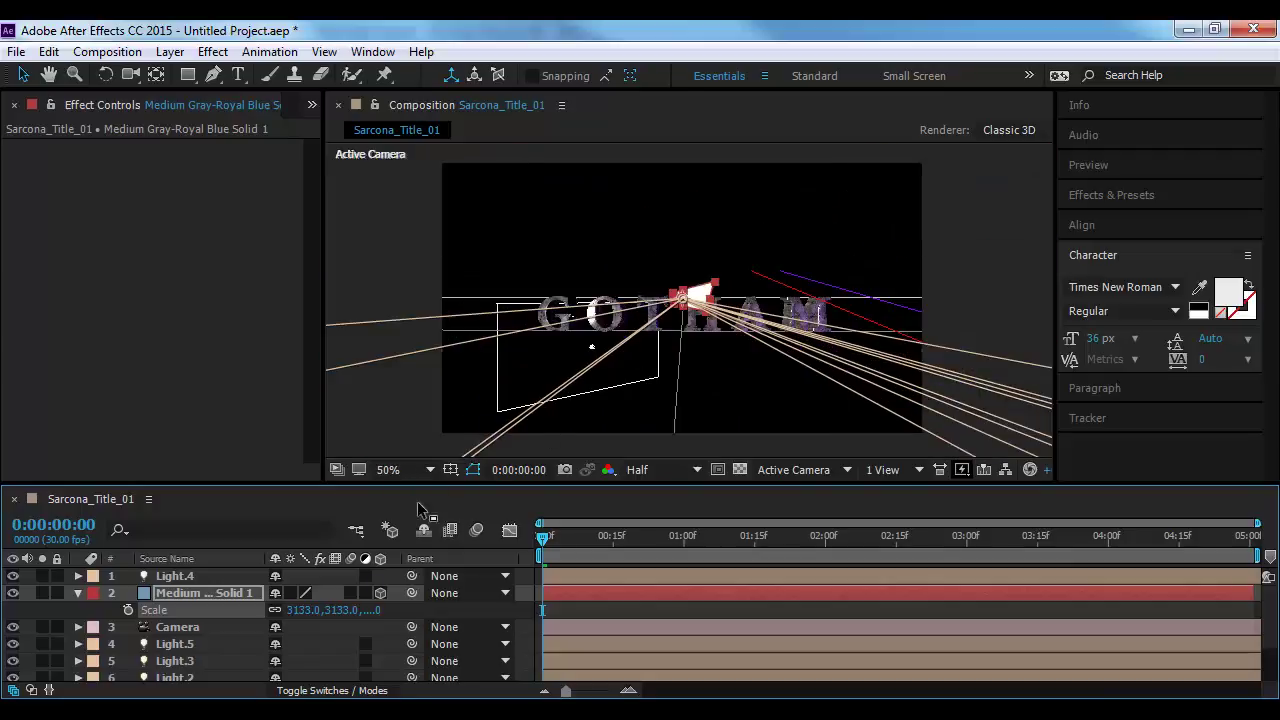
left_click_drag(337, 611, 1200, 582)
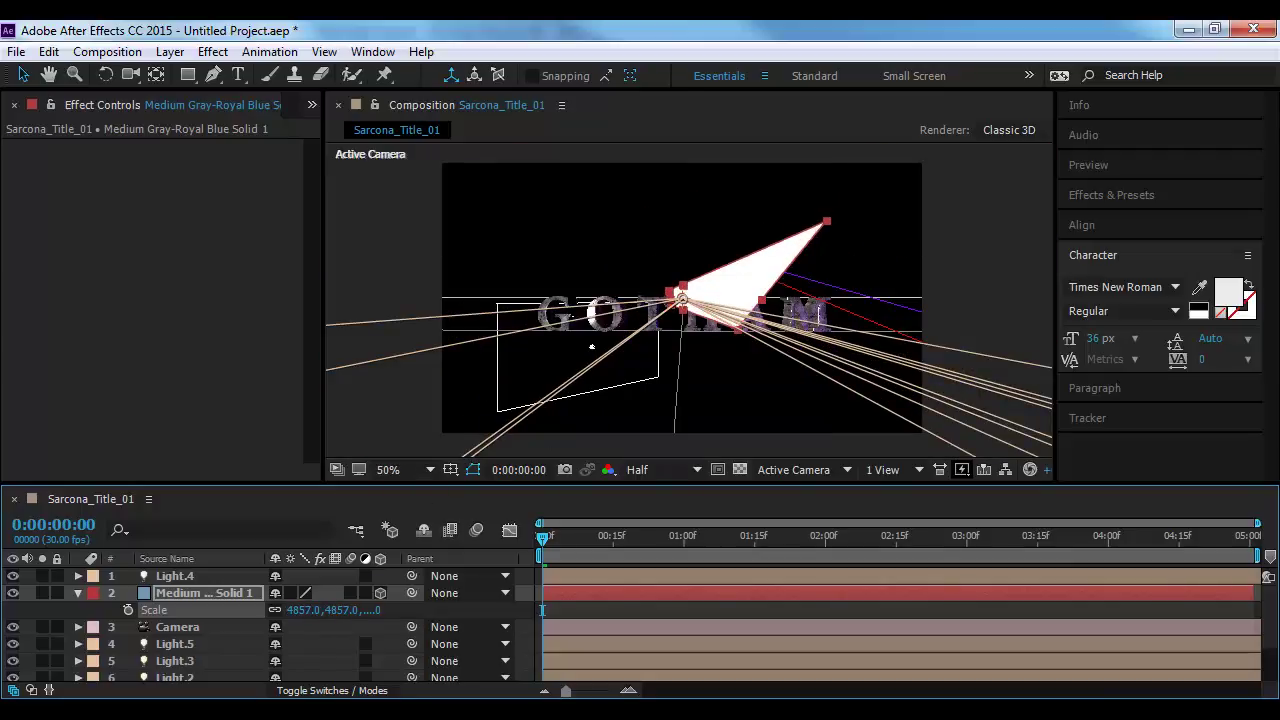
left_click_drag(345, 610, 695, 563)
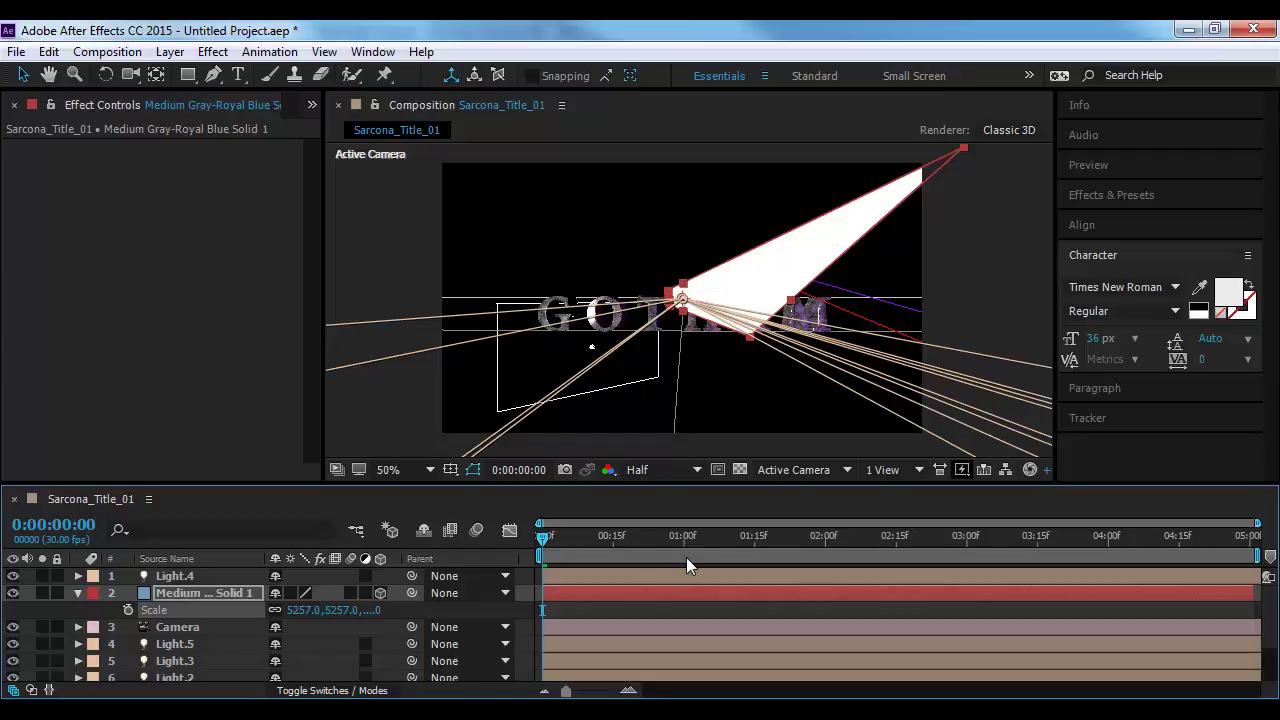
key("p")
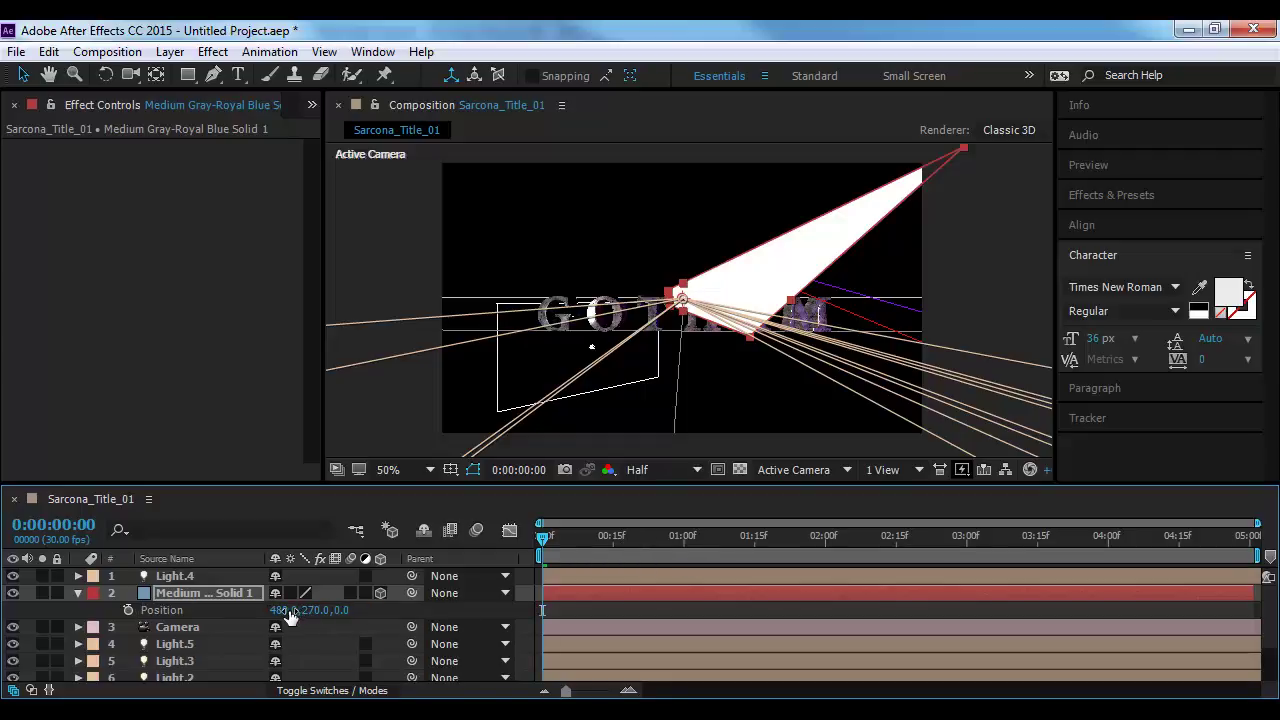
Move the solid to X 523 and push it back to Z -900
left_click_drag(283, 619, 331, 627)
left_click(320, 598)
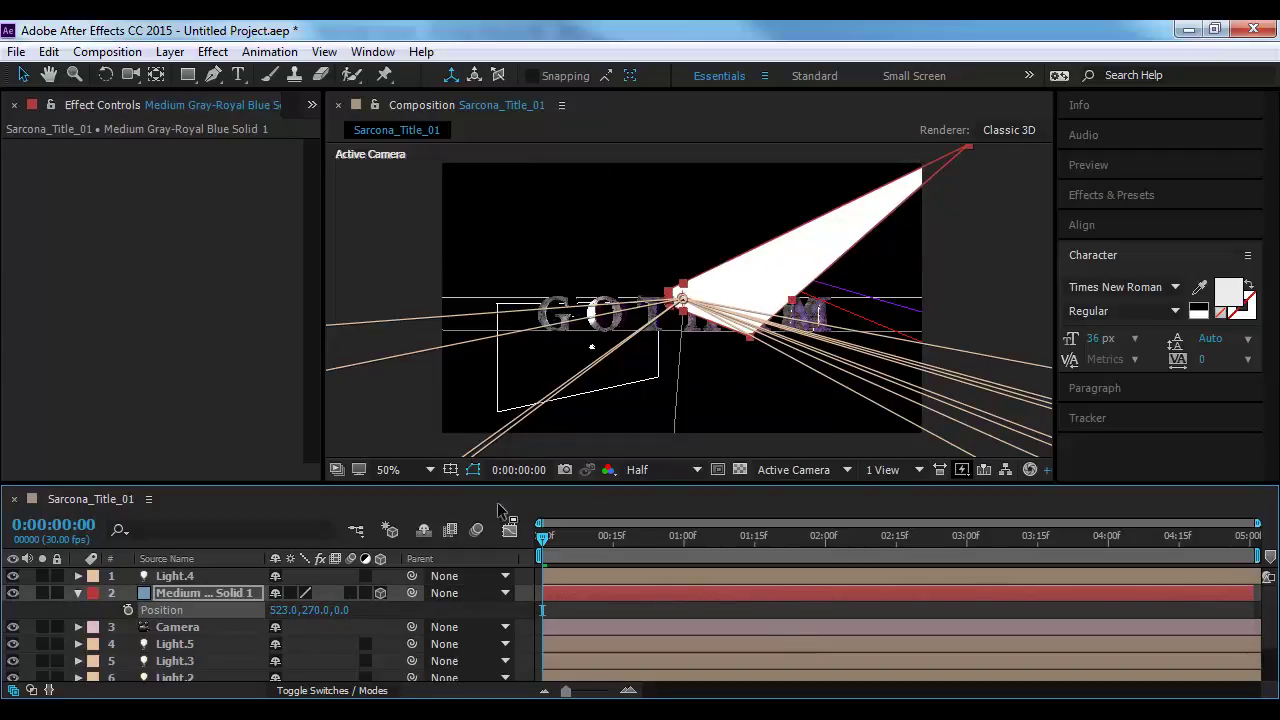
mouse_move(345, 617)
left_mouse_down()
mouse_move(254, 628)
mouse_move(384, 612)
mouse_move(352, 620)
left_mouse_up()
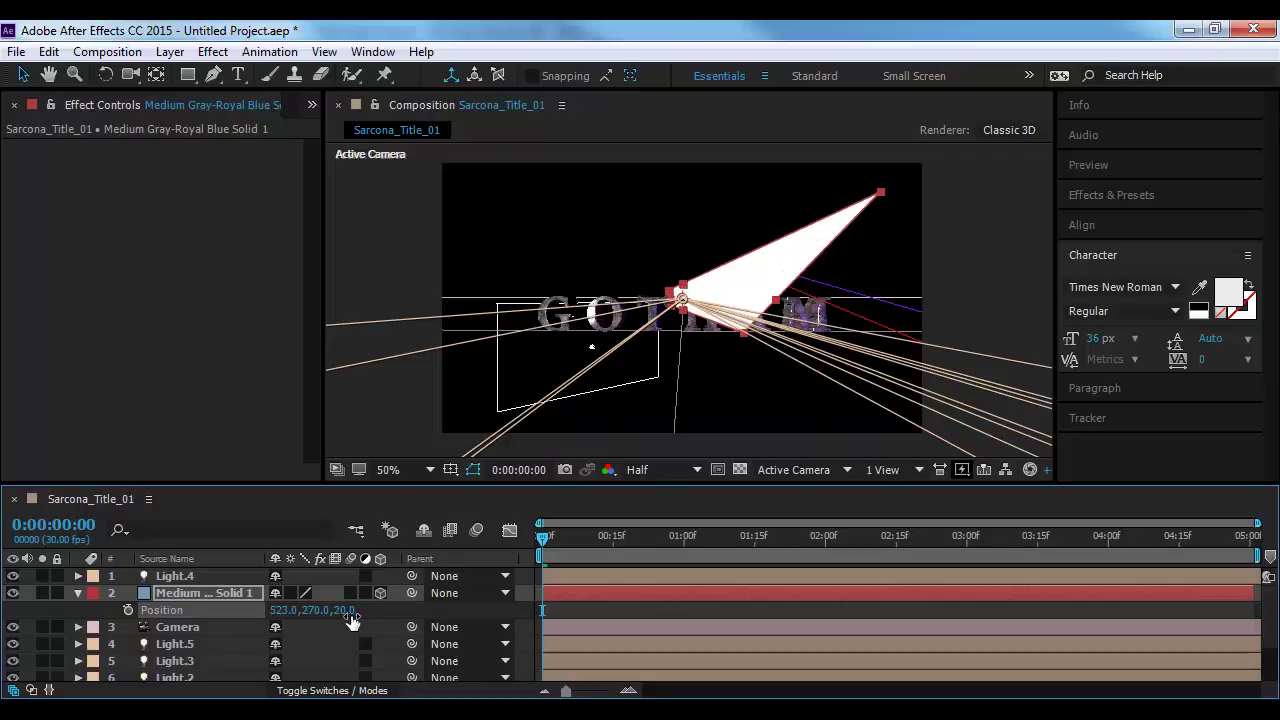
Rotate the solid around its vertical axis, setting Y rotation to 0.2° then -0.2°
key("r")
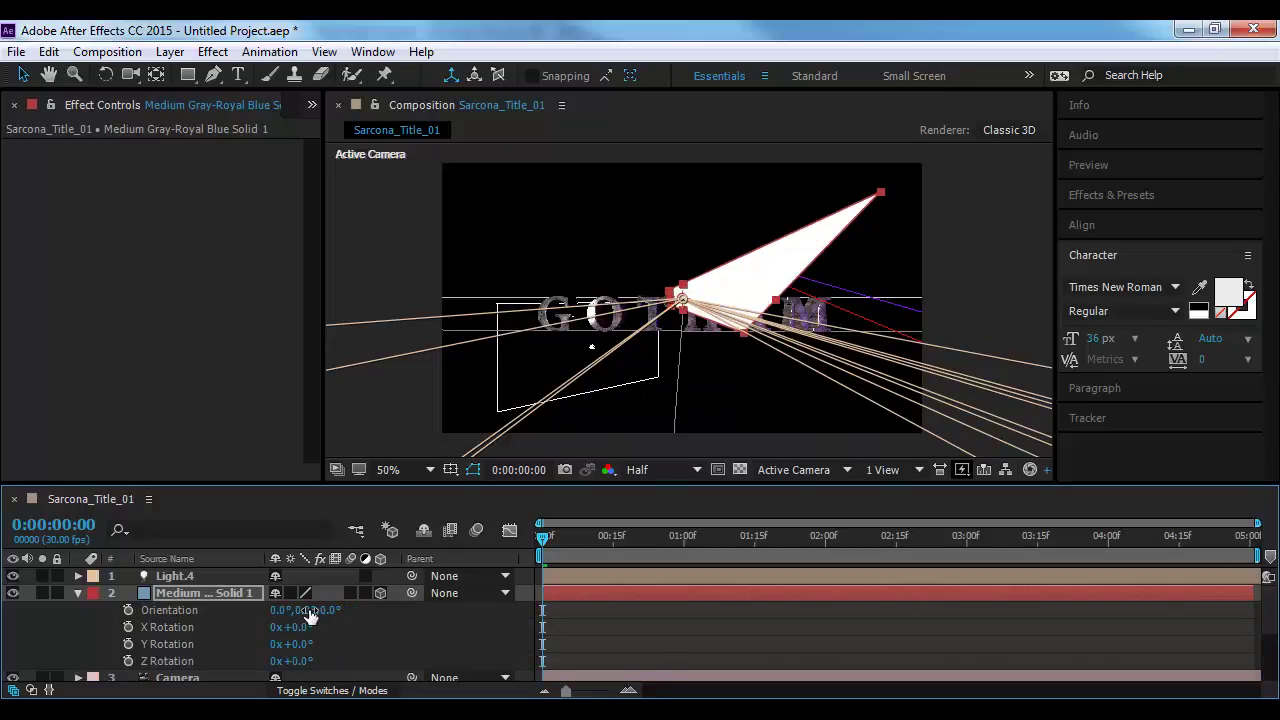
left_click_drag(303, 651, 226, 630)
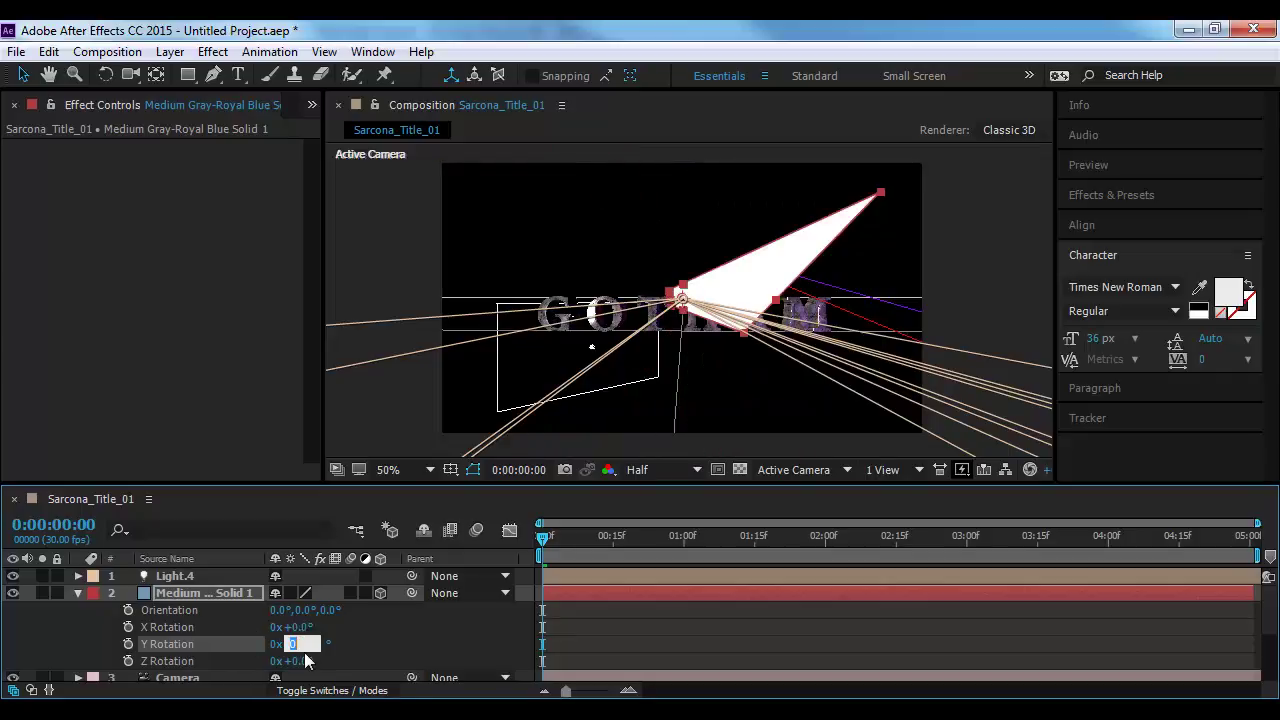
type("0.2")
key("Return")
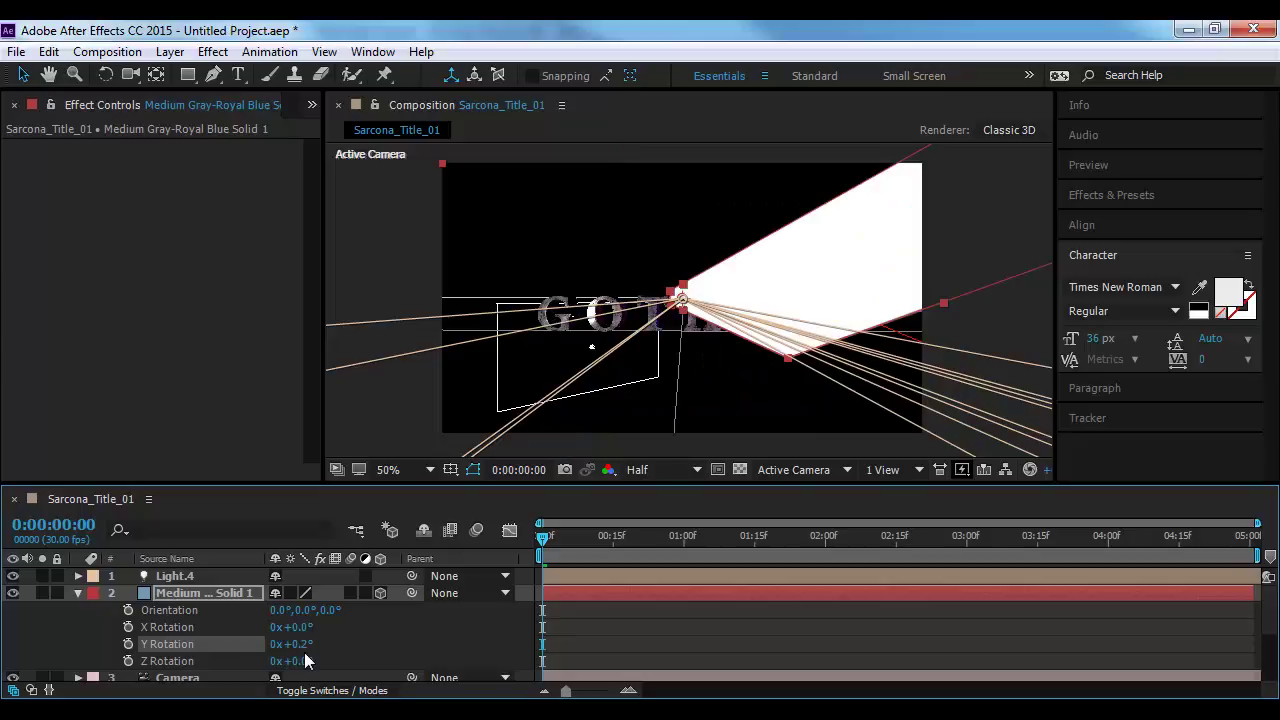
left_click(294, 627)
left_click(297, 644)
type("-0.2")
key("Return")
Turn the solid's Y rotation further to -4.5°, -6.5° and then -10°
left_click(297, 645)
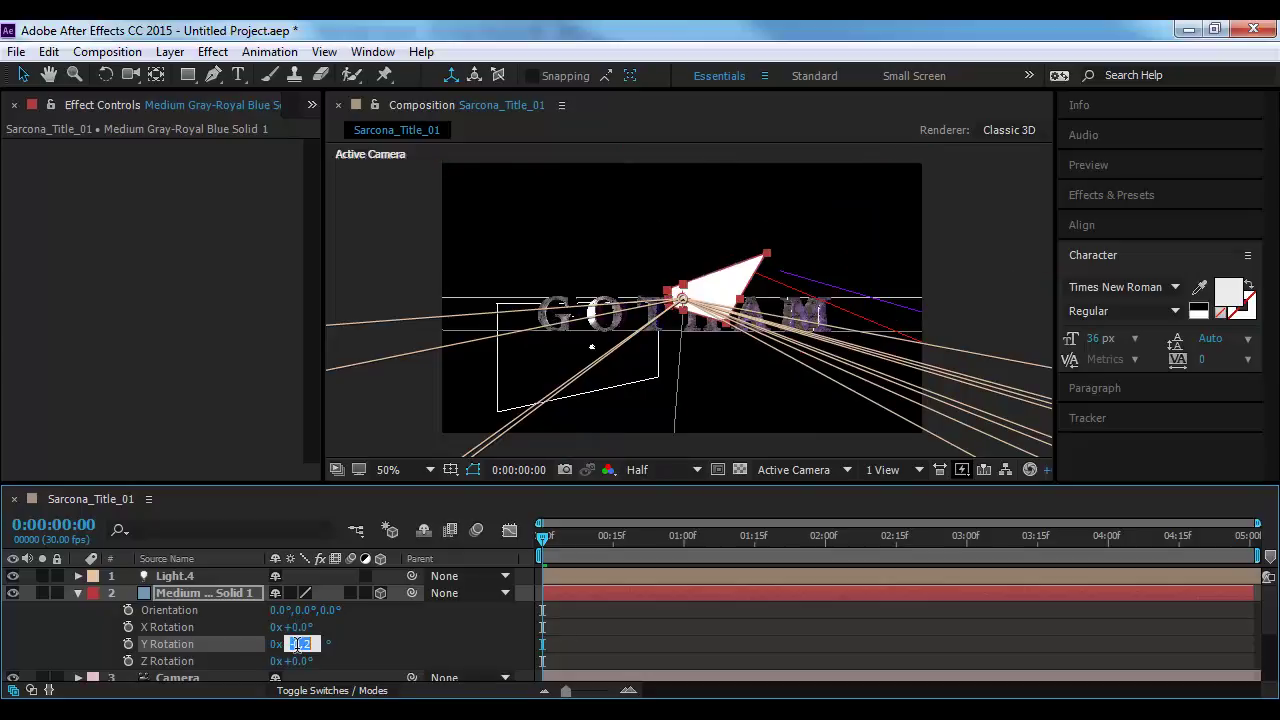
type("-4.5")
key("Return")
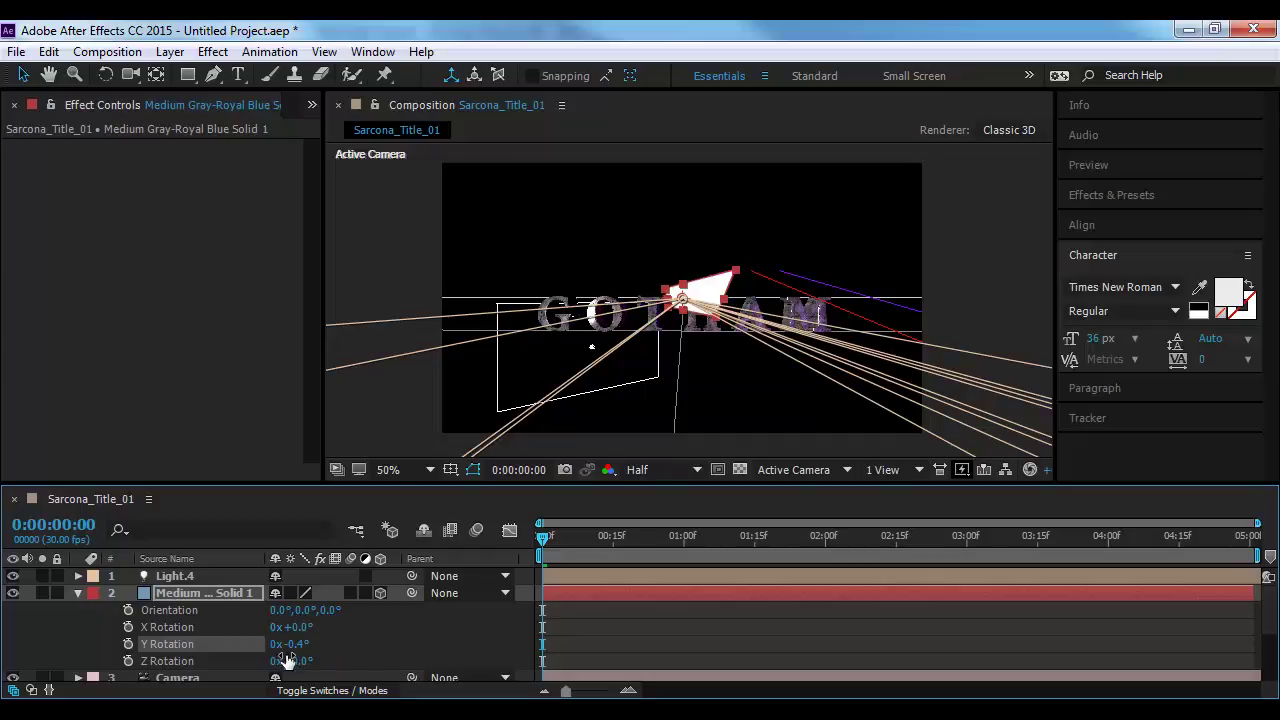
left_click(298, 643)
type("-6.5")
key("Return")
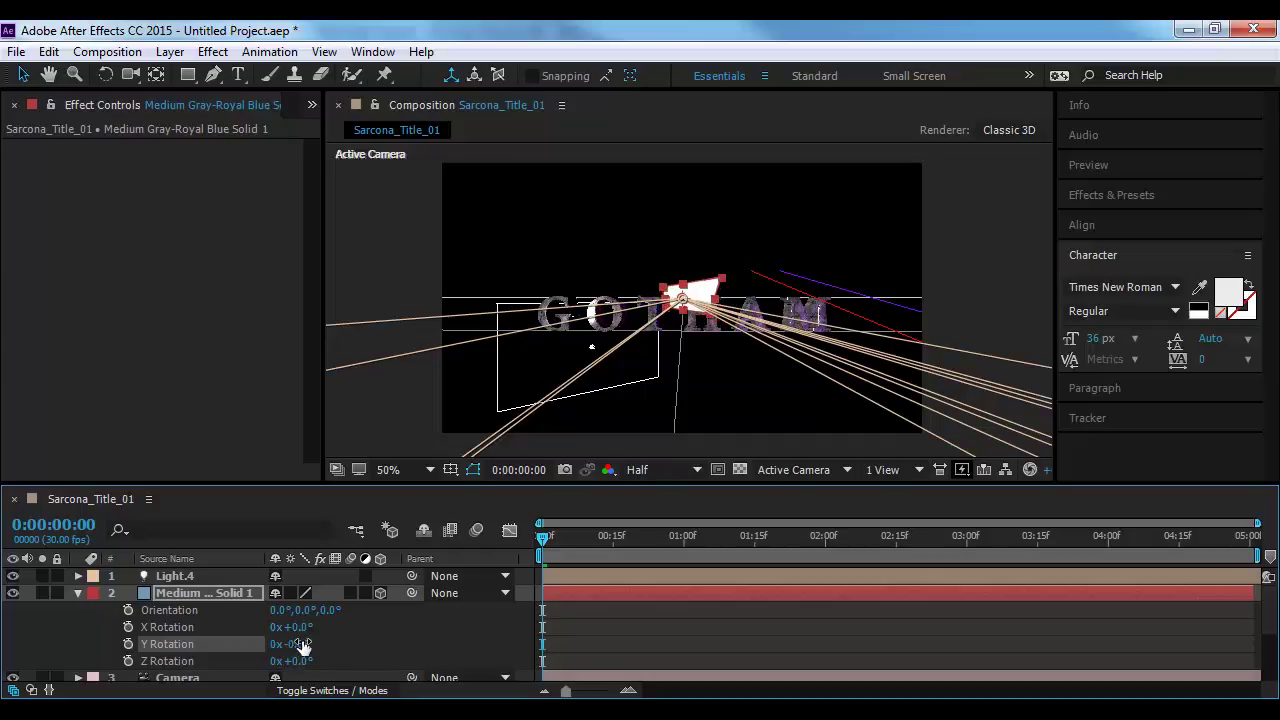
left_click(300, 643)
type("-10")
key("Return")
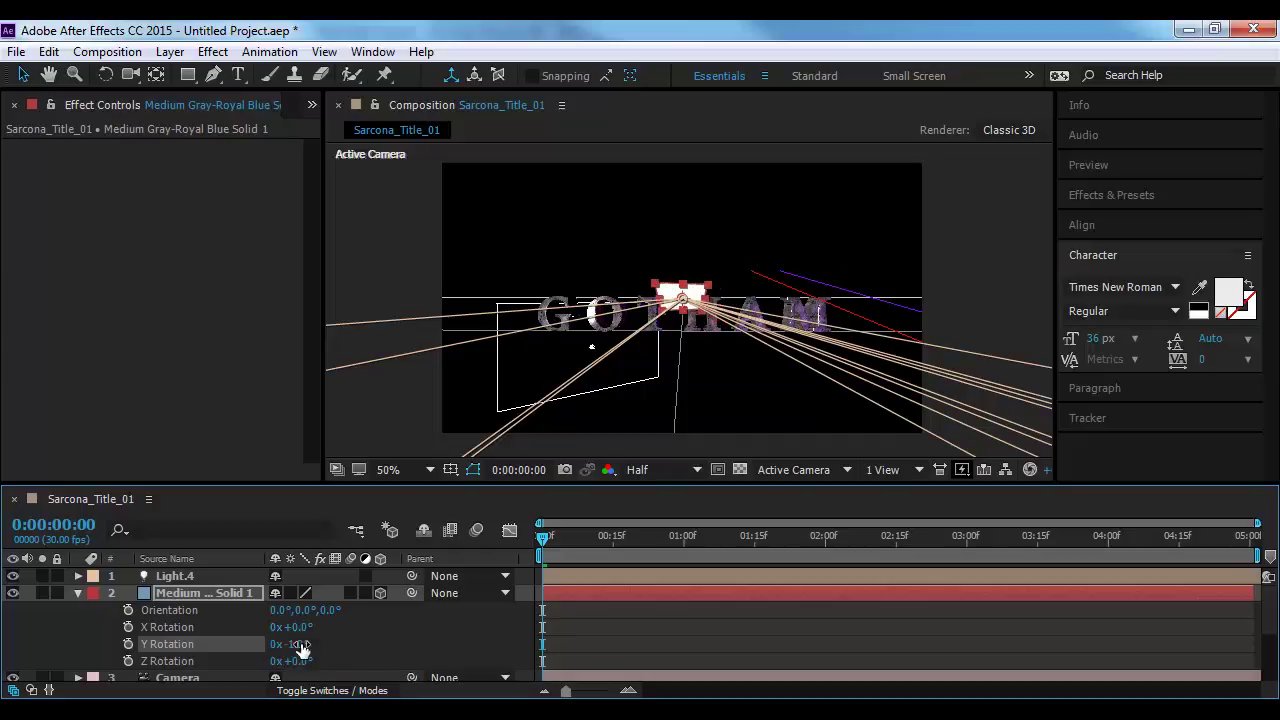
Enlarge the solid slightly and start tilting it back like a floor plane
key("s")
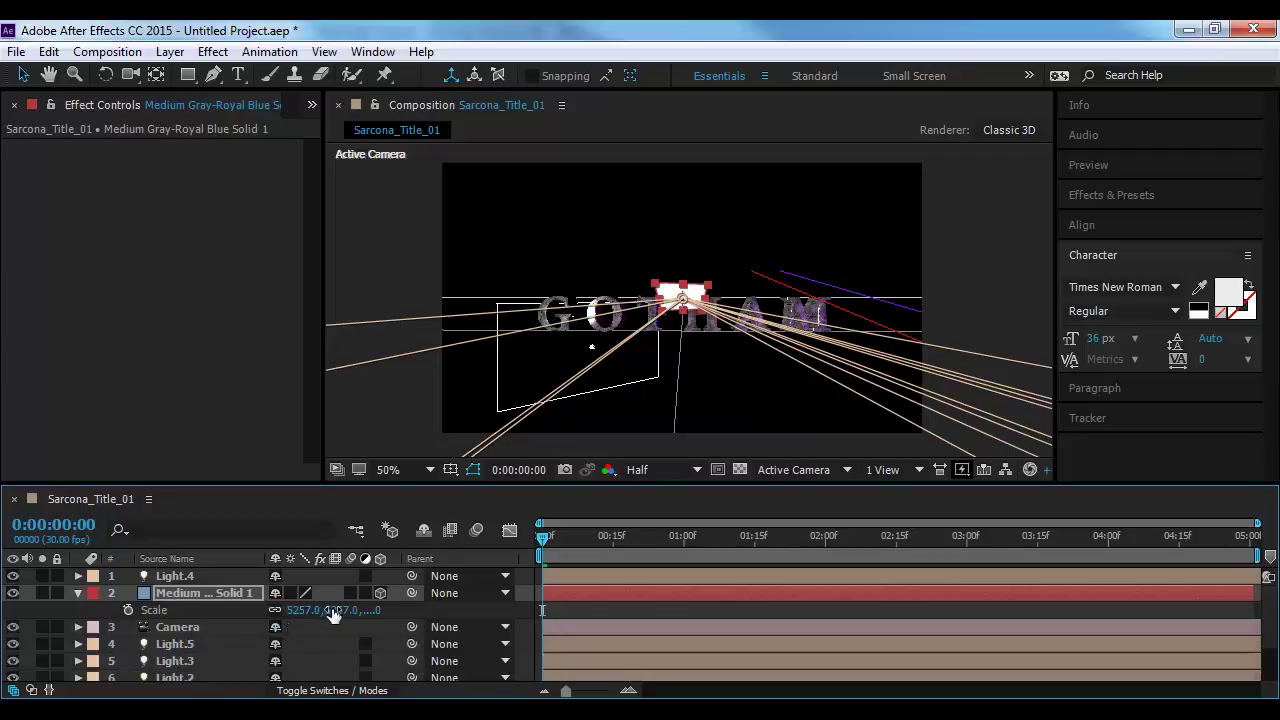
left_click_drag(335, 612, 519, 638)
key("r")
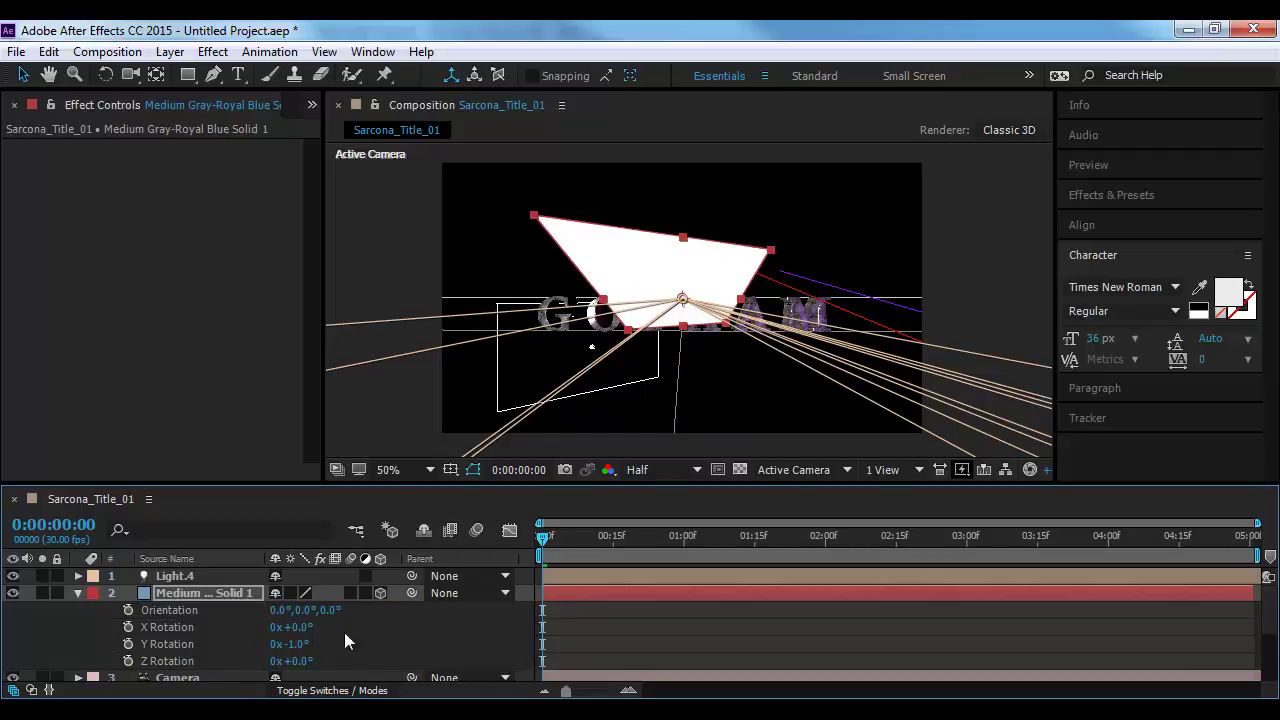
left_click_drag(305, 627, 307, 627)
Try X rotation values of -1°, -10° and -4°, settling on -2°
left_click(297, 626)
type("-1")
key("Return")
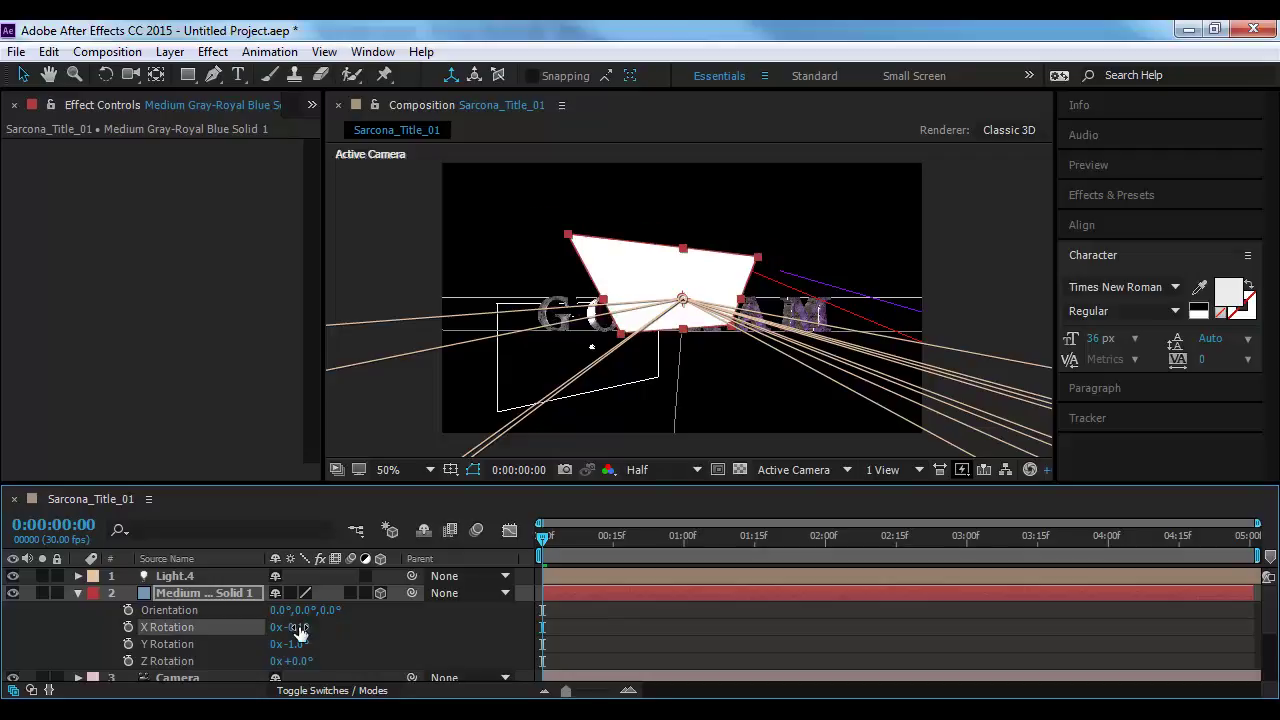
left_click(299, 626)
type("-10")
key("Return")
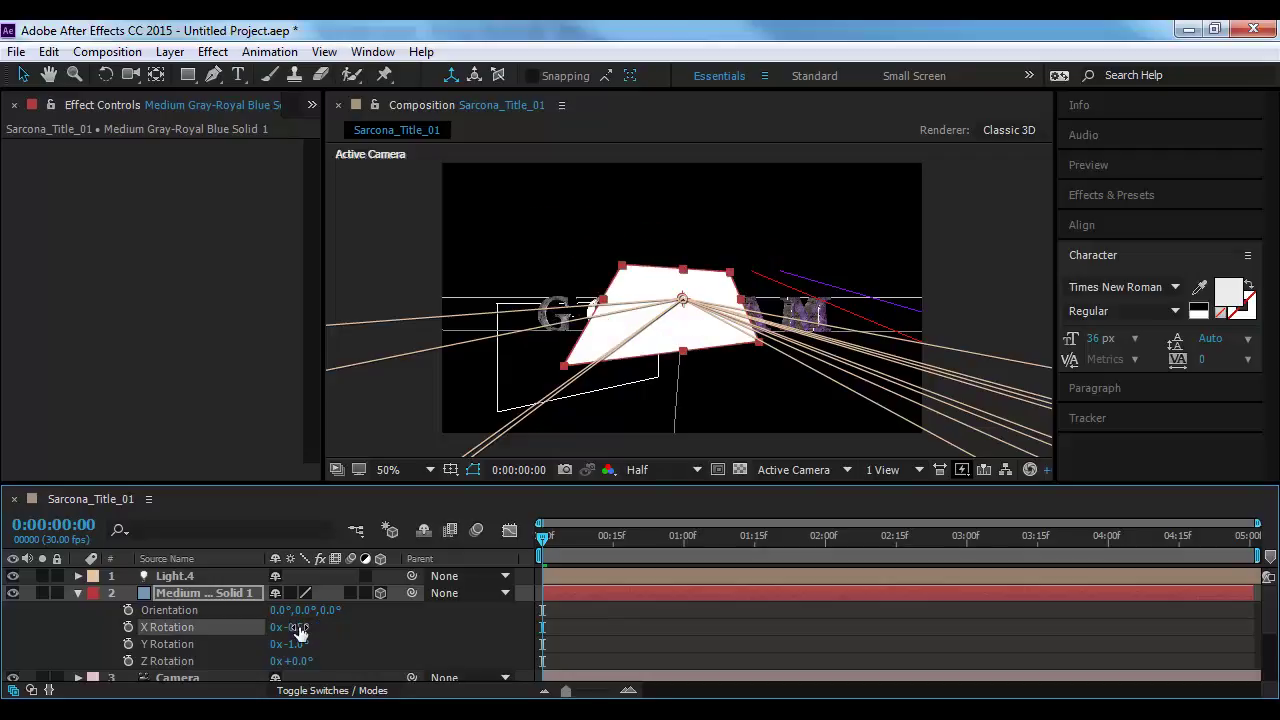
left_click(299, 627)
type("-4")
key("Return")
left_click(299, 627)
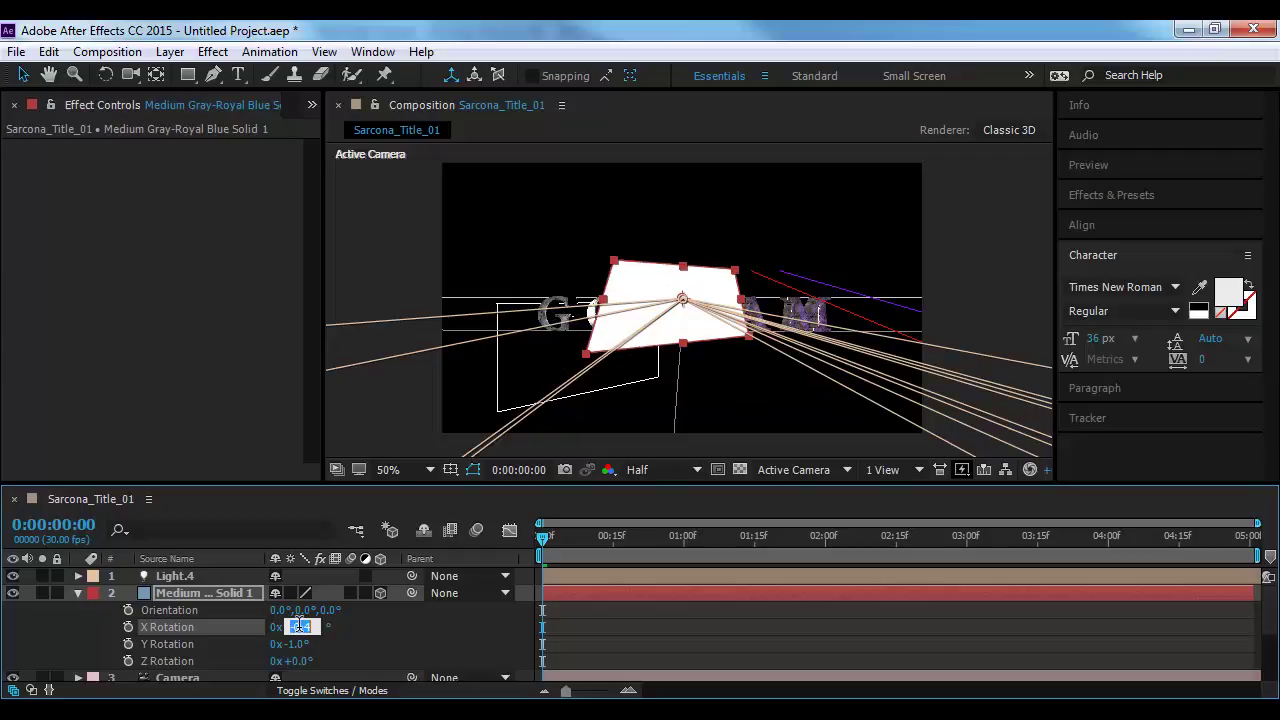
type("-2")
key("Return")
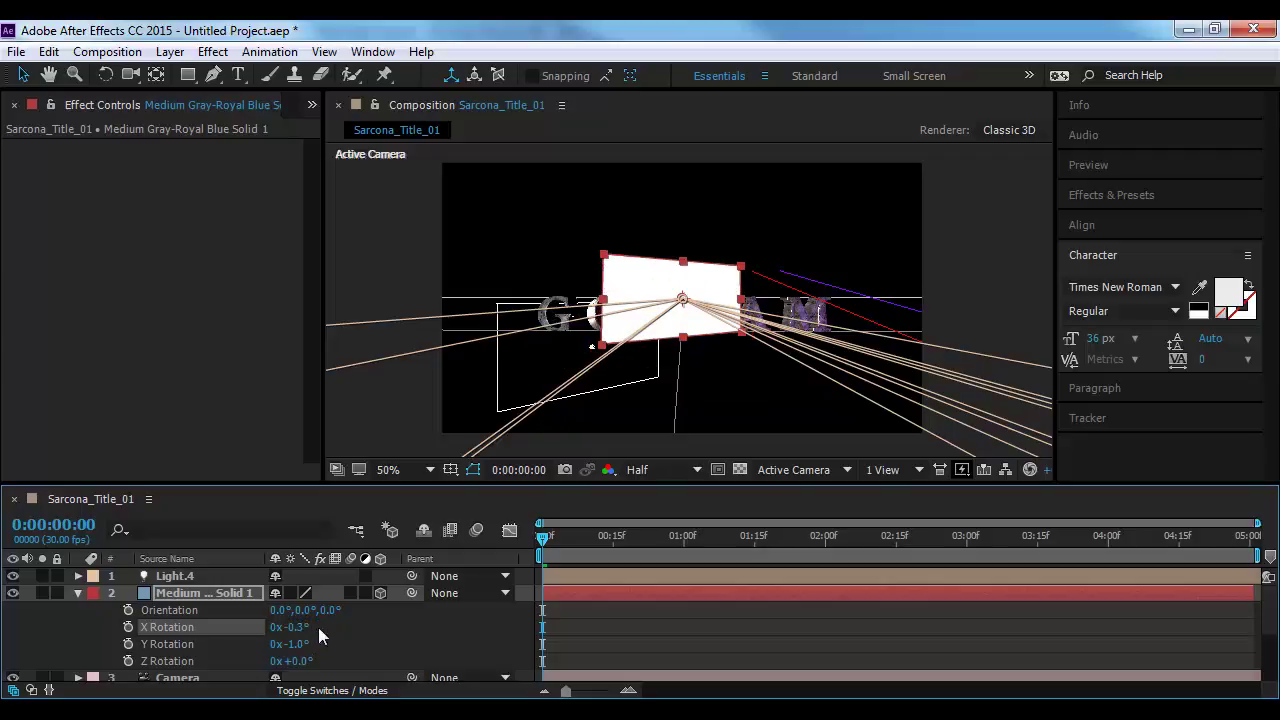
Reduce the solid's Y rotation to -2° and then -1°
left_click(298, 642)
type("-2")
key("Return")
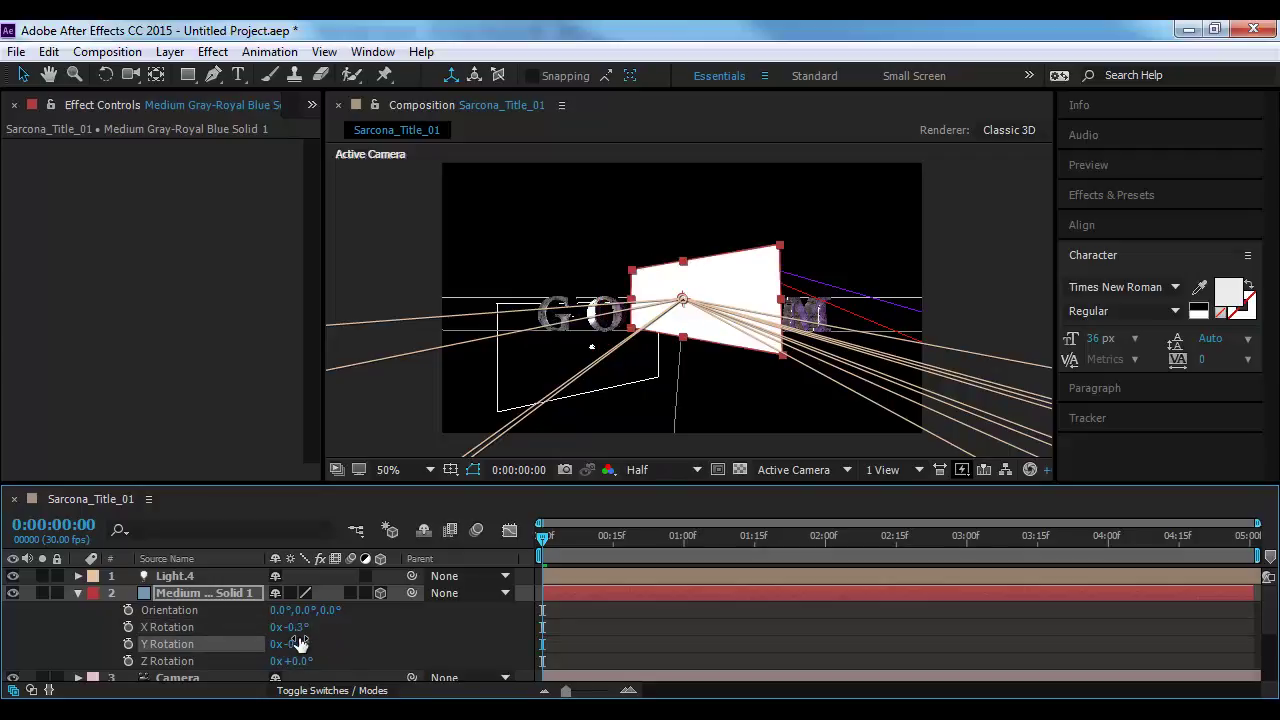
left_click(298, 643)
type("-1")
key("Return")
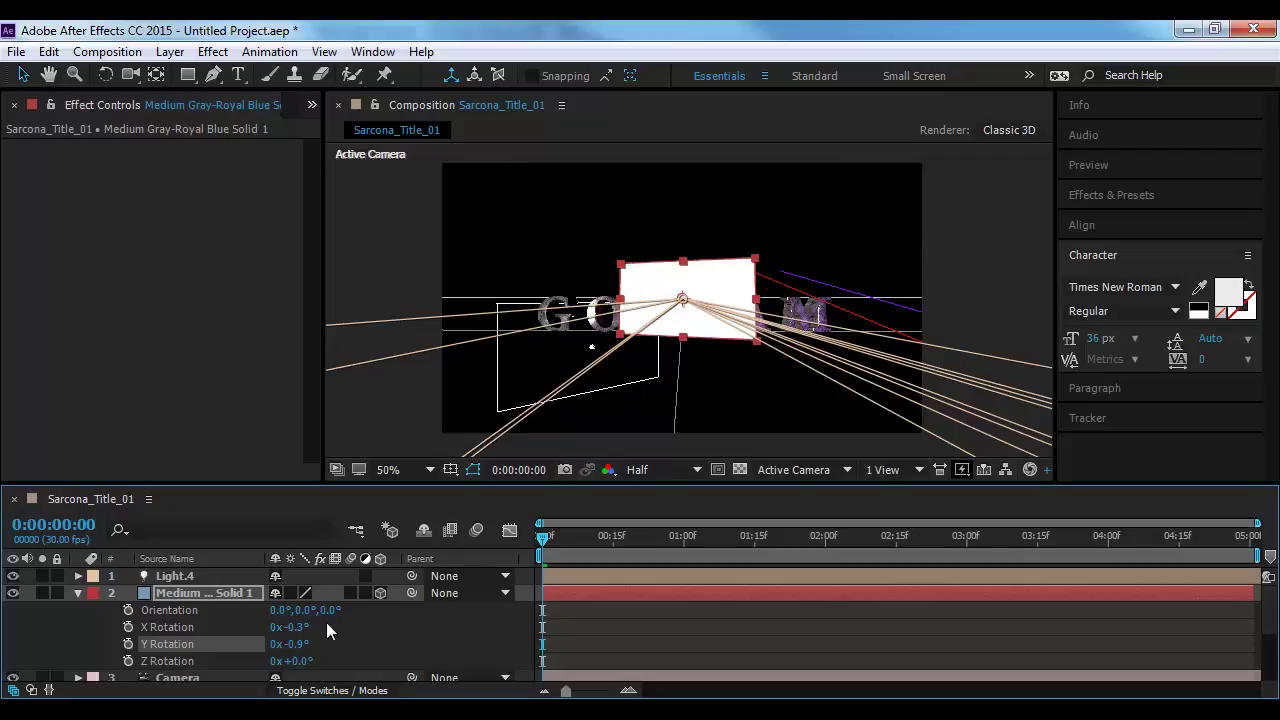
Push the white solid's Position Z back to 650, behind the GOTHAM text
key("p")
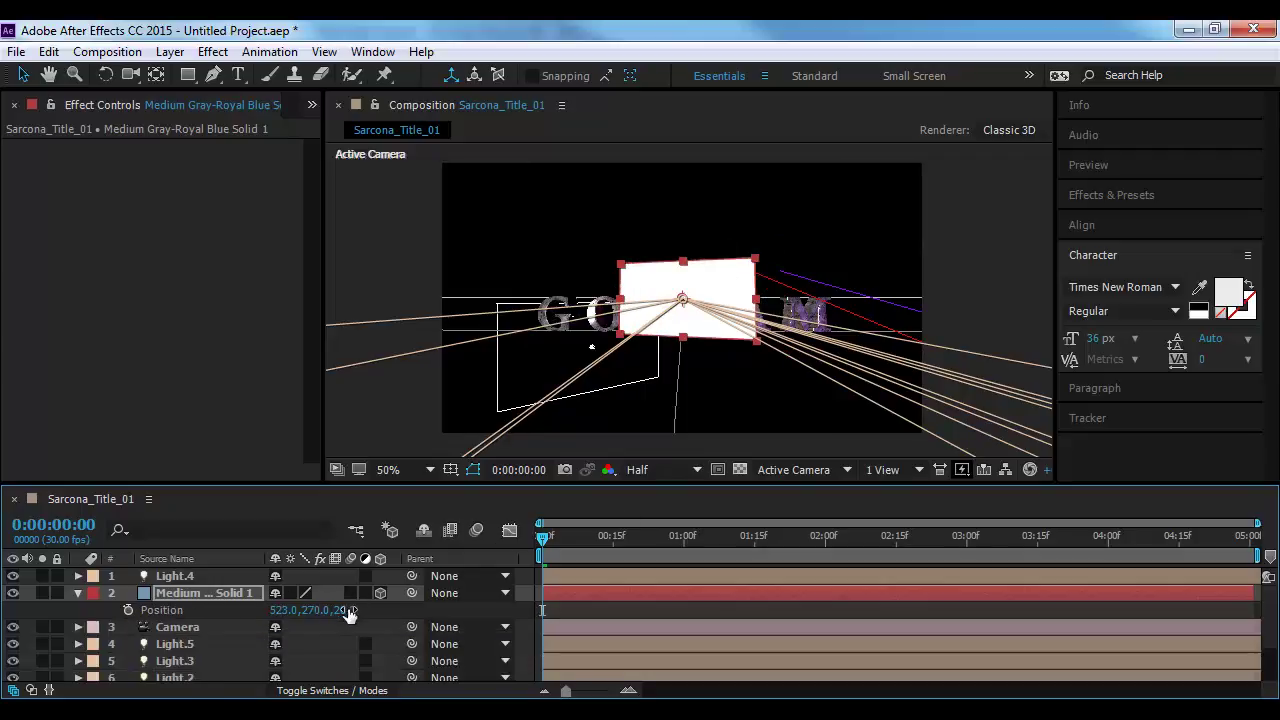
left_click_drag(348, 614, 303, 609)
key("space")
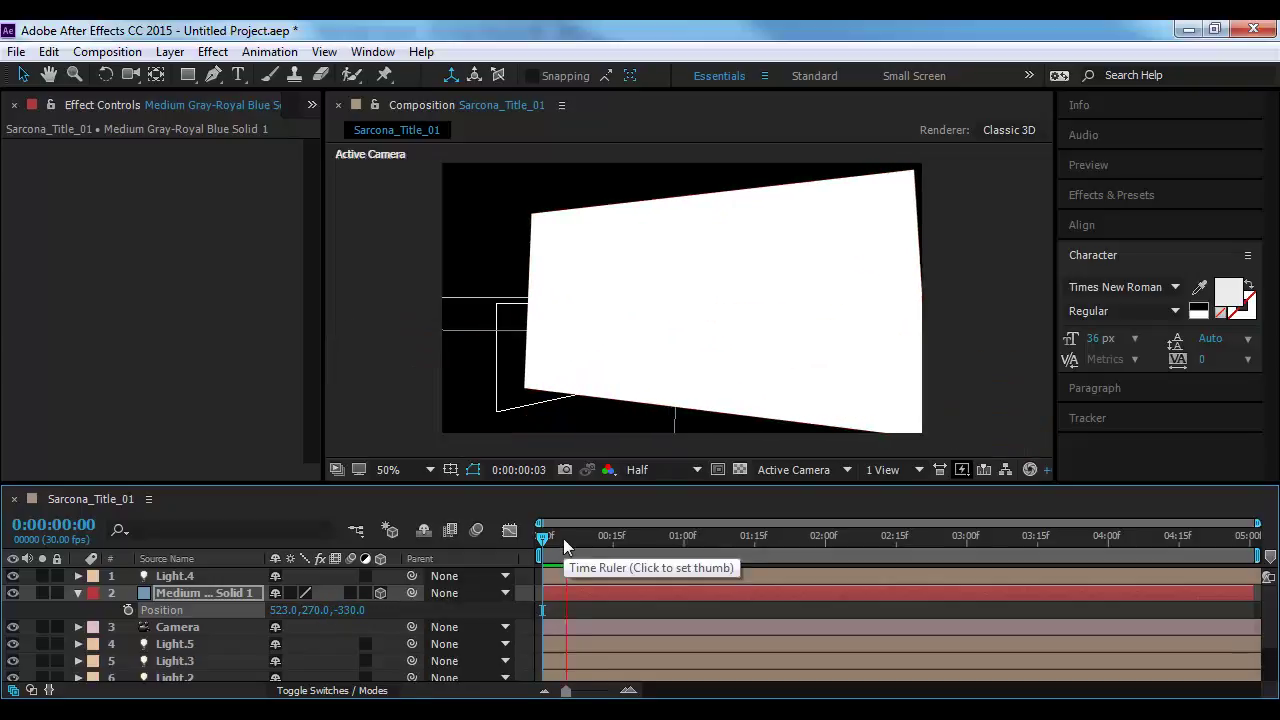
key("space")
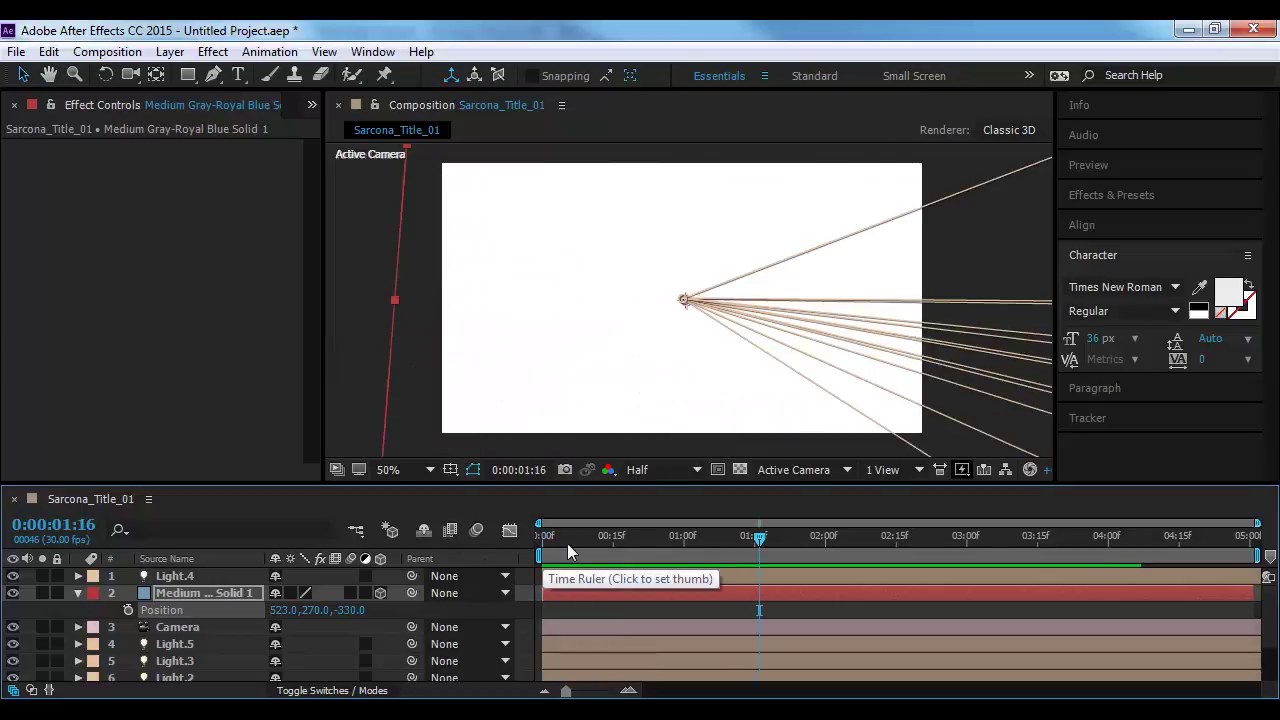
left_click_drag(567, 543, 476, 543)
left_click(352, 609)
type("650")
key("Return")
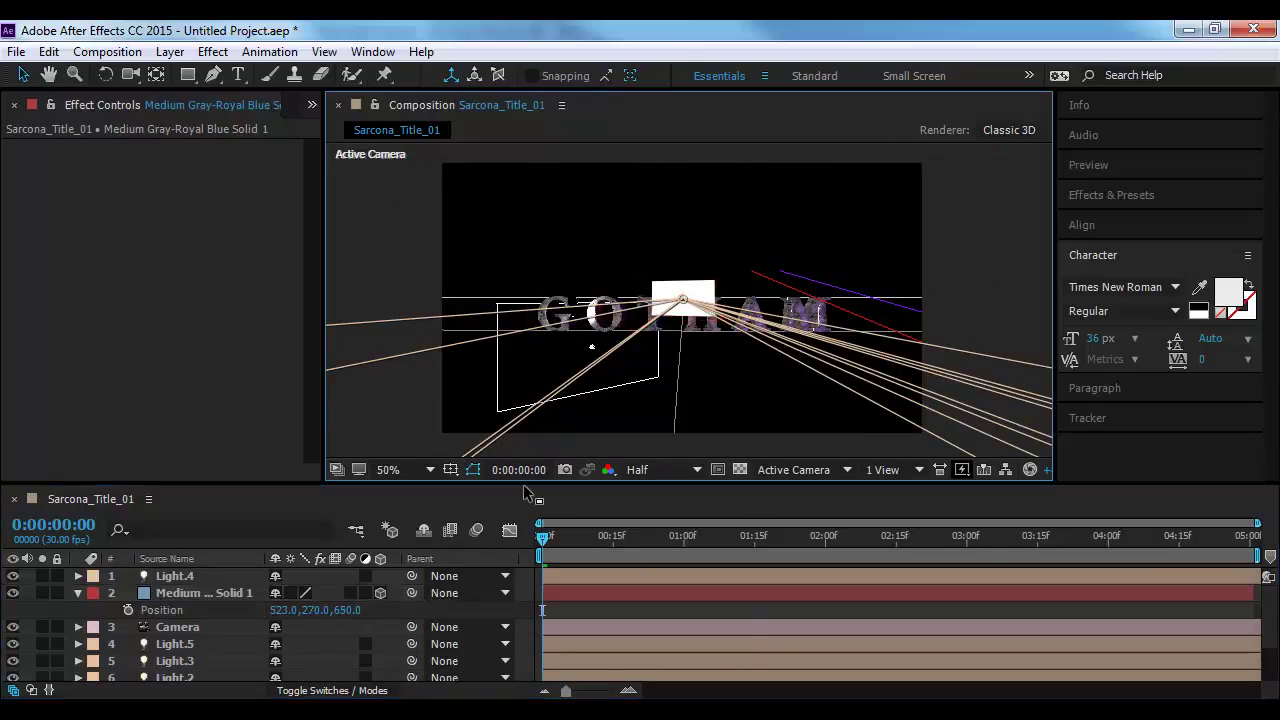
Hide the Cinema 4D title layer and preview the camera animation from the start
key("space")
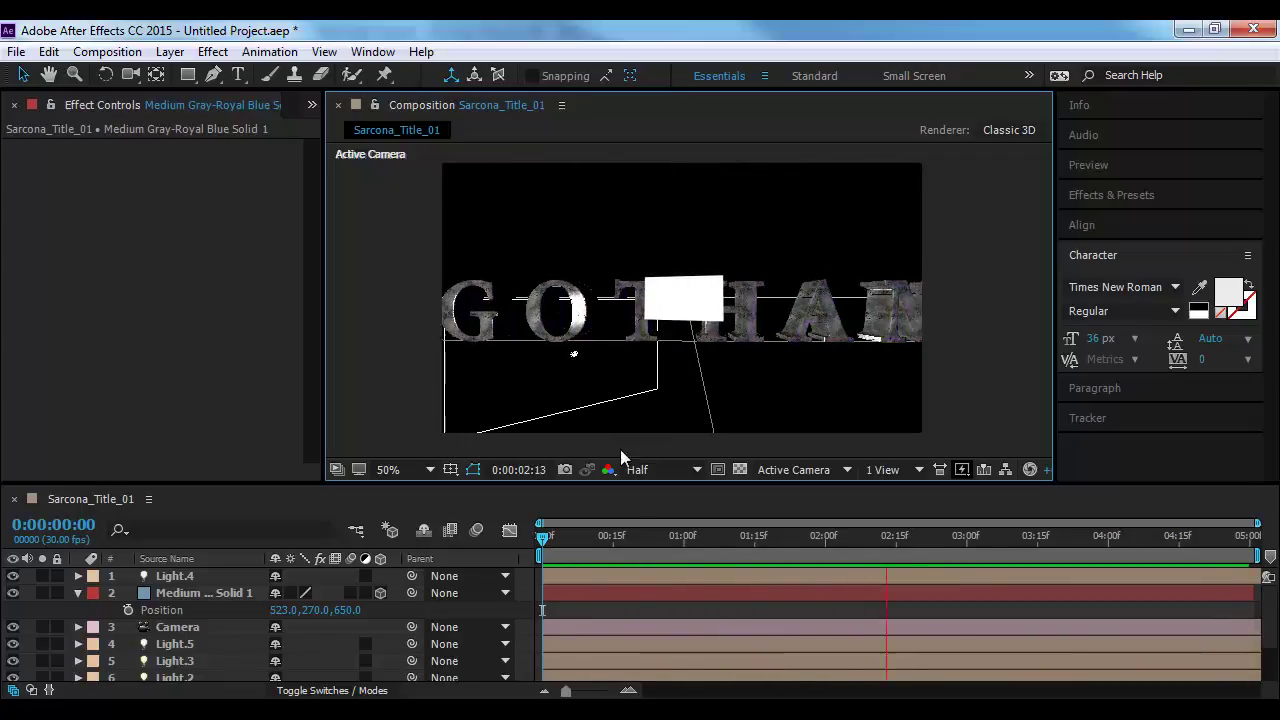
key("space")
scroll(202, 587, "down", 2)
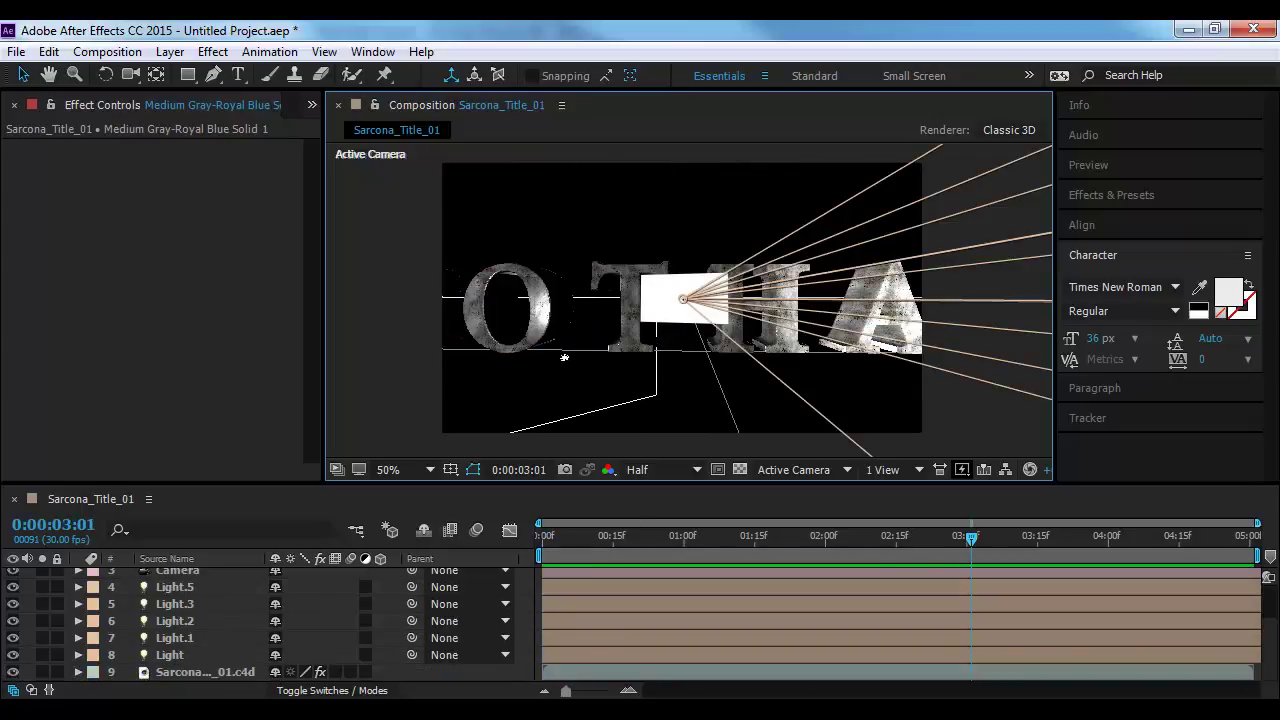
left_click(12, 672)
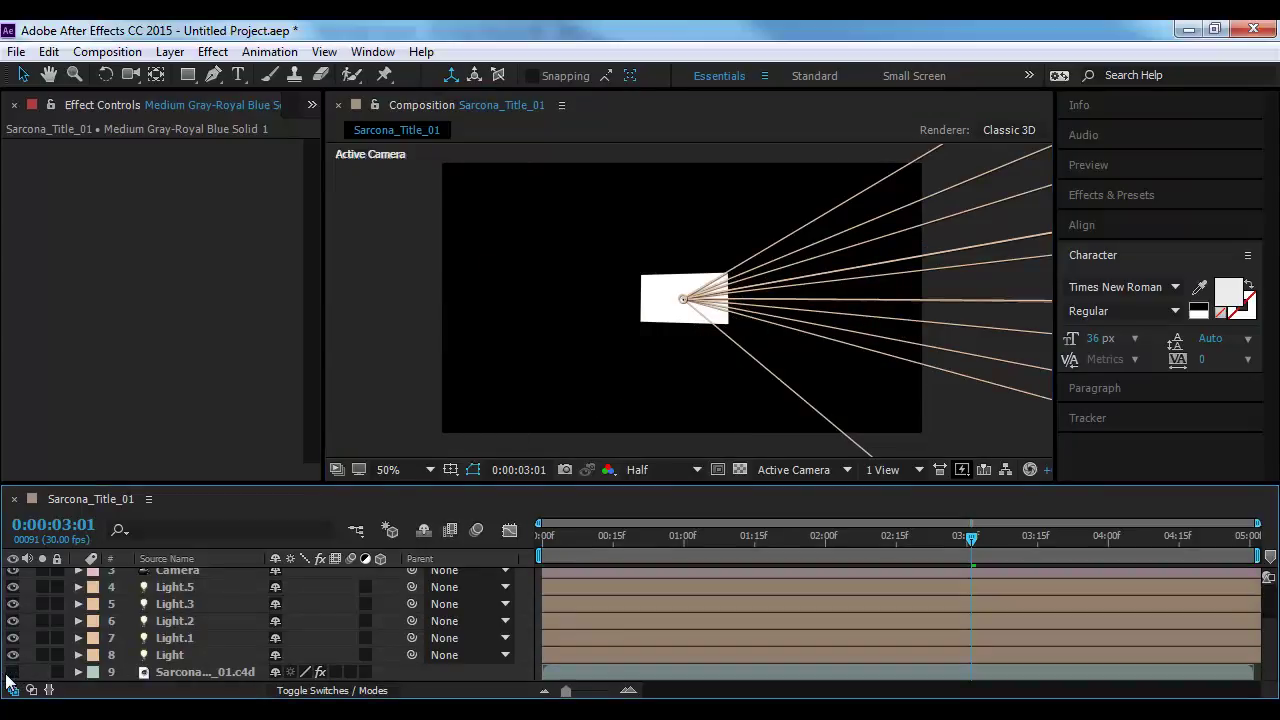
left_click(161, 673)
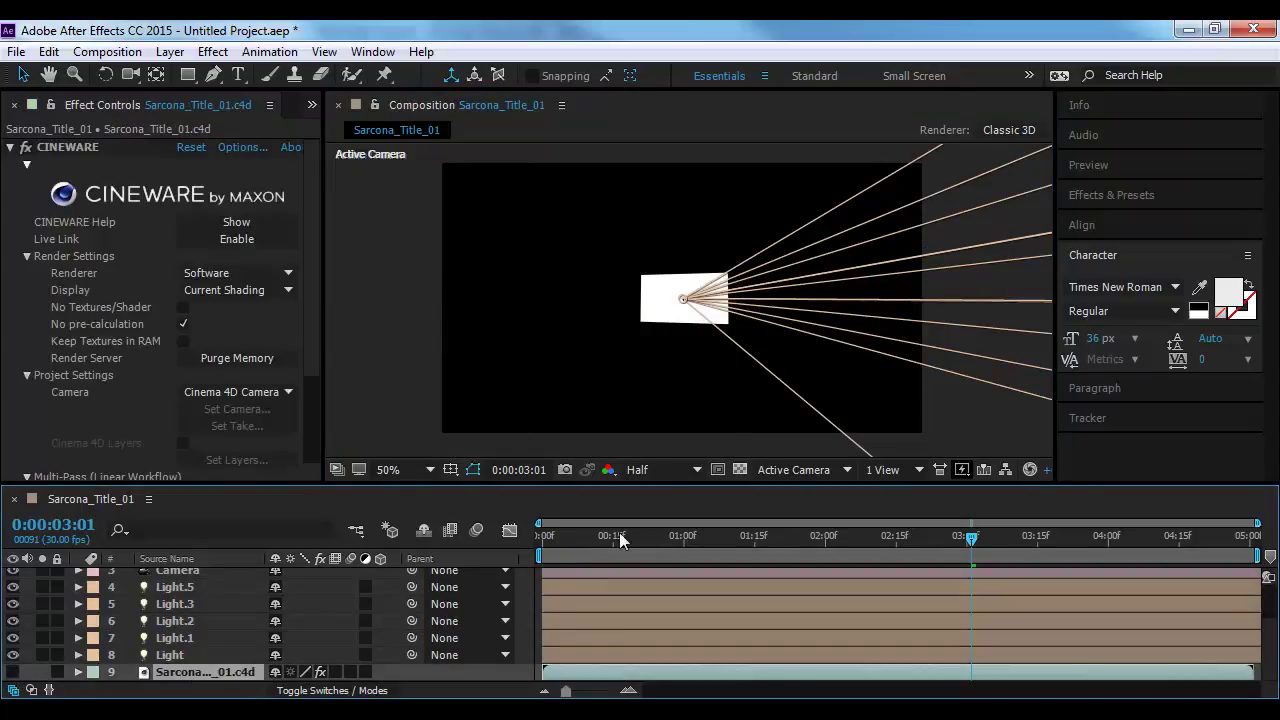
key("Home")
key("space")
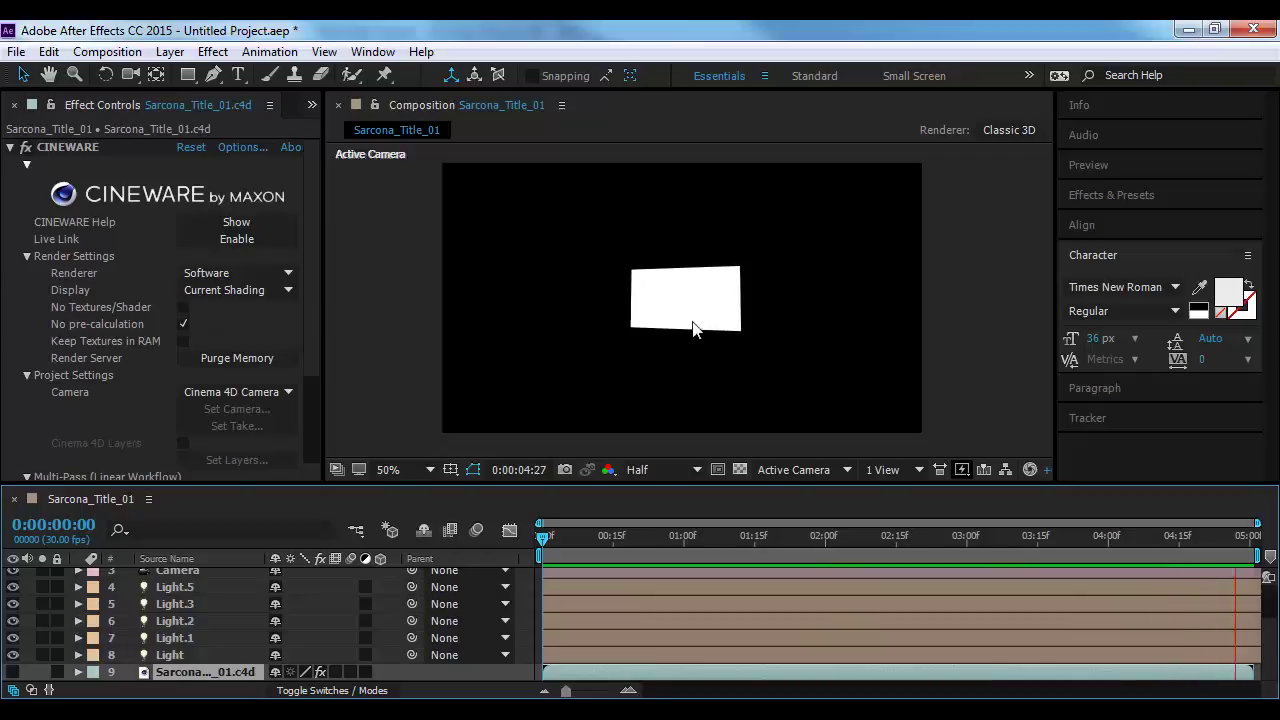
key("space")
Scrub layer 2's Position Z to 170, preview, and return to frame 0
key("p")
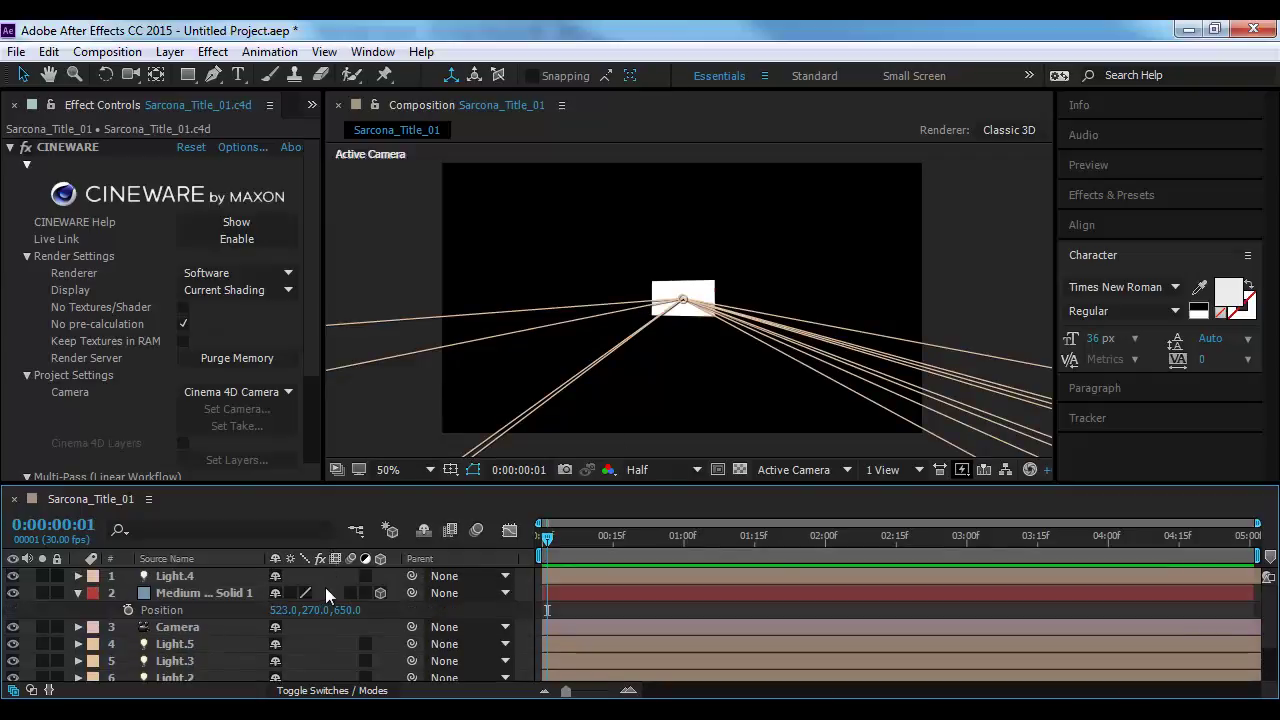
left_click(228, 592)
left_click_drag(352, 614, 385, 663)
key("space")
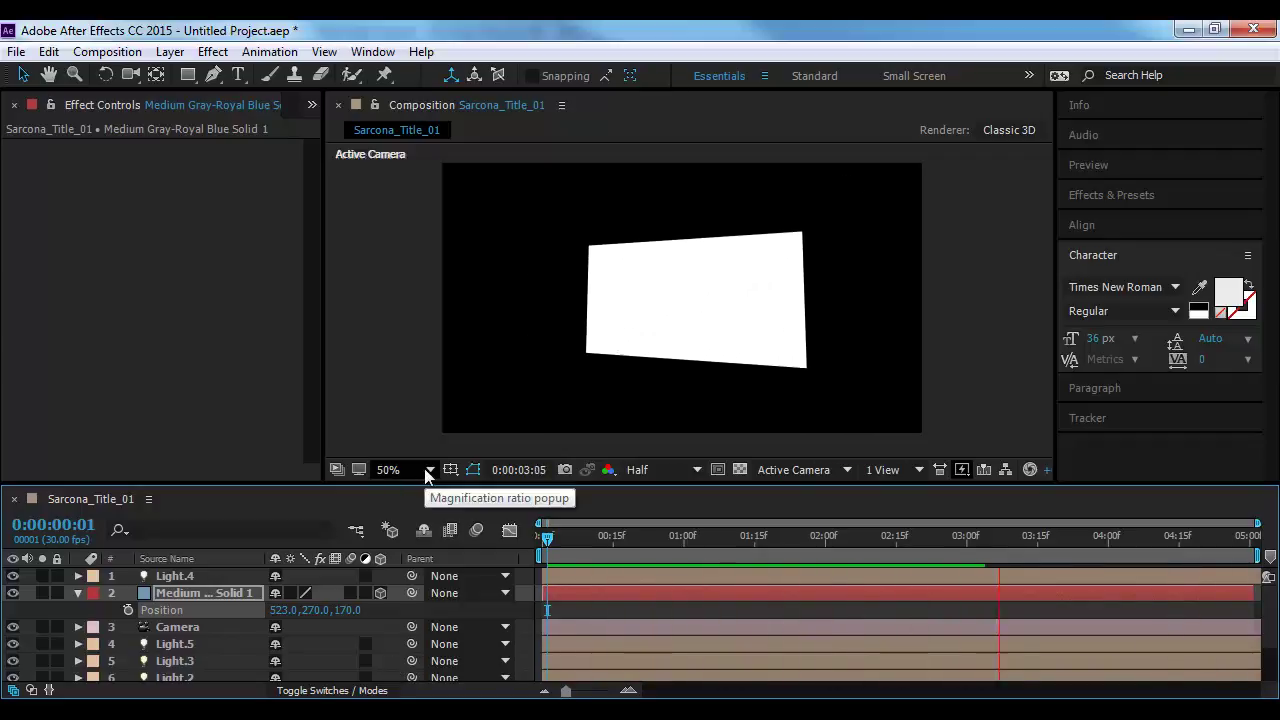
key("space")
left_click_drag(595, 535, 512, 565)
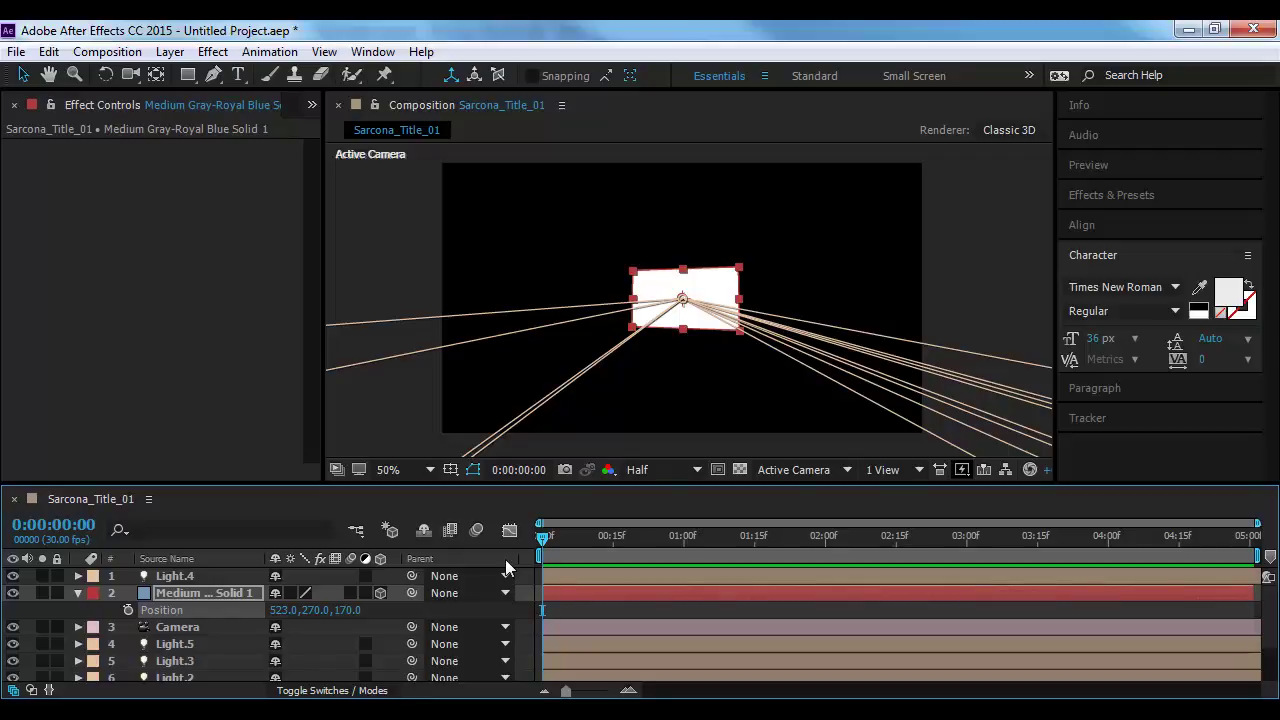
Import TexturesCom_LandscapeCity0053_M from Sarcona_Title_Class2 > tex into the project
left_click(312, 104)
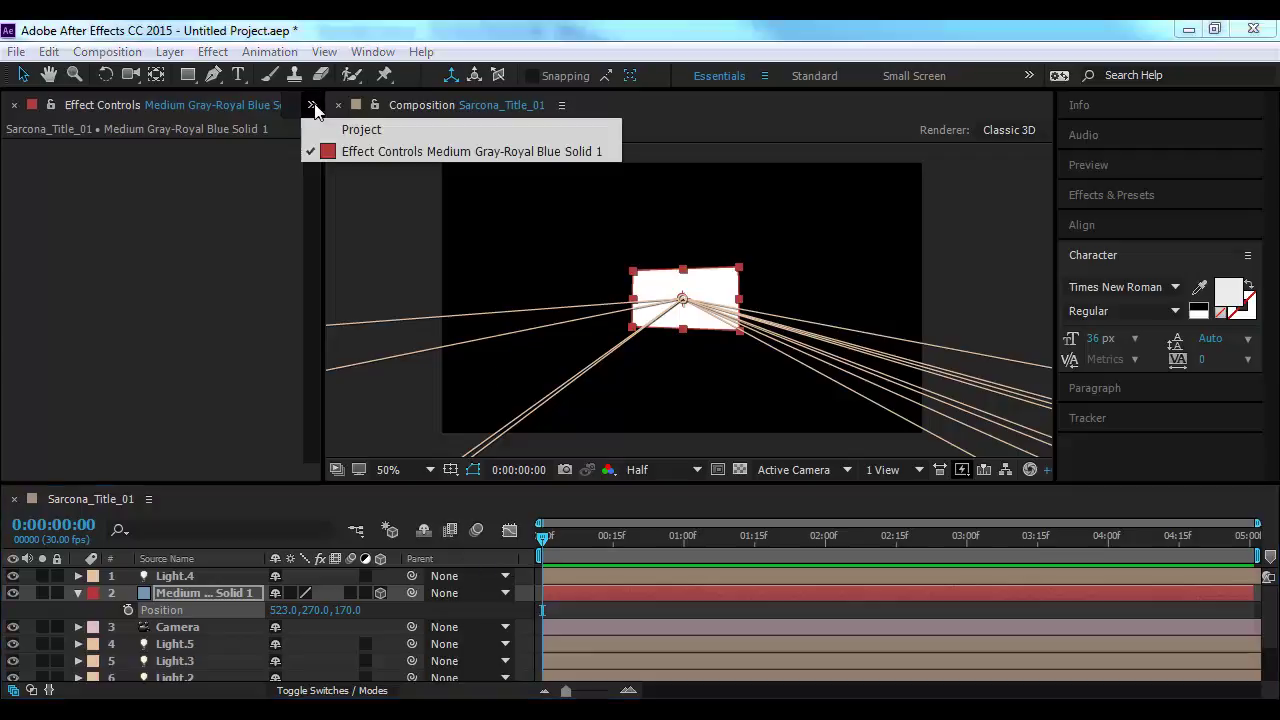
left_click(345, 126)
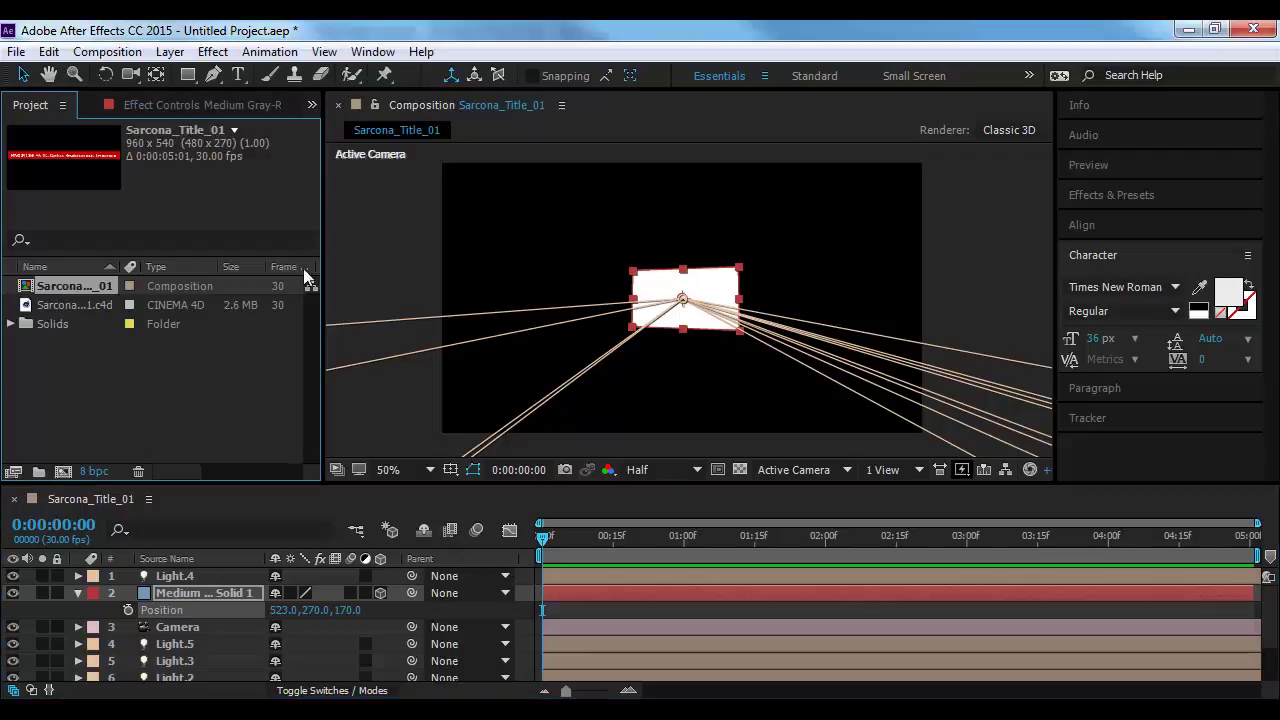
double_click(114, 387)
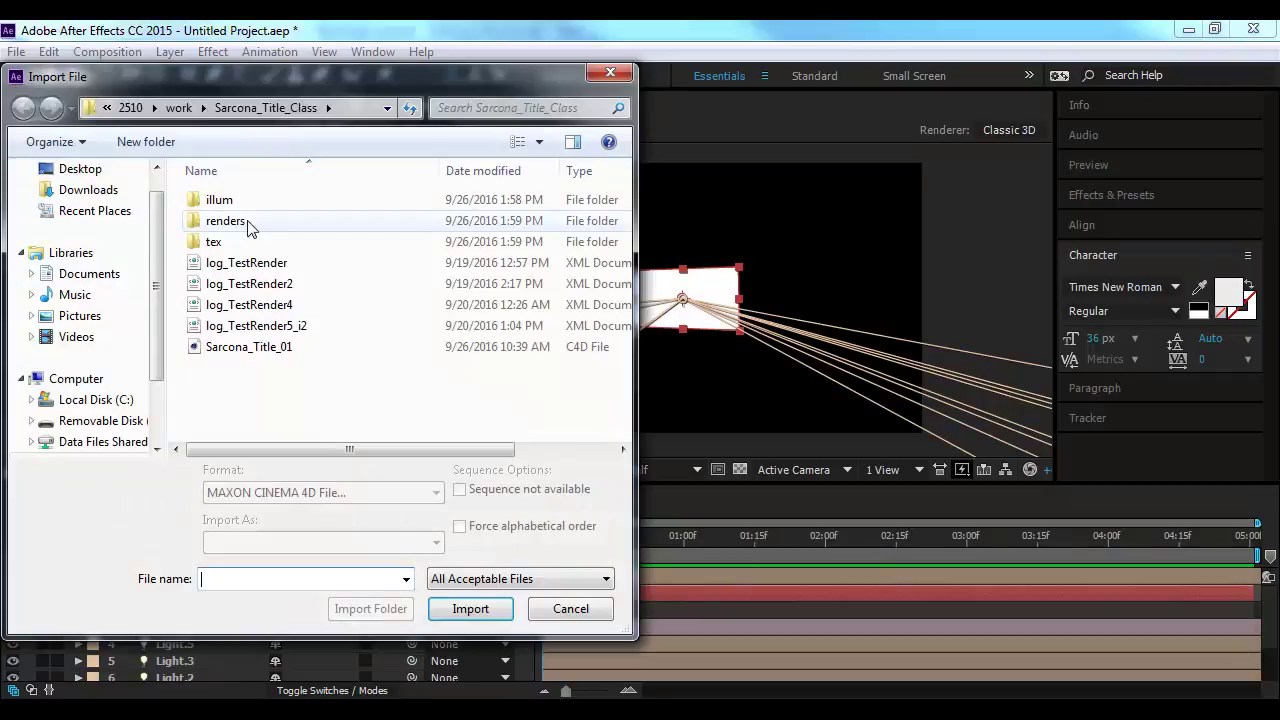
left_click(179, 107)
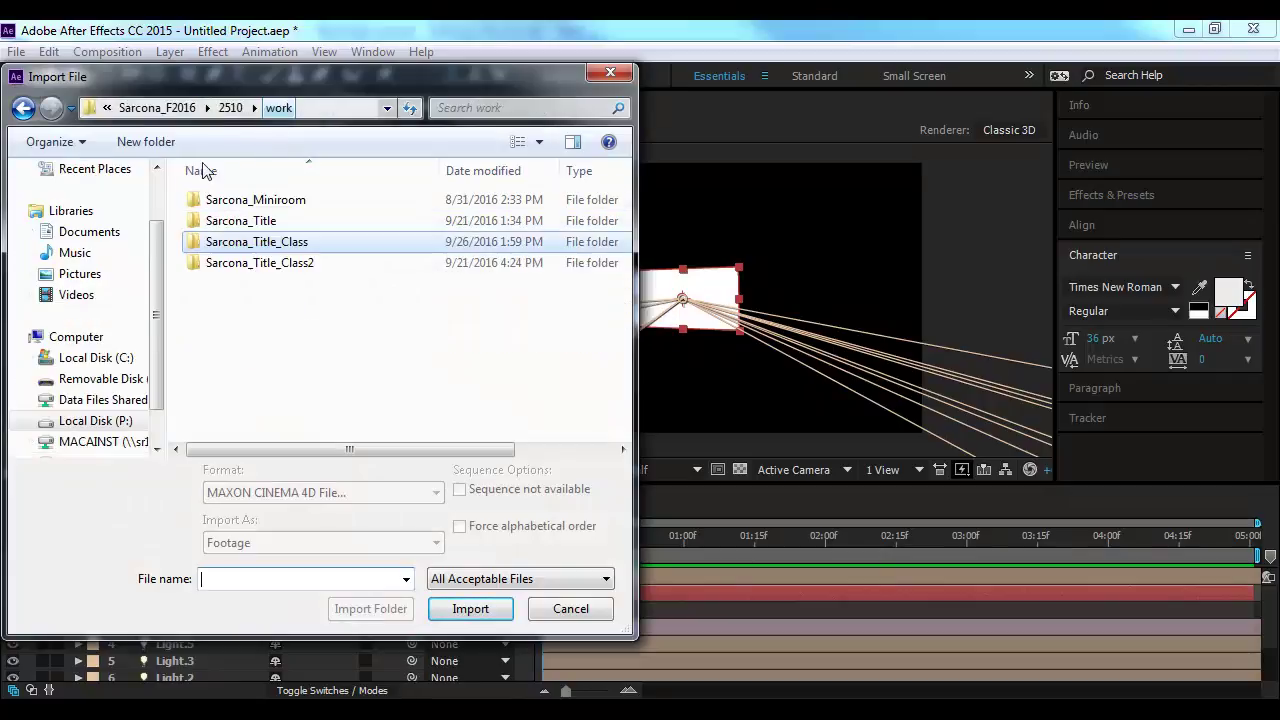
double_click(220, 262)
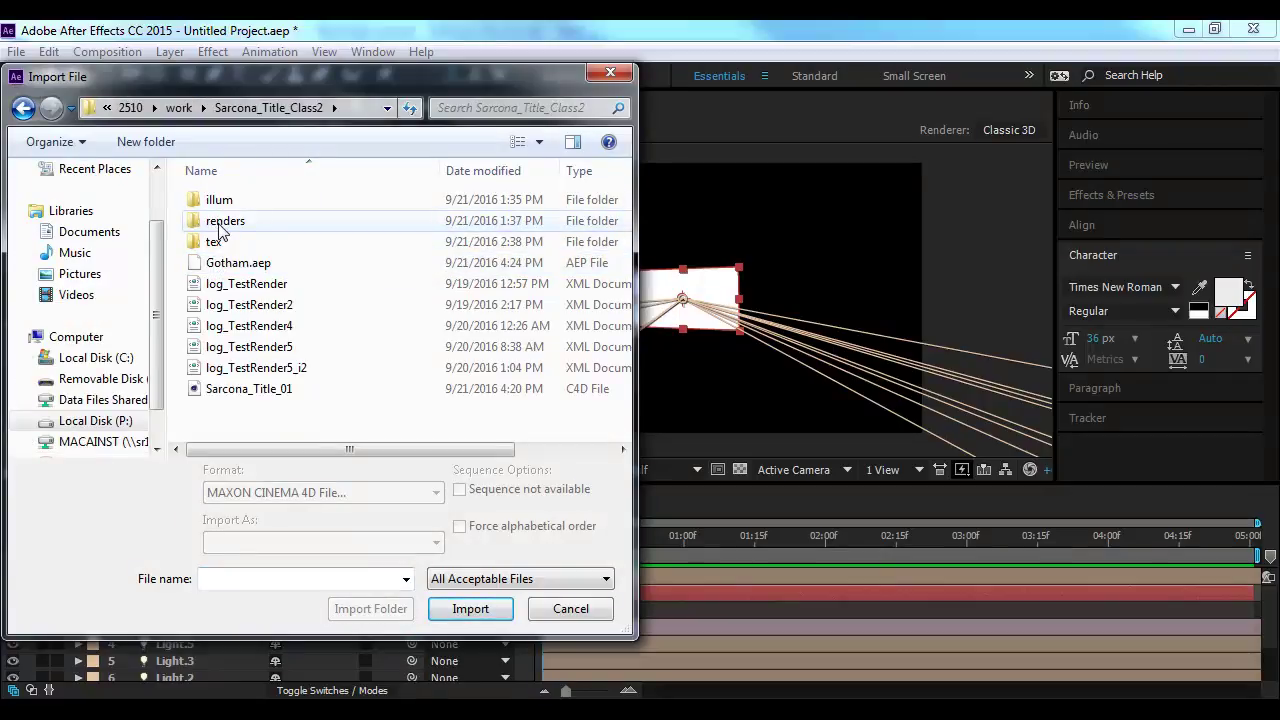
double_click(214, 241)
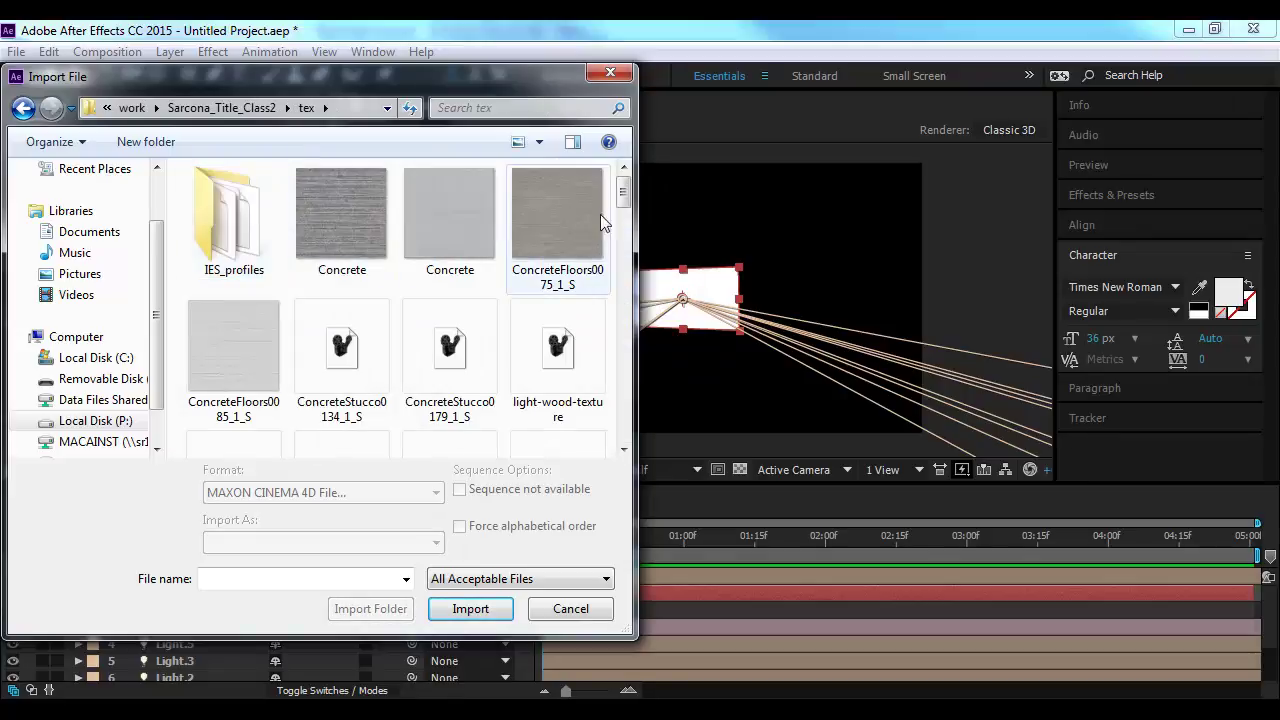
left_click_drag(623, 200, 623, 340)
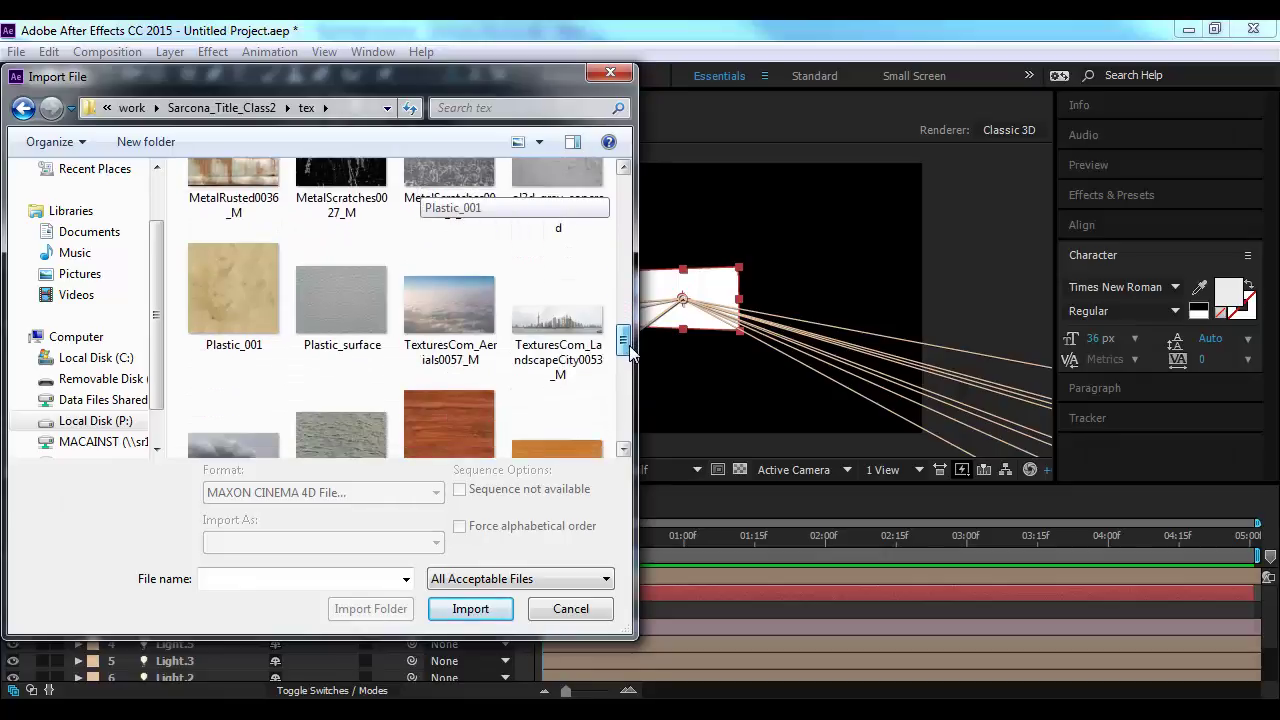
left_click(550, 311)
left_click(470, 609)
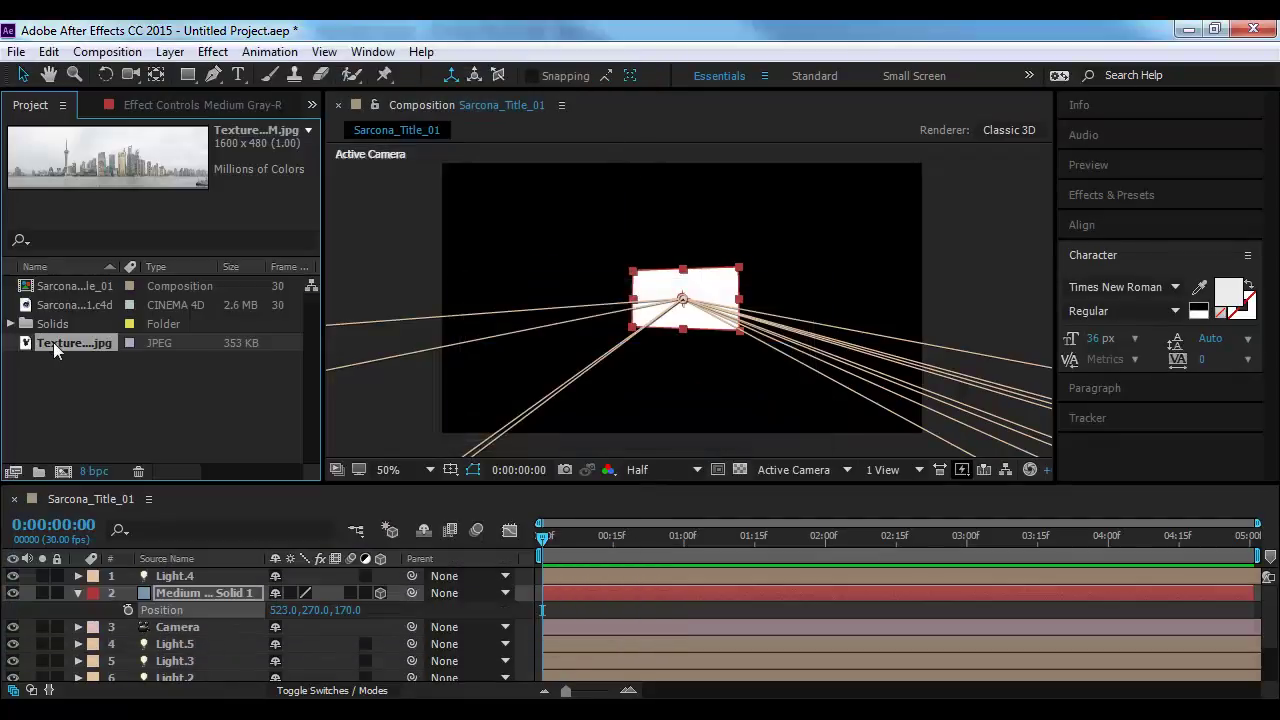
left_click_drag(53, 342, 187, 592)
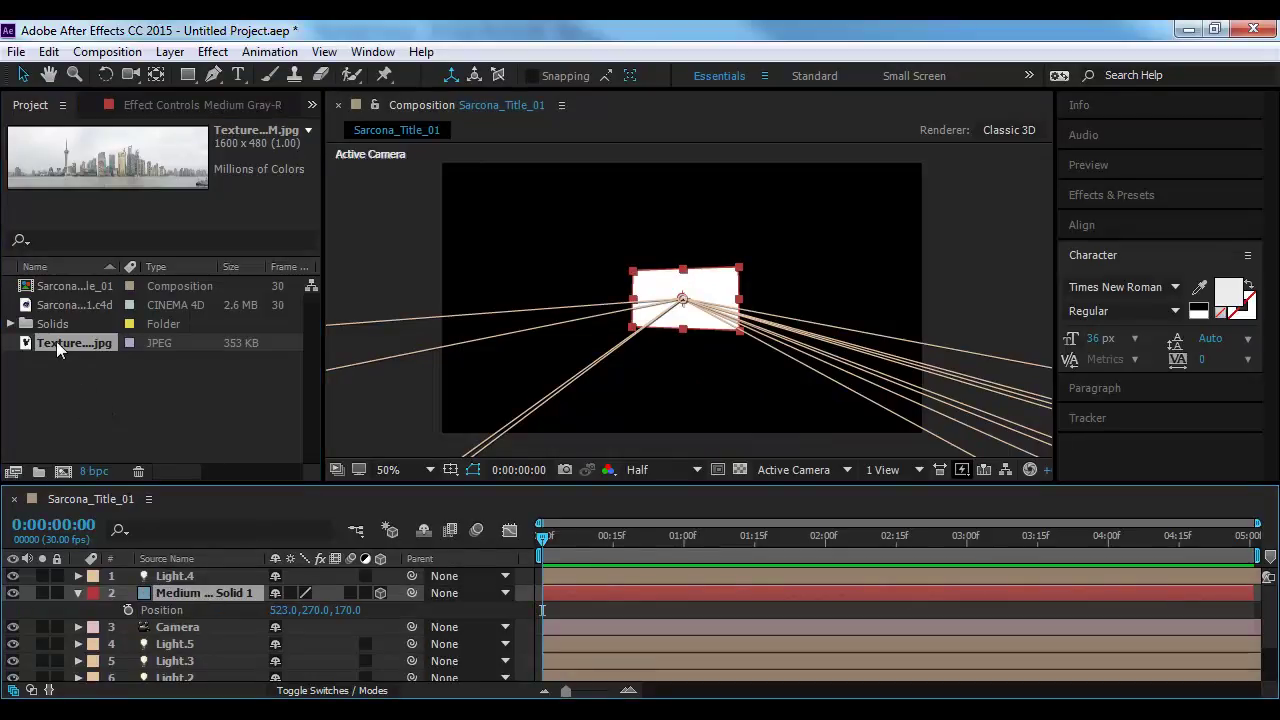
Replace the white solid with the skyline image and hide Light and Light.1 through Light.5
left_click_drag(56, 341, 177, 591)
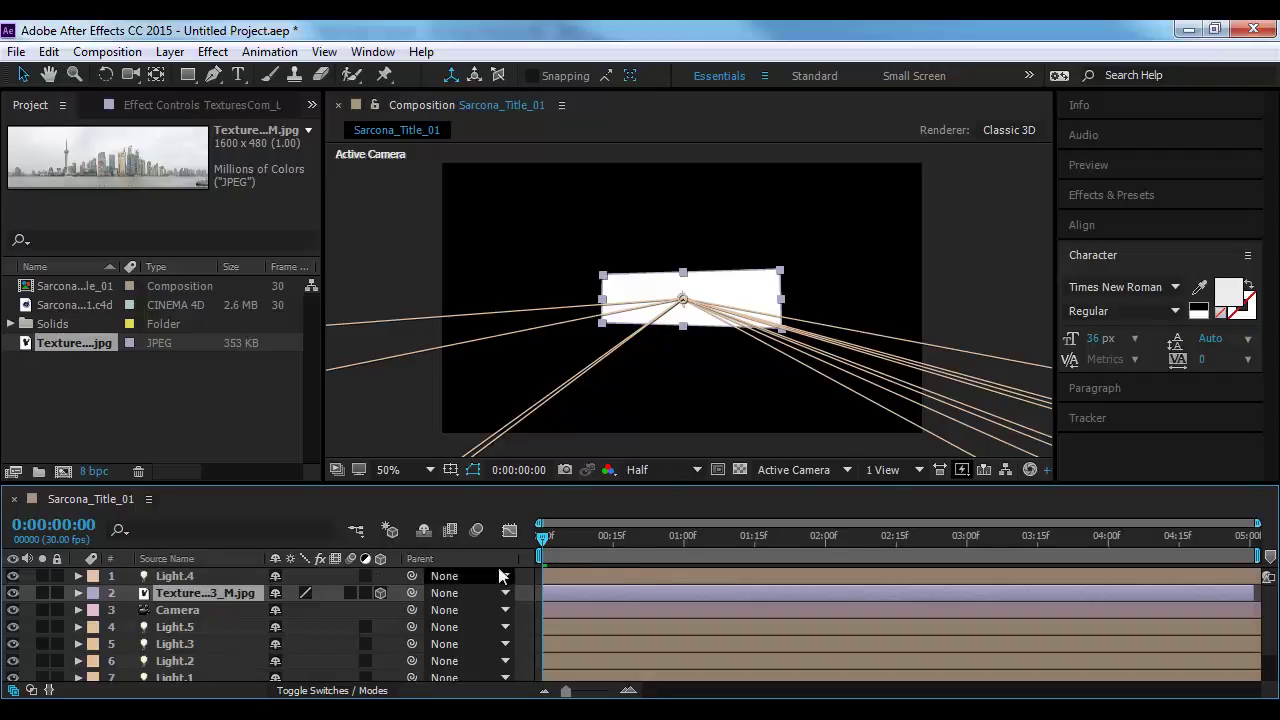
left_click(730, 287)
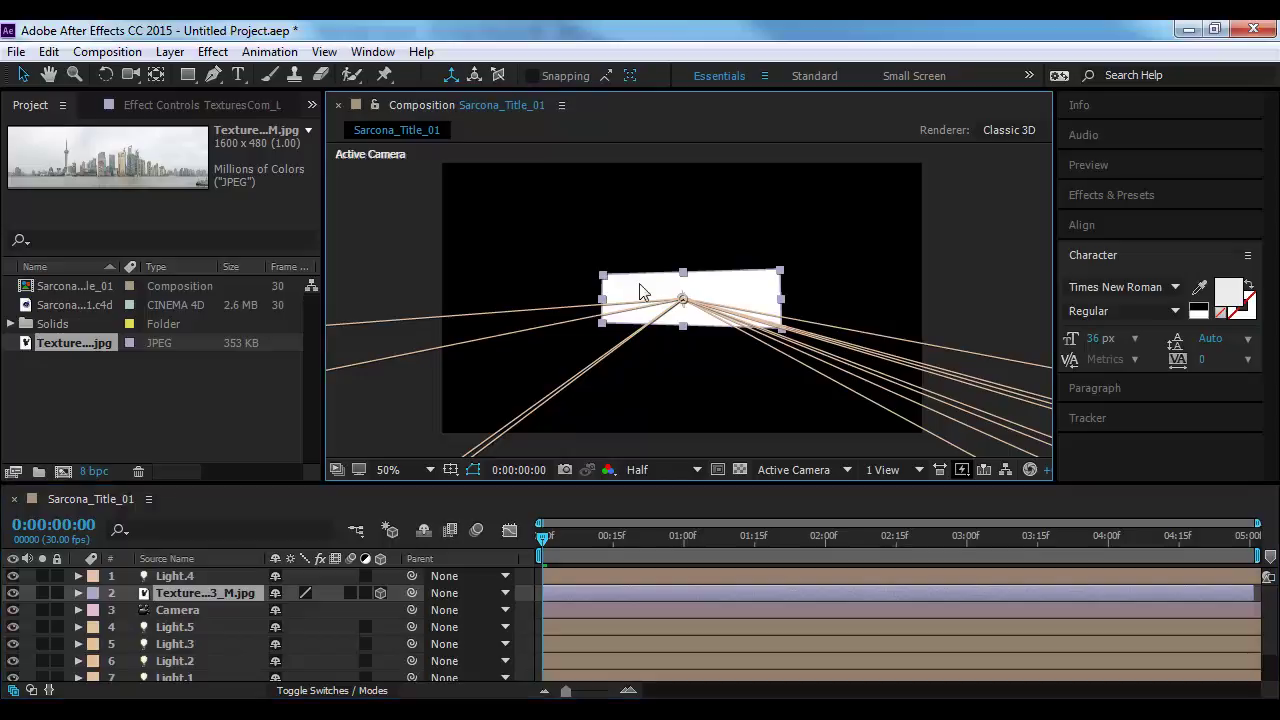
left_click(13, 576)
left_click(13, 610)
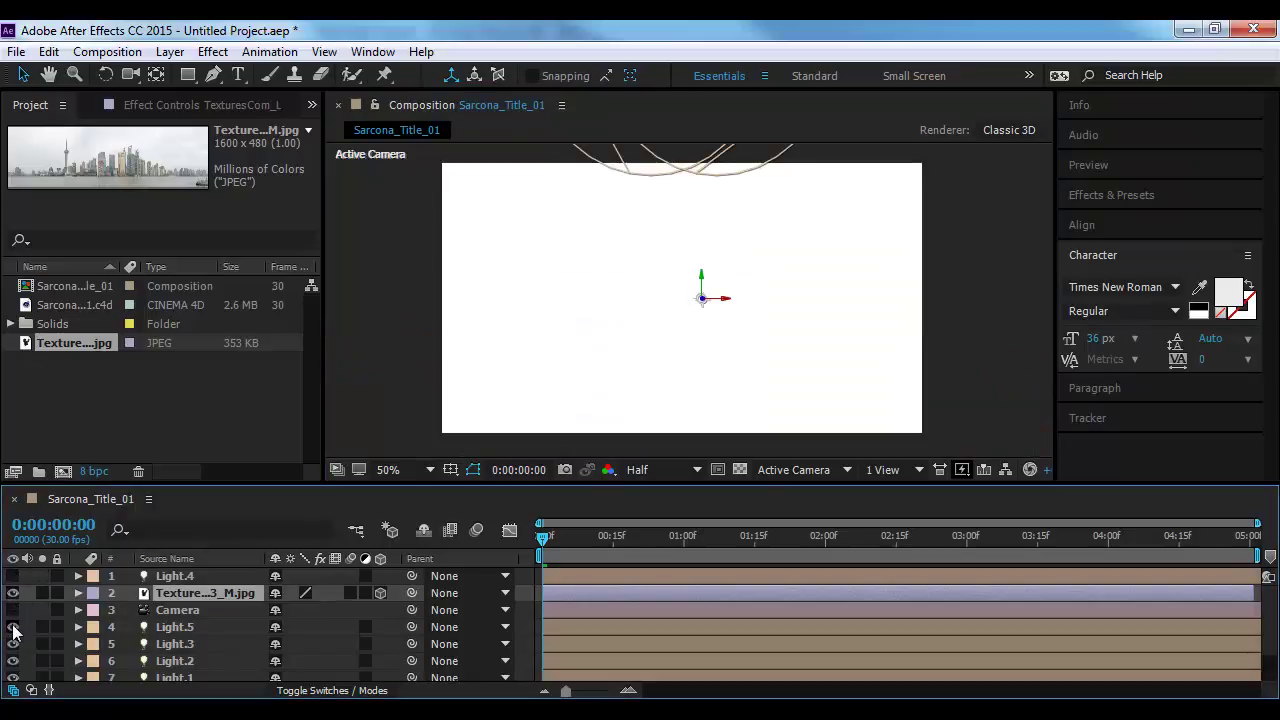
left_click(13, 610)
left_click(13, 627)
left_click(13, 644)
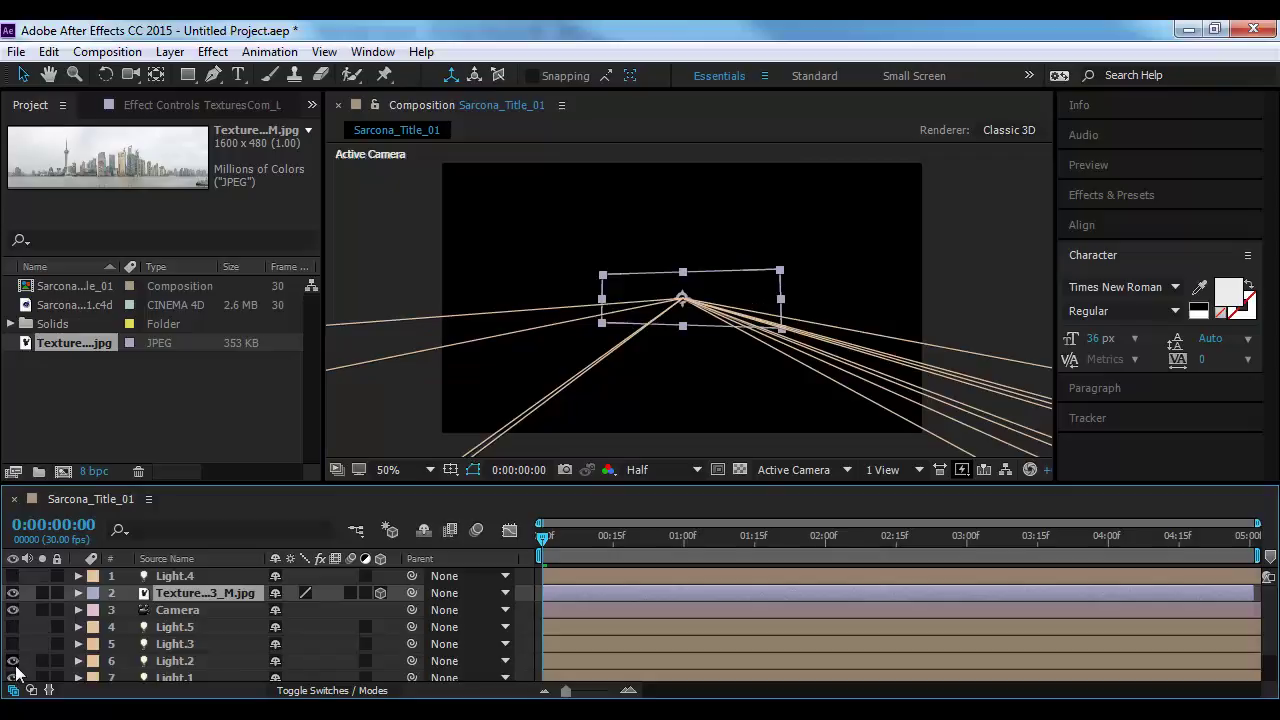
left_click(13, 661)
left_click(13, 677)
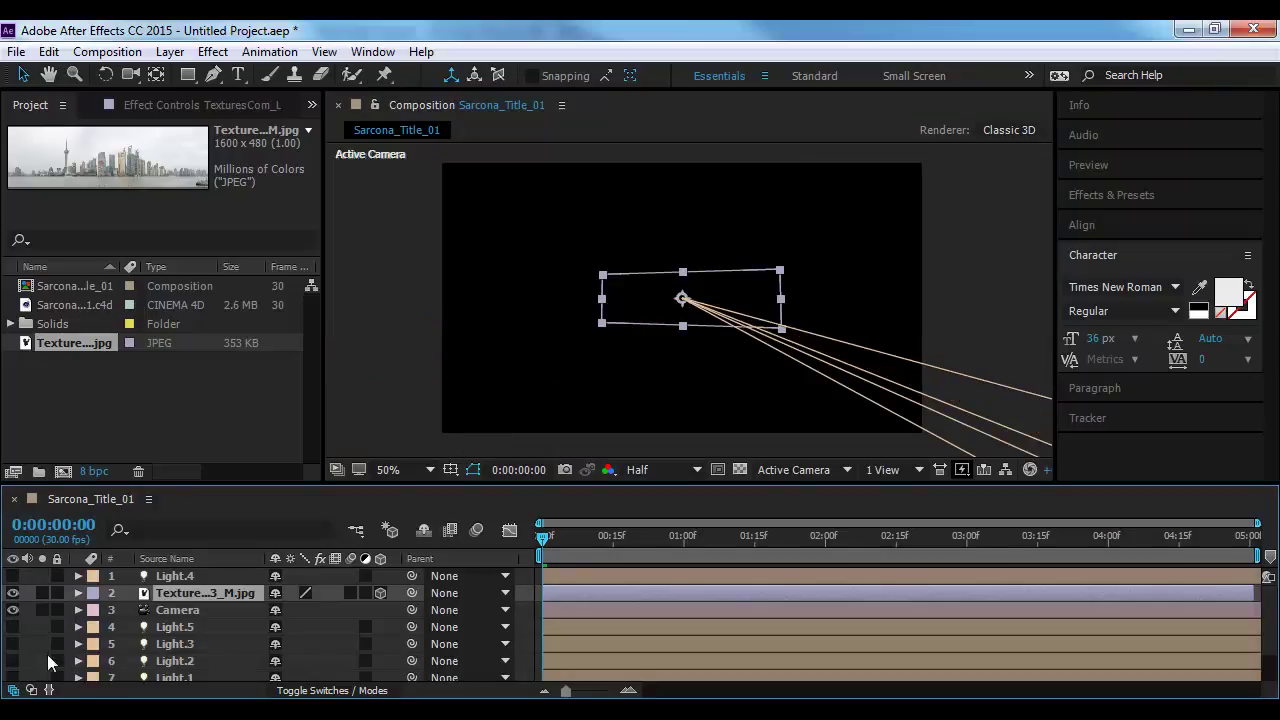
scroll(44, 662, "down", 2)
left_click(13, 654)
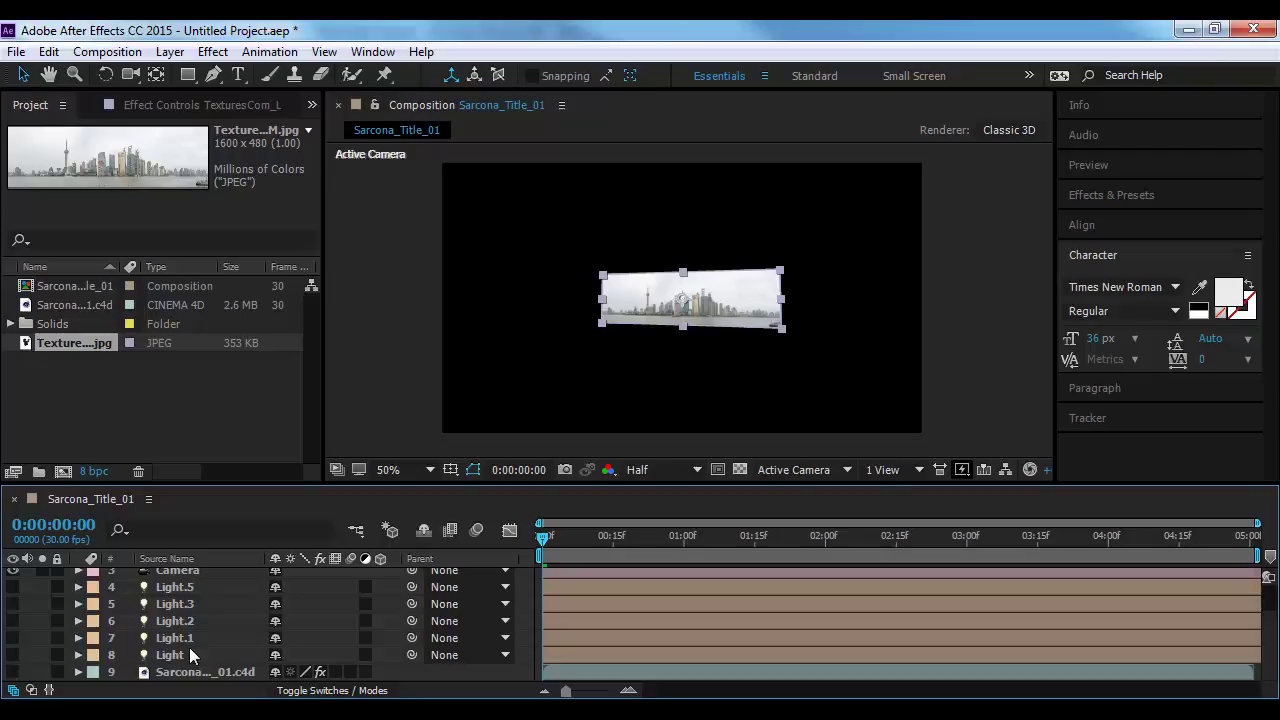
Preview the camera animation over the skyline plane and return to the start
scroll(611, 364, "up", 2)
key("space")
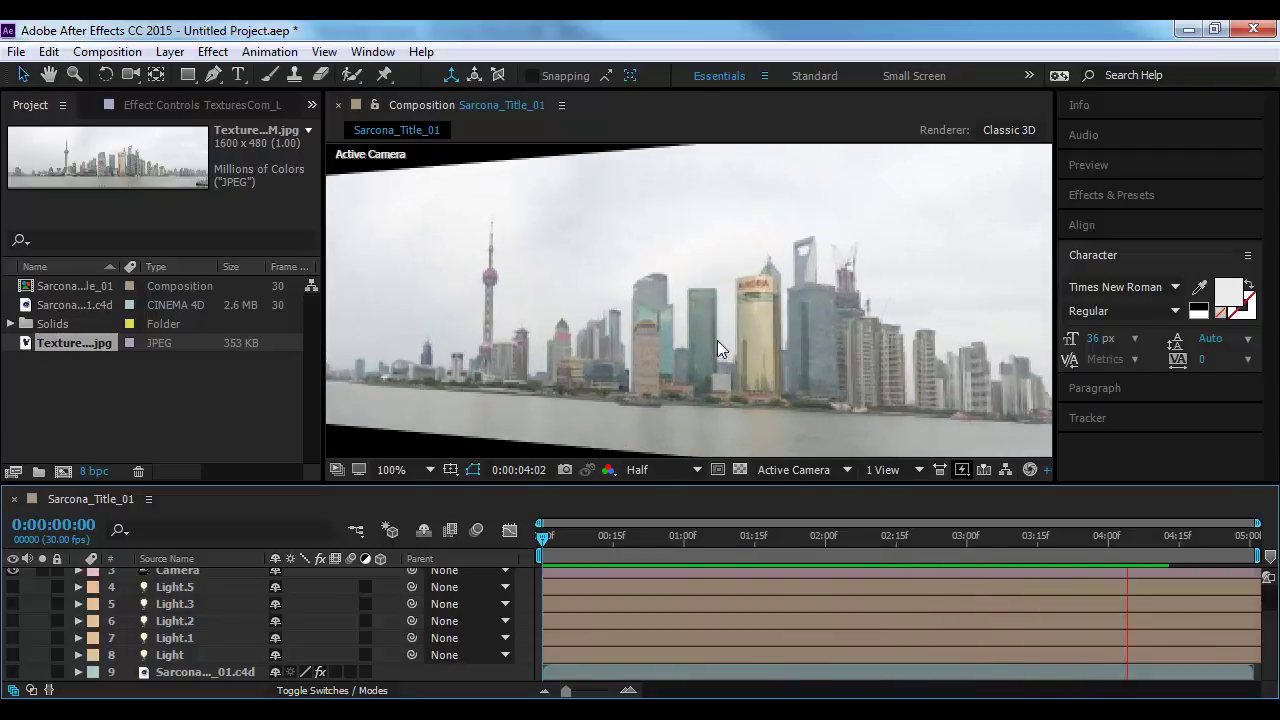
key("space")
left_click_drag(599, 524, 549, 540)
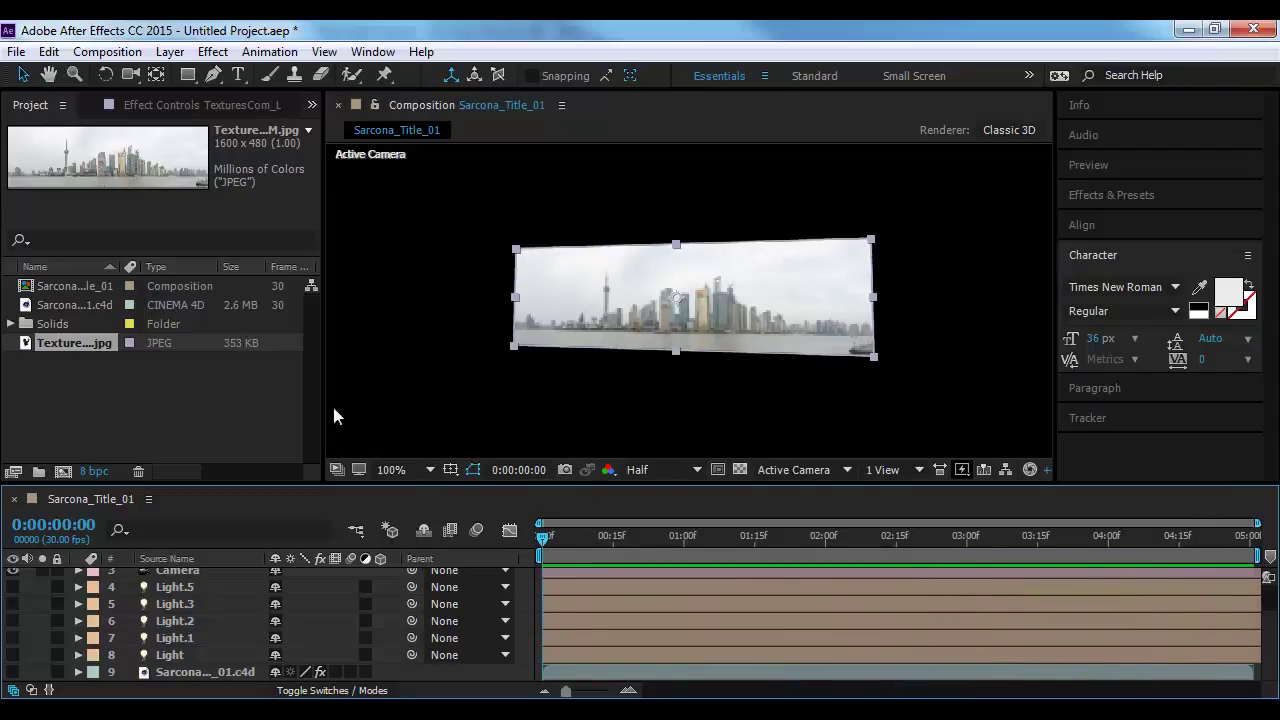
left_click(113, 388)
Import TexturesCom_WaterPlain0029_2_M and duplicate the skyline photo layer with Ctrl+D
double_click(113, 390)
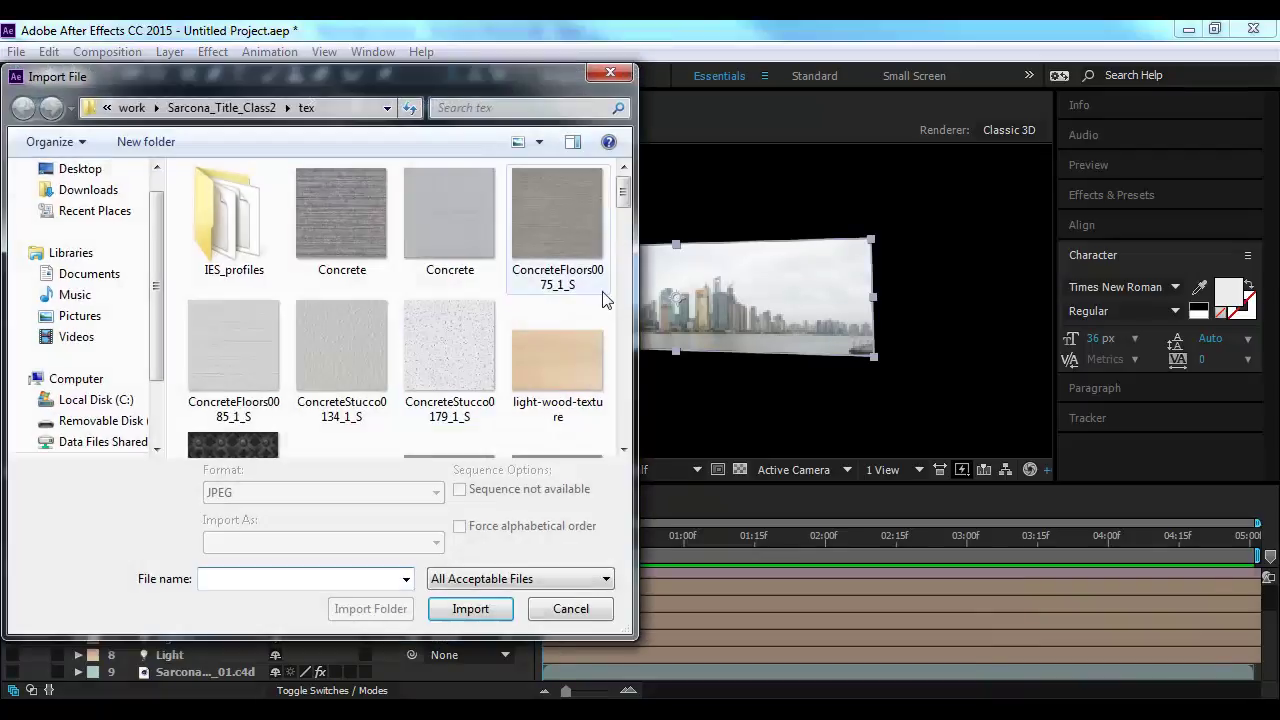
left_click_drag(630, 200, 622, 420)
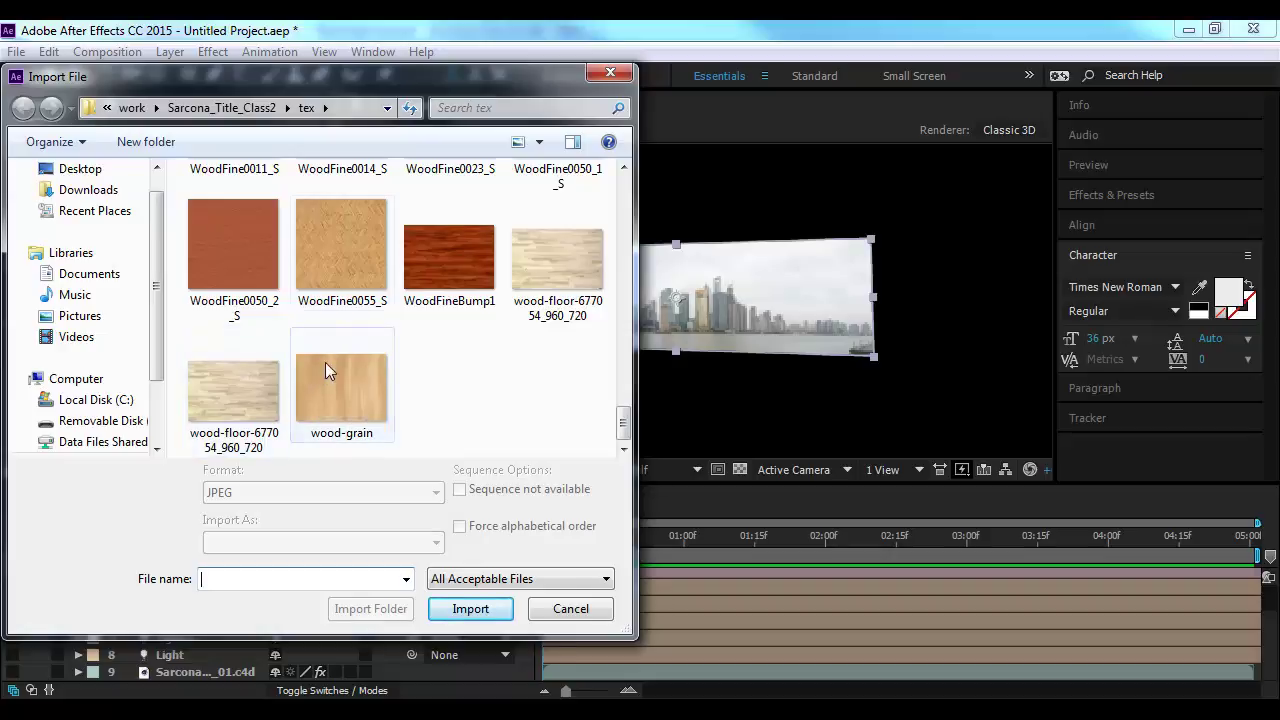
left_click(355, 256)
scroll(355, 287, "up", 3)
scroll(352, 287, "up", 5)
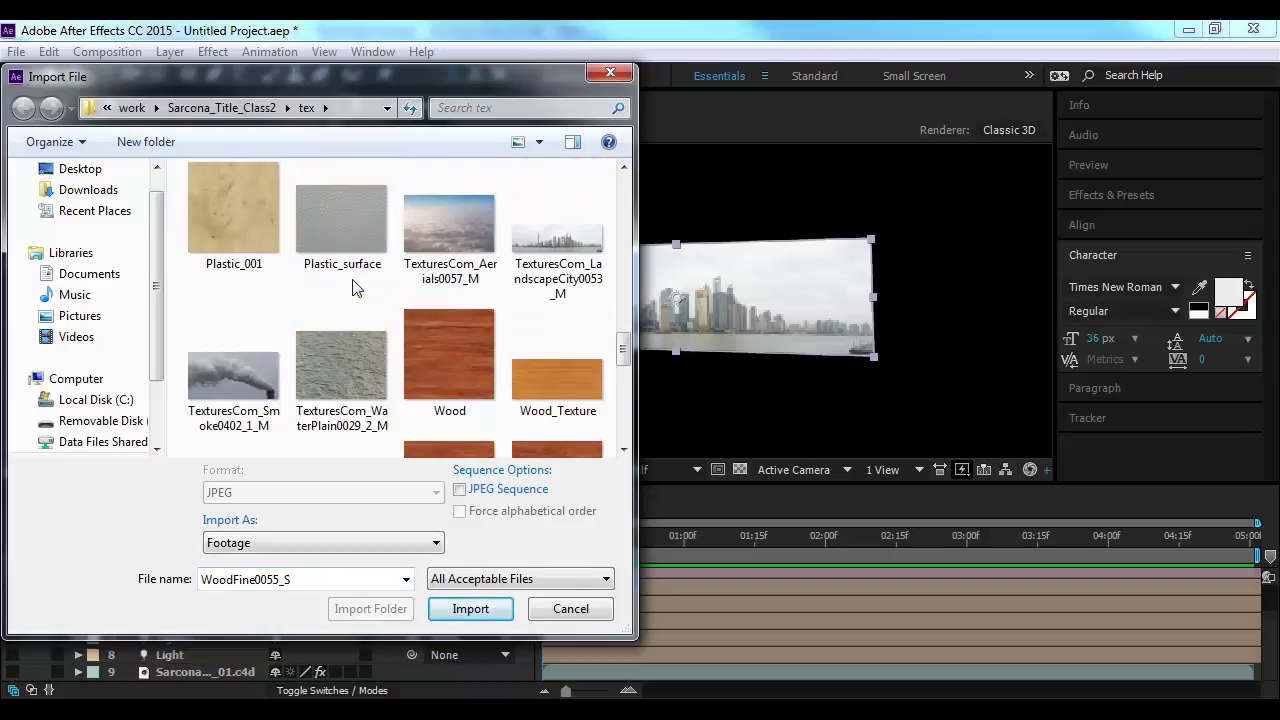
double_click(341, 366)
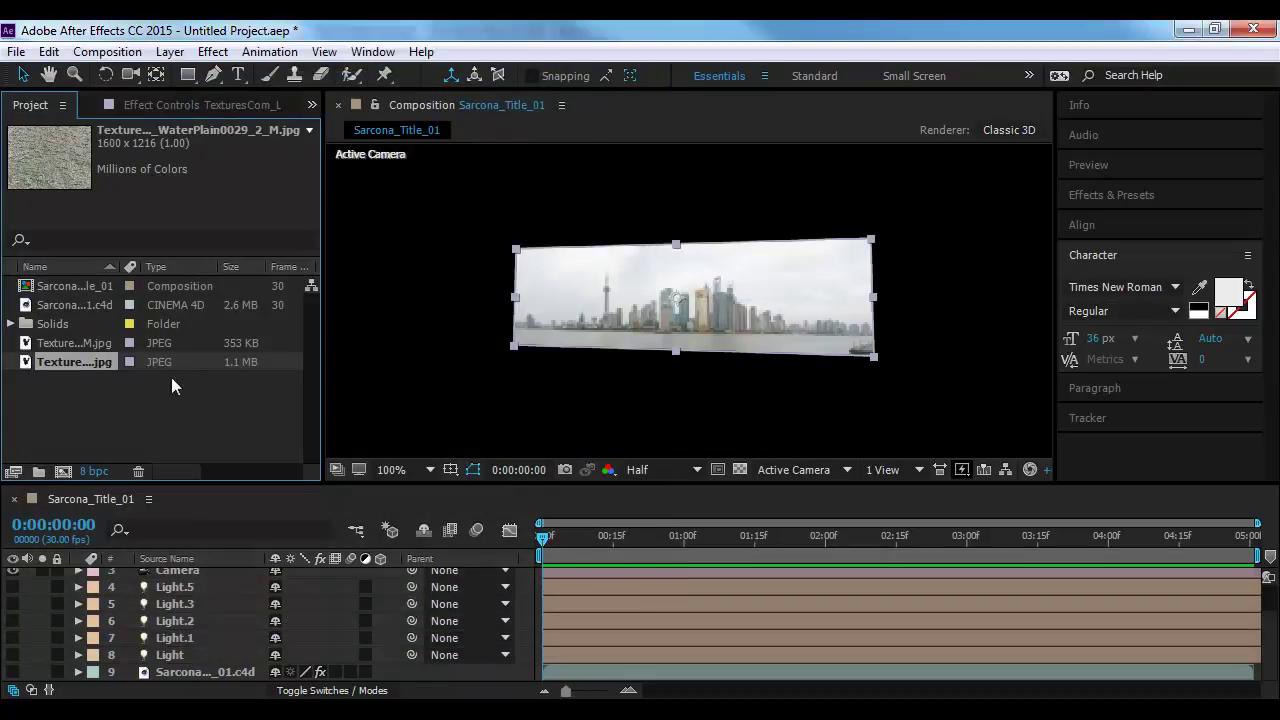
key("ctrl+slash")
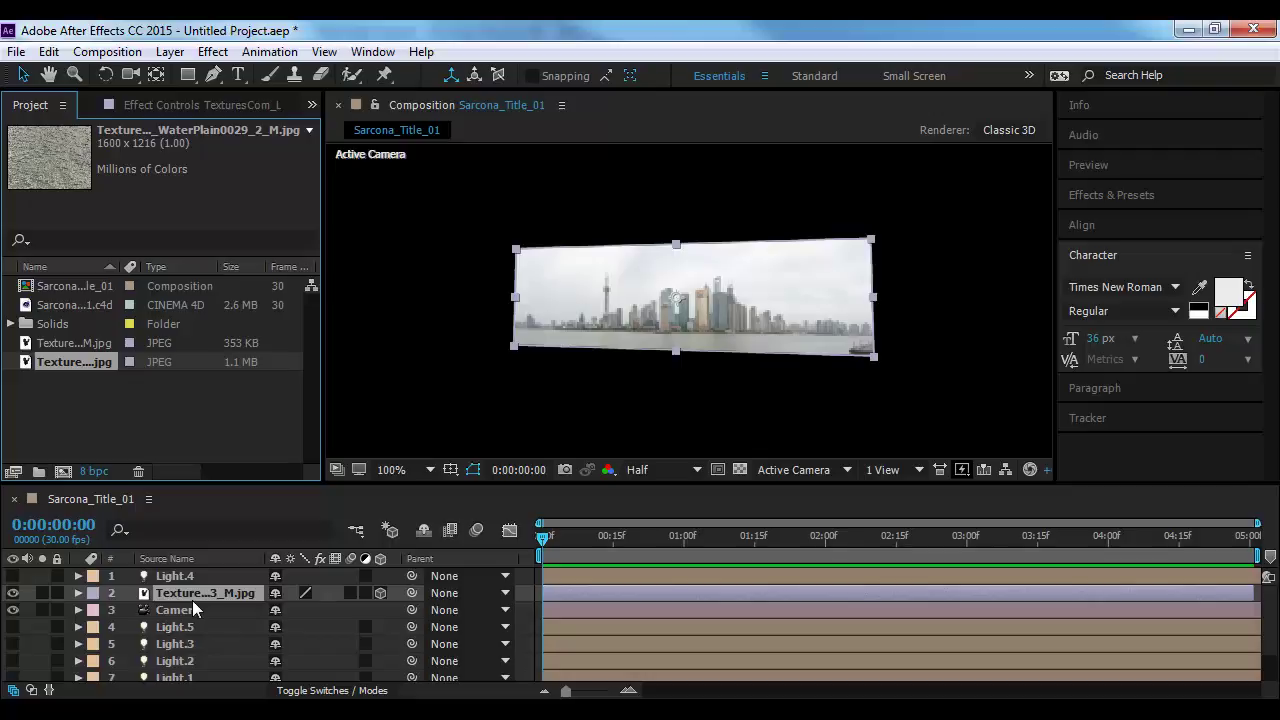
key("ctrl+d")
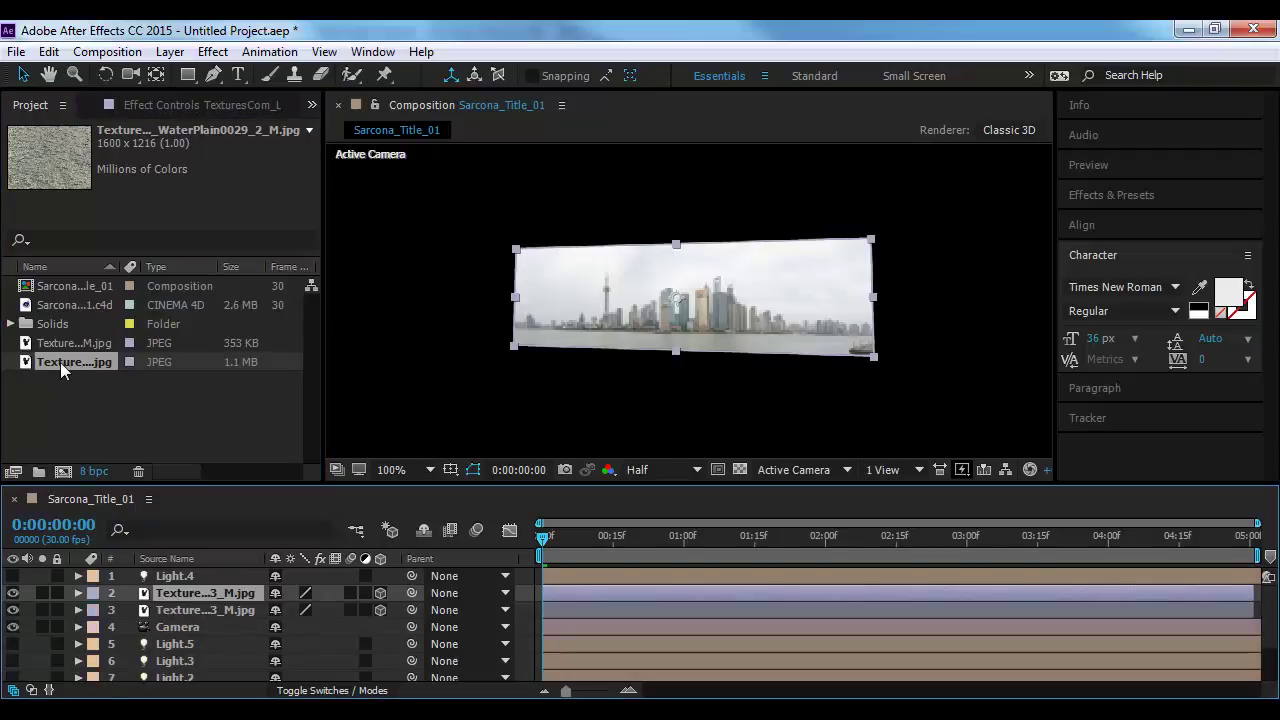
Swap the duplicate layer's image for the water texture and tilt X Rotation to about 73.7°
left_click_drag(60, 362, 181, 590)
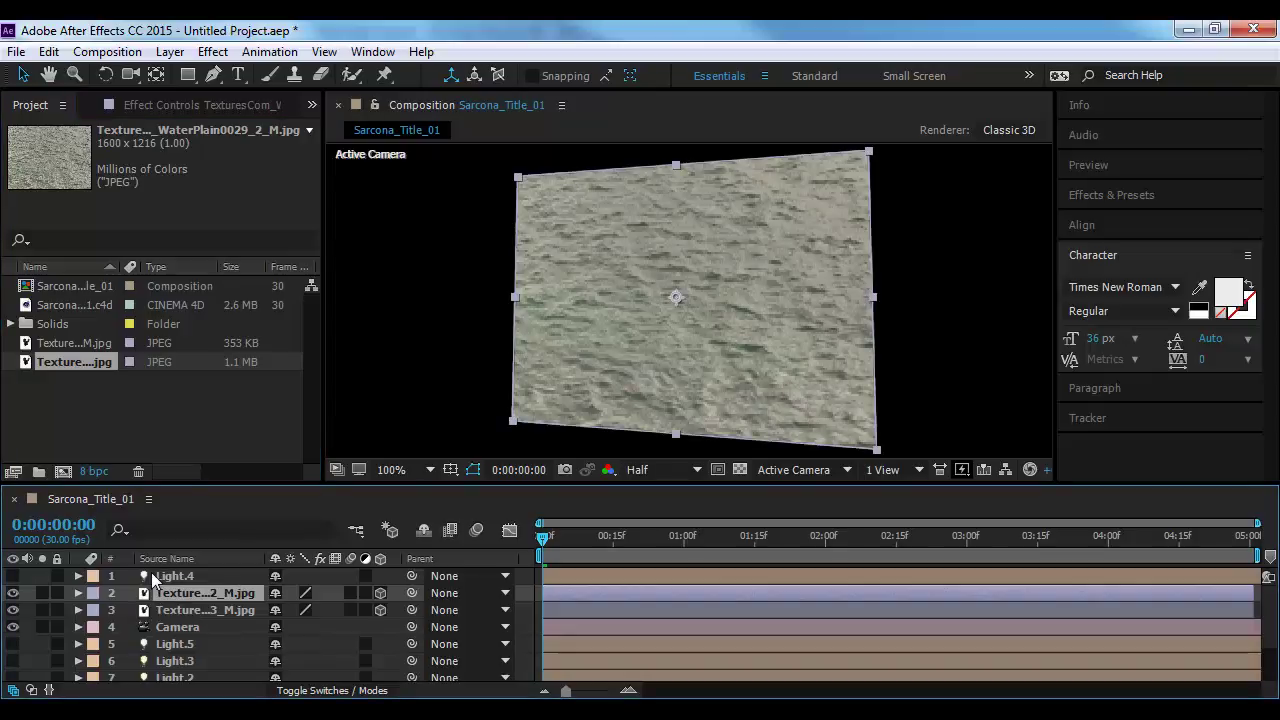
key("r")
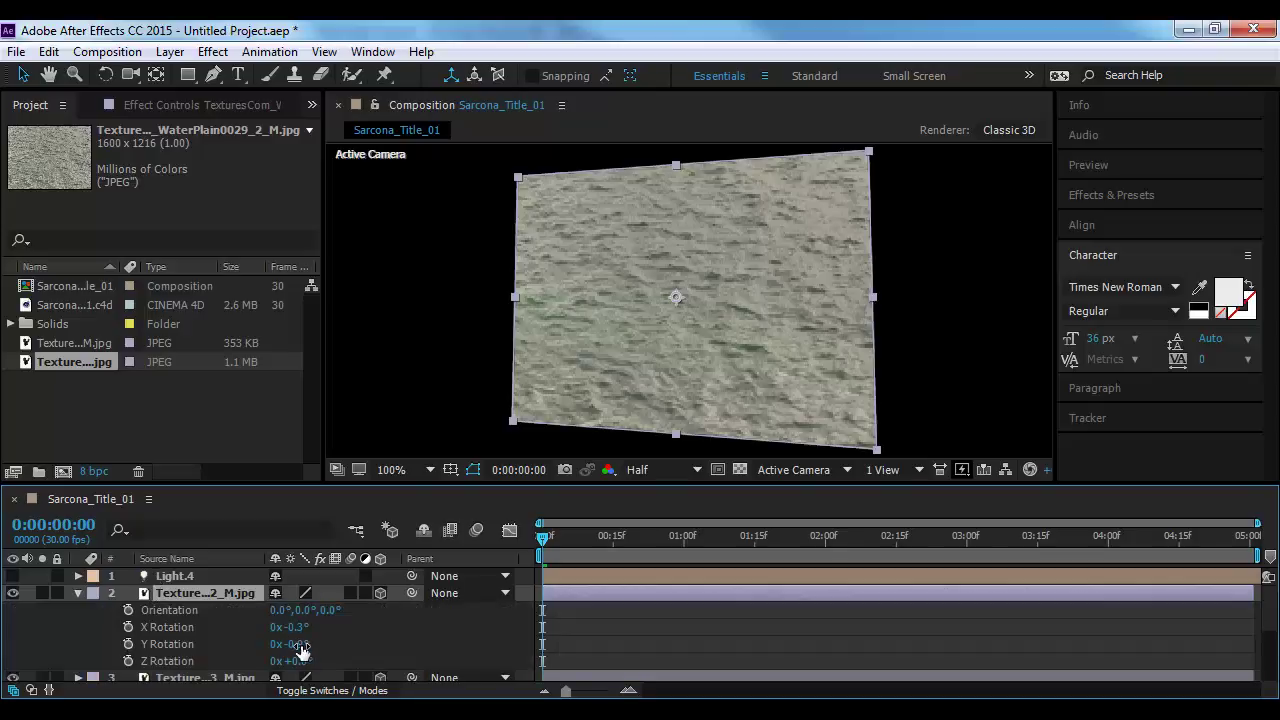
left_click_drag(300, 651, 305, 651)
key("ctrl+z")
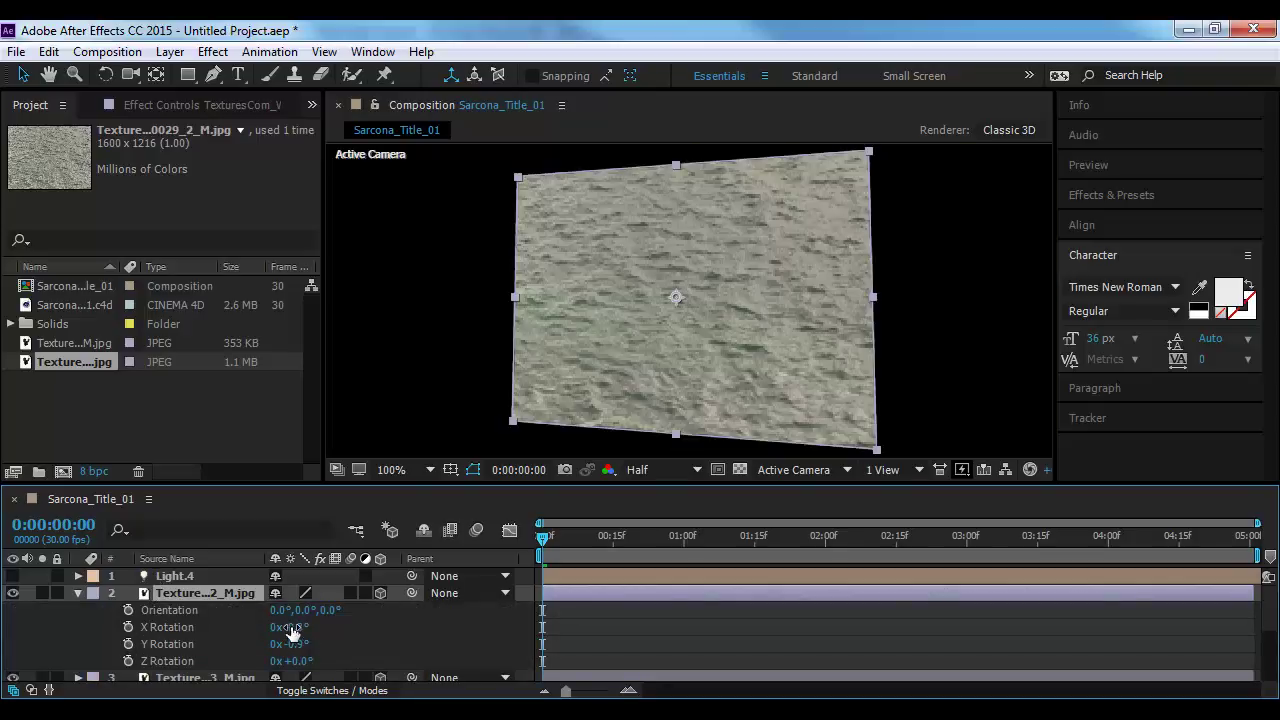
left_click_drag(296, 661, 339, 634)
key("ctrl+z")
left_click(298, 628)
key("ctrl+z")
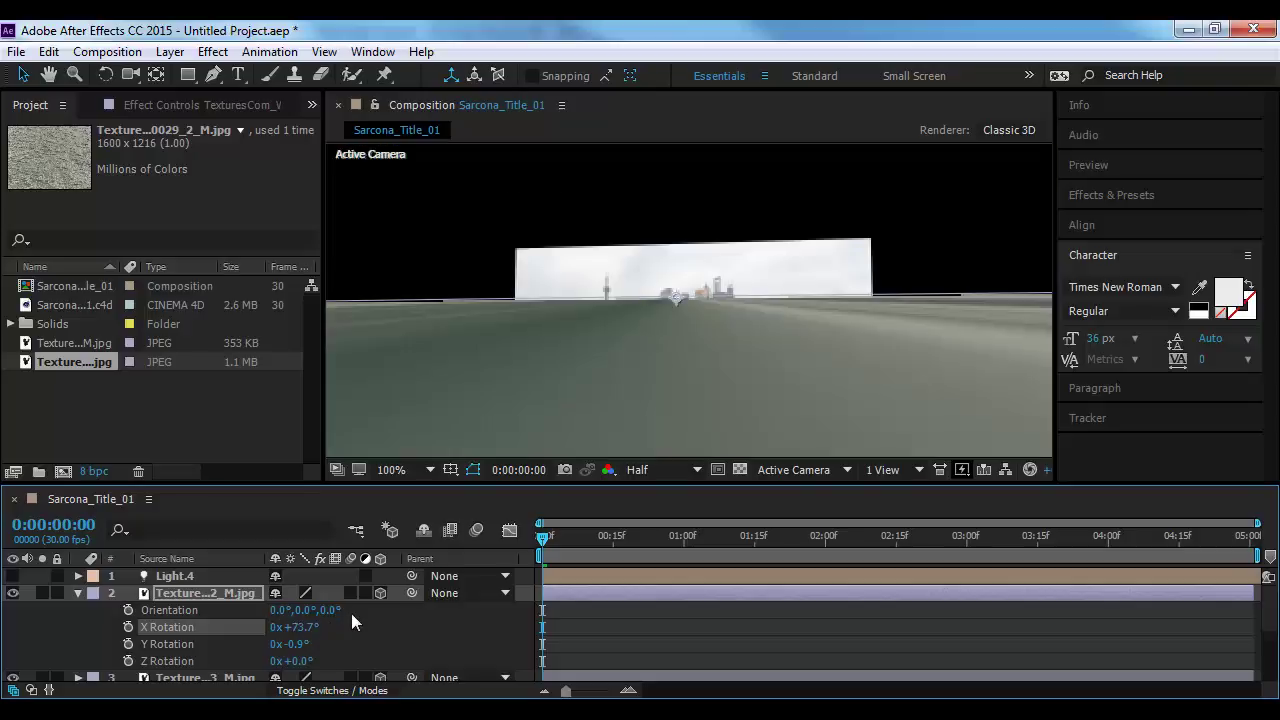
Push the water plane further along its Y position
key("p")
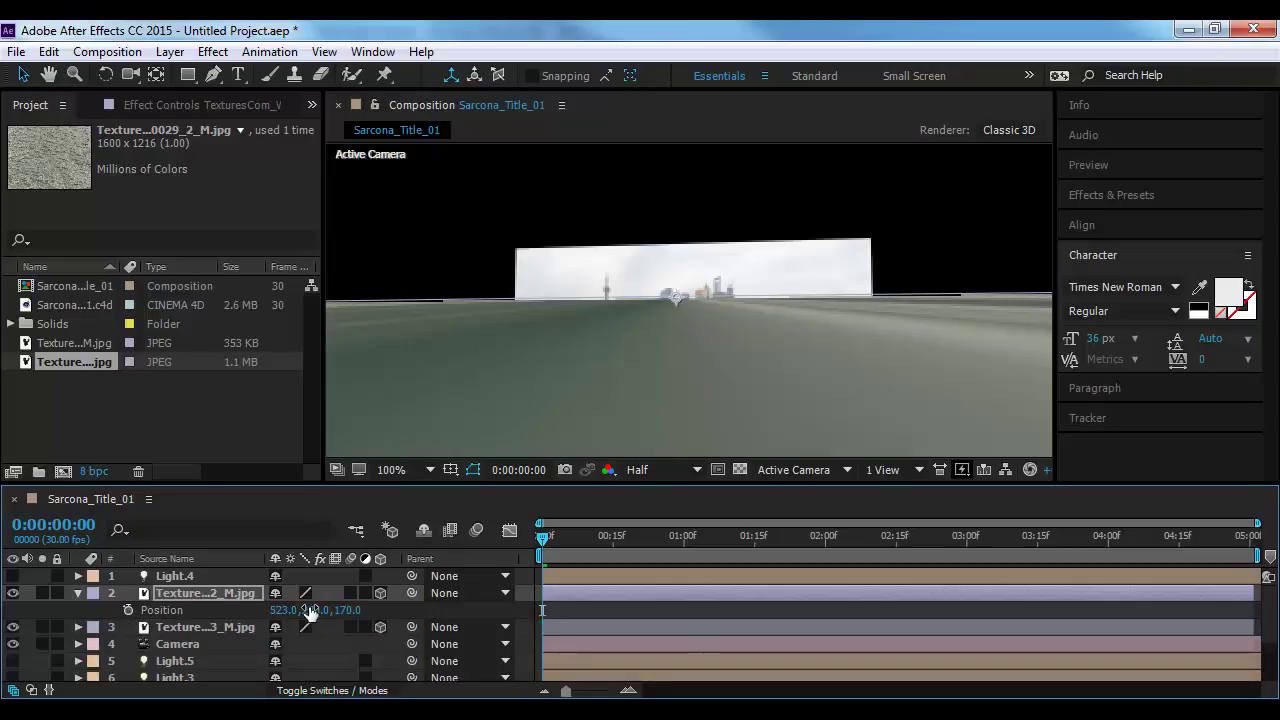
left_click_drag(310, 610, 973, 696)
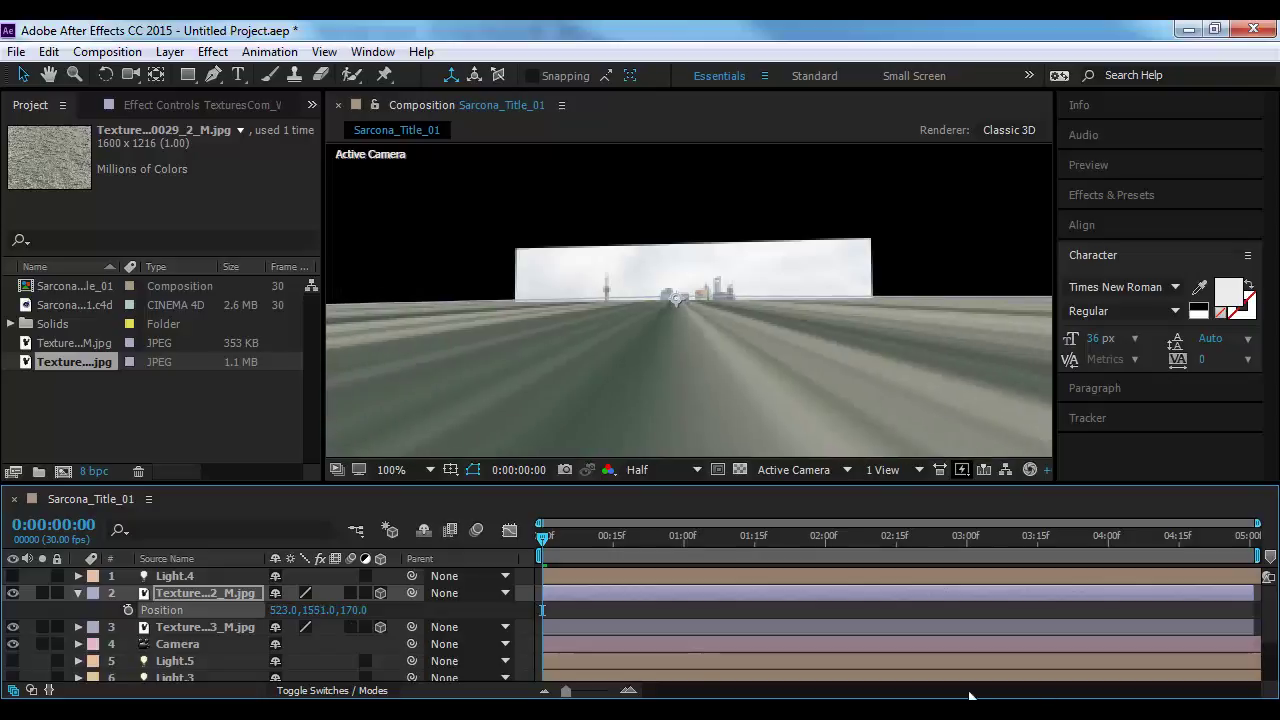
left_click_drag(313, 609, 1100, 615)
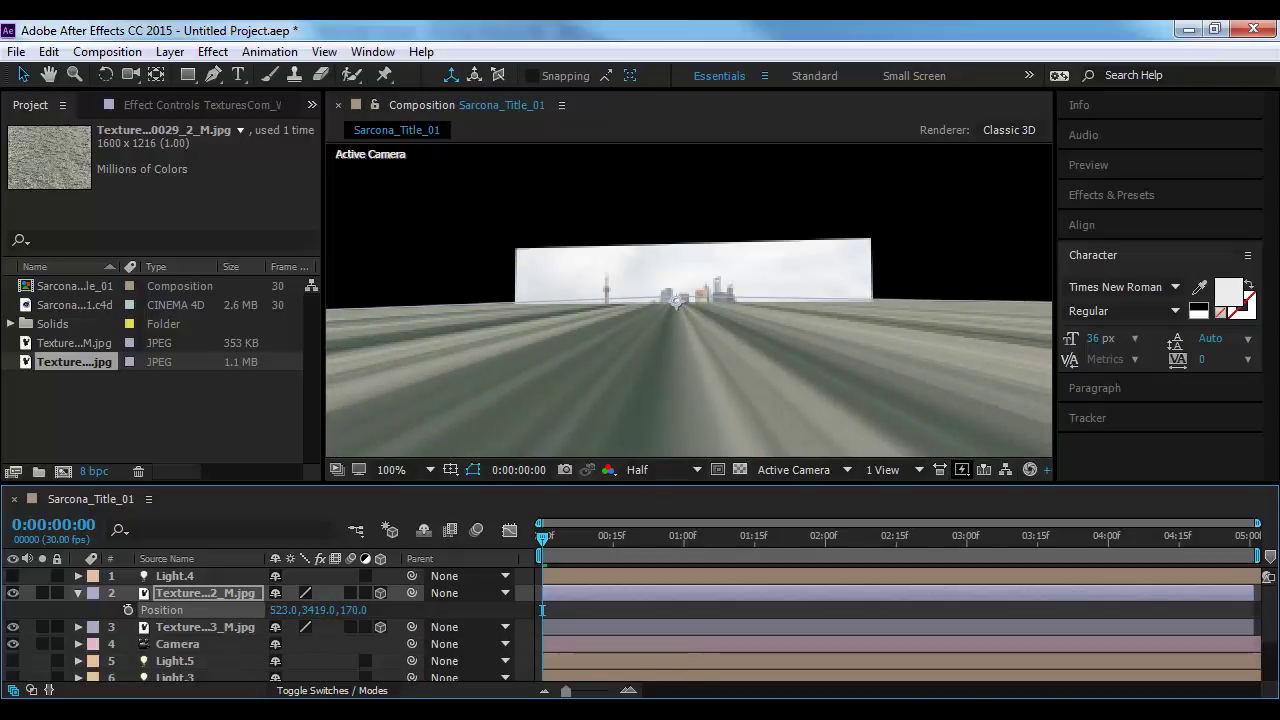
left_click_drag(313, 610, 900, 614)
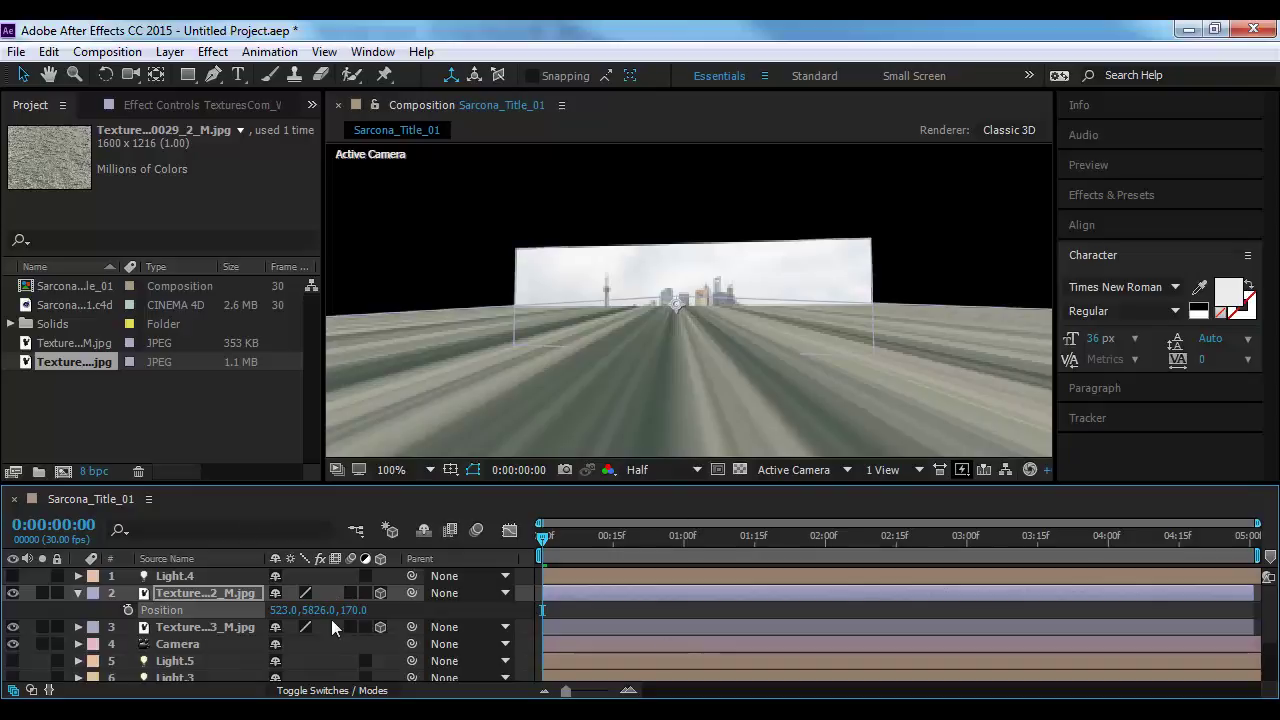
left_click_drag(318, 610, 1150, 665)
Set the water layer's X Rotation to 90°
key("r")
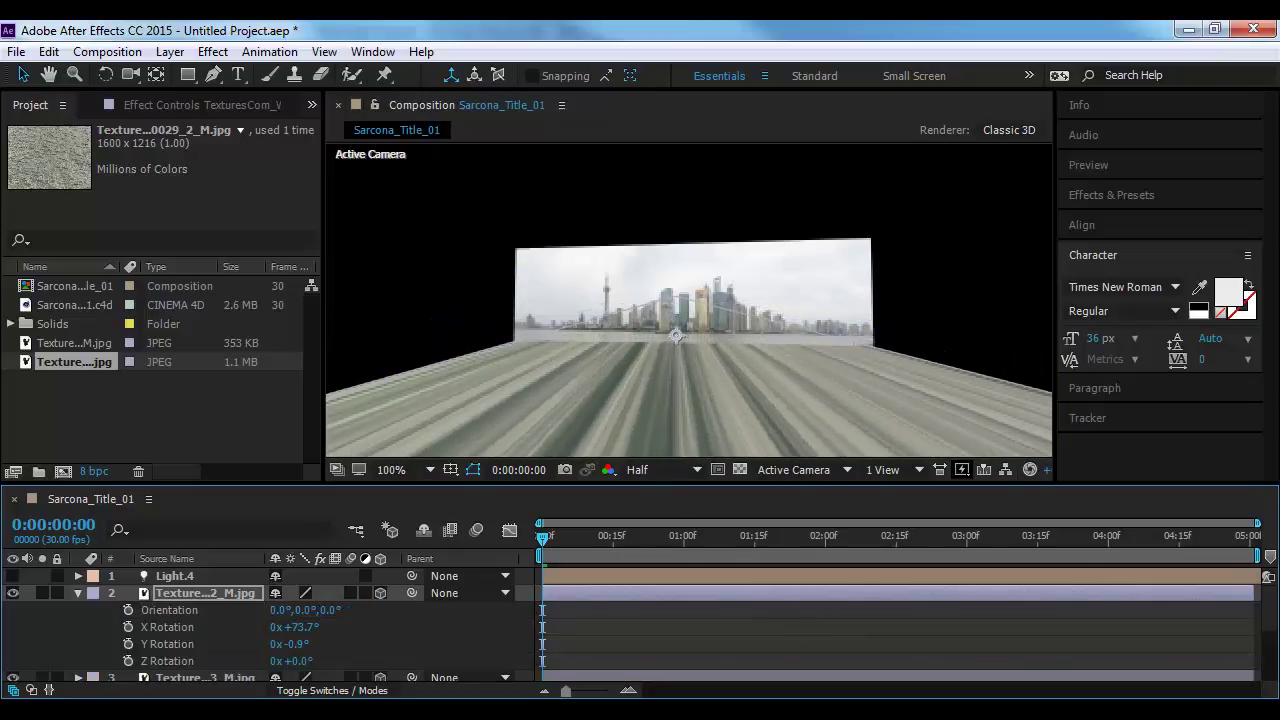
key("s")
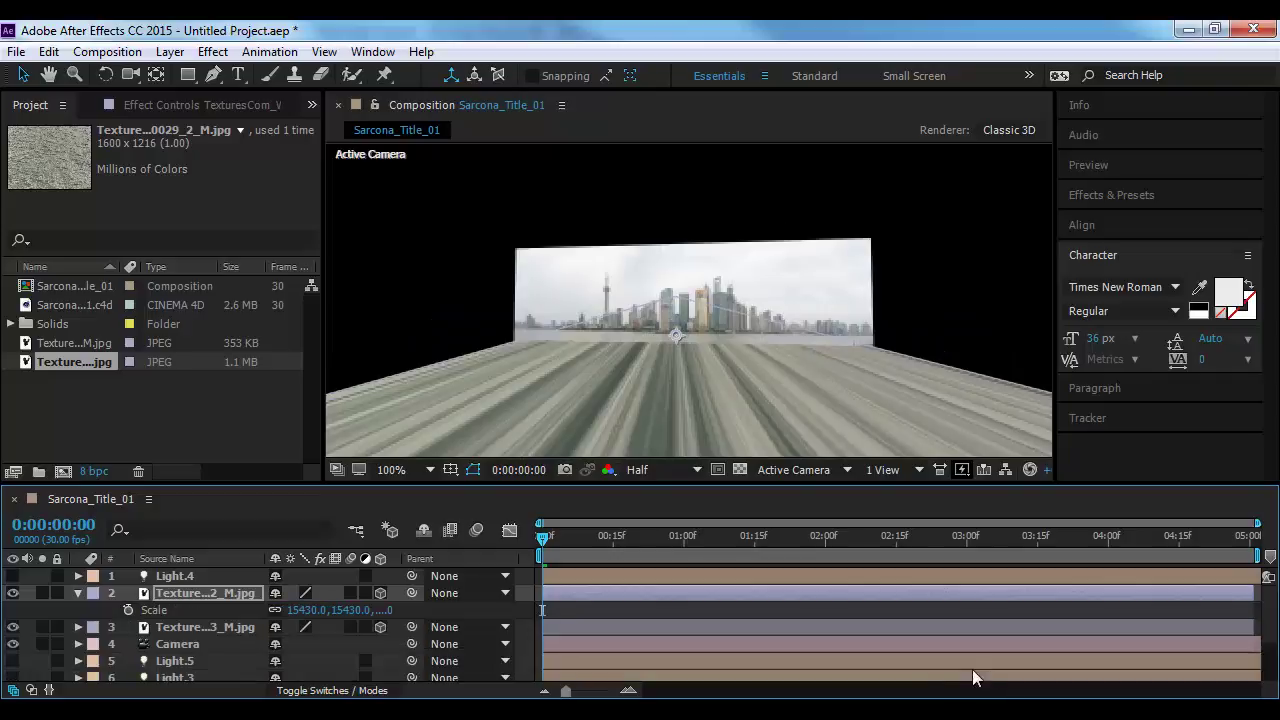
left_click(390, 611)
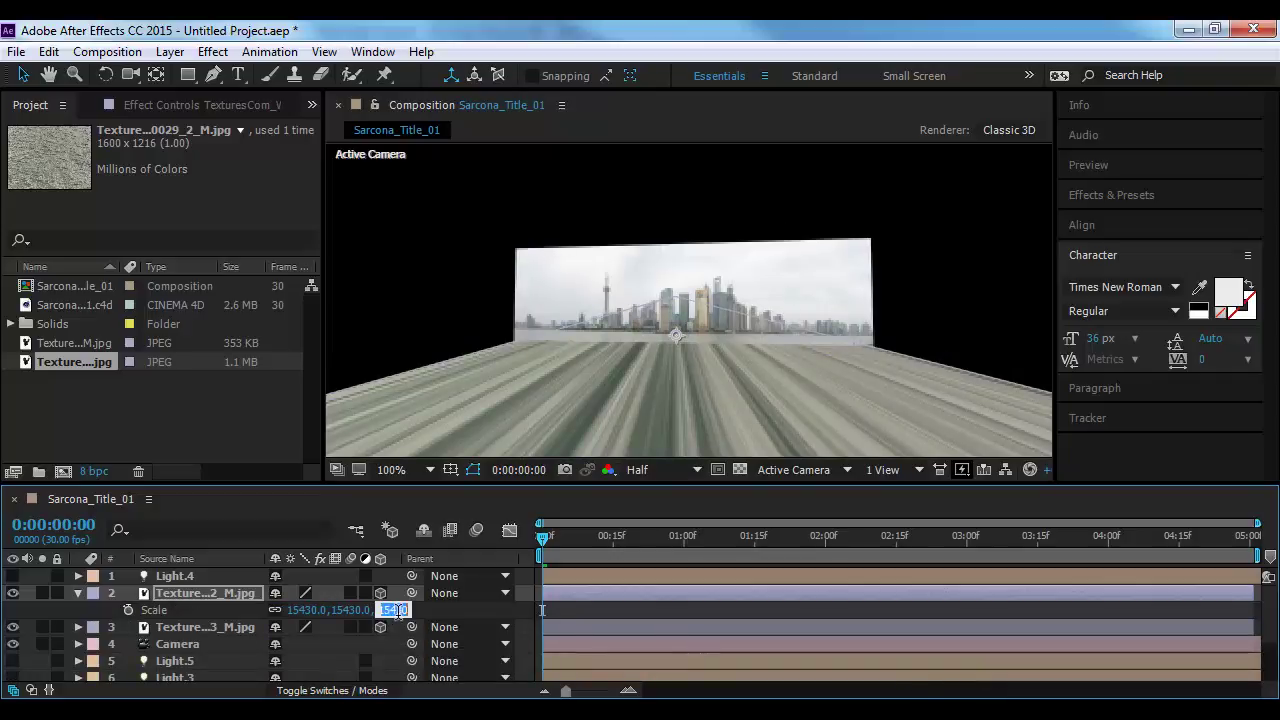
left_click(232, 598)
key("r")
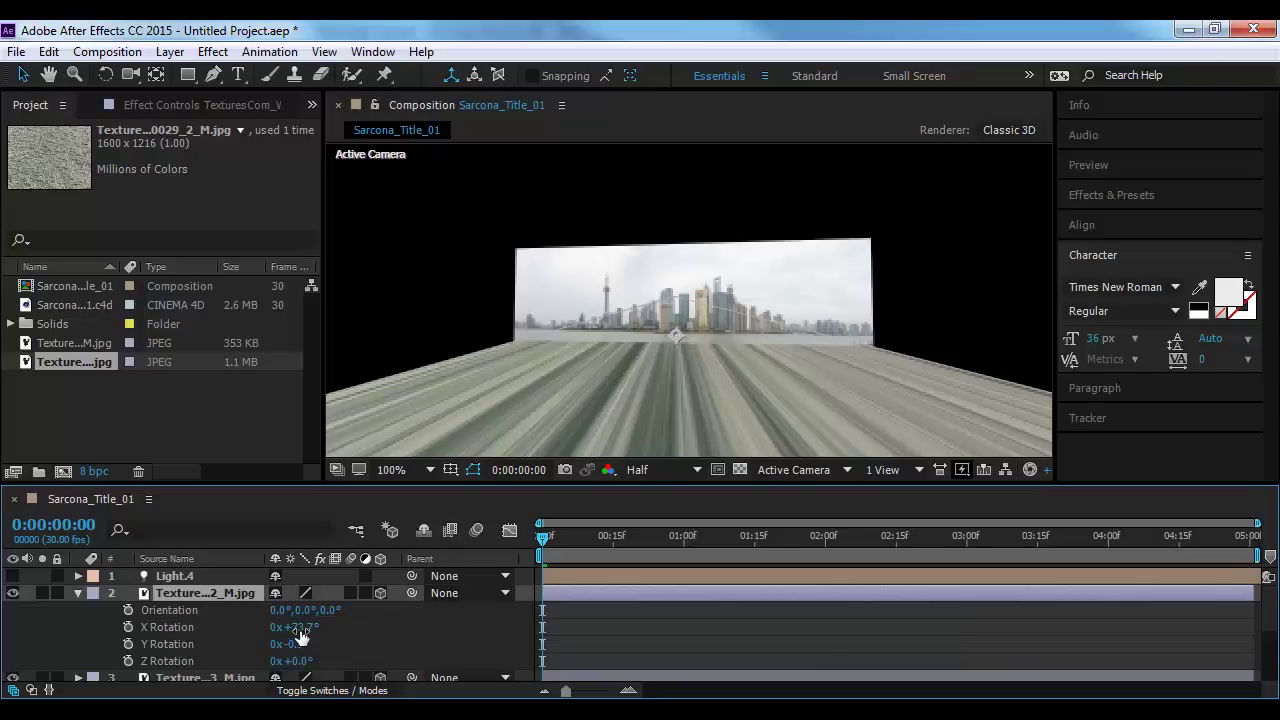
left_click(299, 627)
type("90")
key("Return")
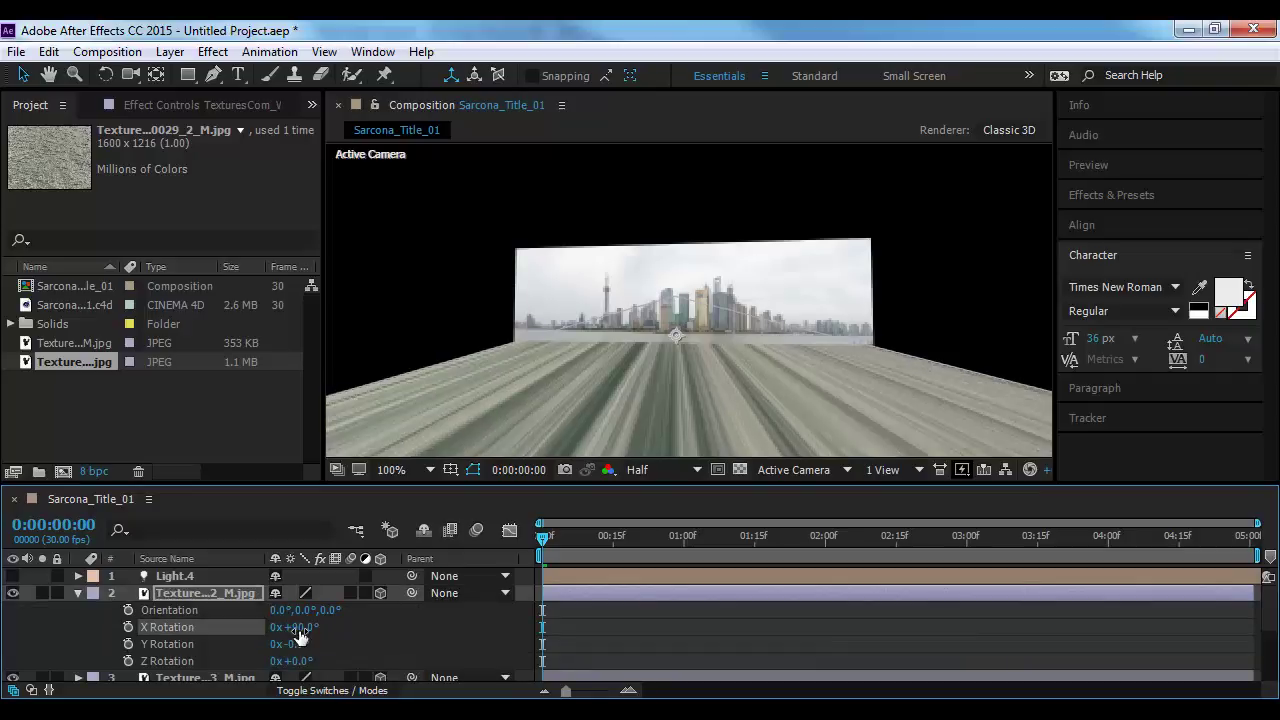
Inspect the plane in the Camera, Front and Left 3D views
left_click(831, 470)
left_click(860, 240)
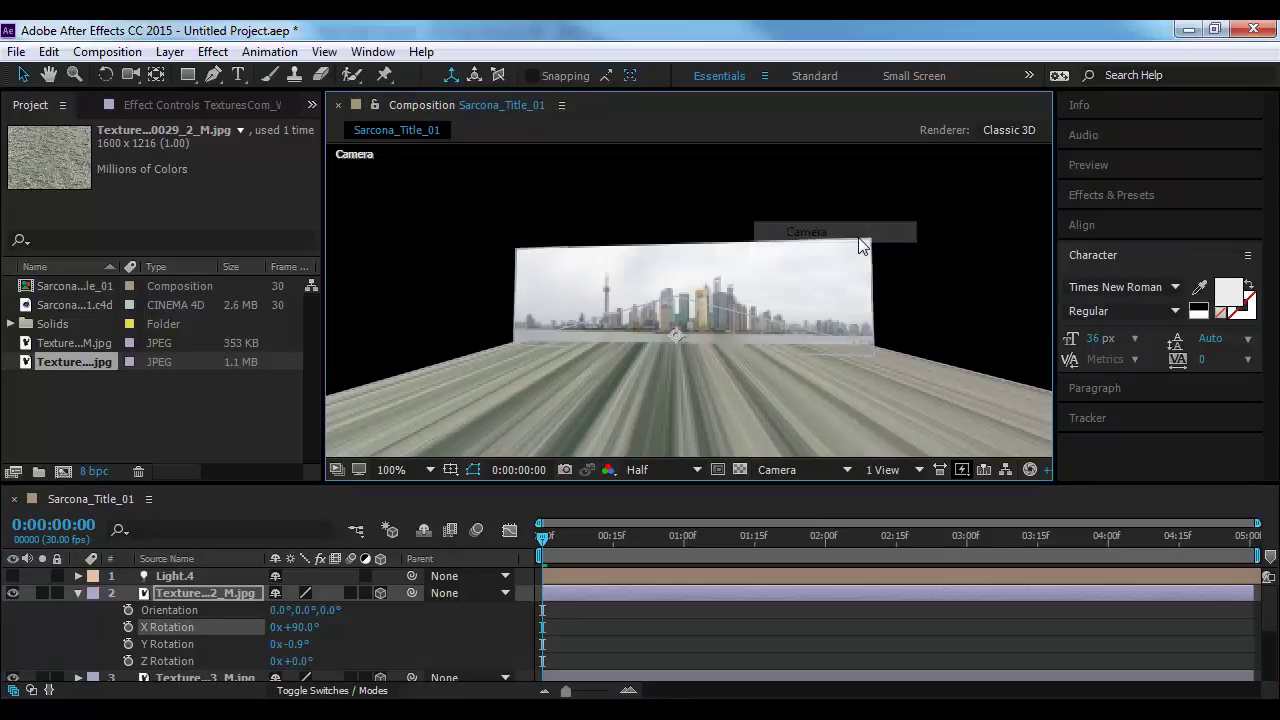
left_click(806, 470)
left_click(827, 268)
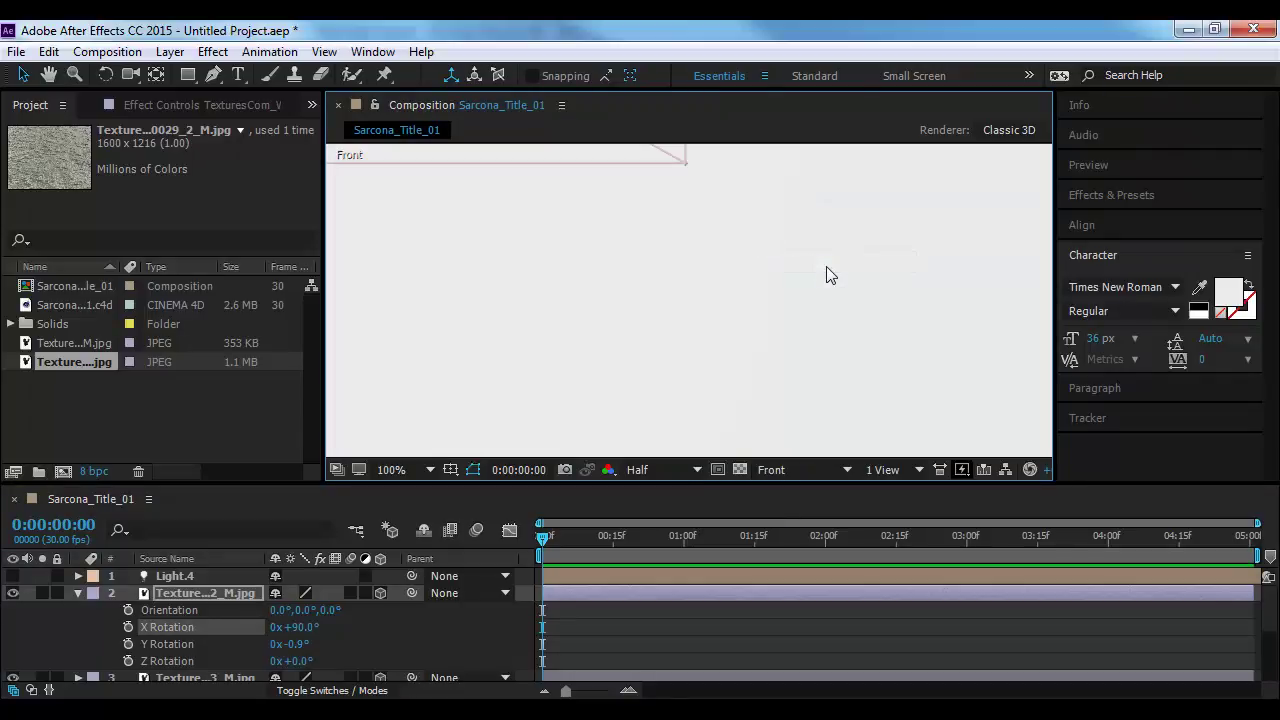
scroll(786, 271, "down", 6)
right_click(720, 298)
key("Escape")
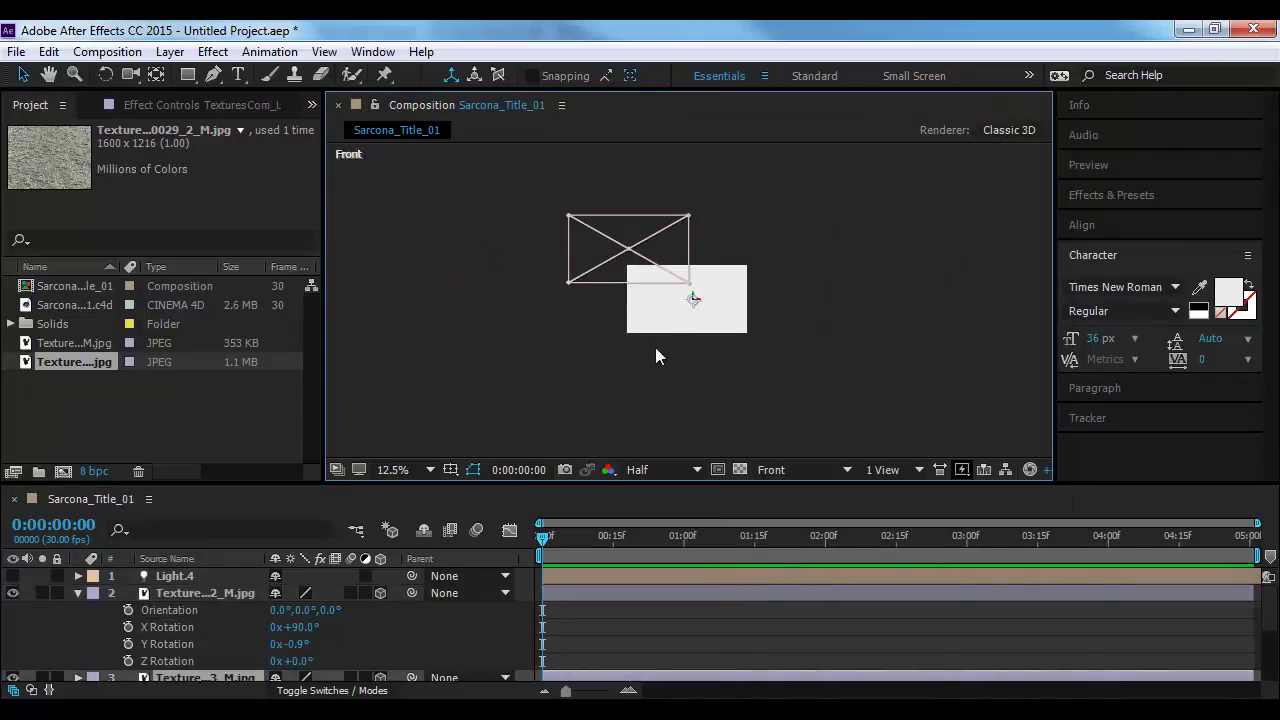
scroll(630, 372, "up", 1)
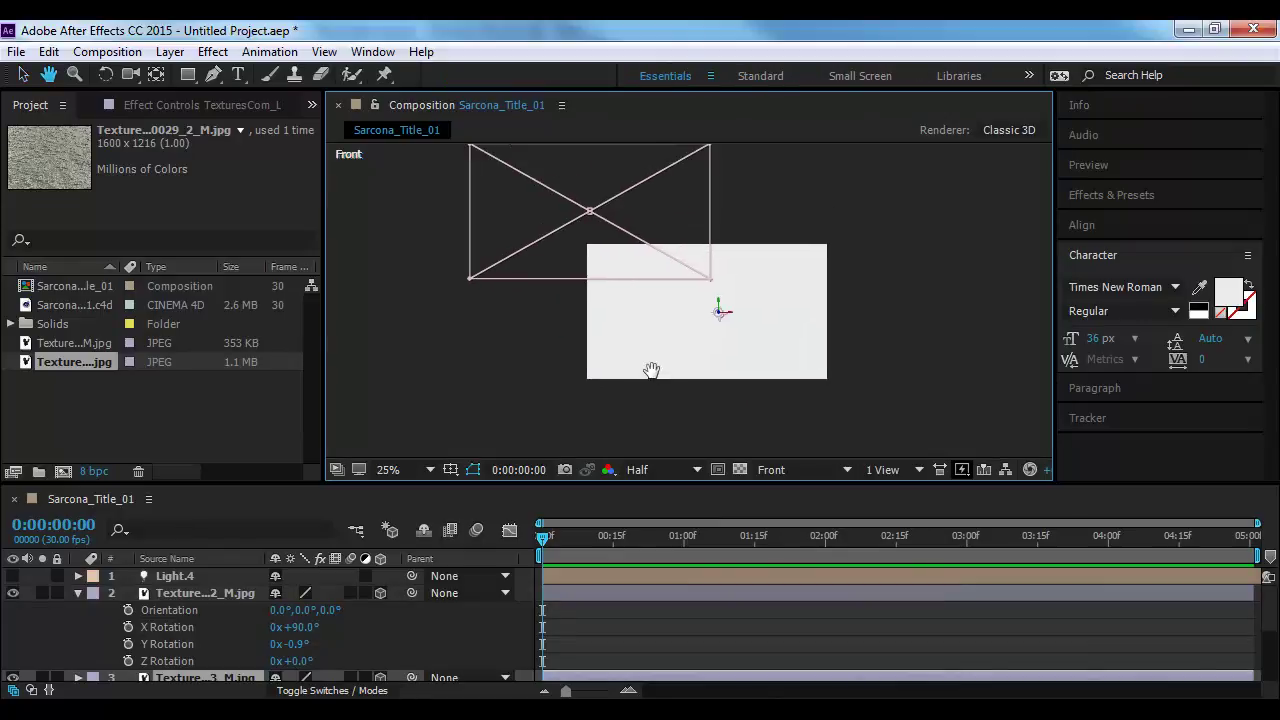
left_click(770, 470)
left_click(811, 290)
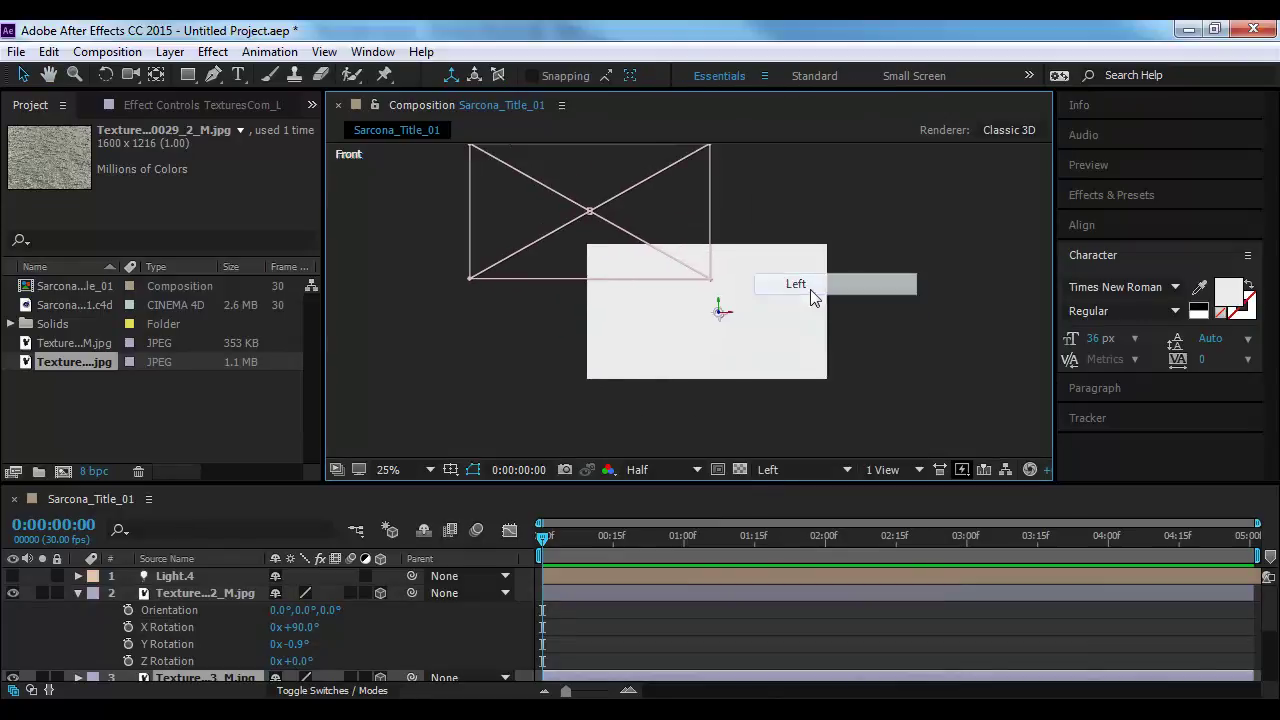
left_click_drag(563, 383, 603, 390)
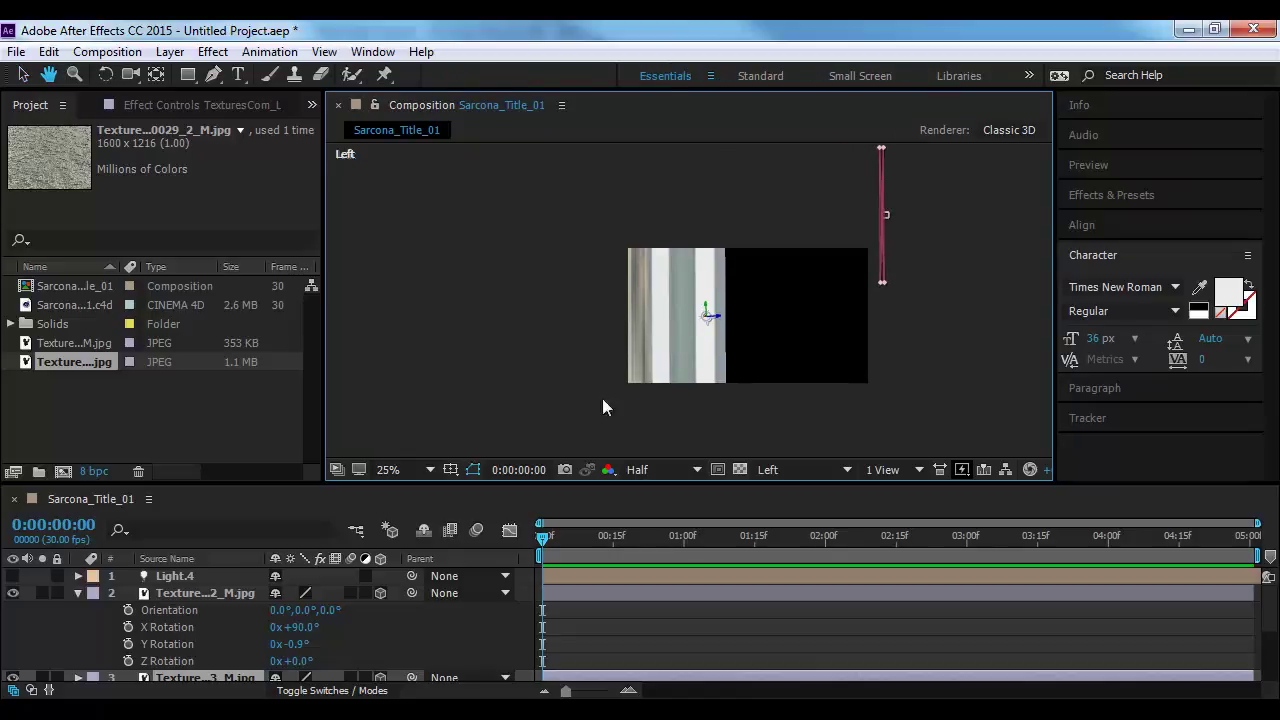
left_click(160, 52)
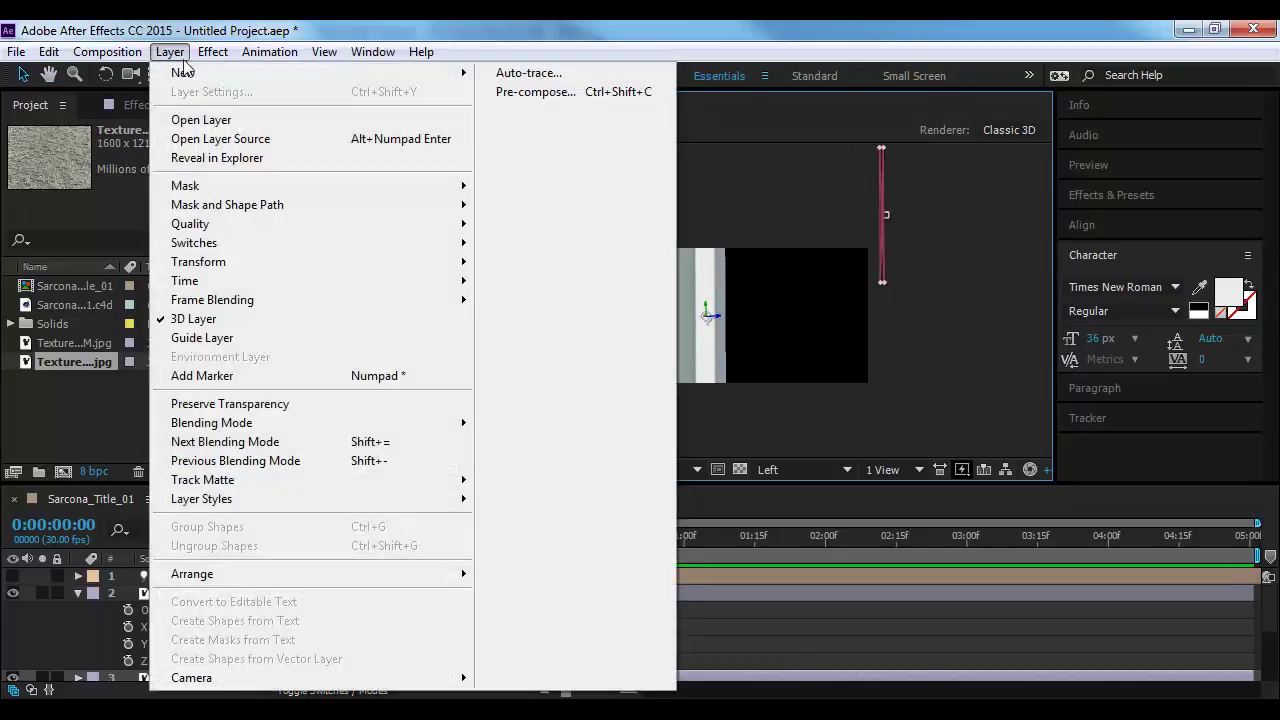
Create a new camera layer, Camera 2, via Layer > New > Camera
mouse_move(200, 73)
left_click(547, 146)
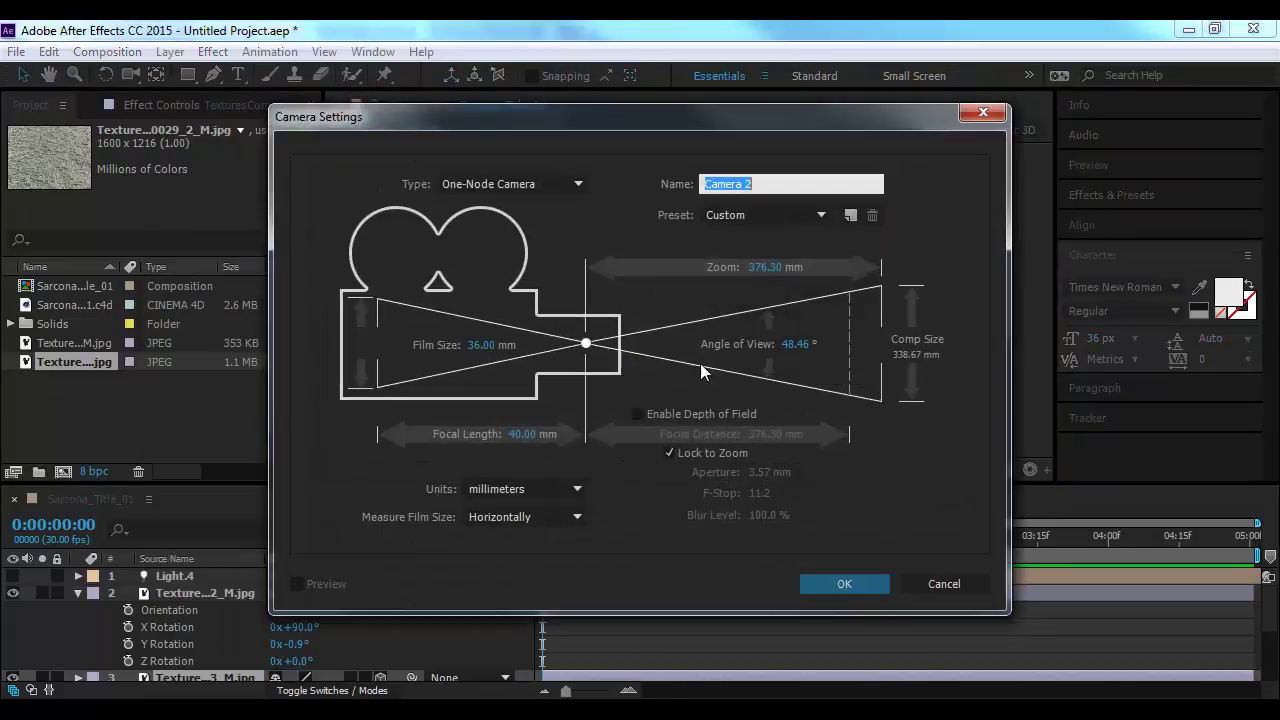
left_click(826, 583)
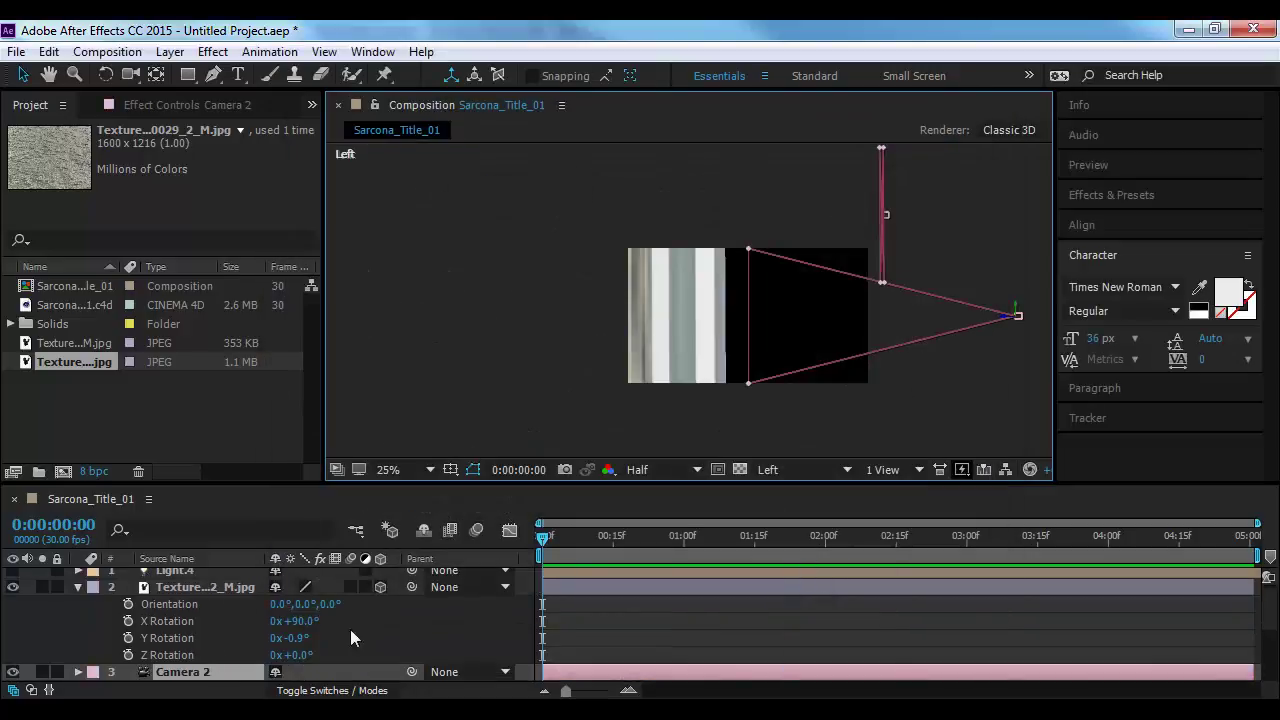
View the scene through Camera 2 and orbit it around the texture plane
left_click(790, 469)
left_click(845, 212)
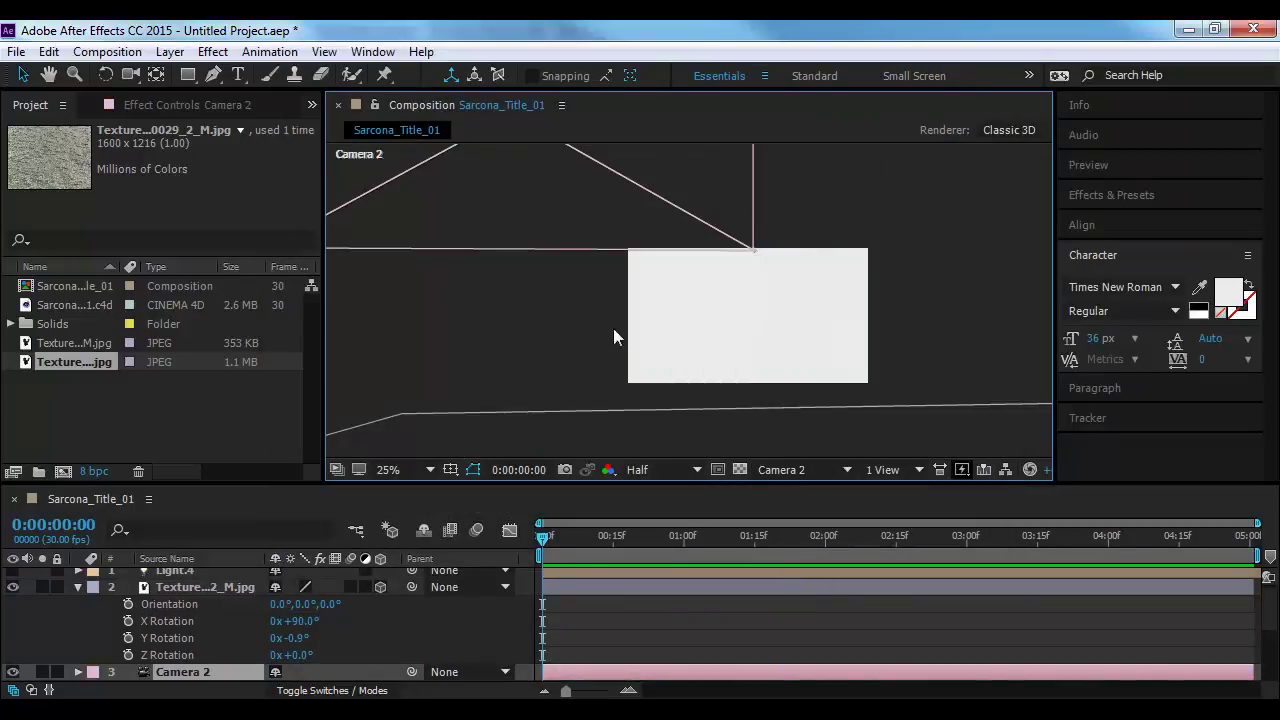
left_click(130, 75)
left_click_drag(708, 302, 679, 276)
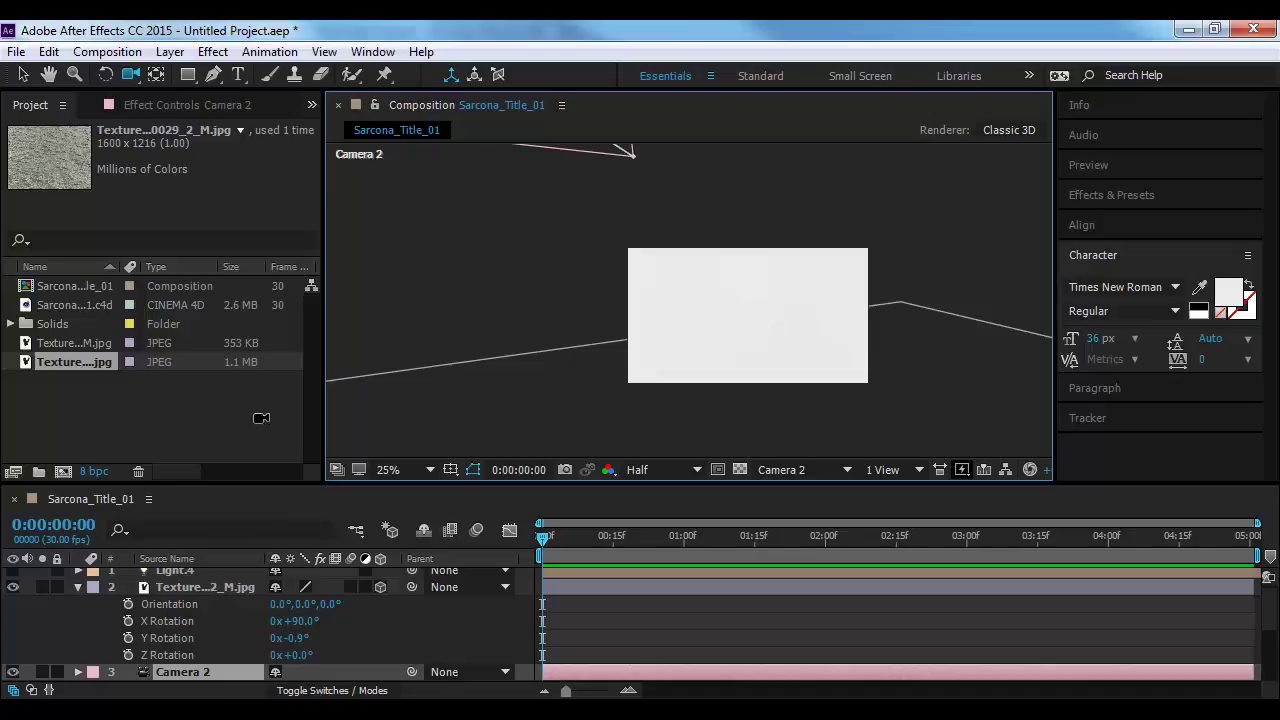
key("ctrl+Up")
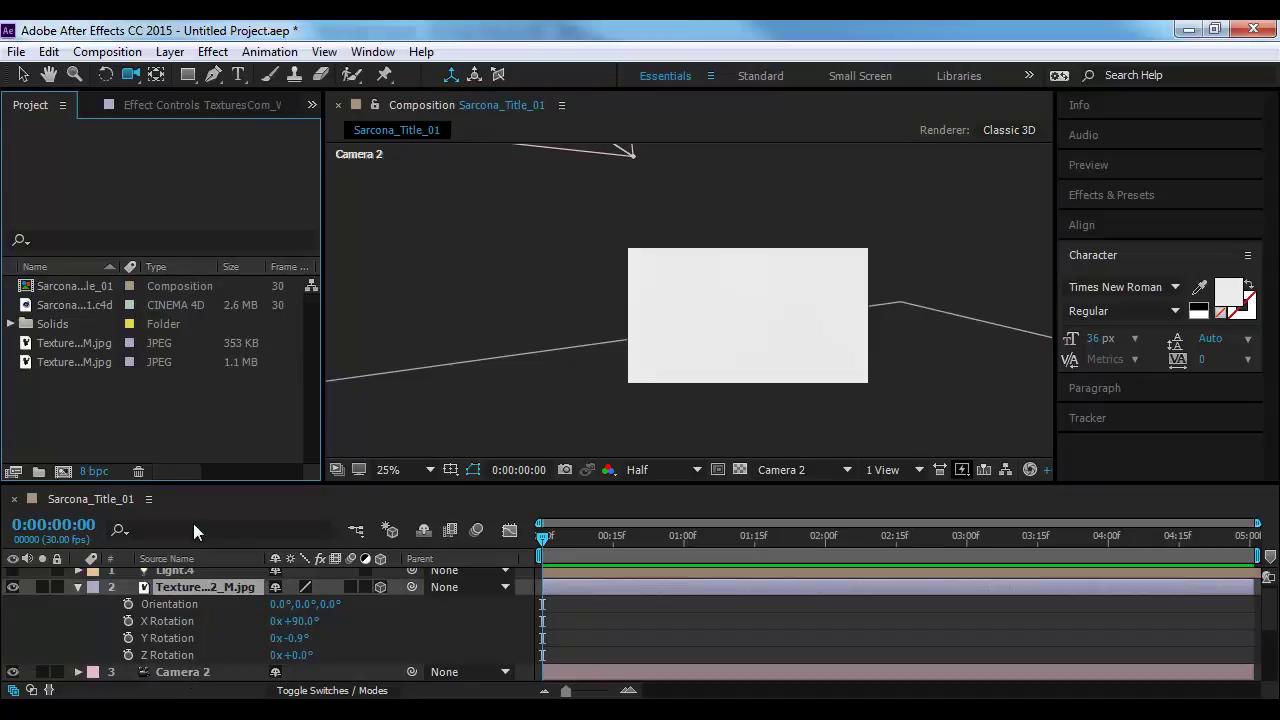
key("ctrl+Down")
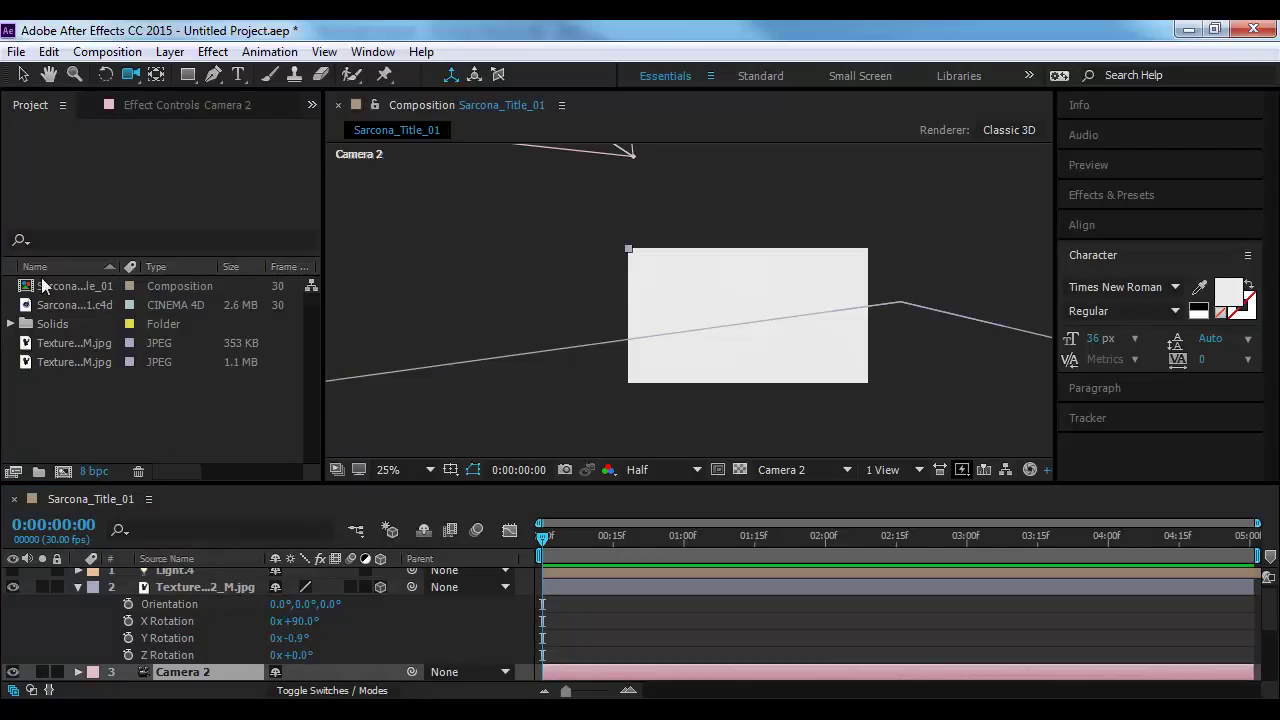
Select all five project items and delete them, confirming the warning
key("ctrl+Up")
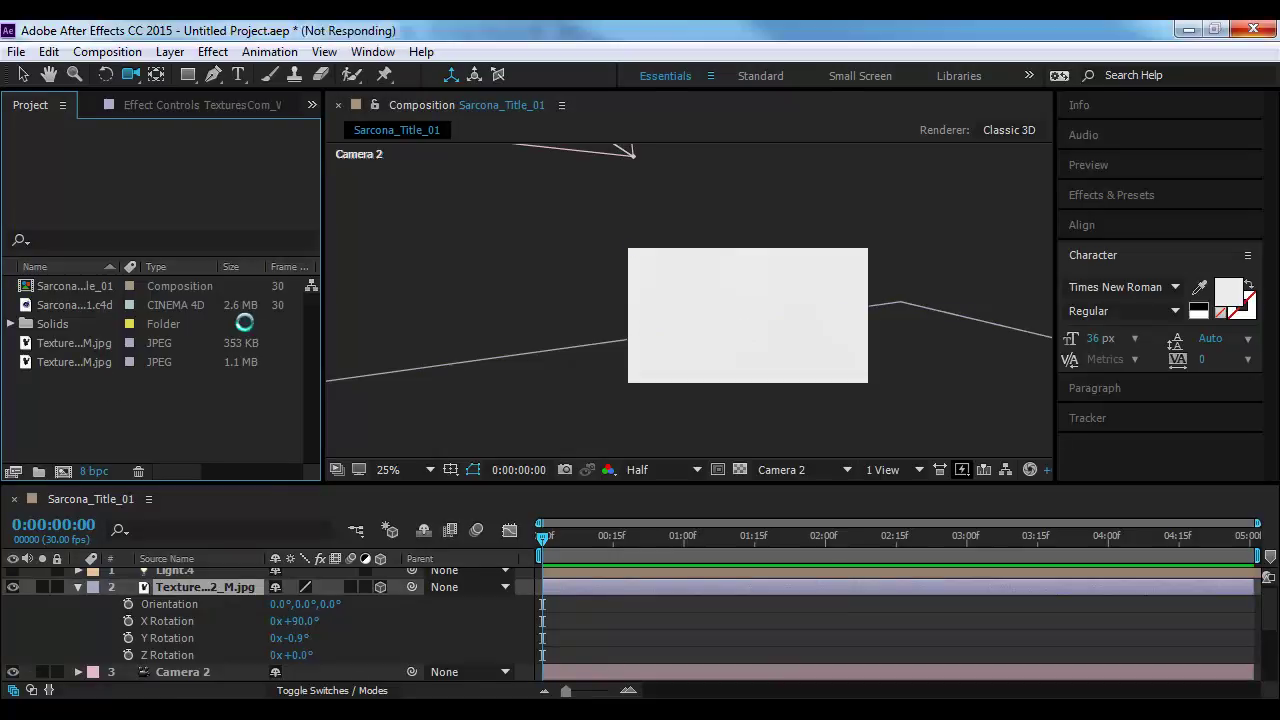
key("ctrl+a")
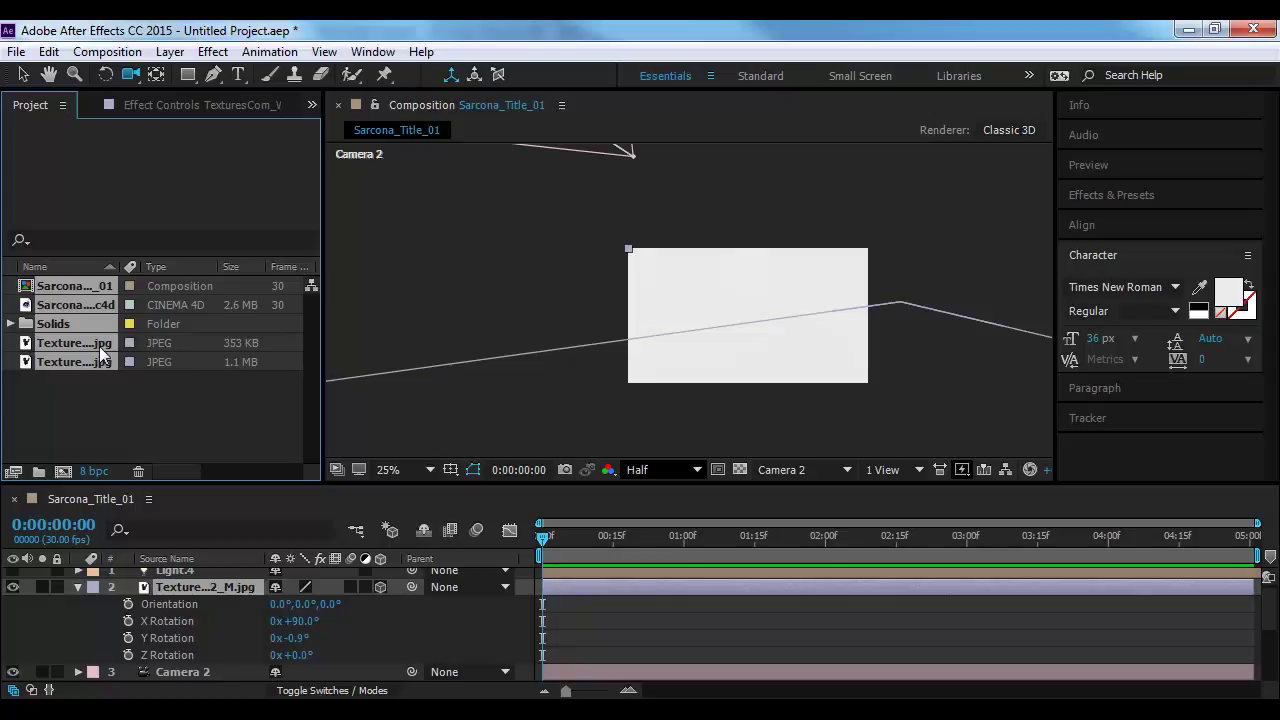
key("Delete")
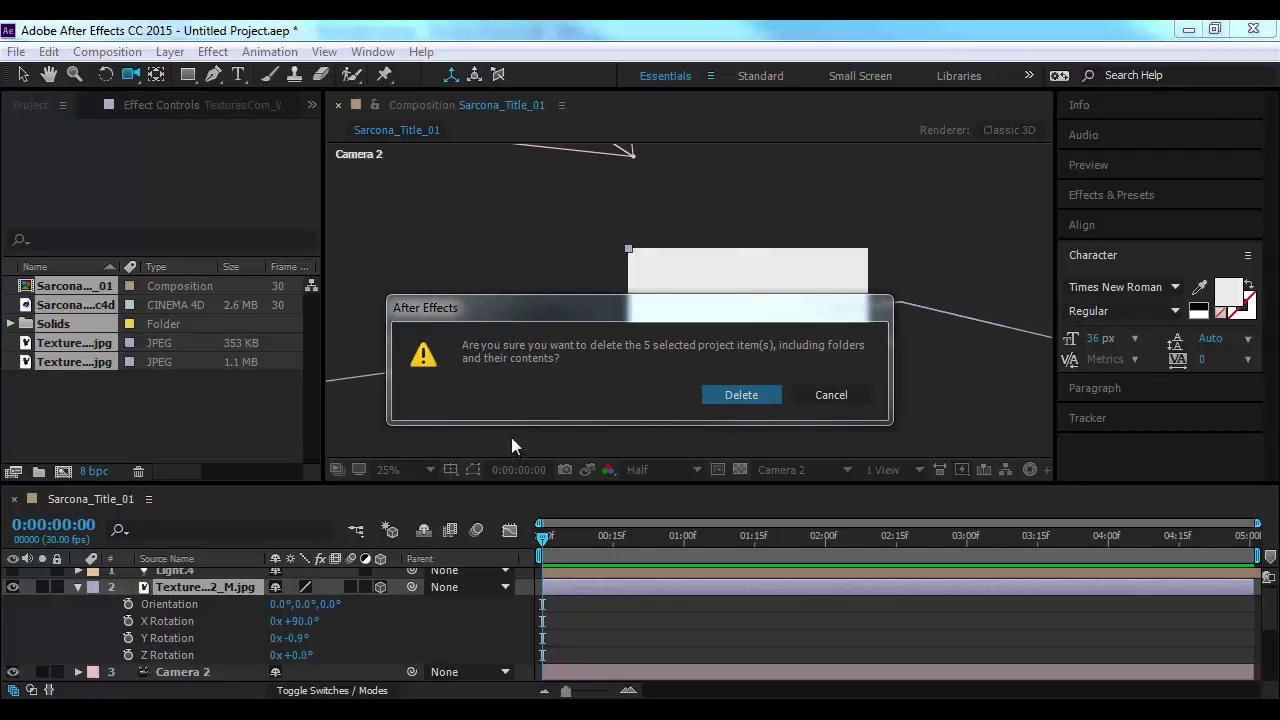
key("Return")
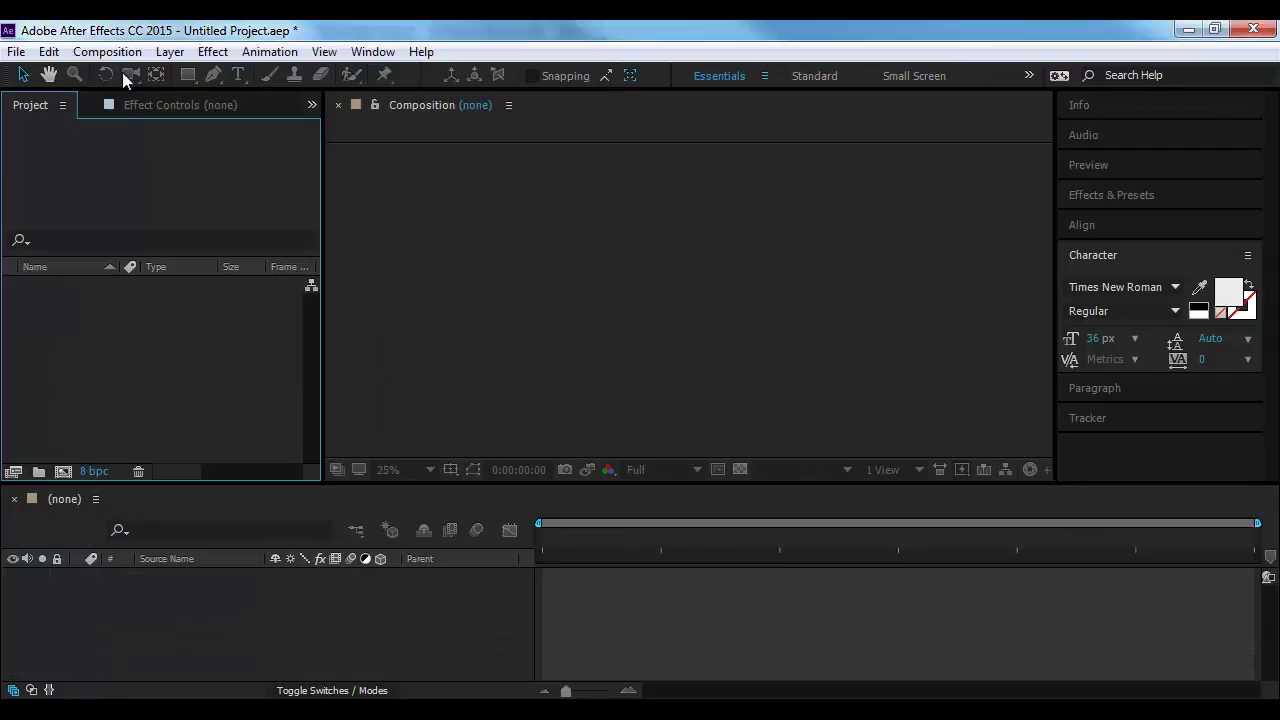
double_click(213, 442)
Import the LandscapeCity, Aerials, WaterPlain and Smoke textures together
left_click_drag(624, 190, 609, 345)
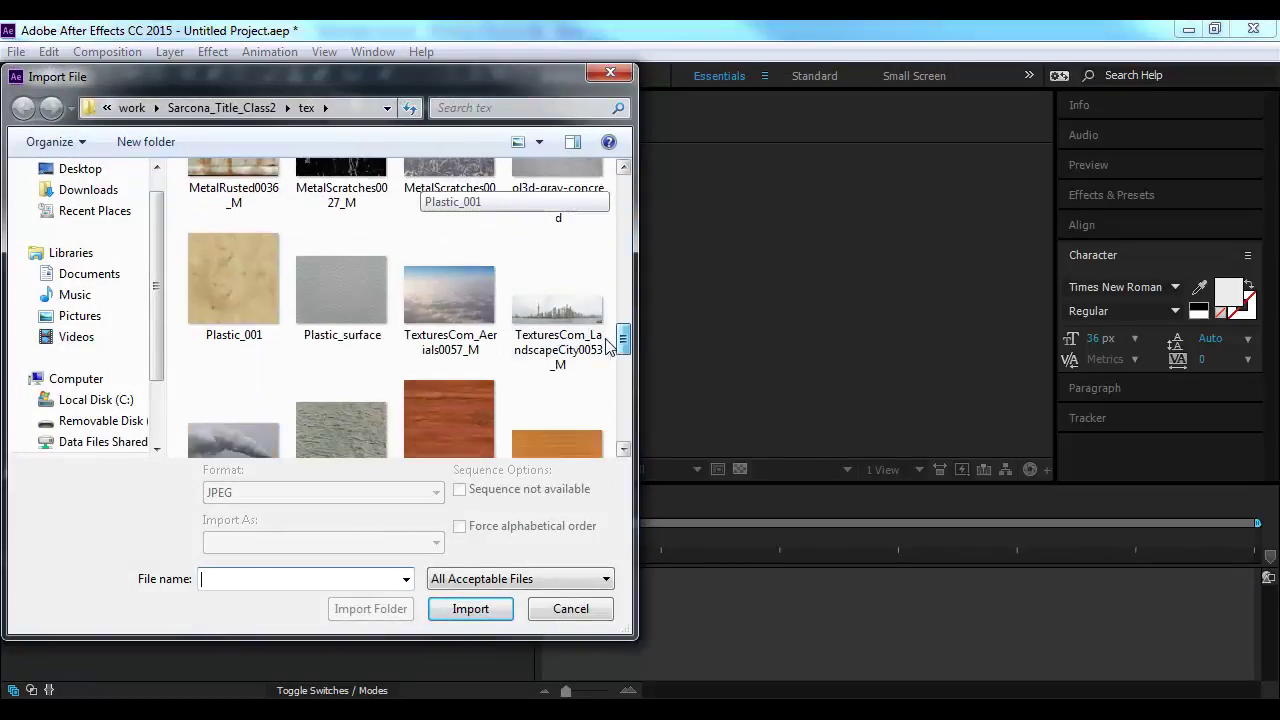
left_click(560, 300)
scroll(560, 300, "down", 1)
left_click(450, 245, "ctrl")
left_click(298, 385, "ctrl")
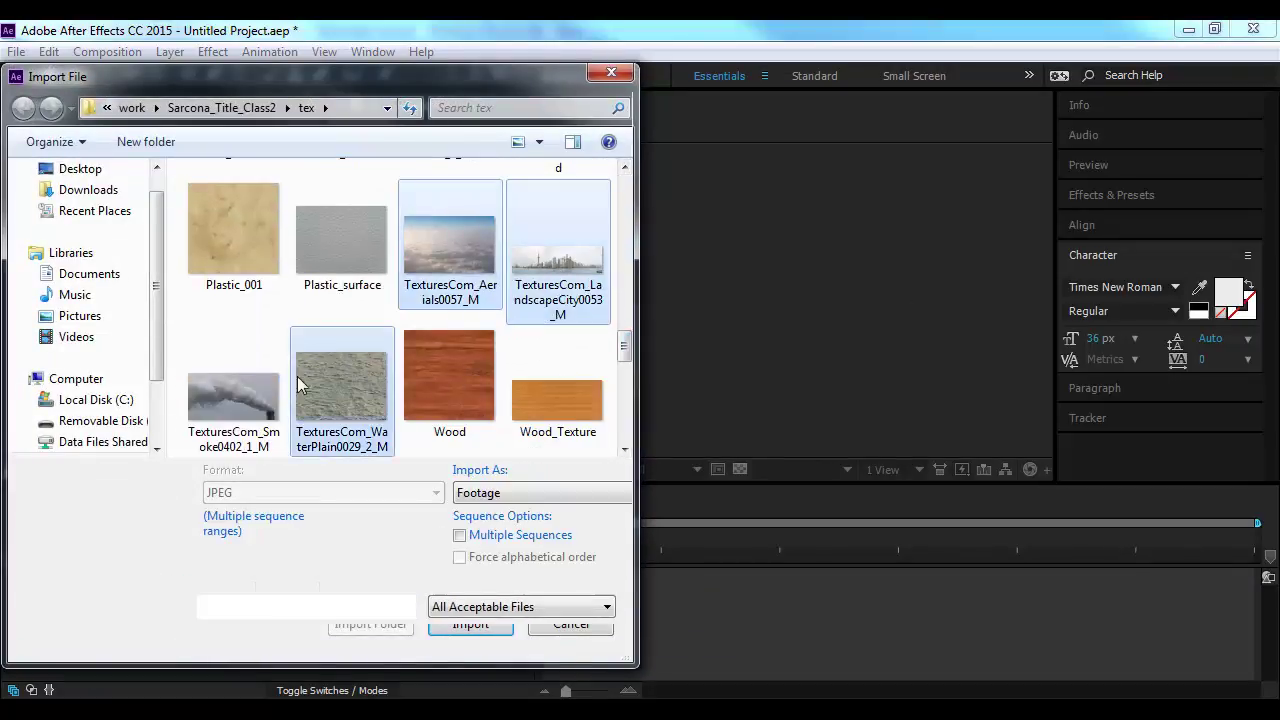
left_click(270, 385, "ctrl")
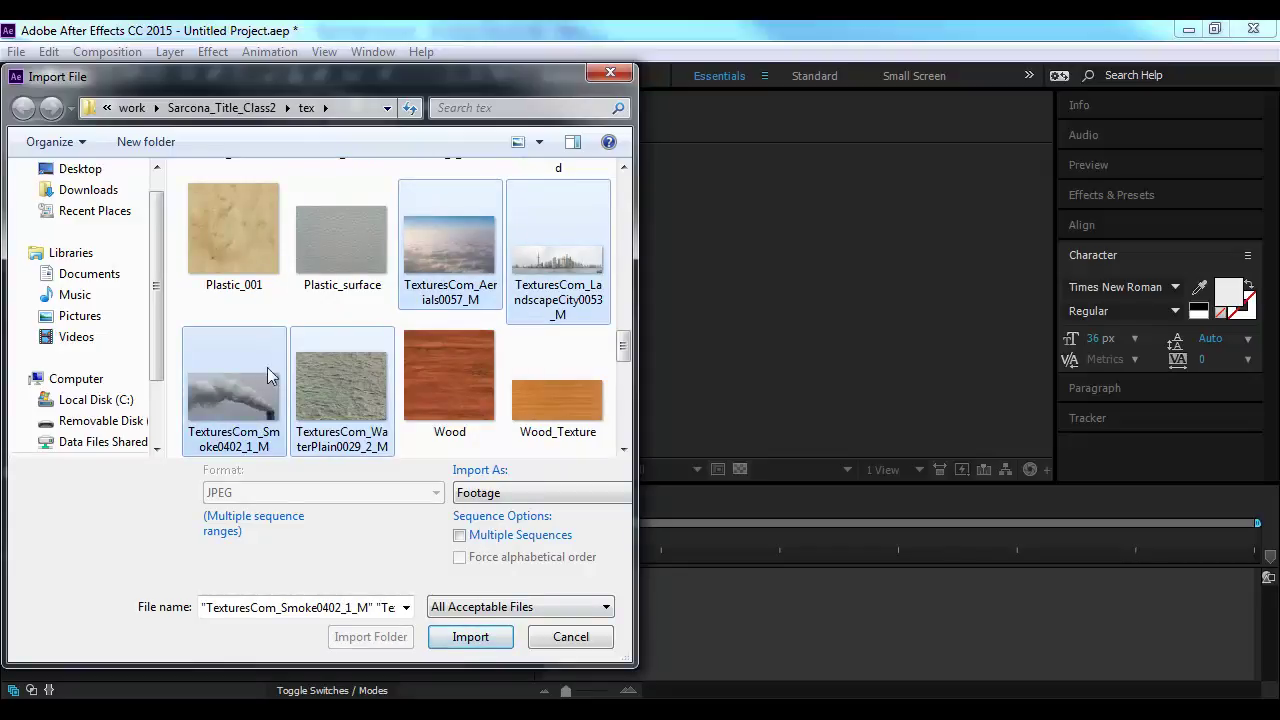
left_click(470, 640)
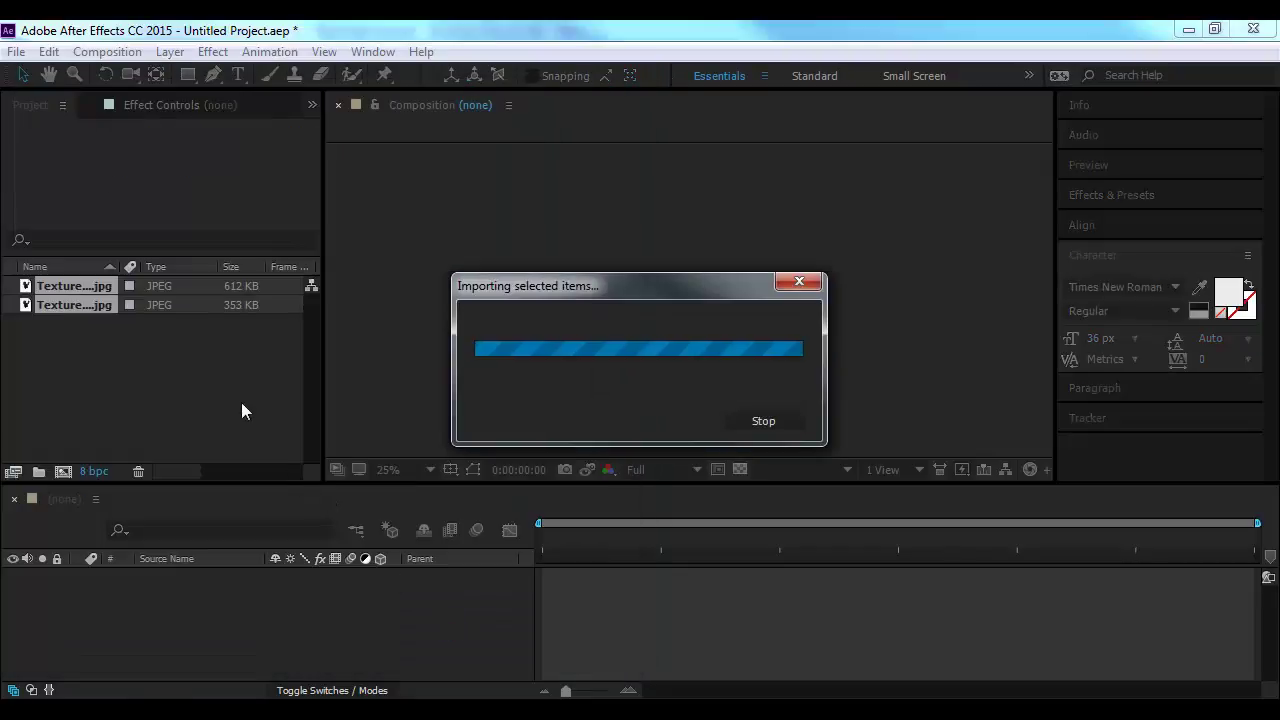
Create a new 960×540 composition, Comp 1, with a 5:00 duration
left_click(107, 51)
left_click(110, 74)
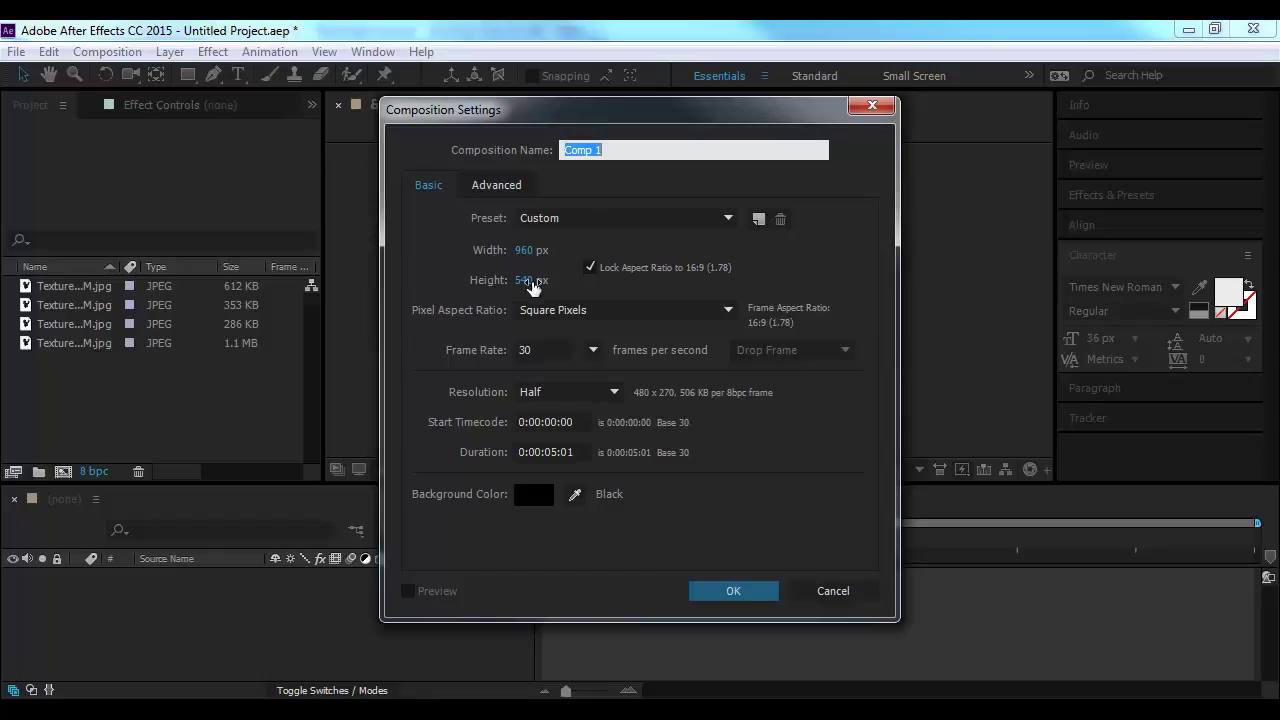
left_click(576, 452)
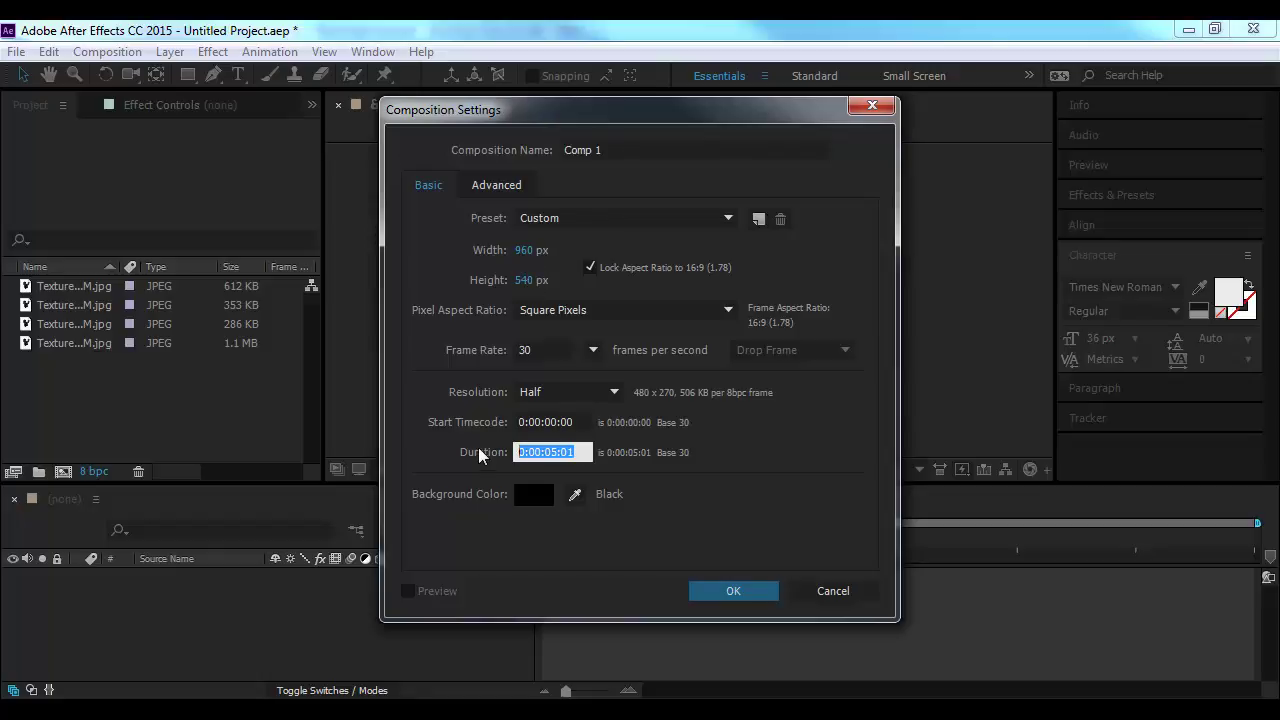
type("5:00")
left_click(714, 592)
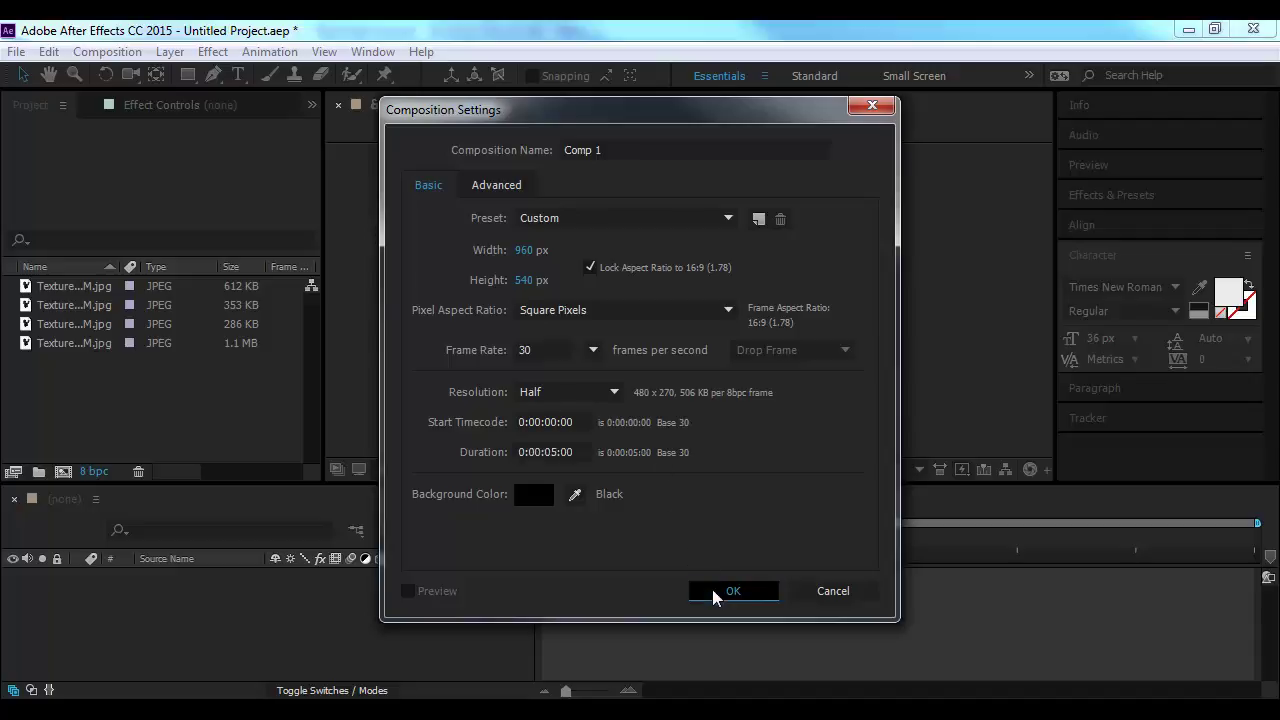
left_click(60, 310)
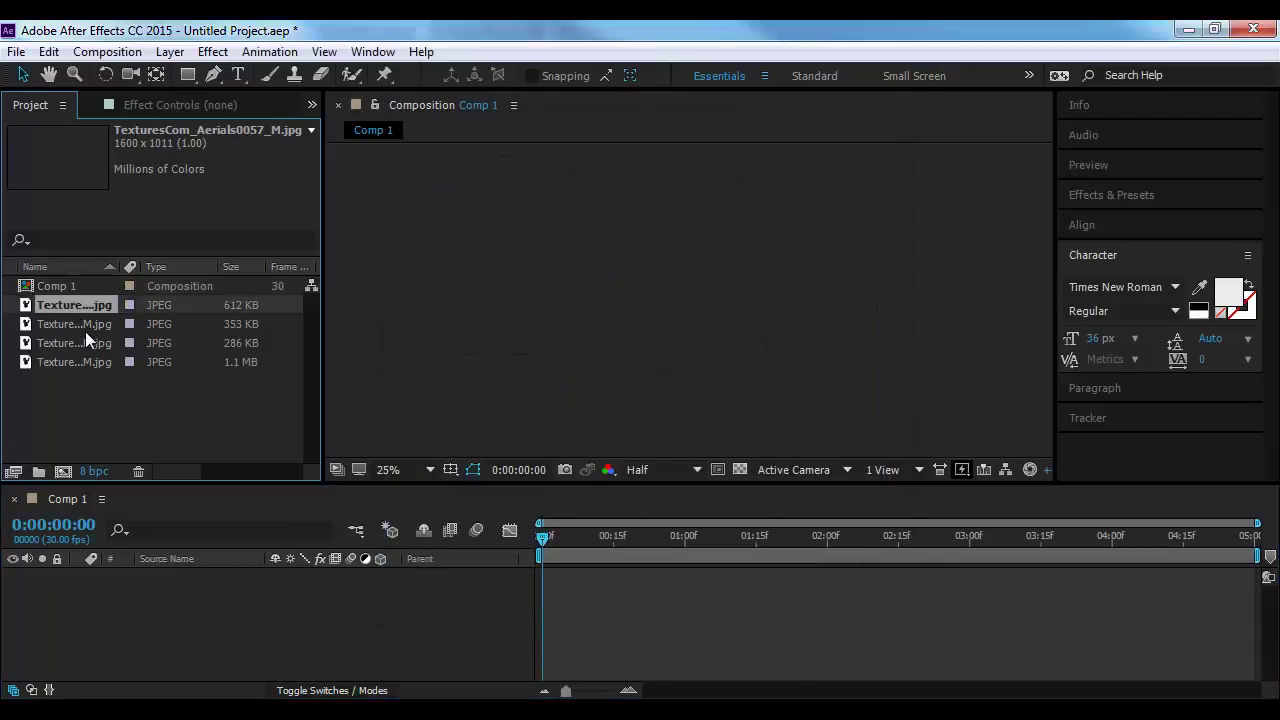
left_click(84, 325)
Add the city skyline texture to Comp 1, shrink it slightly, and add the water texture below it
left_click_drag(70, 320, 125, 570)
key("Caps_Lock")
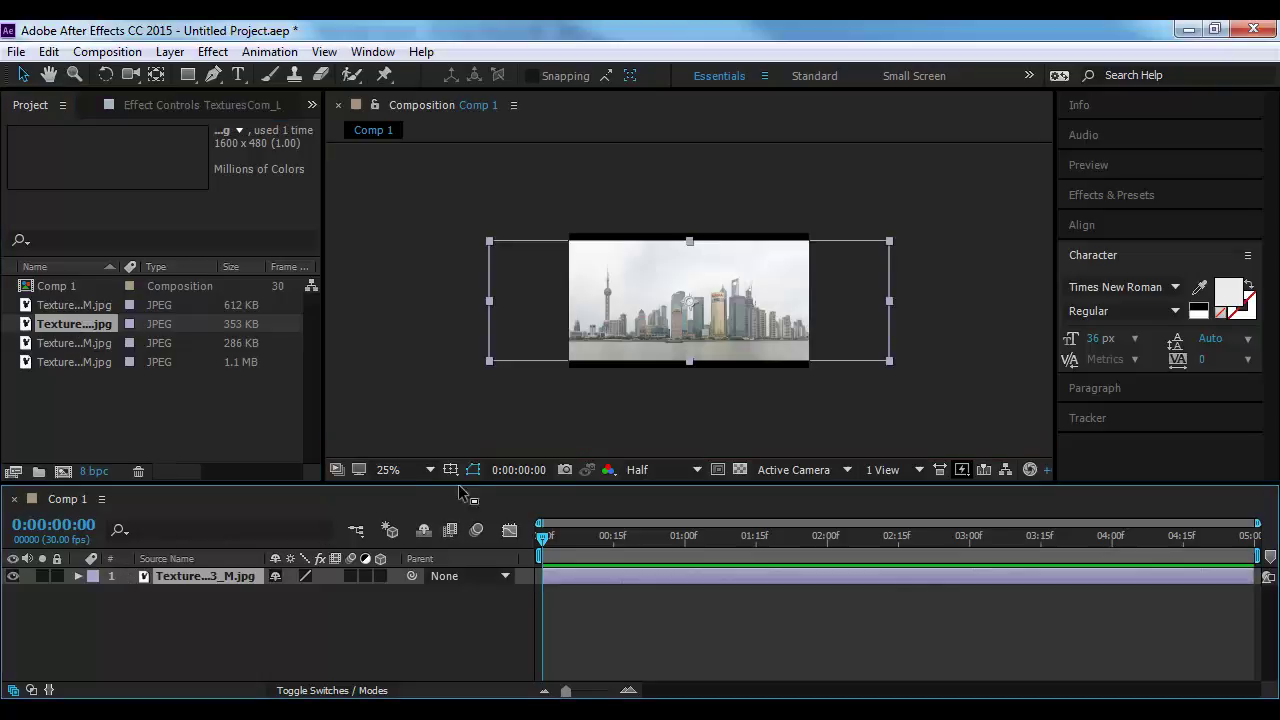
scroll(663, 316, "up", 2)
scroll(581, 337, "down", 2)
left_click_drag(491, 357, 519, 360)
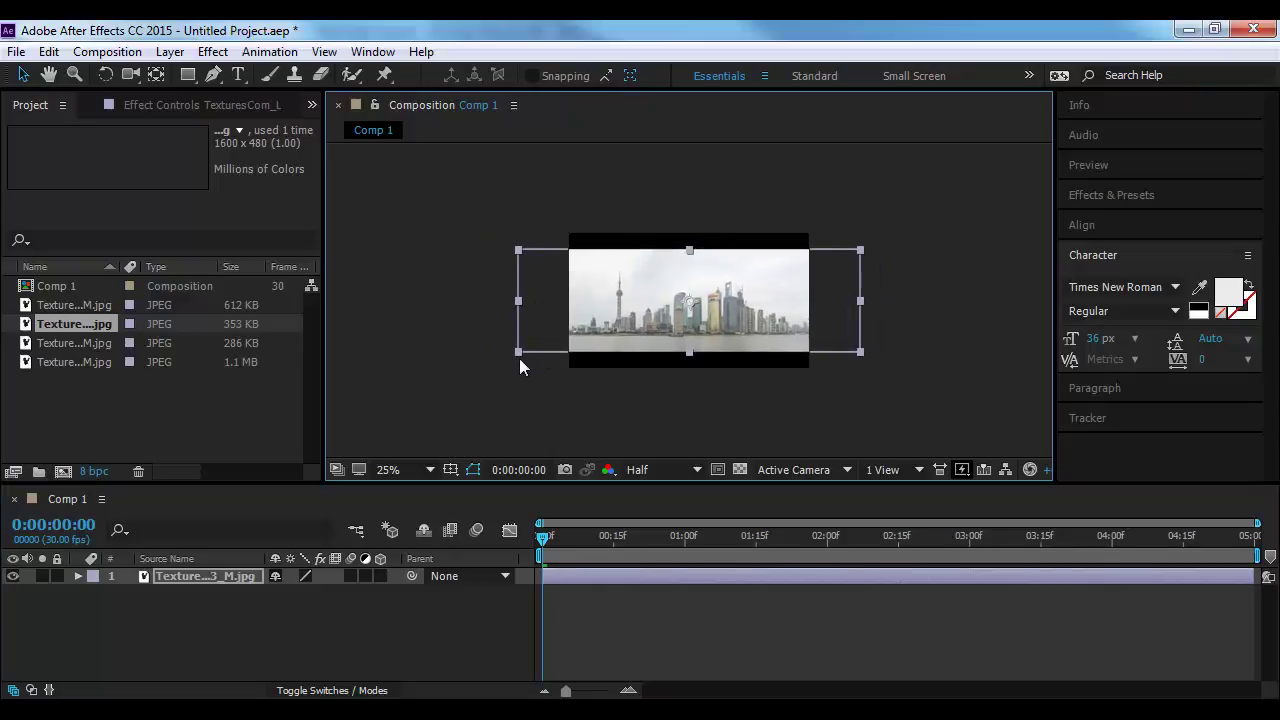
left_click(66, 343)
left_click(65, 362)
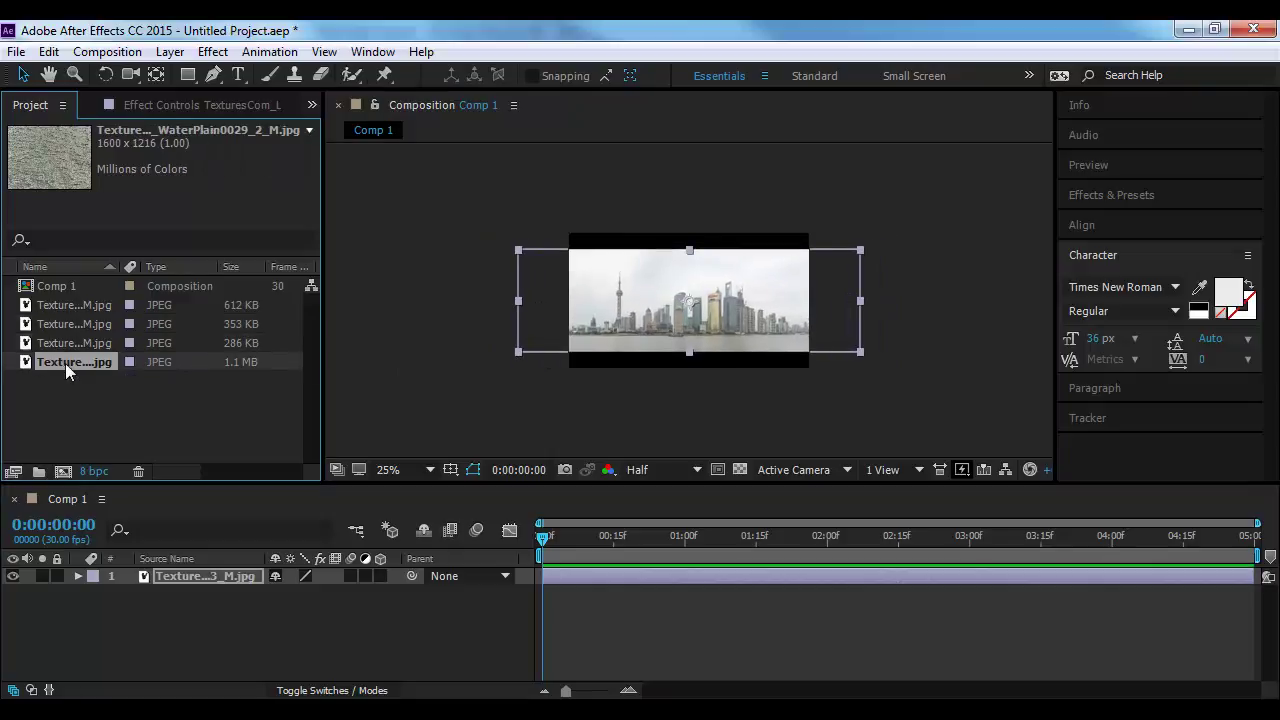
left_click_drag(65, 363, 204, 618)
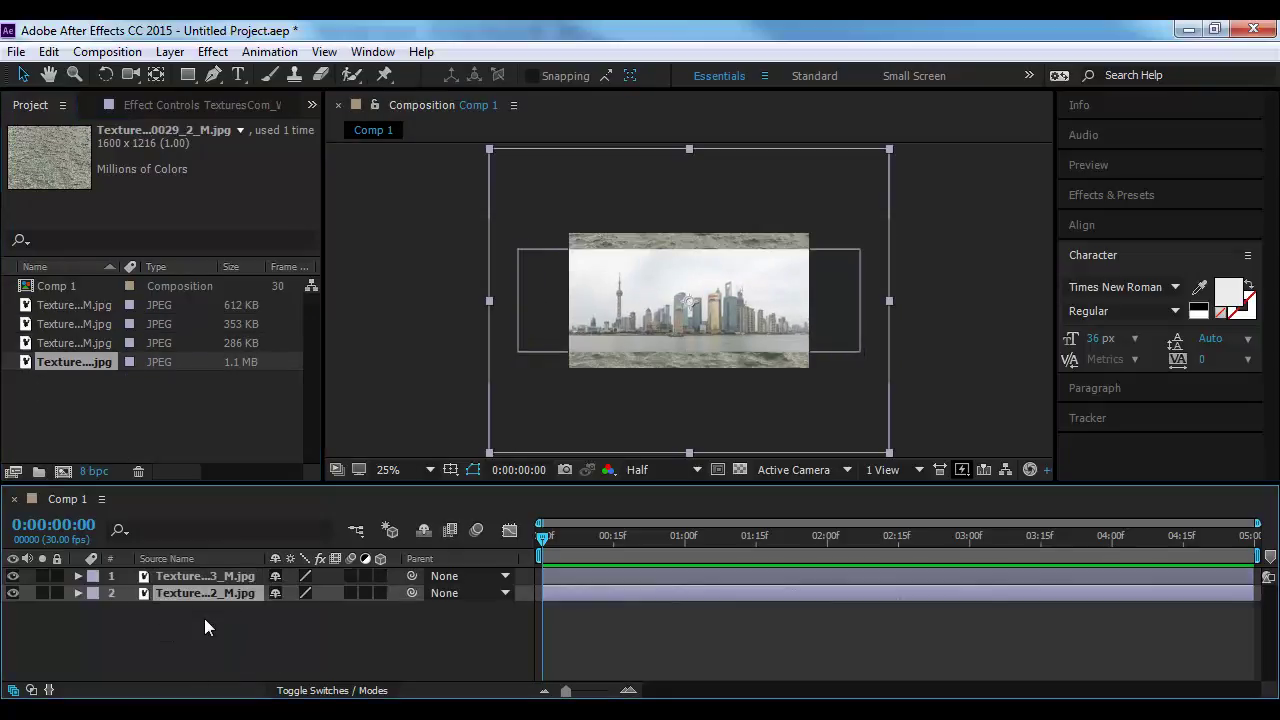
Make both texture layers 3D and rename them Water and City
left_click_drag(382, 576, 385, 594)
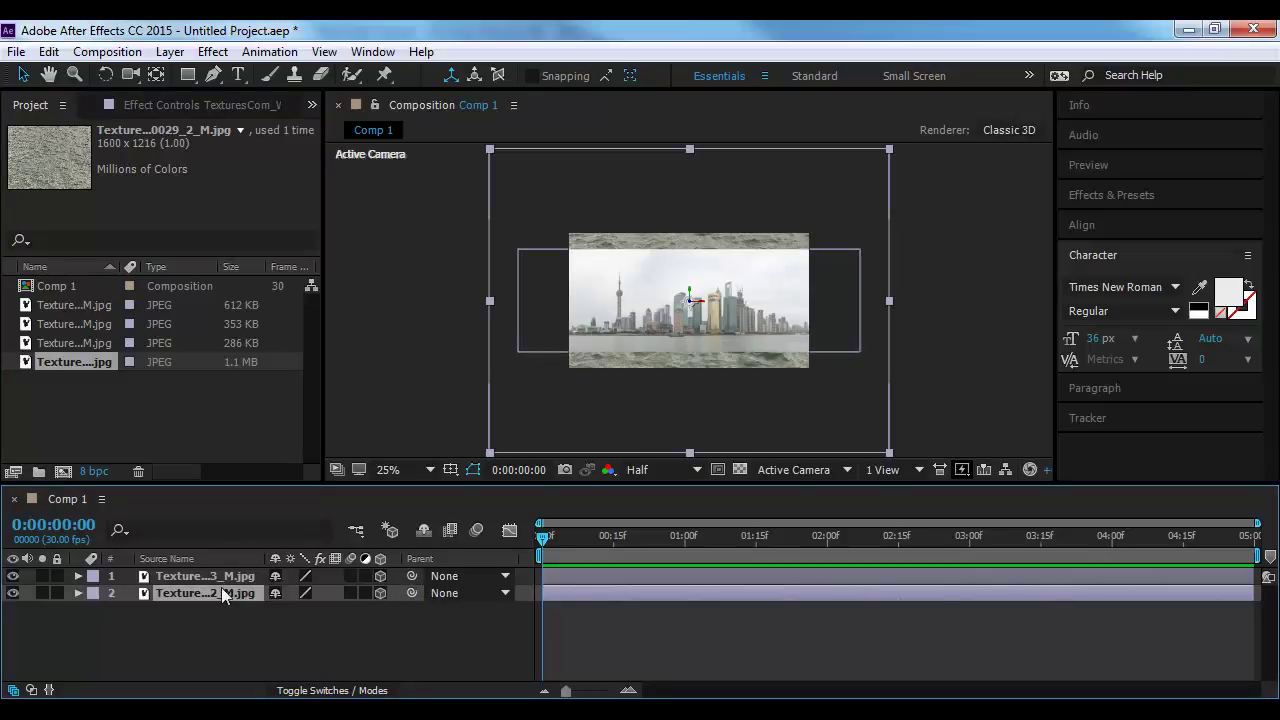
key("Return")
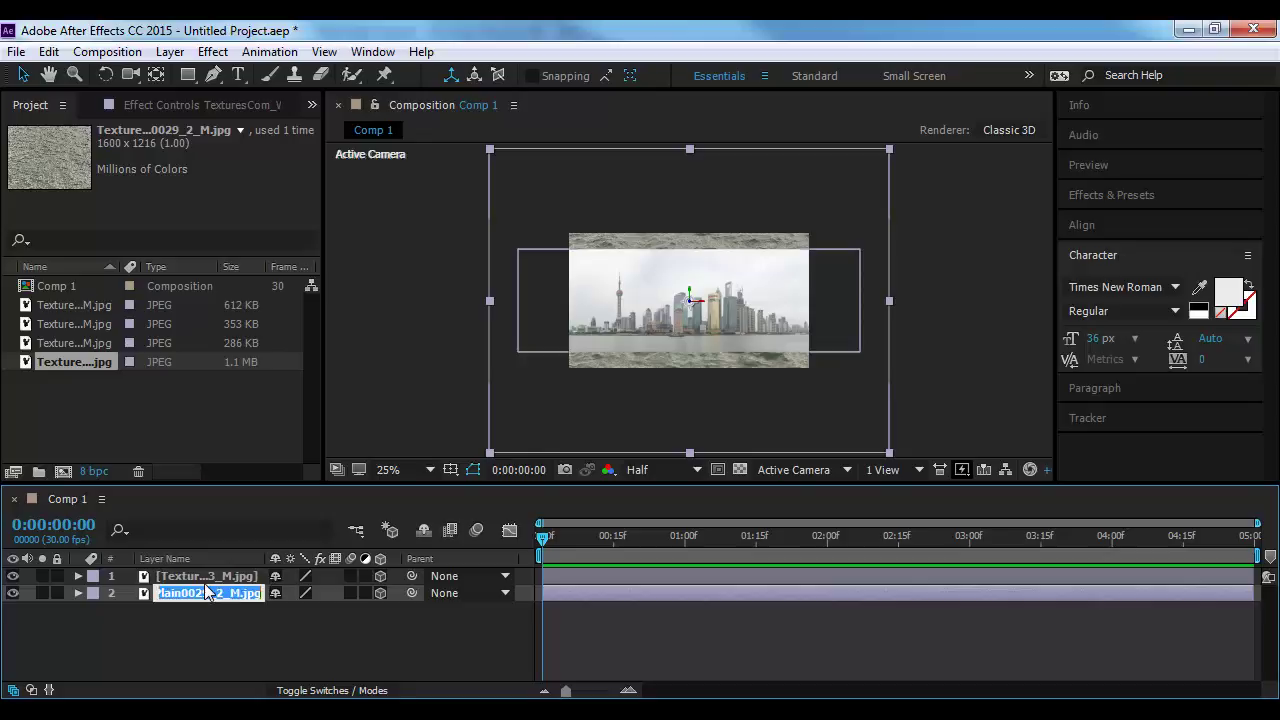
type("Water")
key("Return")
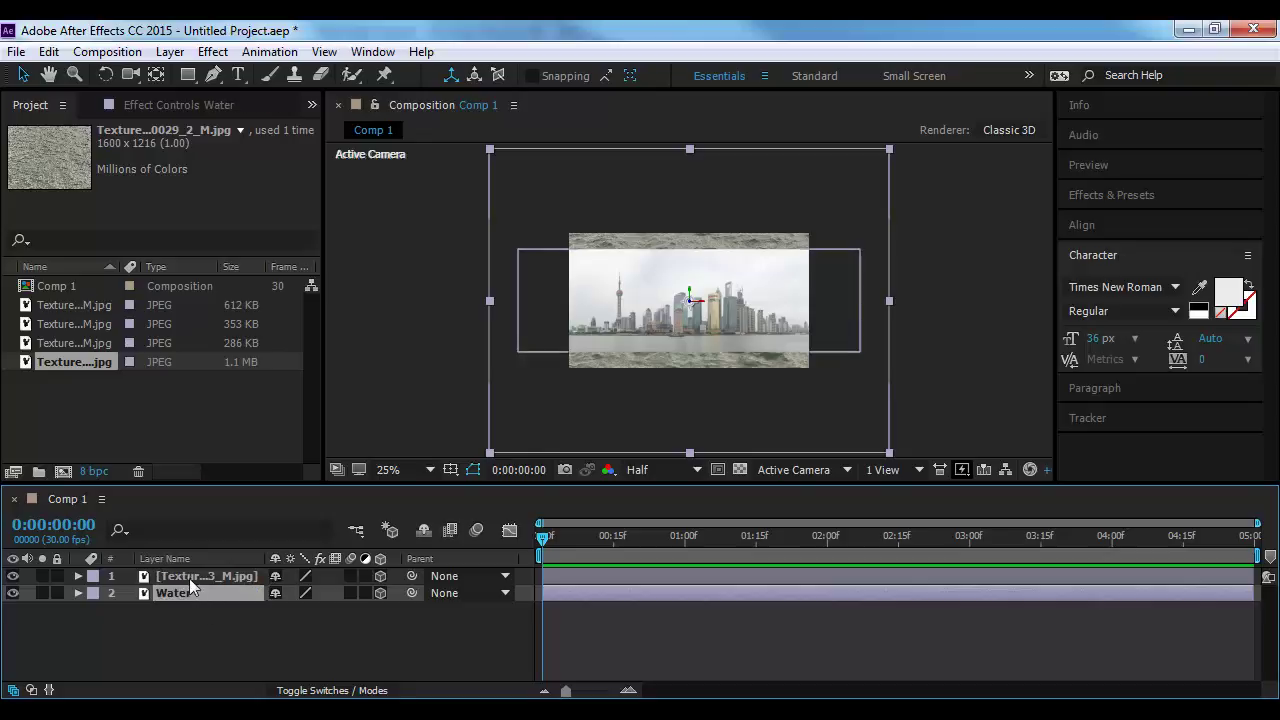
left_click(188, 576)
key("Return")
type("City")
key("Return")
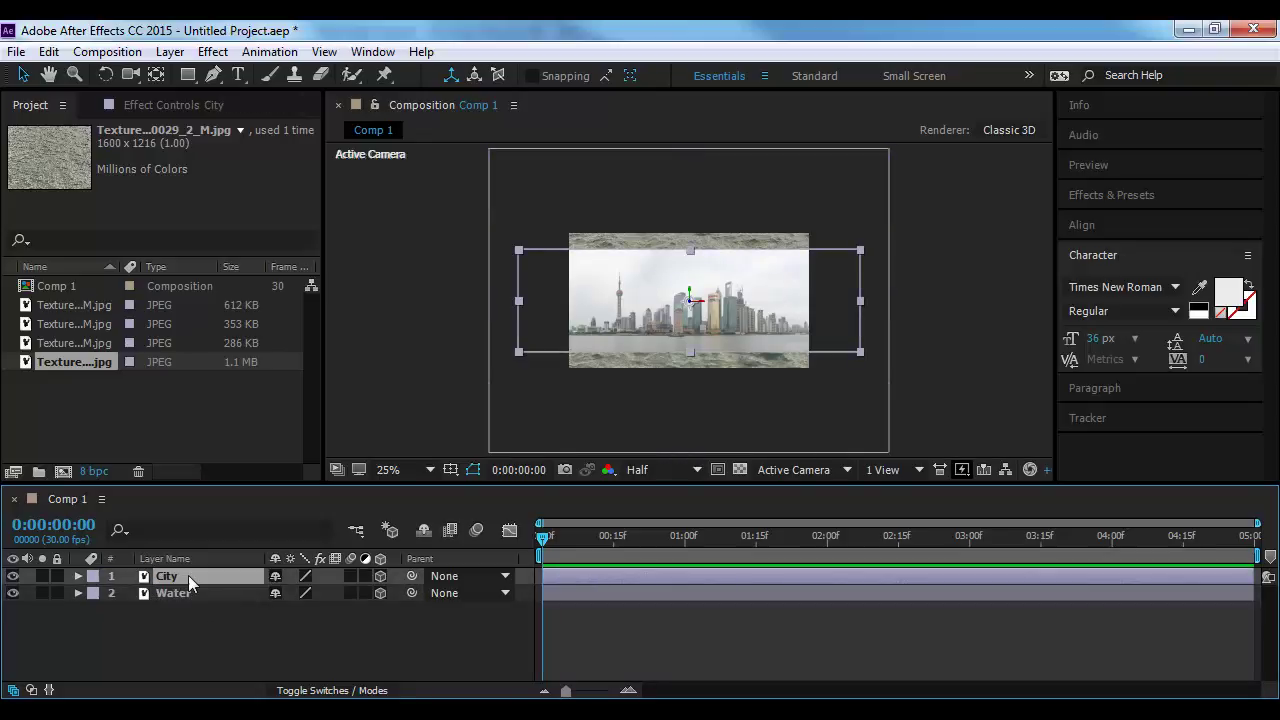
left_click(196, 587)
Tilt the Water layer back to -75° X Rotation and move it down and forward
key("r")
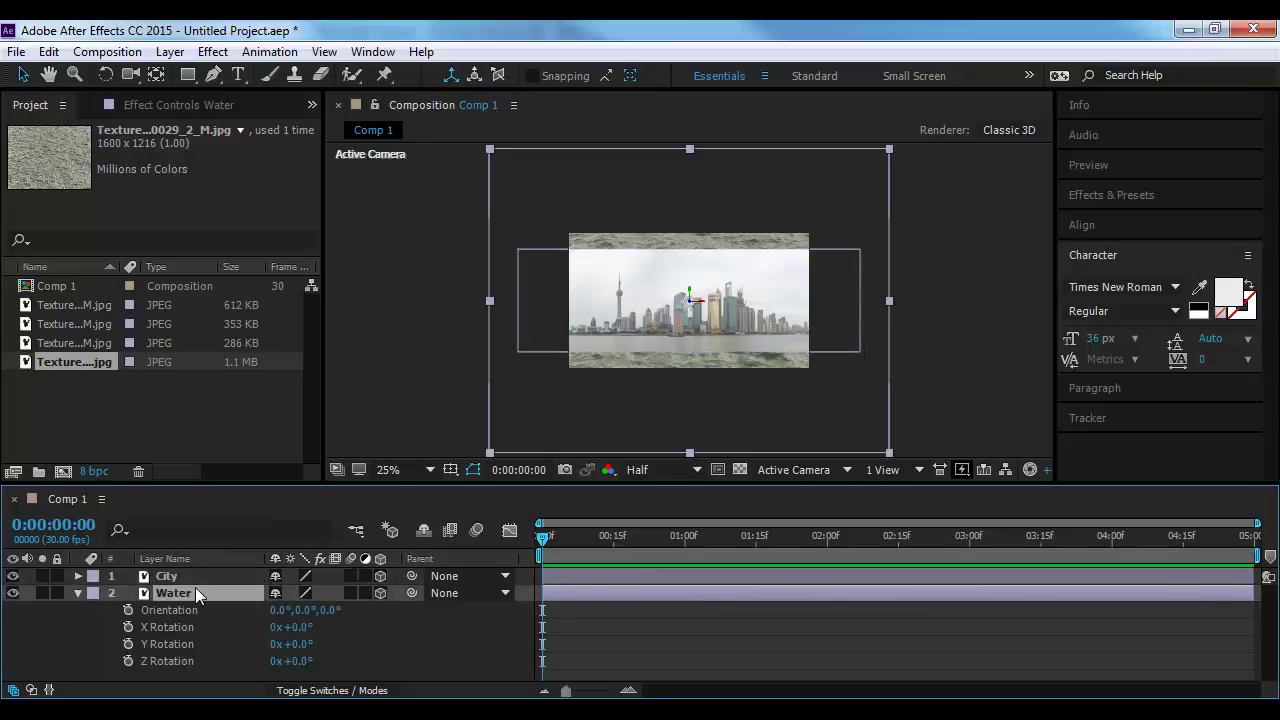
left_click_drag(305, 628, 226, 626)
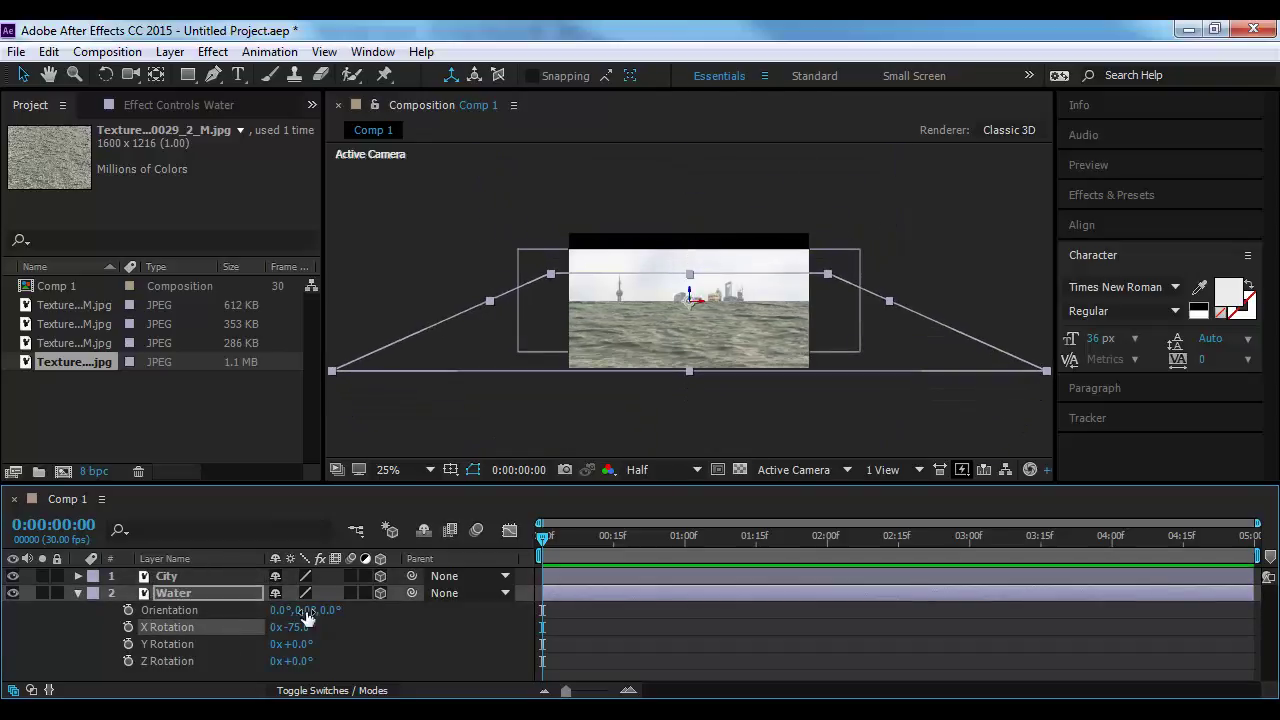
left_click_drag(688, 295, 736, 318)
scroll(730, 331, "up", 2)
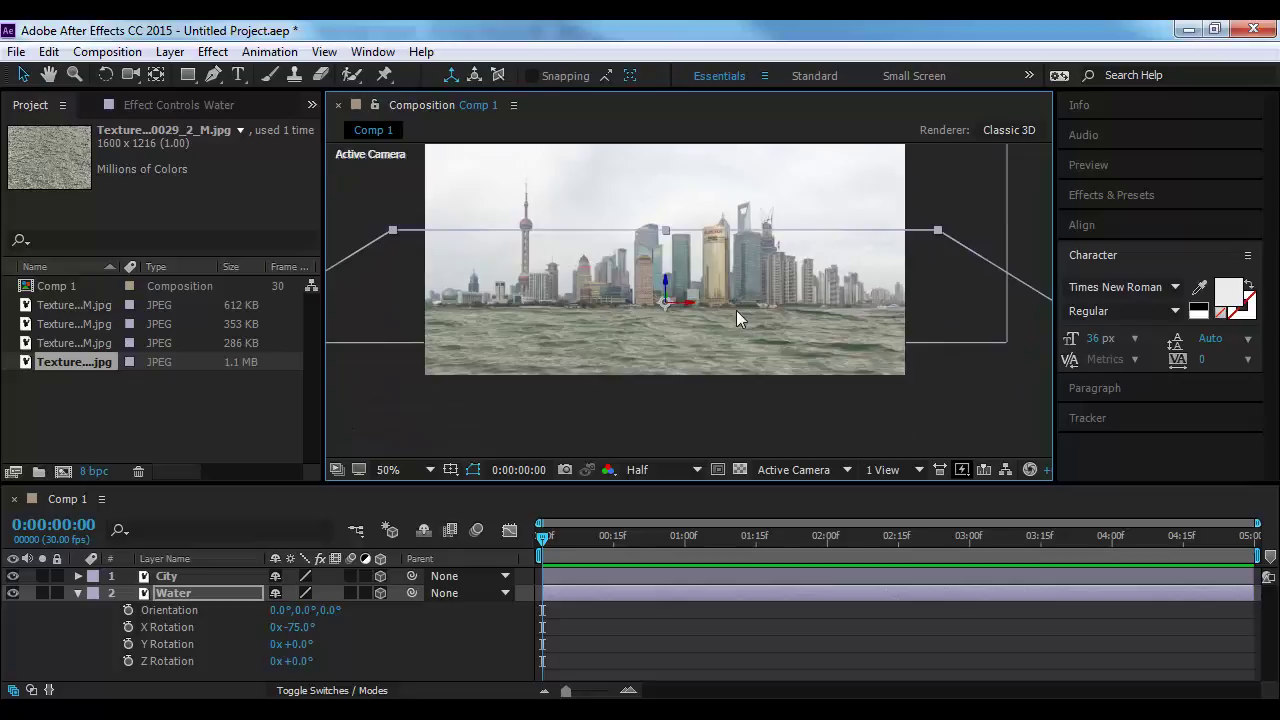
Scale the Water layer down to 63%
key("s")
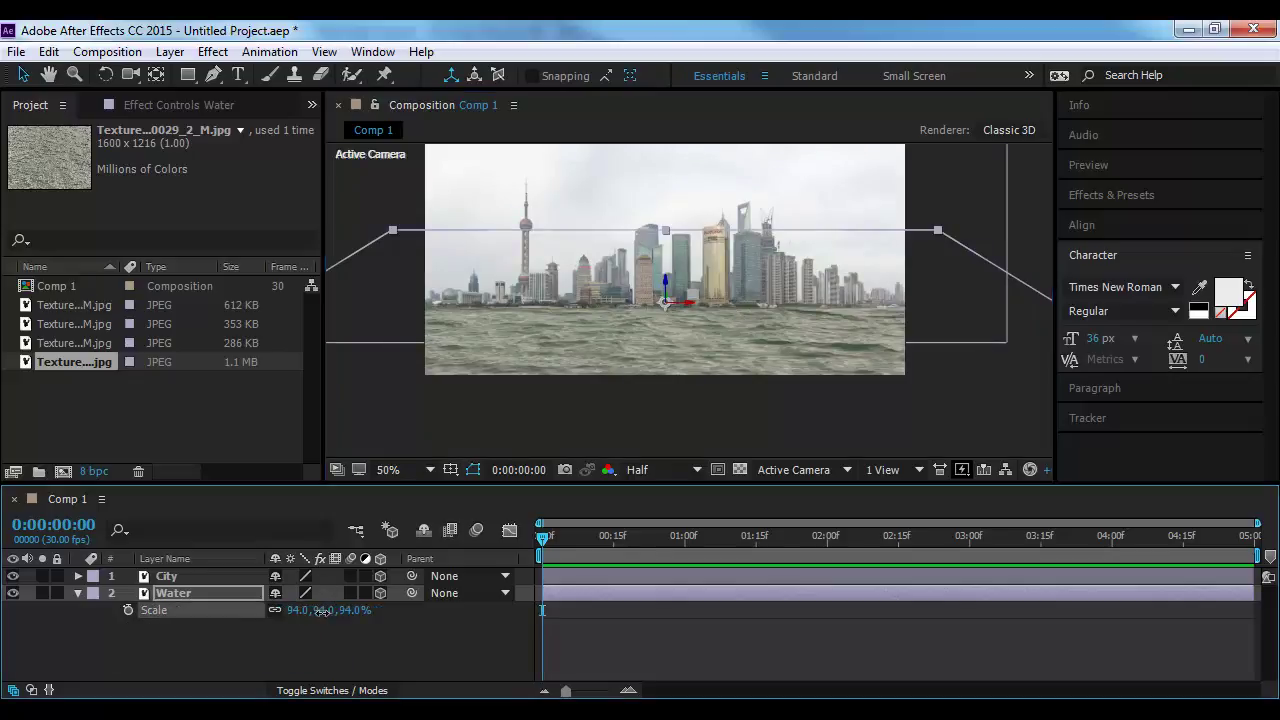
left_click_drag(302, 610, 287, 610)
left_click(430, 407)
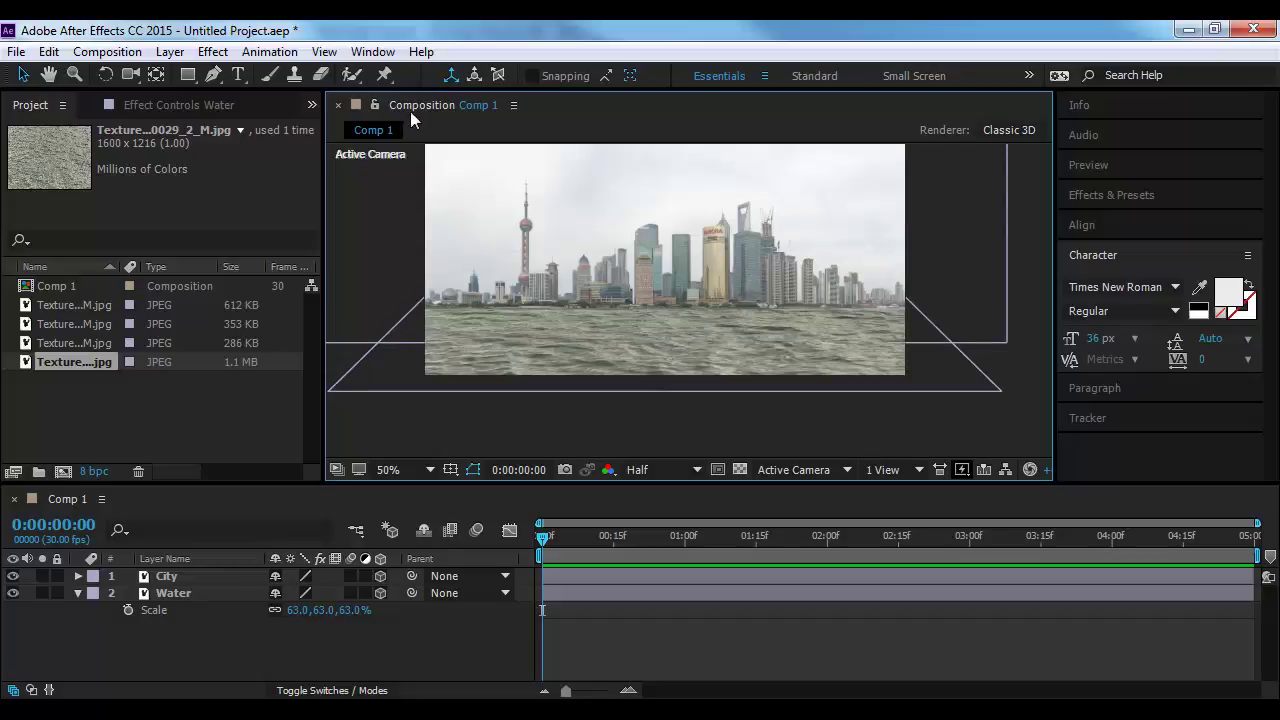
left_click(169, 52)
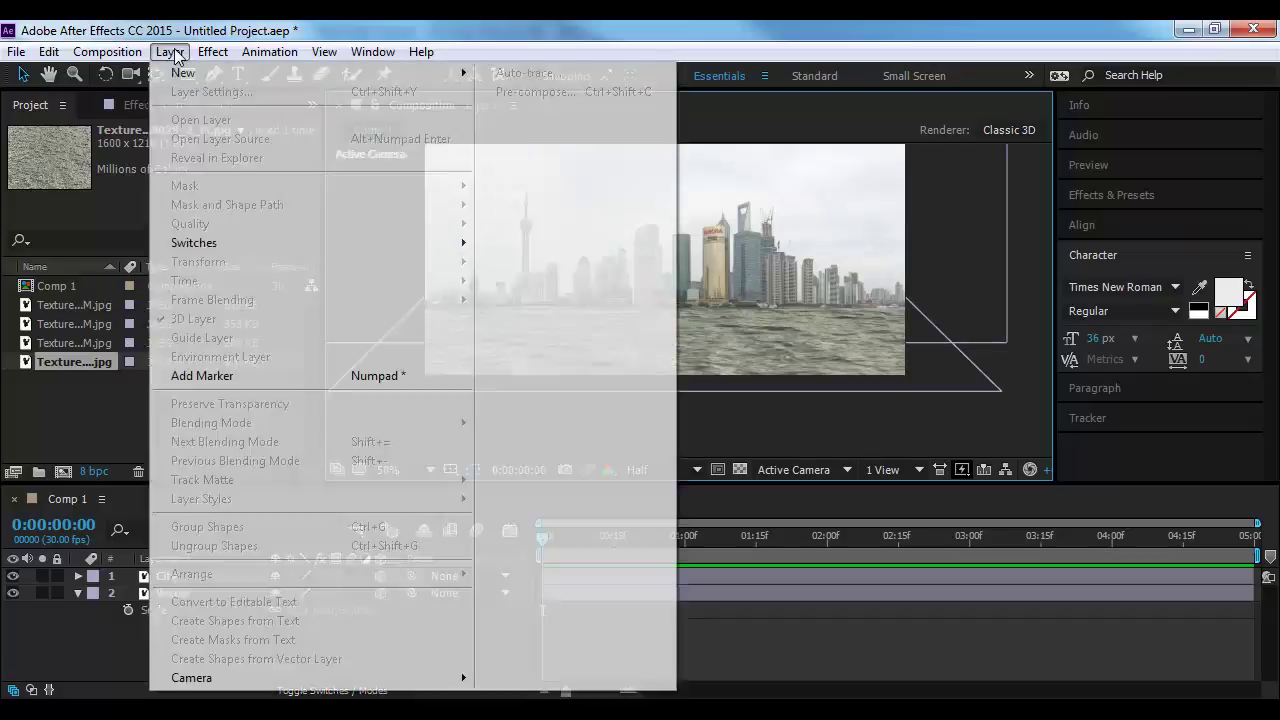
Add Camera 1 with default settings, then dolly and orbit it toward the skyline
mouse_move(183, 75)
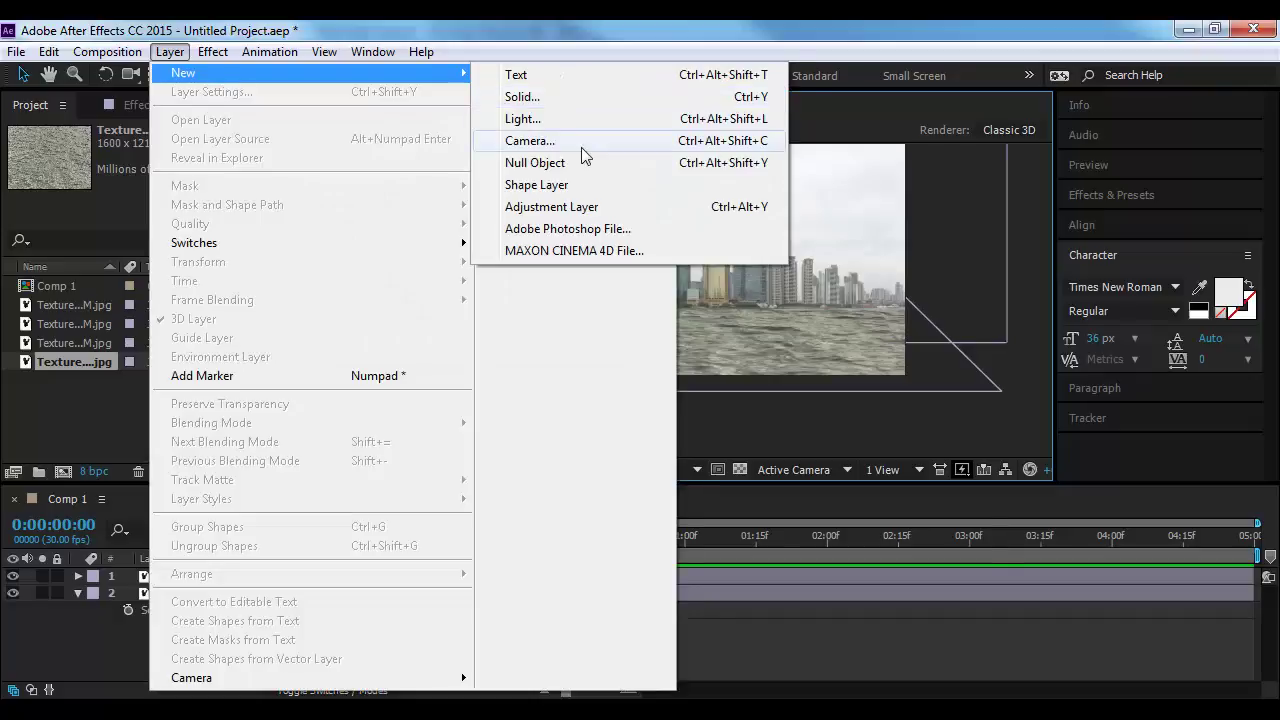
left_click(578, 138)
key("Return")
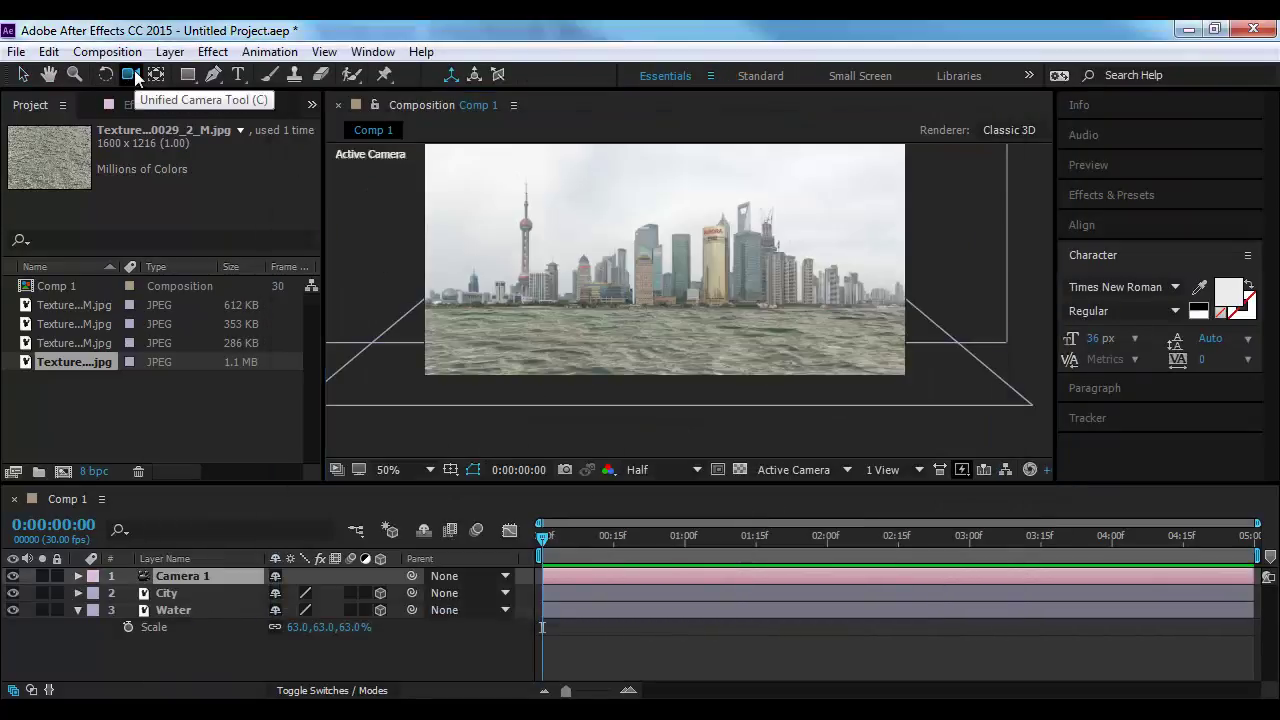
left_click_drag(131, 74, 225, 137)
left_click_drag(754, 312, 745, 336)
left_click_drag(130, 74, 189, 102)
left_click_drag(545, 330, 603, 334)
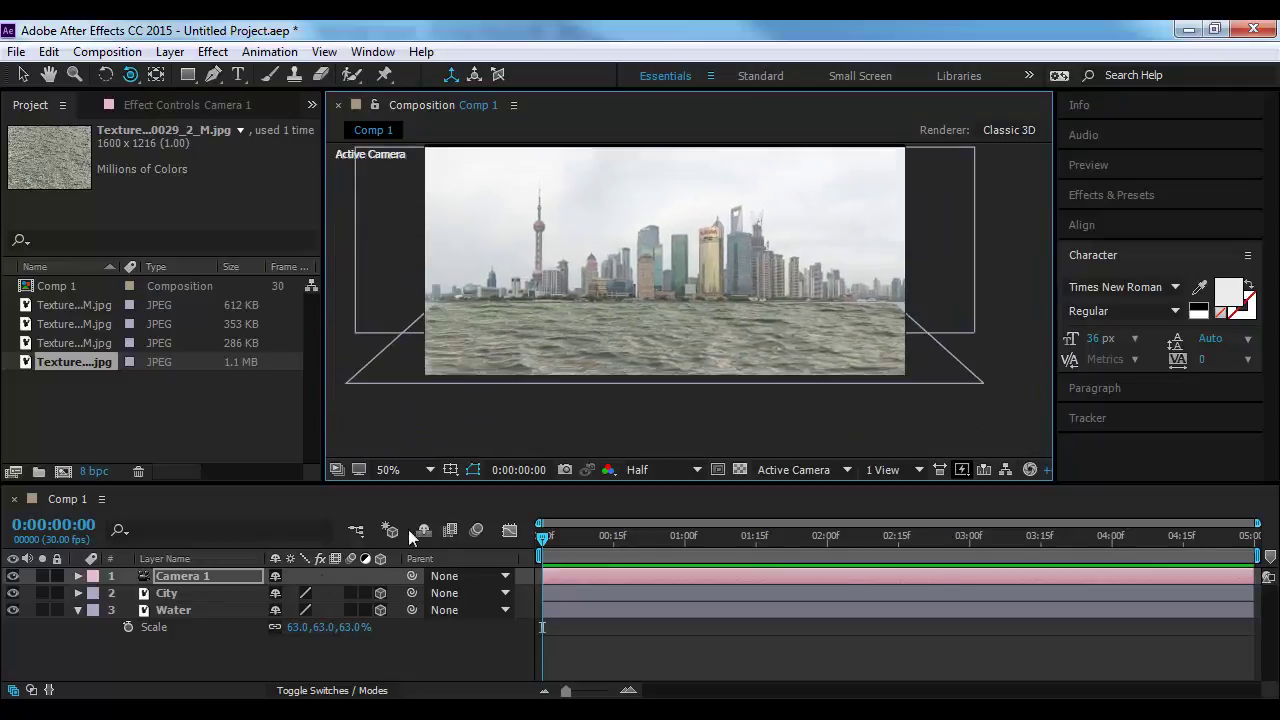
Push the Water plane toward the camera and lower it in the scene
left_click(200, 608)
key("p")
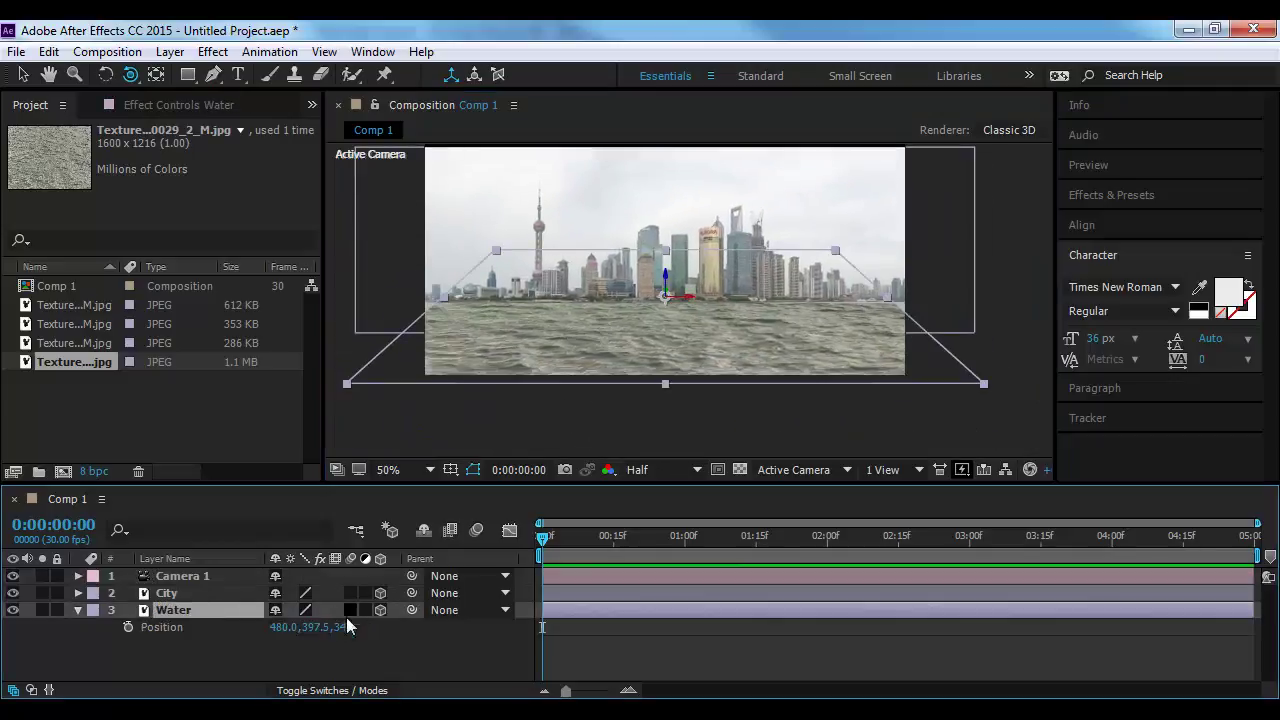
left_click_drag(343, 627, 306, 635)
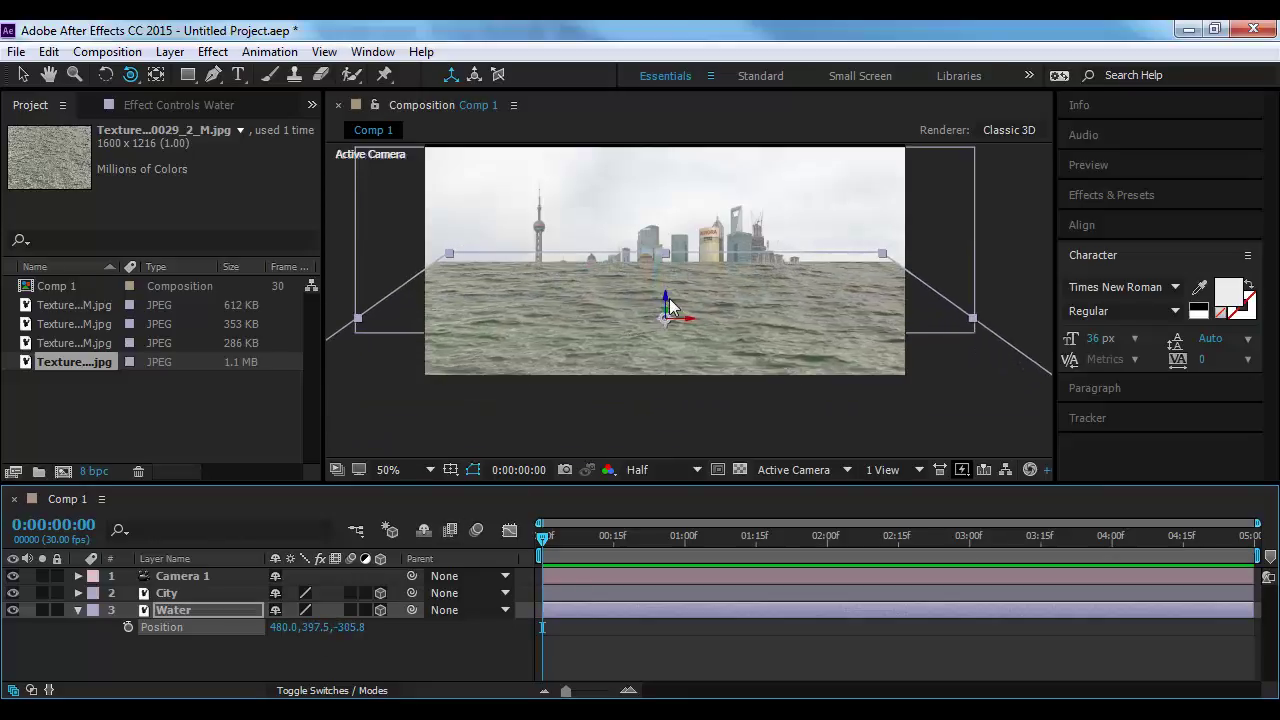
key("v")
left_click_drag(664, 293, 663, 345)
Lay the Water plane flat at -90° X Rotation and raise it to the skyline's base
key("r")
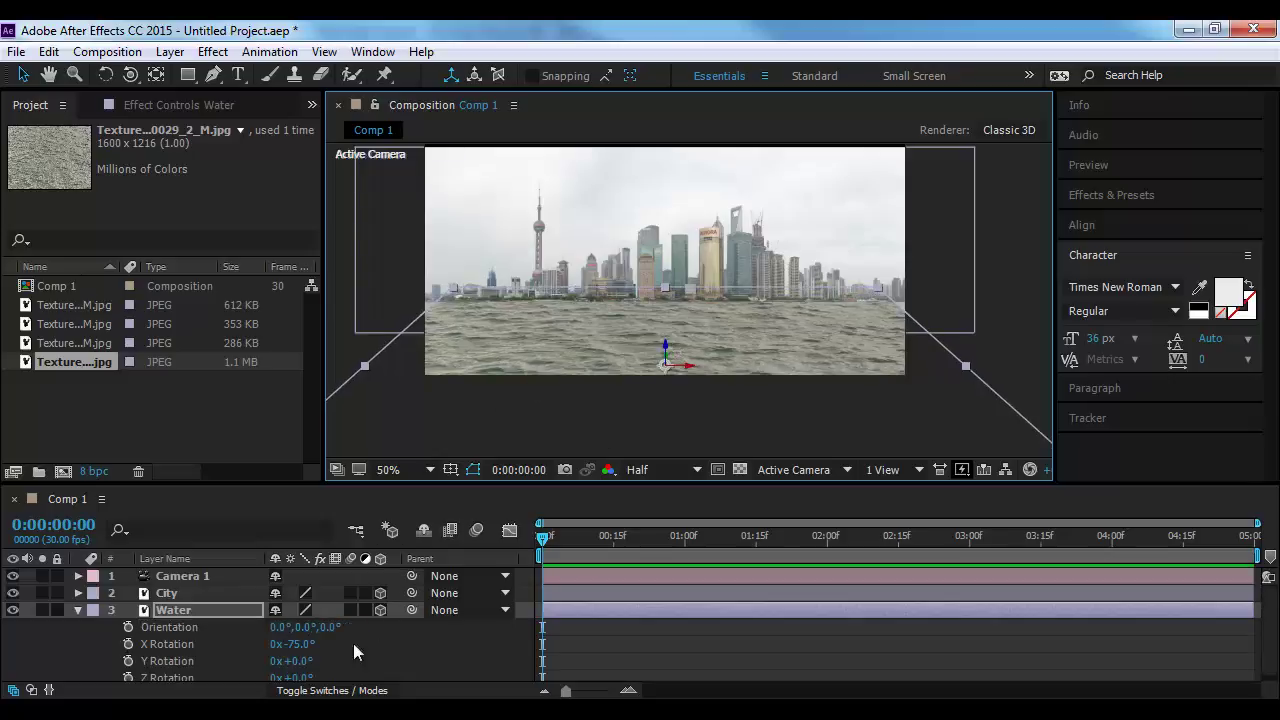
left_click(302, 644)
type("-")
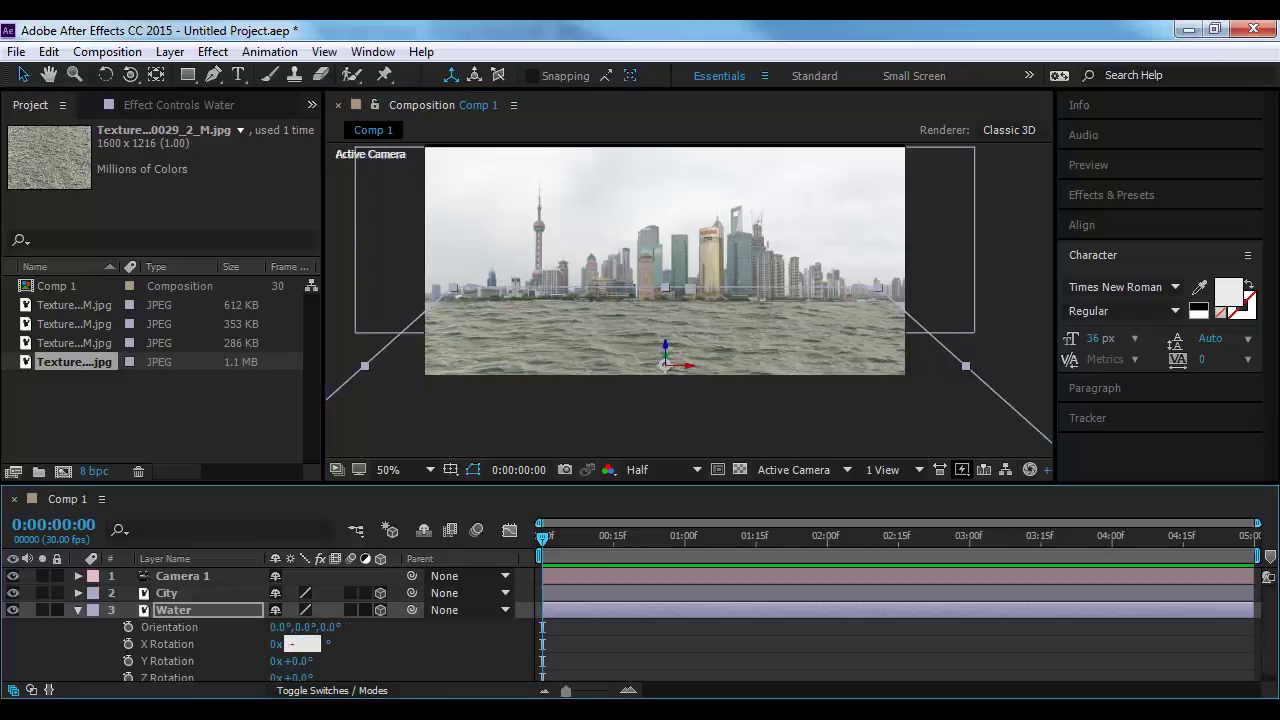
type("90")
key("Return")
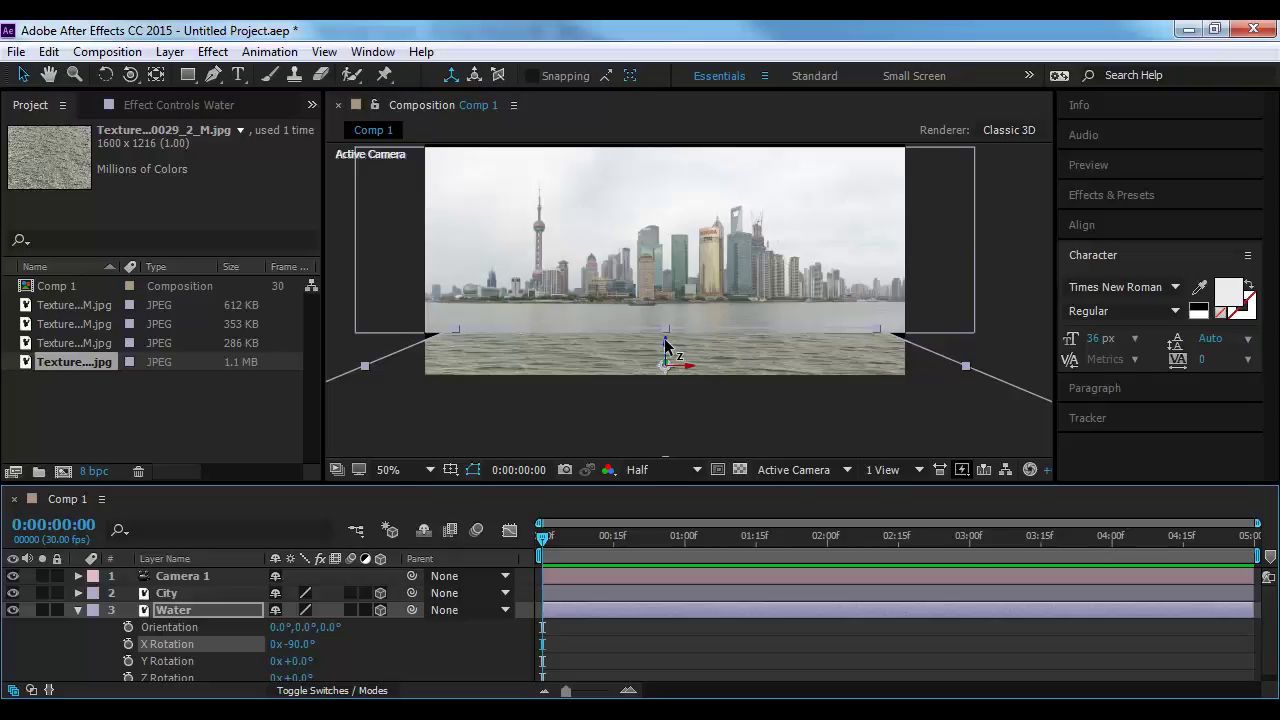
left_click_drag(664, 342, 661, 302)
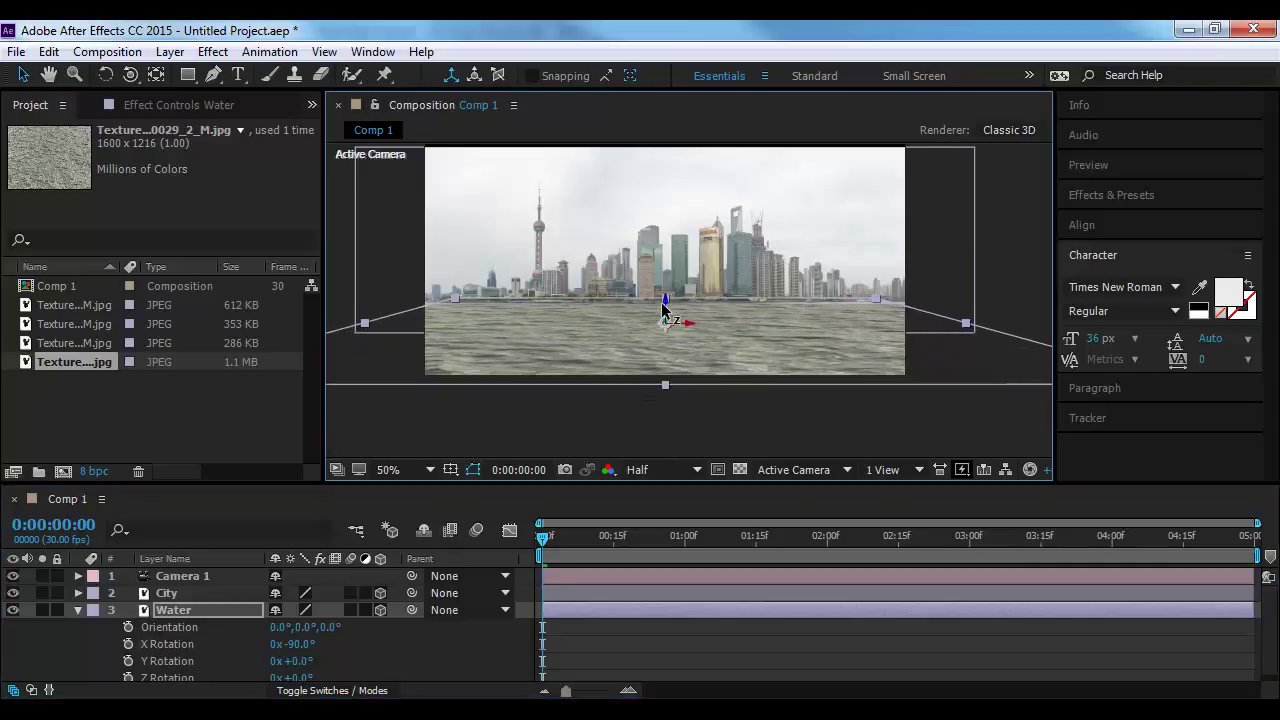
left_click(548, 435)
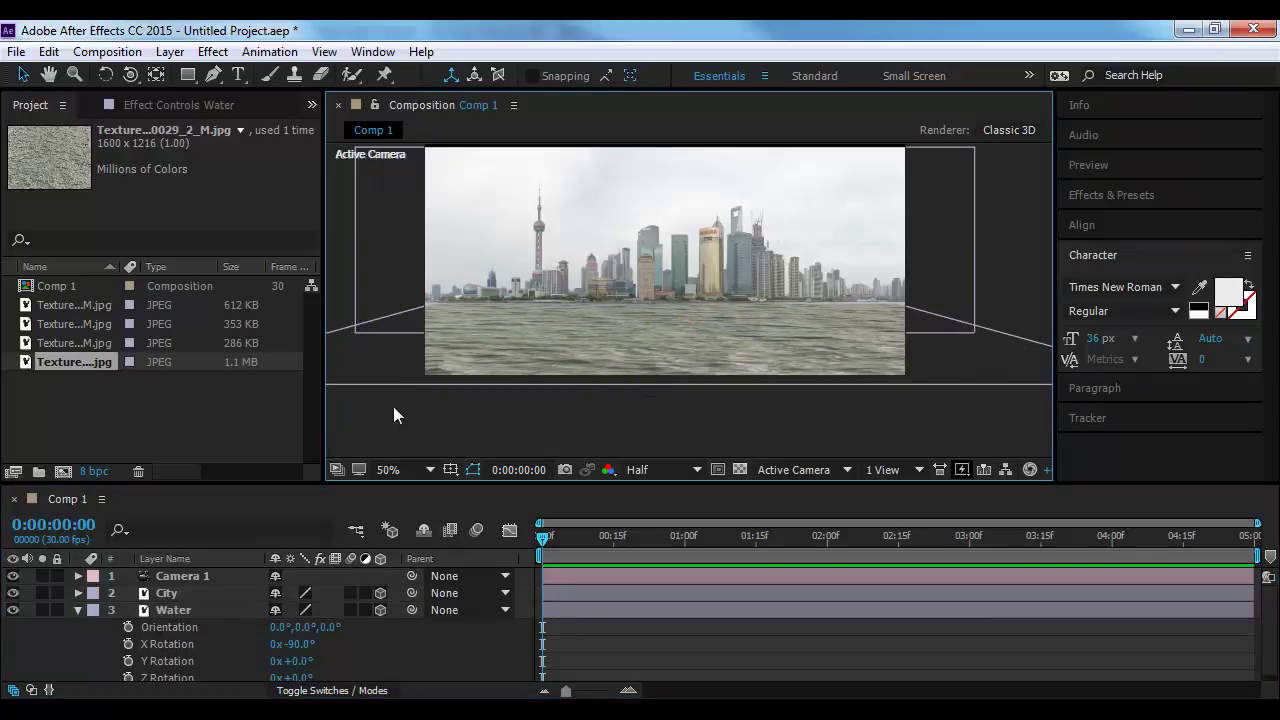
left_click_drag(135, 78, 176, 74)
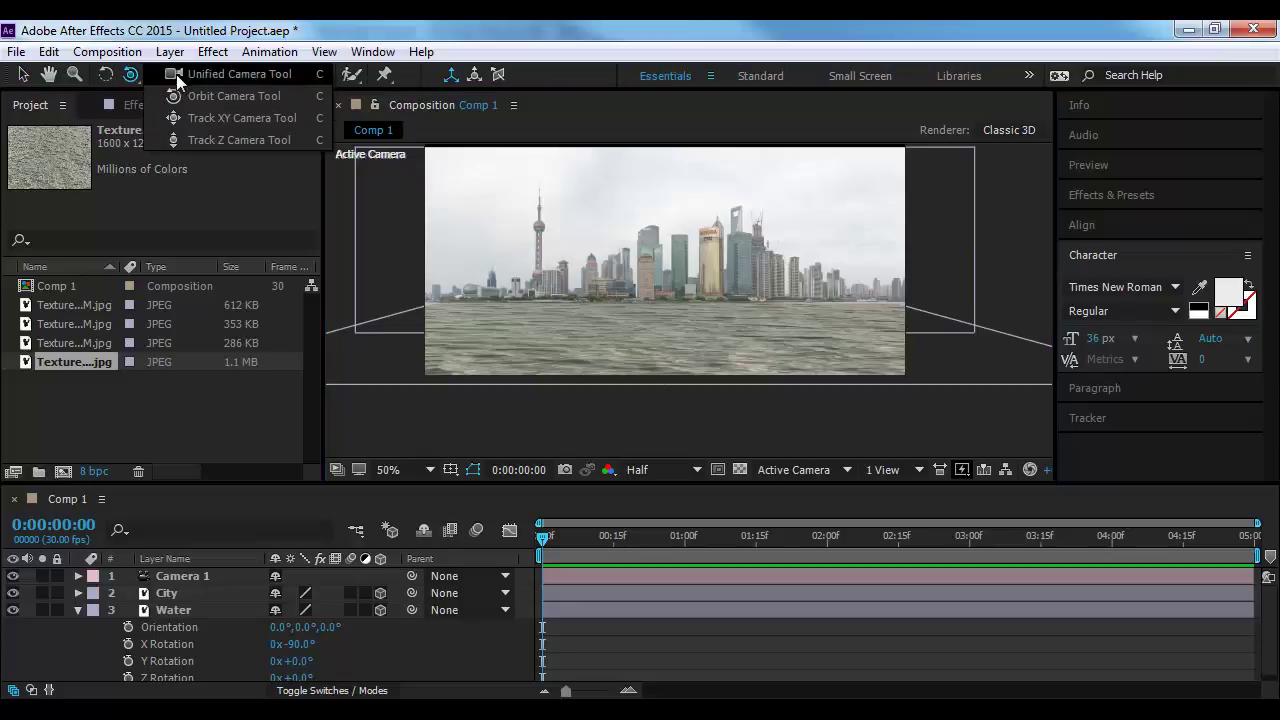
Orbit Camera 1 for a closer, lower view of the skyline just above the water
left_click_drag(643, 288, 719, 325)
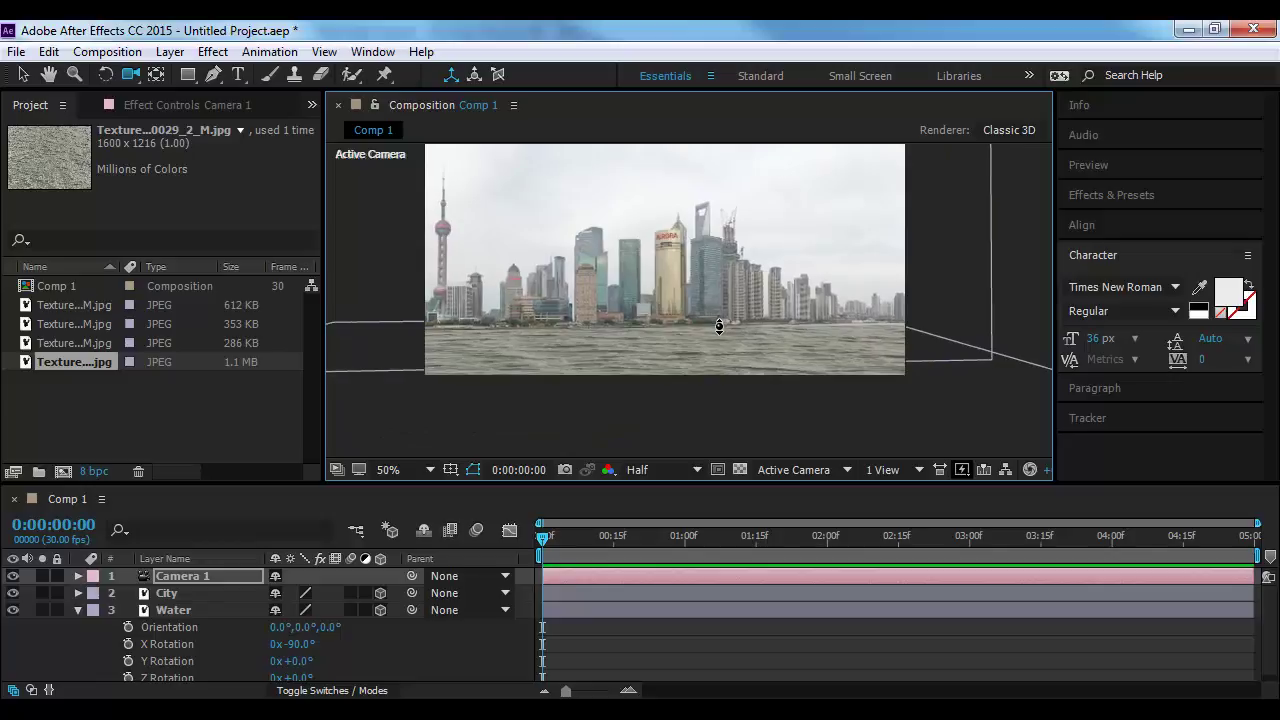
key("F2")
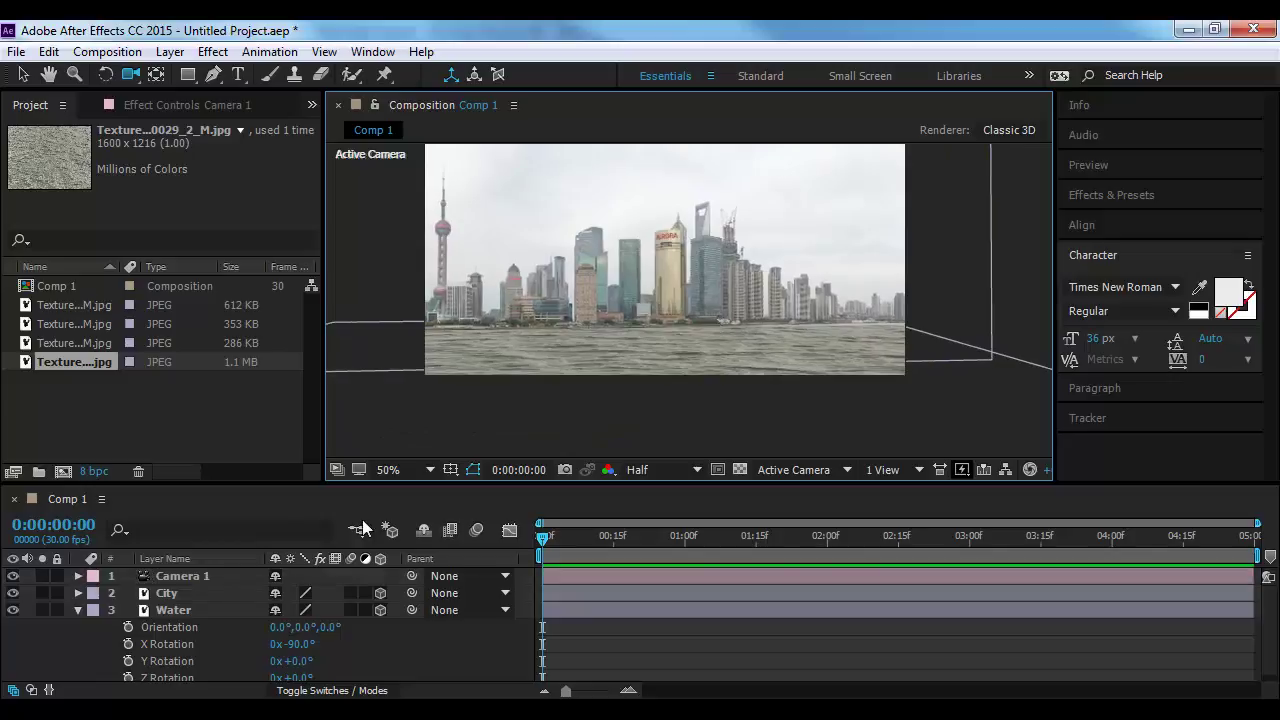
left_click(76, 611)
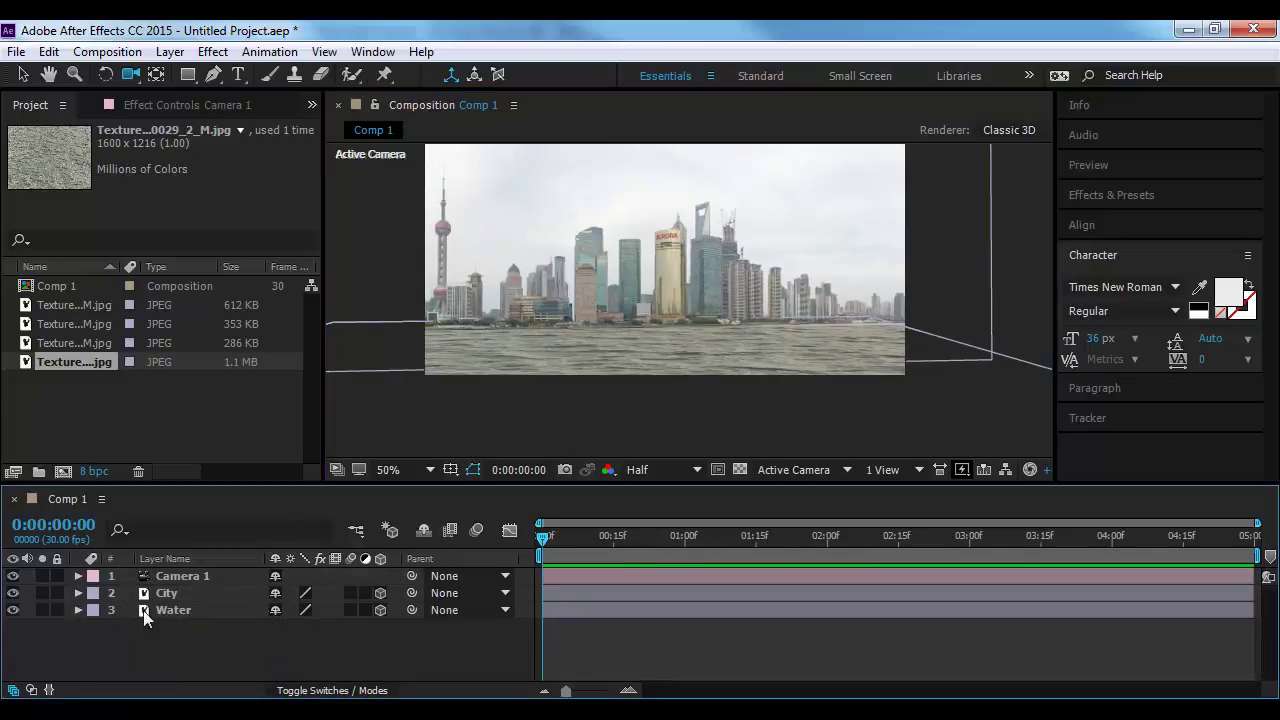
left_click(143, 610)
double_click(90, 395)
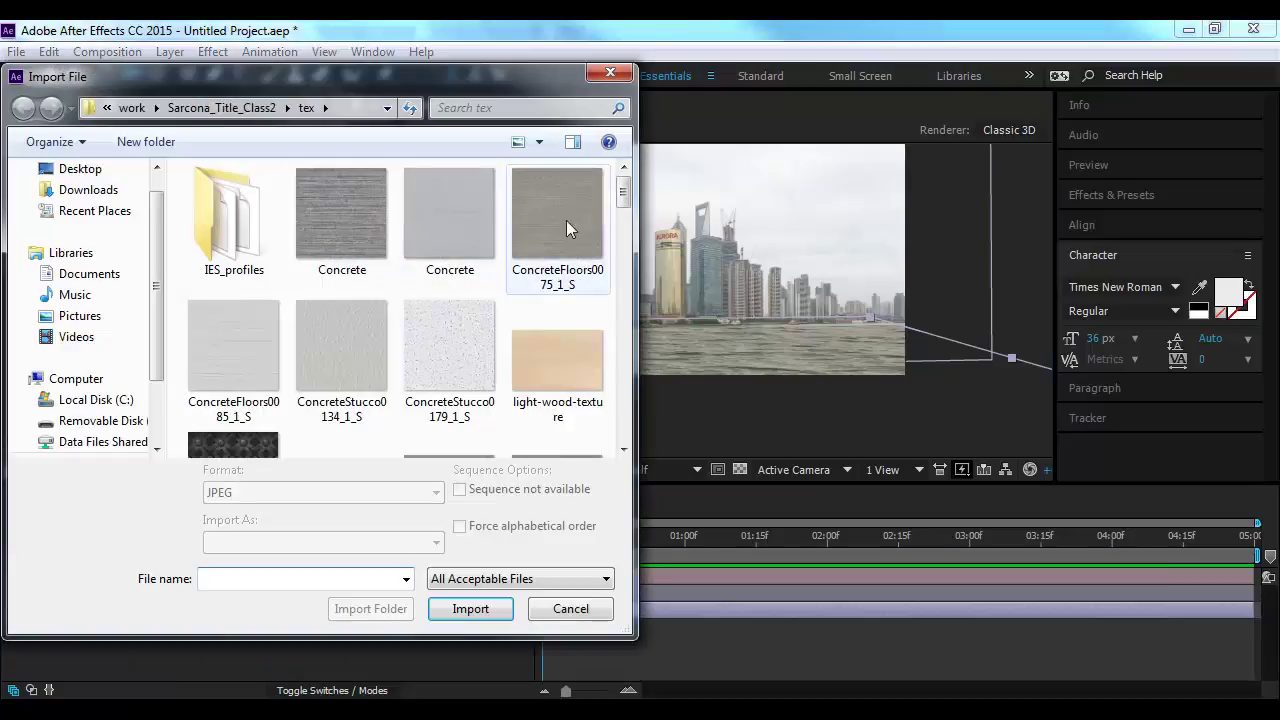
Import Sarcona_Title_01.c4d from Sarcona_Title_Class2 and create a new composition from it
left_click(224, 111)
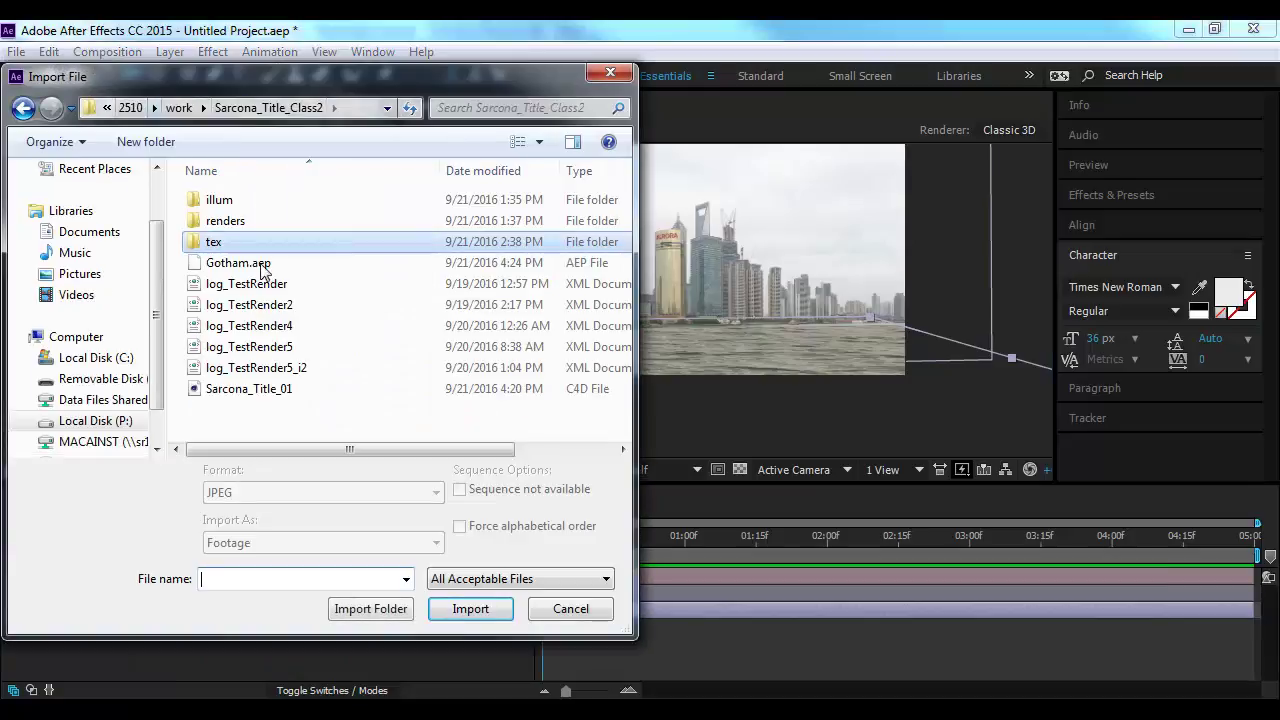
double_click(255, 390)
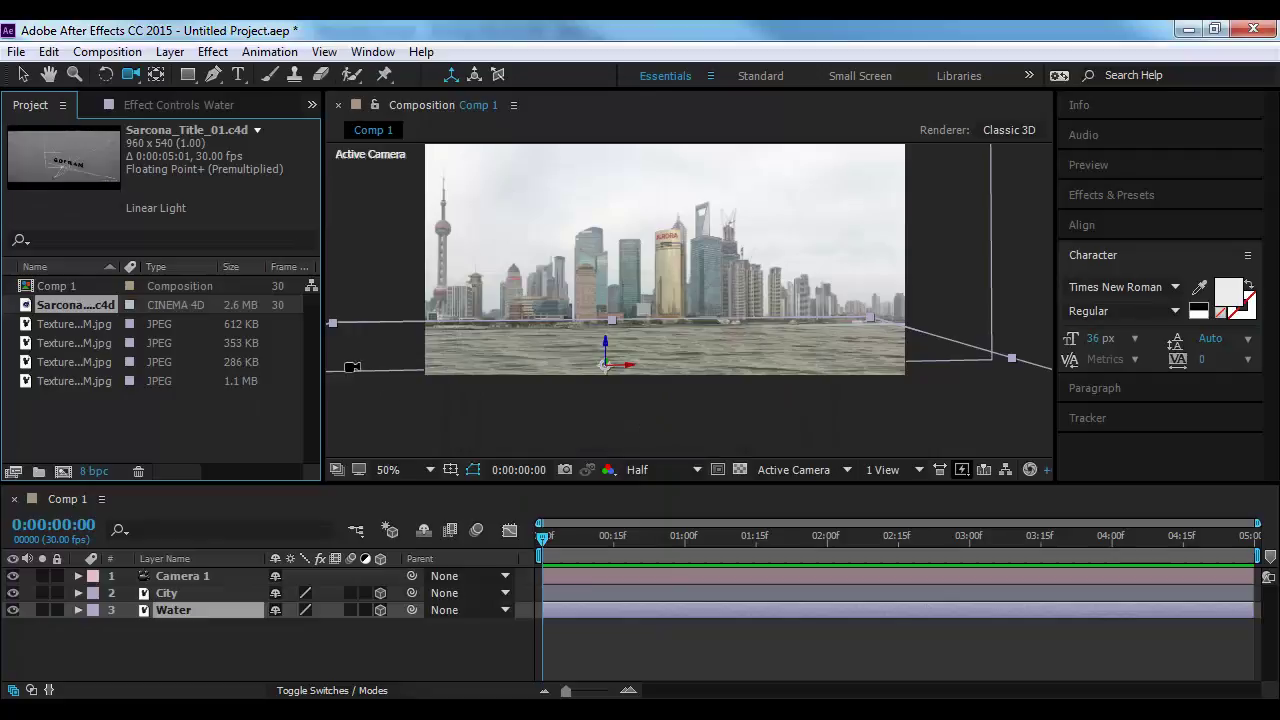
left_click_drag(87, 304, 68, 468)
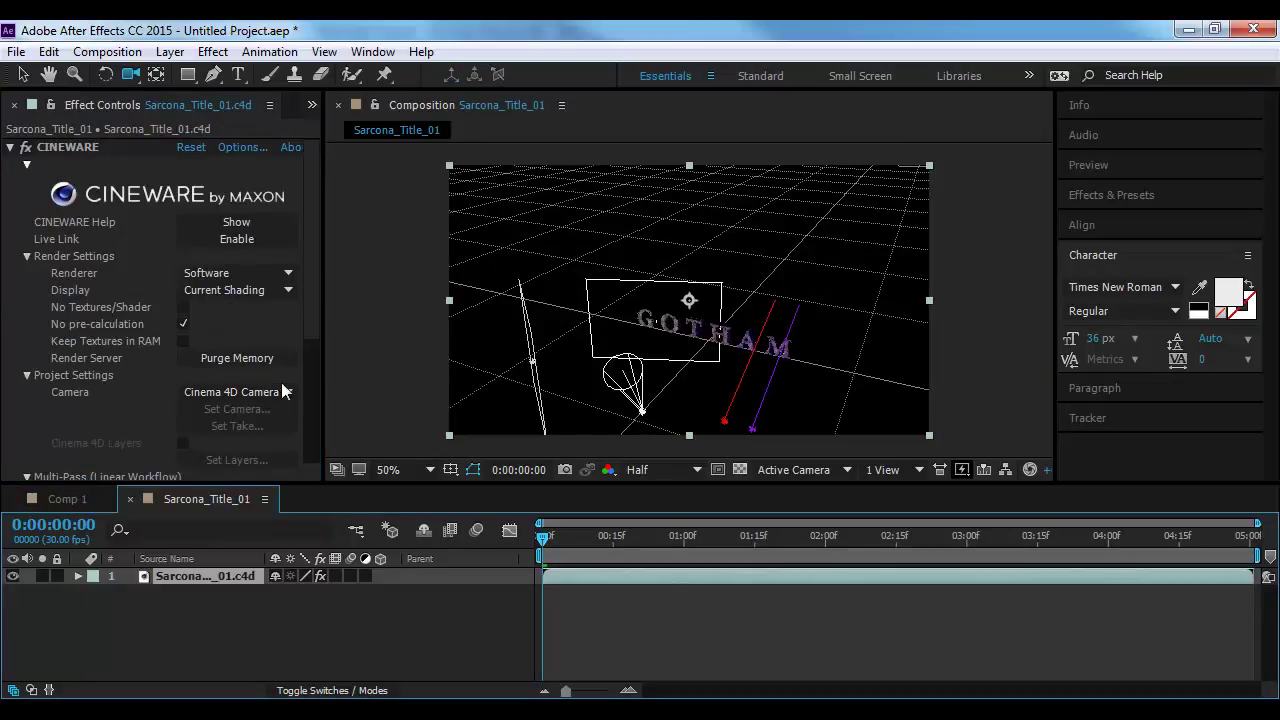
scroll(300, 390, "down", 4)
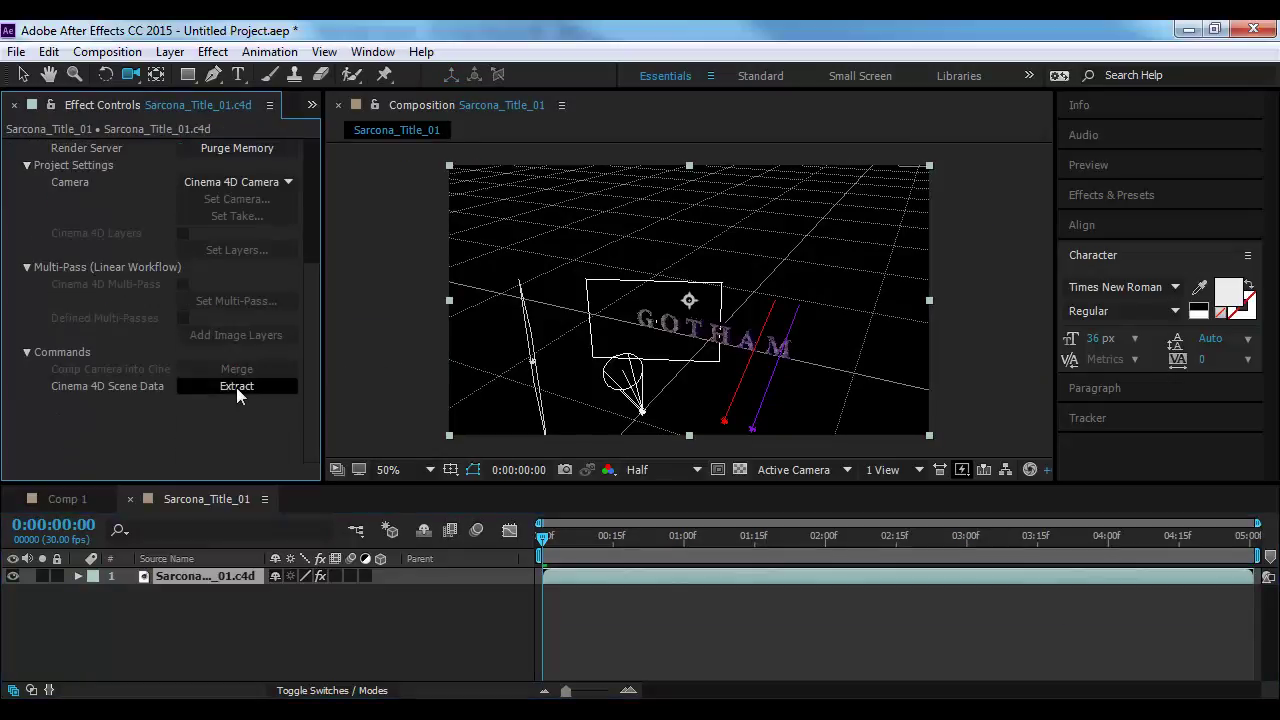
Extract the Cinema 4D camera and lights via CINEWARE, select the camera layer, and return to Comp 1
scroll(236, 387, "up", 1)
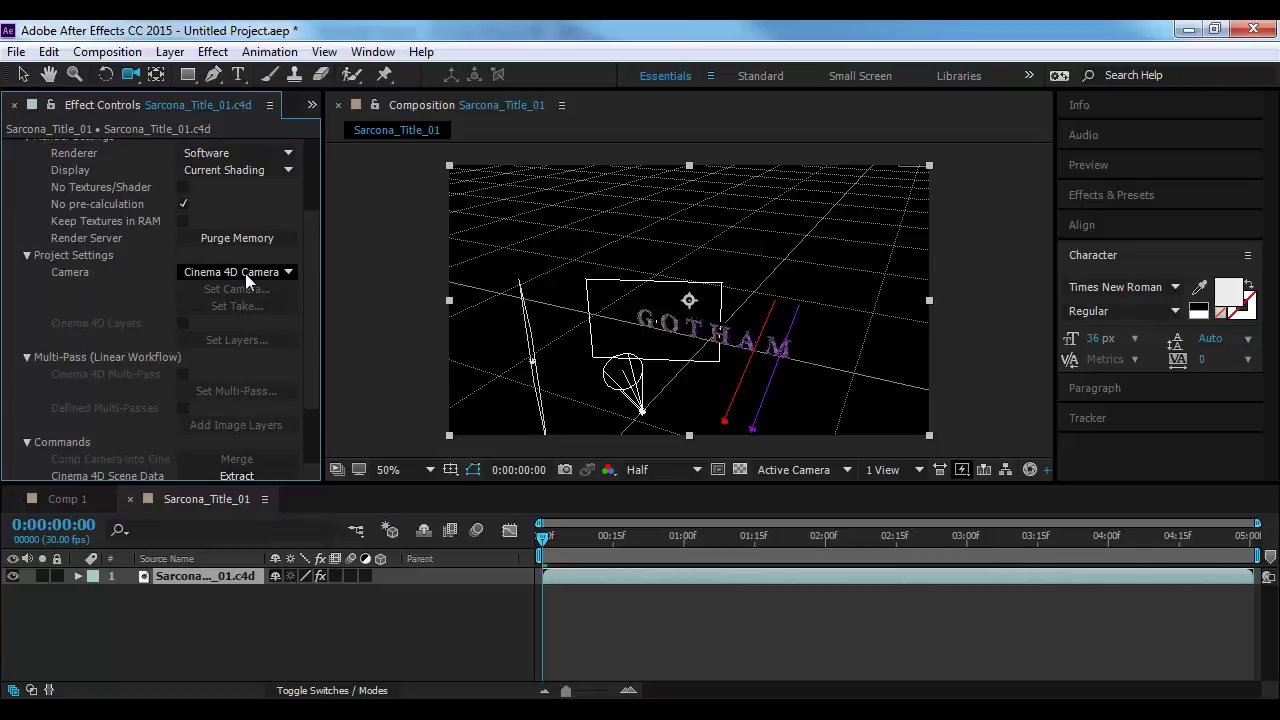
scroll(245, 273, "up", 2)
scroll(245, 283, "up", 2)
scroll(245, 290, "down", 4)
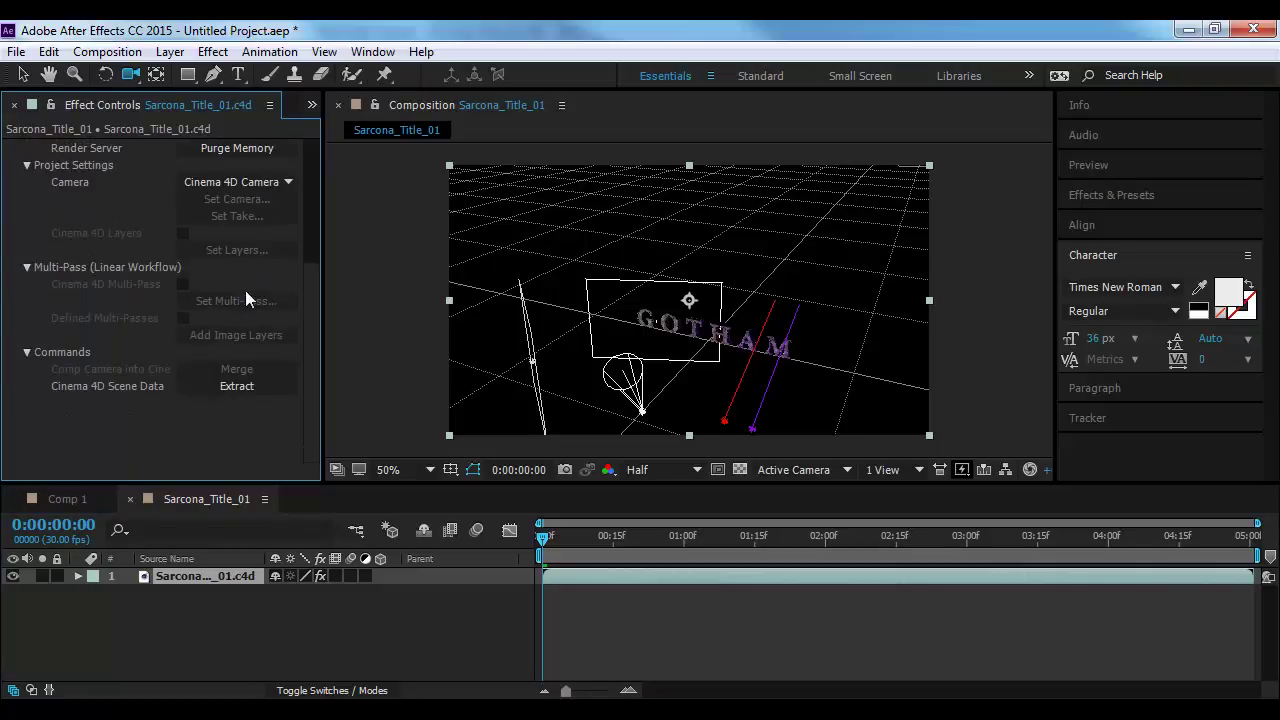
left_click(221, 385)
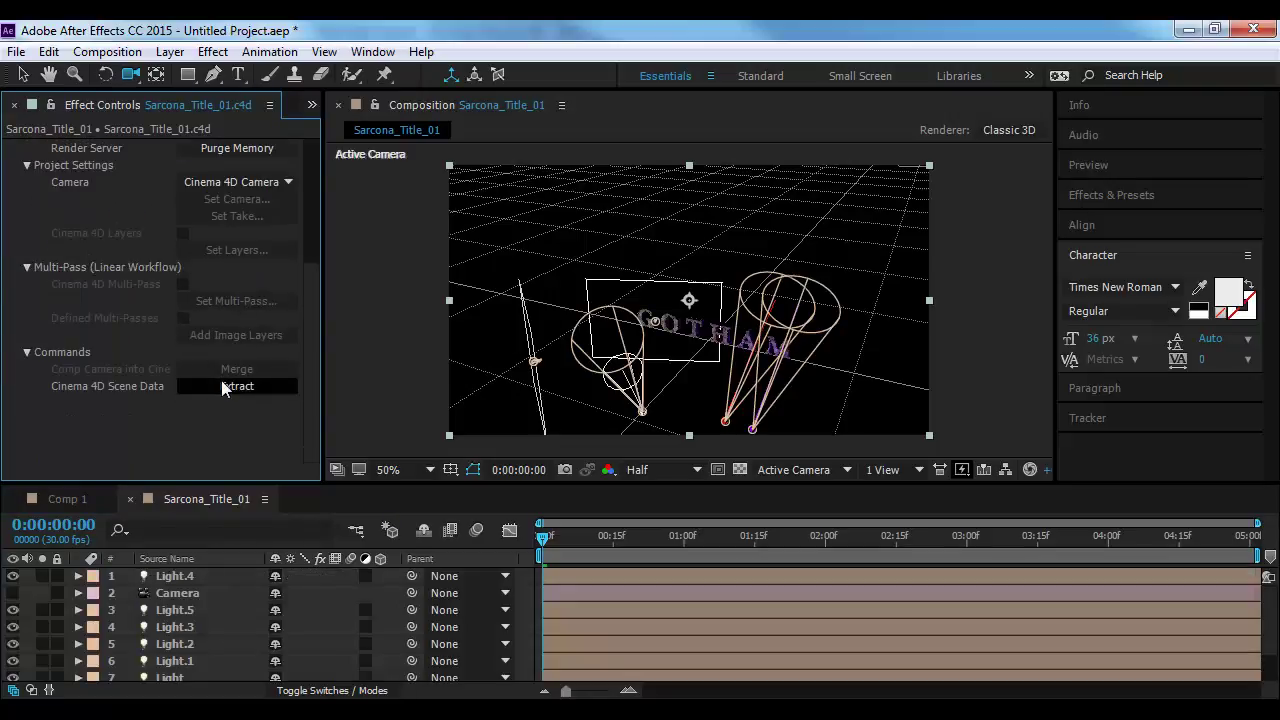
left_click(178, 592)
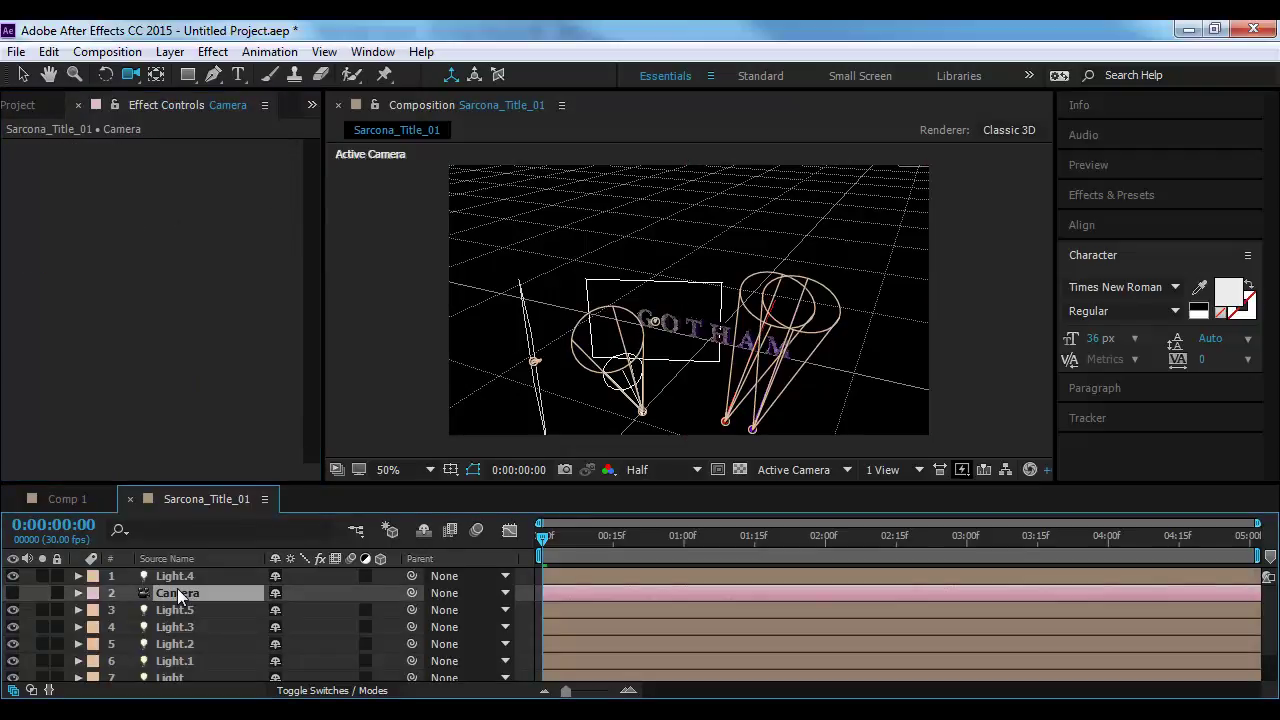
left_click(67, 498)
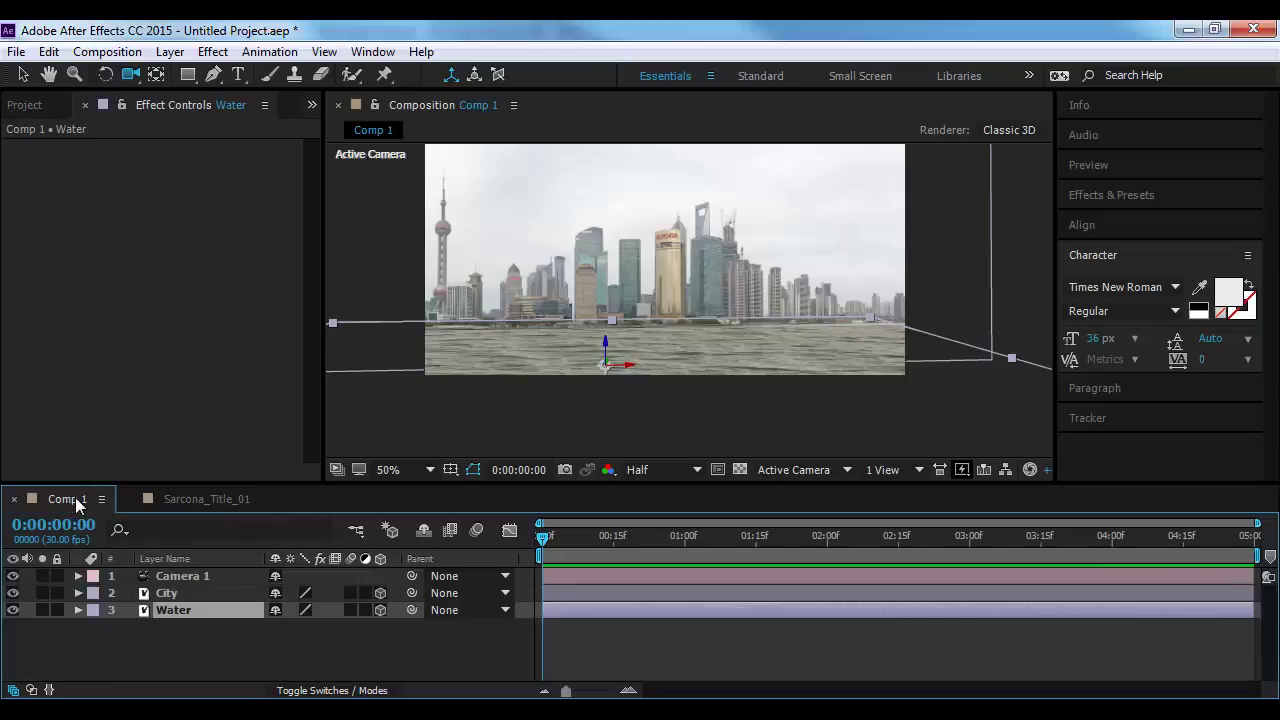
Paste the Cinema 4D camera as Cinema_Cam, view through it, and scrub to 0:00:03:15
key("ctrl+v")
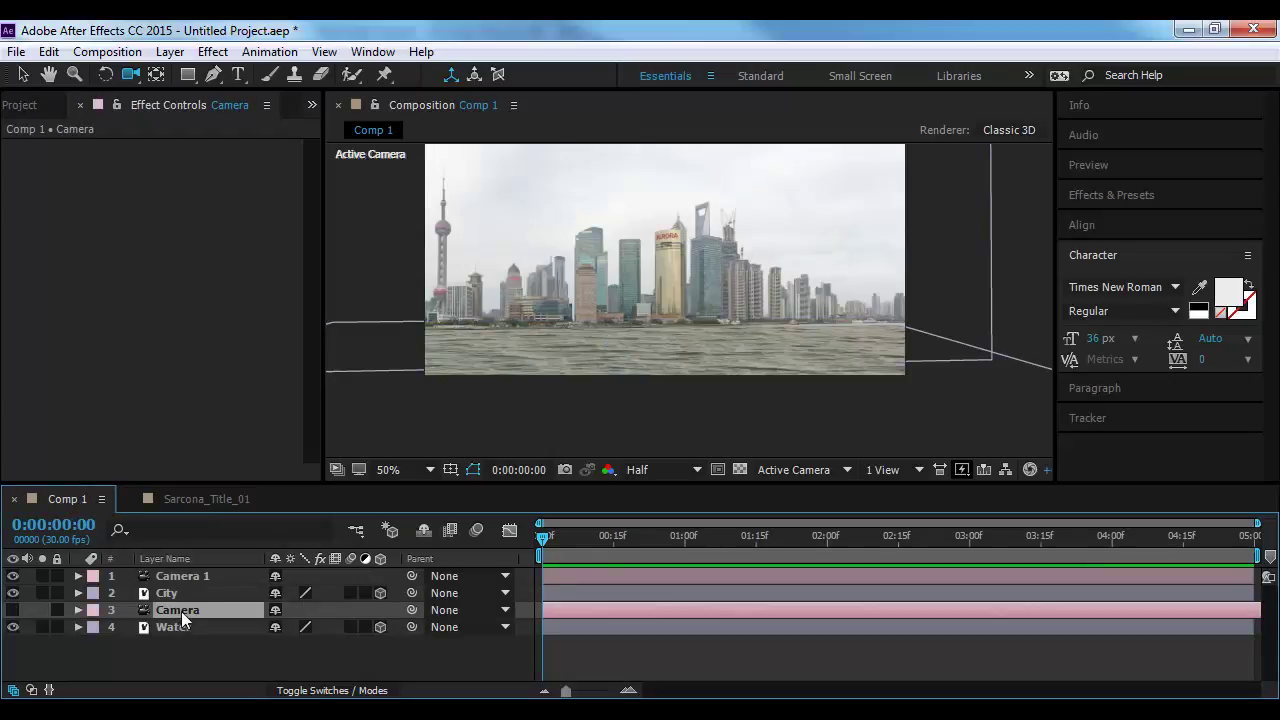
key("Return")
type("Cinema_")
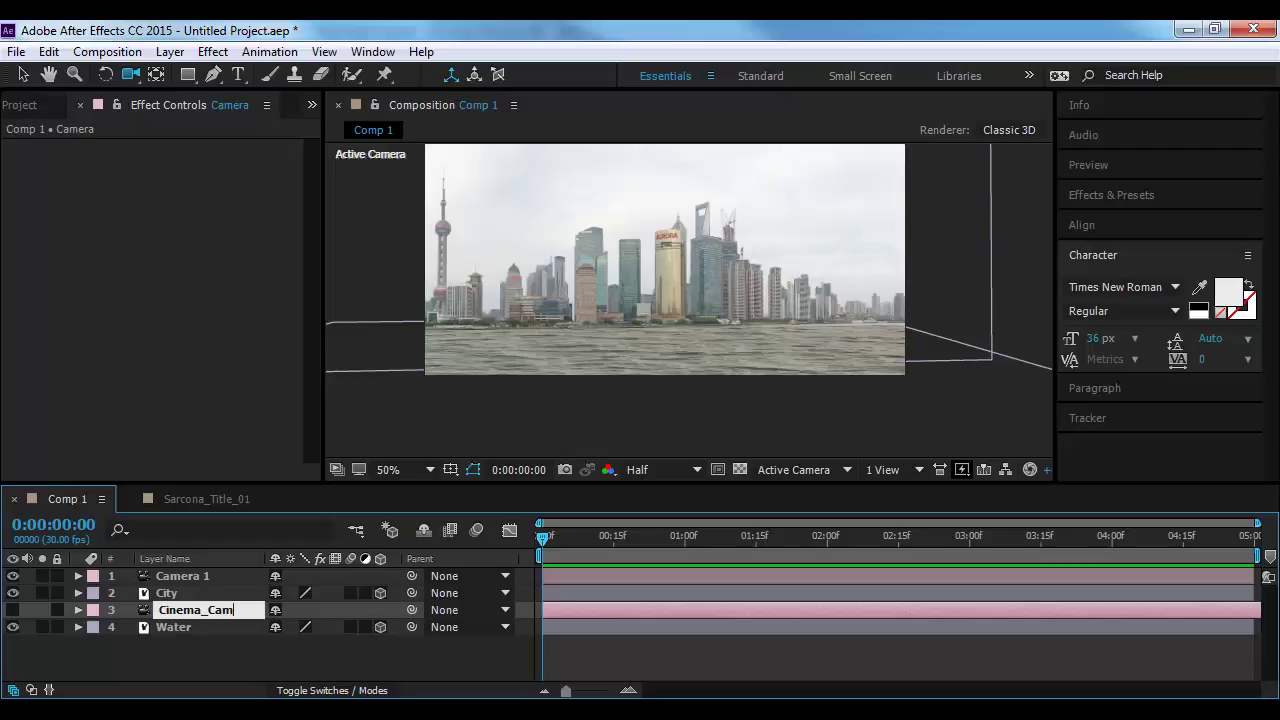
key("Return")
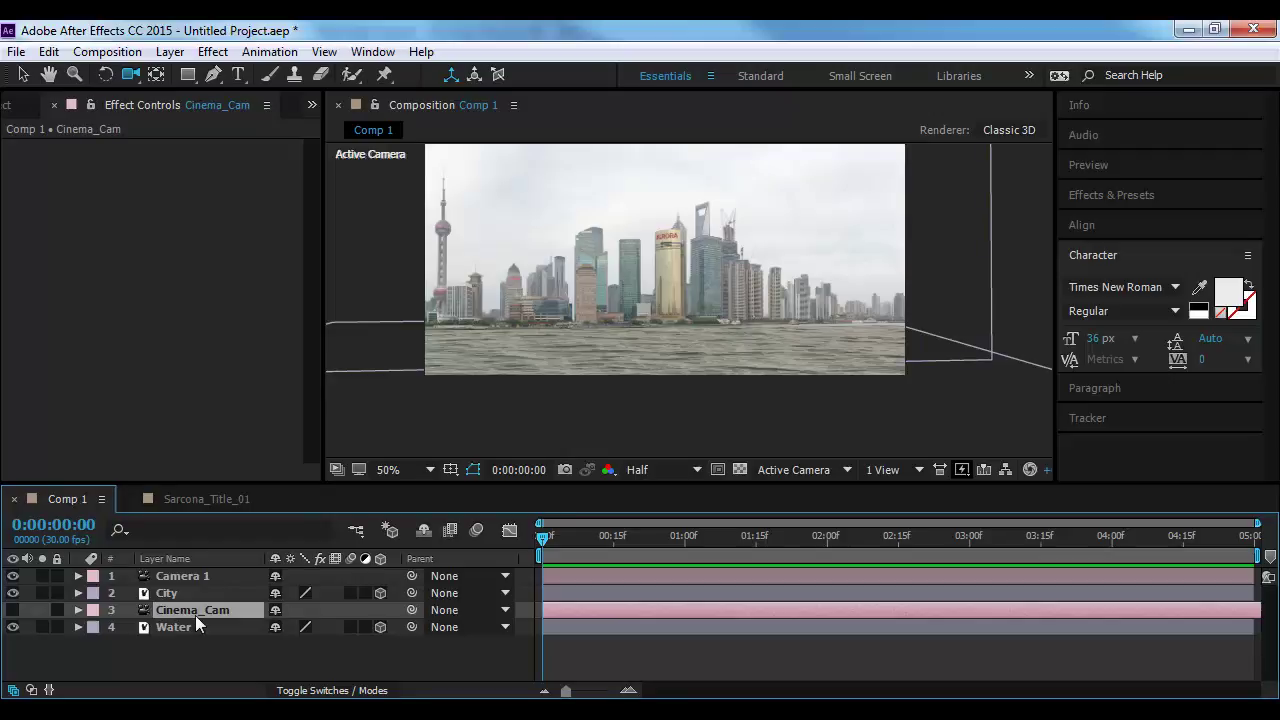
left_click(816, 469)
left_click(821, 231)
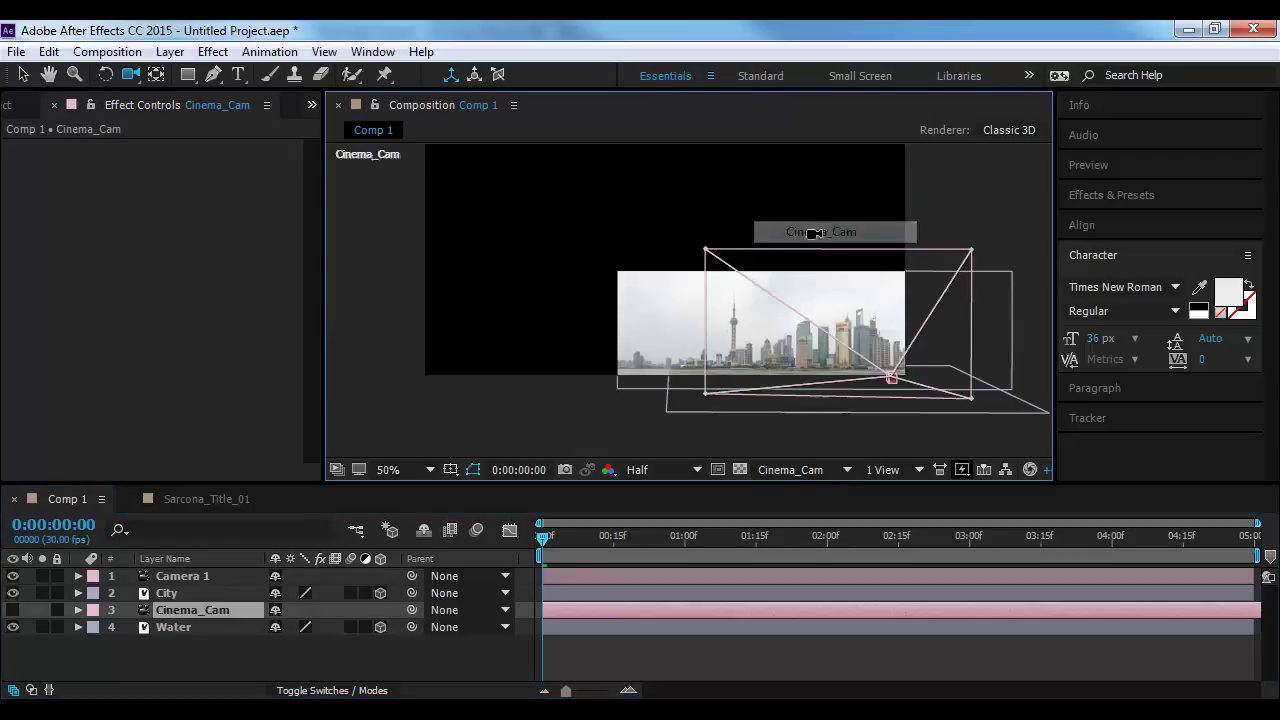
left_click_drag(542, 537, 1057, 553)
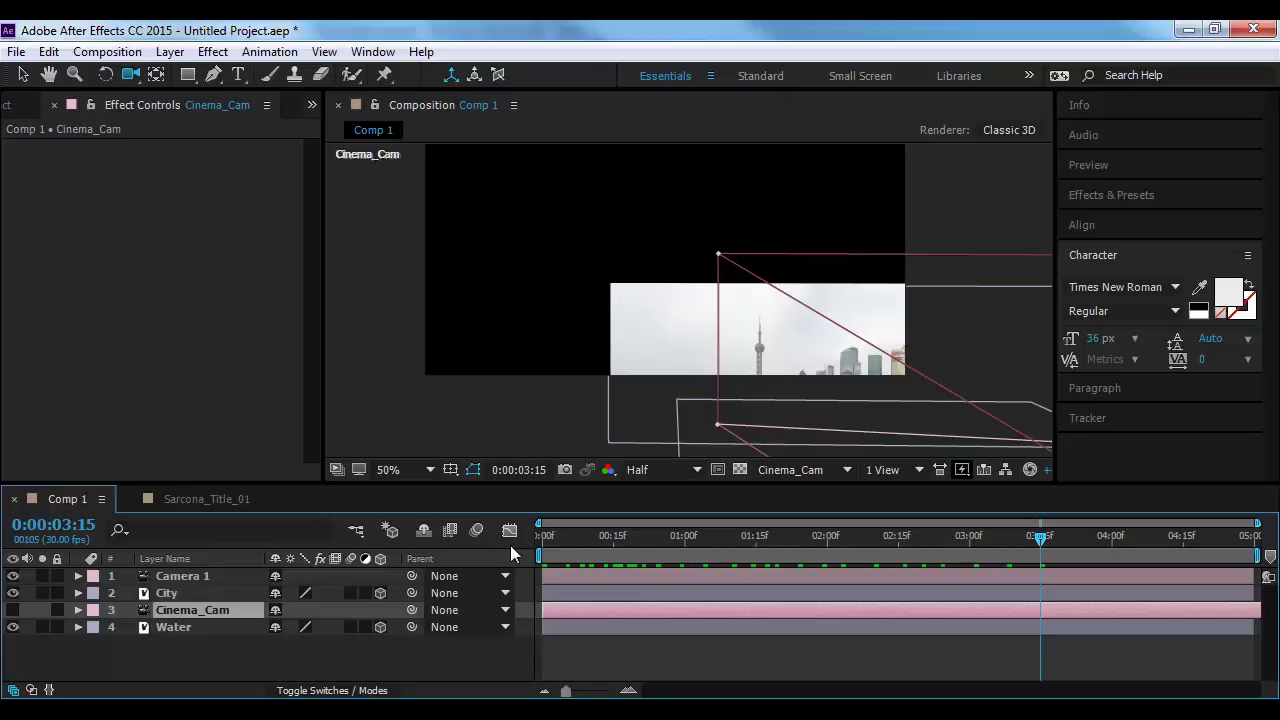
At the comp start, slide both the City skyline and the Water plane to the left
key("Home")
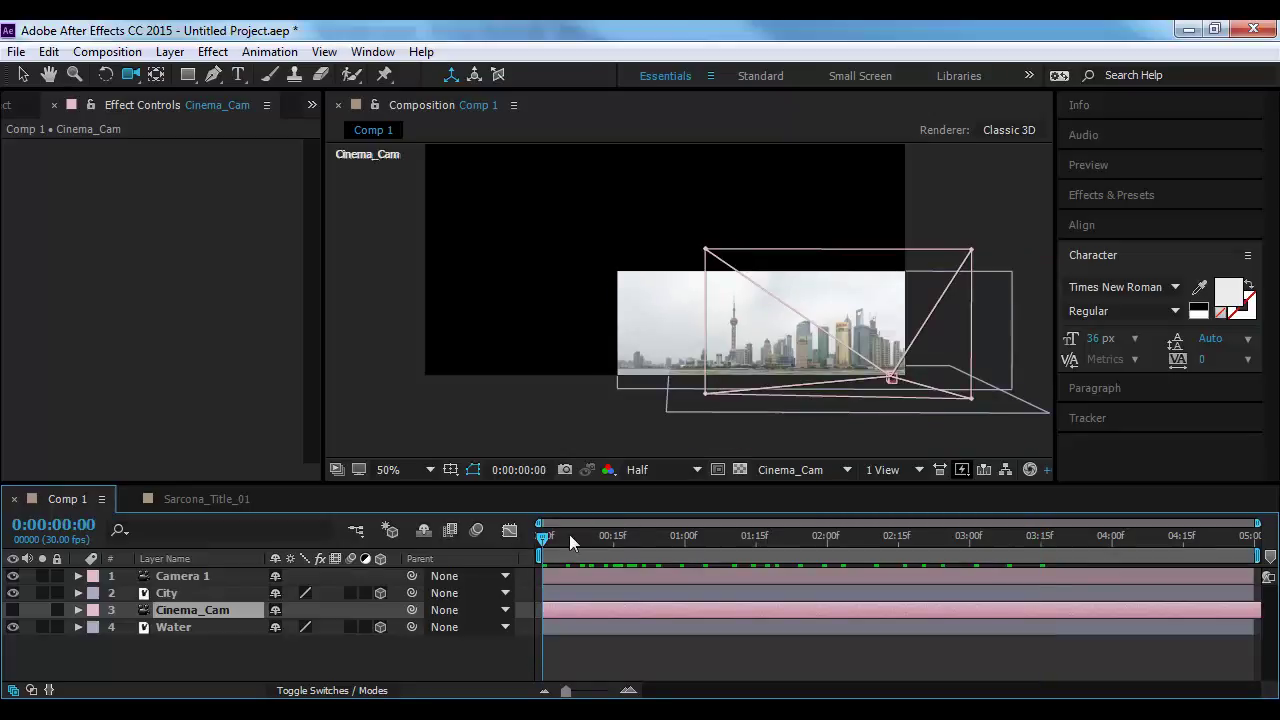
left_click(170, 593)
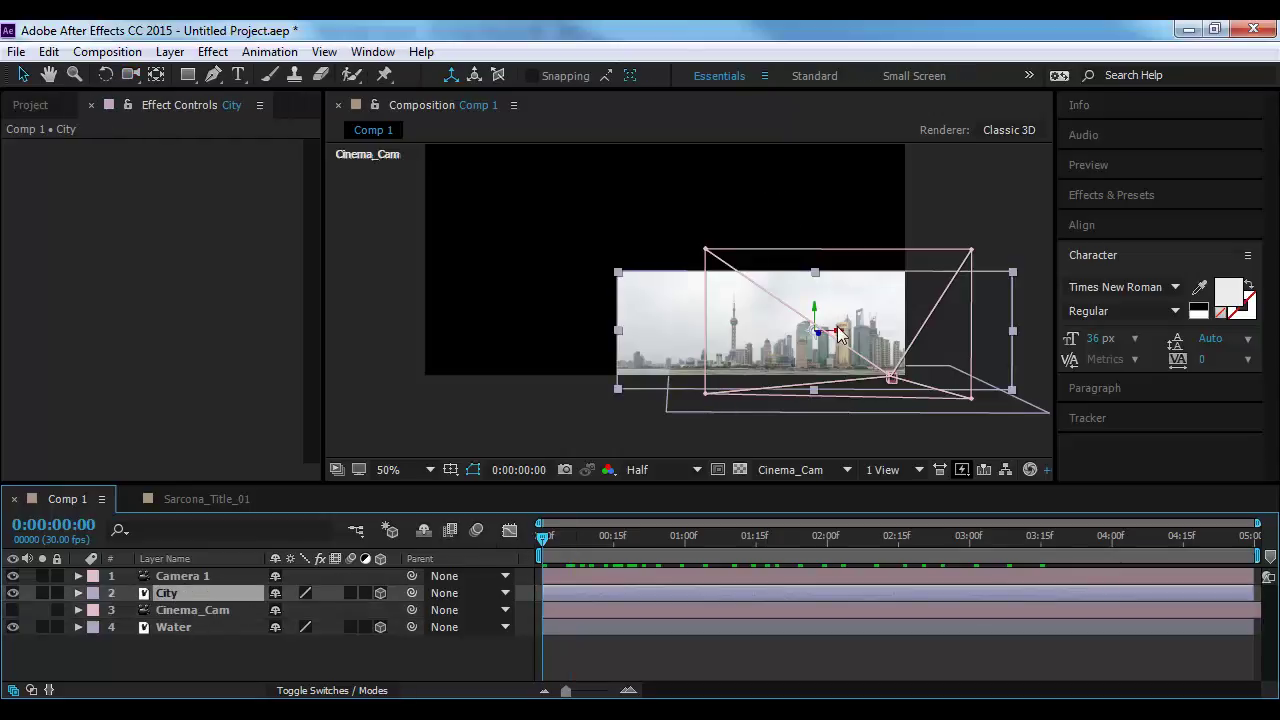
left_click_drag(840, 331, 666, 165)
left_click(196, 622)
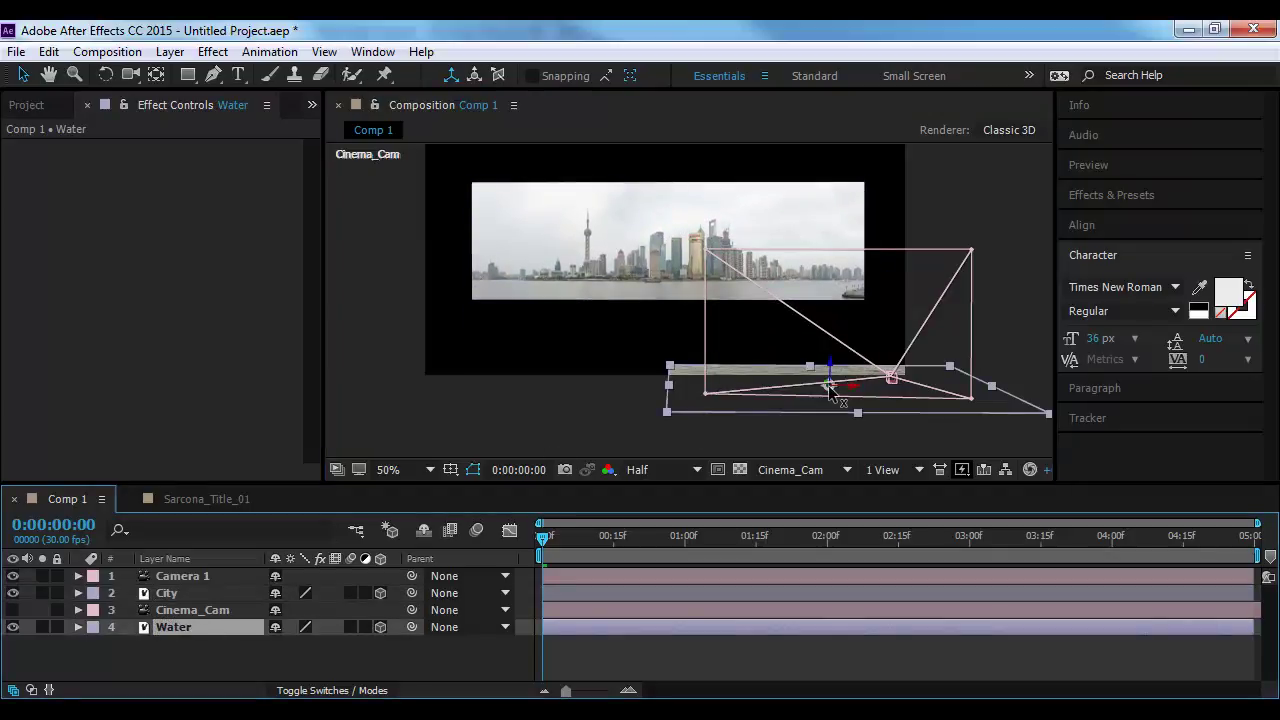
left_click_drag(830, 392, 695, 239)
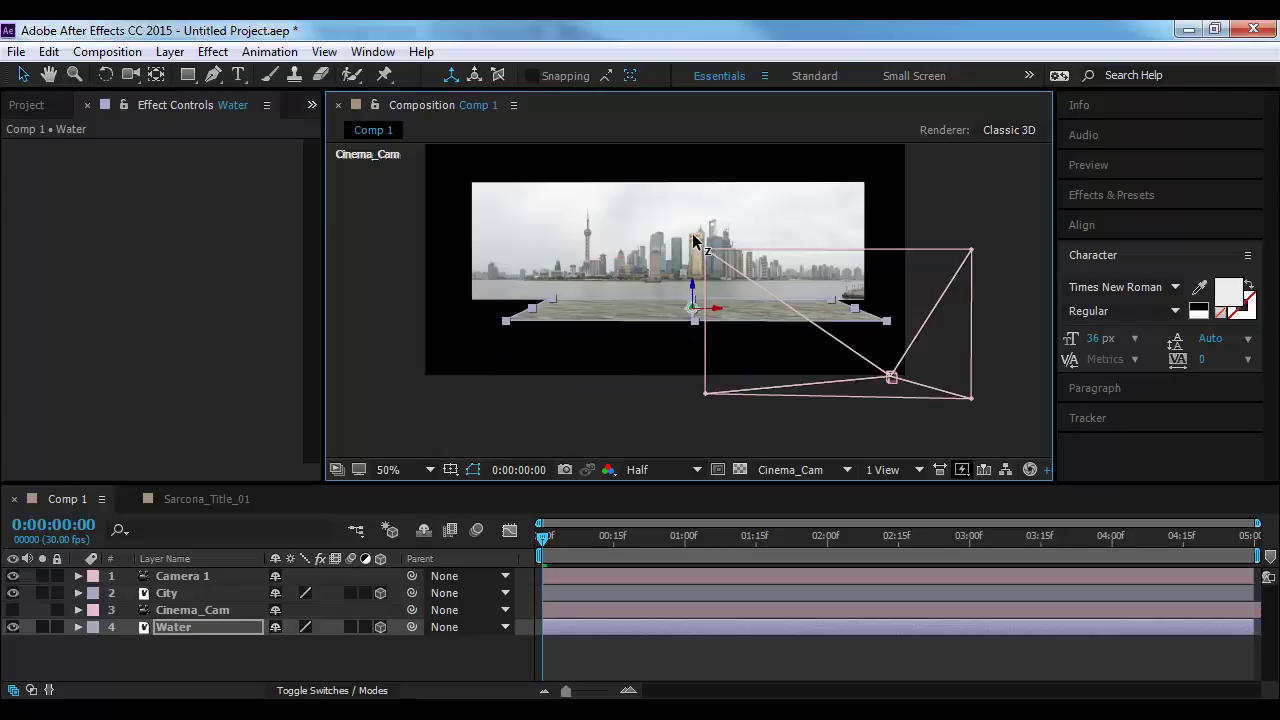
Scale the City layer to 114.5% and raise it to reveal the ground
left_click(184, 594)
key("s")
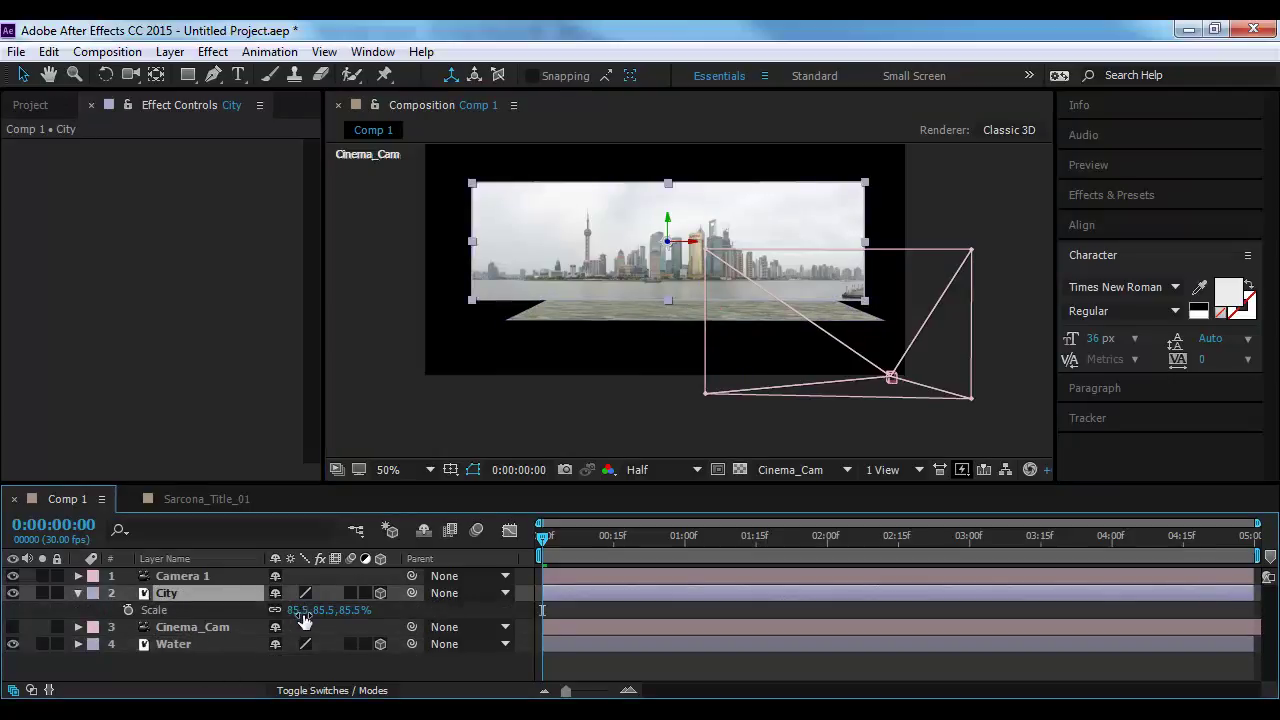
left_click_drag(300, 610, 348, 612)
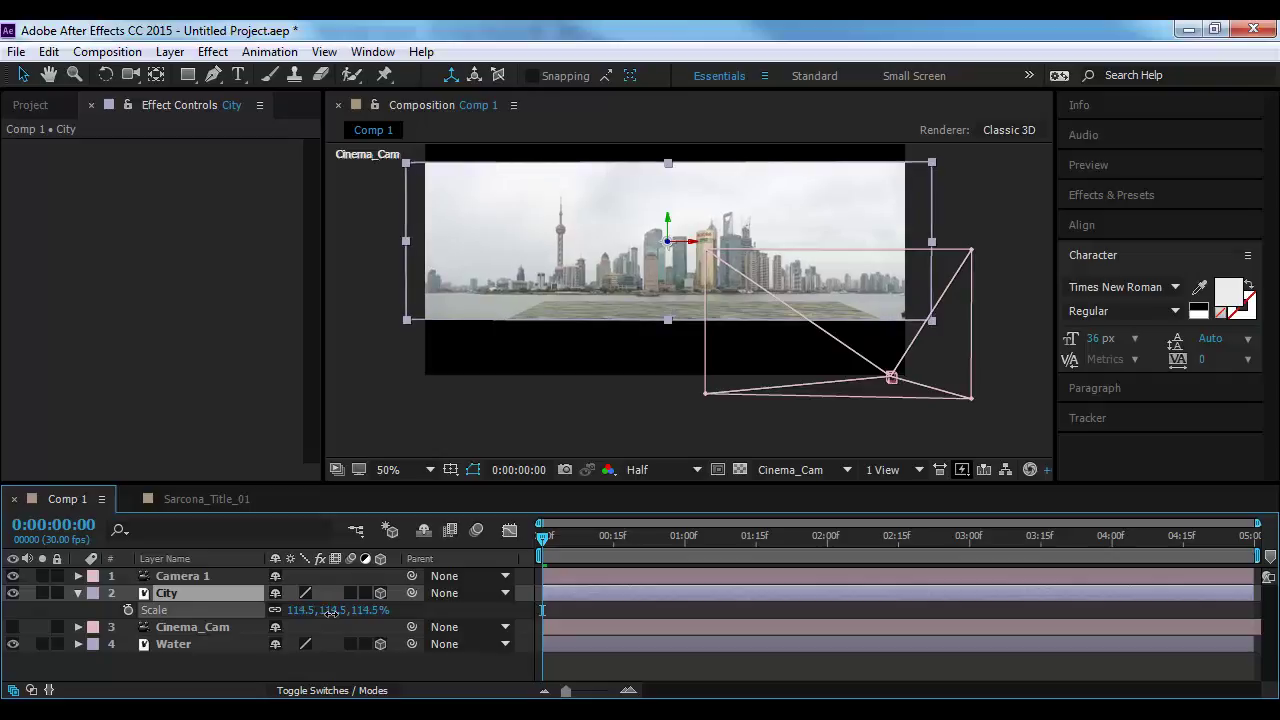
key("space")
left_click_drag(678, 278, 691, 317)
left_click_drag(677, 263, 676, 190)
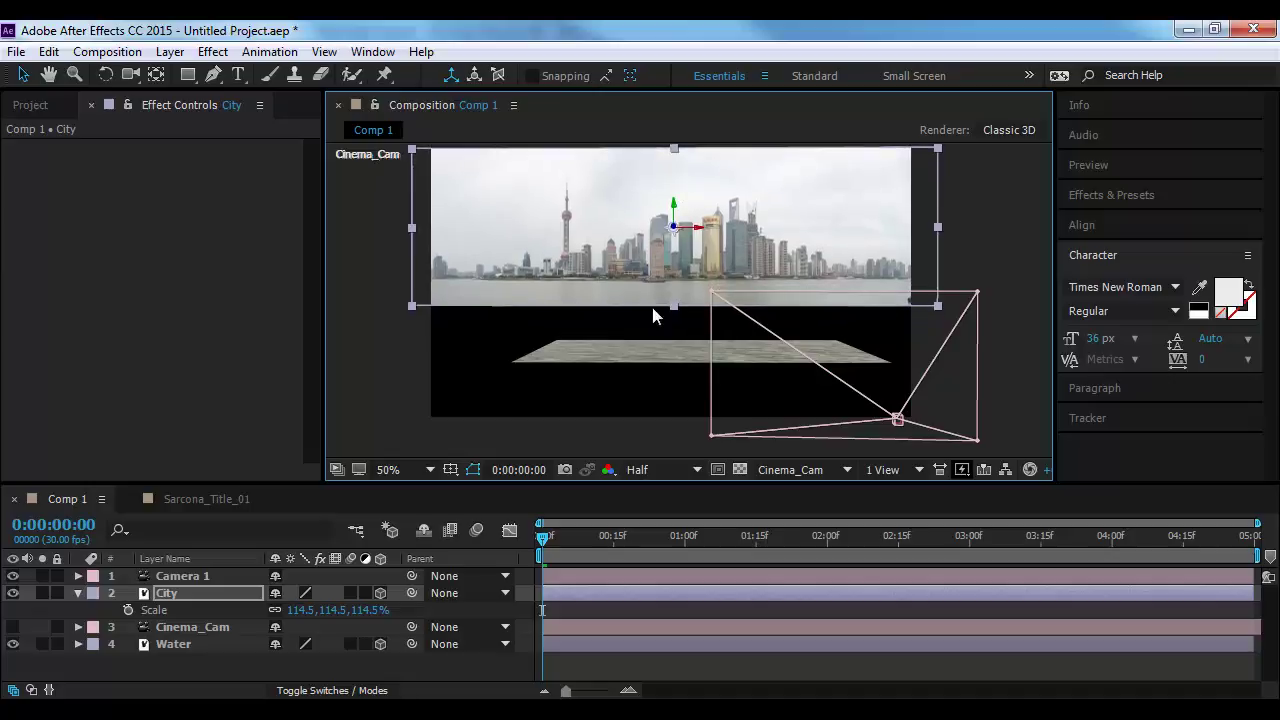
Tilt the Water plane to -84° X Rotation and widen it under the skyline
left_click(638, 360)
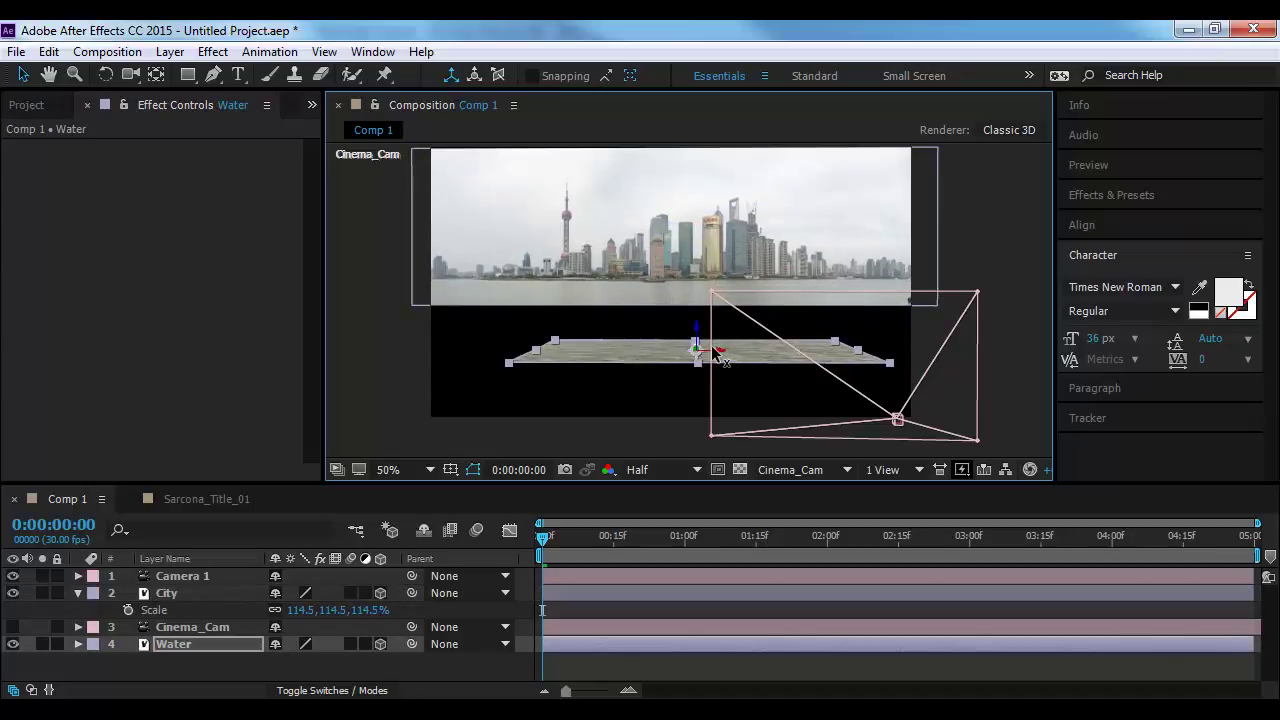
left_click_drag(700, 349, 643, 368)
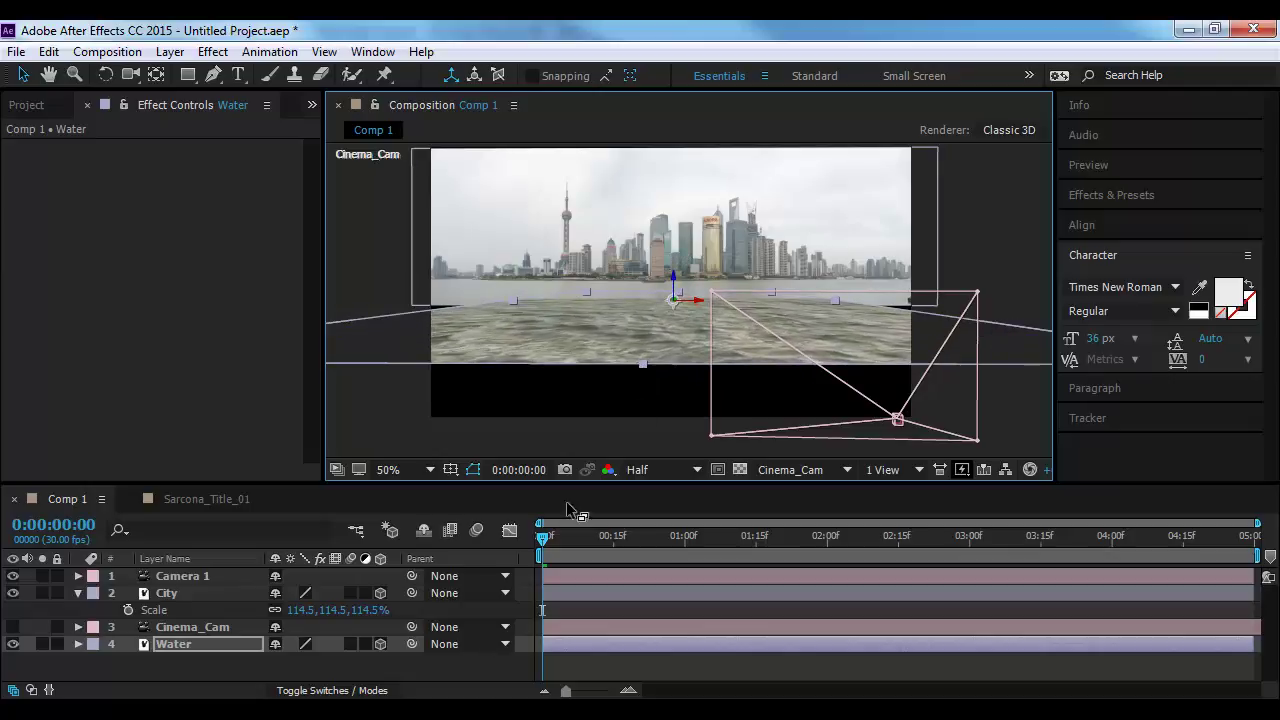
key("r")
mouse_move(307, 642)
left_mouse_down()
mouse_move(360, 639)
mouse_move(320, 637)
left_mouse_up()
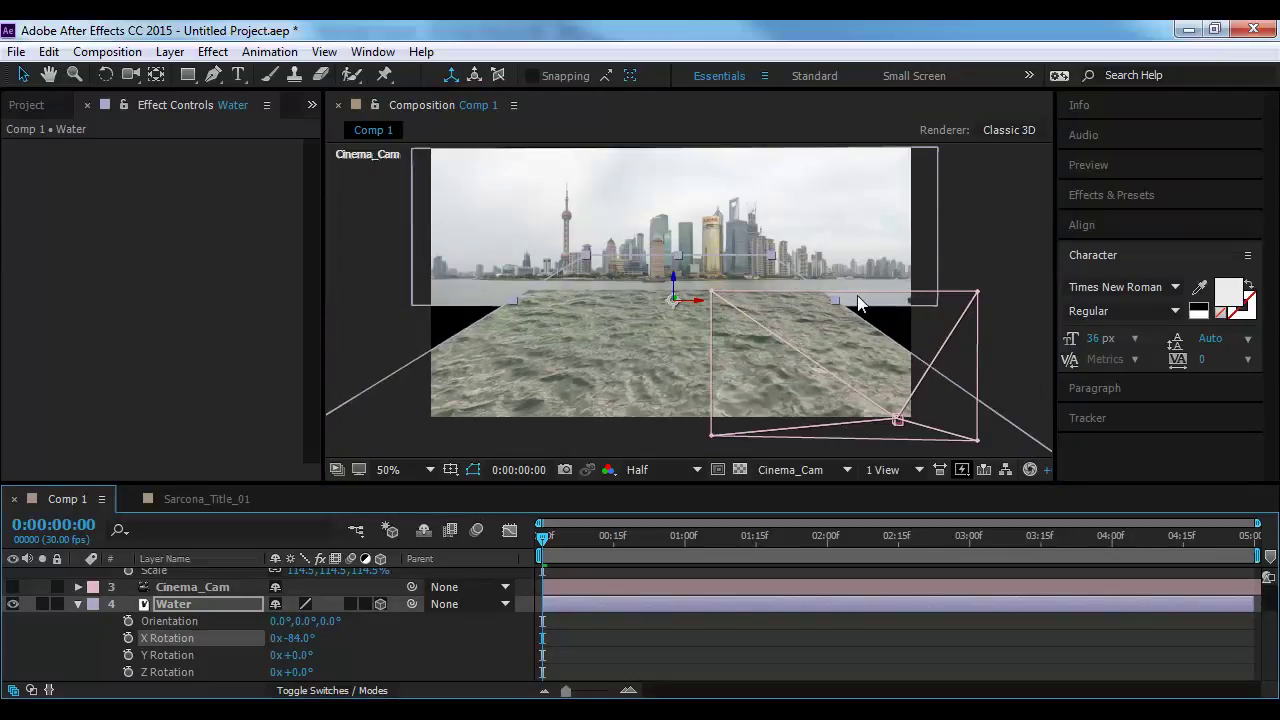
left_click_drag(835, 300, 976, 301)
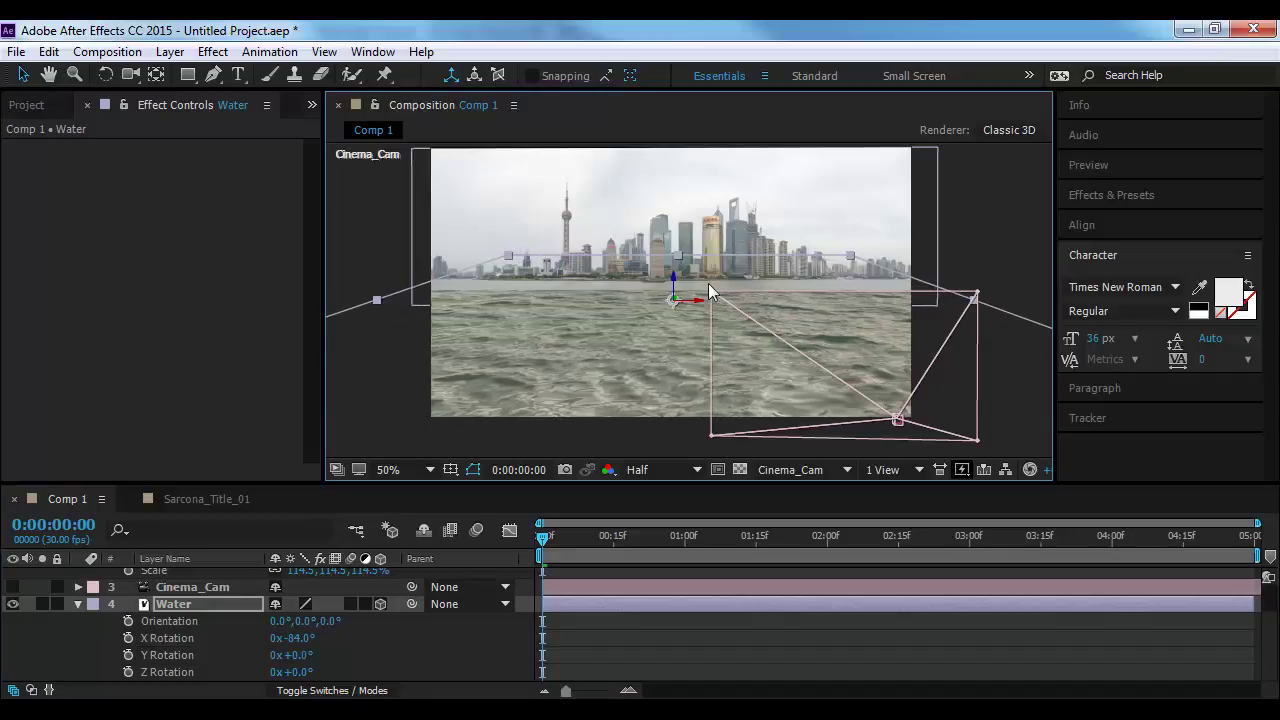
left_click_drag(667, 275, 671, 276)
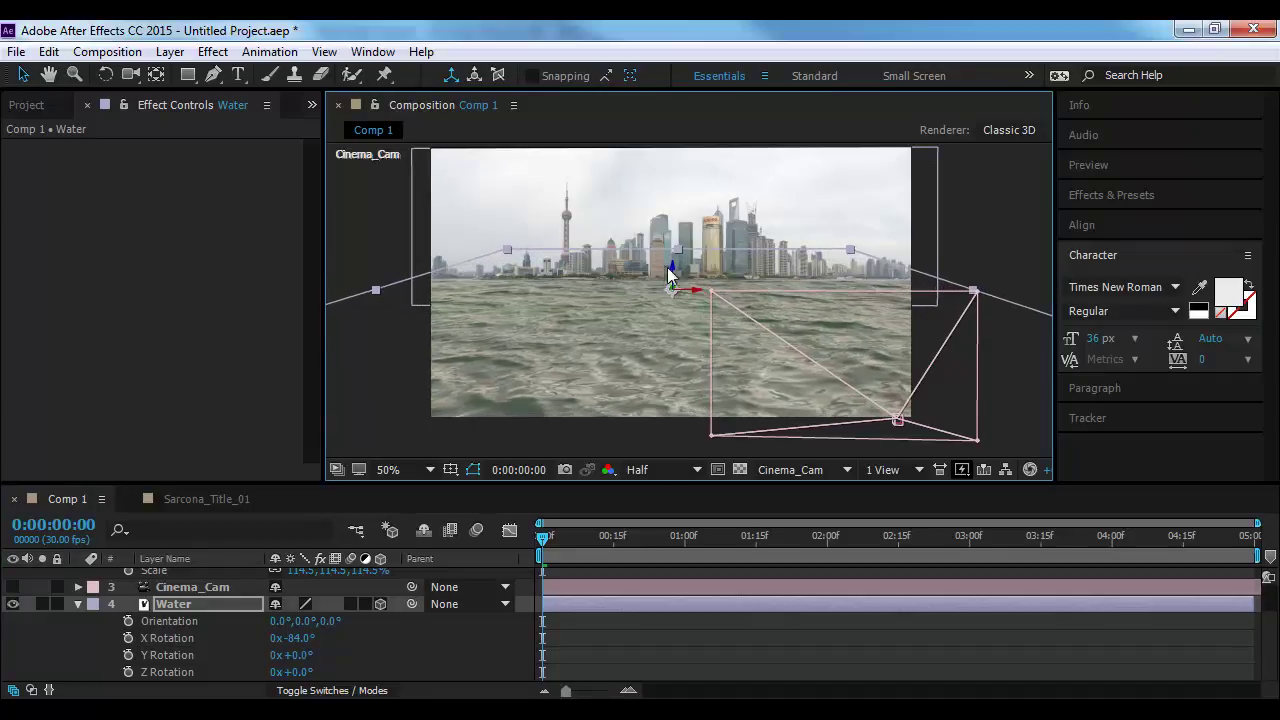
left_click(1008, 258)
left_click_drag(543, 552, 1031, 553)
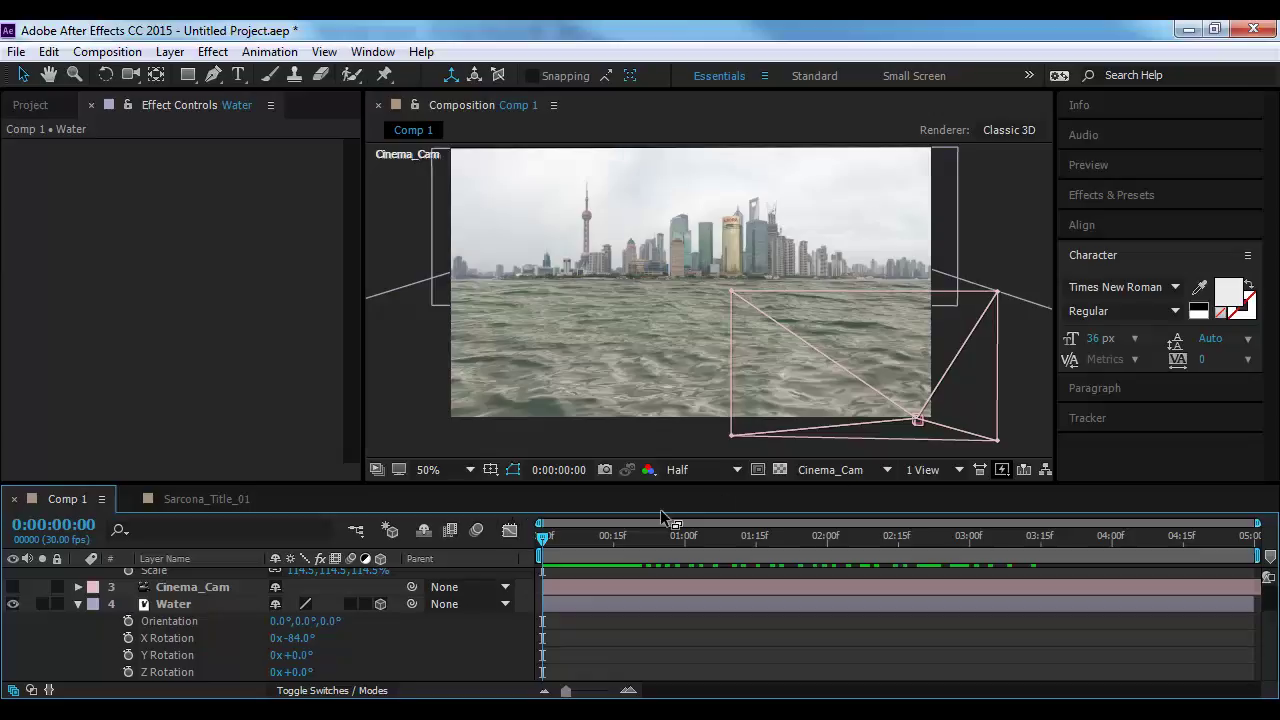
left_click_drag(558, 542, 651, 569)
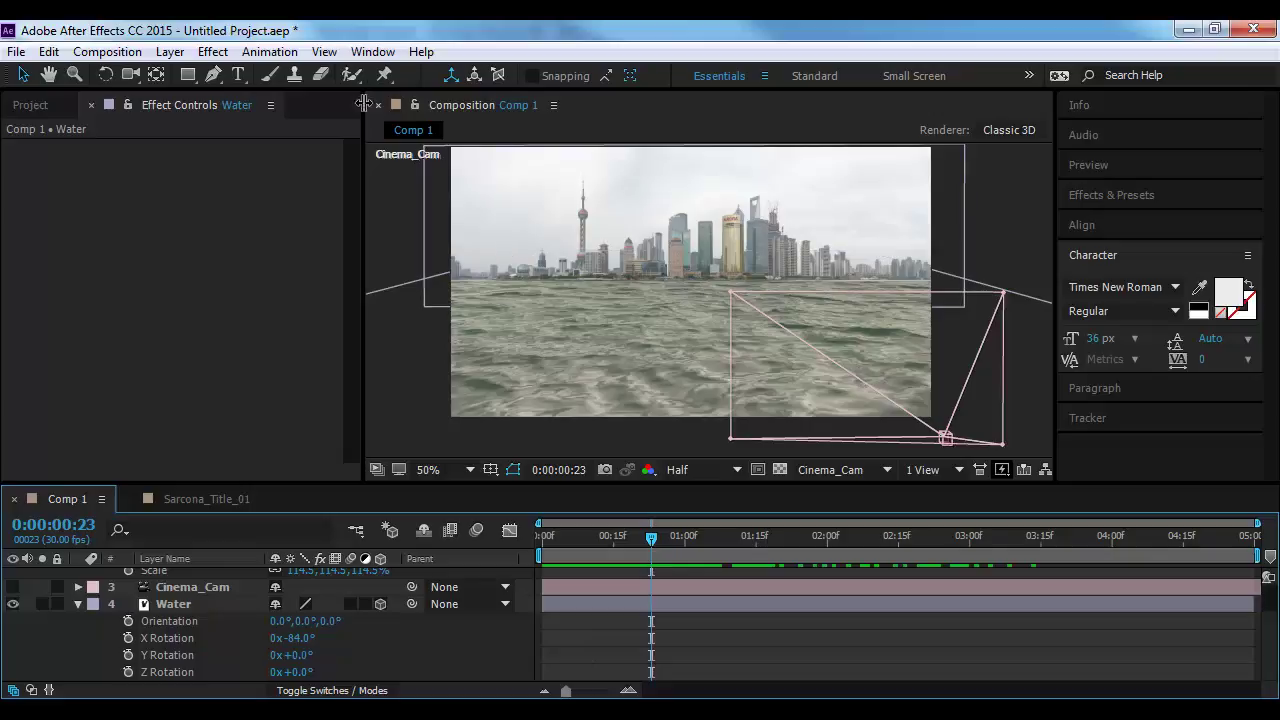
Apply Distort > Turbulent Displace to the selected Water layer
left_click(213, 51)
left_click(150, 608)
left_click(150, 608)
left_click(213, 51)
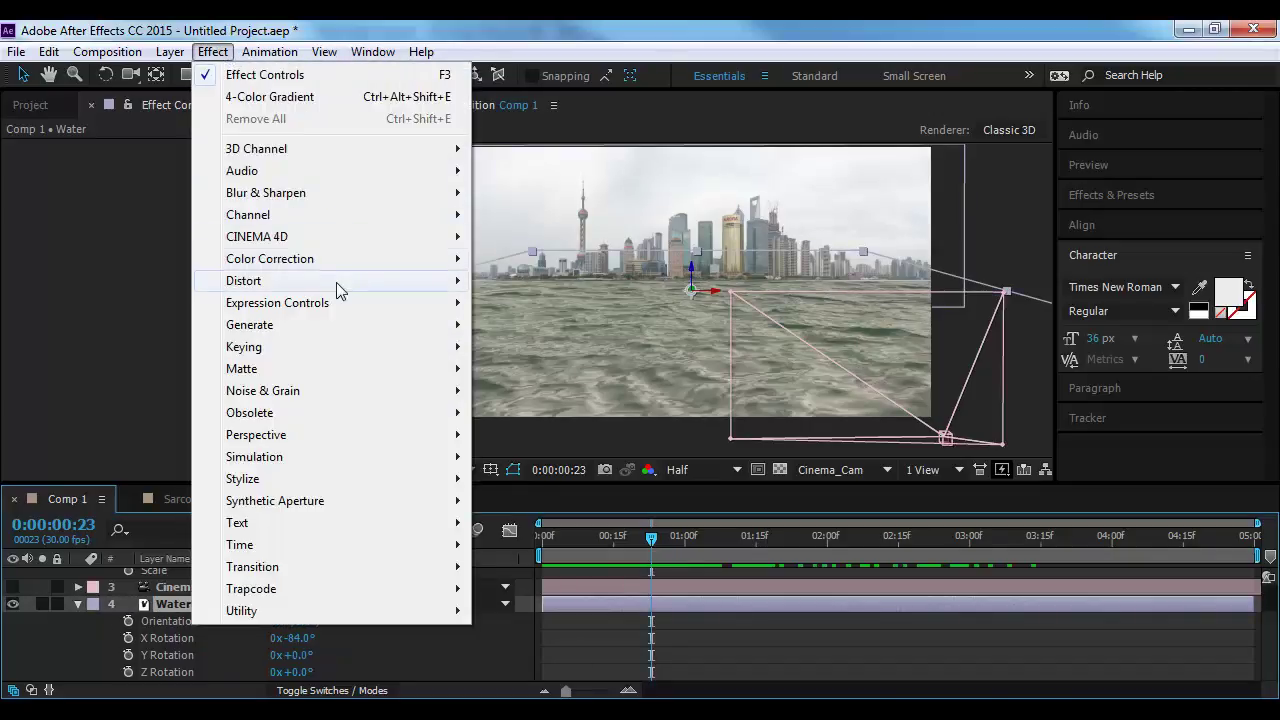
mouse_move(336, 283)
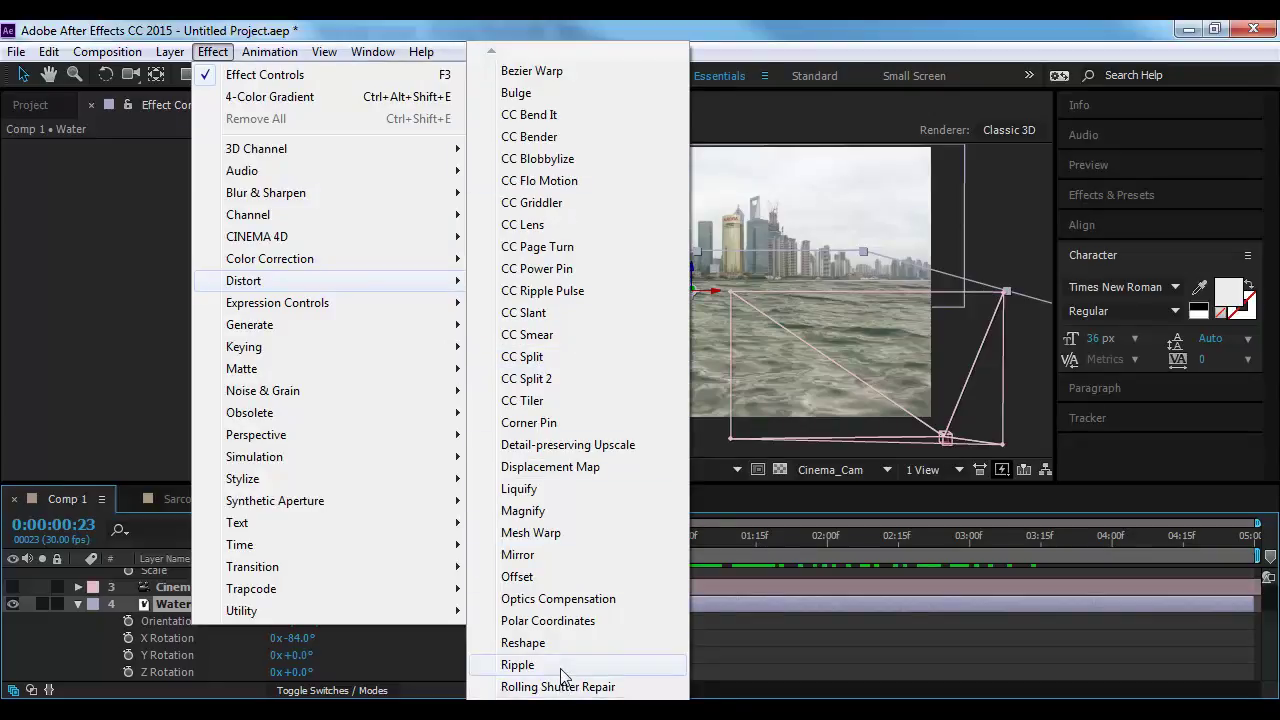
mouse_move(578, 706)
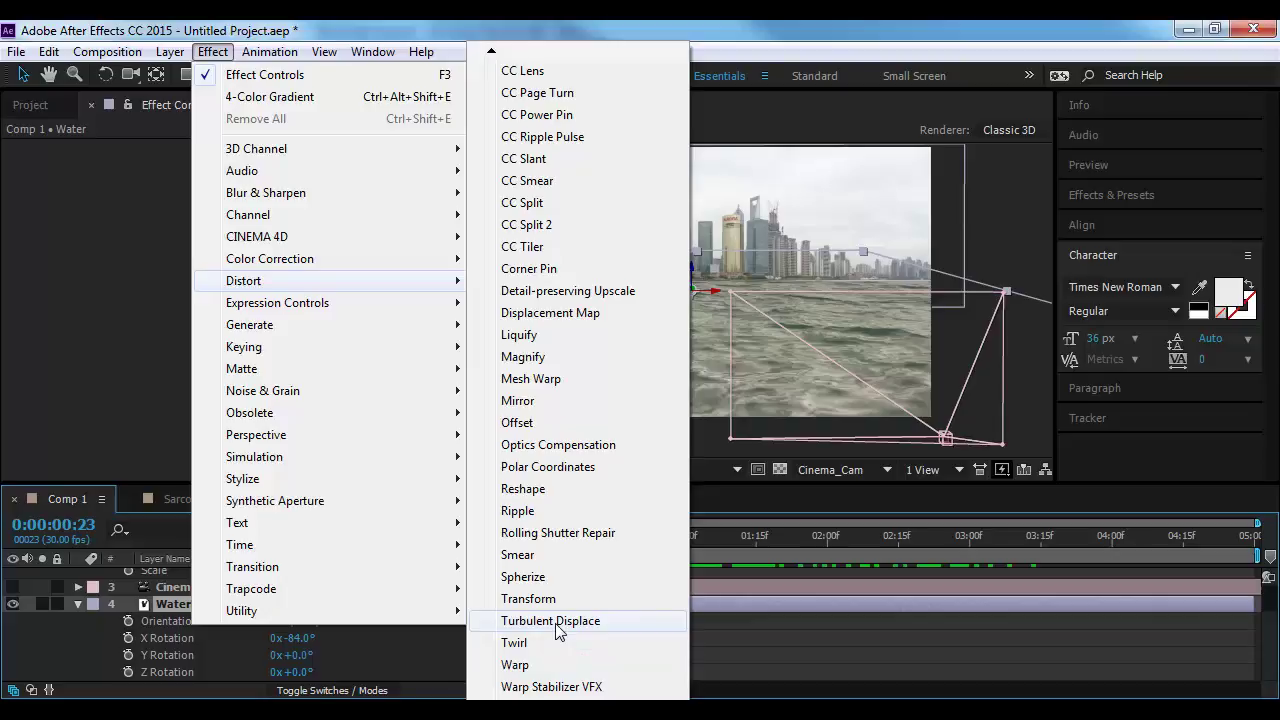
left_click(556, 624)
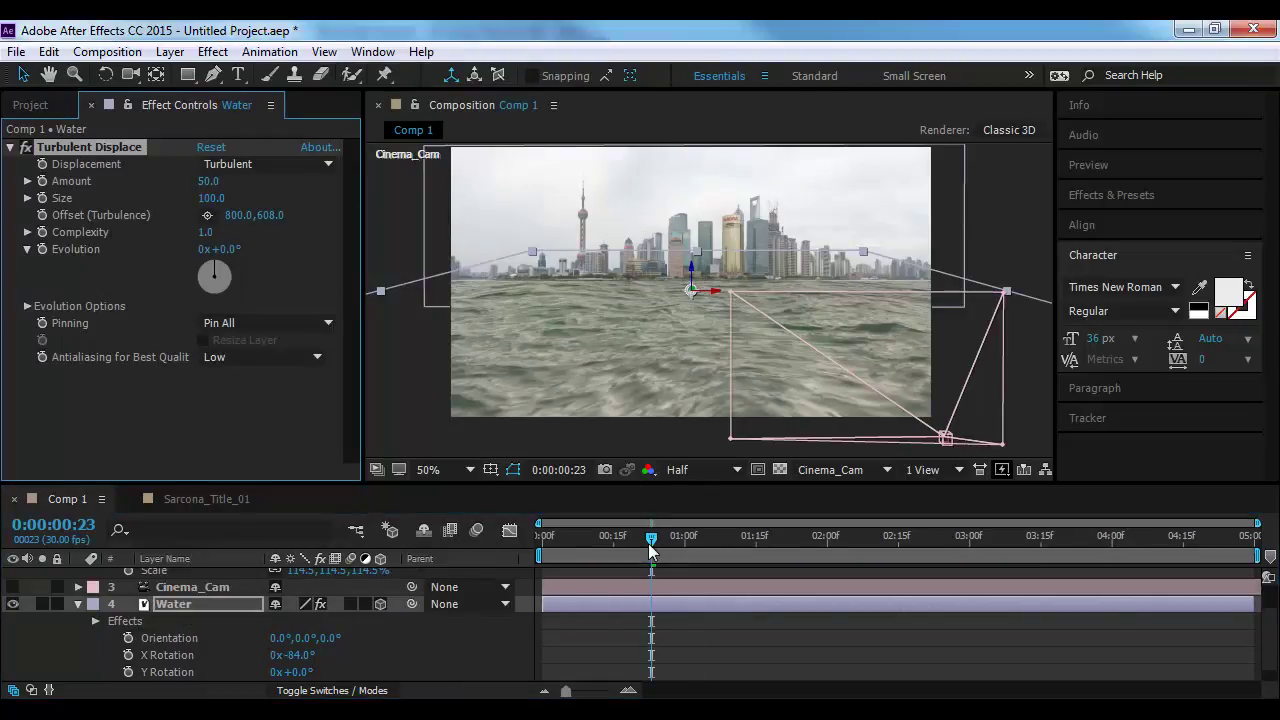
Try Evolution values and set a starting Evolution keyframe at 0:00
left_click_drag(650, 551, 580, 545)
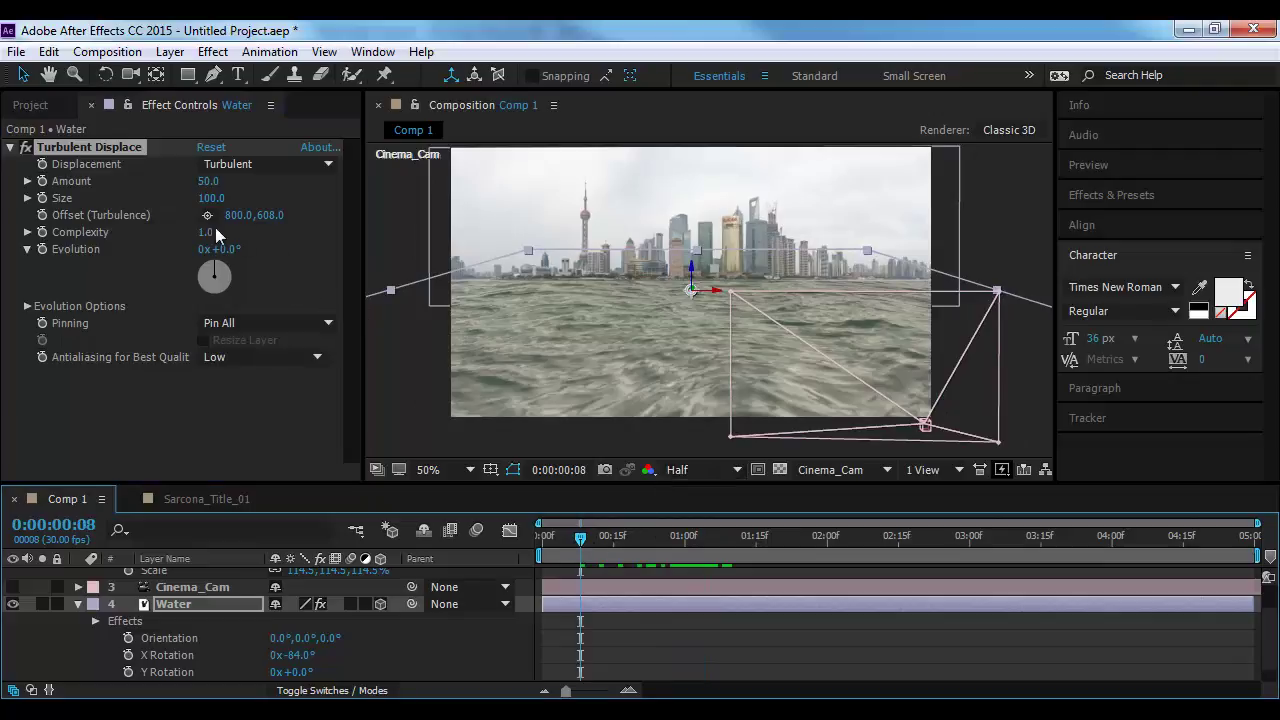
left_click_drag(216, 249, 477, 383)
left_click_drag(580, 537, 529, 539)
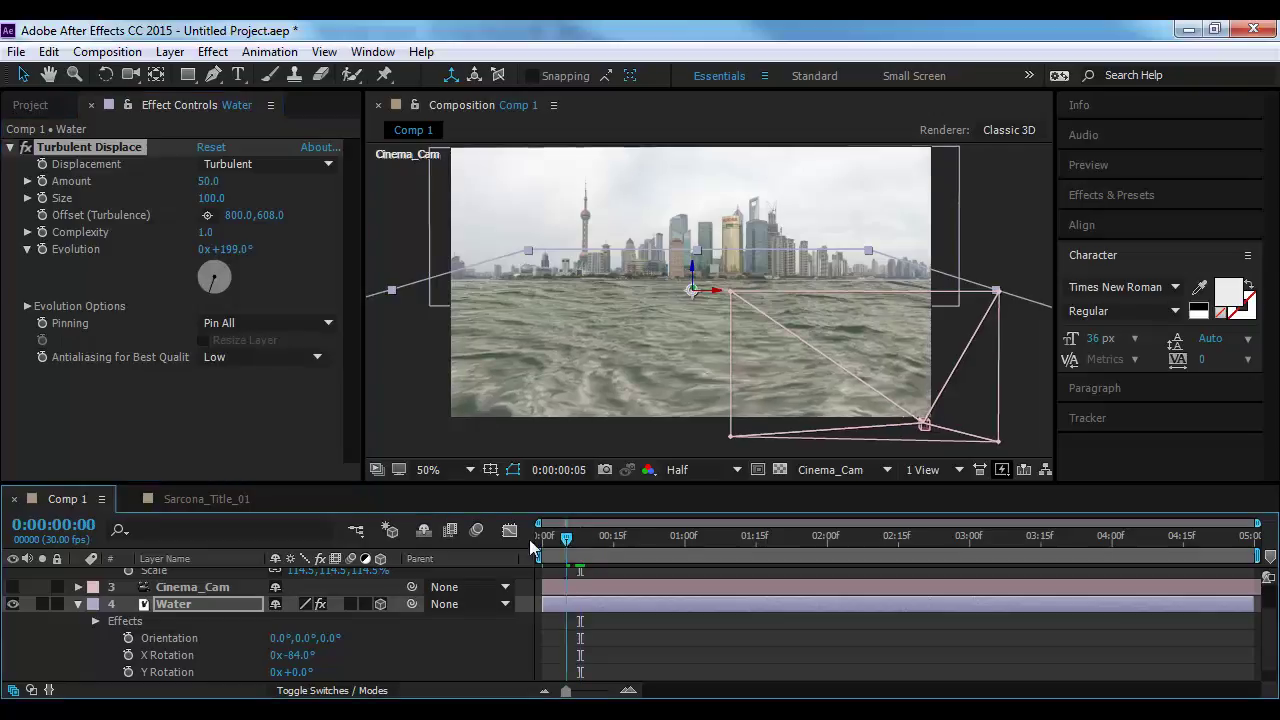
left_click(42, 249)
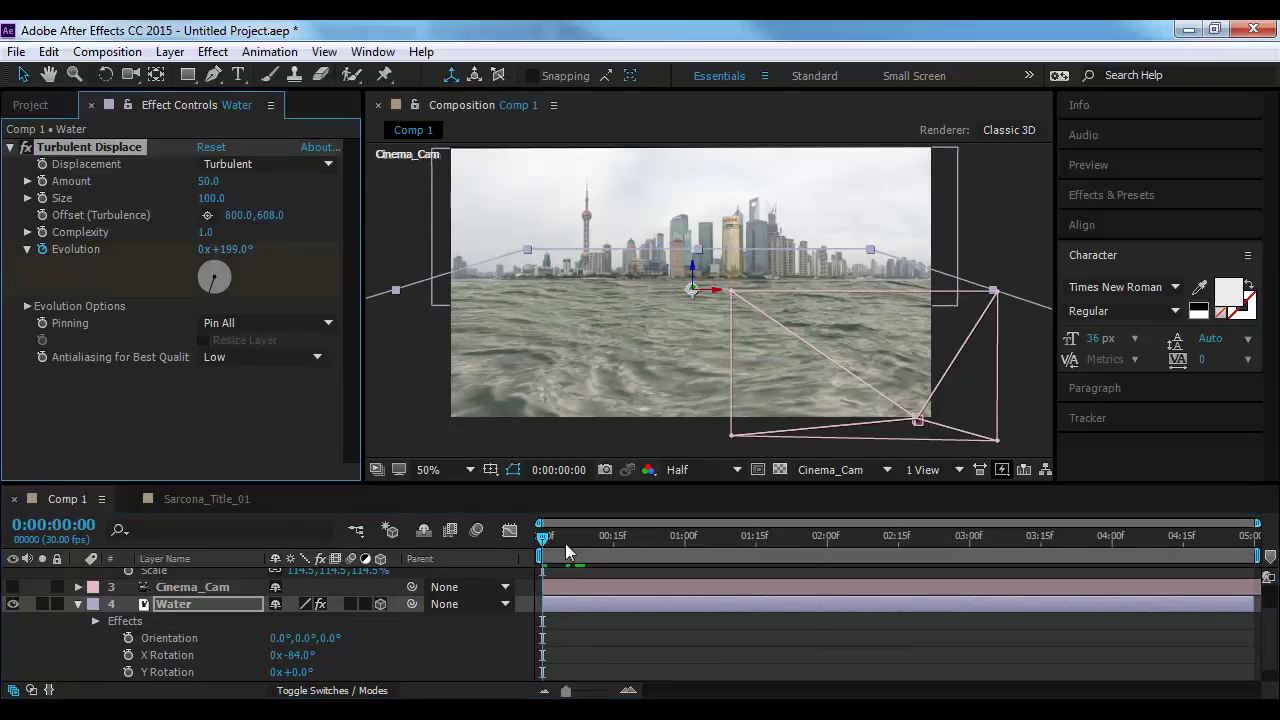
left_click_drag(565, 543, 1055, 540)
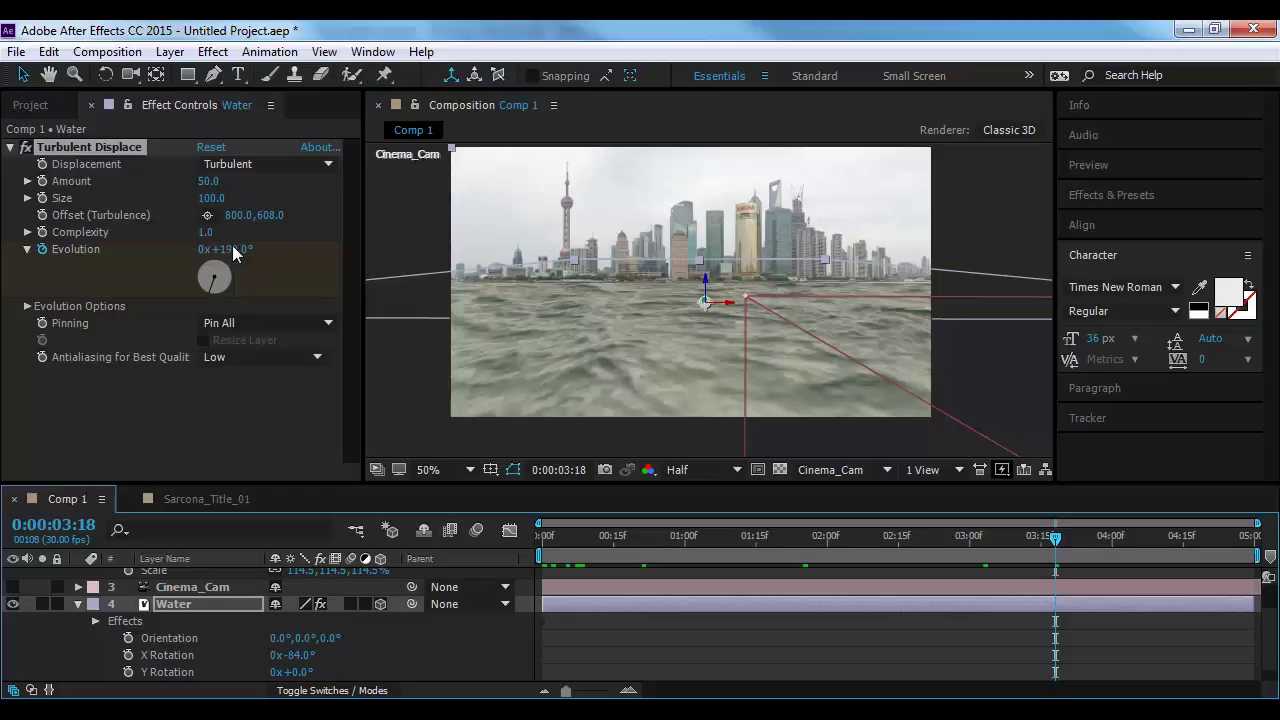
On the last frame, set the Turbulent Displace Evolution to 300°
key("Home")
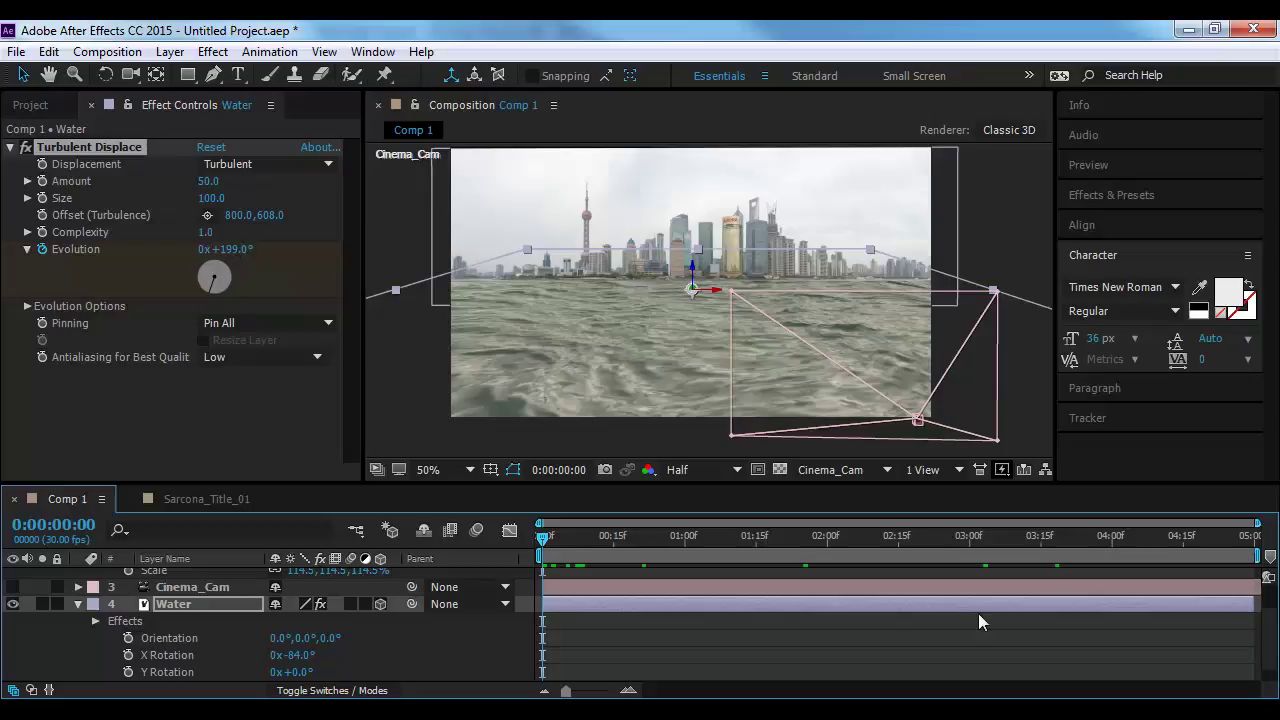
key("End")
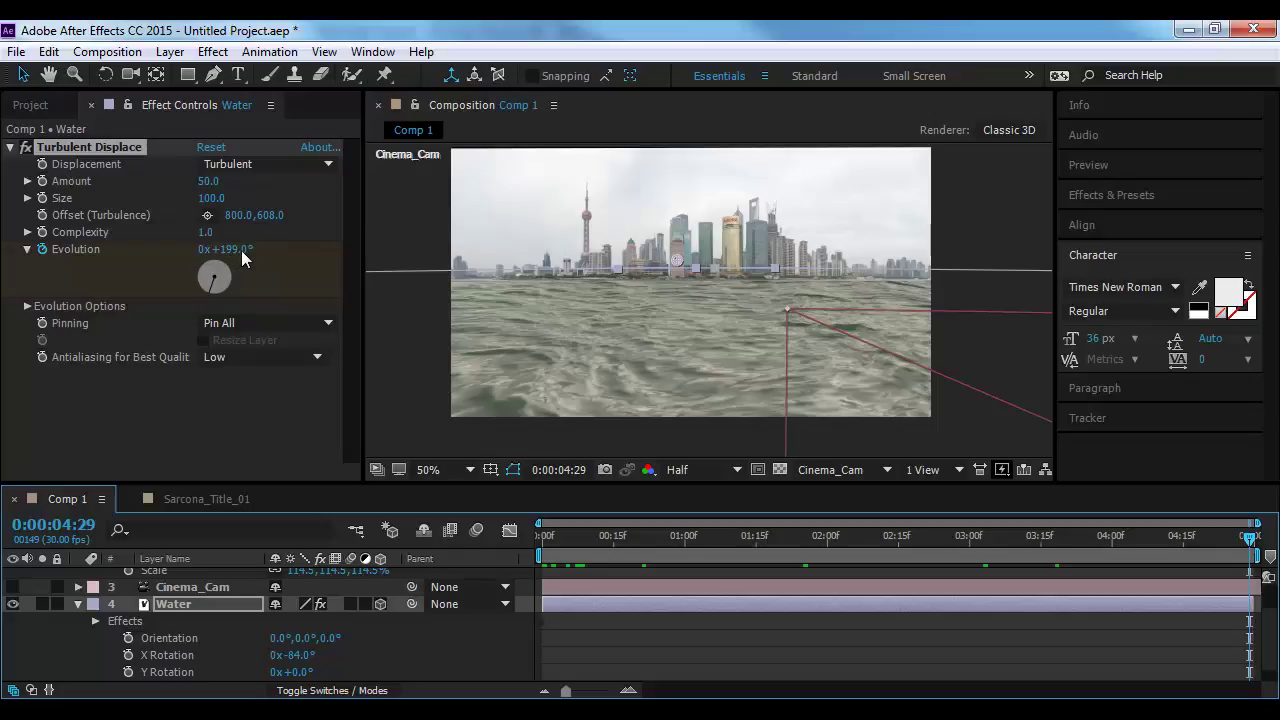
left_click(241, 250)
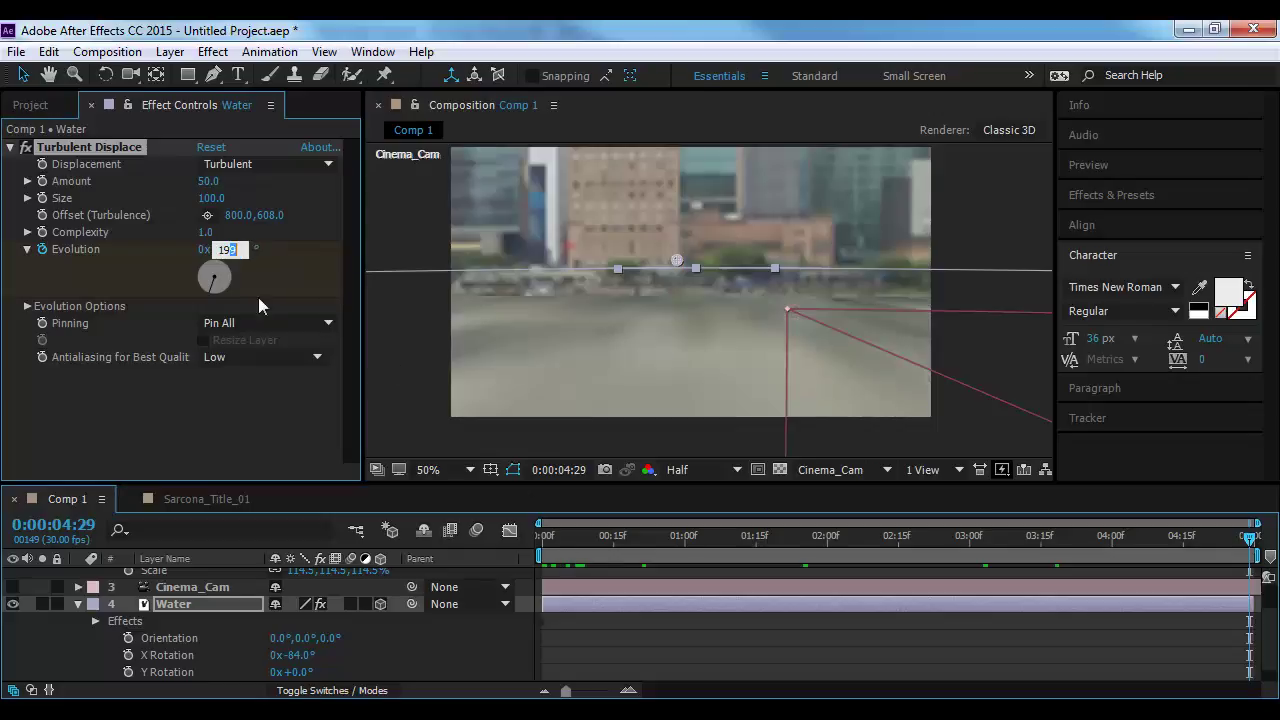
left_click(220, 262)
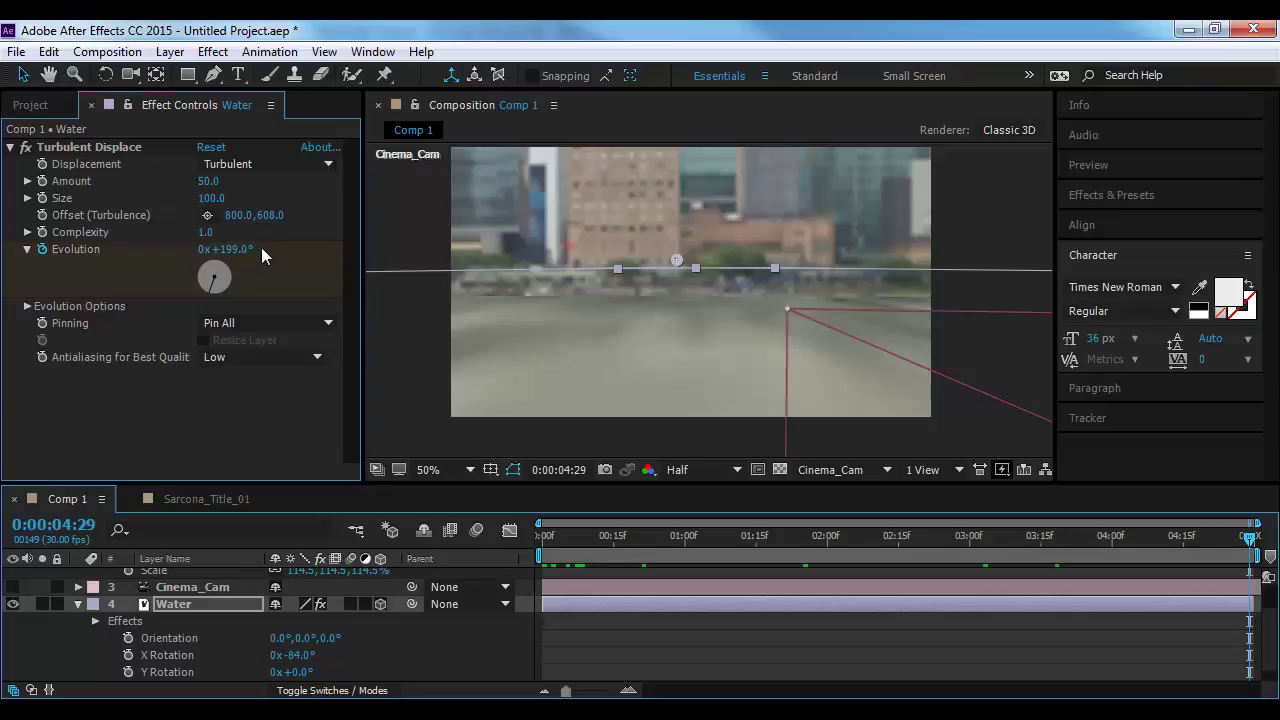
left_click(228, 250)
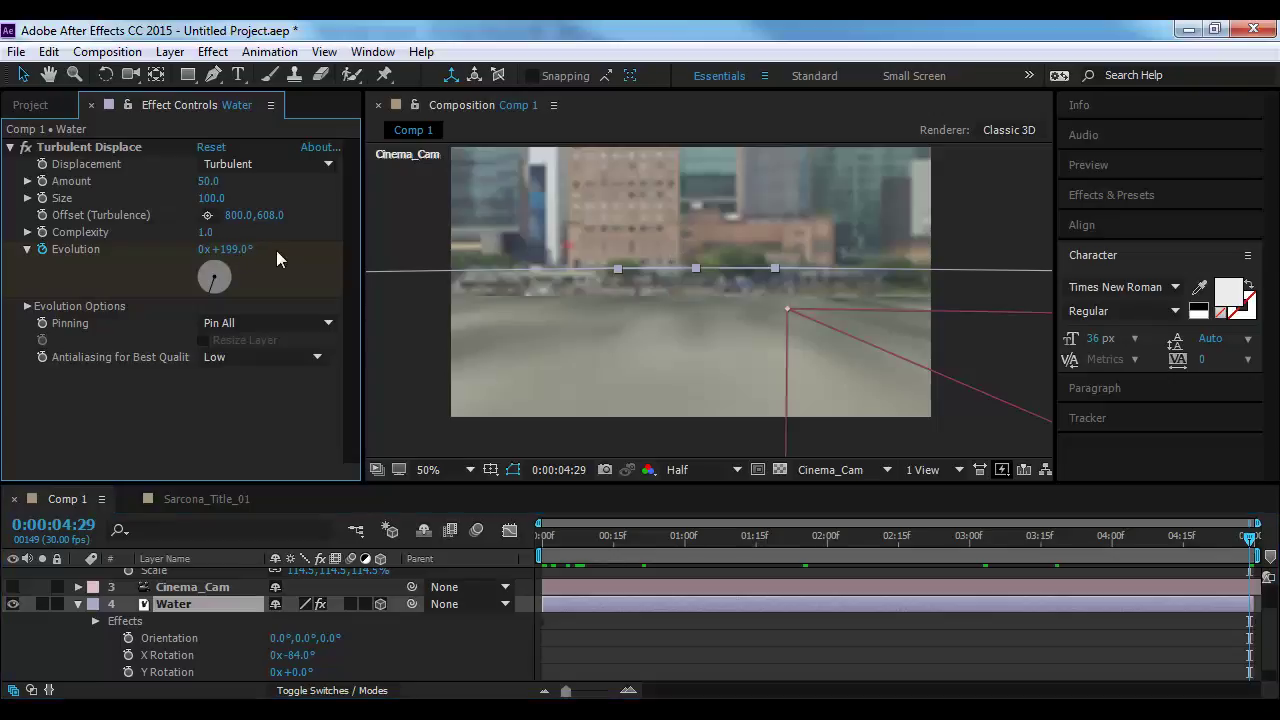
left_click(229, 247)
double_click(228, 247)
type("300")
key("Return")
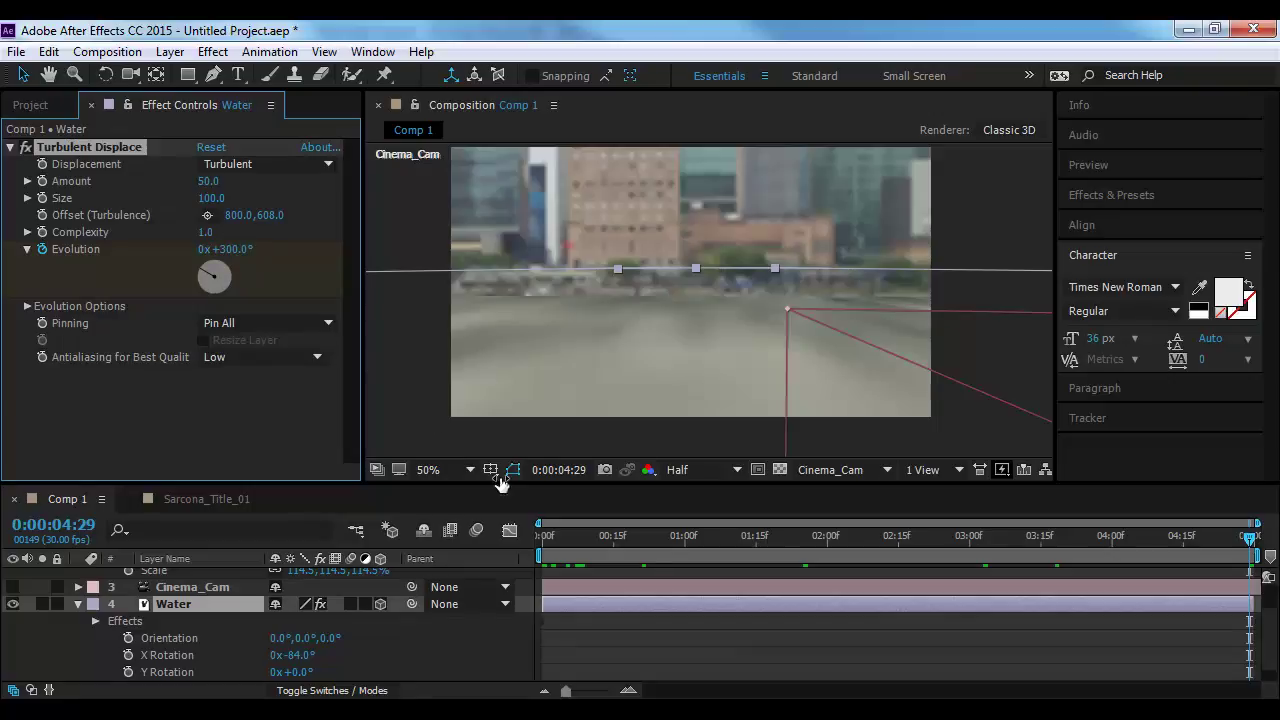
Preview the animated water to 1:17 and set preview resolution to Quarter
left_click(551, 541)
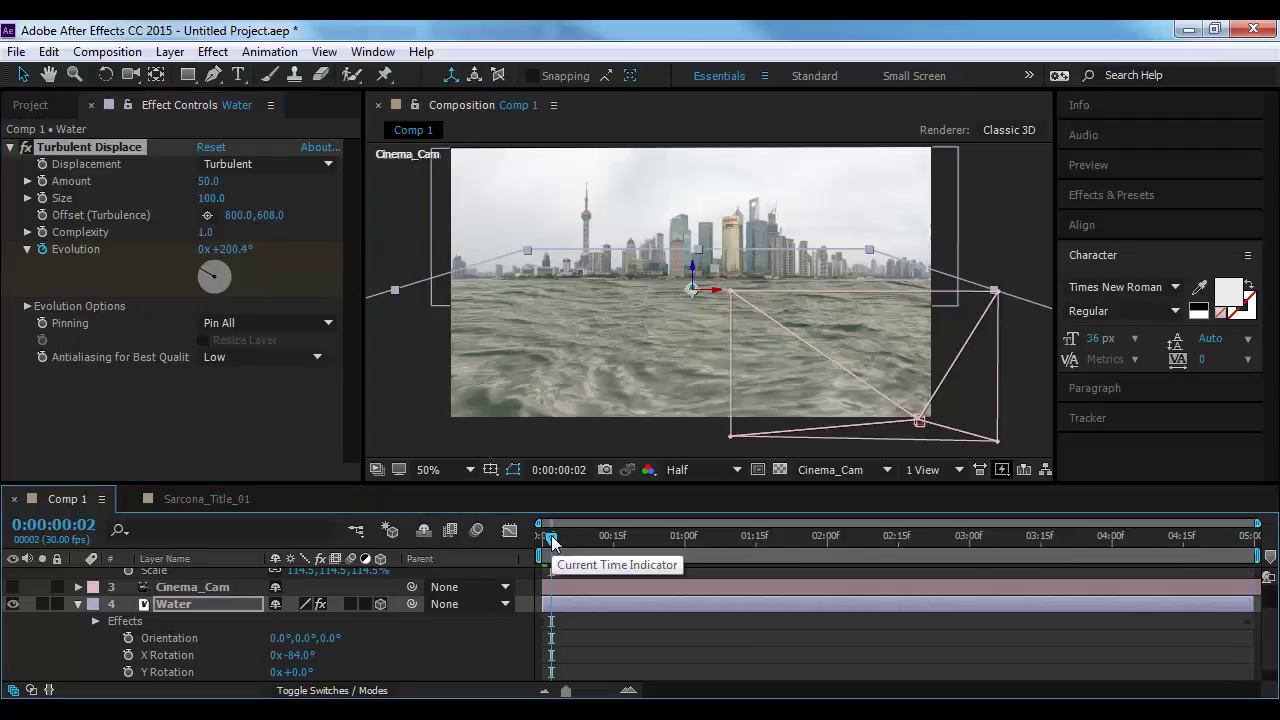
left_click_drag(551, 541, 1165, 573)
left_click(714, 471)
left_click(720, 588)
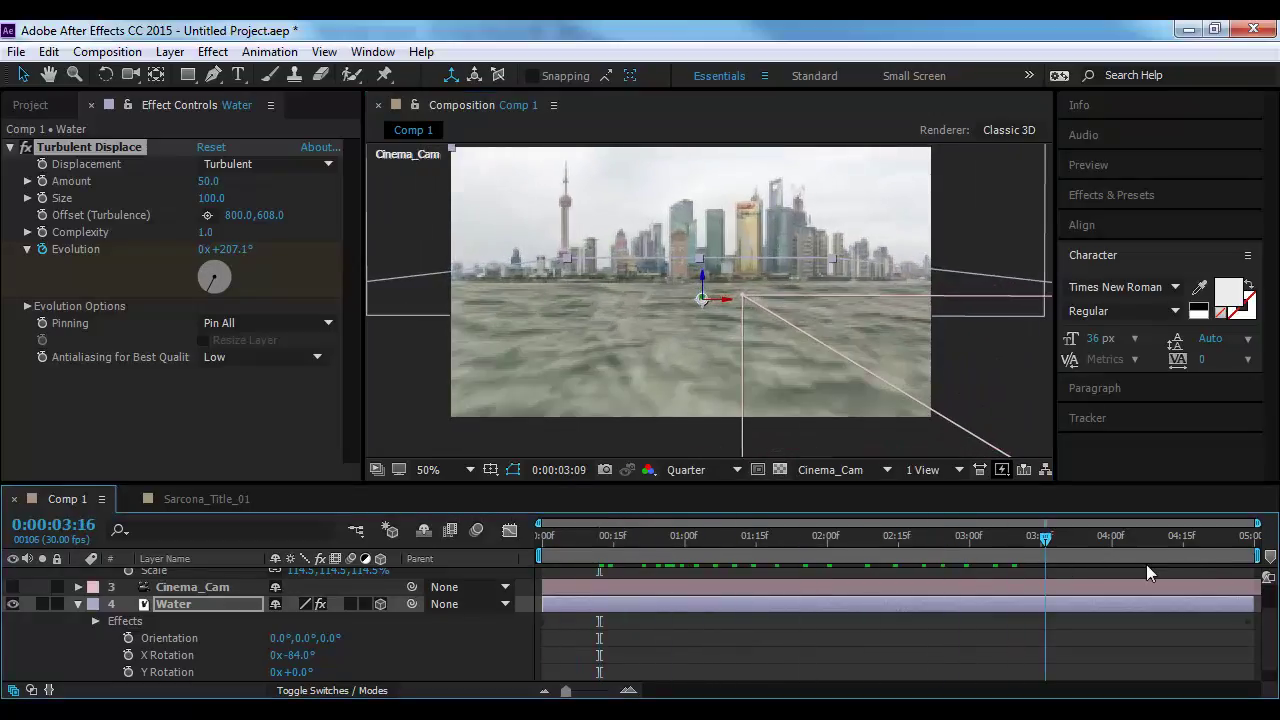
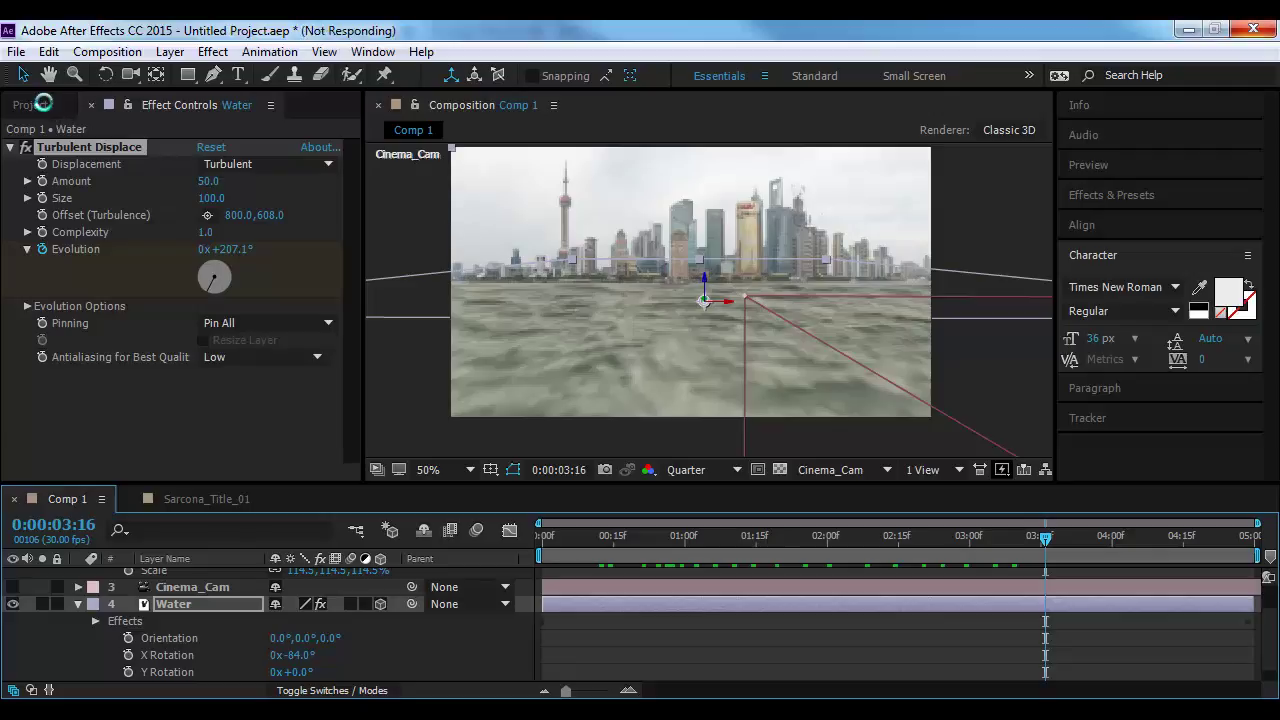
From the Project panel, open the import browser into a renders folder sorted by date
left_click(31, 104)
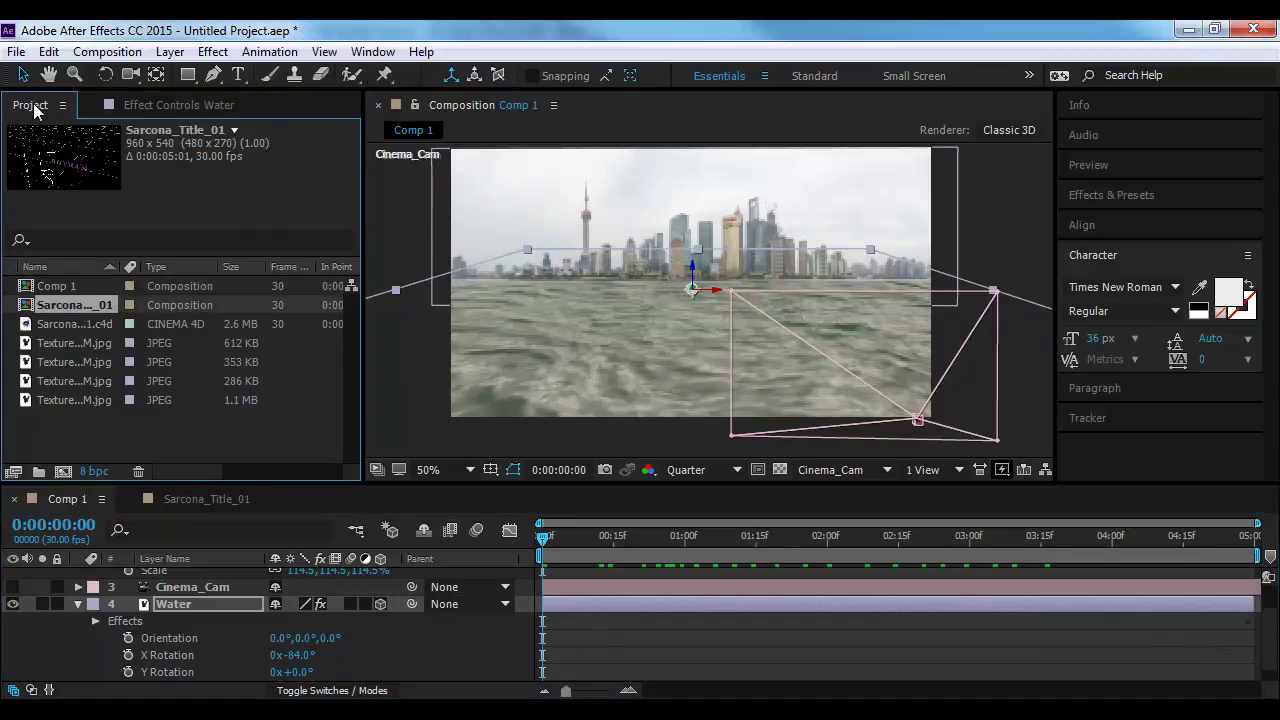
double_click(177, 431)
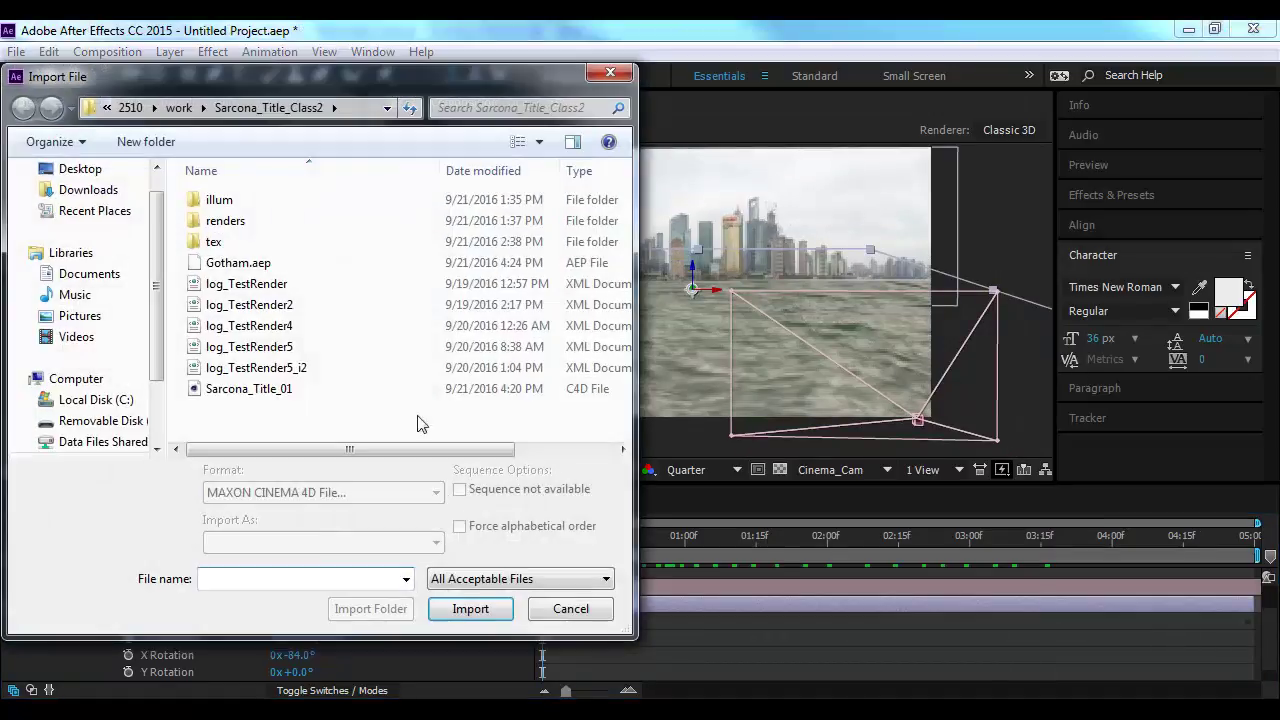
double_click(214, 221)
left_click(515, 170)
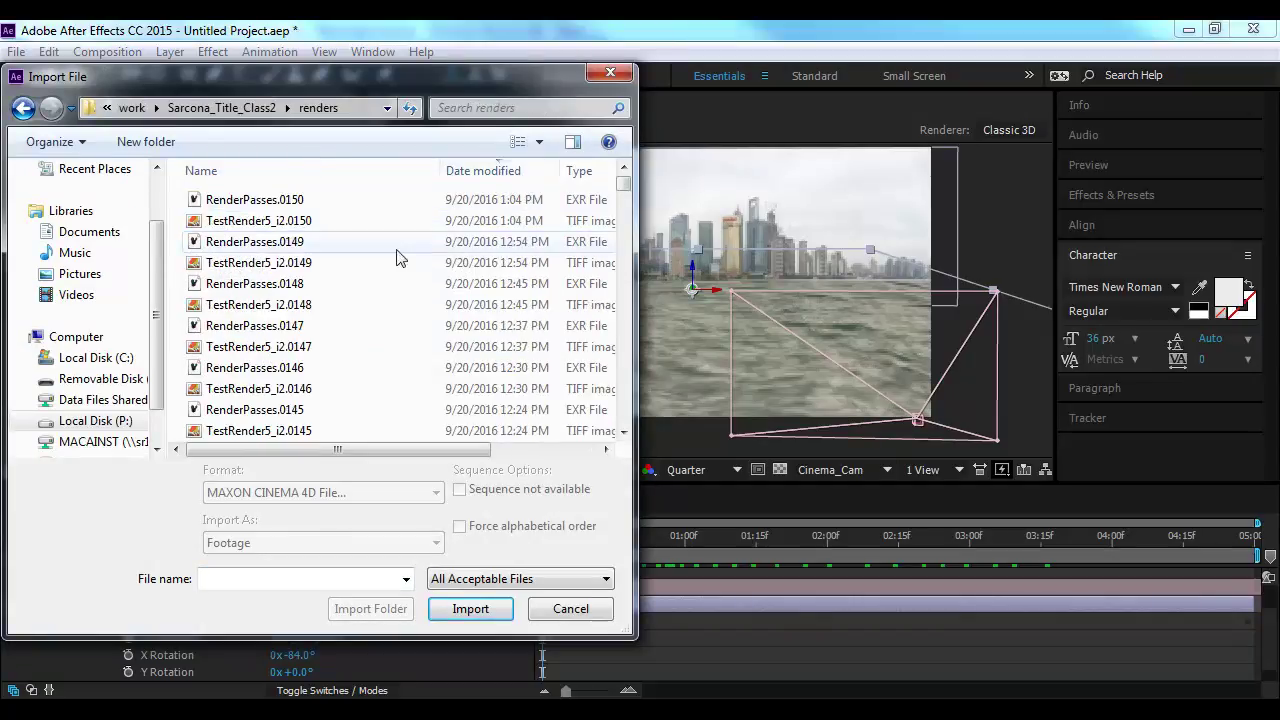
scroll(352, 266, "down", 5)
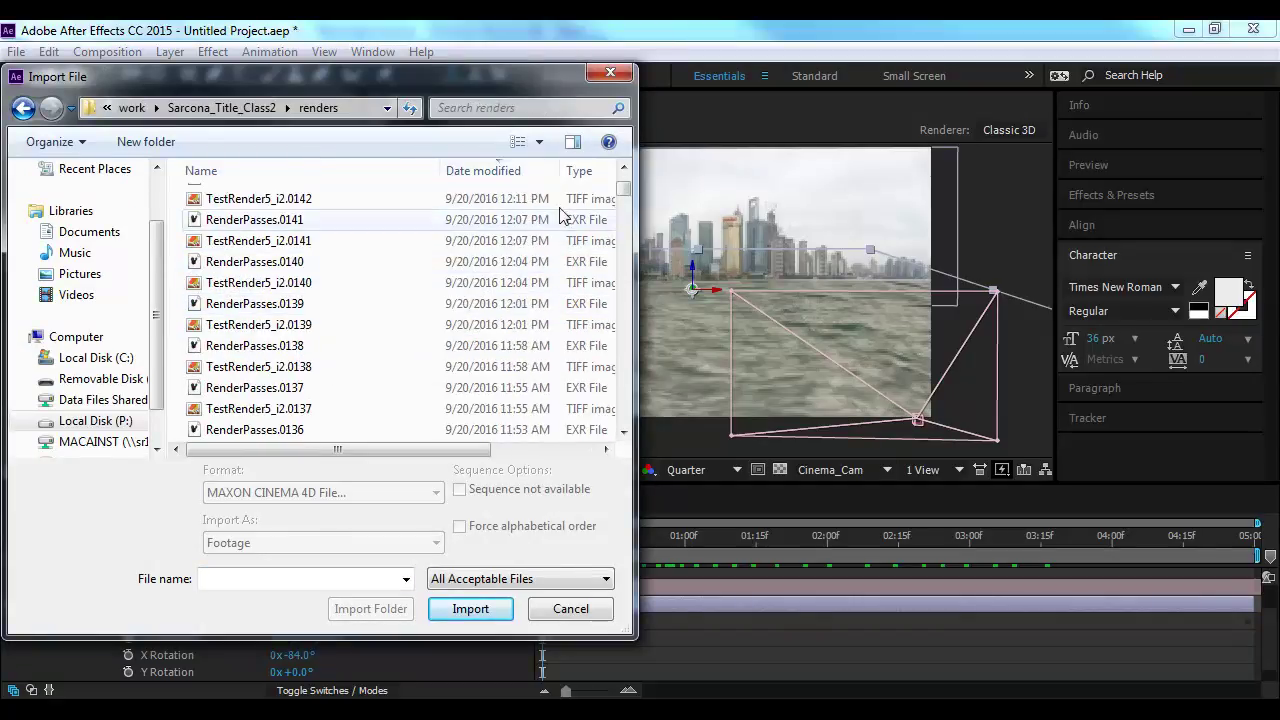
left_click_drag(627, 195, 617, 163)
Browse to Sarcona_Title_Class/renders, sort by date, and import the TestRender5 TIFF sequence
left_click(131, 107)
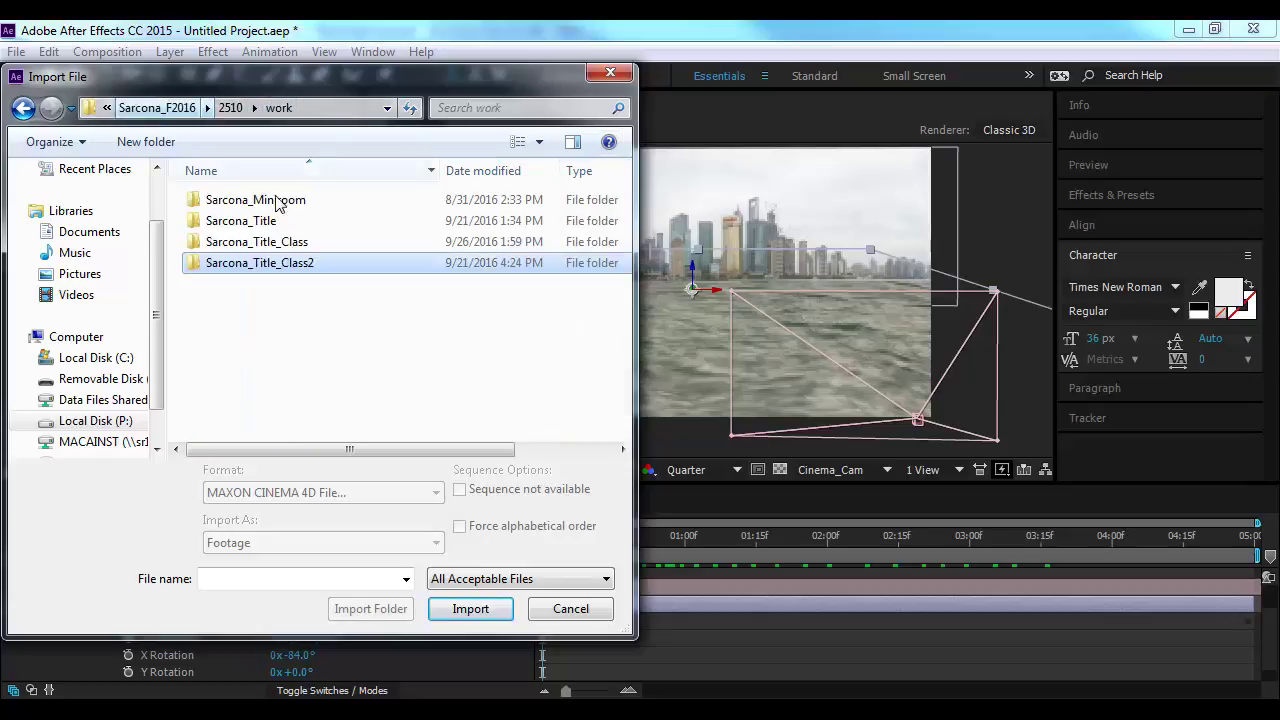
double_click(262, 242)
double_click(222, 224)
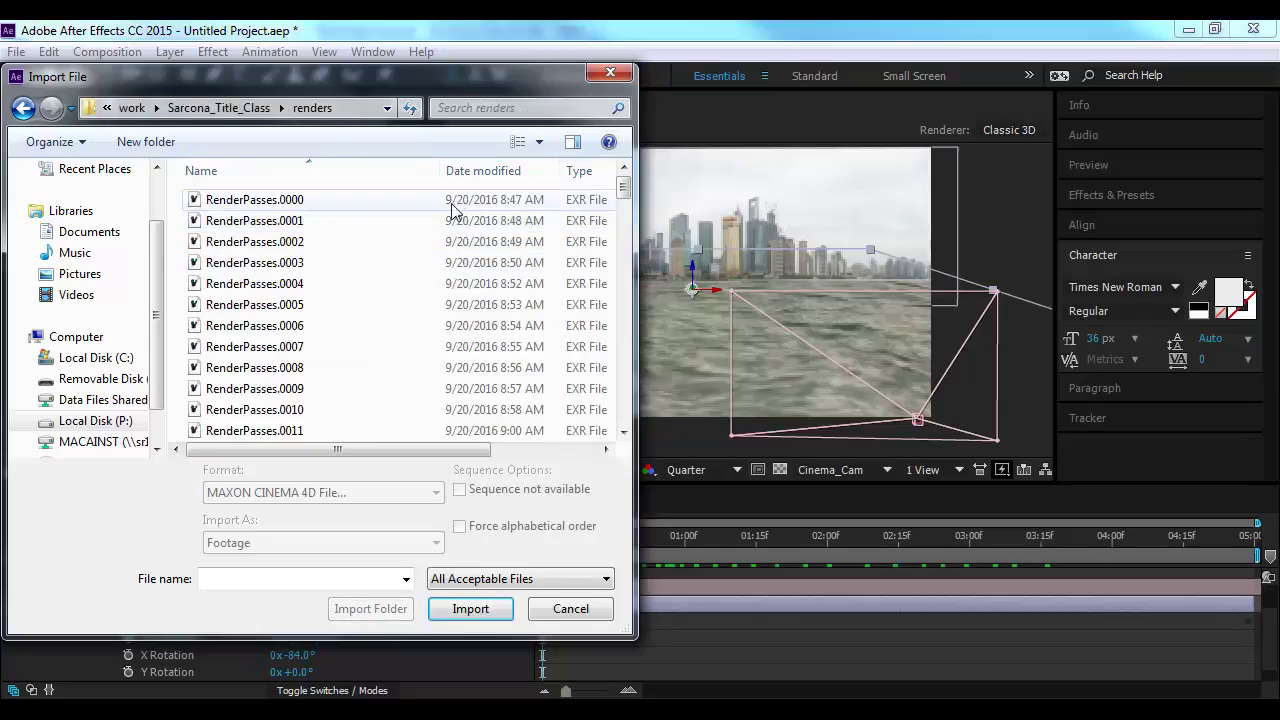
left_click(480, 170)
left_click(260, 200)
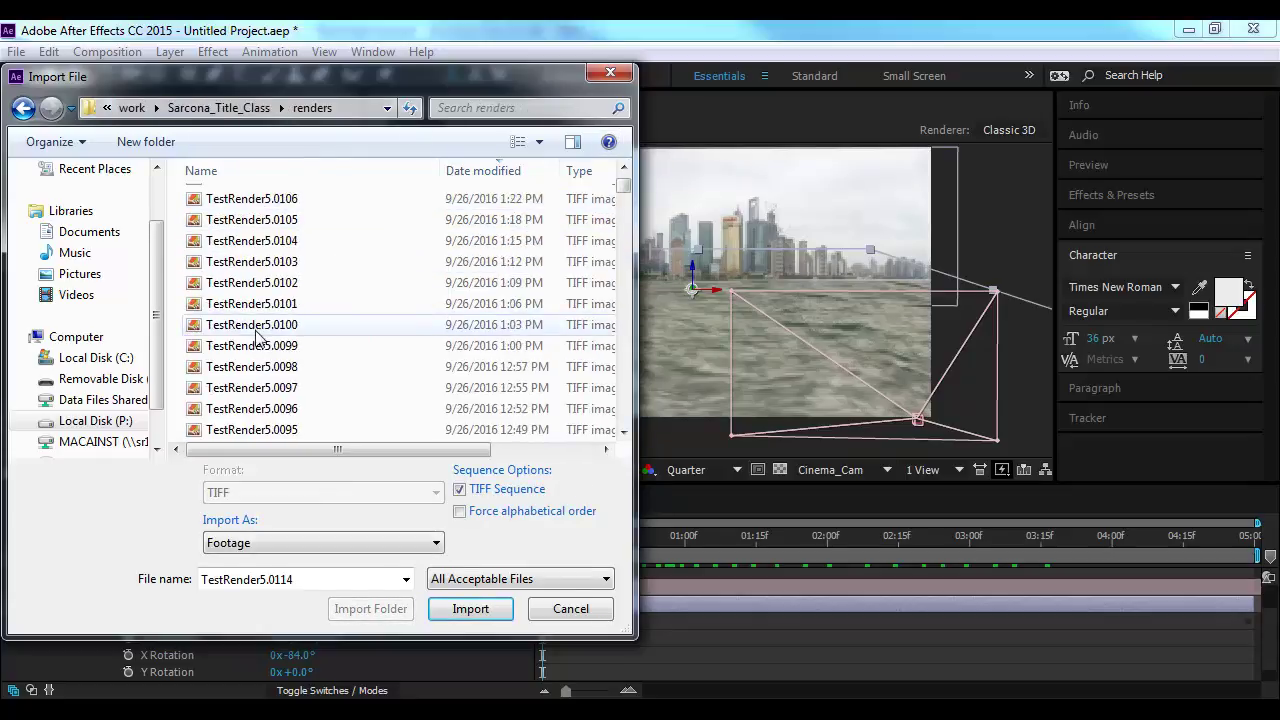
double_click(255, 328)
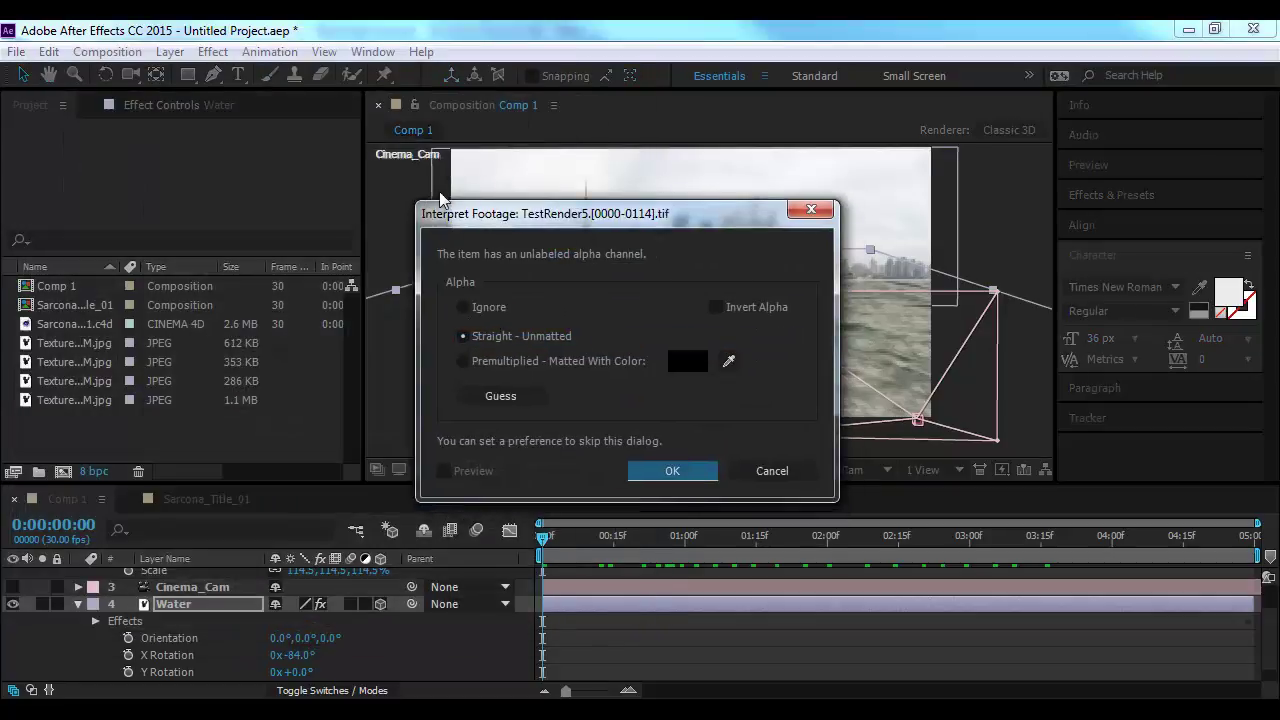
In Cinema 4D, confirm the Render Settings Save page outputs TIFF with Alpha Channel on
key("alt+Tab")
key("alt+Tab")
key("alt+Tab")
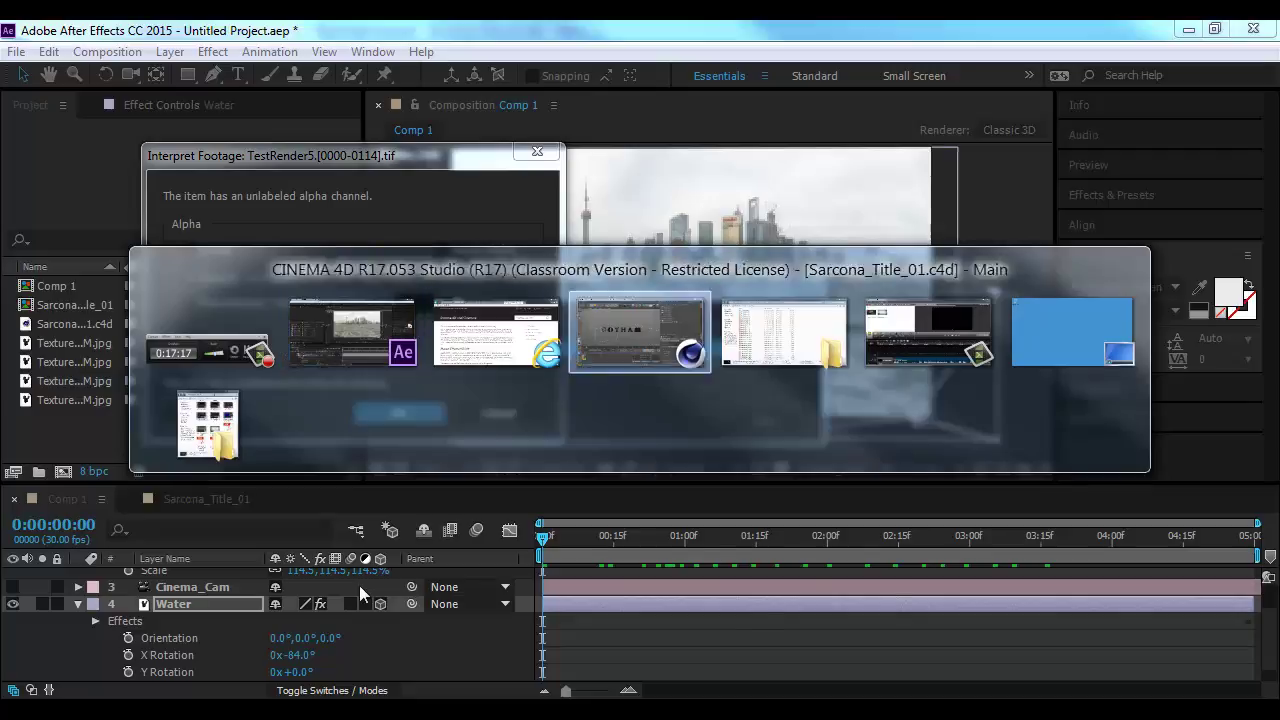
left_click(526, 87)
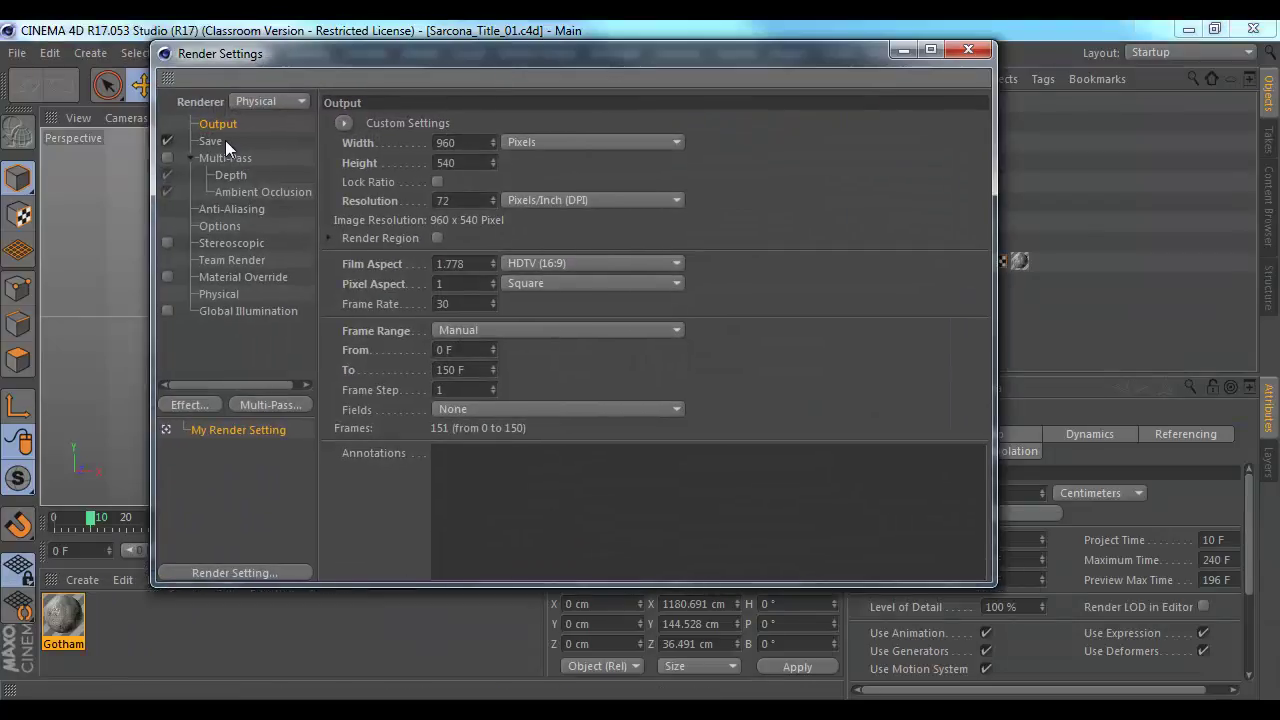
left_click(212, 141)
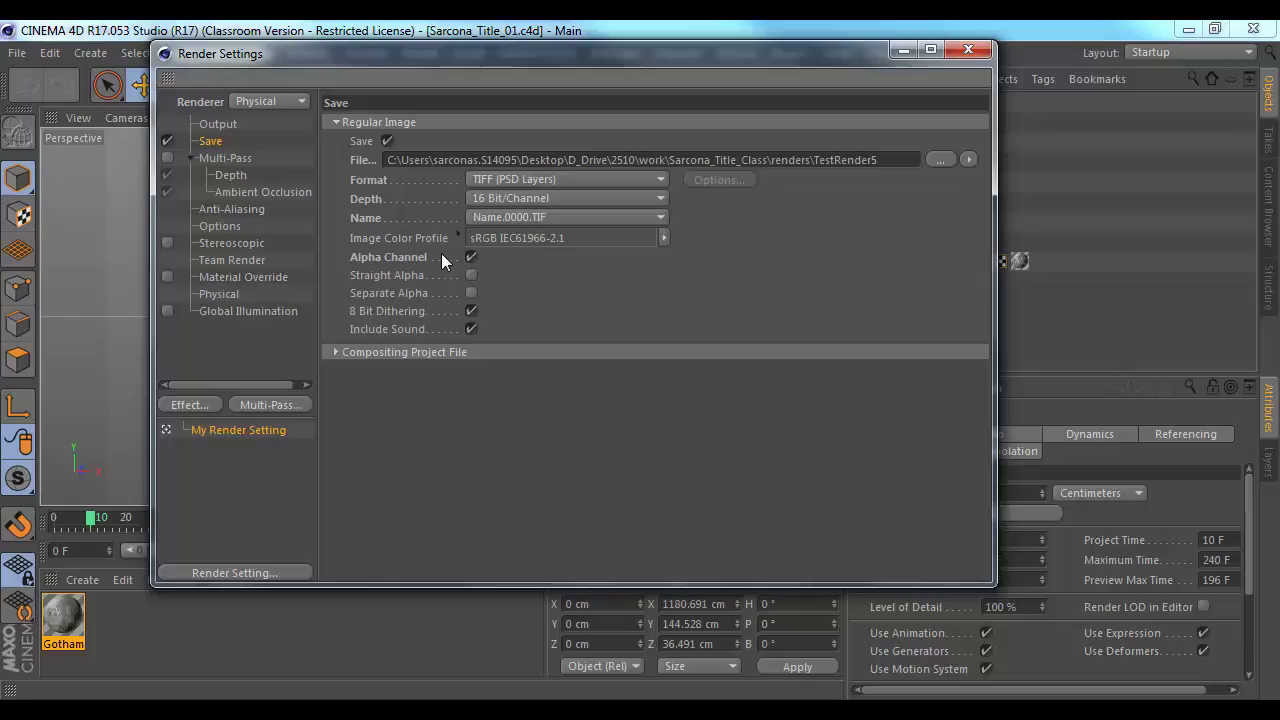
key("alt+Tab")
key("alt+Tab")
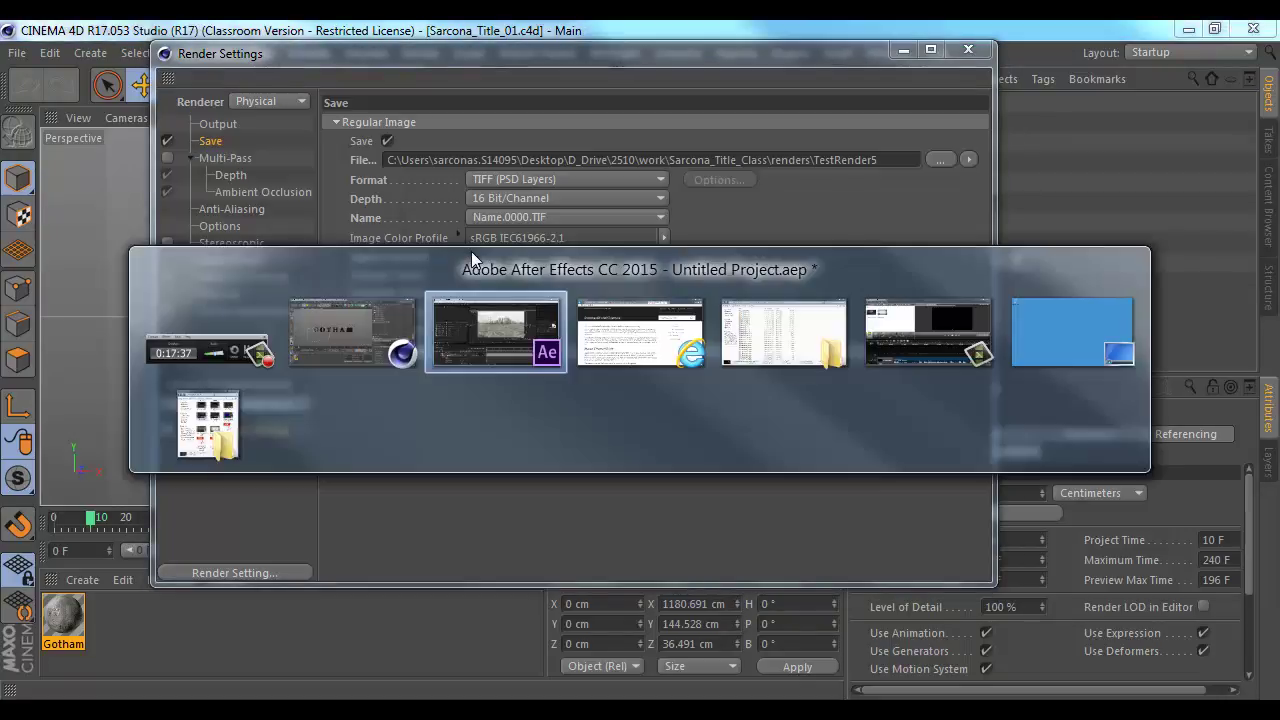
Interpret TestRender5's alpha as Premultiplied and add the sequence to the Comp 1 timeline
left_click_drag(290, 156, 225, 77)
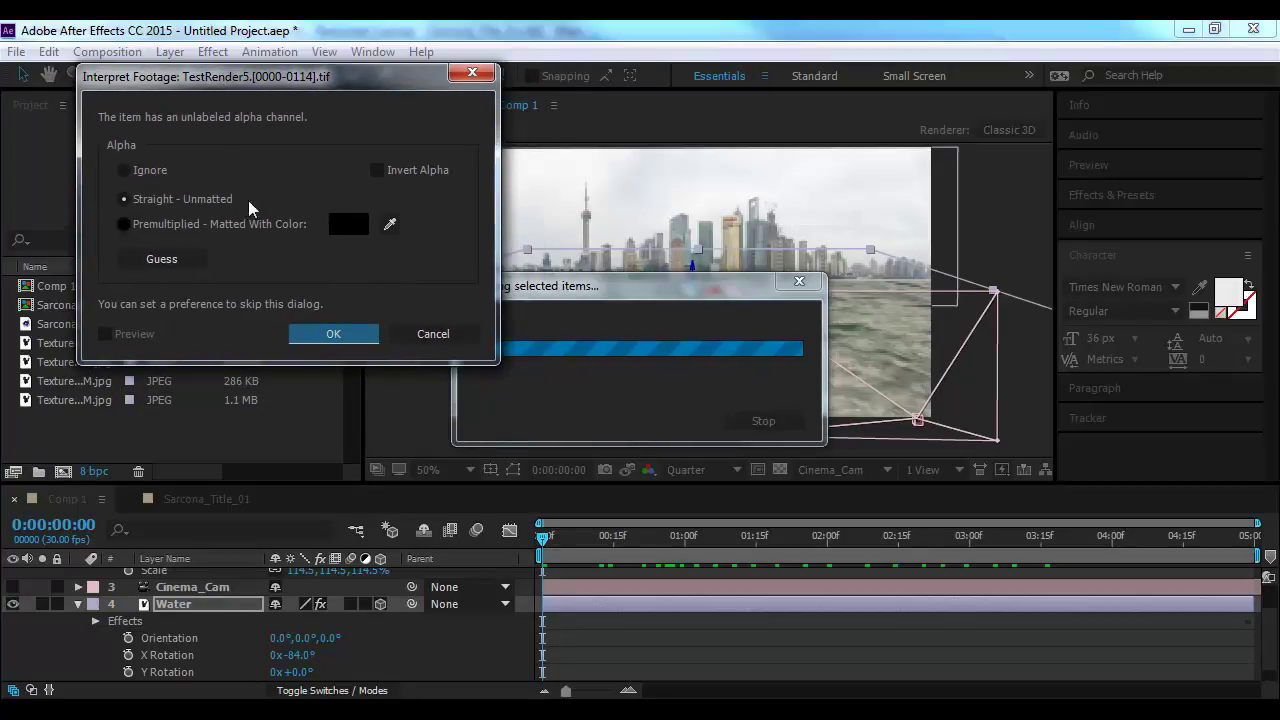
left_click(165, 224)
left_click(349, 334)
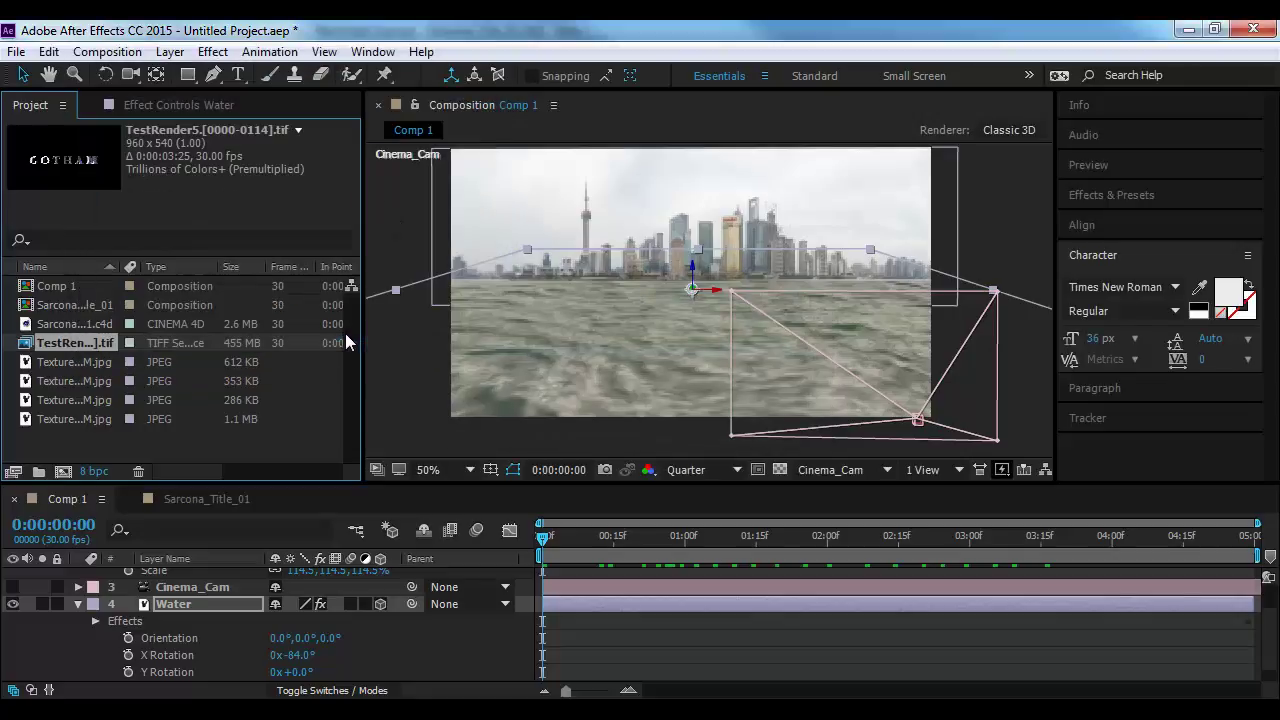
left_click_drag(56, 342, 171, 572)
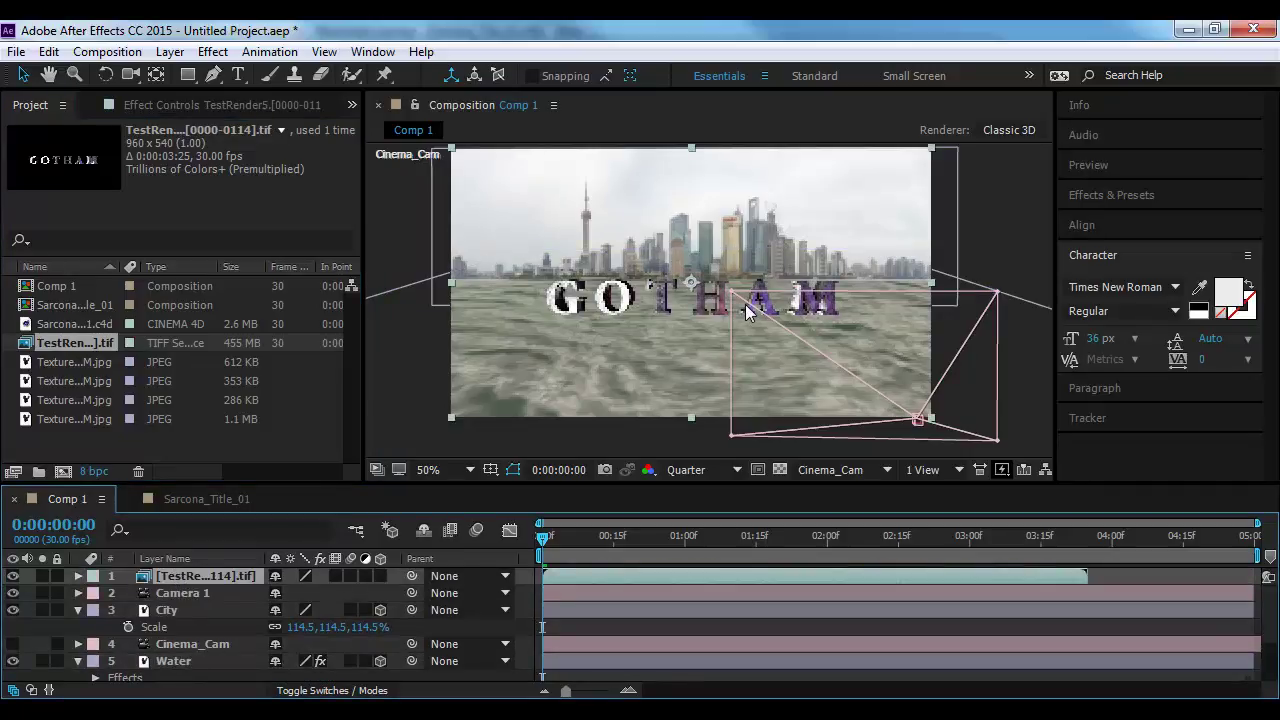
Import the TestRender 0000–0150 TIFF sequence into the project
double_click(217, 437)
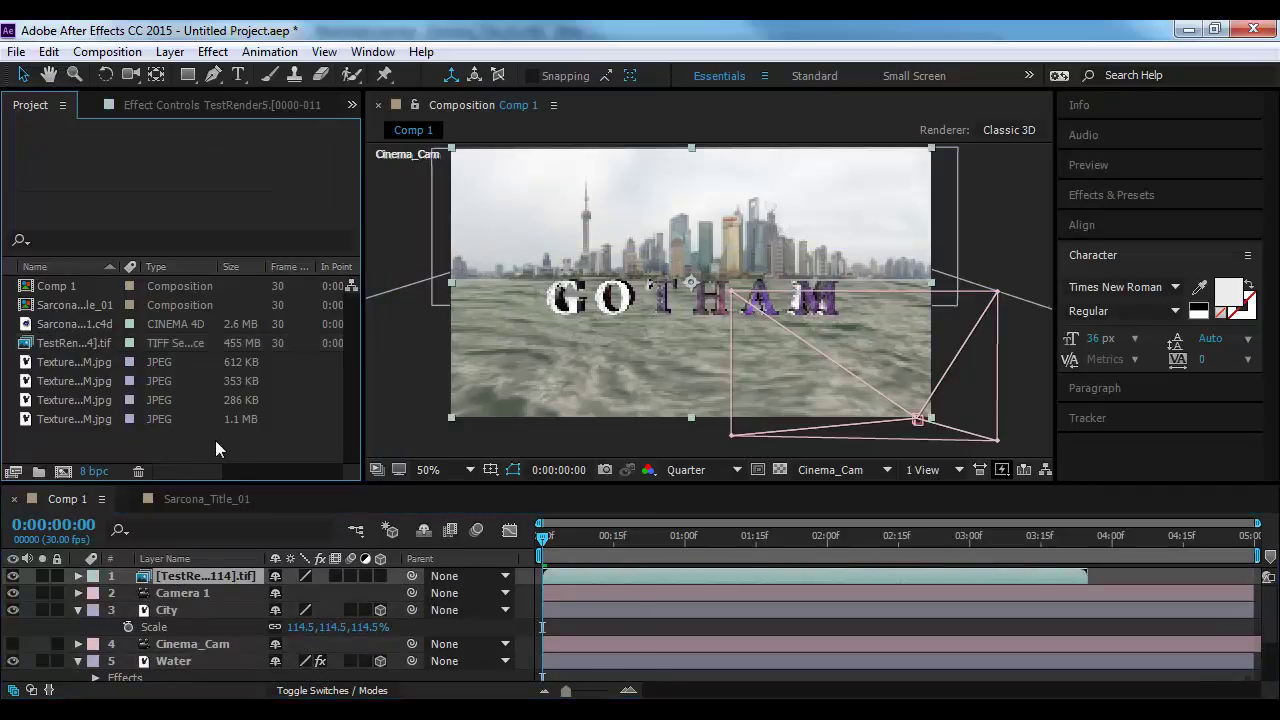
scroll(616, 388, "down", 10)
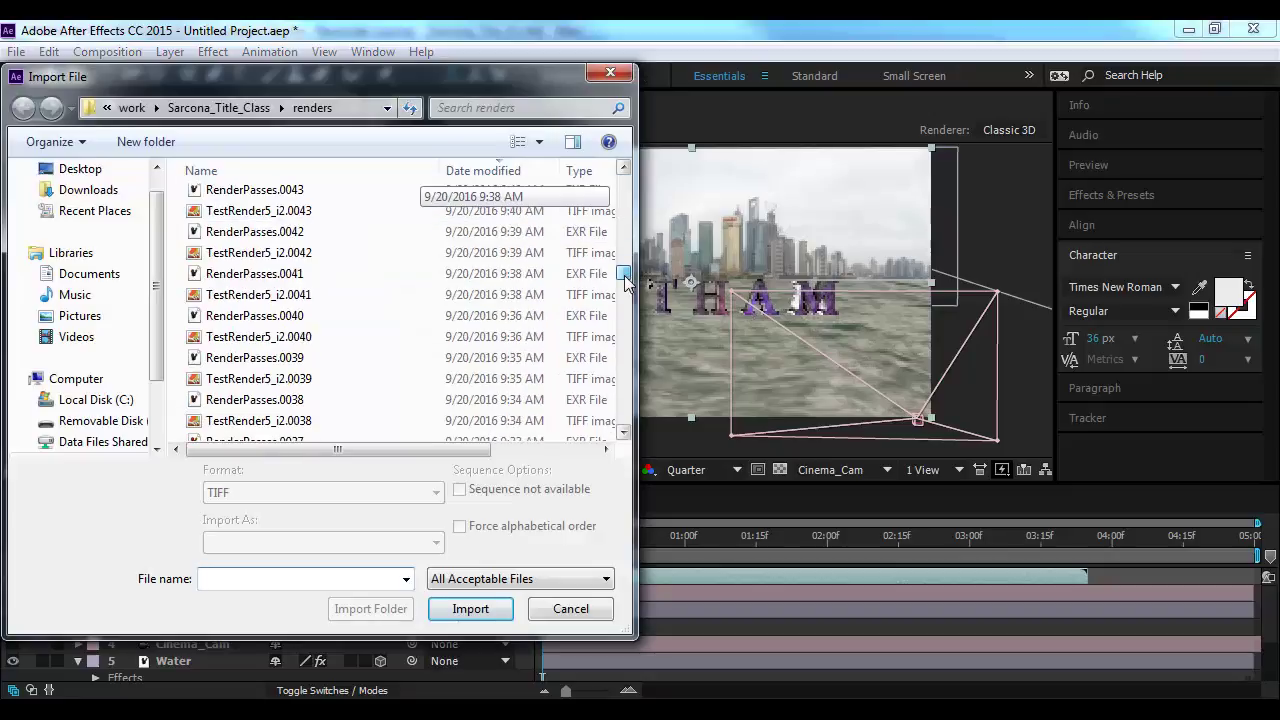
scroll(616, 388, "down", 5)
left_click(323, 280)
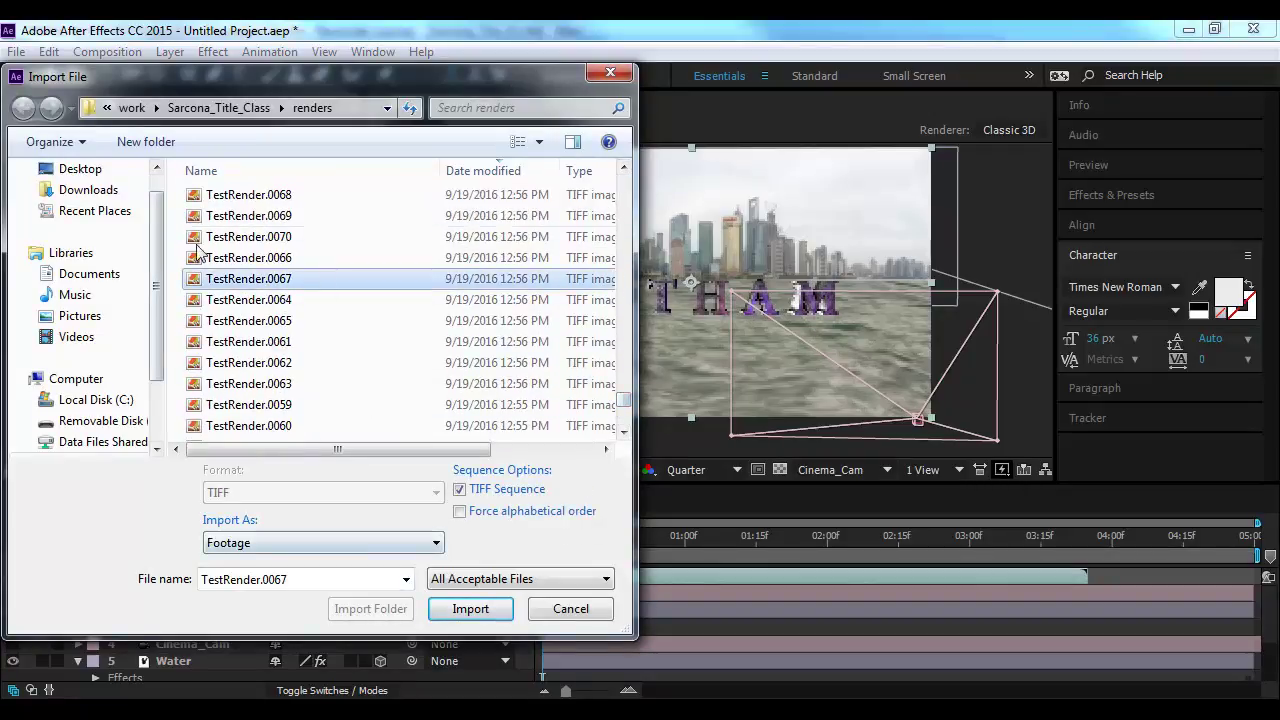
left_click(469, 608)
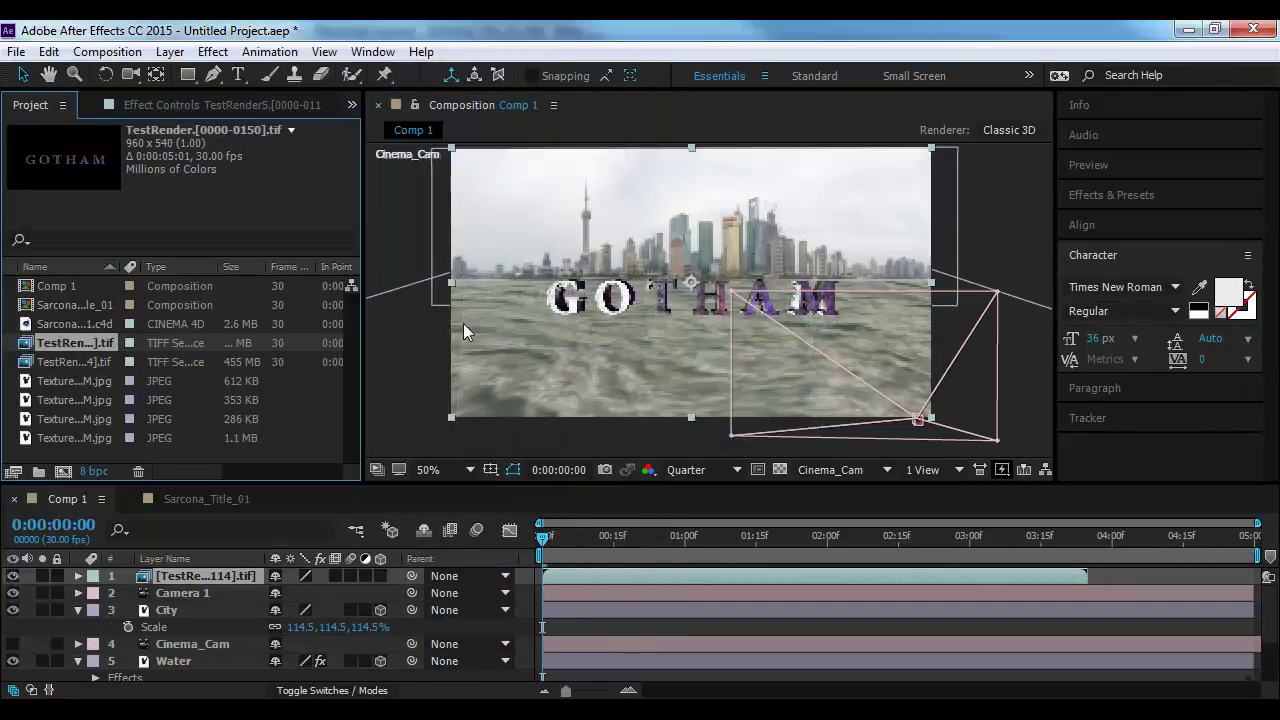
left_click_drag(94, 349, 175, 572)
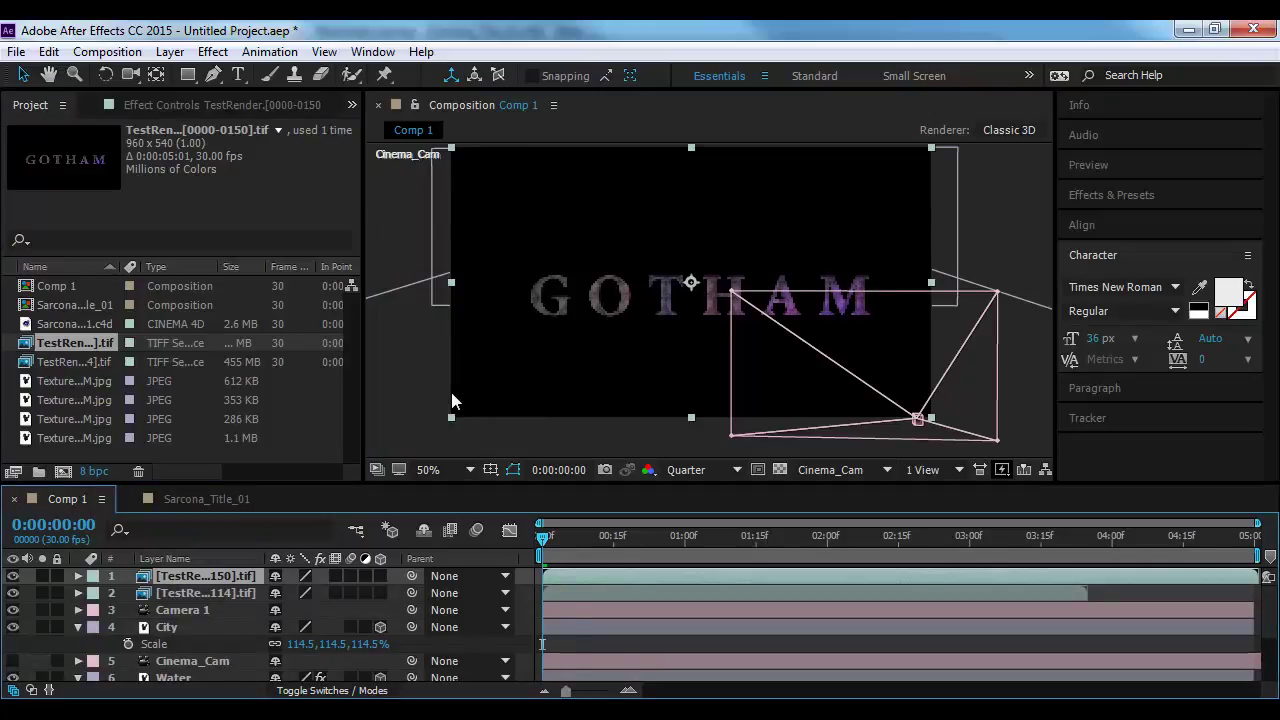
key("Delete")
scroll(647, 278, "up", 2)
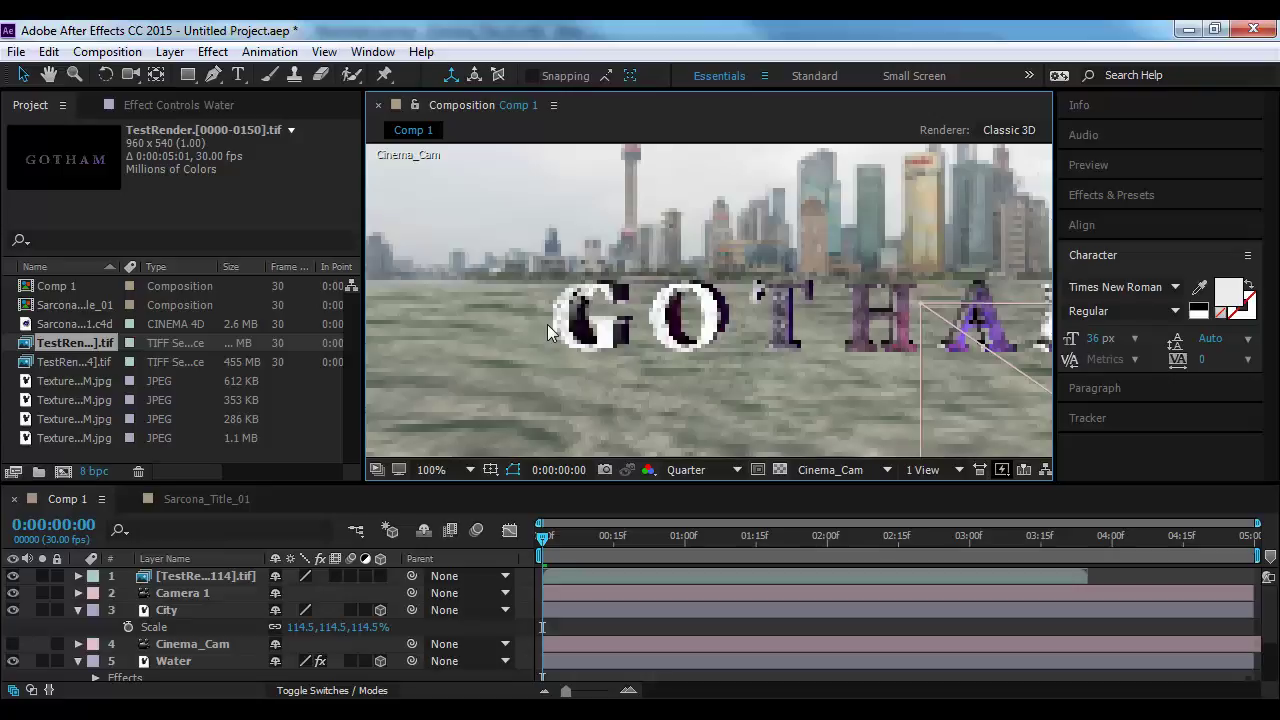
scroll(609, 281, "down", 2)
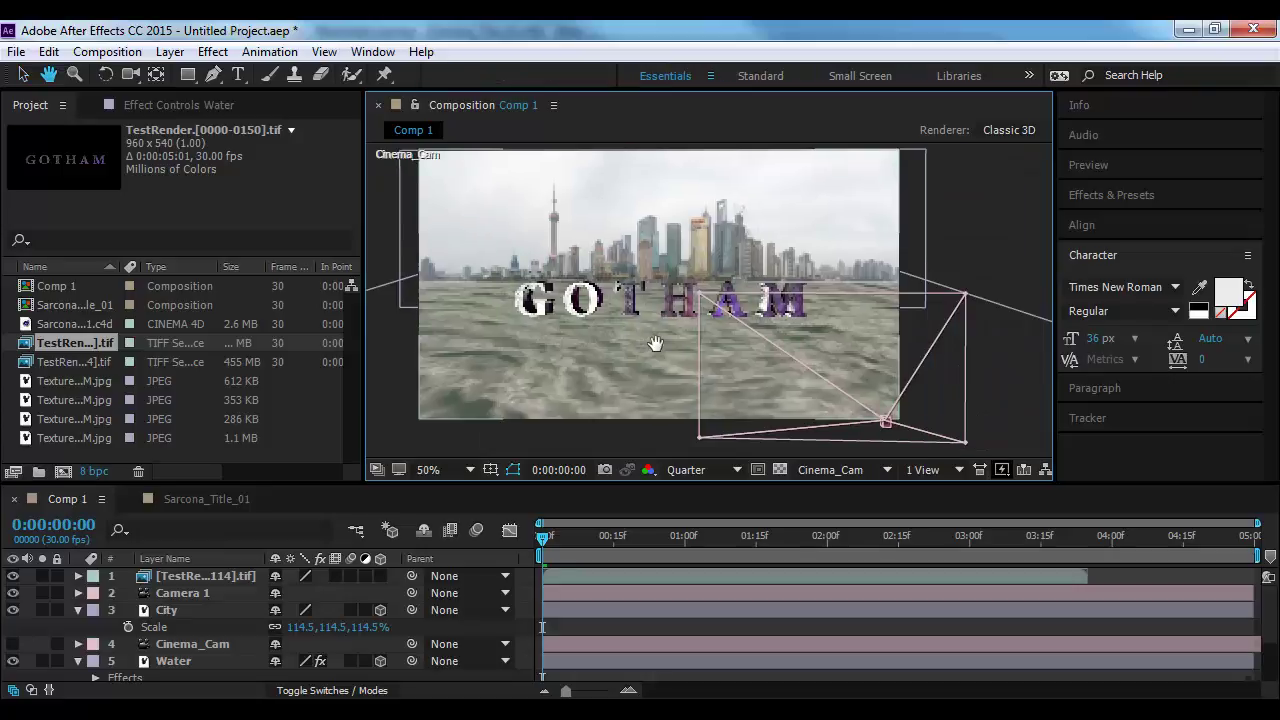
key("v")
left_click_drag(553, 539, 756, 548)
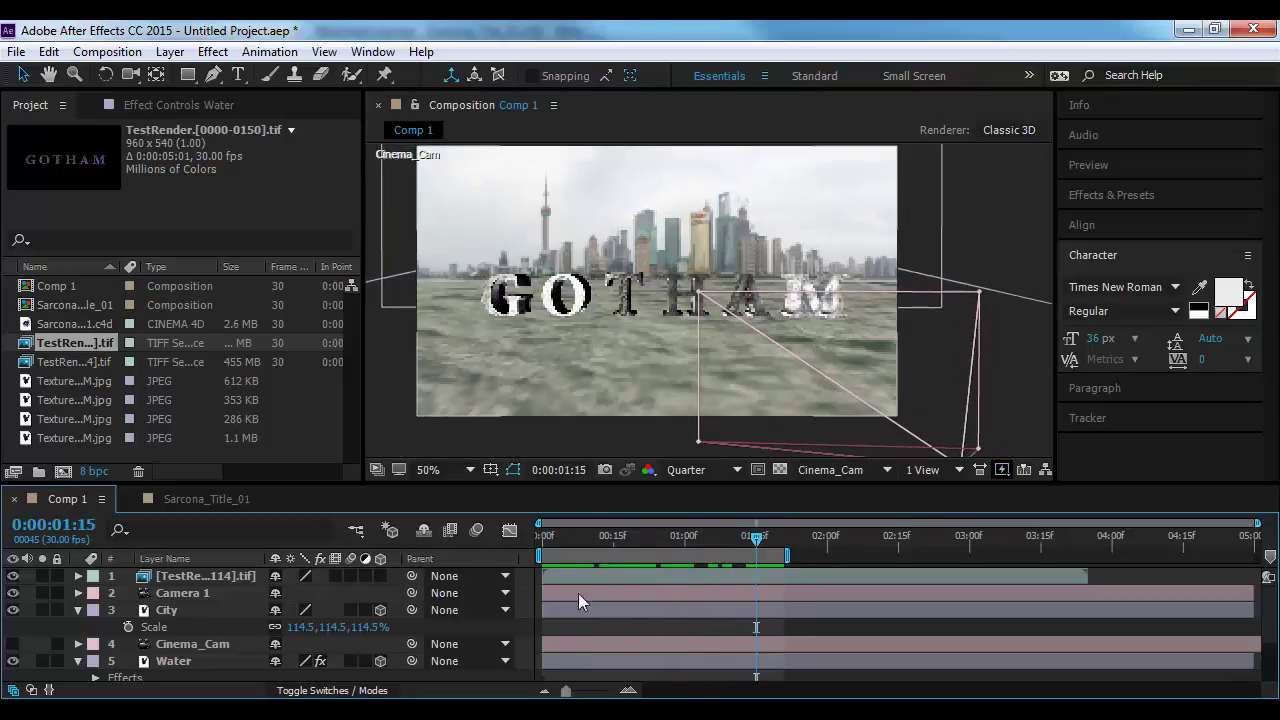
left_click(247, 576)
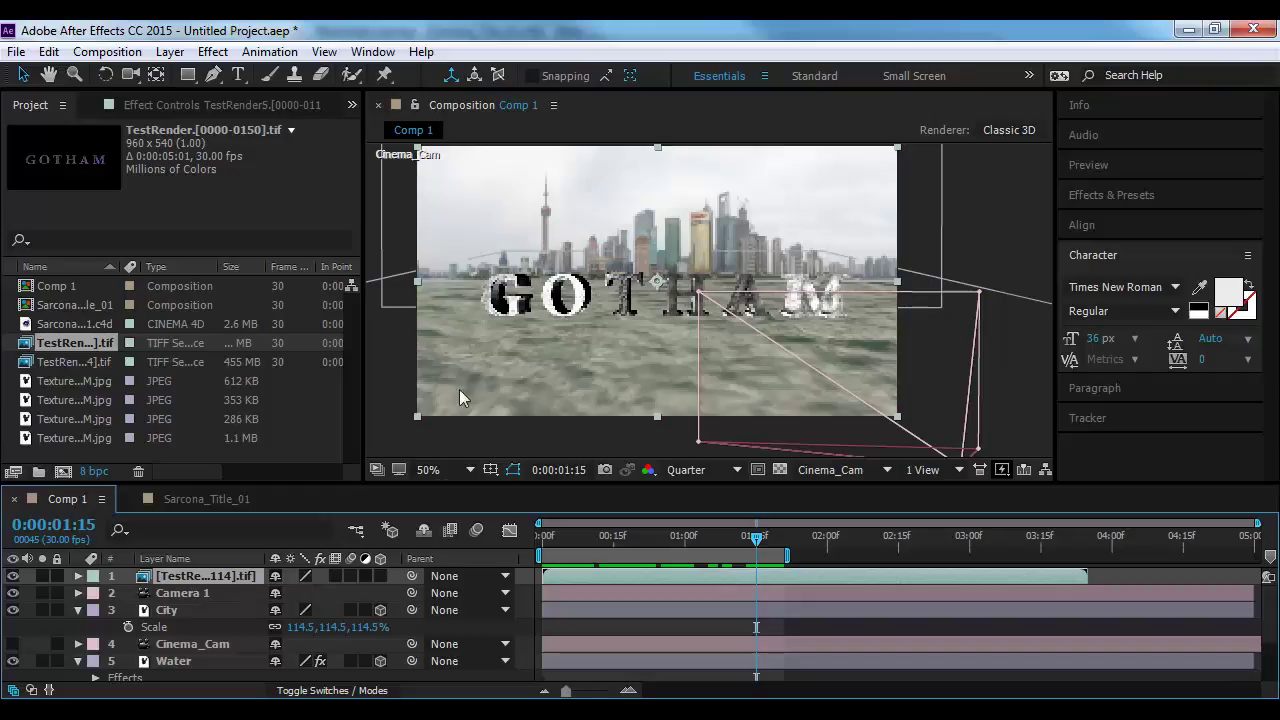
left_click_drag(585, 538, 435, 531)
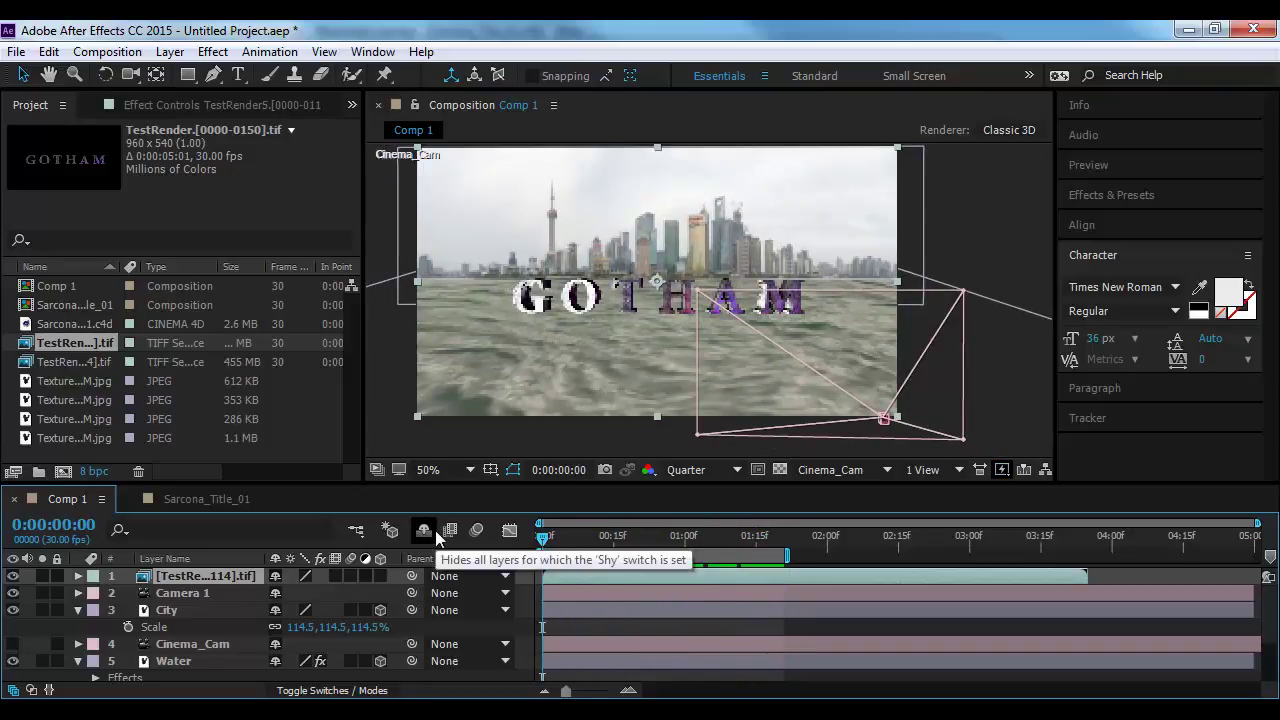
left_click(207, 608)
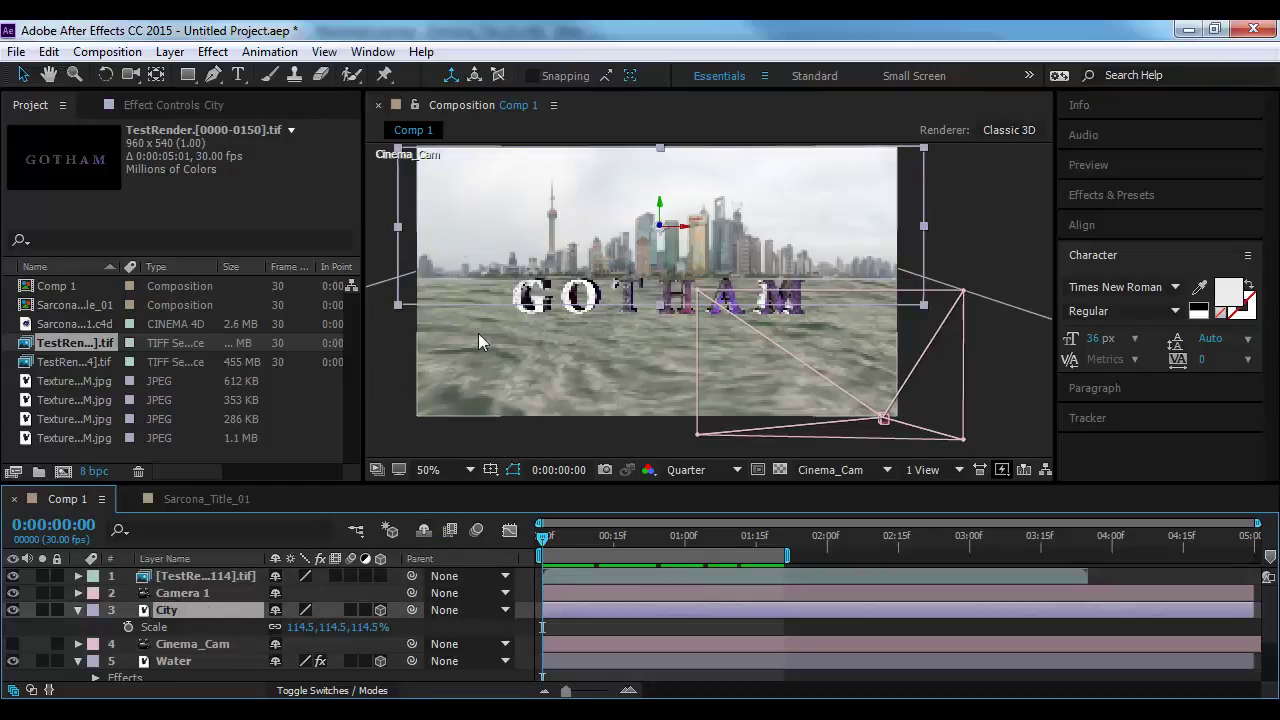
left_click_drag(526, 217, 550, 272)
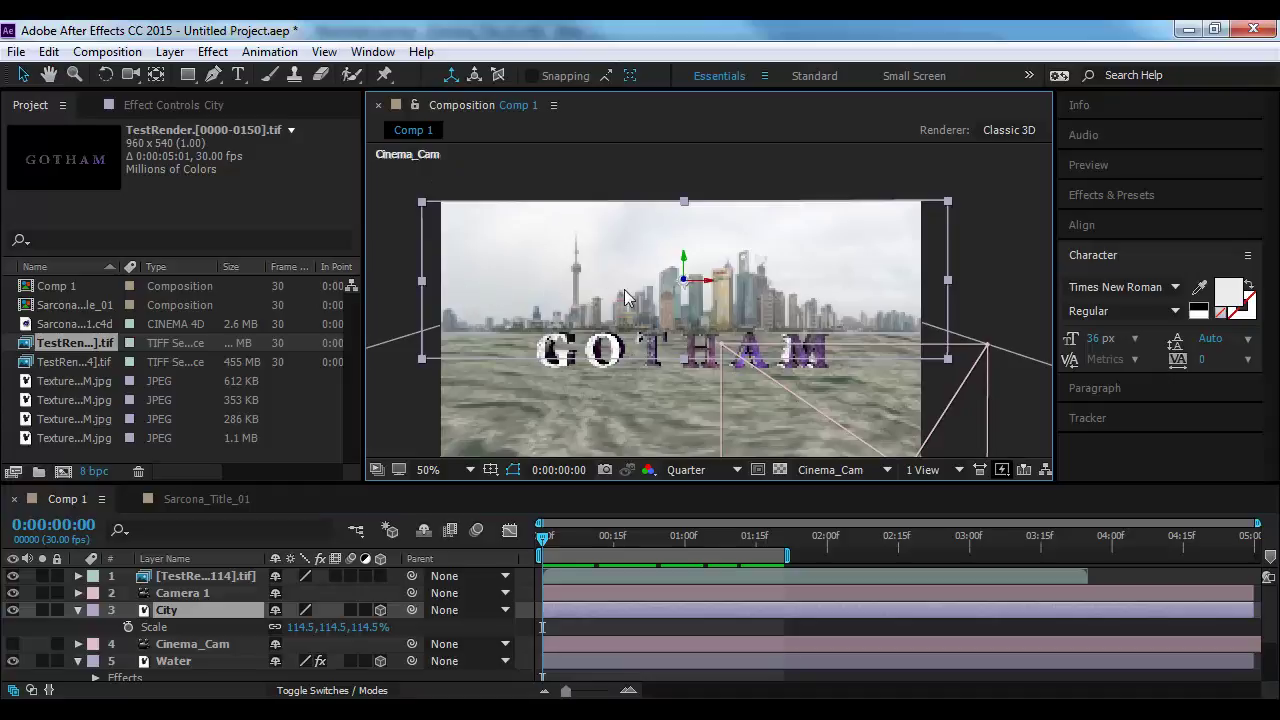
Darken the City layer with Exposure -3.34 and Gamma 0.64
left_click(212, 51)
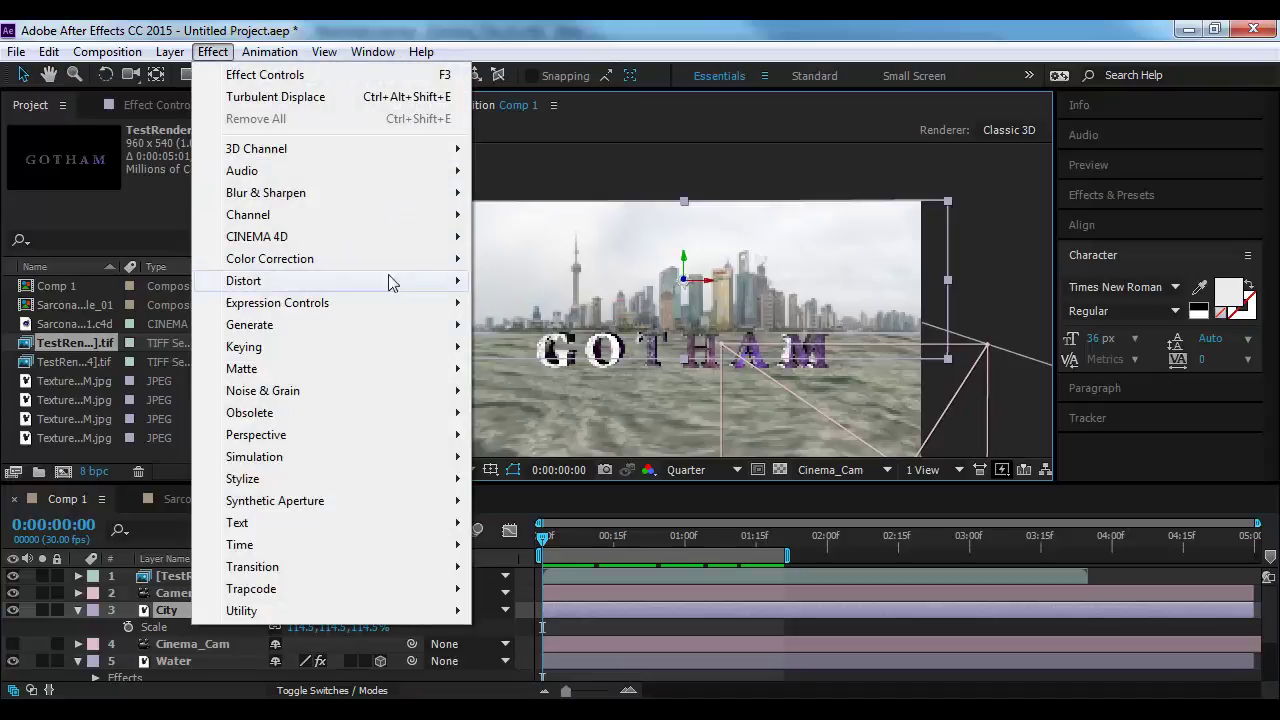
mouse_move(391, 259)
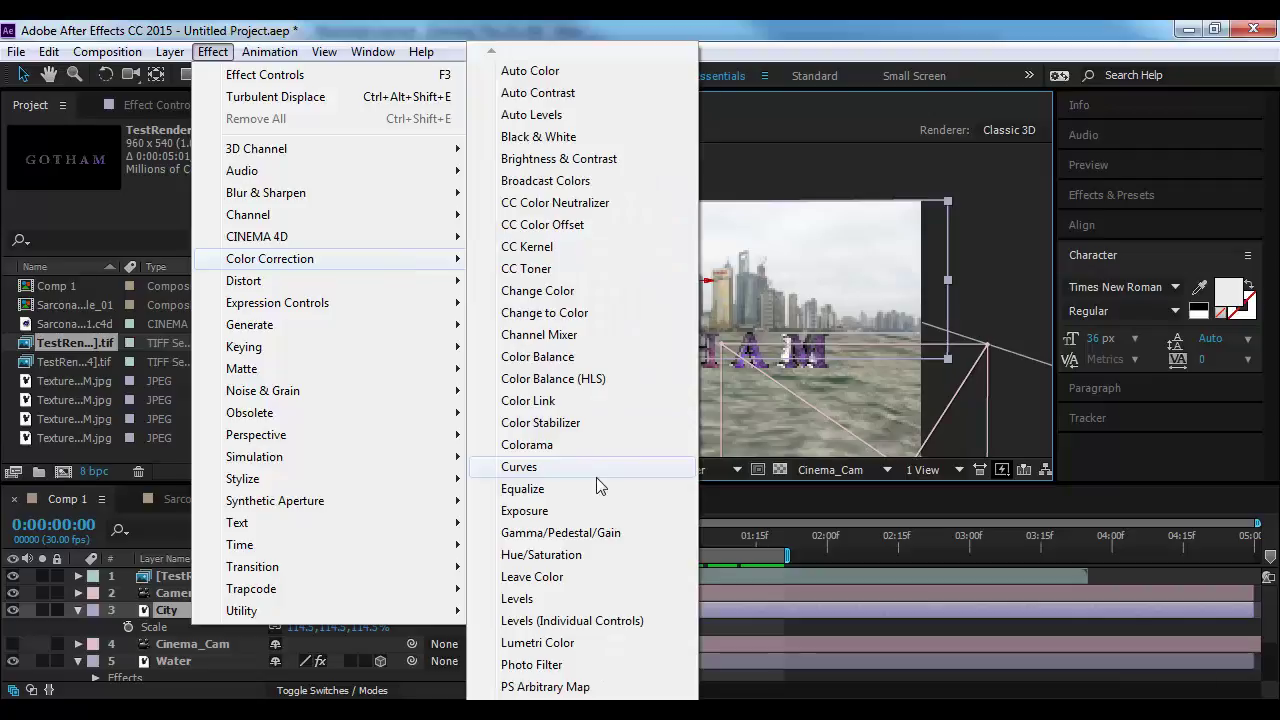
left_click(577, 512)
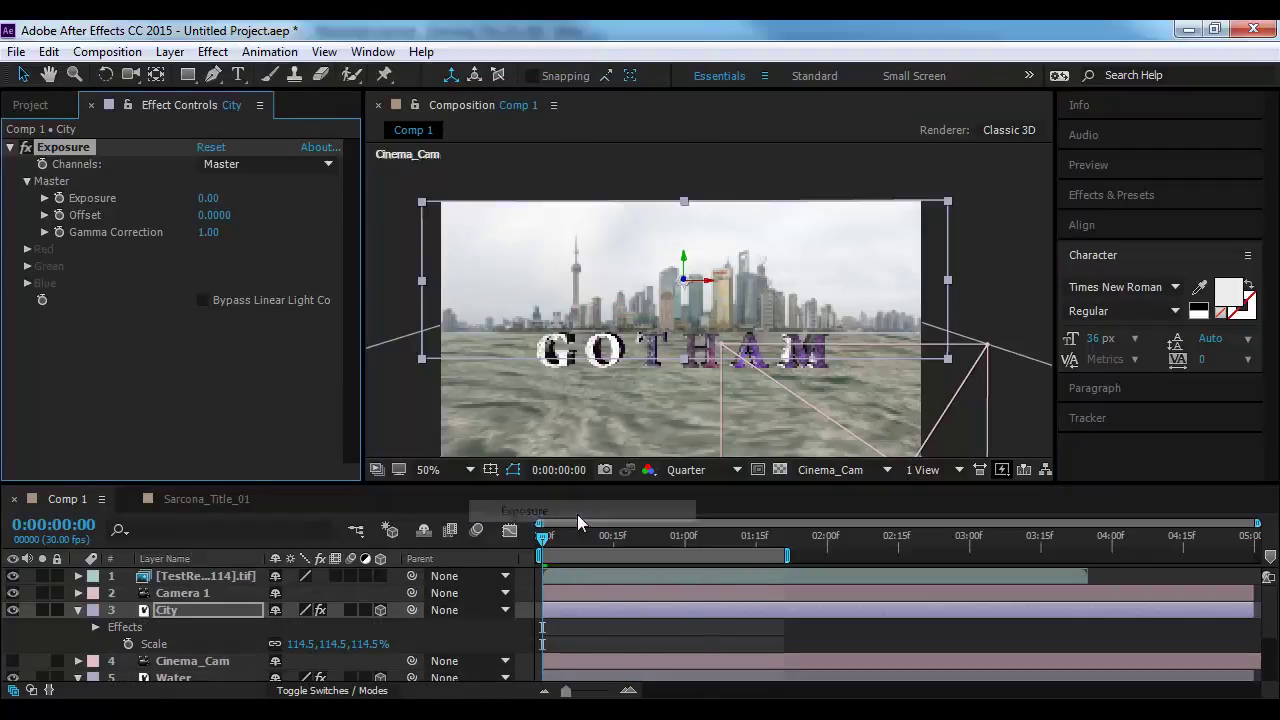
left_click_drag(208, 198, 4, 197)
left_click_drag(209, 198, 84, 199)
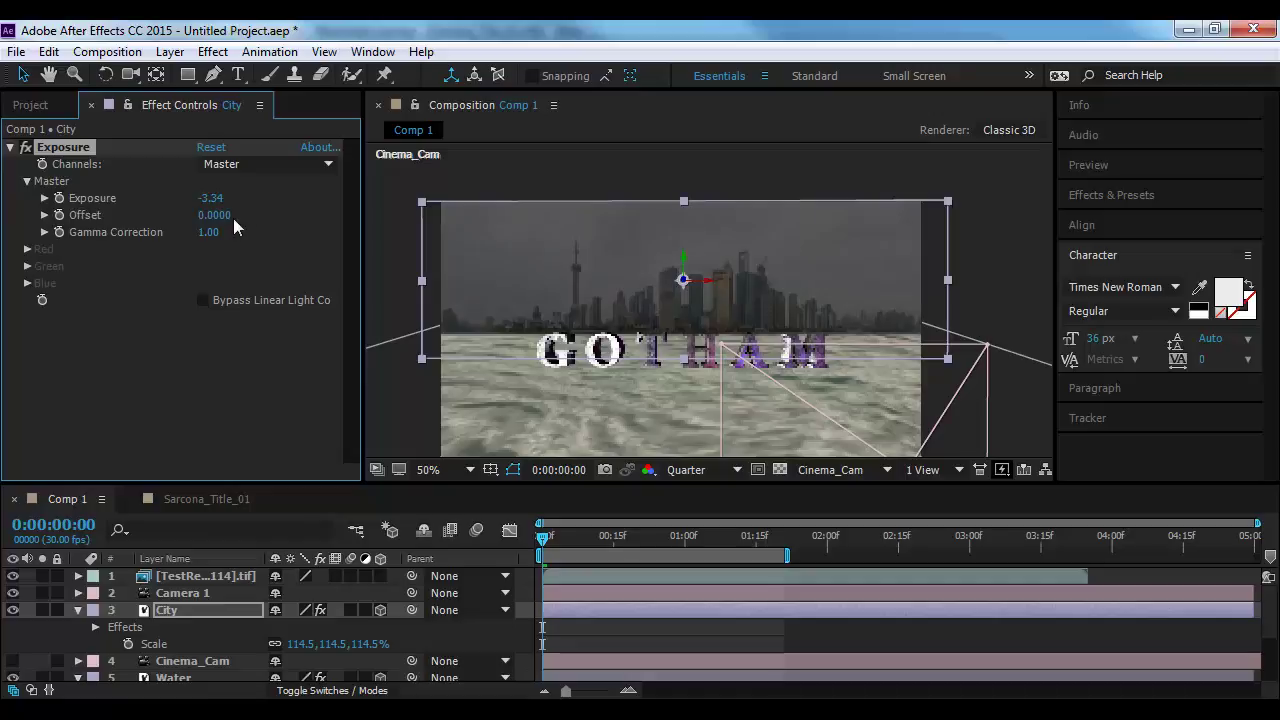
left_click_drag(208, 232, 178, 240)
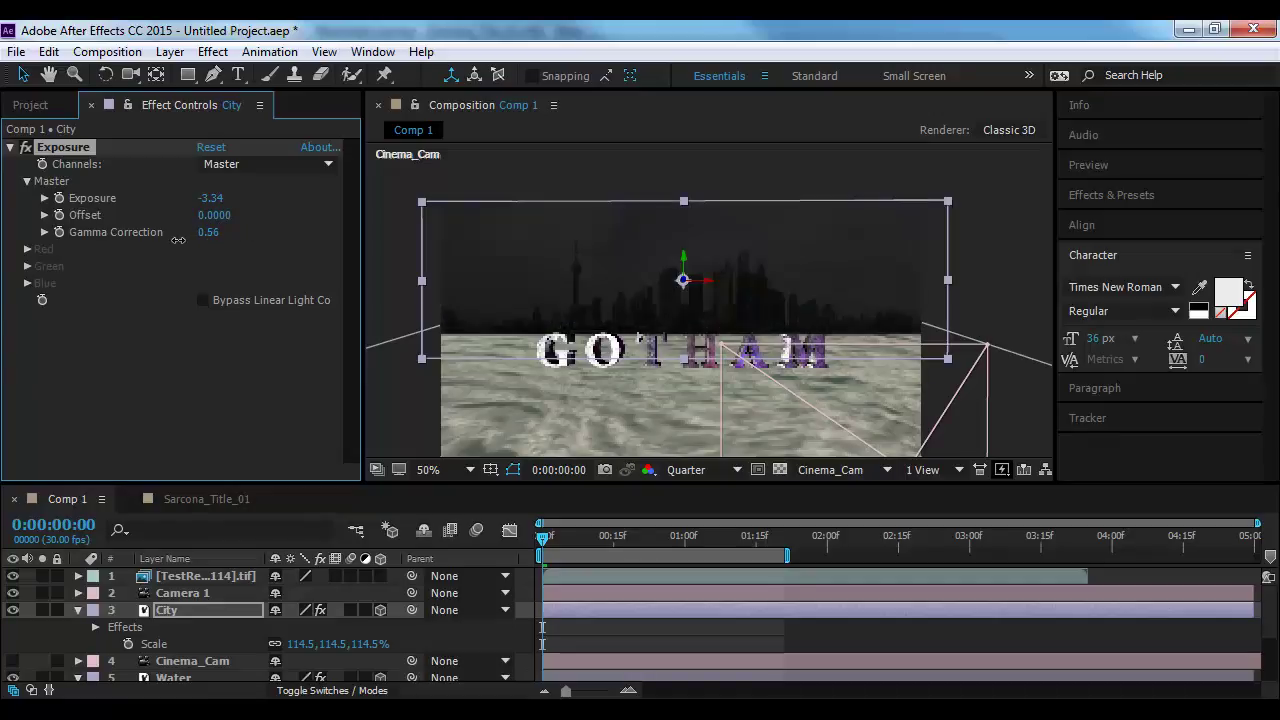
Add Curves to the City layer and bend the RGB curve into an S-shape
left_click(212, 51)
mouse_move(325, 259)
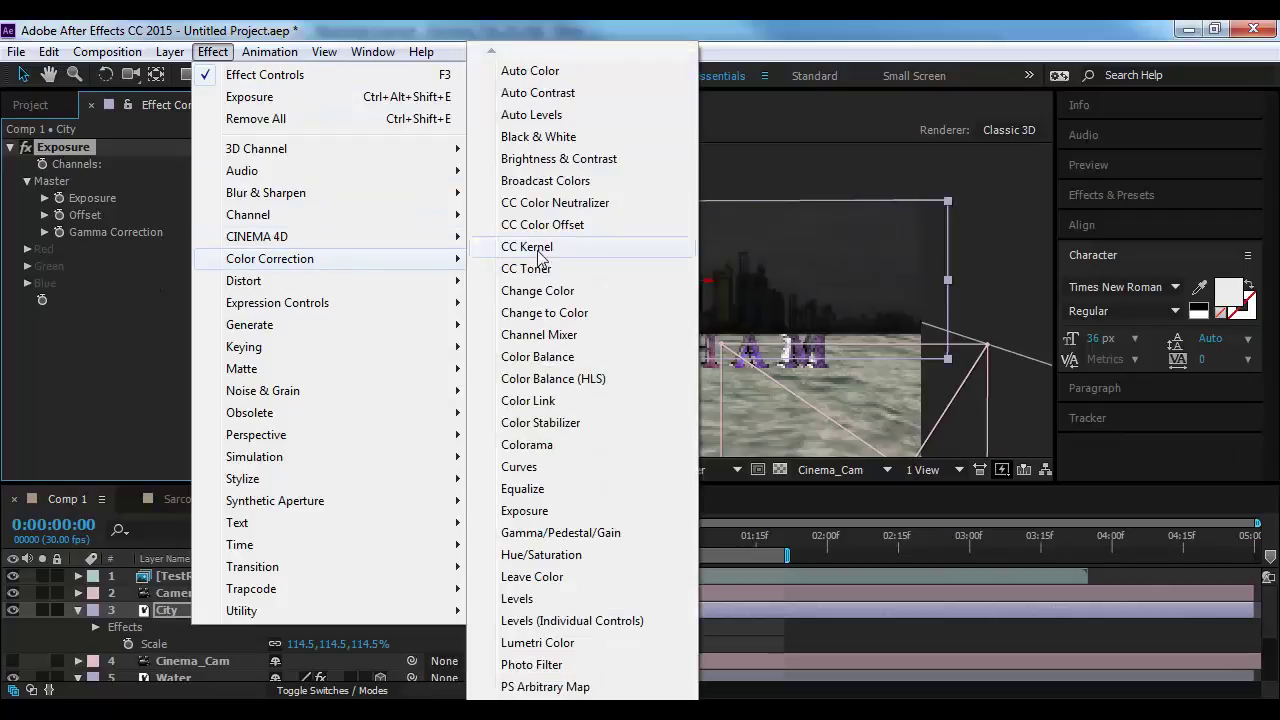
left_click(545, 466)
left_click_drag(222, 298, 268, 290)
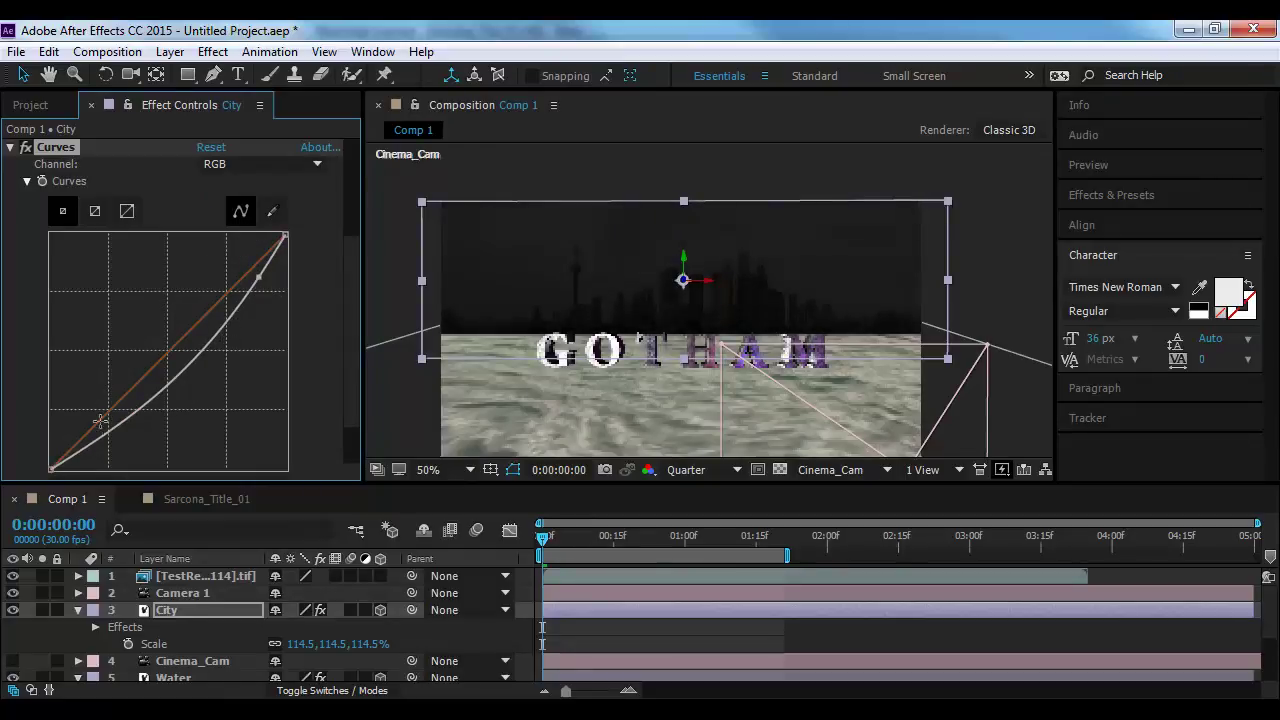
mouse_move(100, 430)
left_mouse_down()
mouse_move(74, 407)
mouse_move(84, 419)
left_mouse_up()
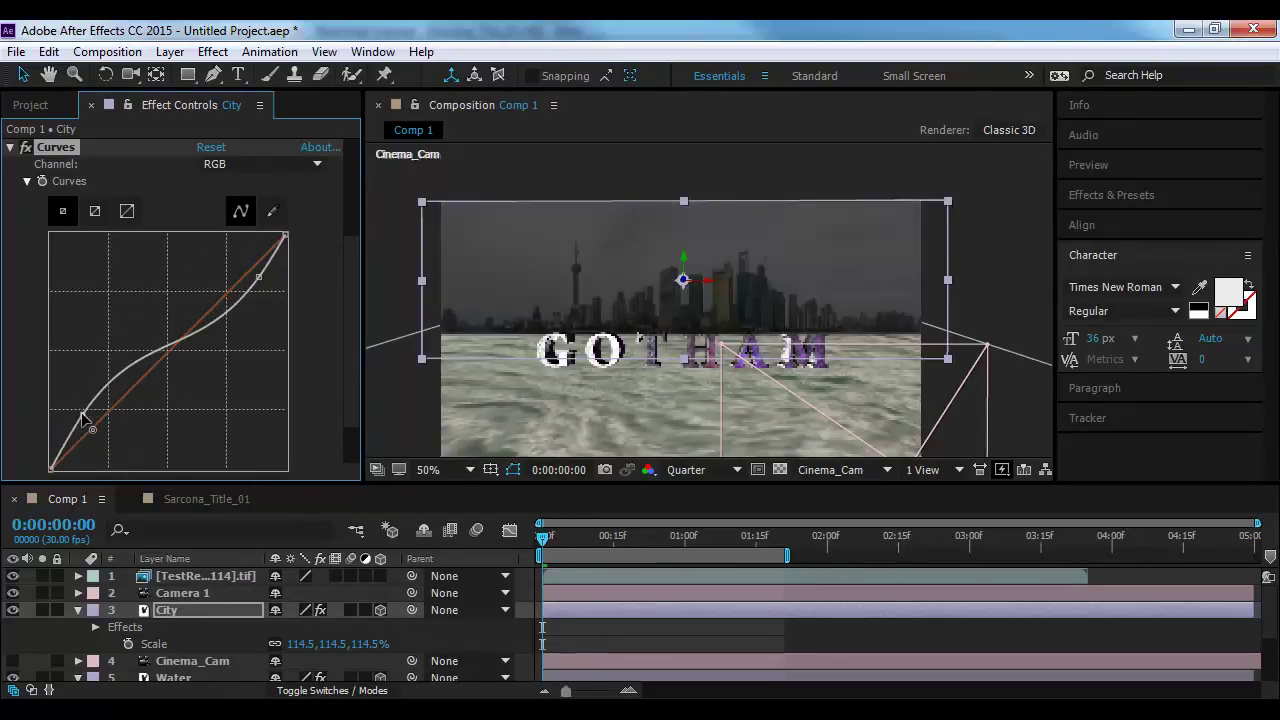
left_click_drag(259, 277, 237, 262)
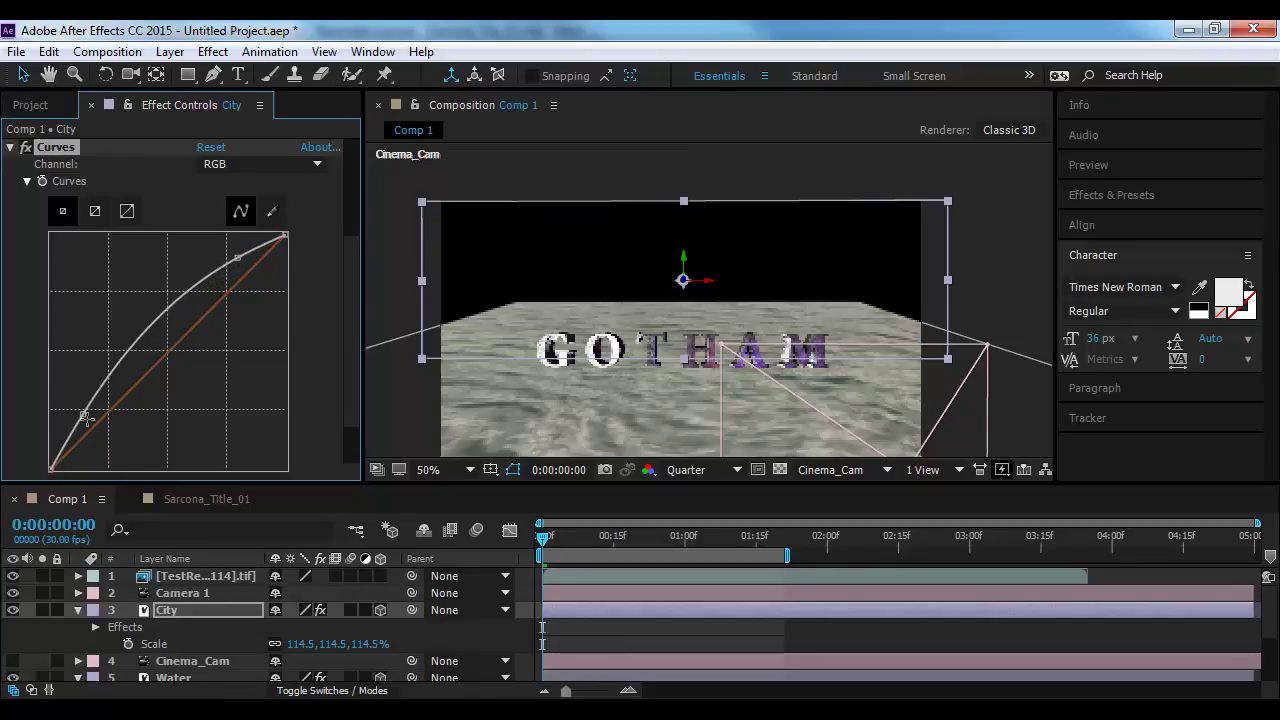
left_click_drag(86, 418, 58, 462)
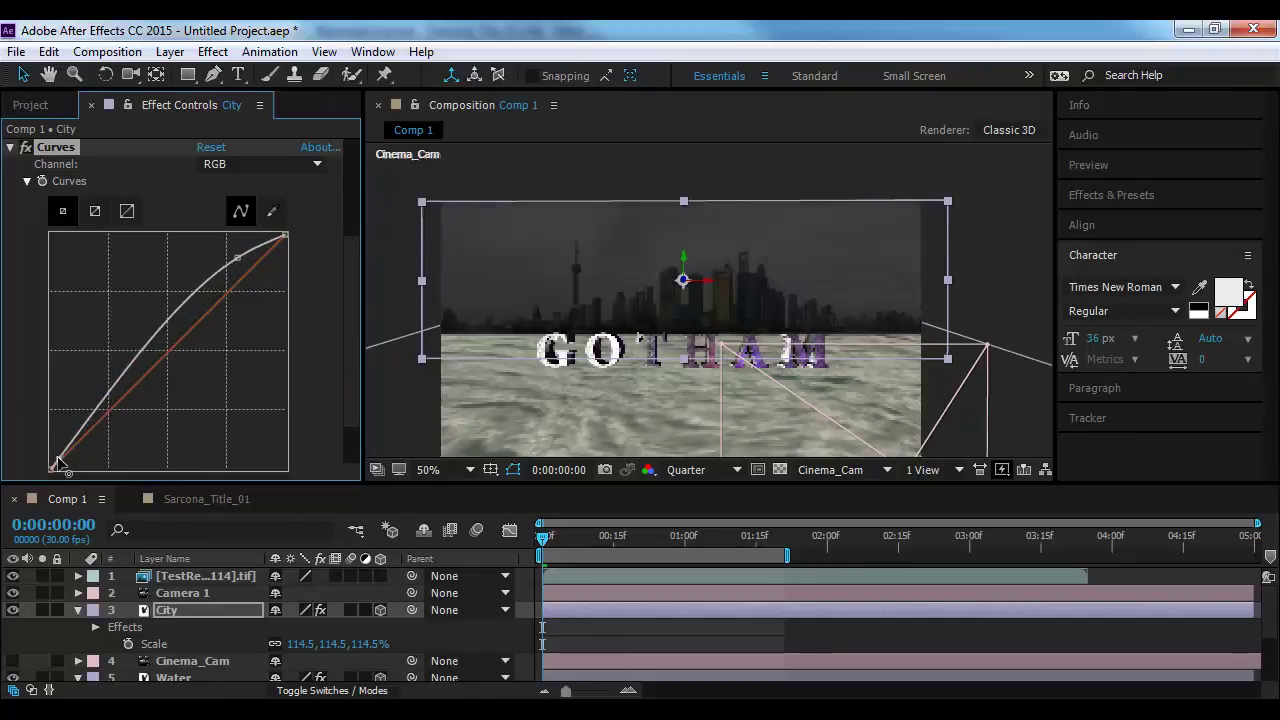
left_click_drag(228, 258, 170, 262)
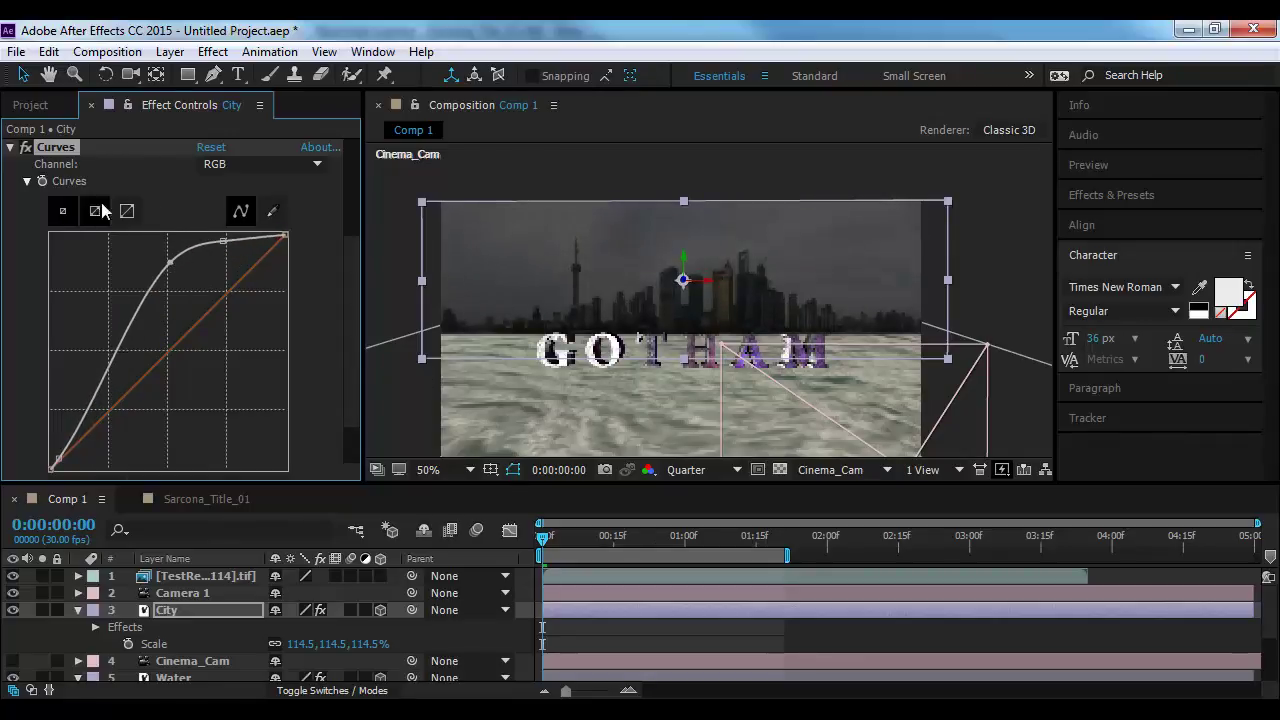
Collapse the Curves and Exposure effects and toggle Exposure off and on to compare
left_click(10, 147)
left_click(10, 147)
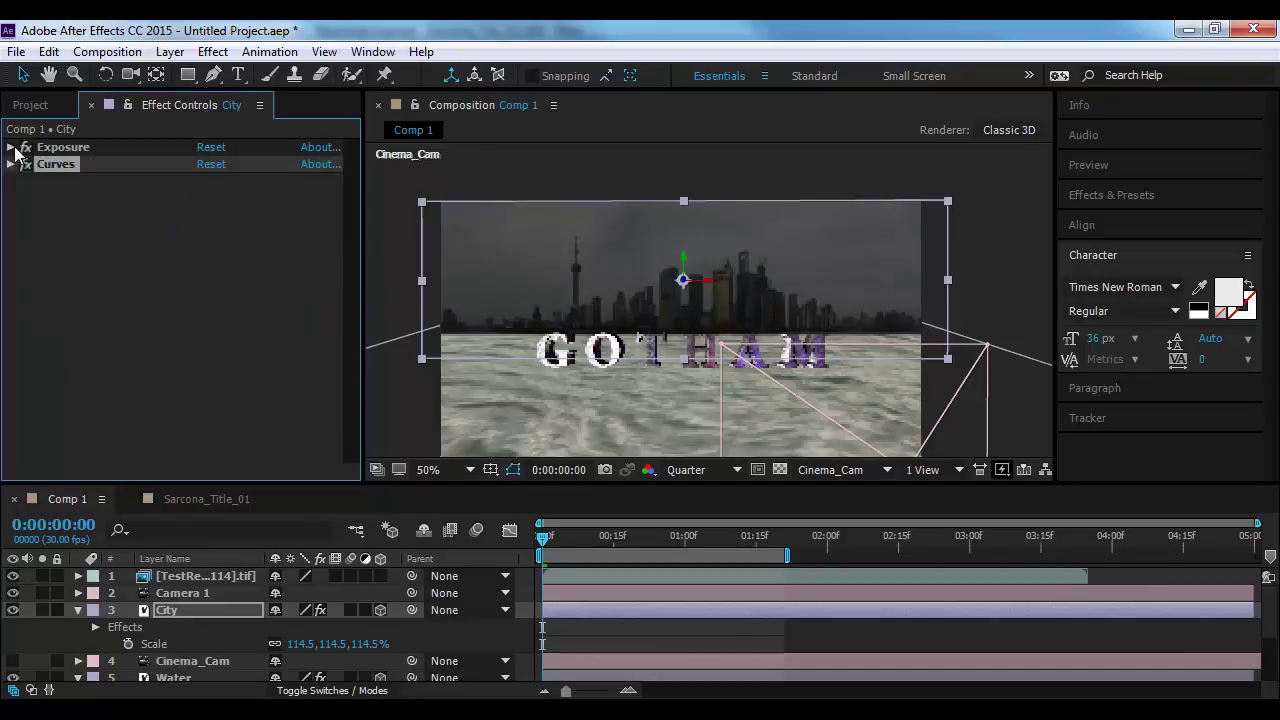
left_click(26, 147)
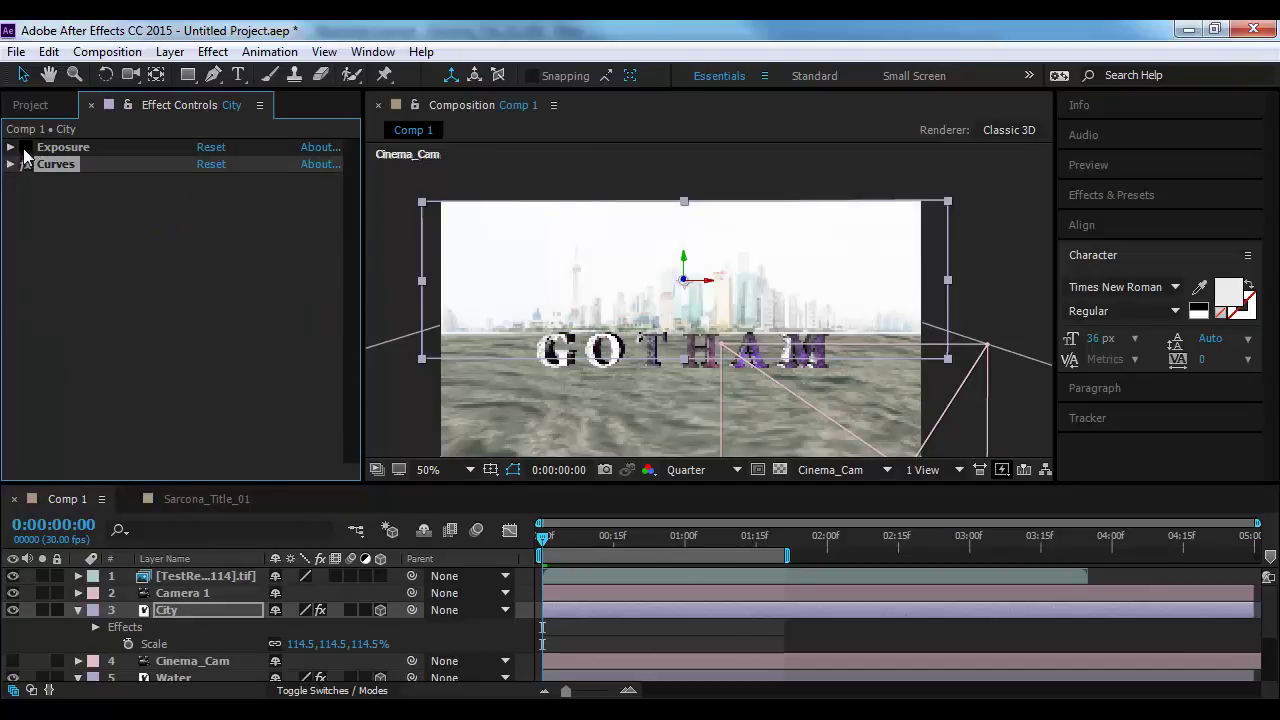
left_click(26, 147)
left_click(52, 272)
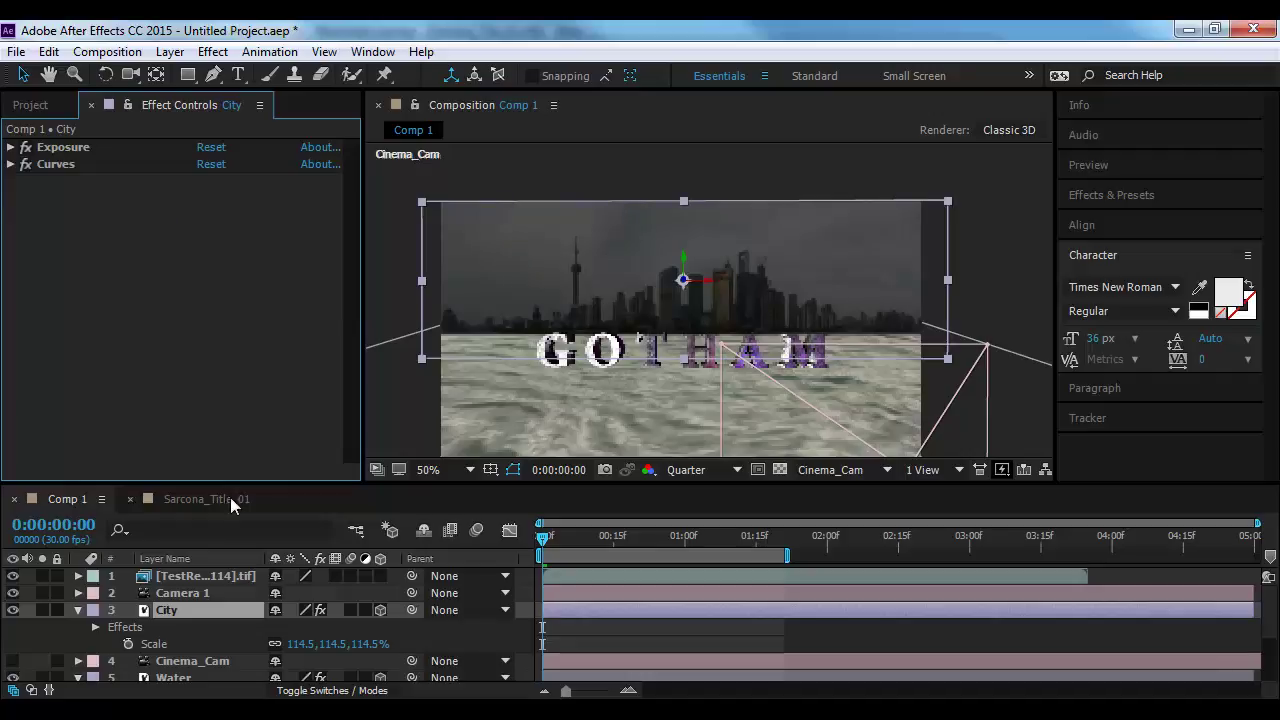
left_click(190, 677)
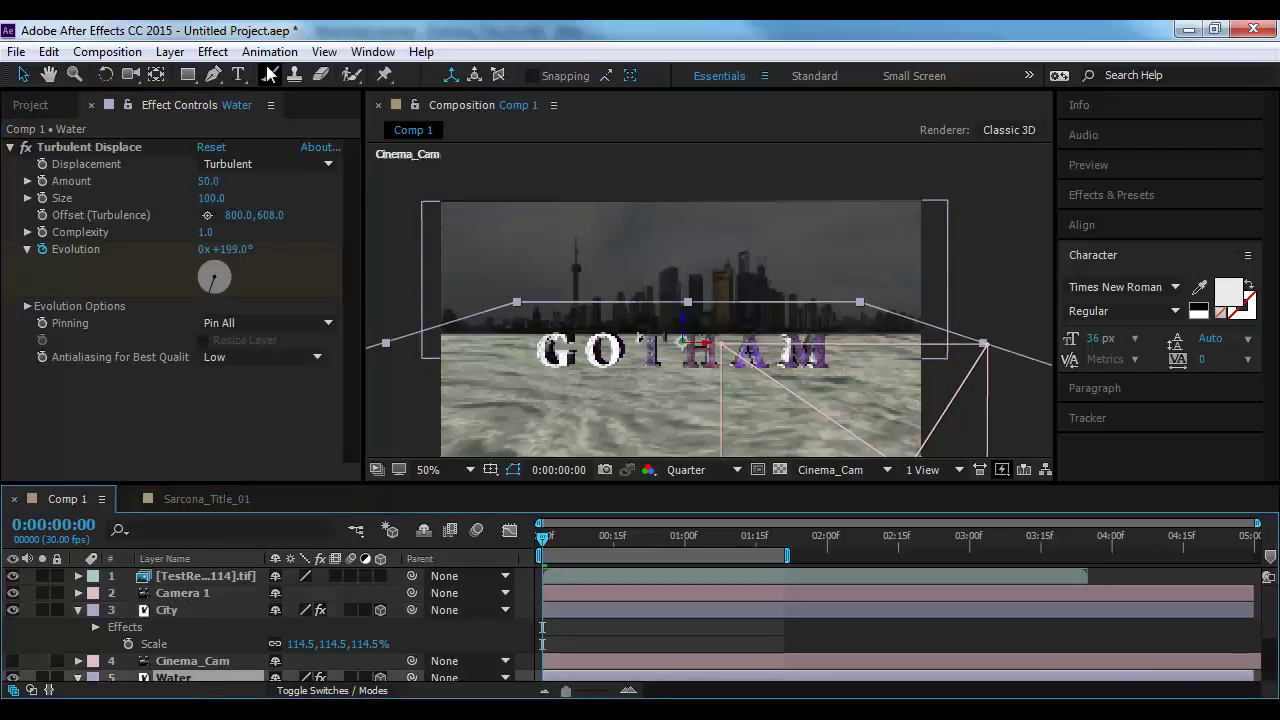
Apply Exposure to the Water layer and set it to -3.81
left_click(213, 52)
mouse_move(349, 261)
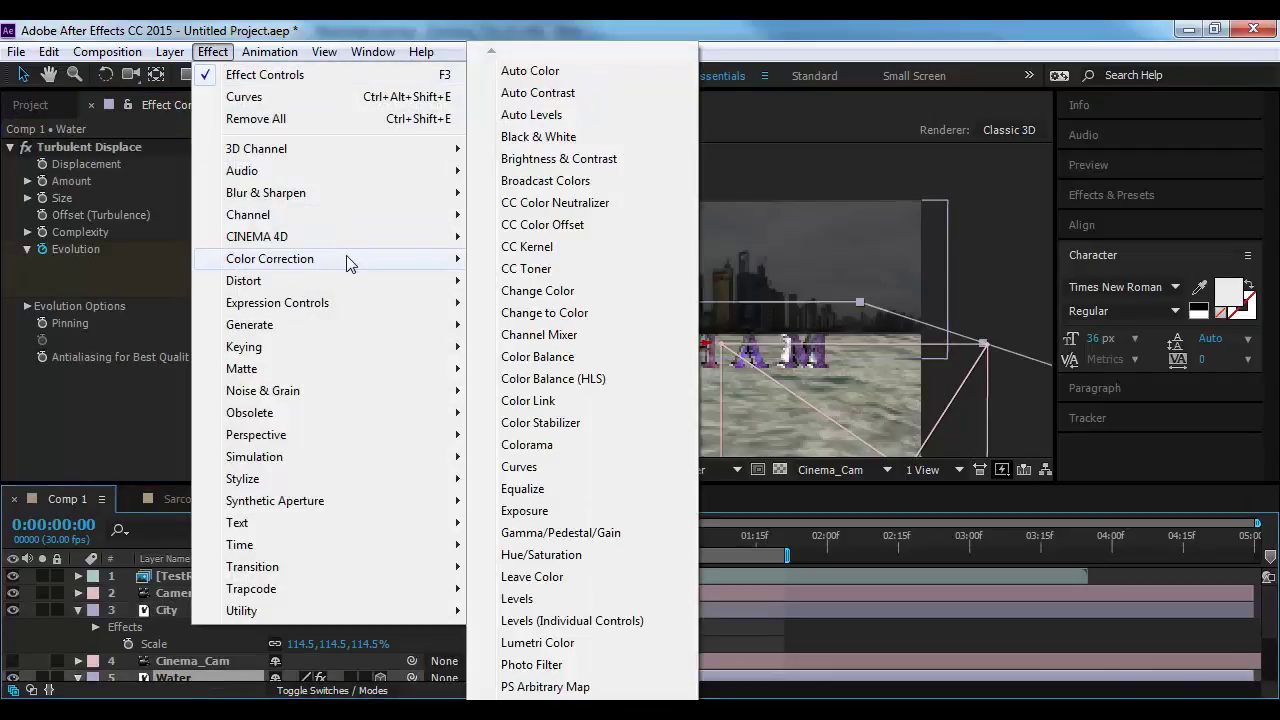
left_click(549, 511)
left_click_drag(215, 388, 4, 378)
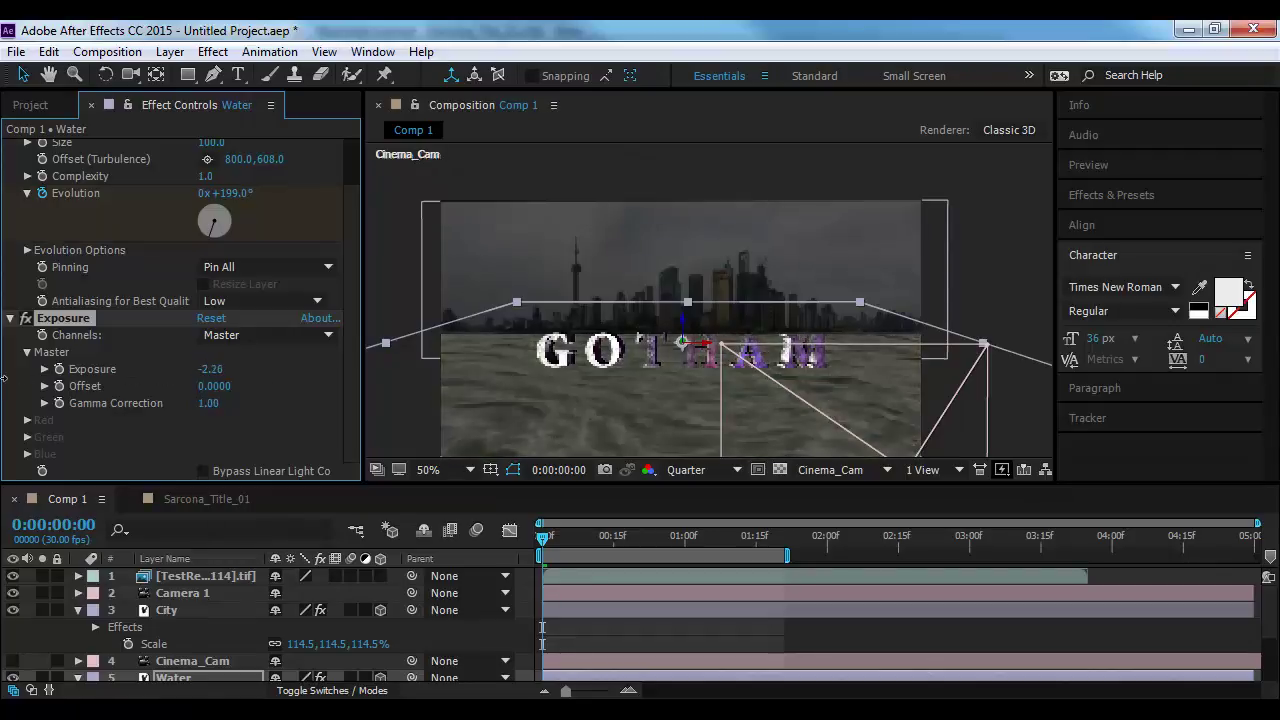
left_click_drag(210, 369, 60, 368)
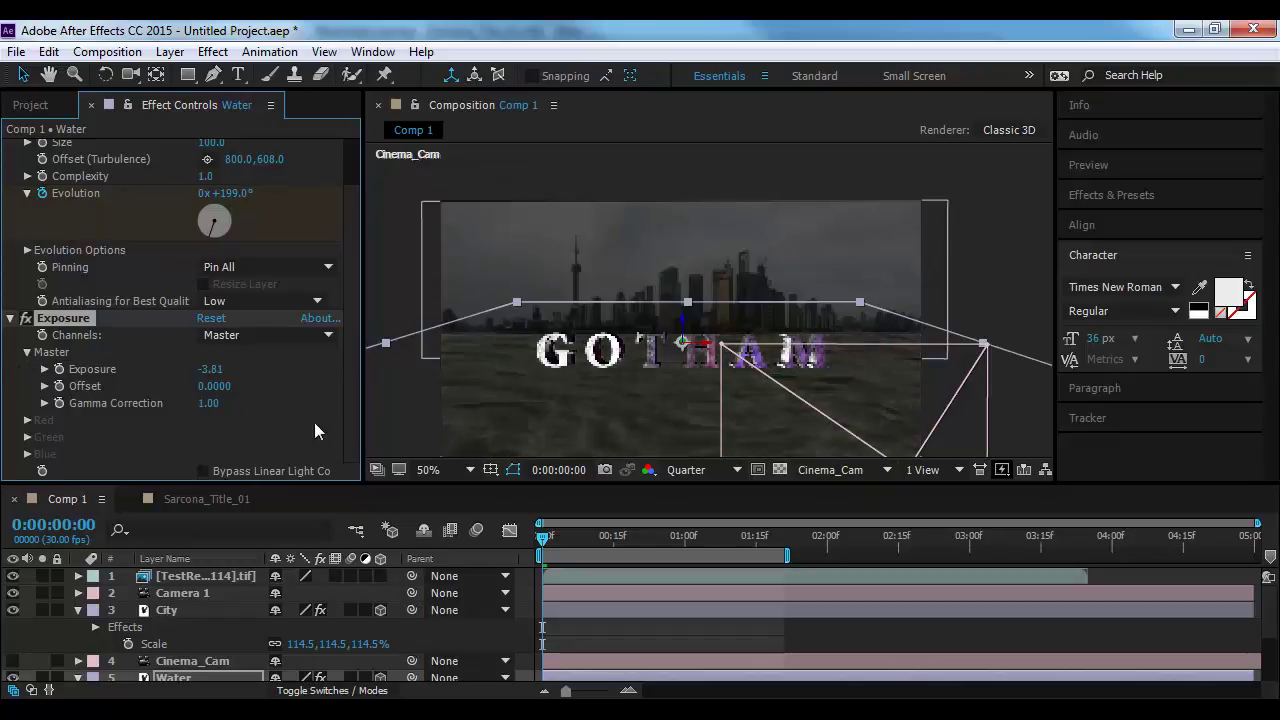
Collapse the Exposure and Turbulent Displace effects in Effect Controls
left_click(620, 622)
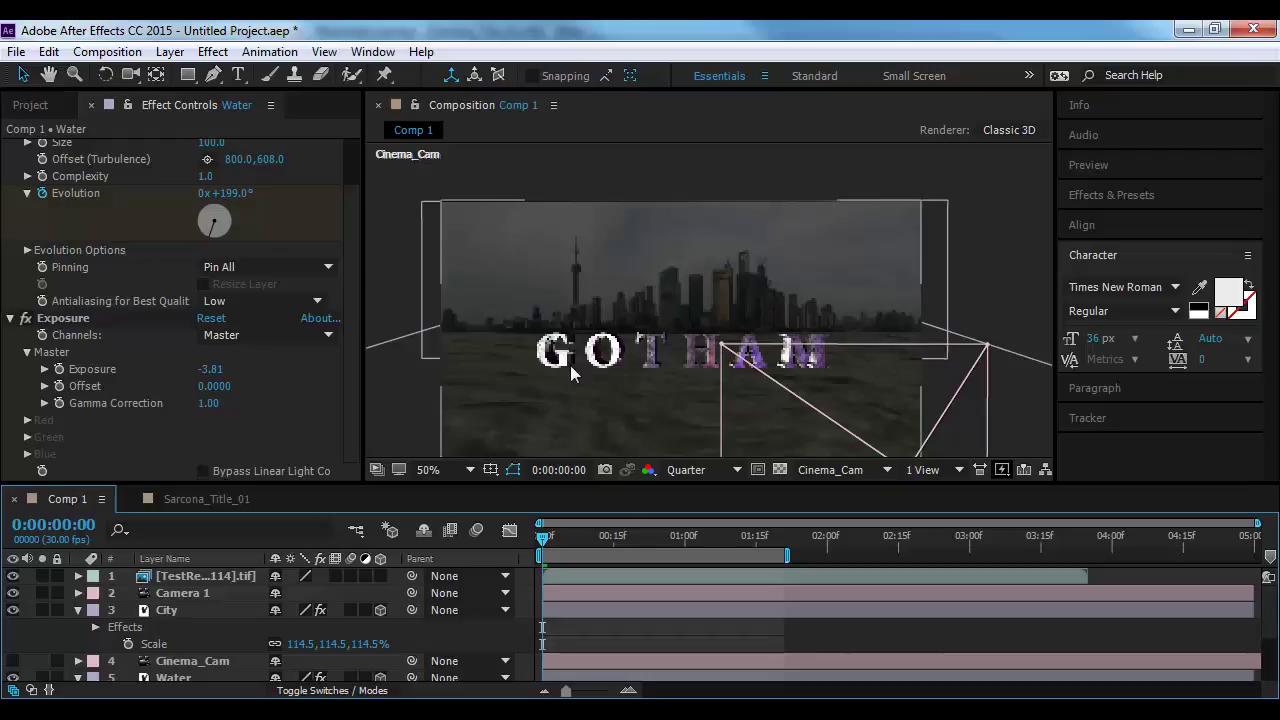
left_click(11, 318)
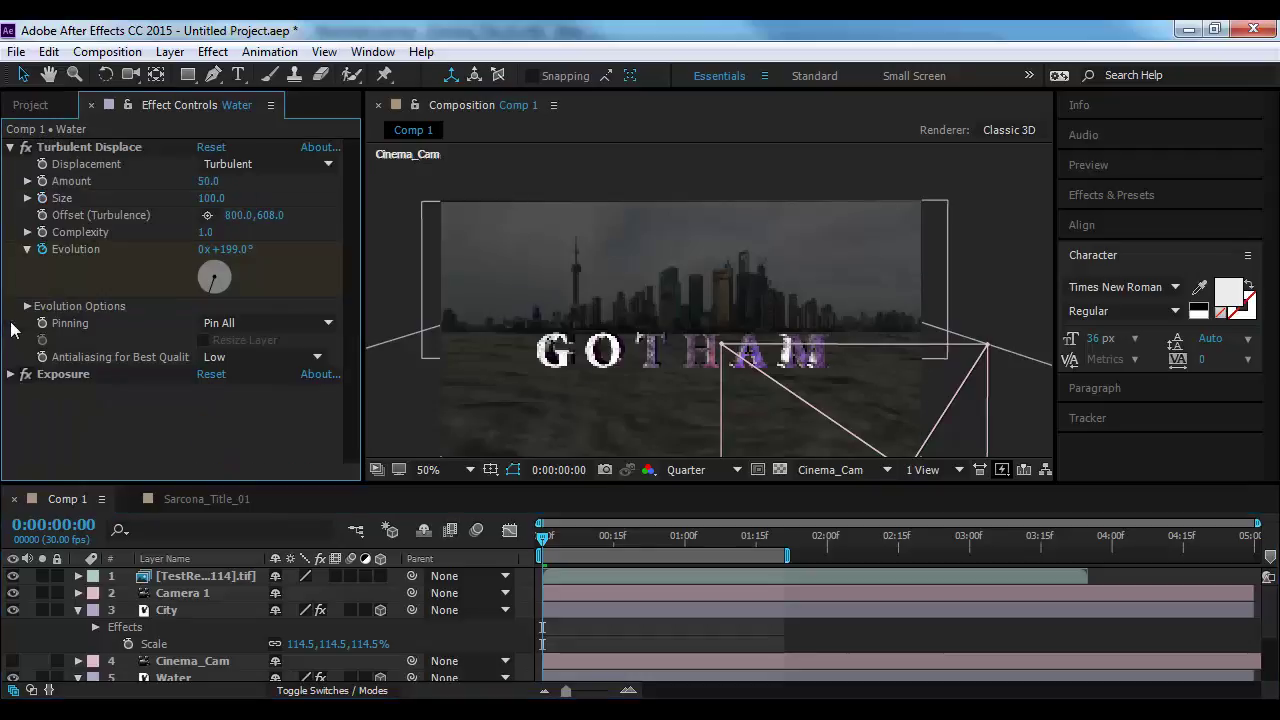
left_click(10, 147)
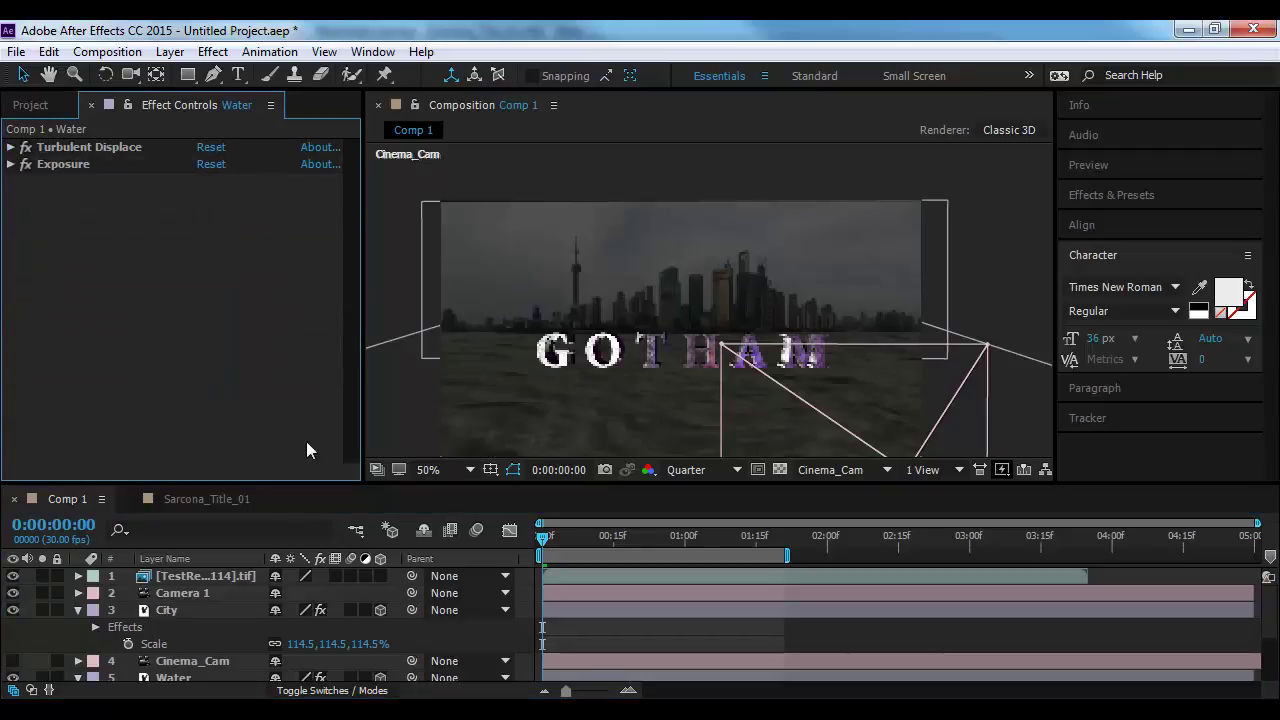
left_click(31, 105)
Add the aerial clouds image from the project to Comp 1
left_click(73, 405)
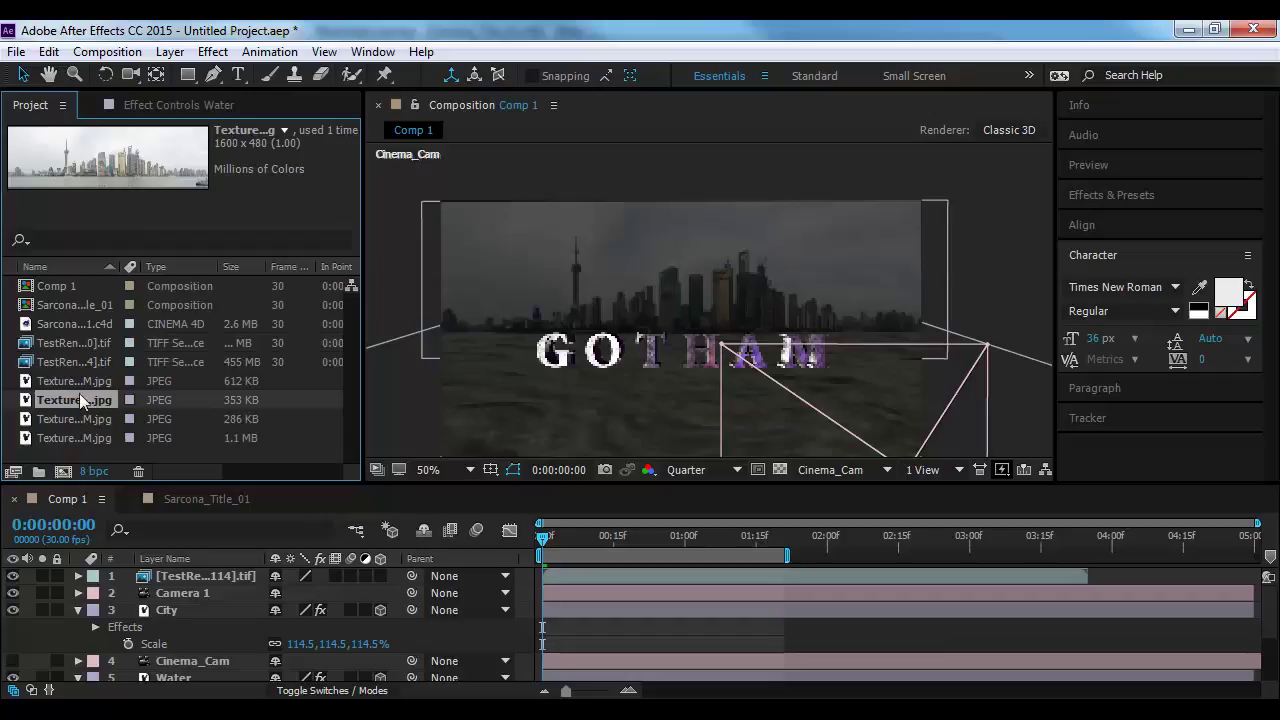
left_click(75, 382)
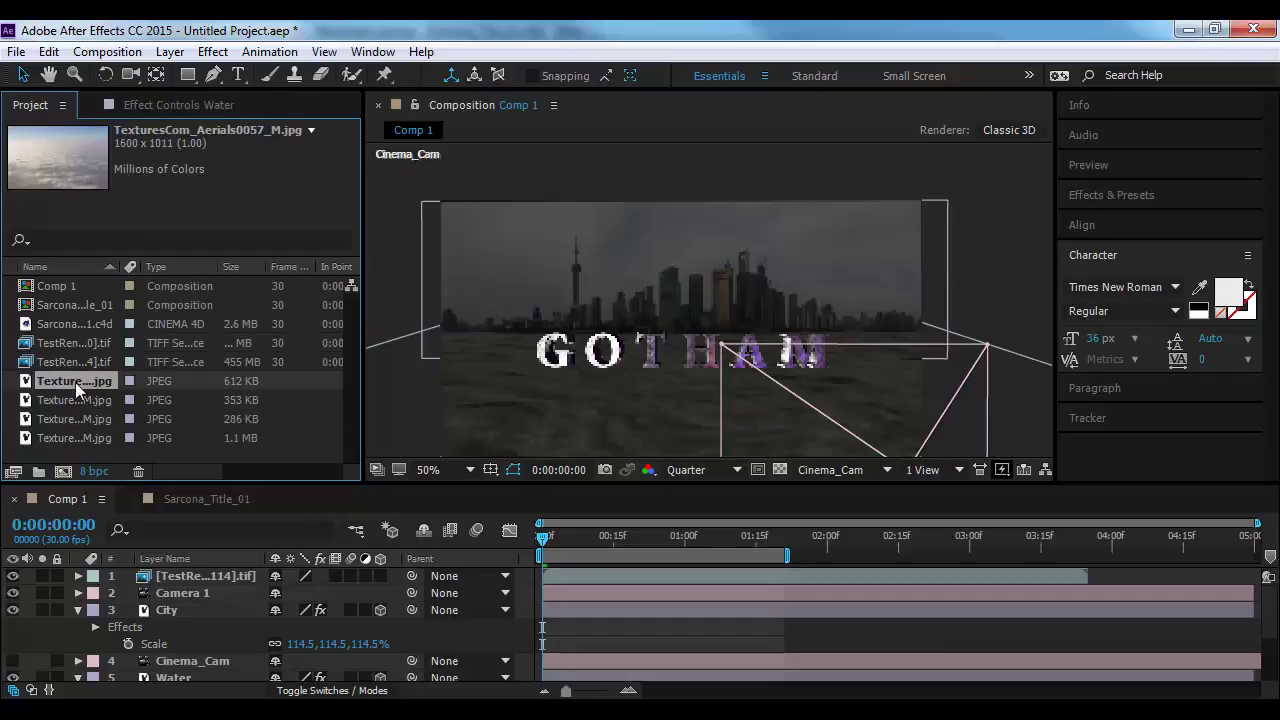
left_click_drag(75, 382, 198, 574)
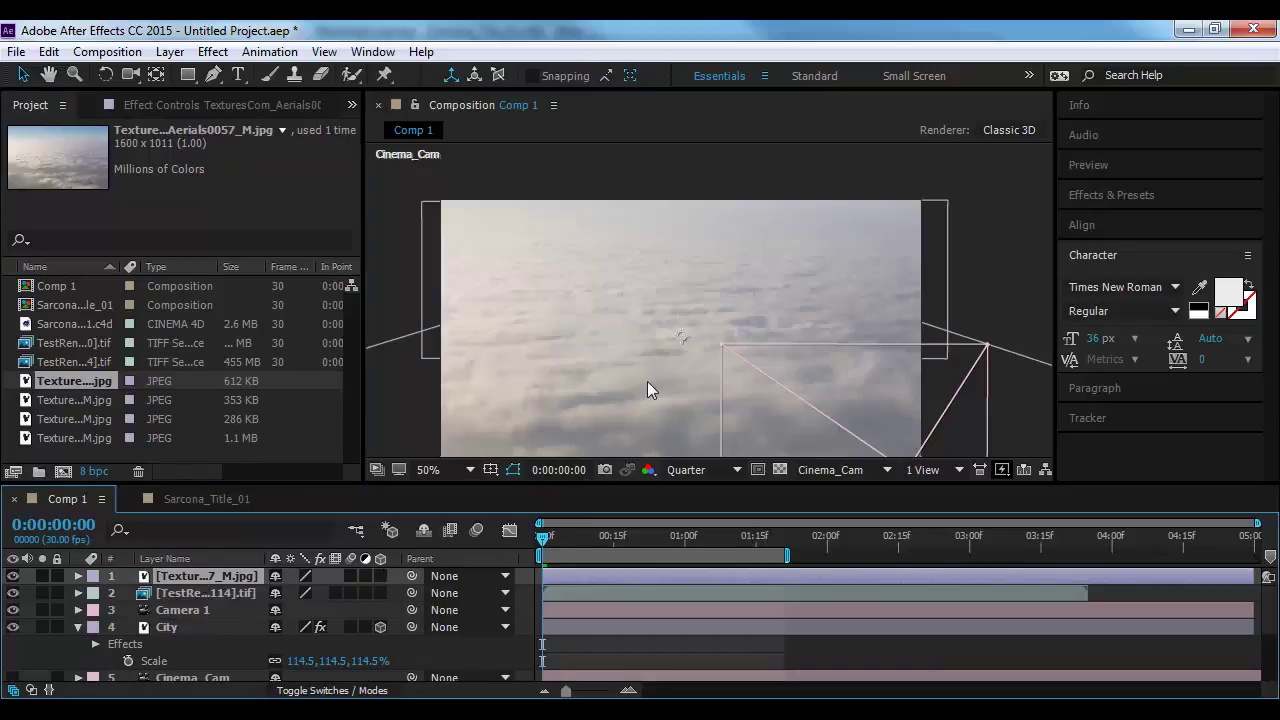
Draw a closed pen mask around the cloud area of the clouds layer
left_click(210, 80)
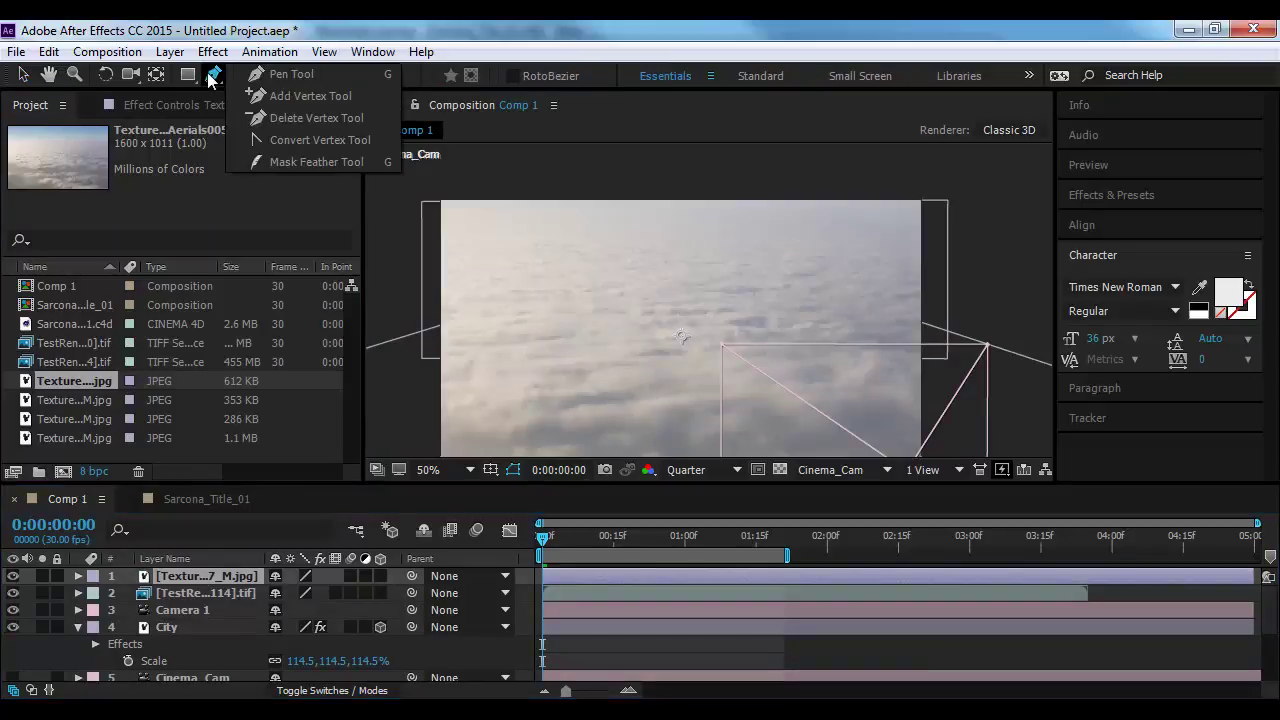
left_click(450, 338)
left_click(760, 298)
left_click(847, 305)
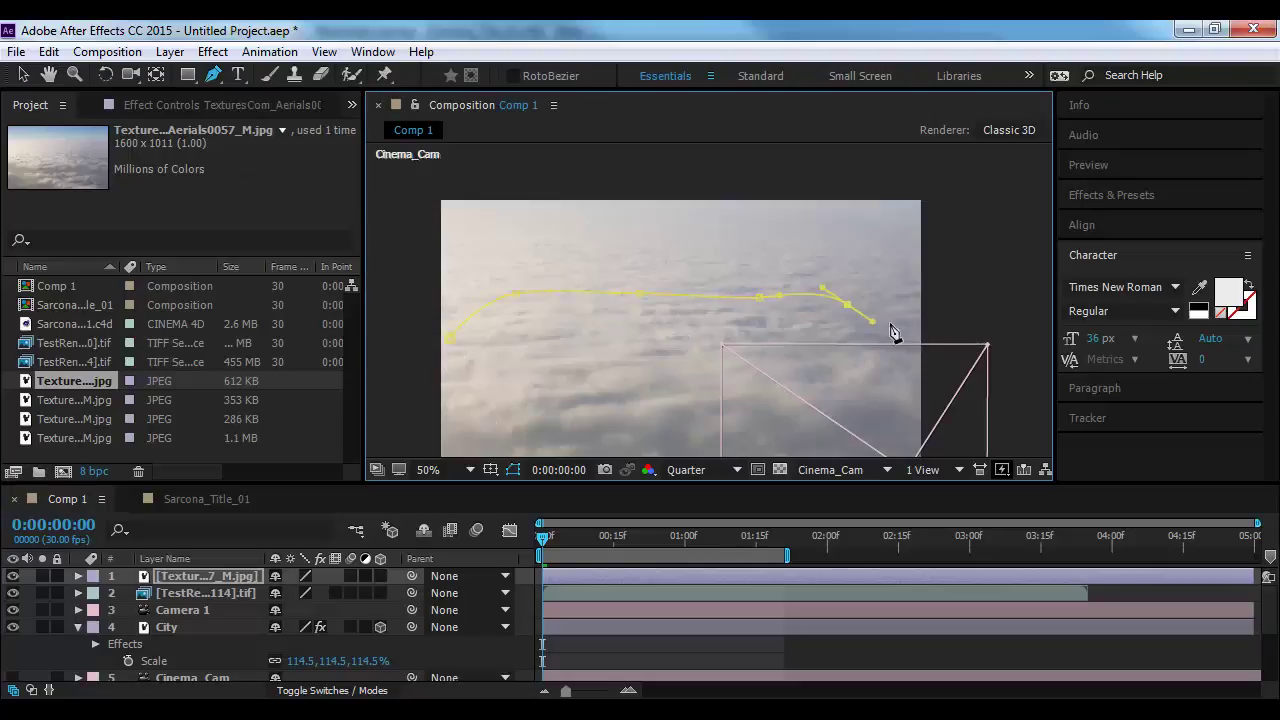
left_click(939, 321)
left_click(966, 372)
left_click_drag(960, 448, 951, 329)
left_click(964, 411)
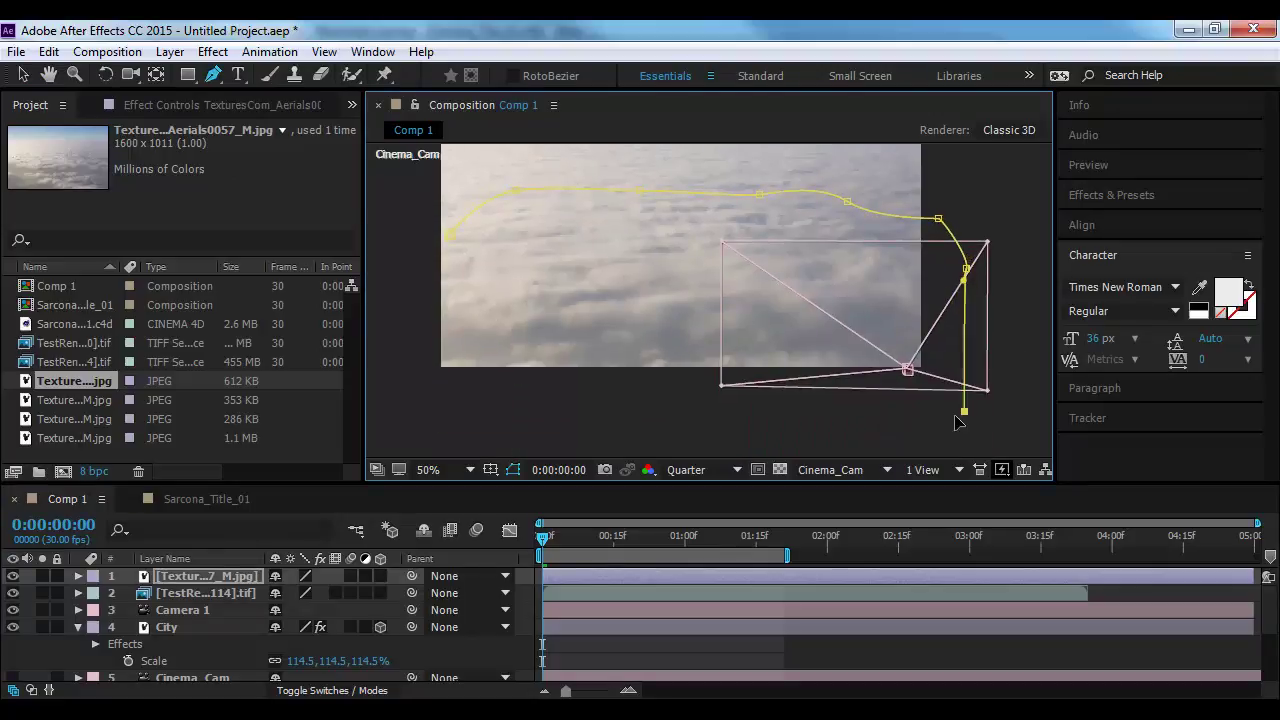
left_click_drag(854, 427, 778, 432)
left_click(453, 388)
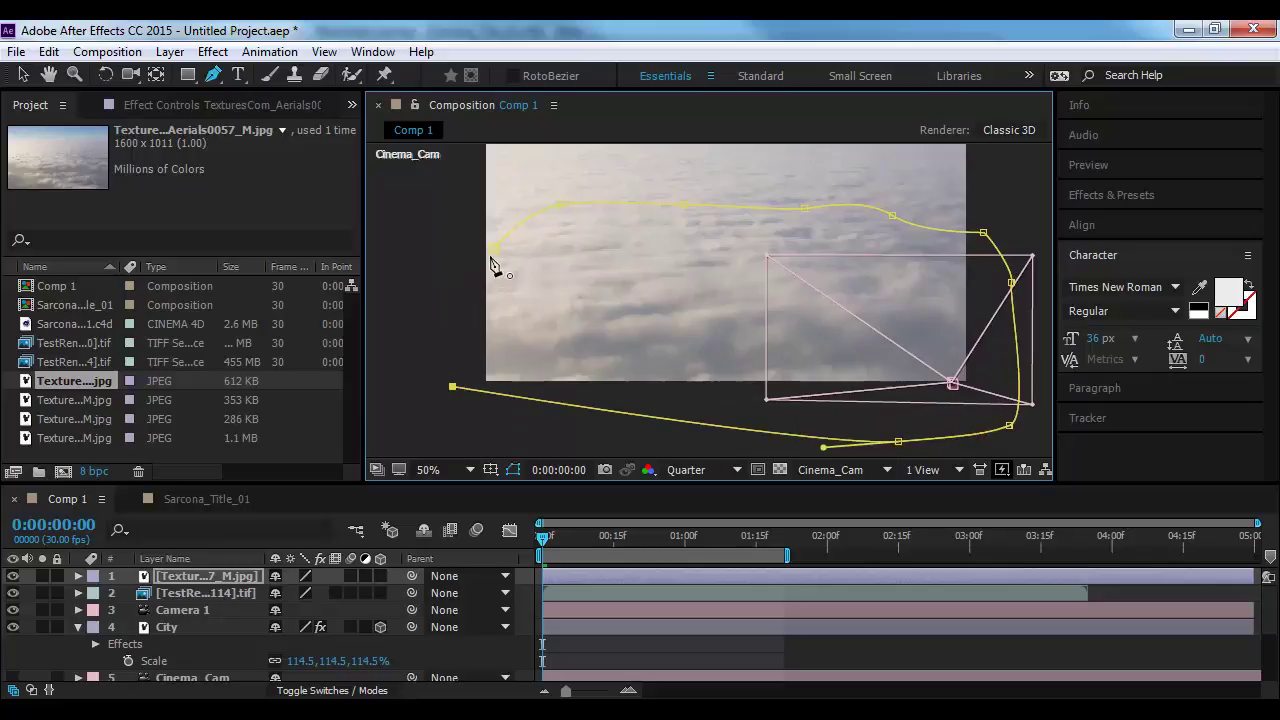
left_click_drag(493, 248, 431, 330)
Feather the mask edge along the skyline with the Mask Feather tool
left_click(216, 76)
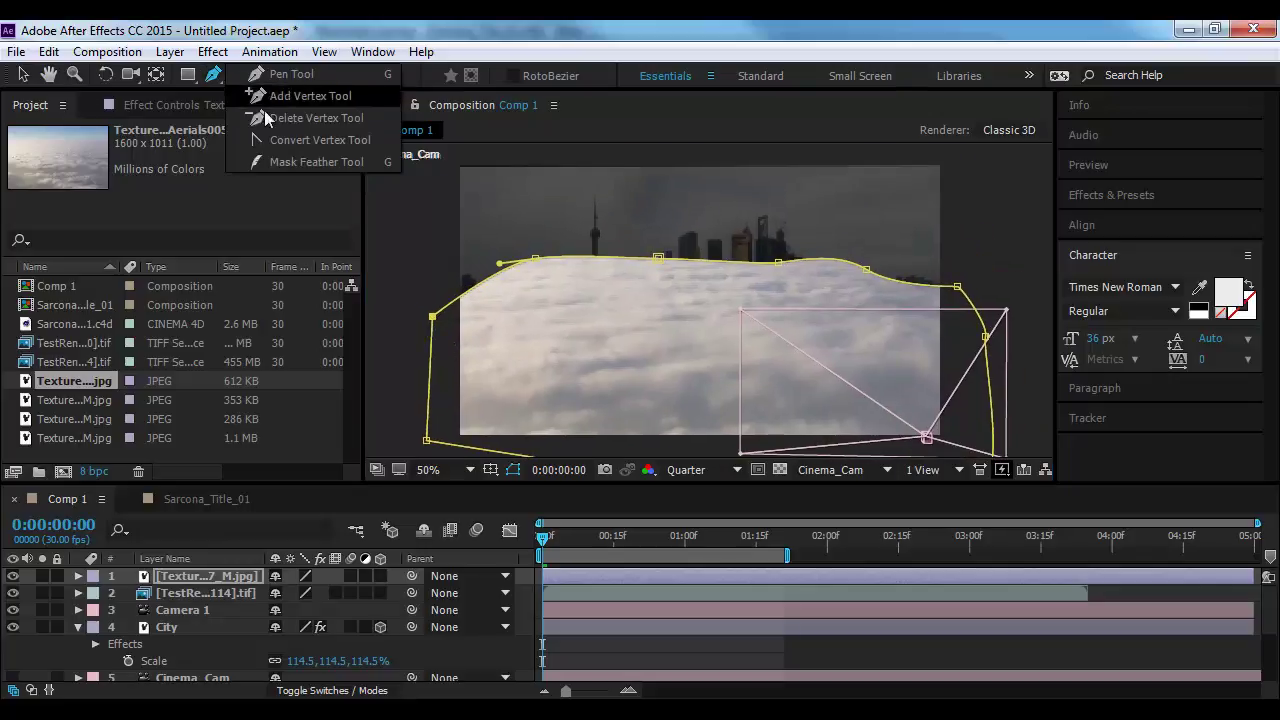
left_click(296, 165)
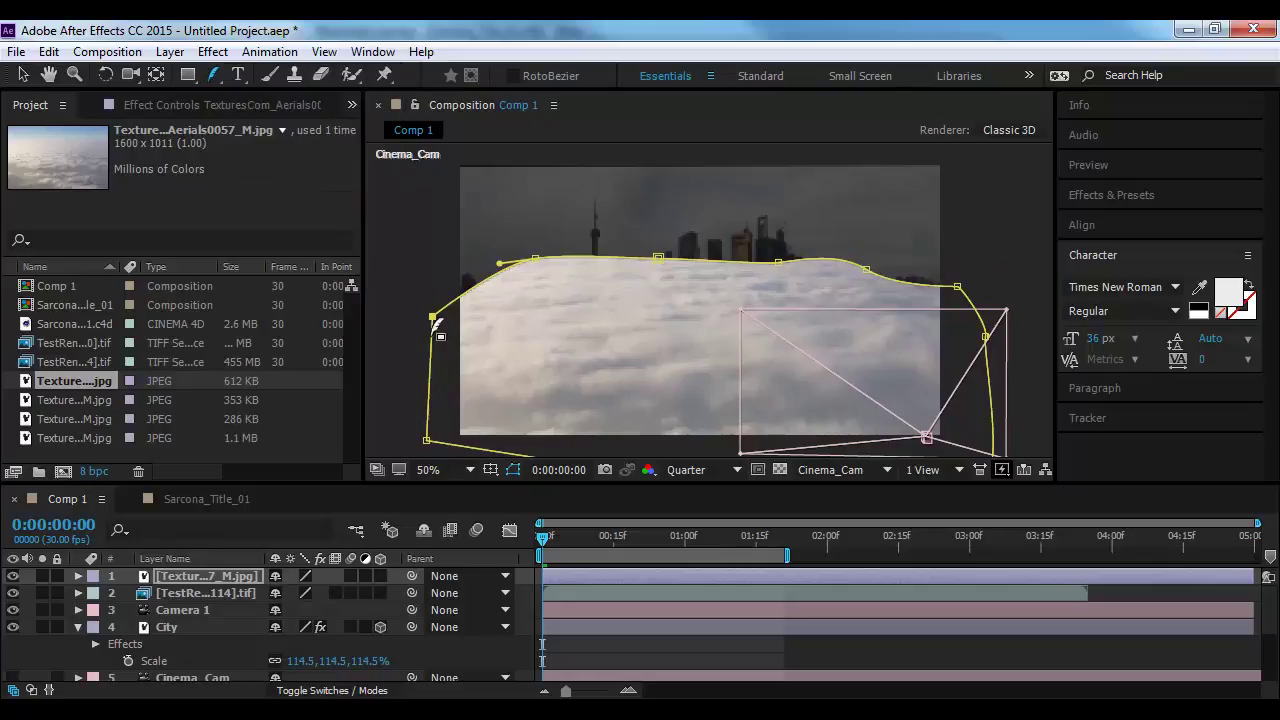
left_click_drag(418, 315, 391, 289)
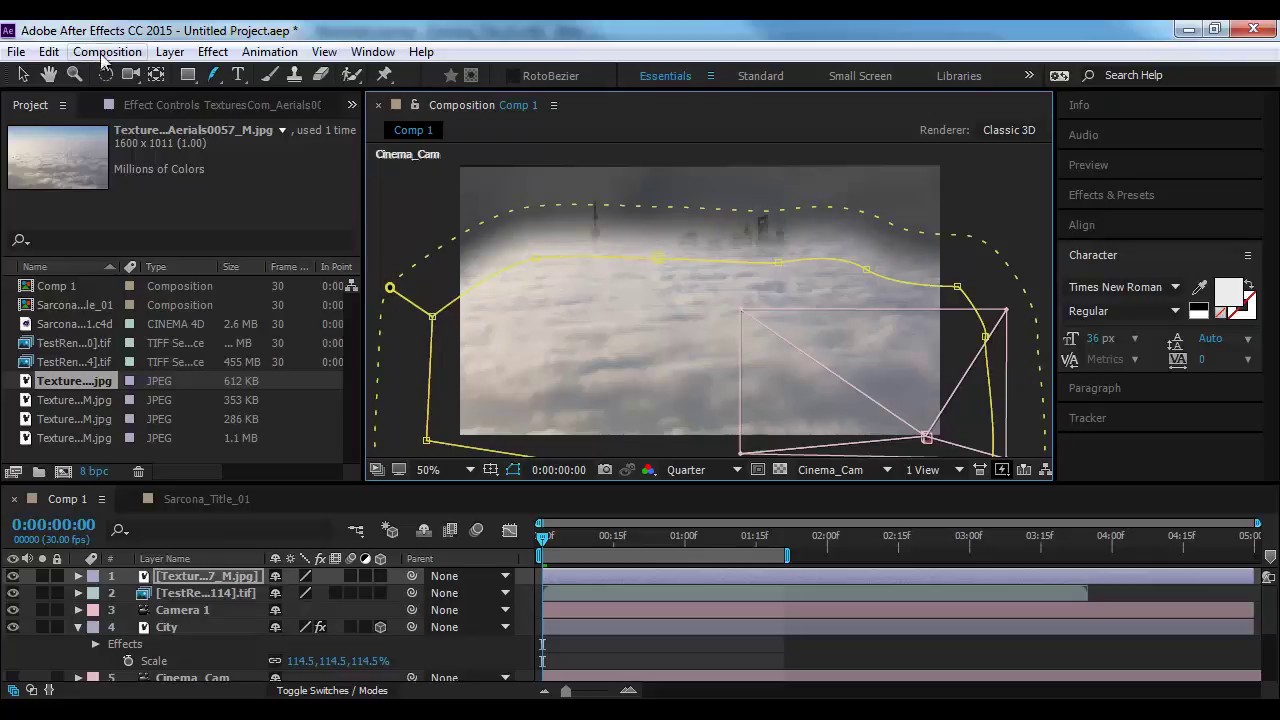
left_click(23, 75)
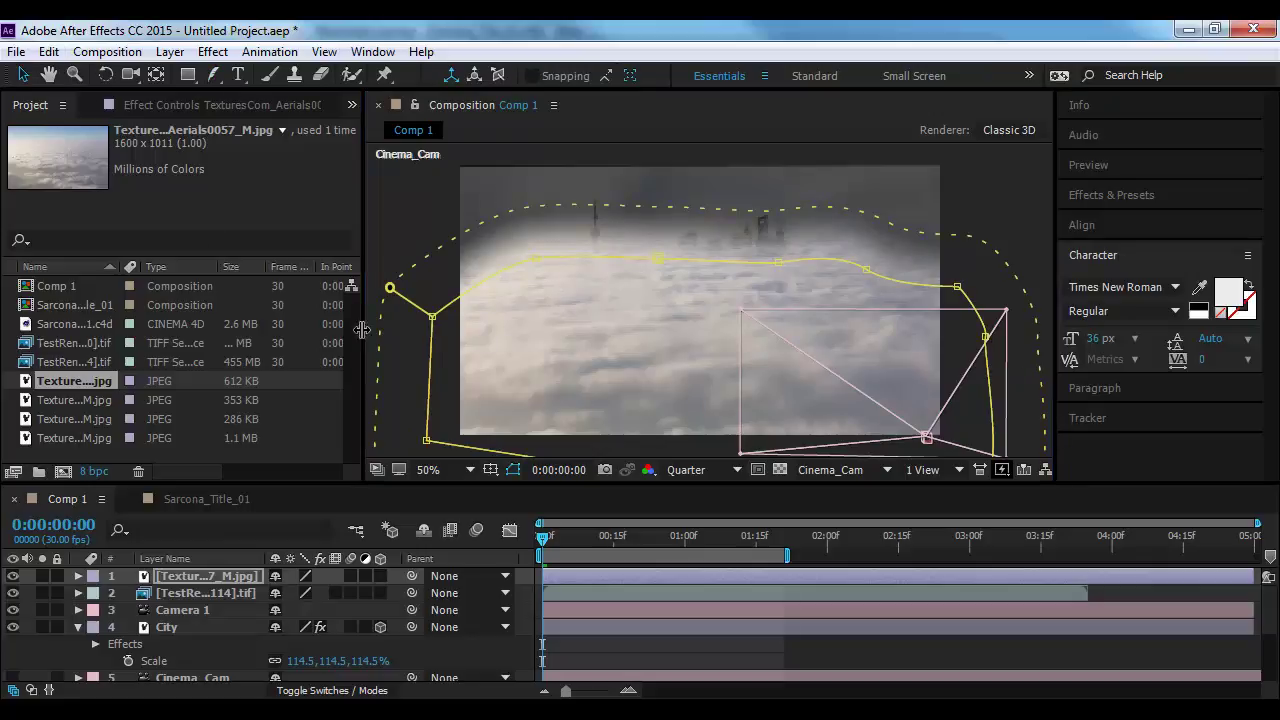
Make the clouds layer 3D, set Position to -100, 164, 0, and stretch it wider
left_click(379, 574)
key("h")
left_click_drag(659, 361, 653, 311)
key("v")
key("p")
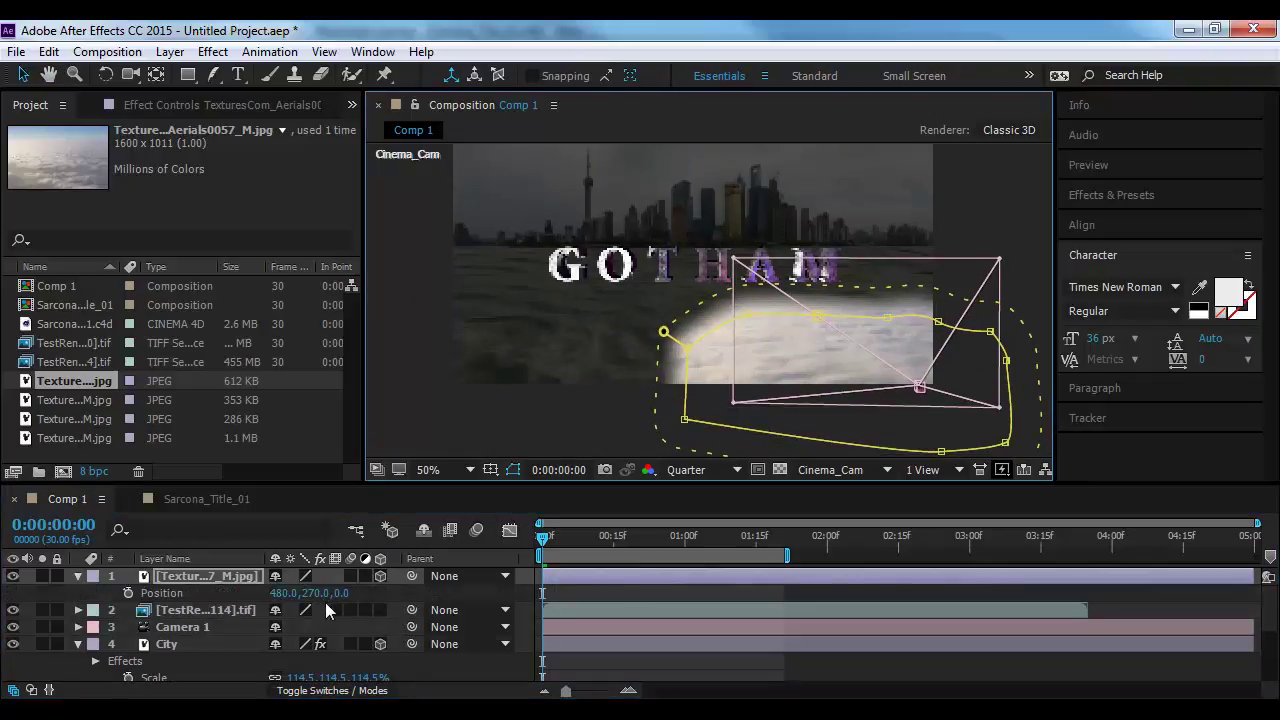
left_click_drag(282, 597, 175, 597)
left_click_drag(676, 318, 676, 280)
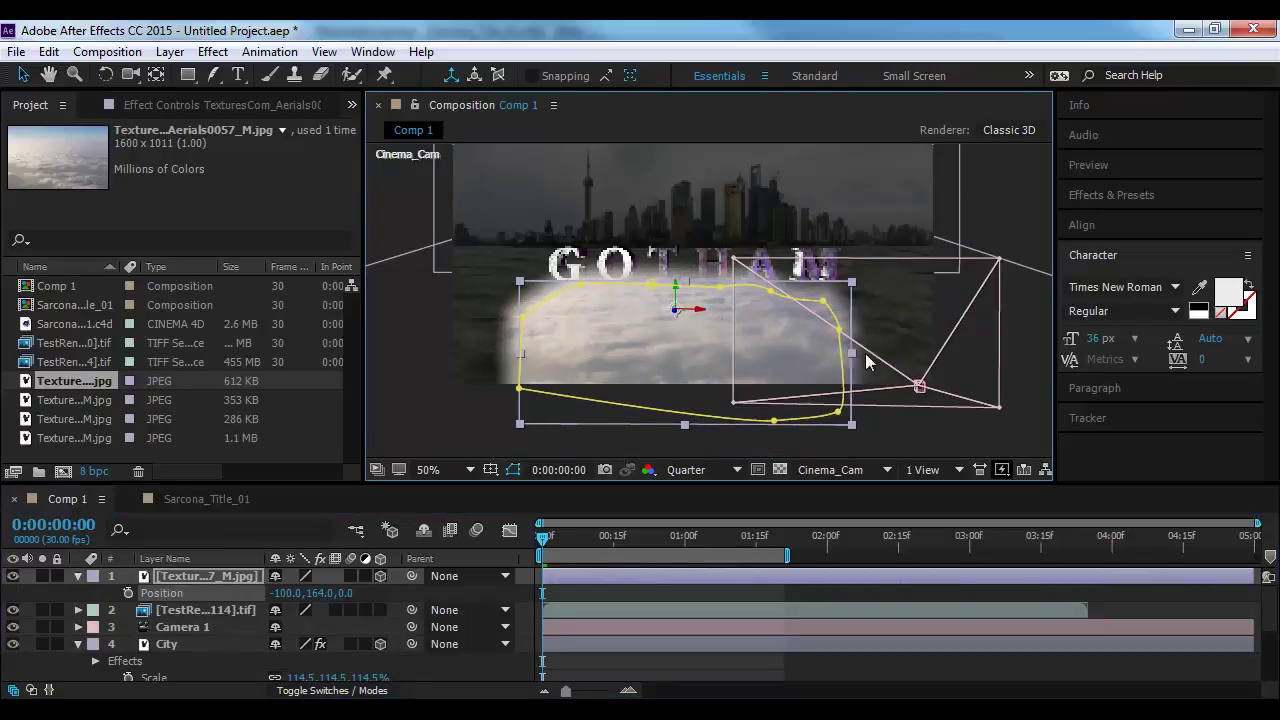
left_click_drag(865, 353, 1025, 354)
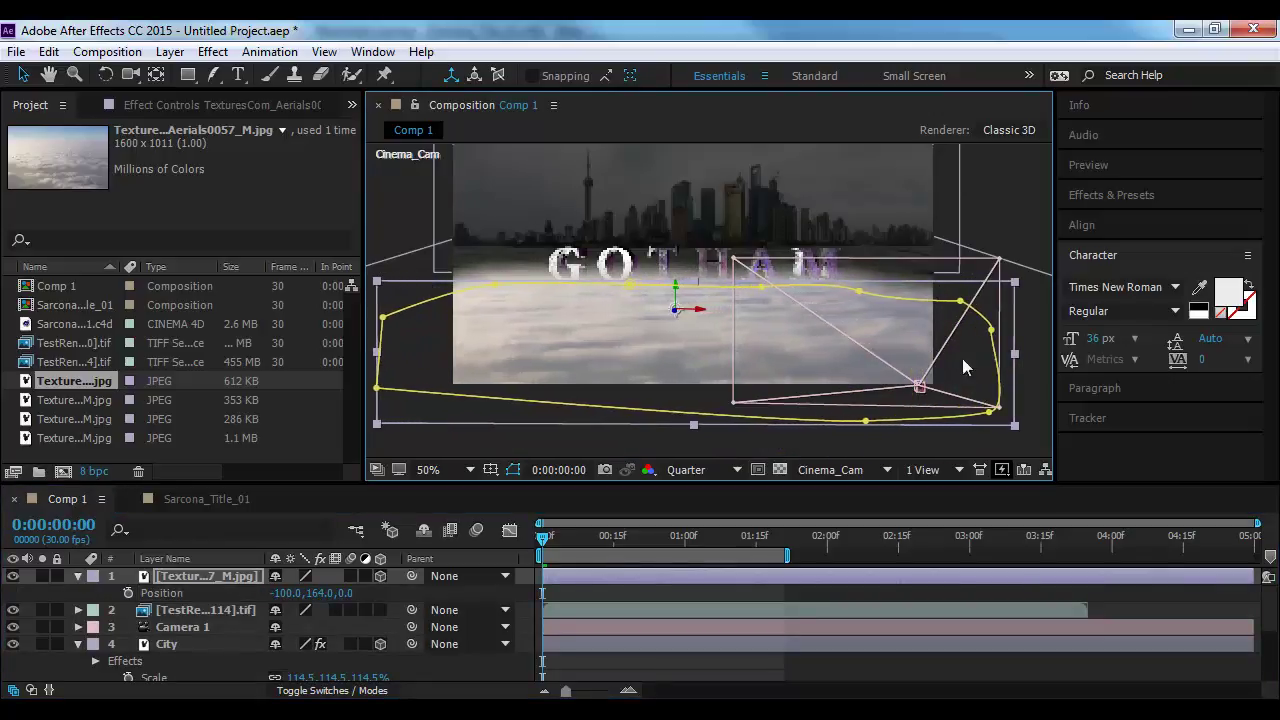
Pull the clouds mask's top edge up toward the title and preview at 1:08
left_click(676, 284)
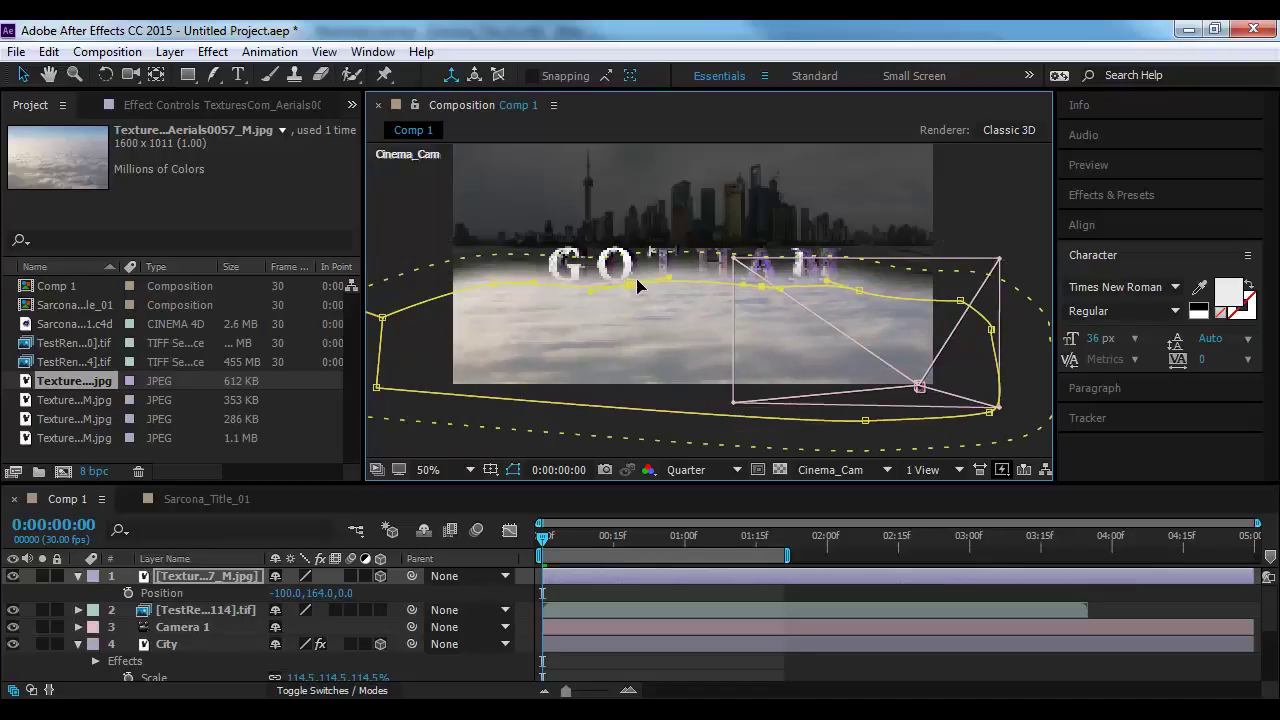
left_click_drag(638, 287, 628, 273)
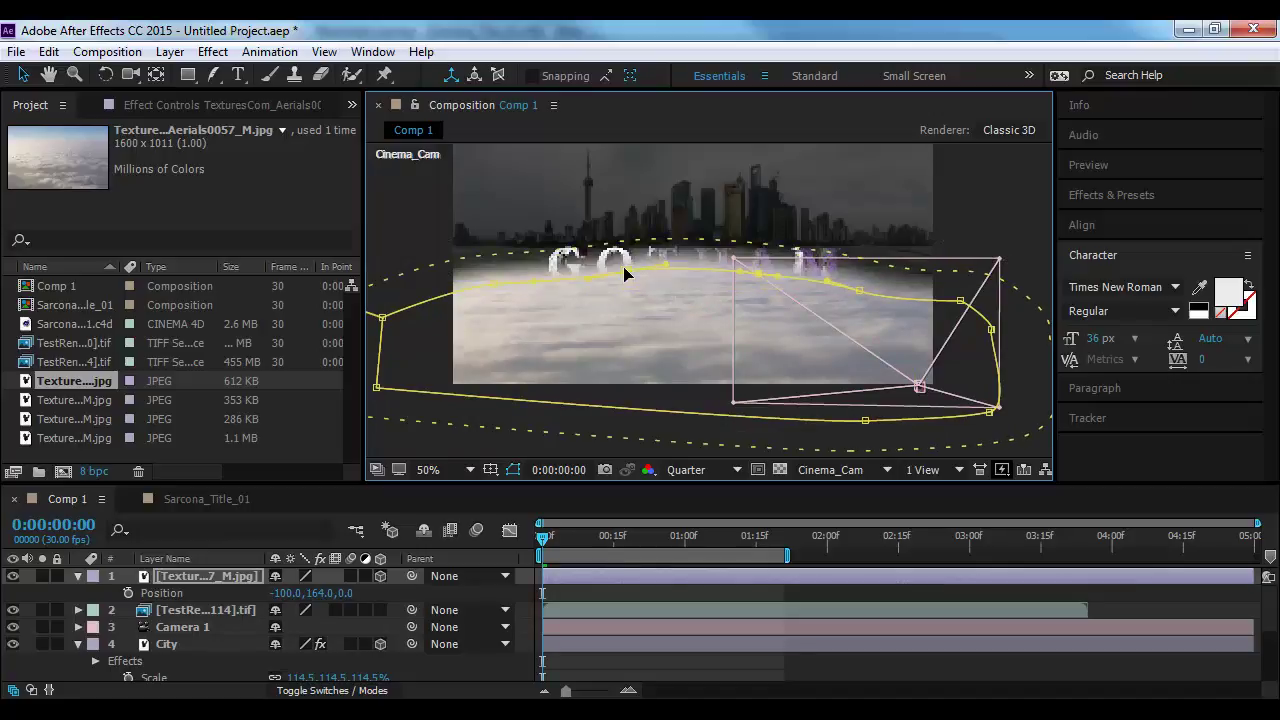
left_click(220, 574)
left_click(230, 646)
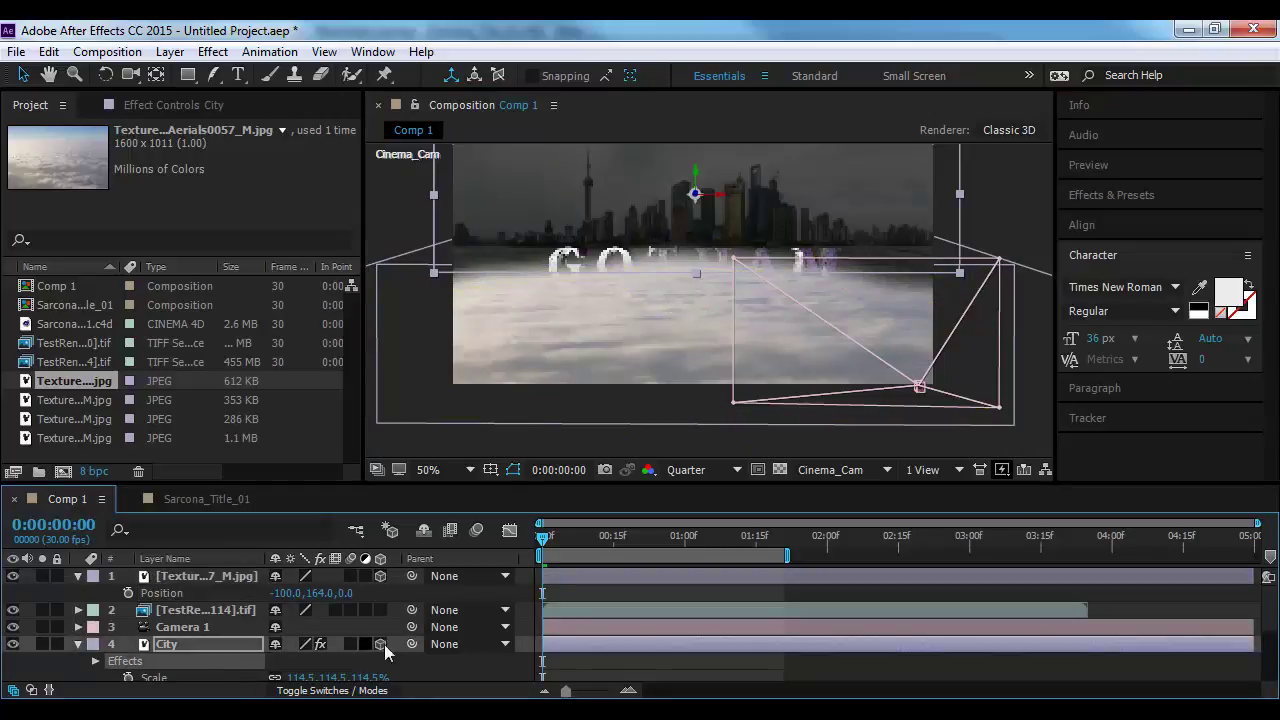
left_click_drag(574, 530, 493, 547)
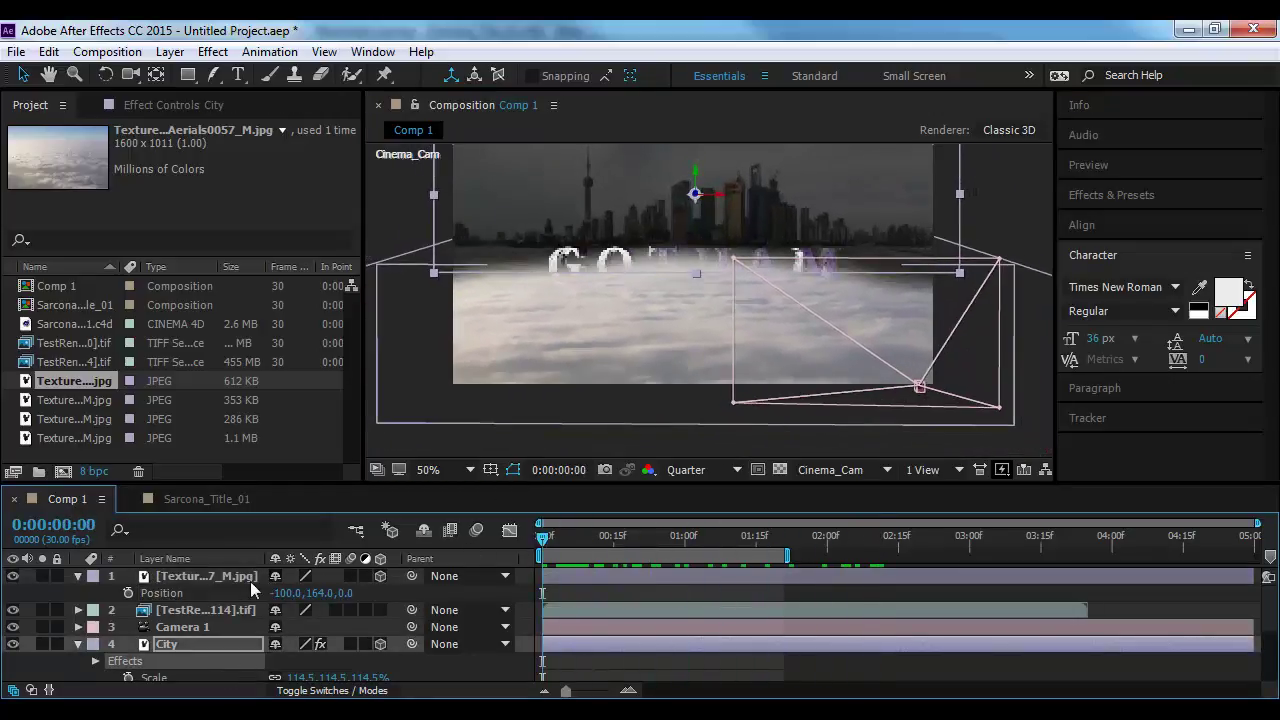
left_click(222, 580)
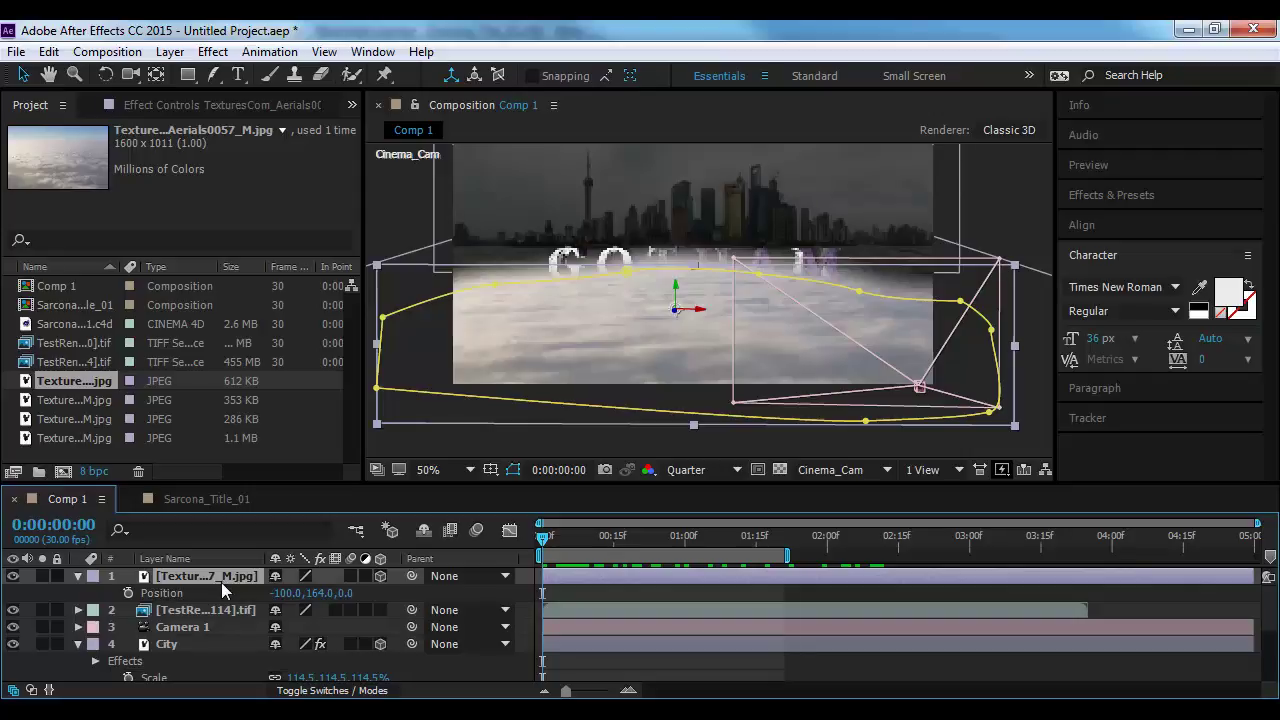
left_click(320, 691)
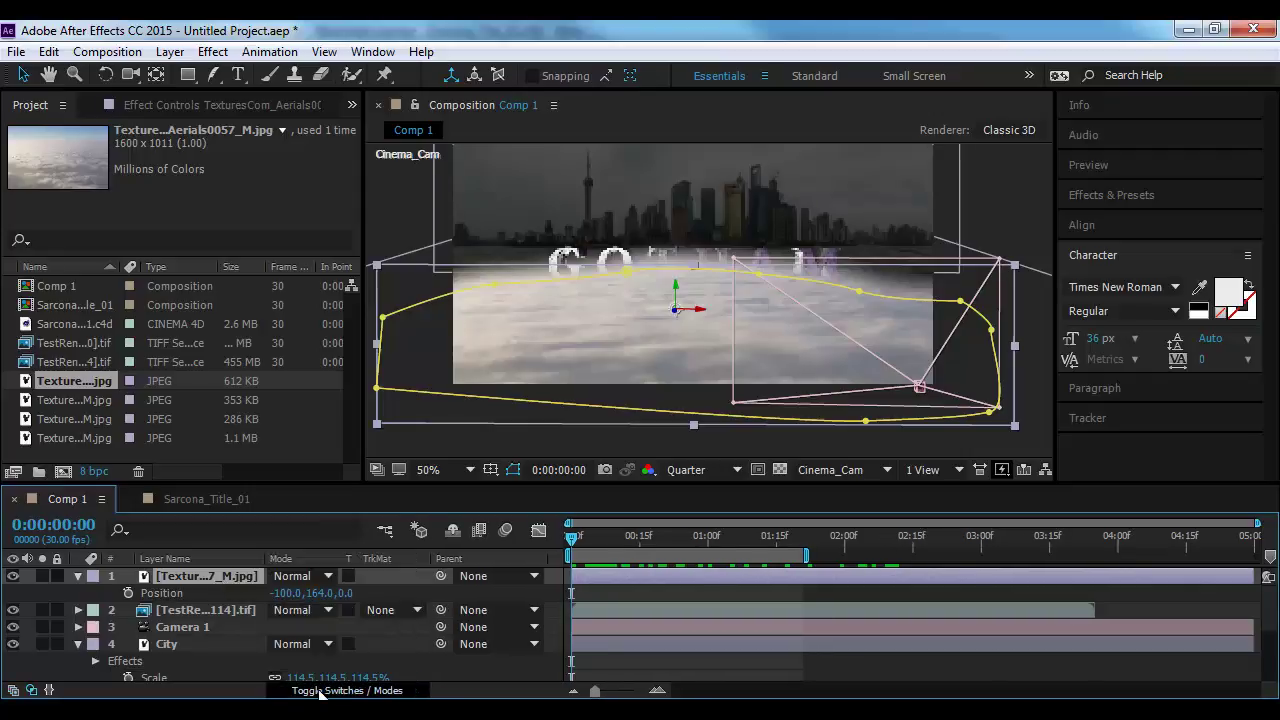
Try Darken and Multiply, then set the clouds layer's blending mode to Add
left_click(300, 576)
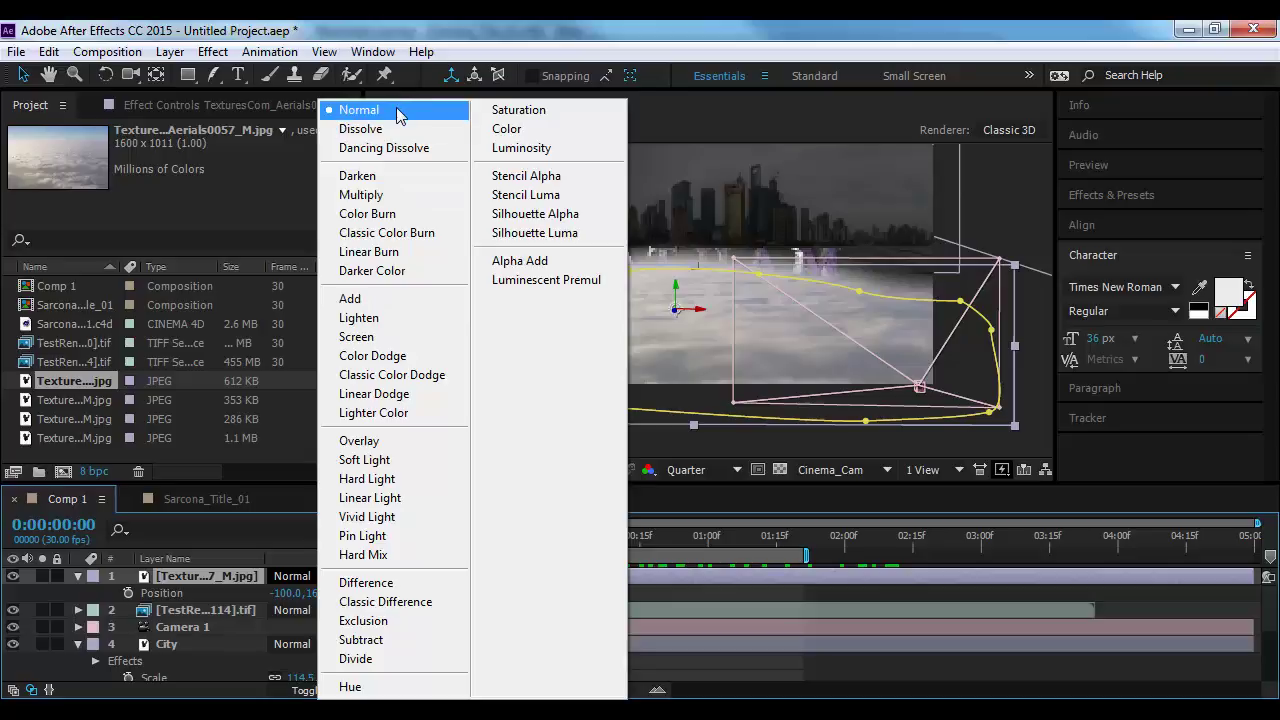
left_click(408, 178)
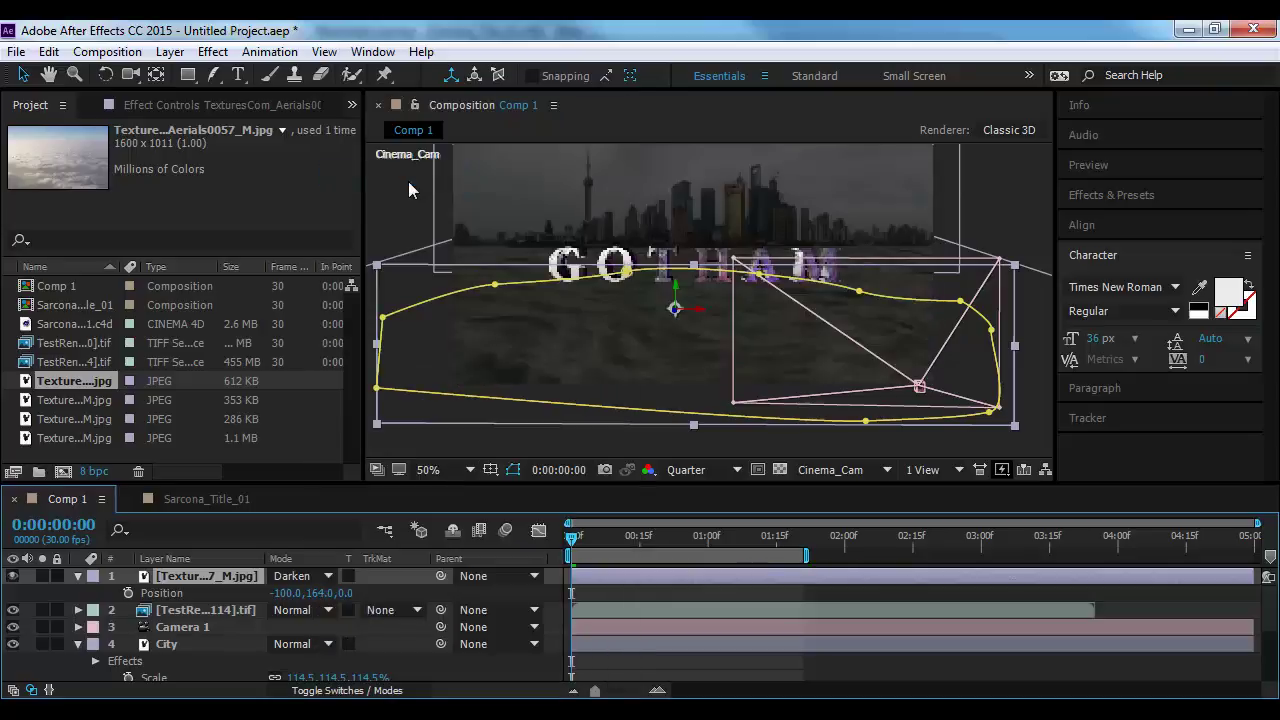
left_click(320, 577)
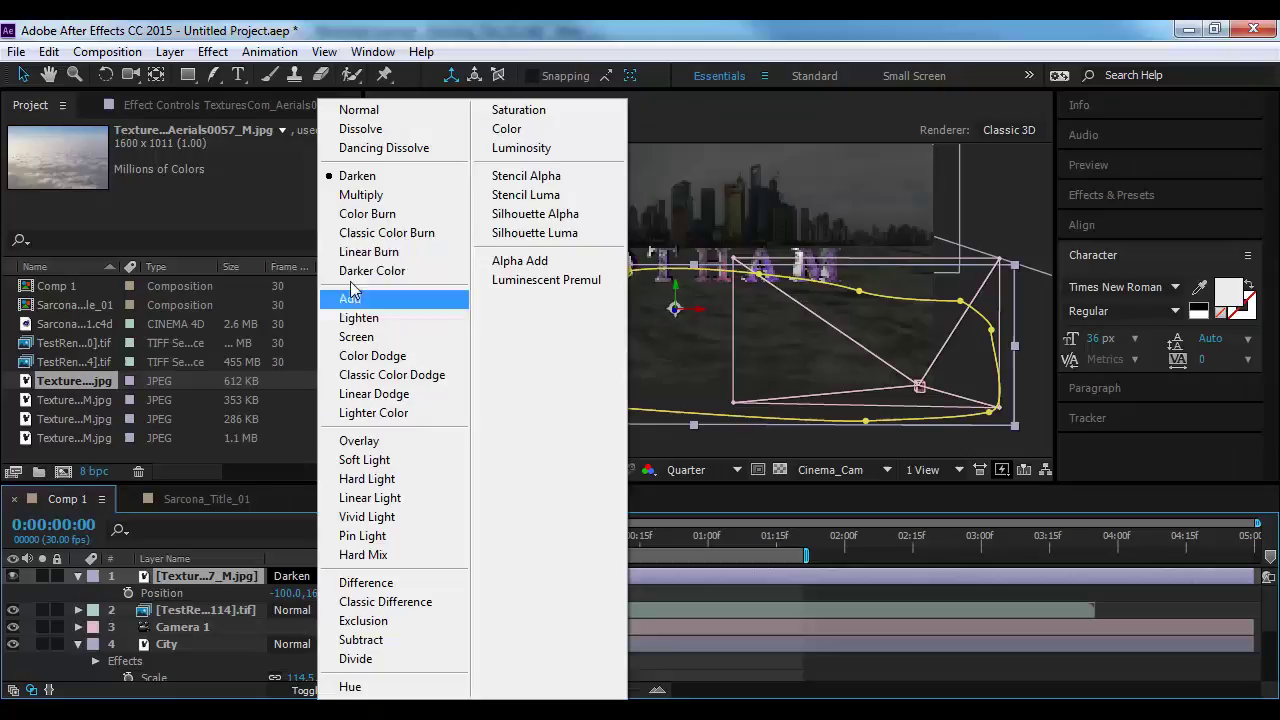
left_click(360, 195)
left_click(312, 577)
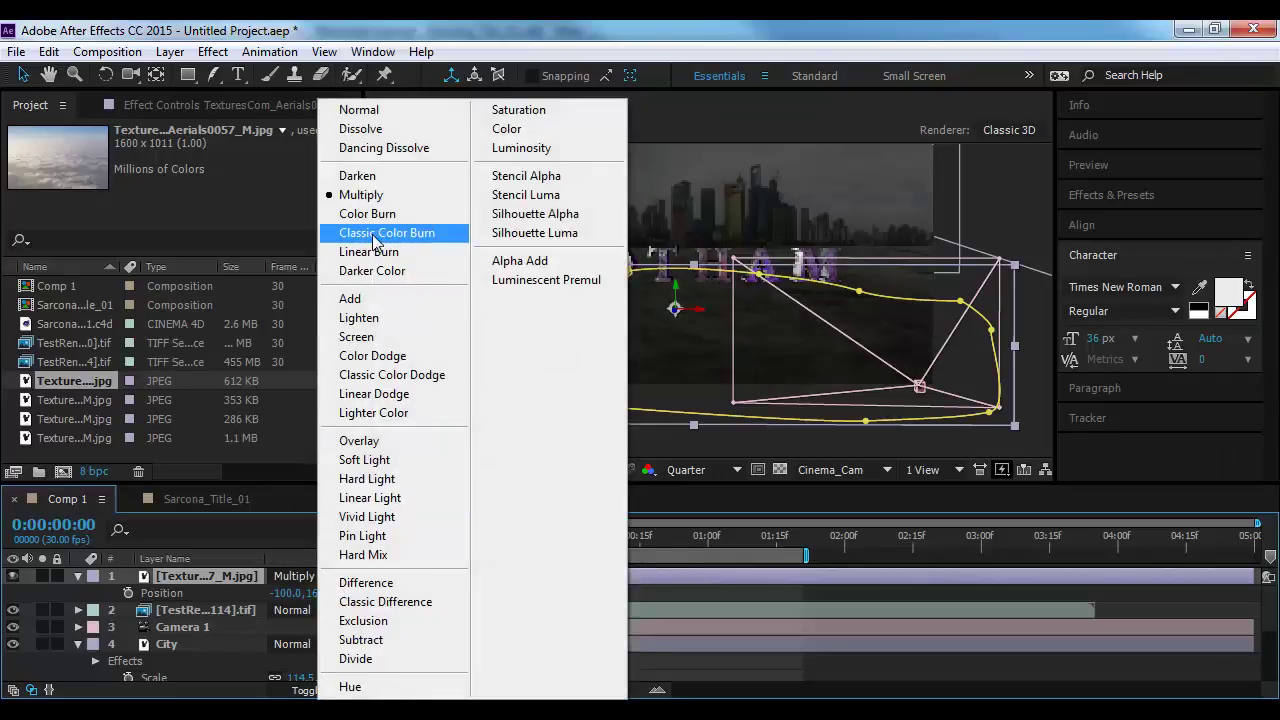
left_click(376, 299)
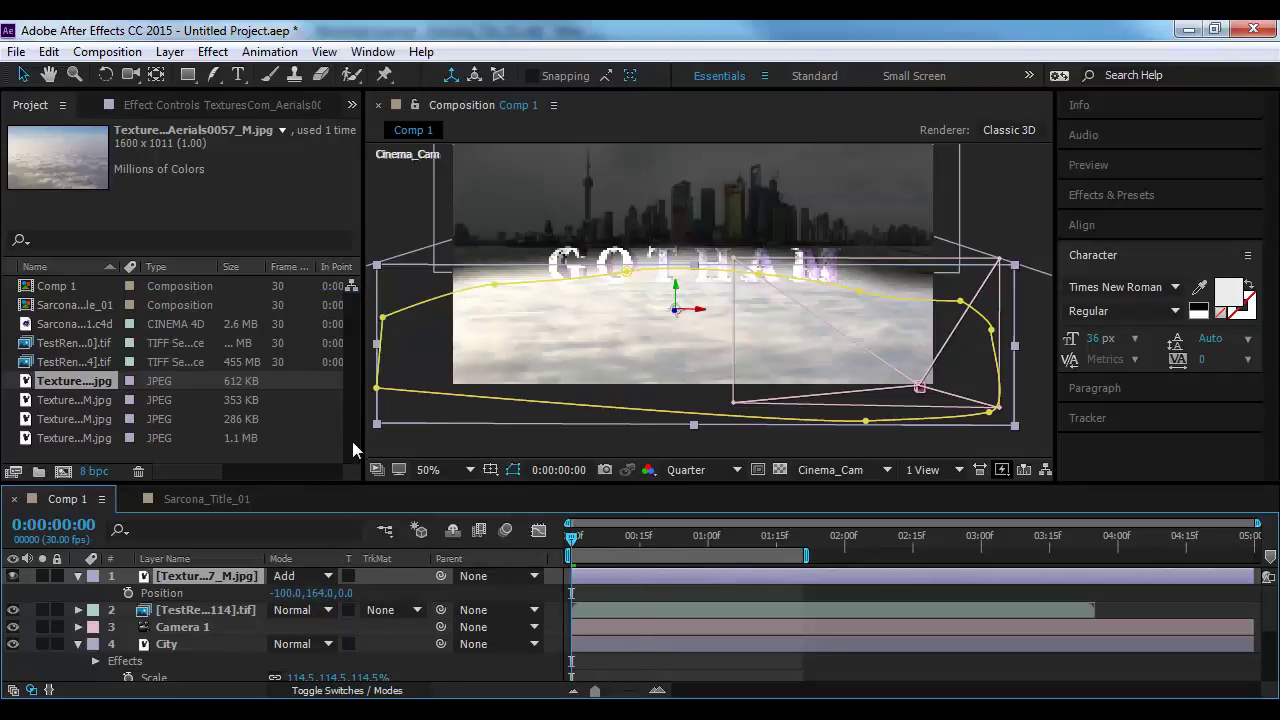
Lower the clouds layer's Opacity to 41%
key("t")
left_click_drag(283, 593, 220, 593)
left_click(325, 593)
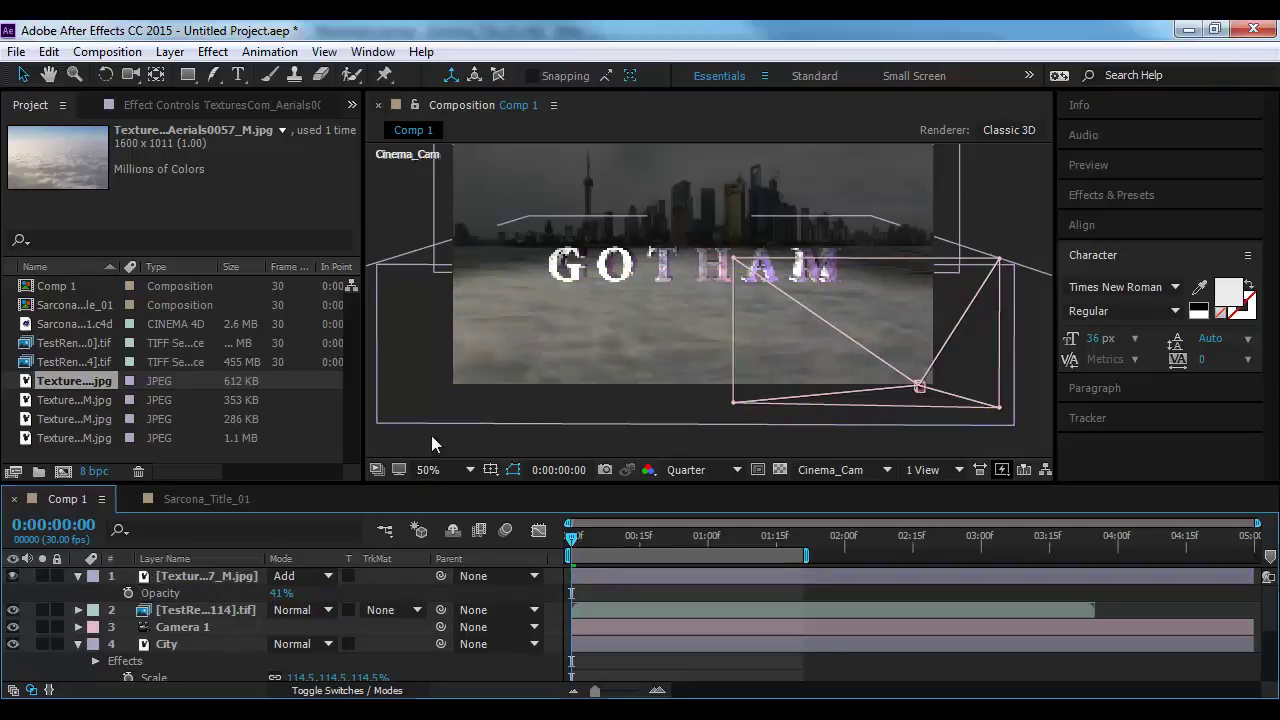
Move the clouds layer up-left and push it back to Position -124.5, 129.0, -2057.2
left_click(685, 320)
left_click(199, 573)
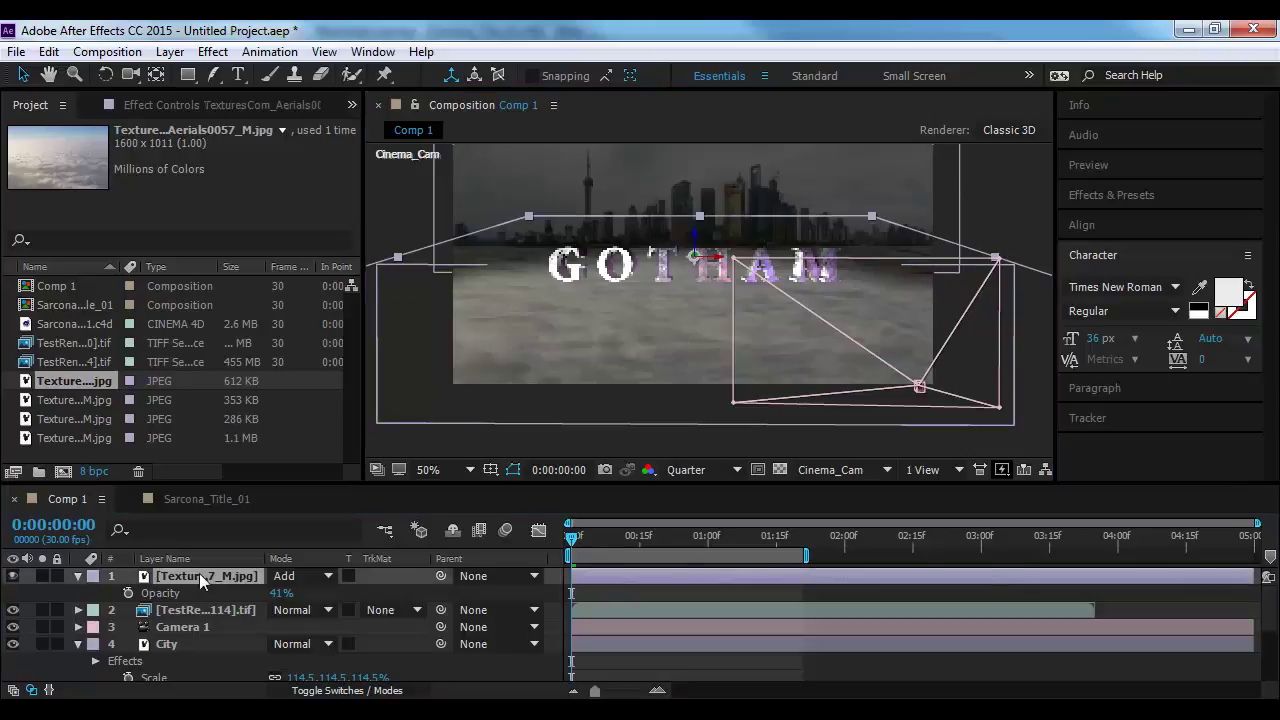
left_click_drag(548, 428, 487, 378)
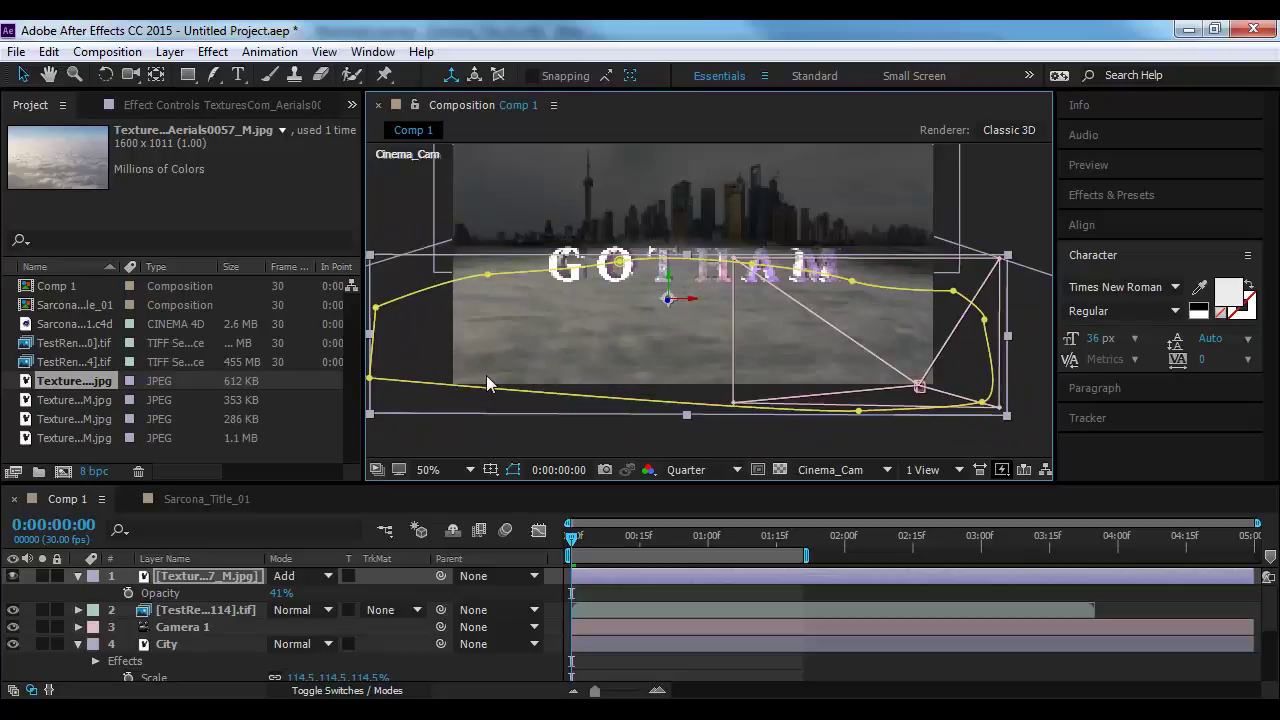
key("p")
left_click_drag(350, 593, 5, 593)
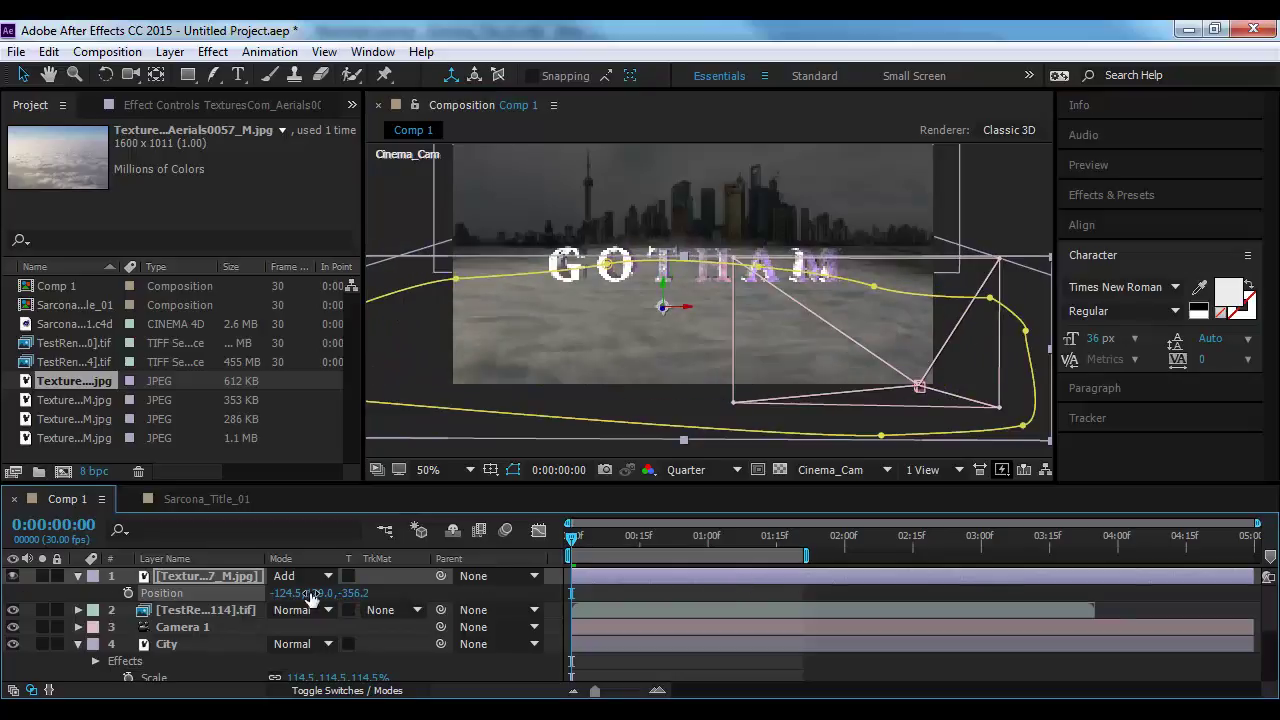
left_click_drag(358, 593, 230, 610)
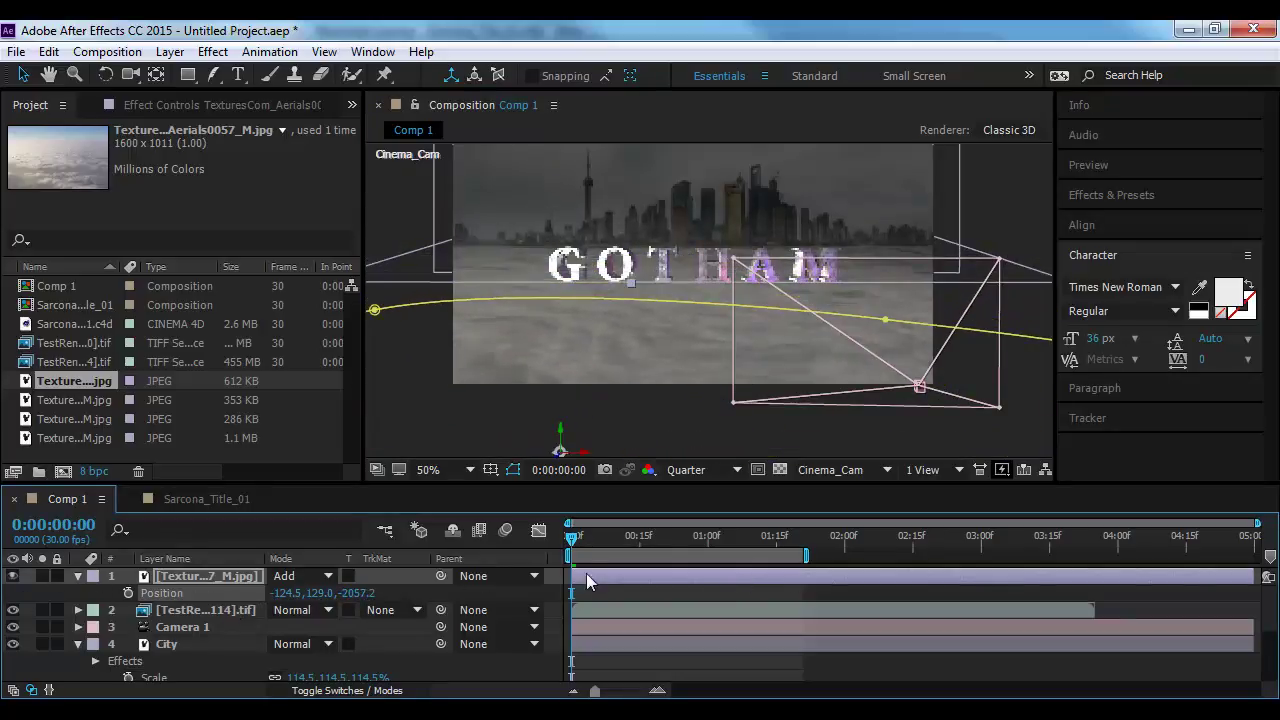
left_click_drag(581, 538, 753, 535)
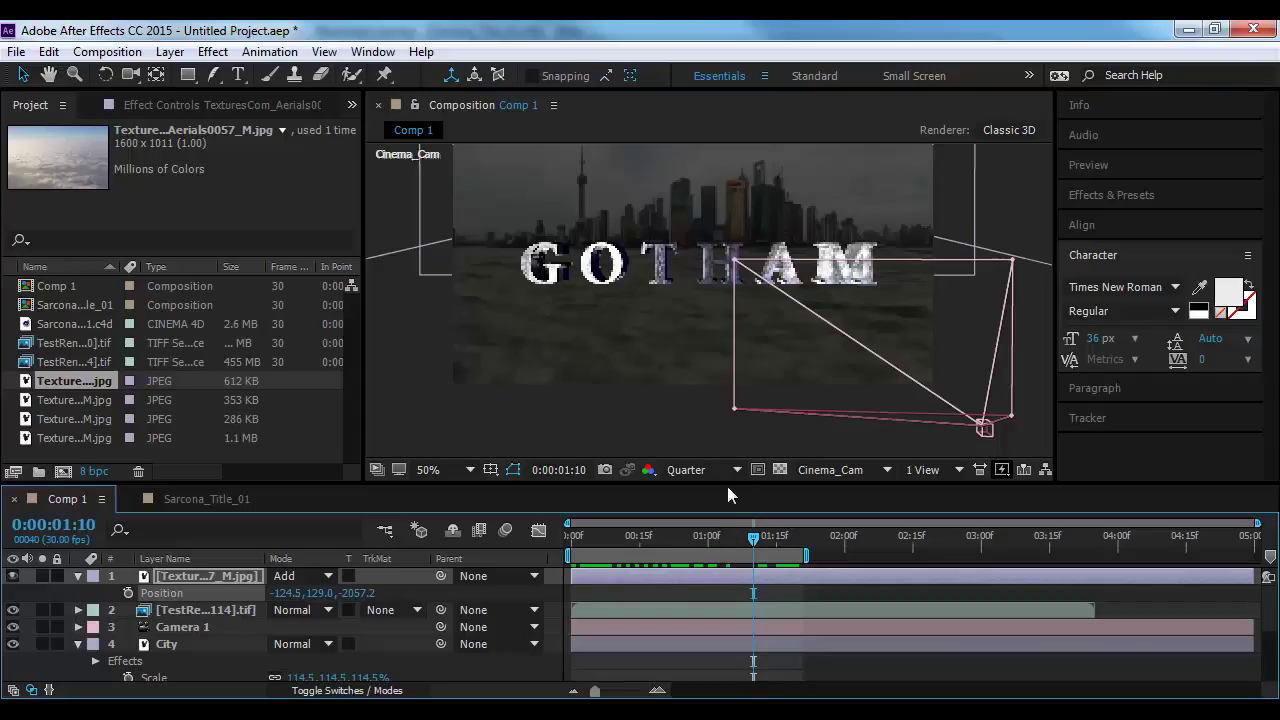
Set a Position keyframe on the clouds layer at 0:00, then move the playhead to 3:10
left_click_drag(713, 523, 751, 541)
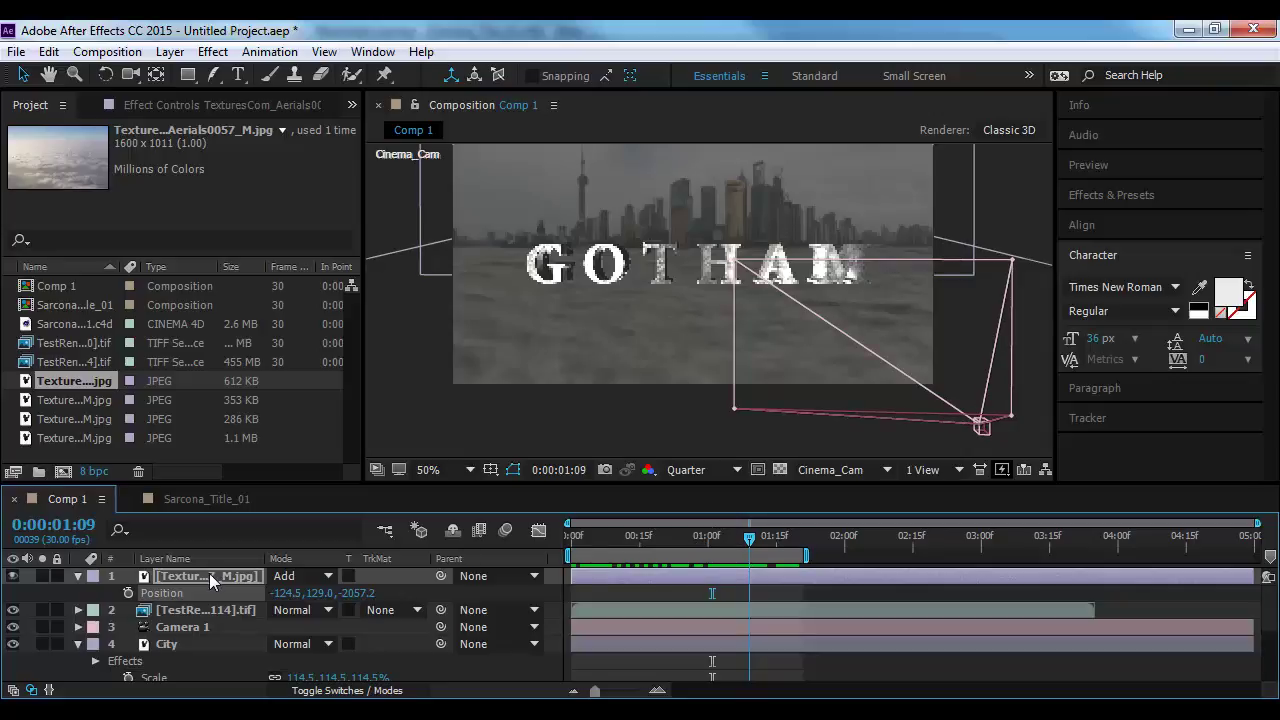
key("shift+Page_Up")
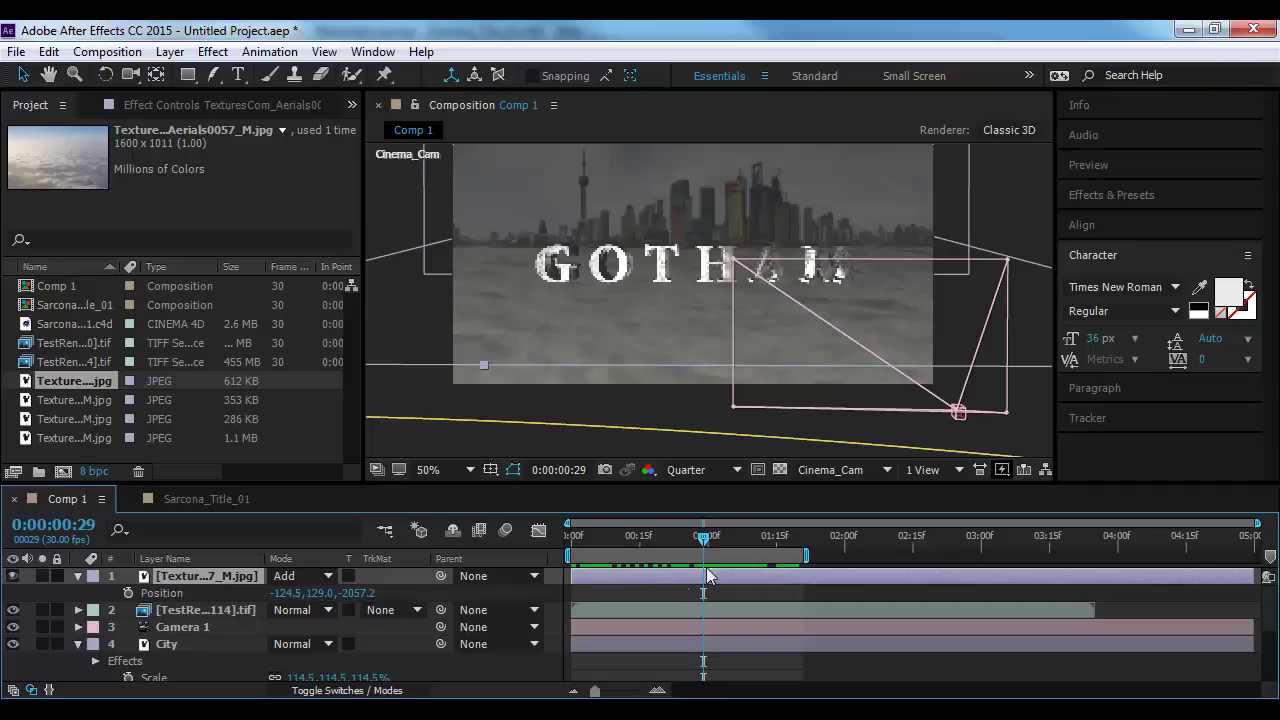
left_click_drag(636, 537, 571, 537)
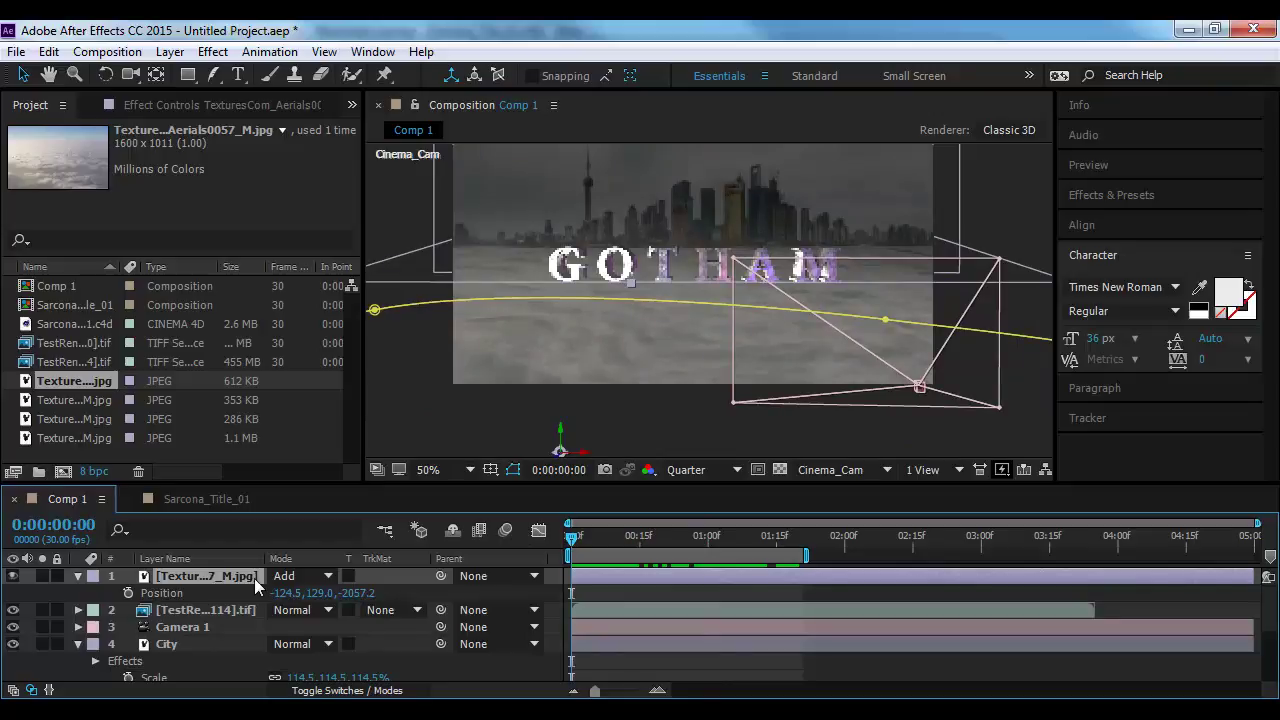
left_click(128, 592)
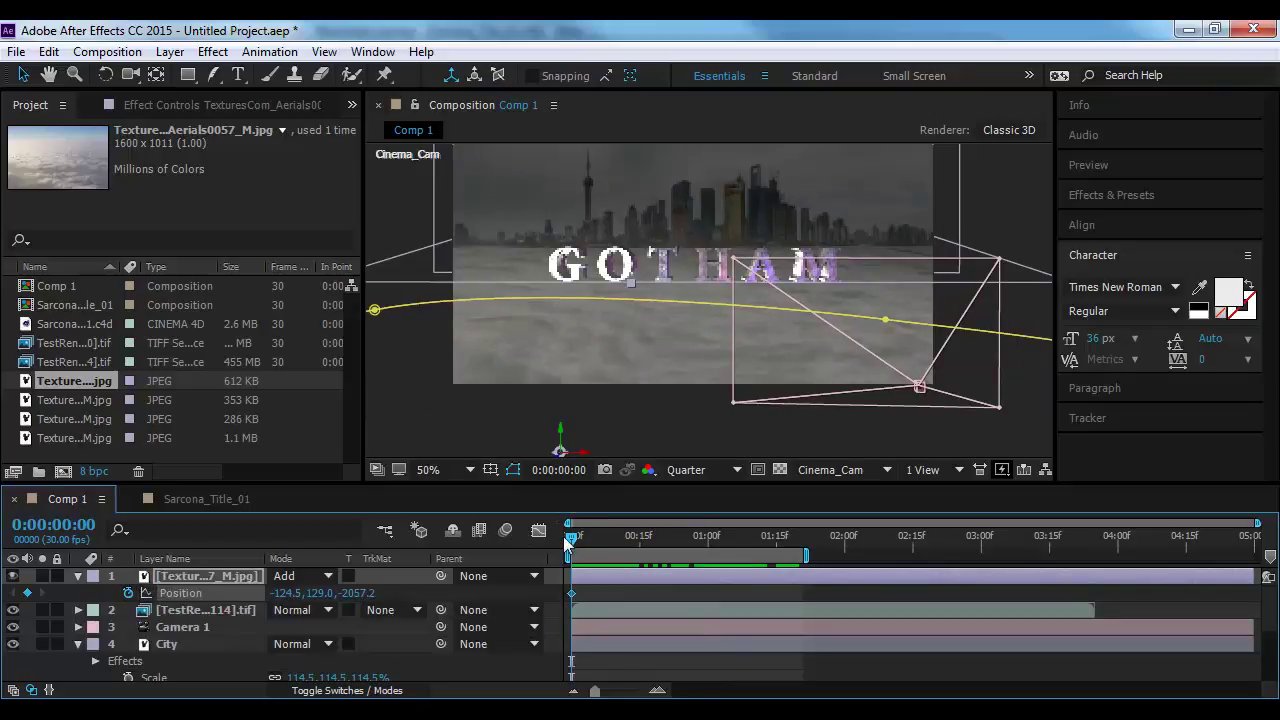
left_click_drag(566, 540, 1026, 539)
key("Caps_Lock")
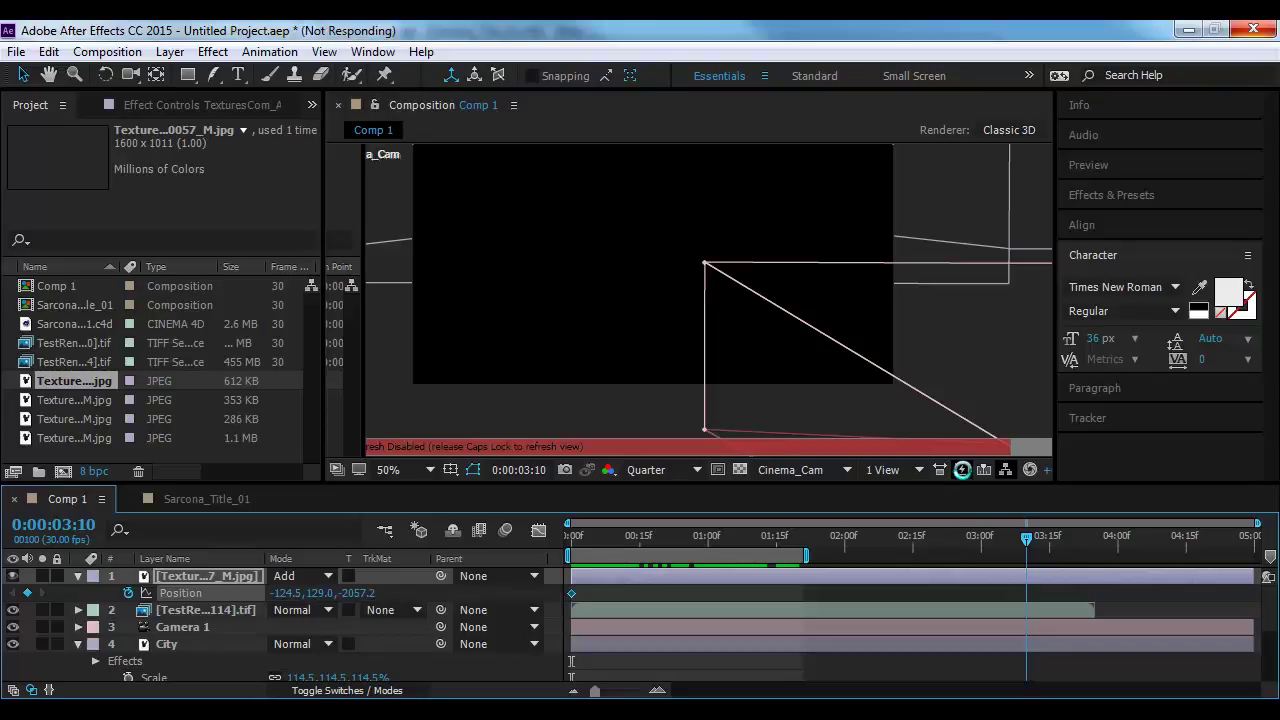
Turn on Fast Draft previews and put the current time at 0:00:02:17
left_click(962, 470)
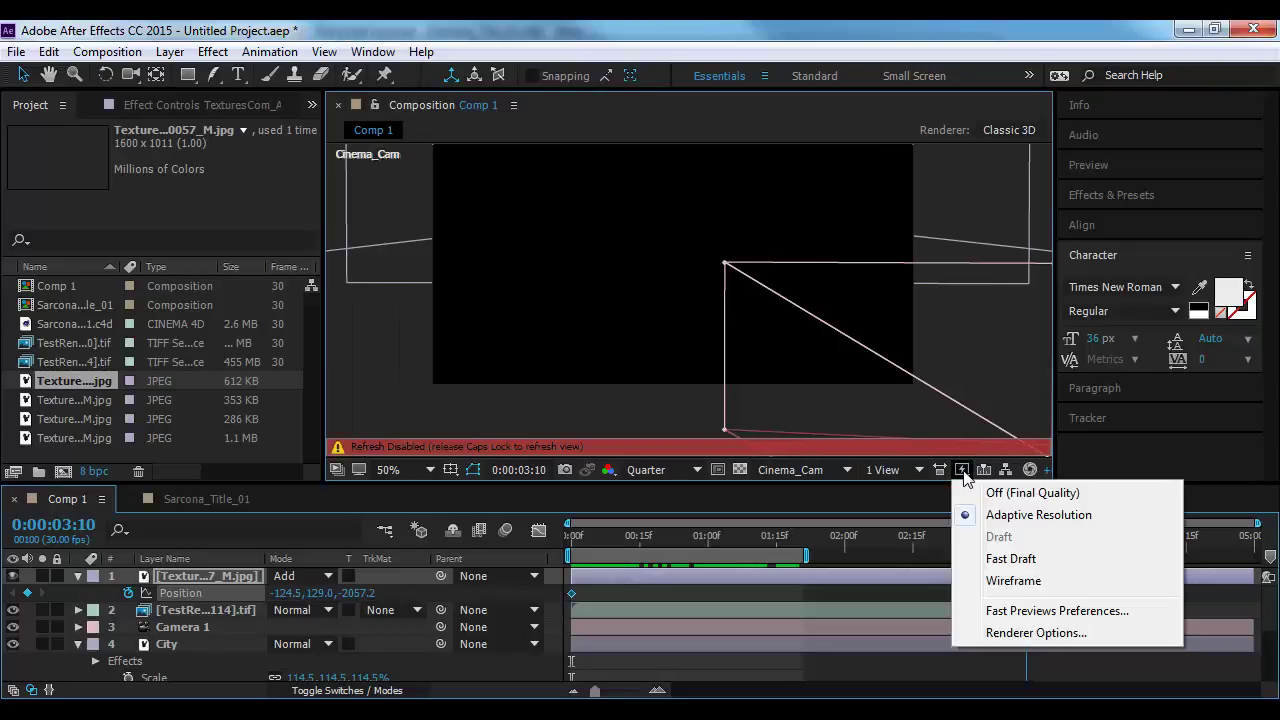
left_click(1010, 560)
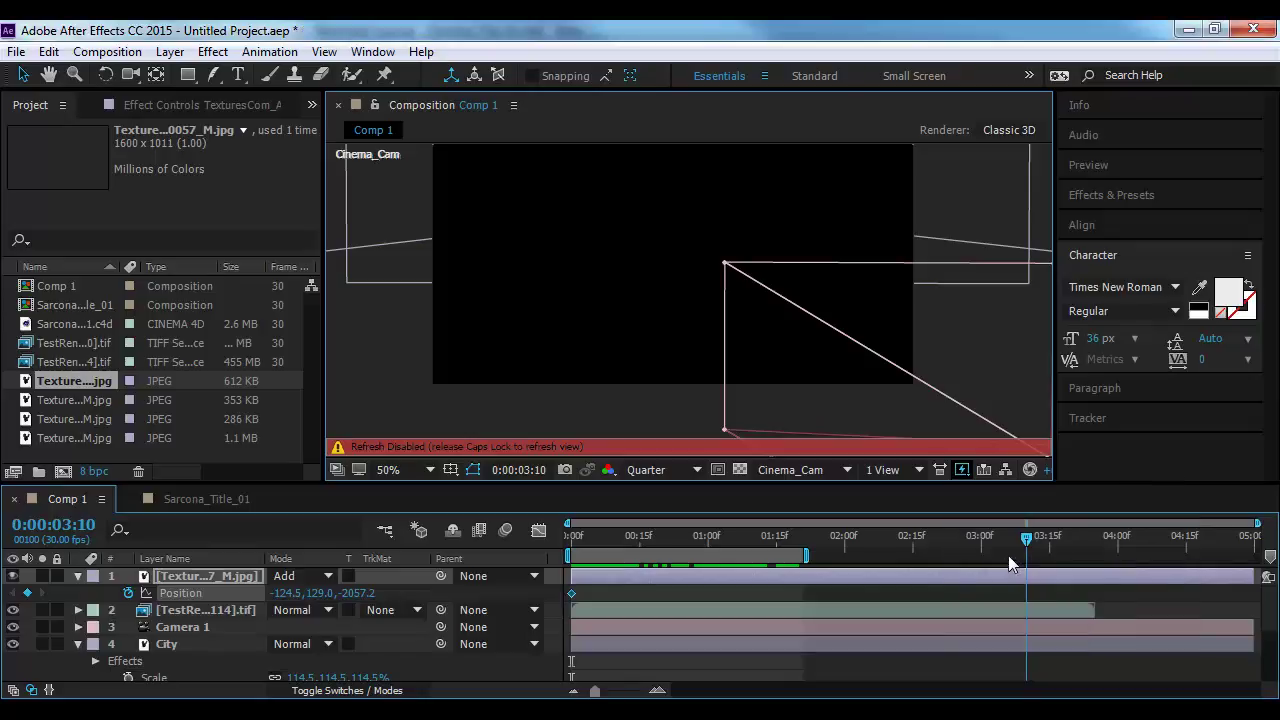
left_click(965, 472)
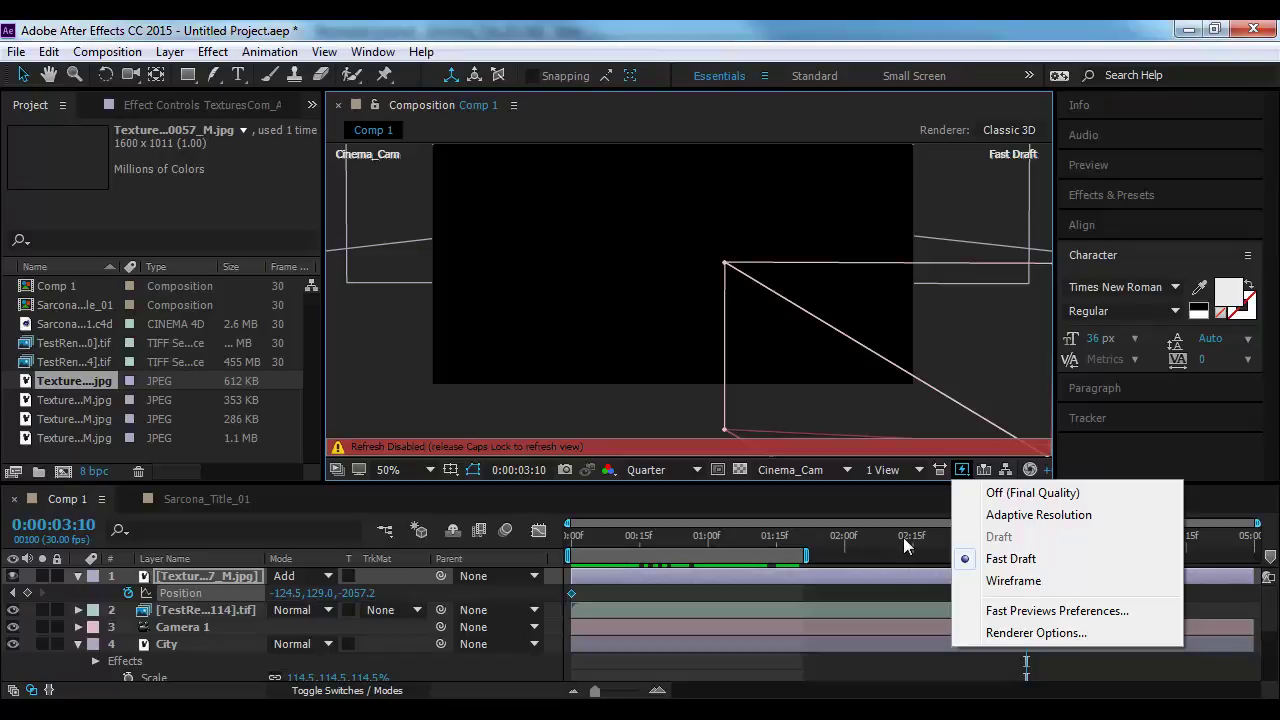
left_click(922, 508)
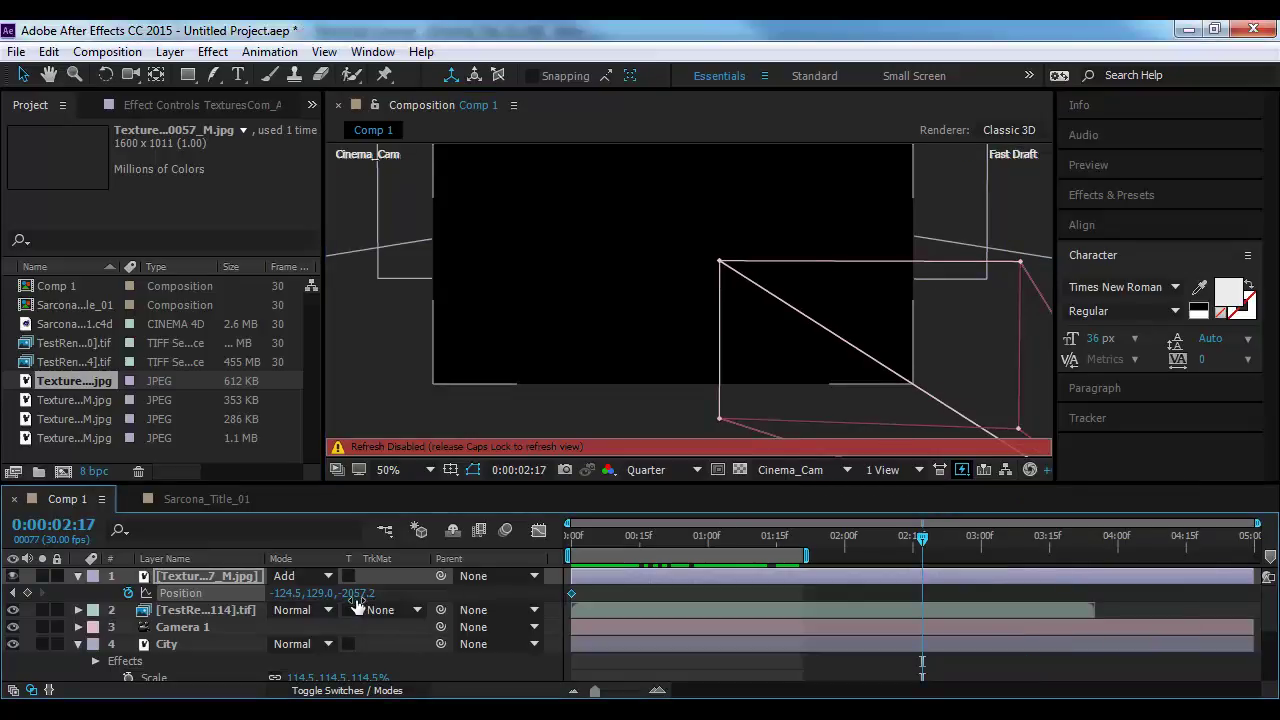
Keyframe the texture layer's Position at 815.5, 399.0 at 0:00:02:17
left_click_drag(357, 597, 471, 594)
left_click_drag(285, 593, 395, 602)
scroll(653, 240, "down", 6)
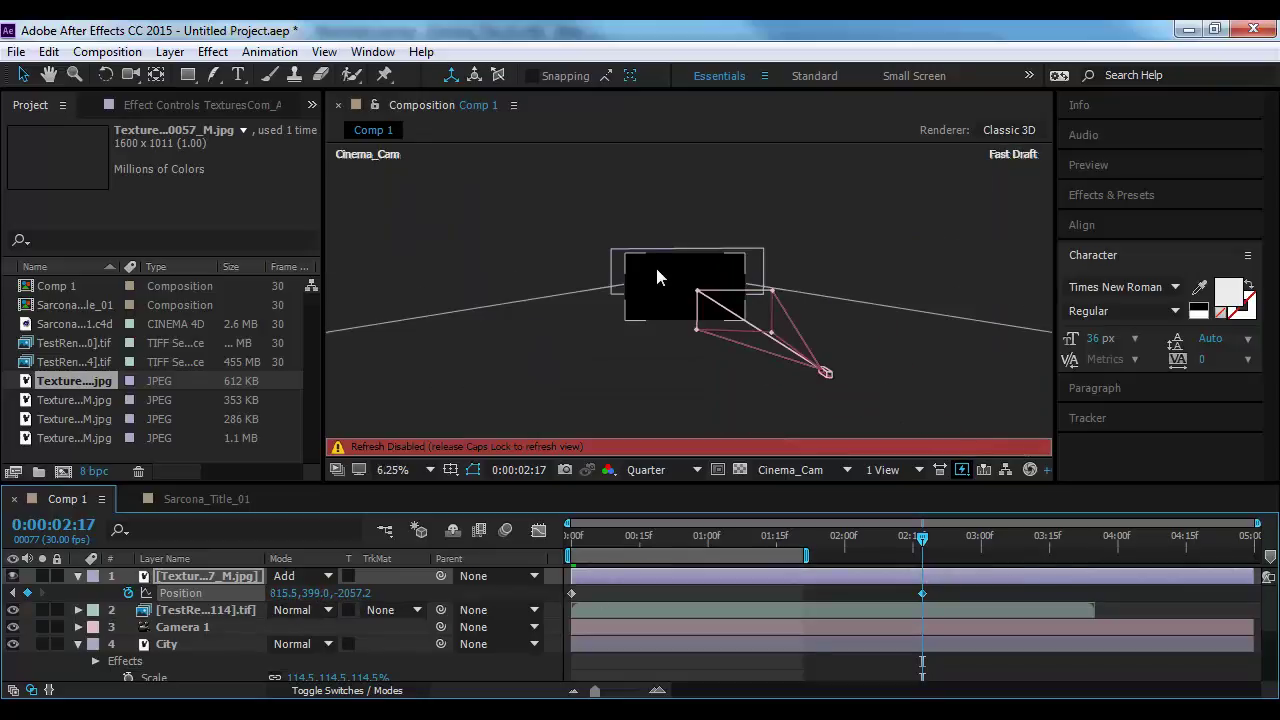
scroll(675, 285, "down", 2)
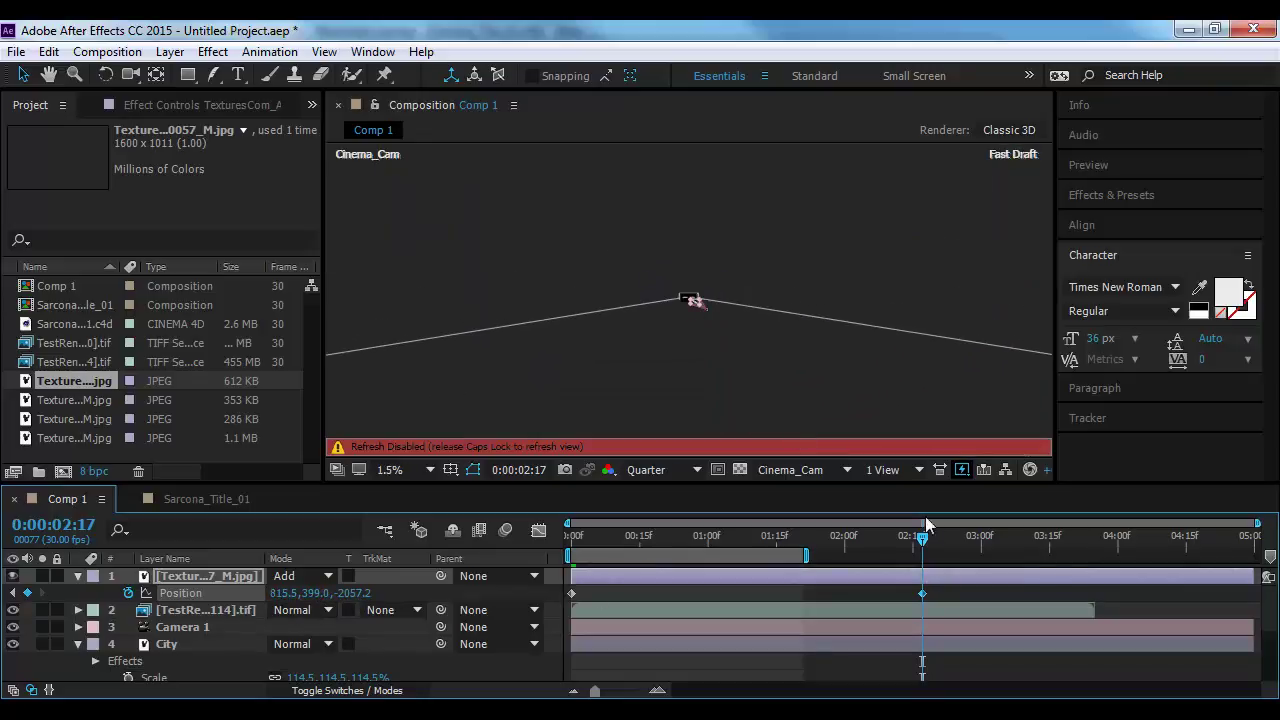
Switch the 3D view to Top, zoom out, and scrub back to watch the texture move
left_click(881, 475)
left_click(803, 472)
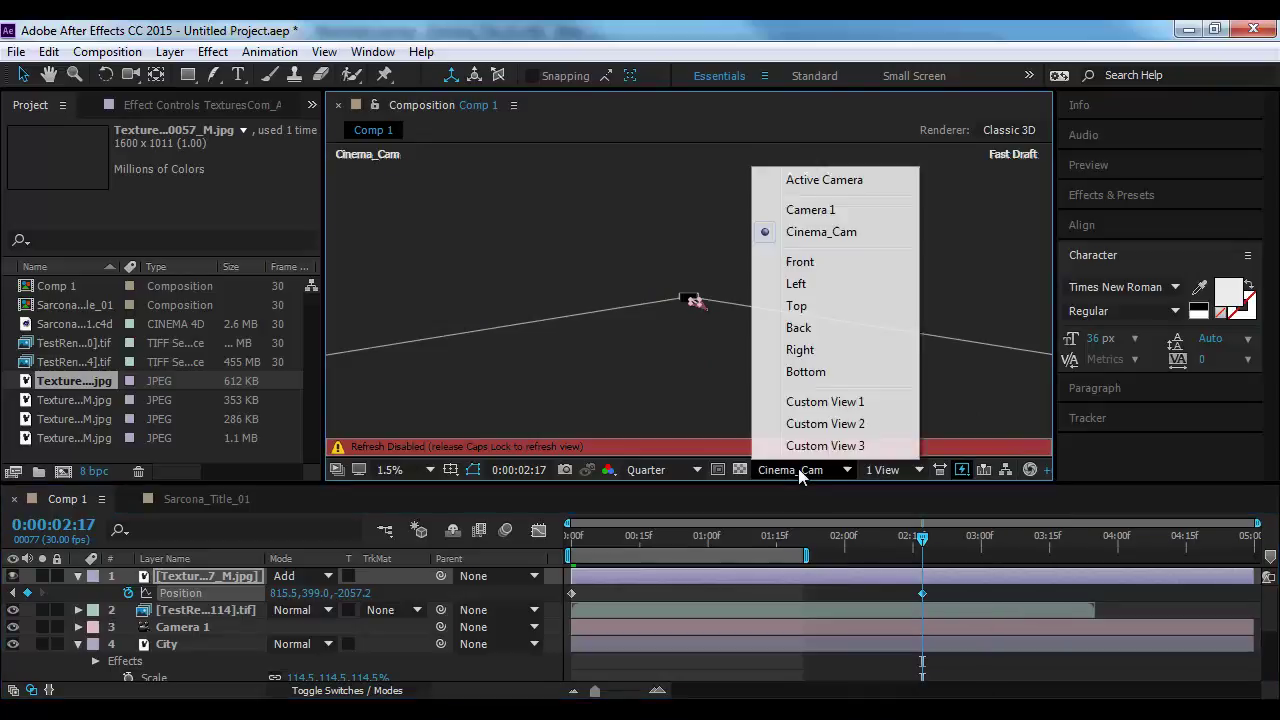
left_click(812, 210)
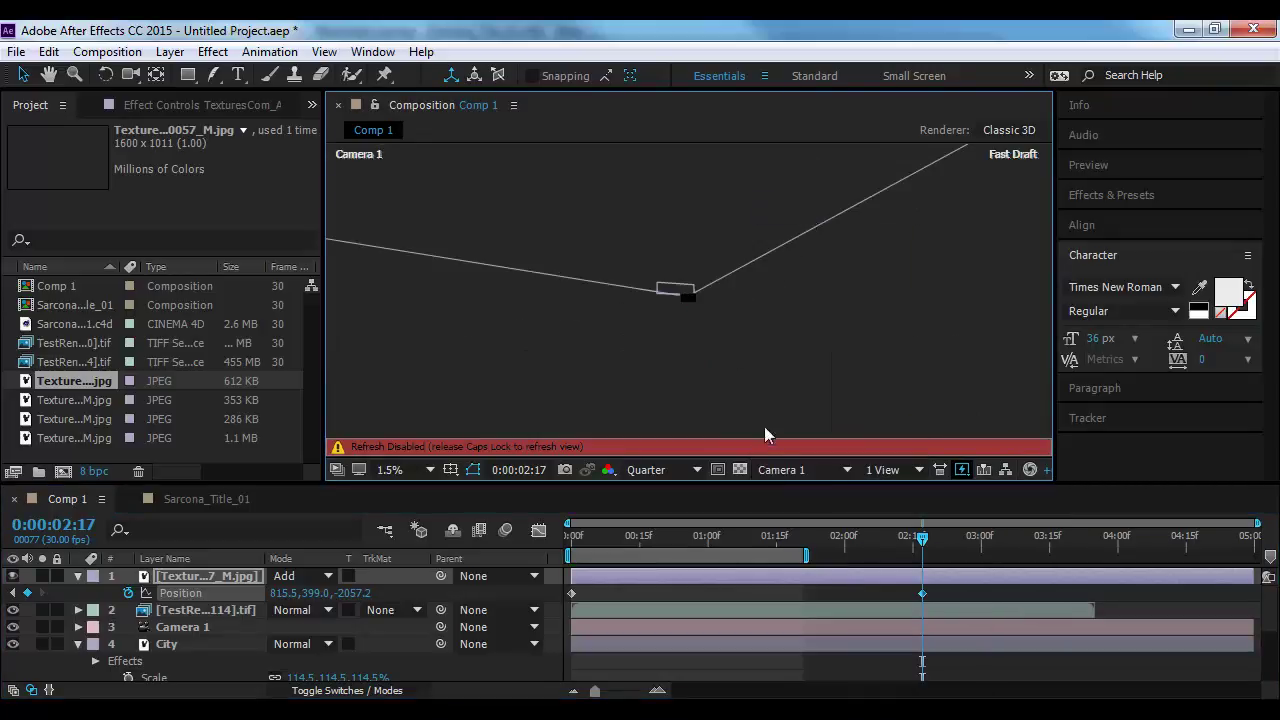
left_click(795, 470)
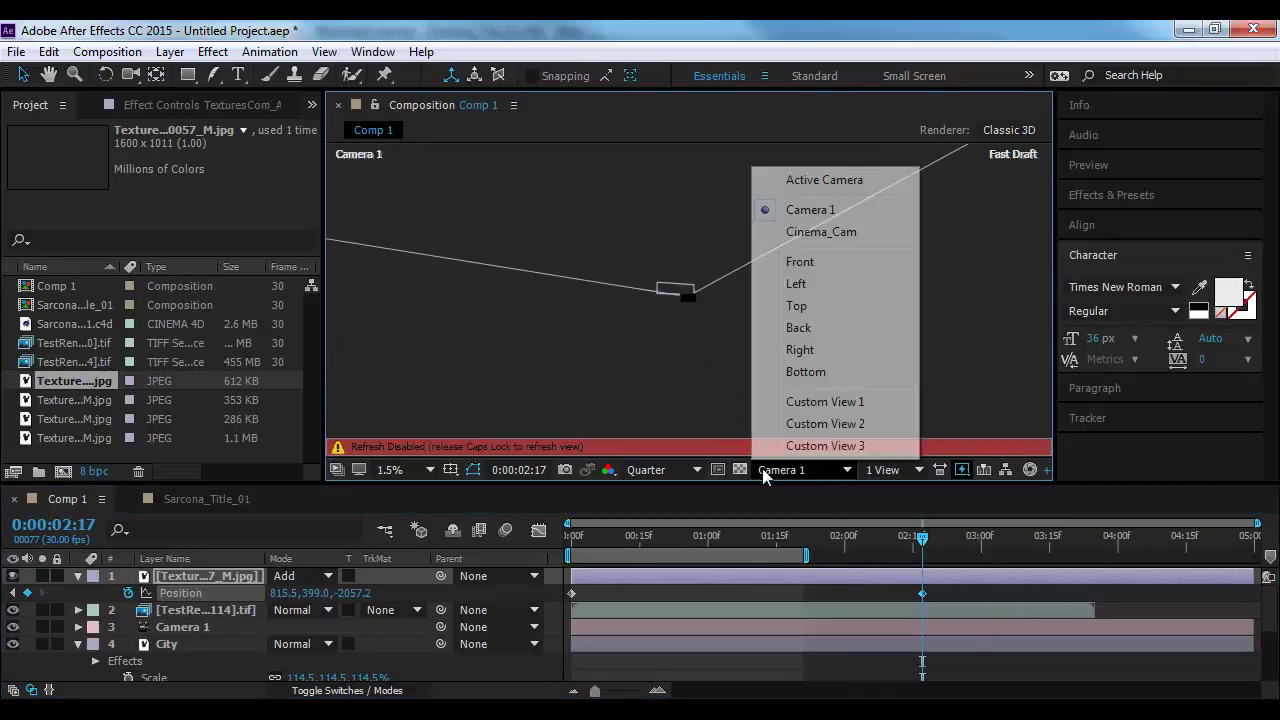
left_click(806, 310)
scroll(709, 350, "up", 3)
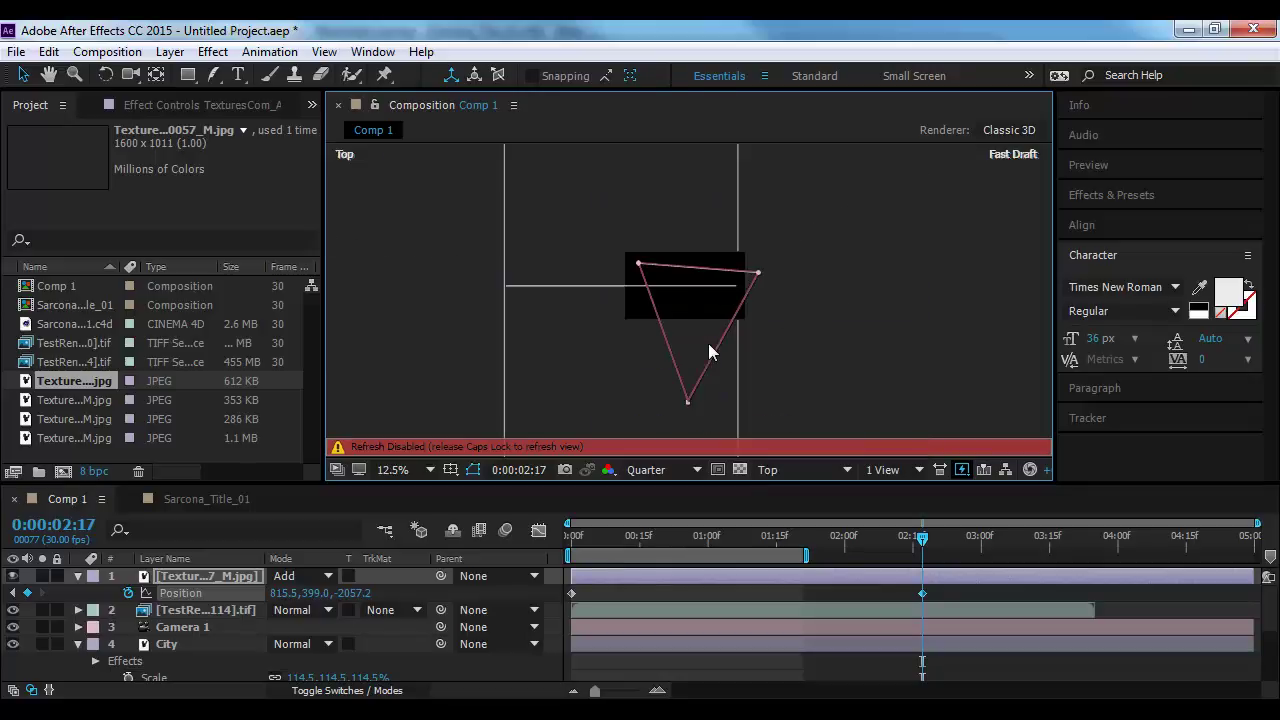
scroll(709, 350, "down", 1)
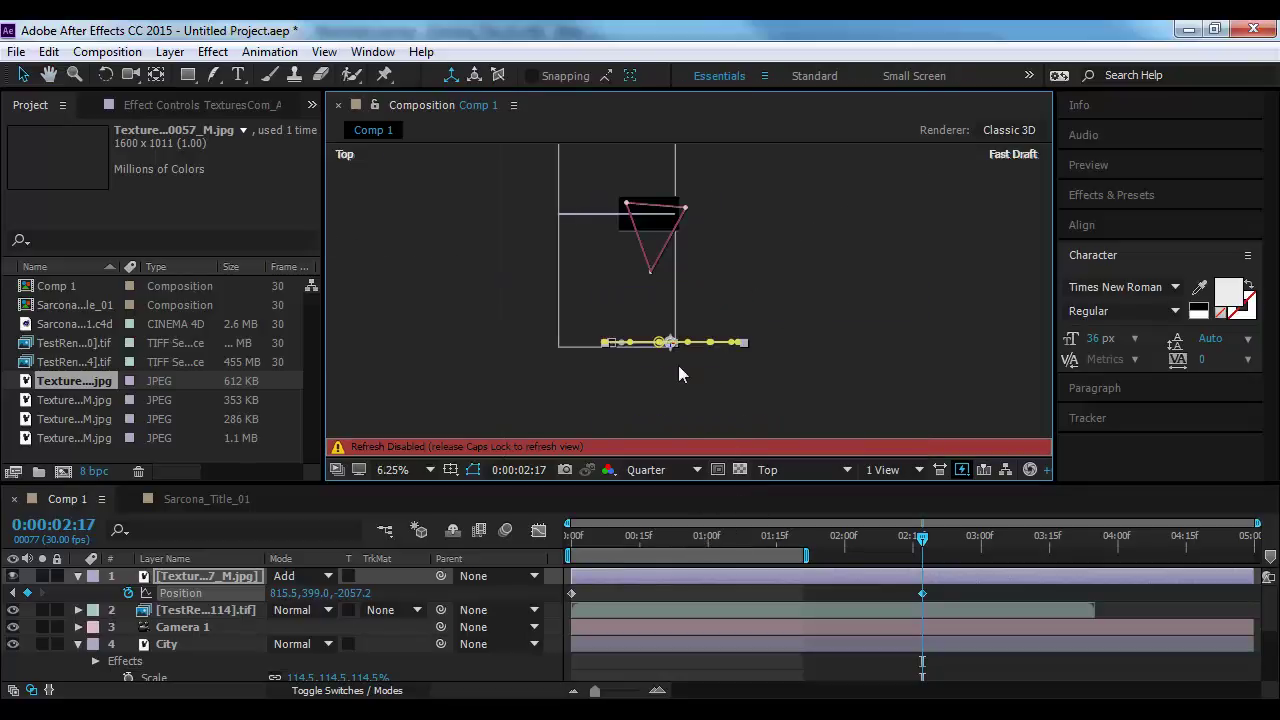
left_click(921, 543)
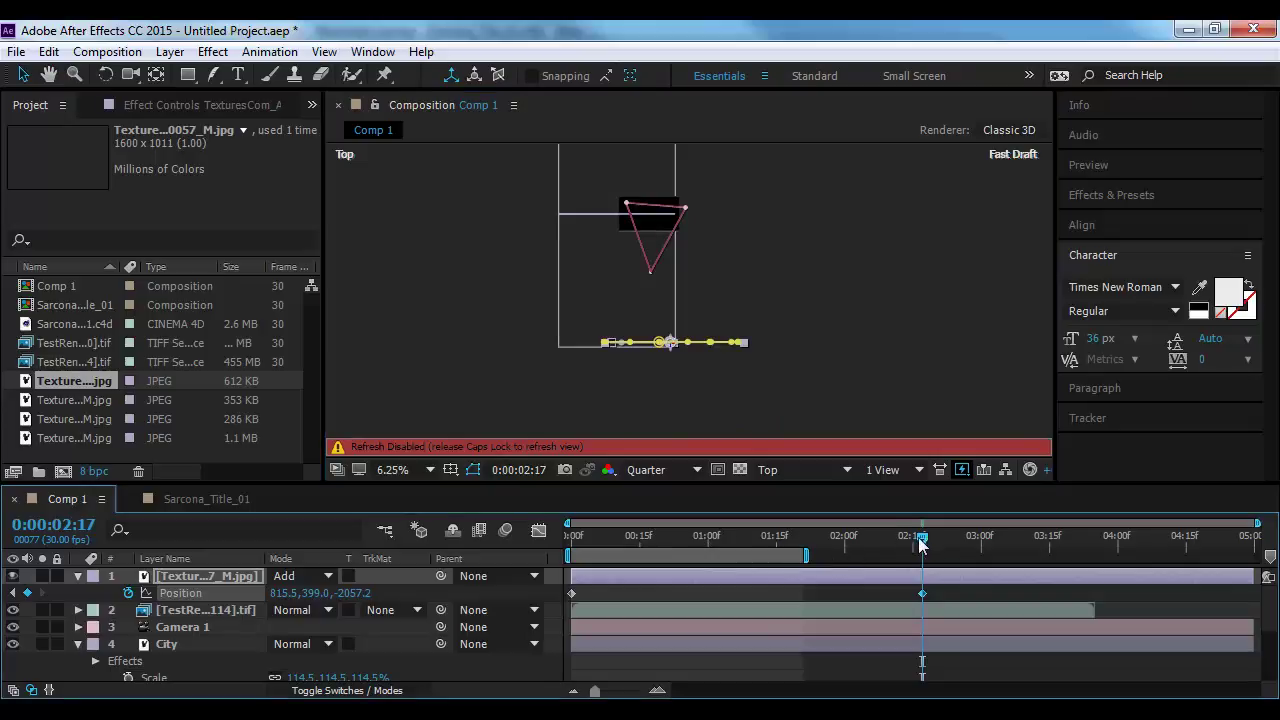
mouse_move(921, 543)
left_mouse_down()
mouse_move(574, 540)
mouse_move(926, 540)
left_mouse_up()
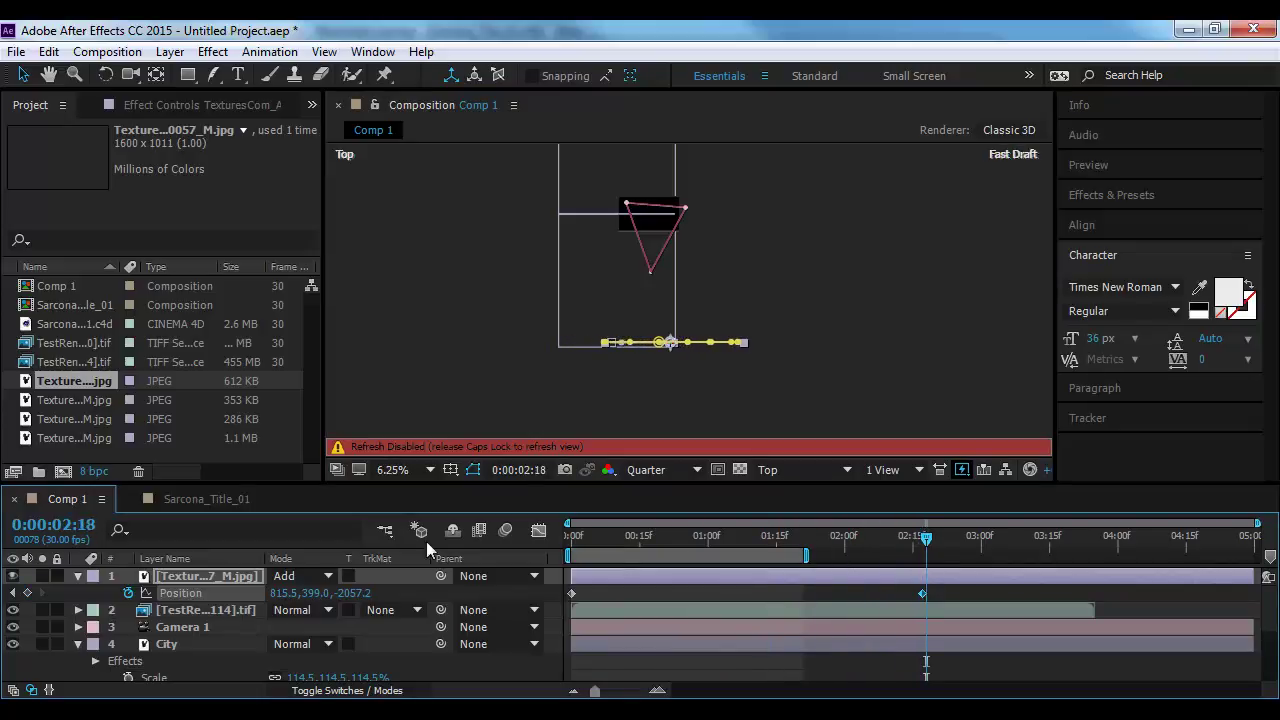
Duplicate the texture layer and offset the copy's Anchor Point to X 1490, Z -782
key("ctrl+d")
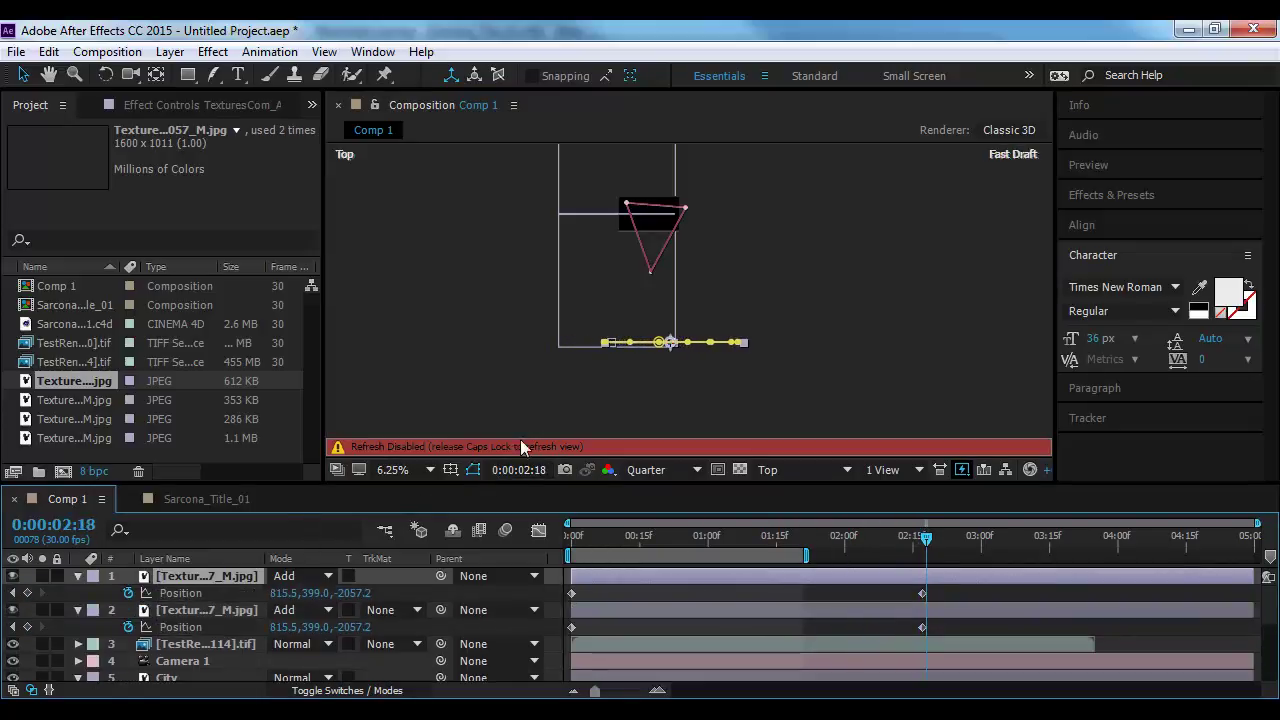
key("a")
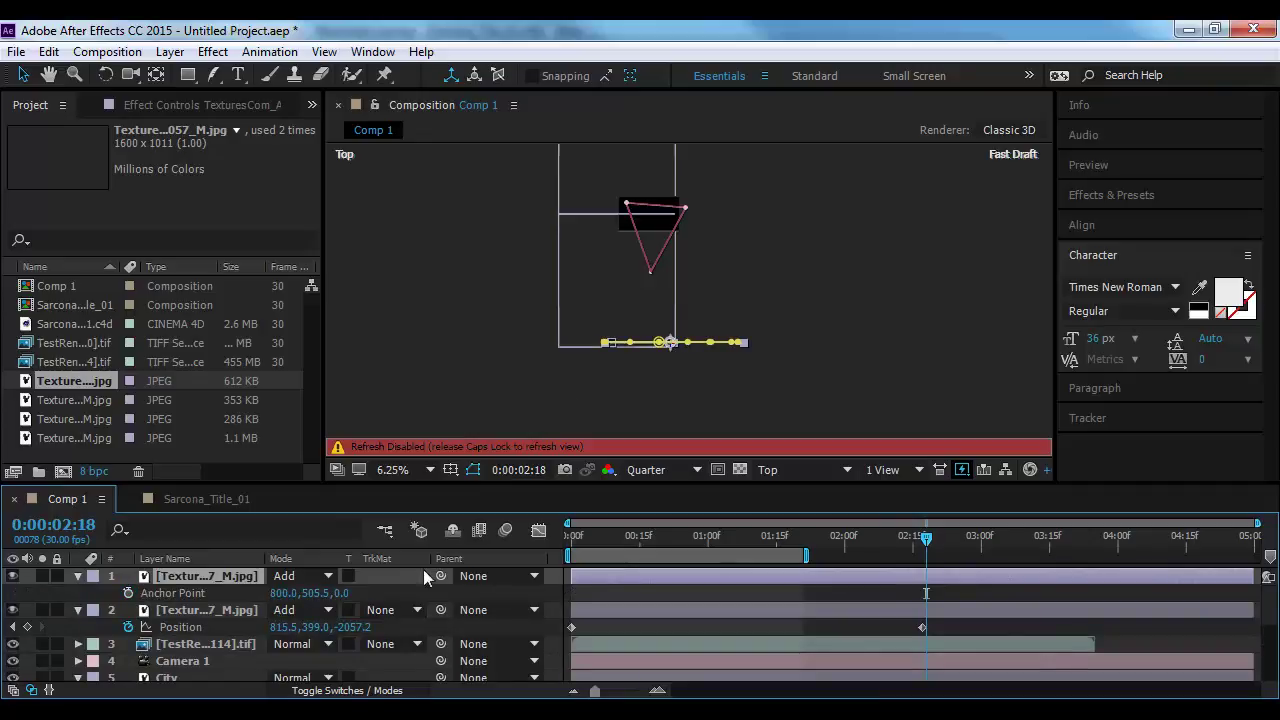
left_click_drag(343, 593, 583, 594)
left_click_drag(498, 608, 313, 640)
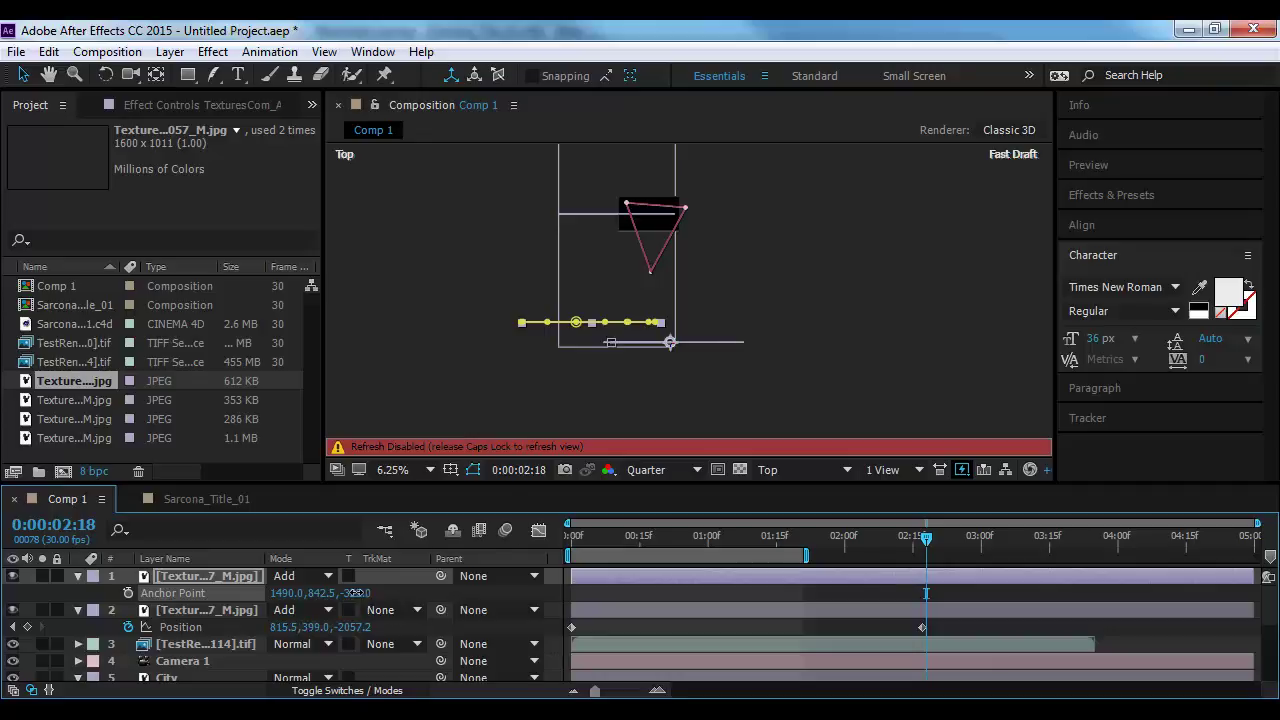
left_click_drag(356, 593, 302, 600)
Duplicate it again and set the new copy's Anchor Point to 276.3, 842.5, -2432.0
key("ctrl+d")
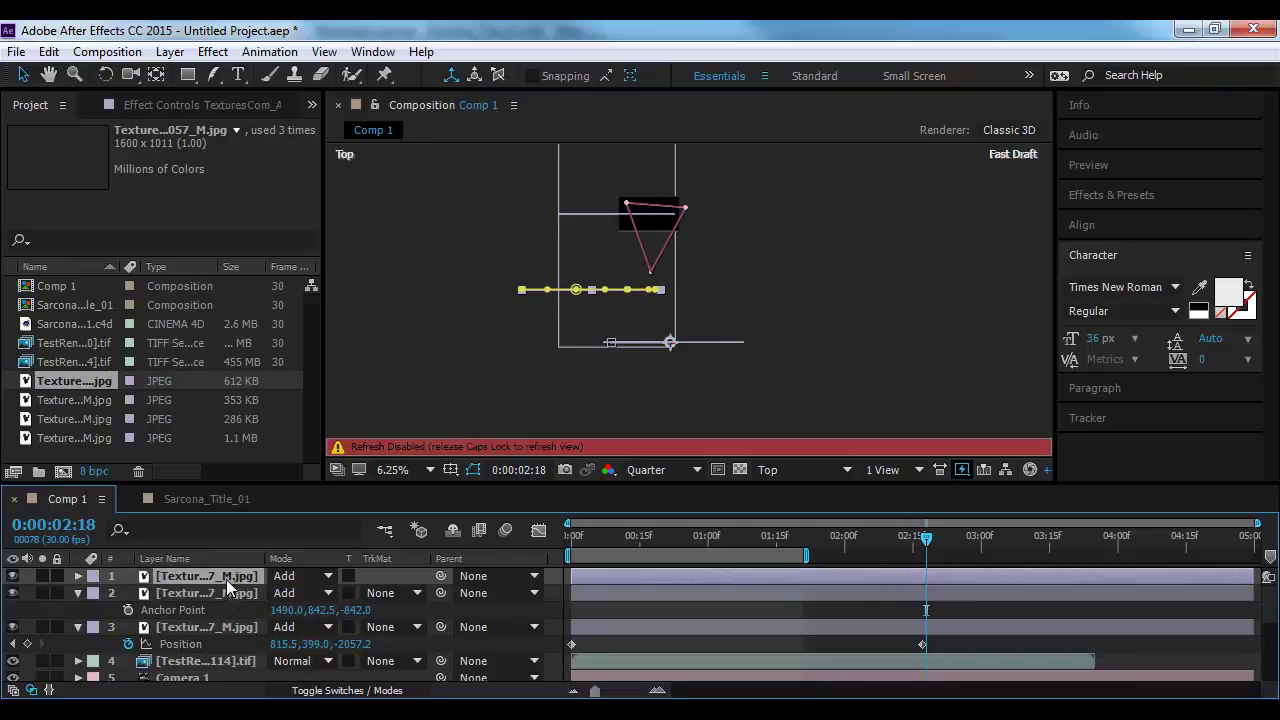
key("a")
left_click_drag(288, 594, 203, 593)
left_click_drag(4, 550, 166, 598)
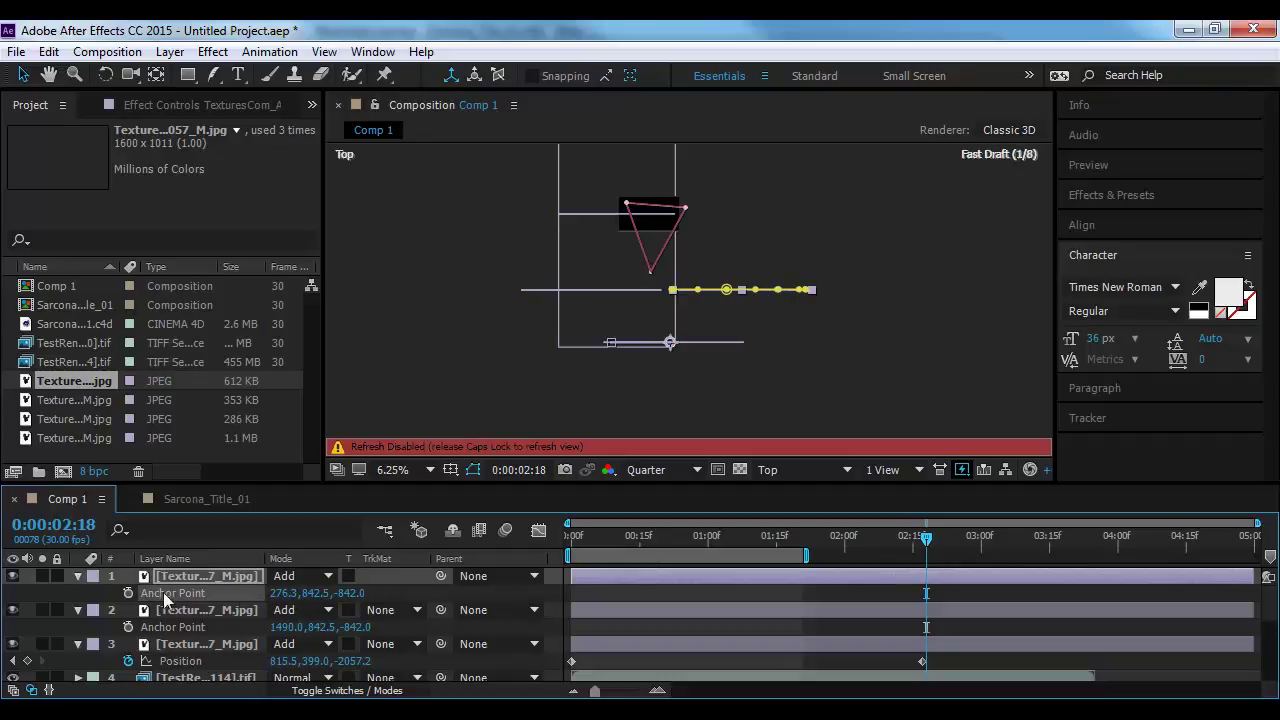
left_click_drag(350, 593, 185, 596)
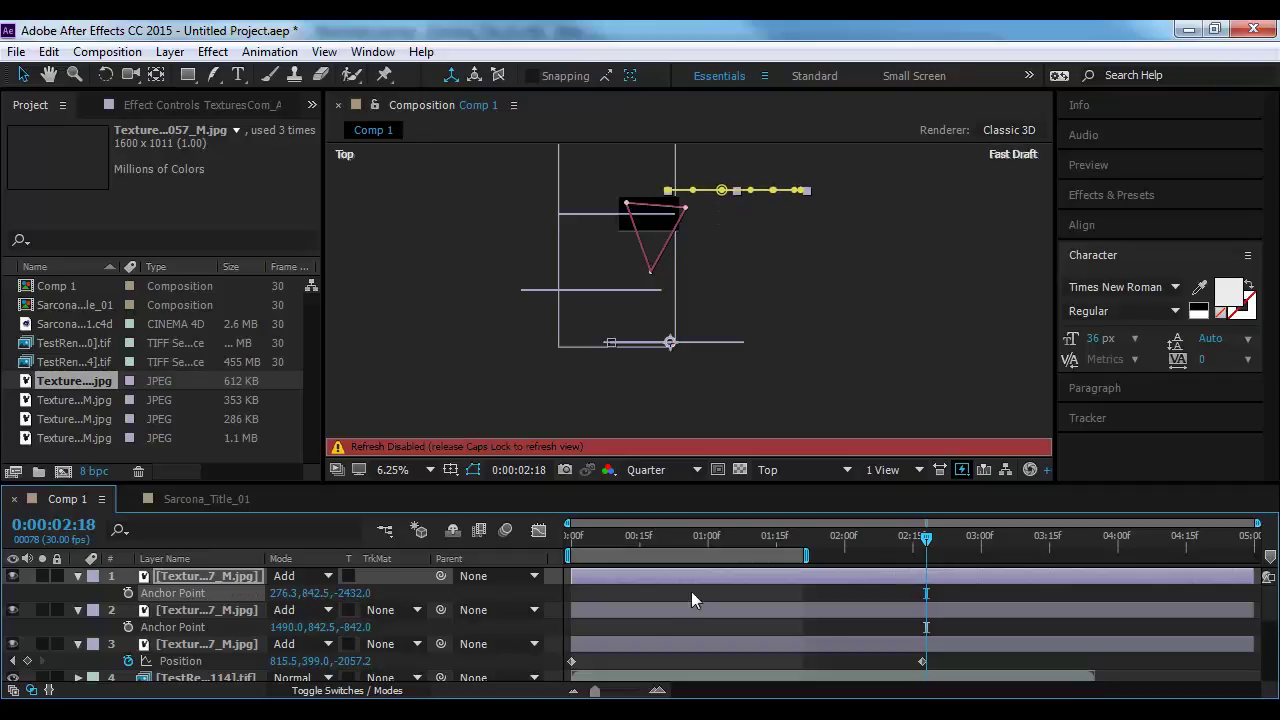
left_click(589, 540)
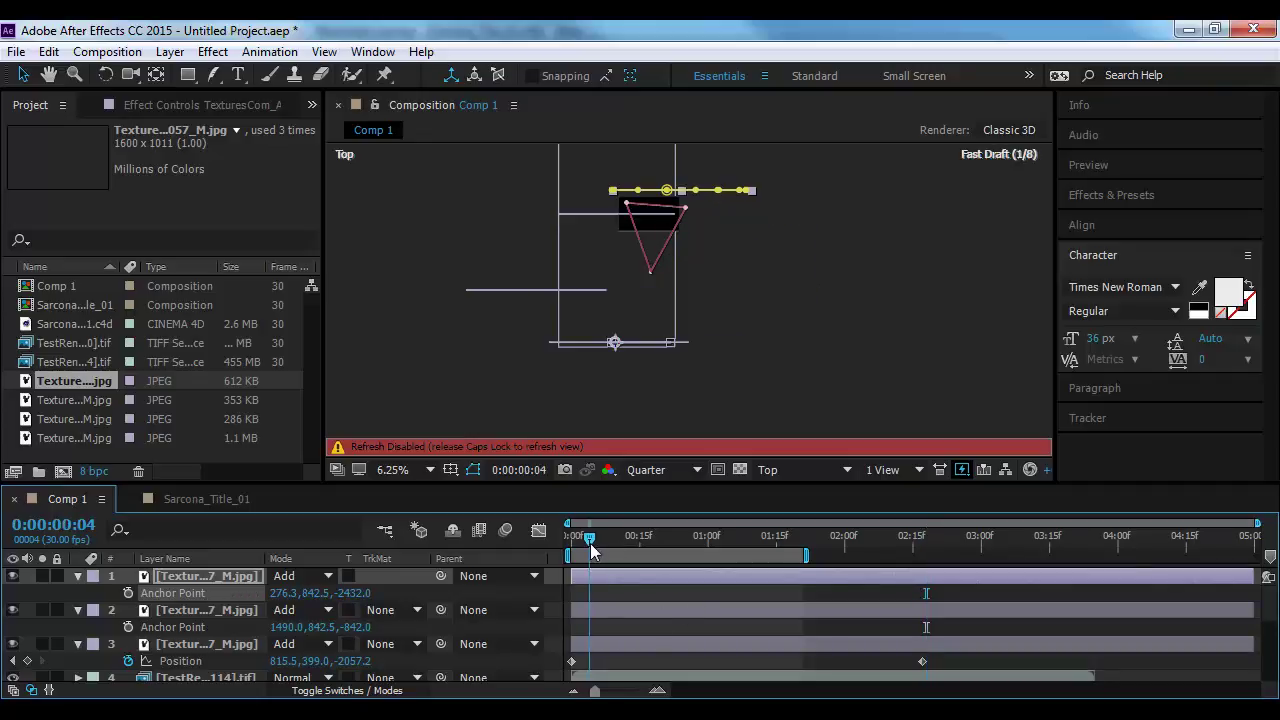
left_click(880, 470)
View through Cinema_Cam with viewer refreshing back on, starting at the first frame
left_click(800, 469)
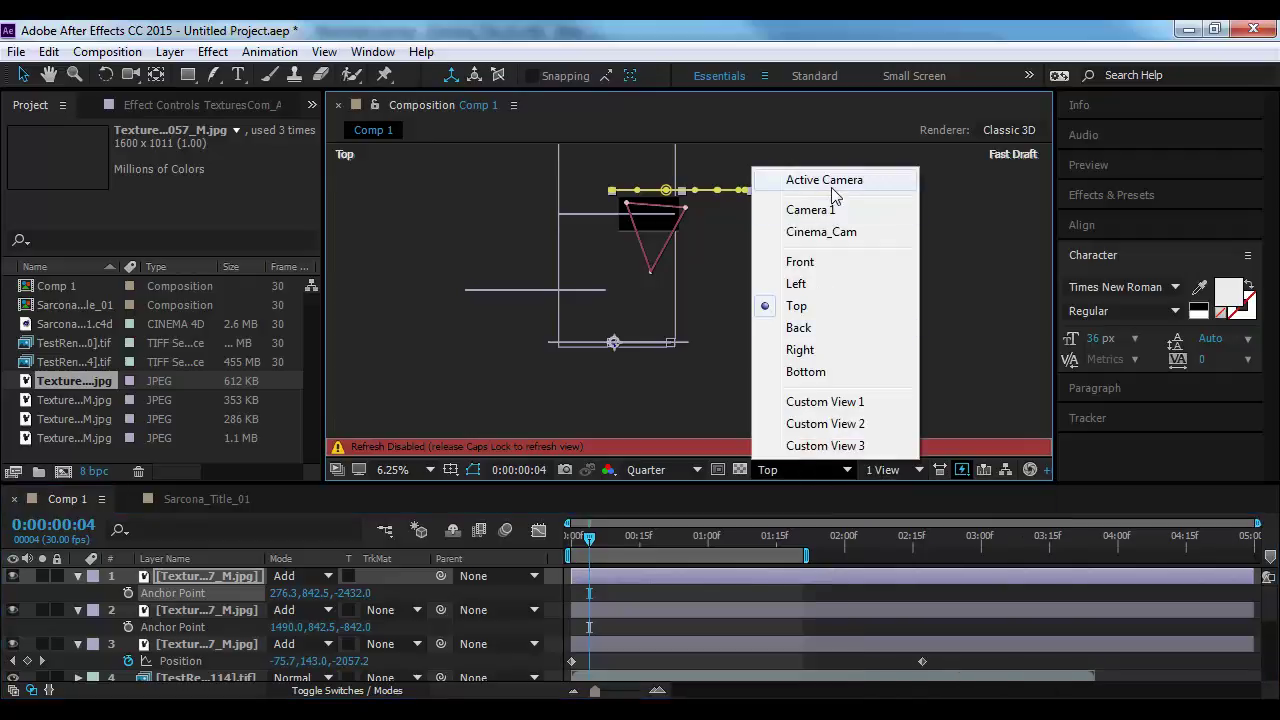
left_click(821, 240)
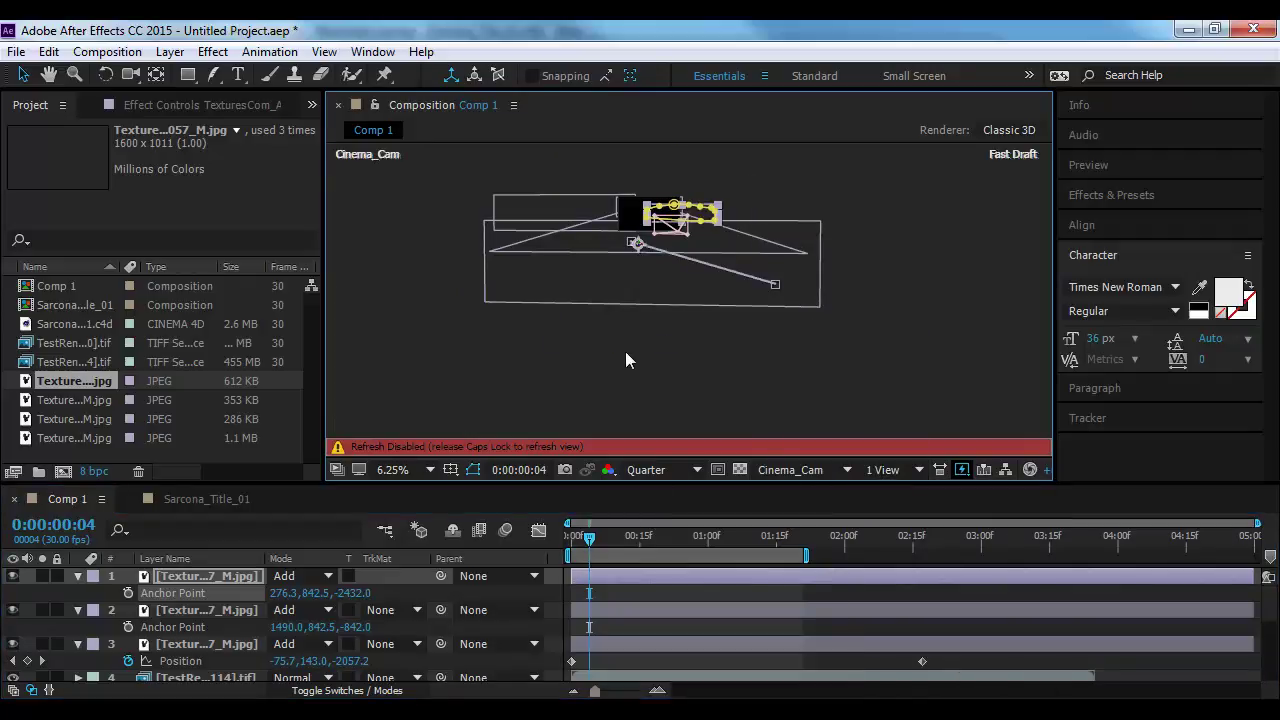
scroll(625, 351, "up", 1)
scroll(630, 350, "up", 3)
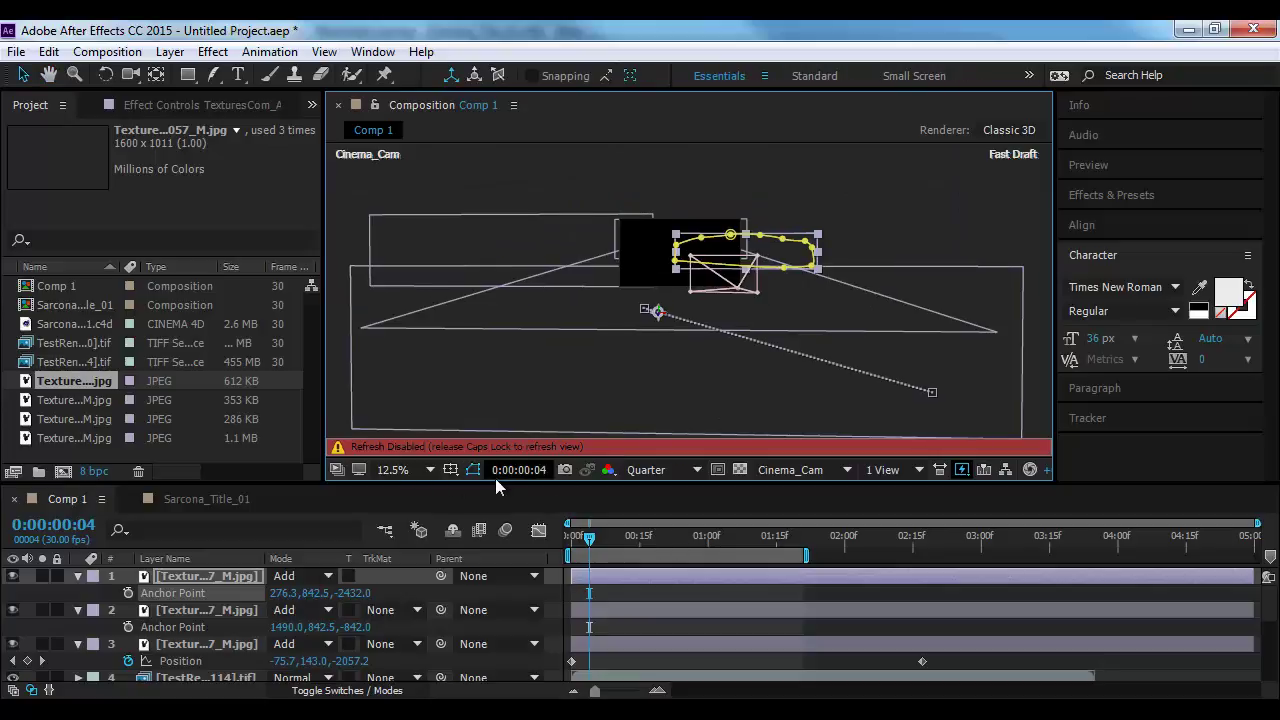
key("Caps_Lock")
key("Home")
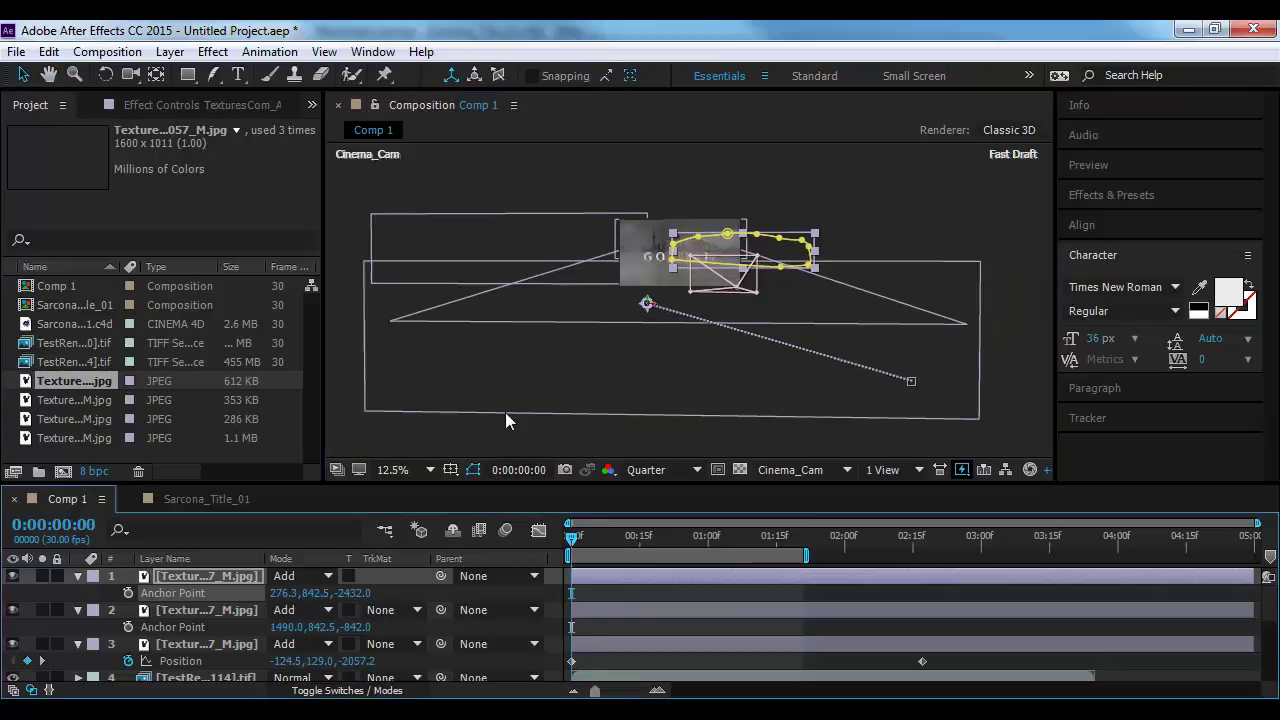
scroll(691, 250, "up", 4)
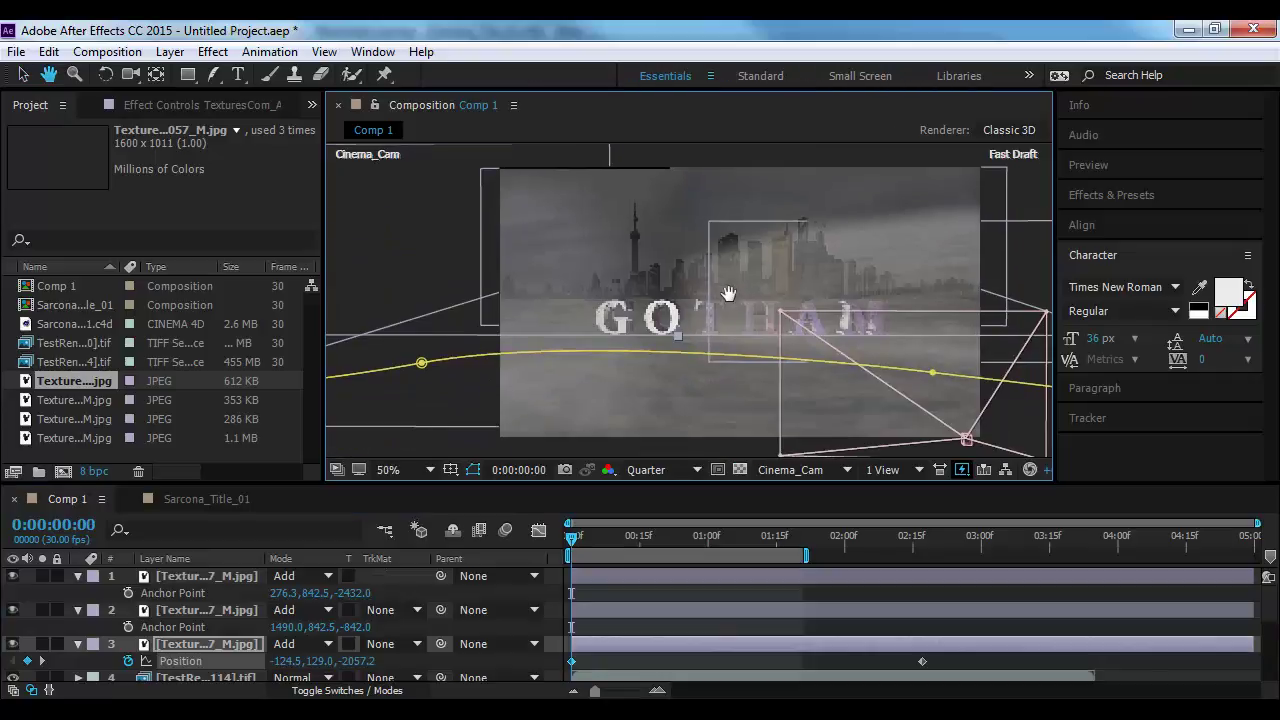
Set all three texture layers' Opacity to 23%
left_click(215, 640, "shift")
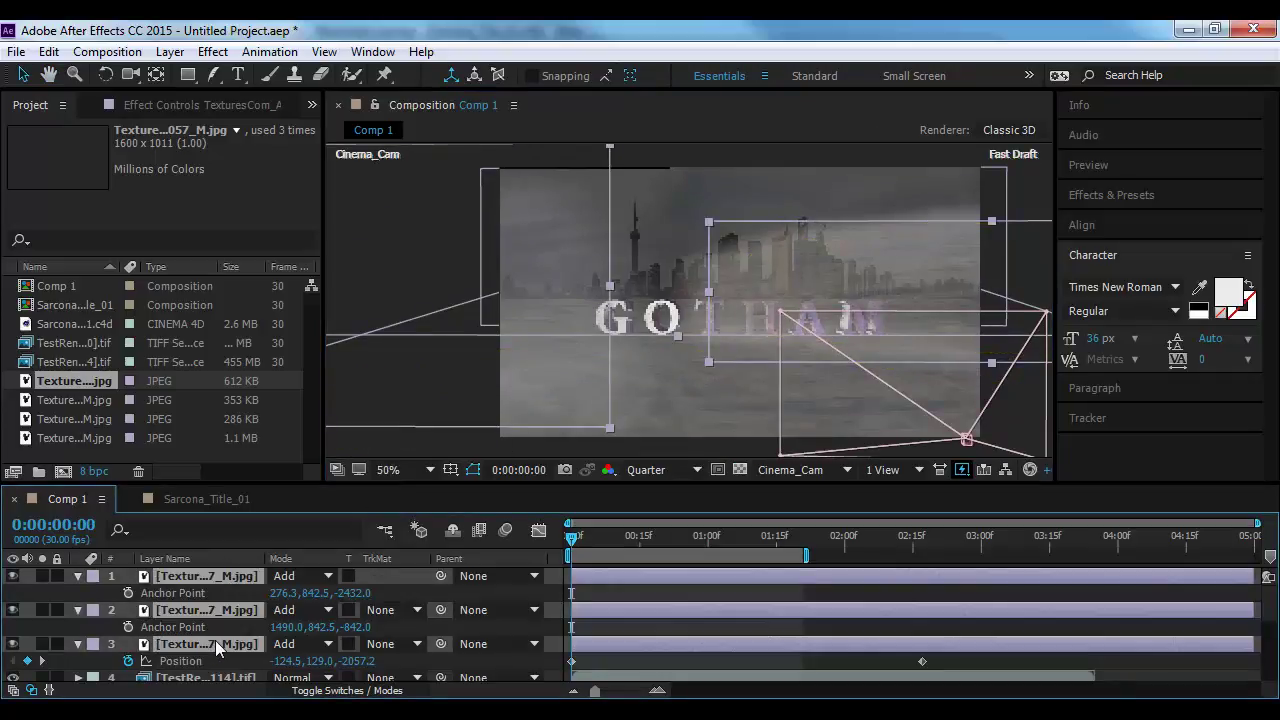
key("t")
left_click_drag(272, 592, 258, 591)
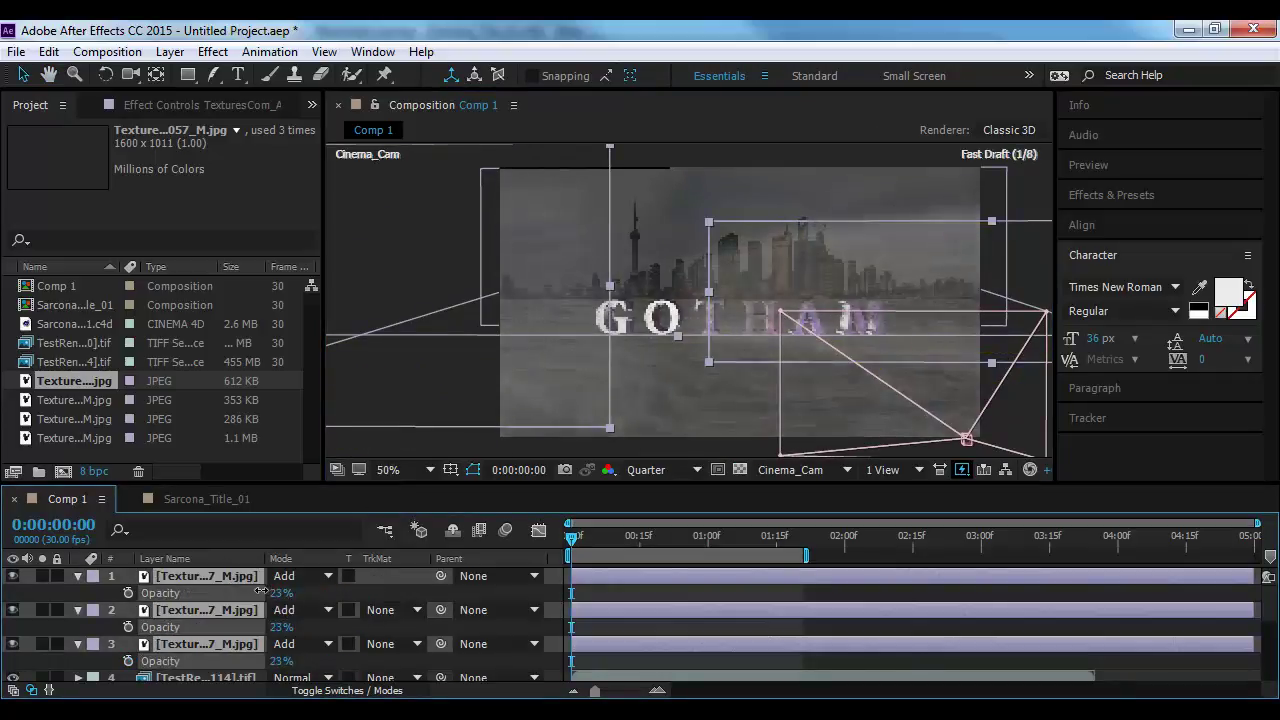
left_click(310, 593)
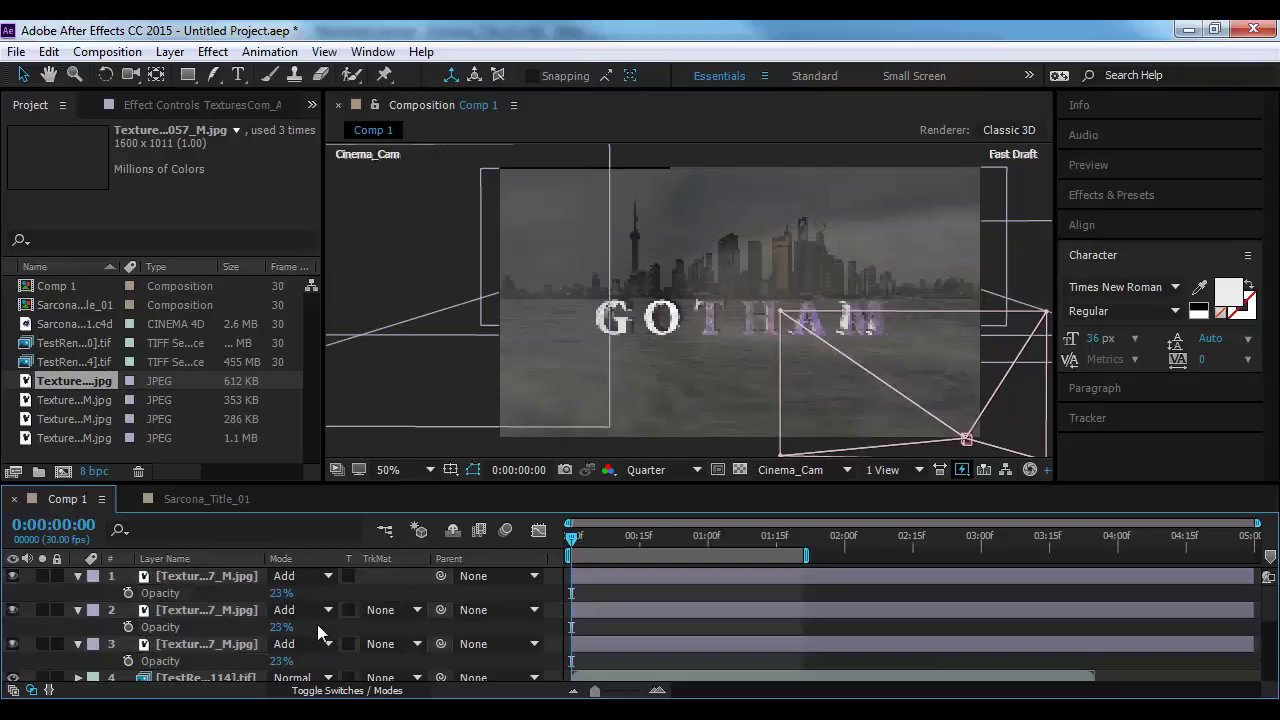
Reshape the top texture layer's motion path curve and preview the animation
left_click(215, 577)
left_click(709, 334)
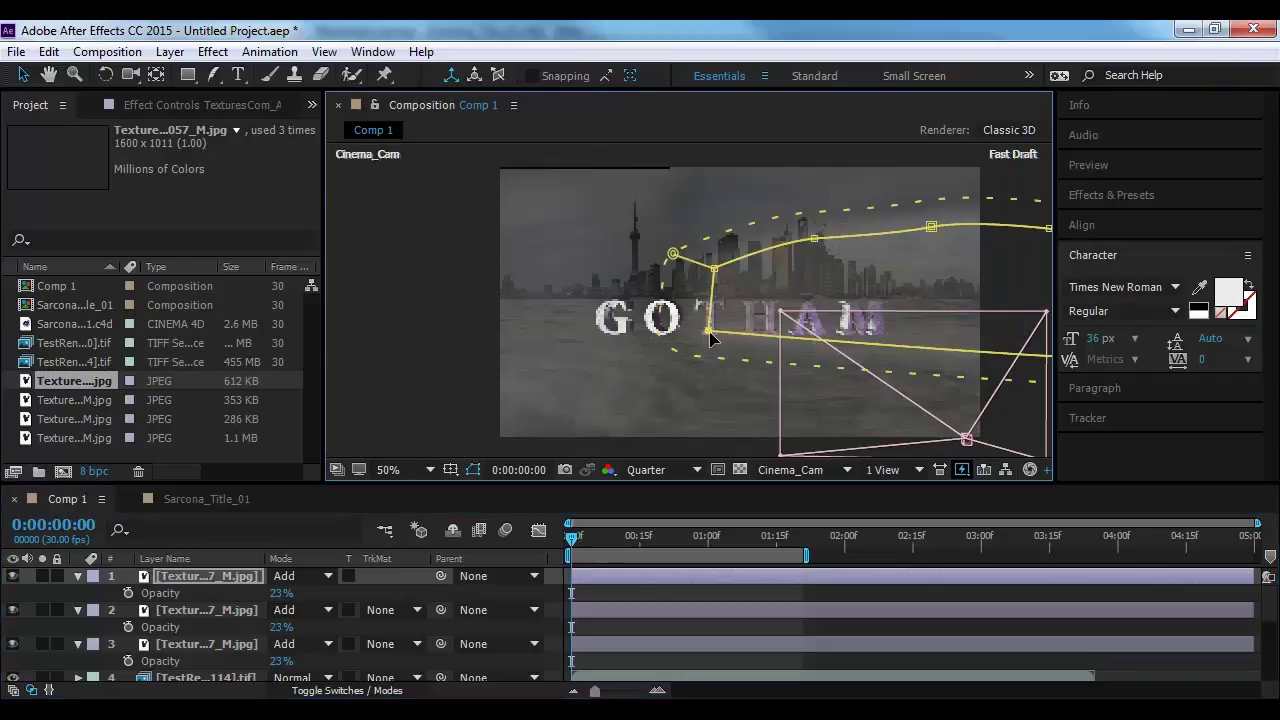
left_click_drag(673, 258, 640, 244)
left_click_drag(709, 332, 853, 347)
left_click_drag(624, 249, 712, 335)
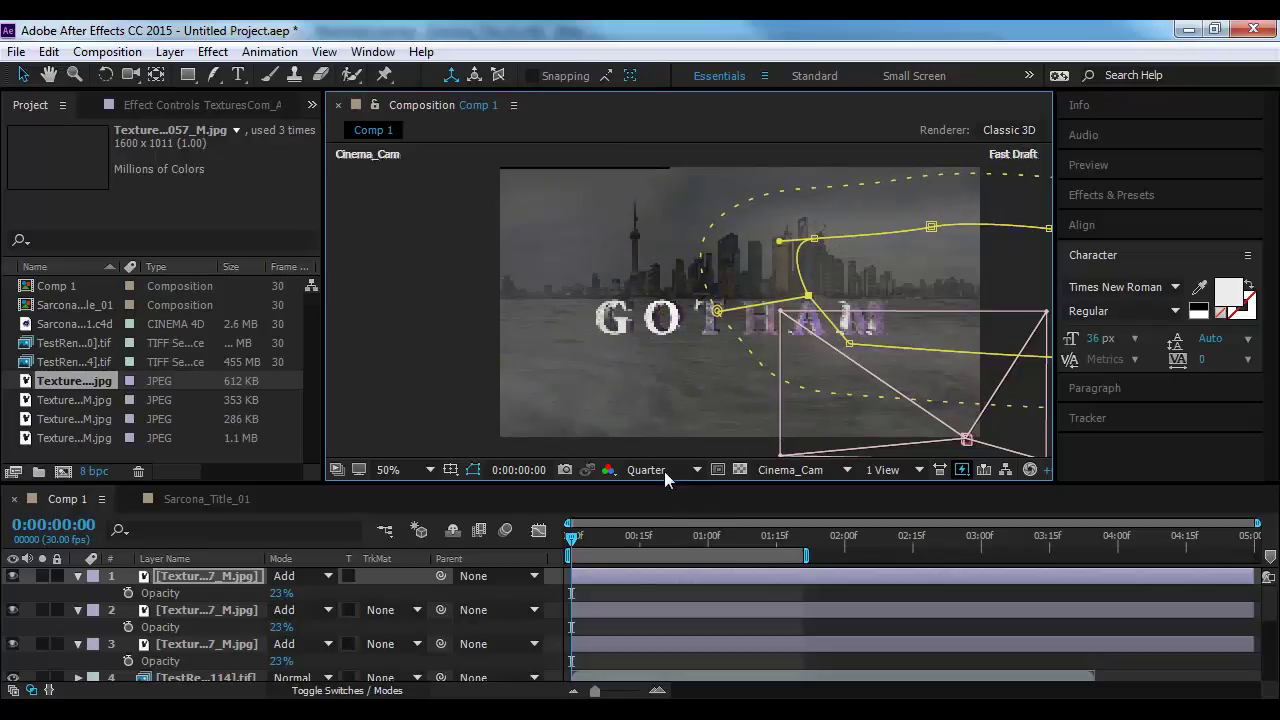
left_click(446, 399)
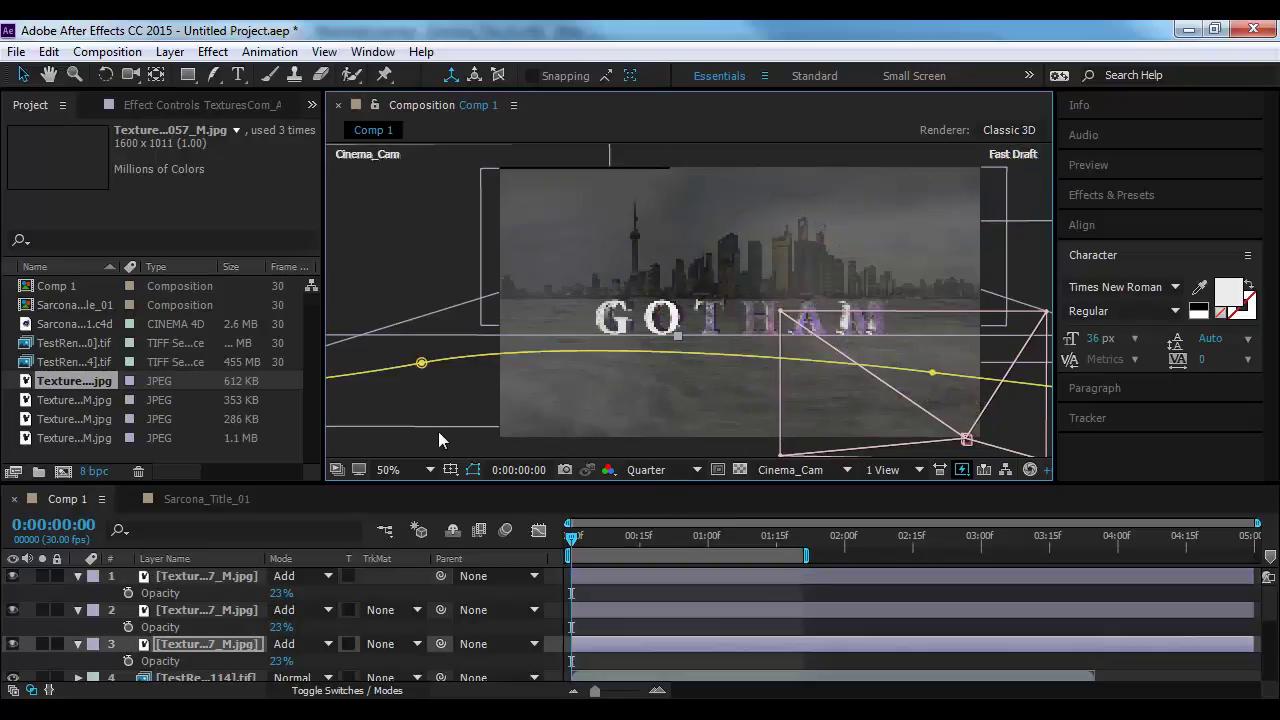
left_click(380, 233)
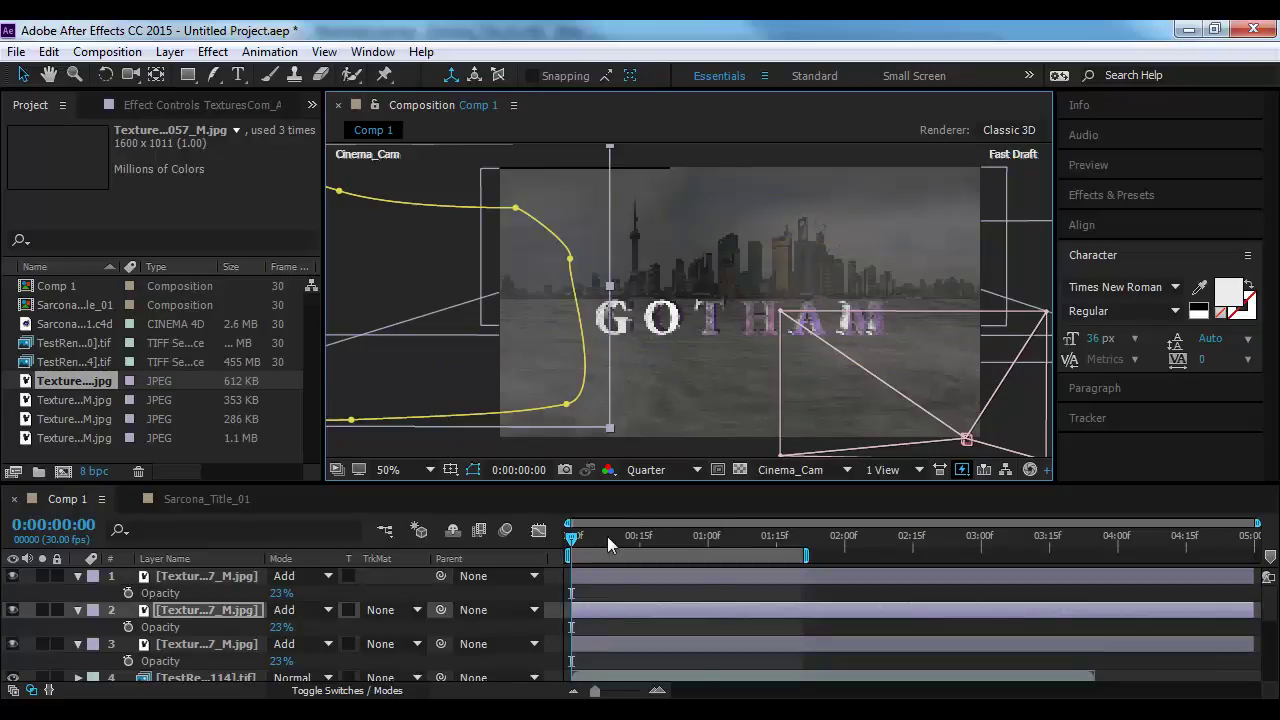
key("space")
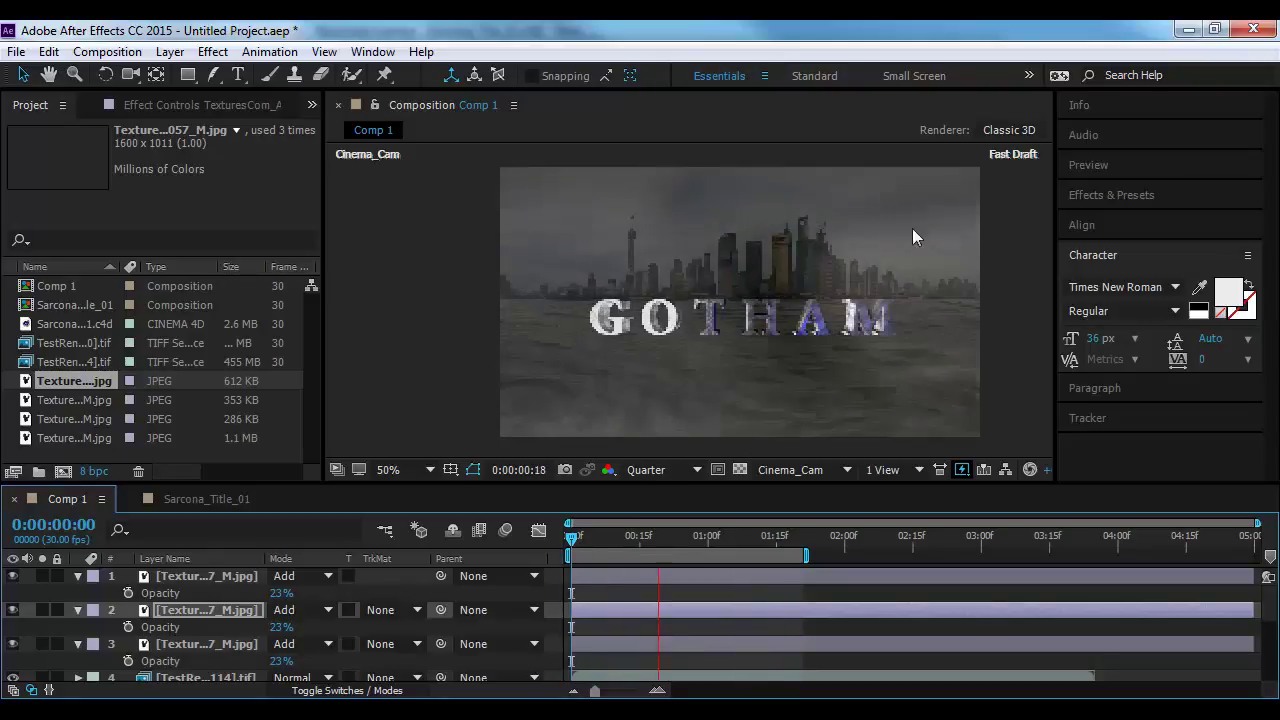
Reshape the top texture layer's motion path curve again and replay a short preview
key("space")
left_click(187, 580)
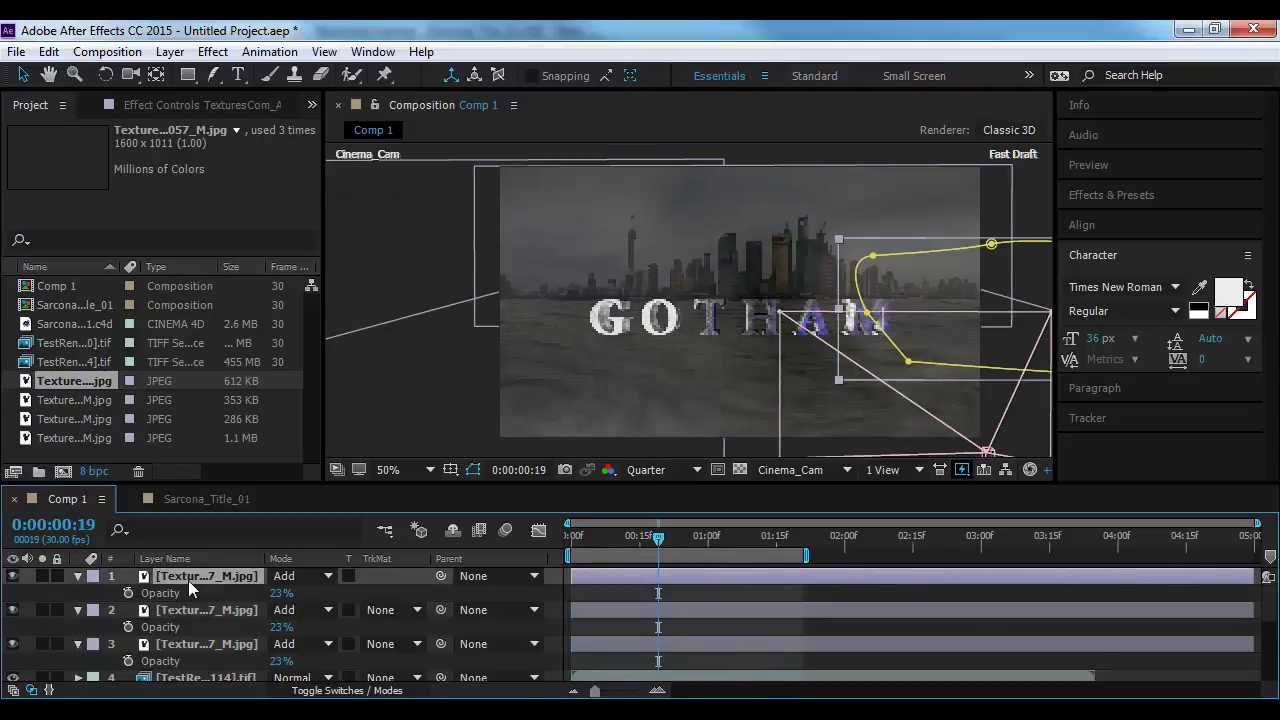
left_click(990, 247)
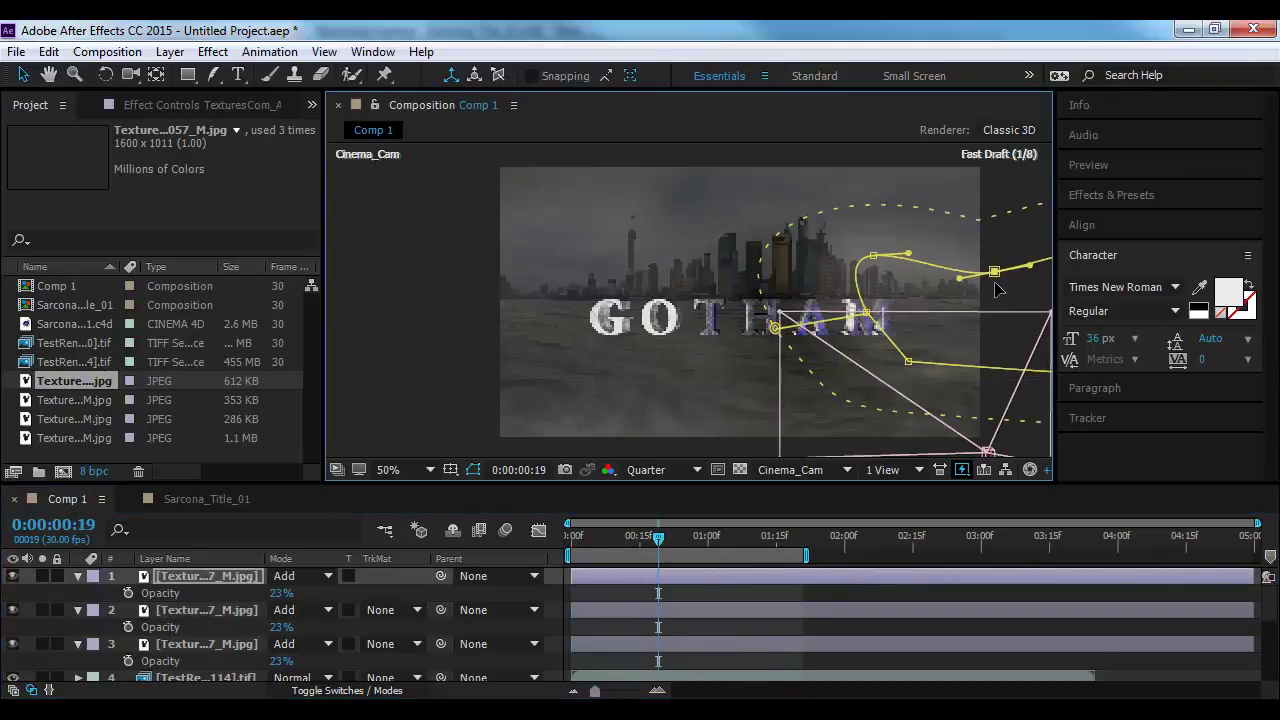
left_click_drag(903, 287, 714, 307)
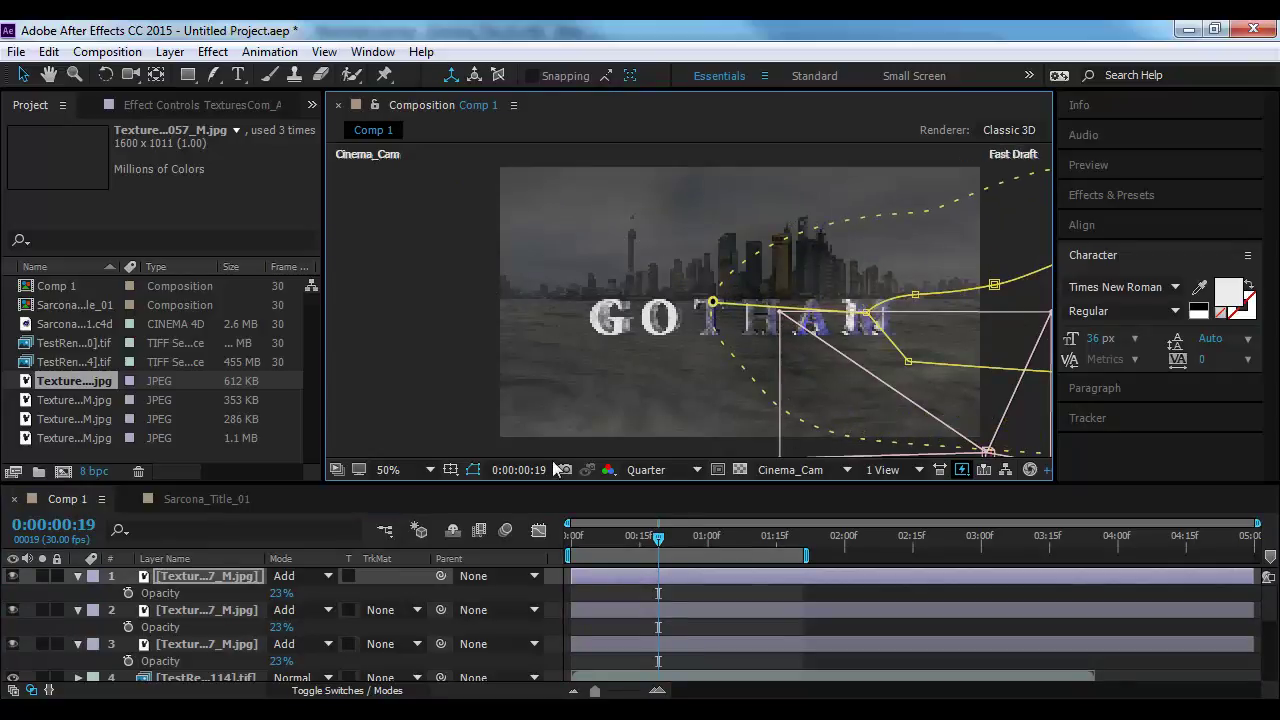
left_click(459, 418)
left_click(493, 211)
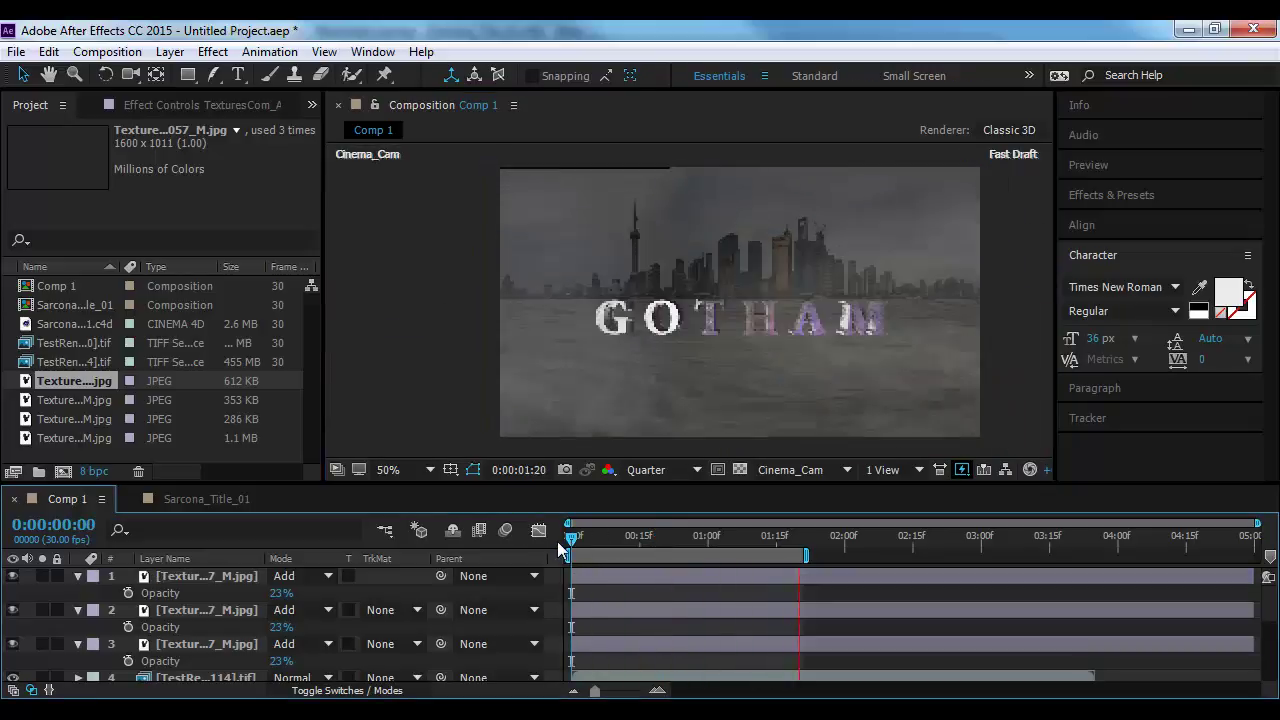
key("space")
key("space")
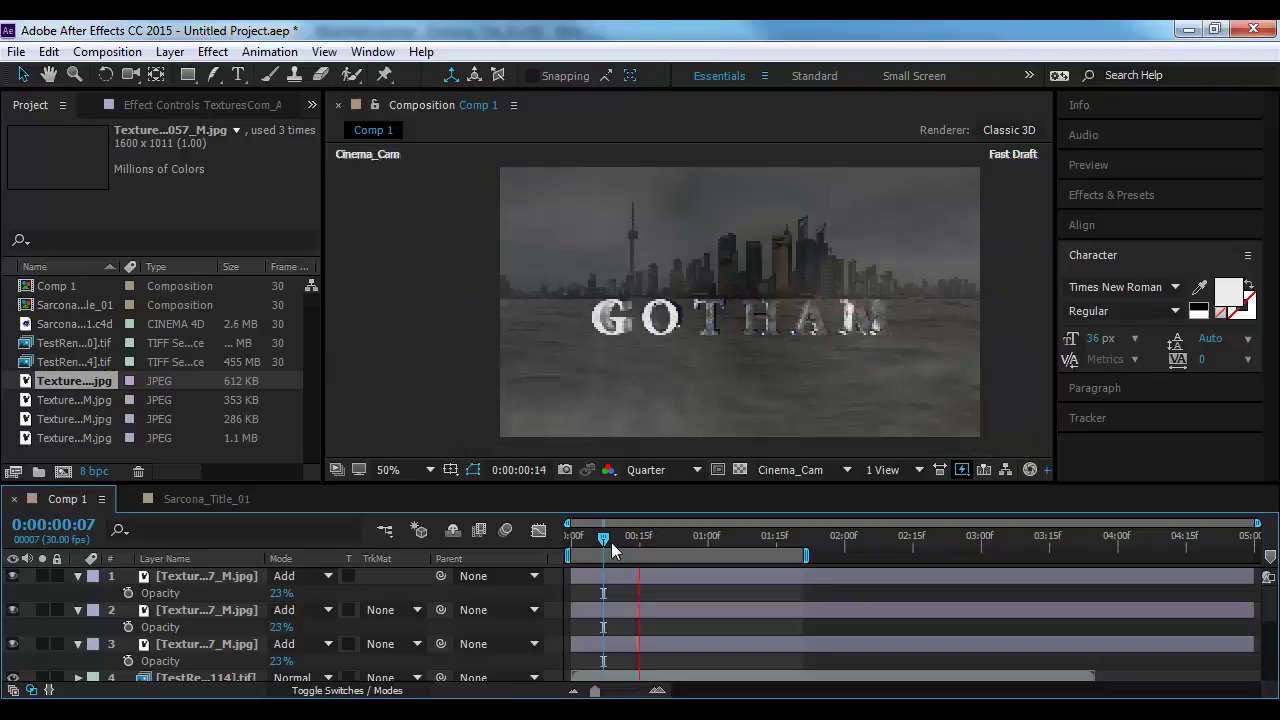
key("space")
Delete the three layers' later Position keyframes and move them to -124.5, 129.0
left_click(243, 578)
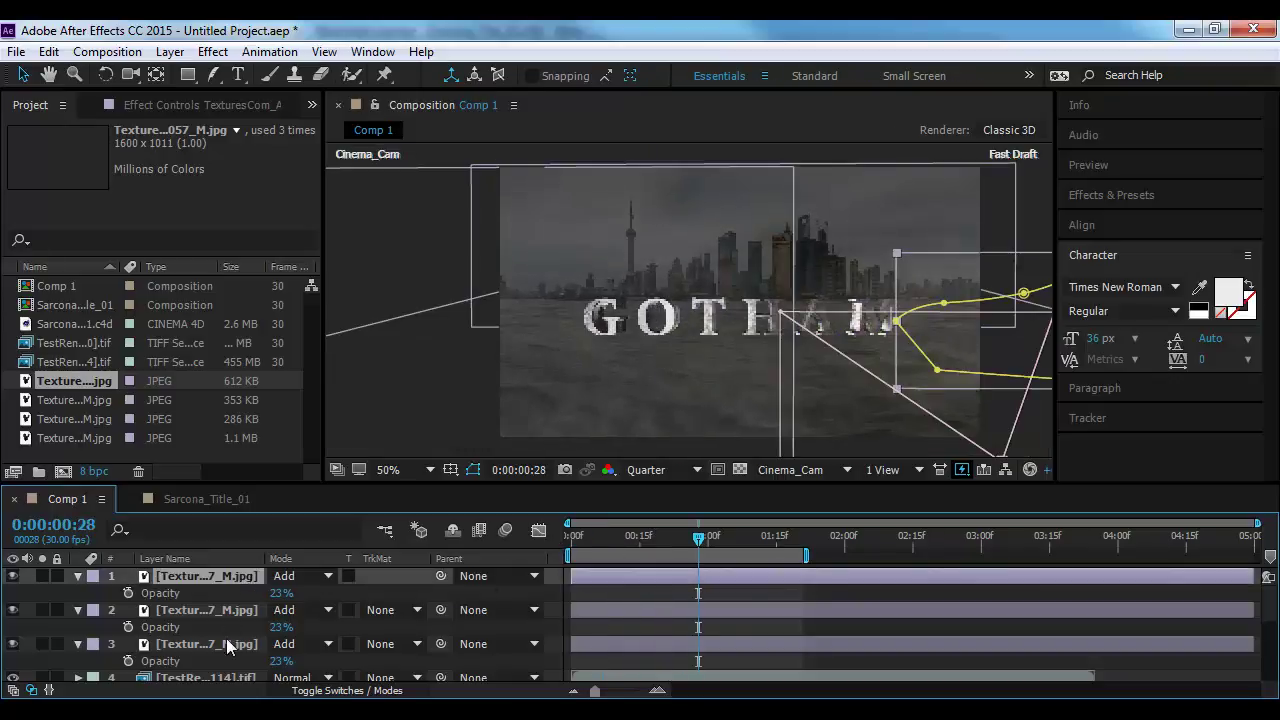
left_click(226, 645, "shift")
key("p")
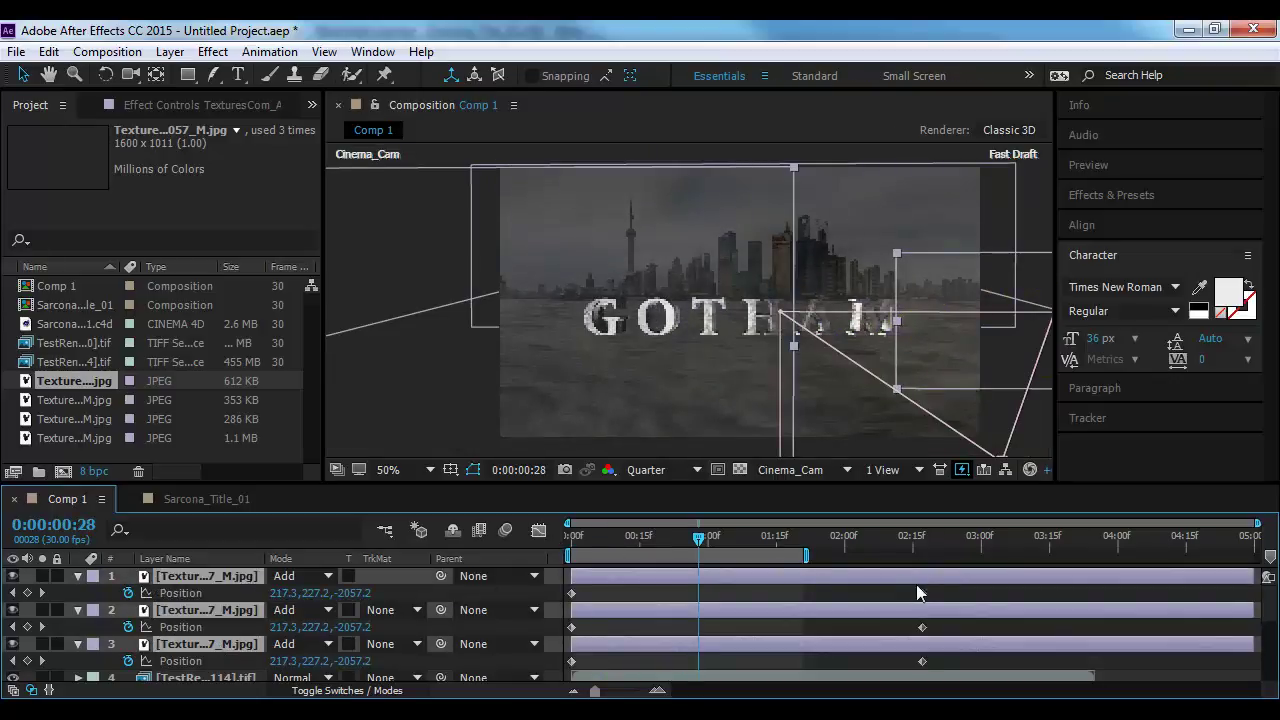
left_click_drag(918, 592, 929, 689)
key("Delete")
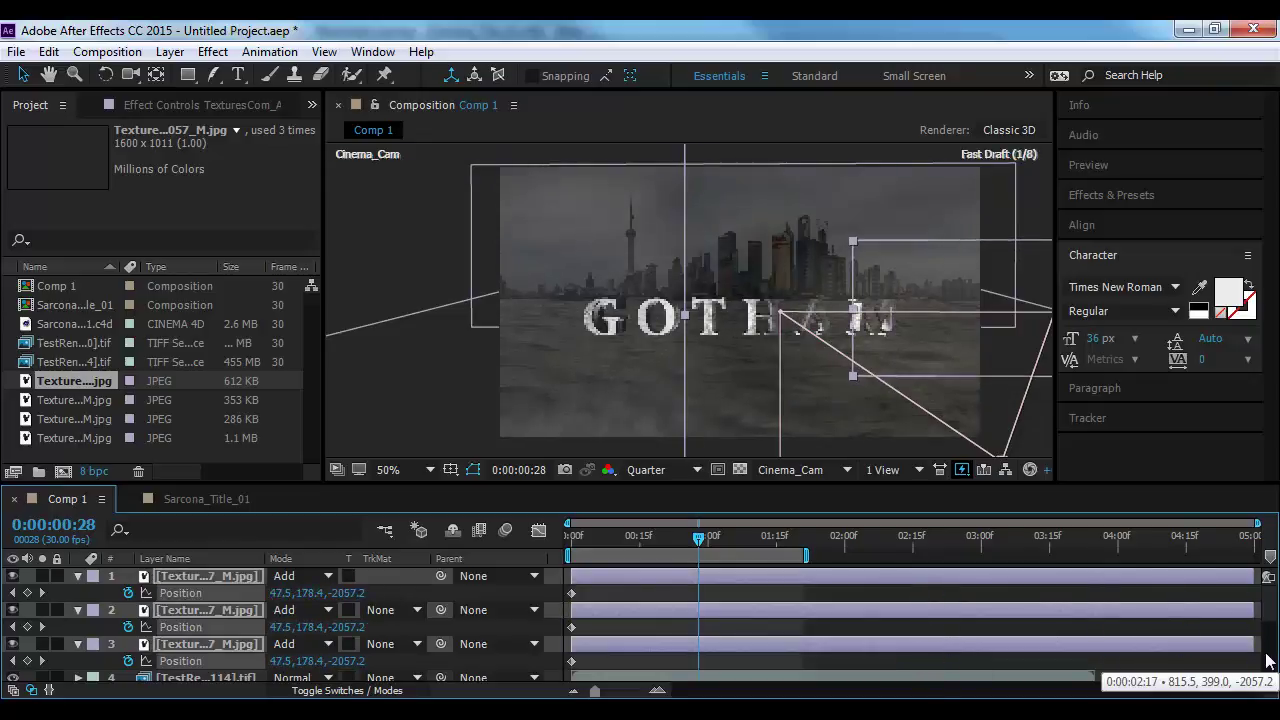
left_click_drag(540, 458, 456, 452)
key("Home")
left_click(390, 436)
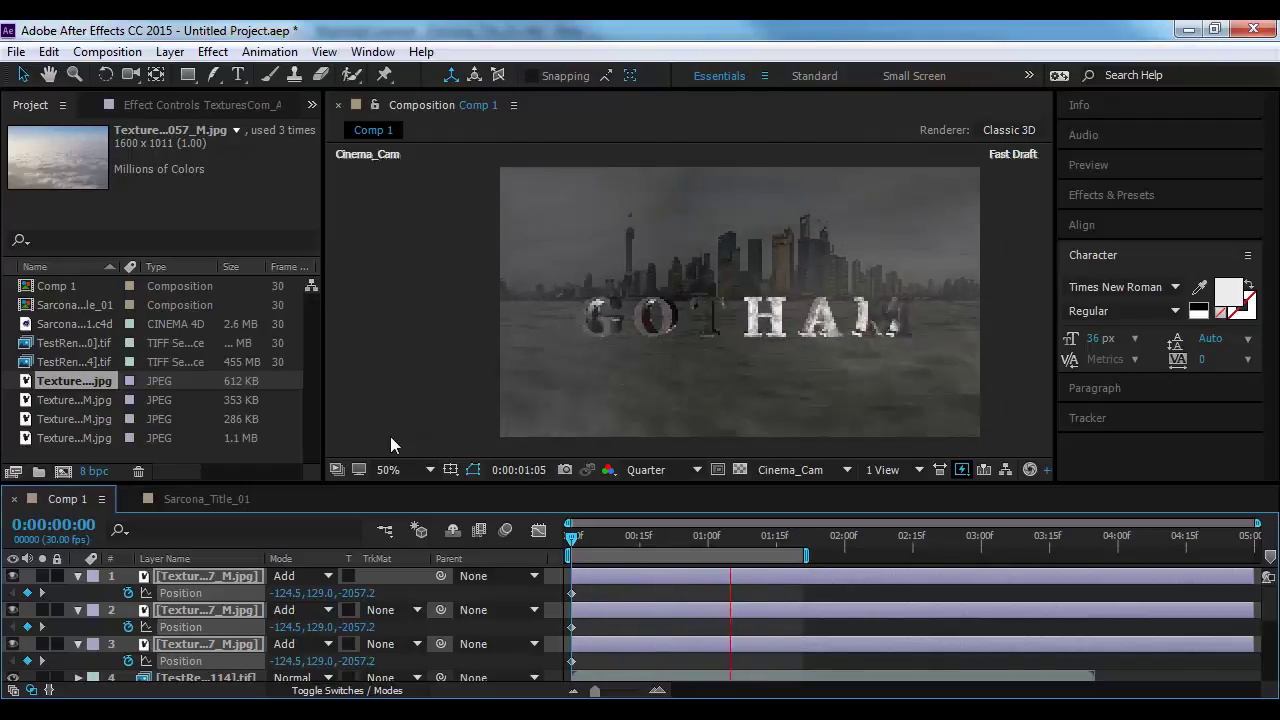
key("space")
Add the 286 KB smoke JPEG as Comp 1's top layer and open it in the Layer panel
left_click(90, 396)
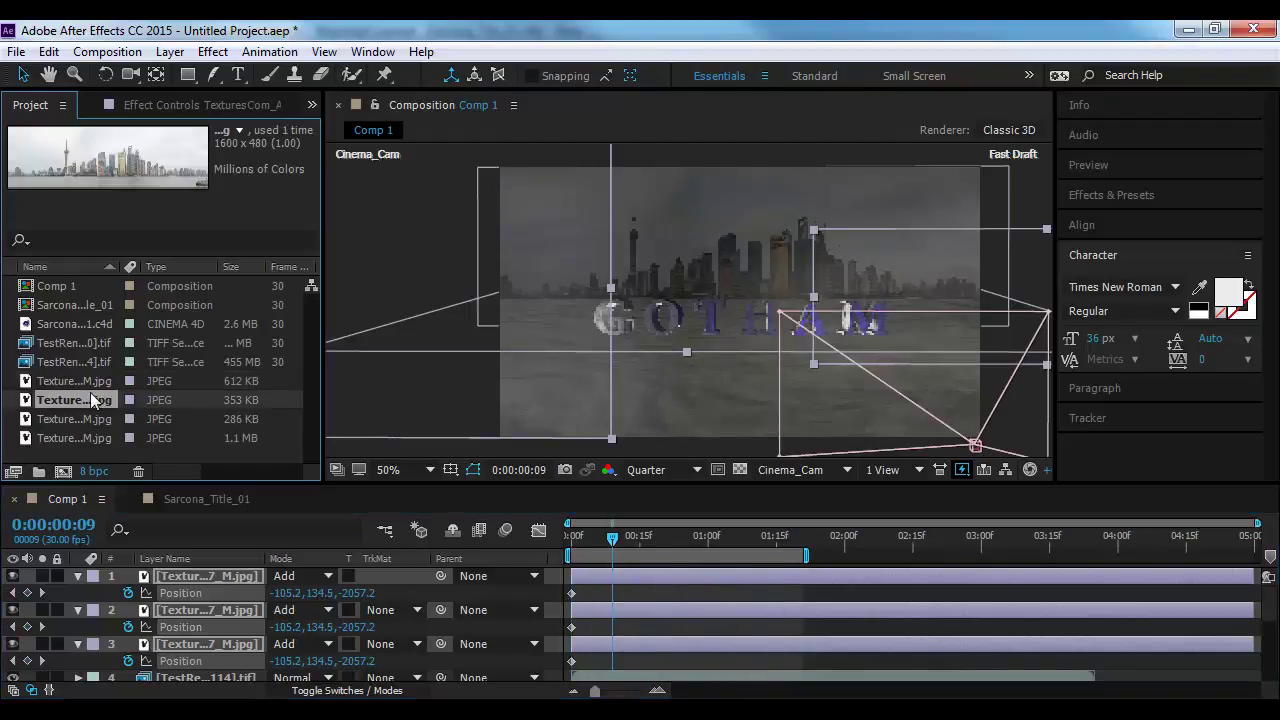
left_click(77, 416)
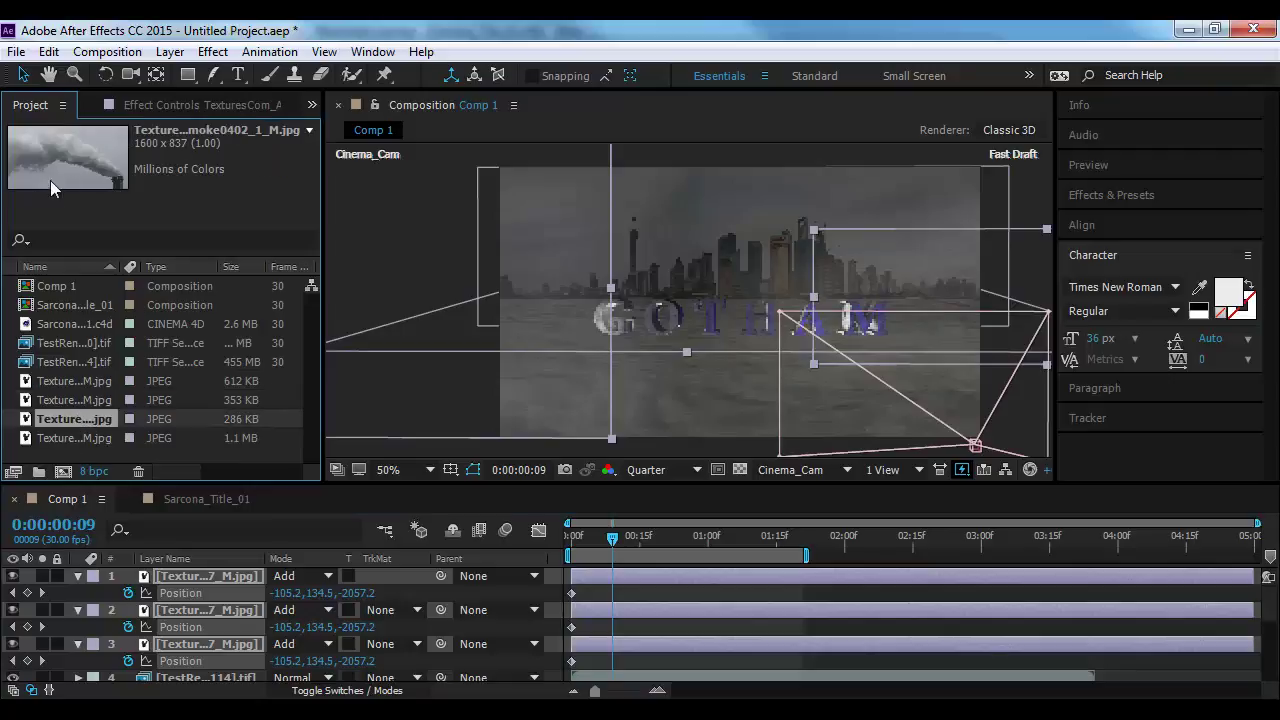
left_click_drag(85, 418, 204, 573)
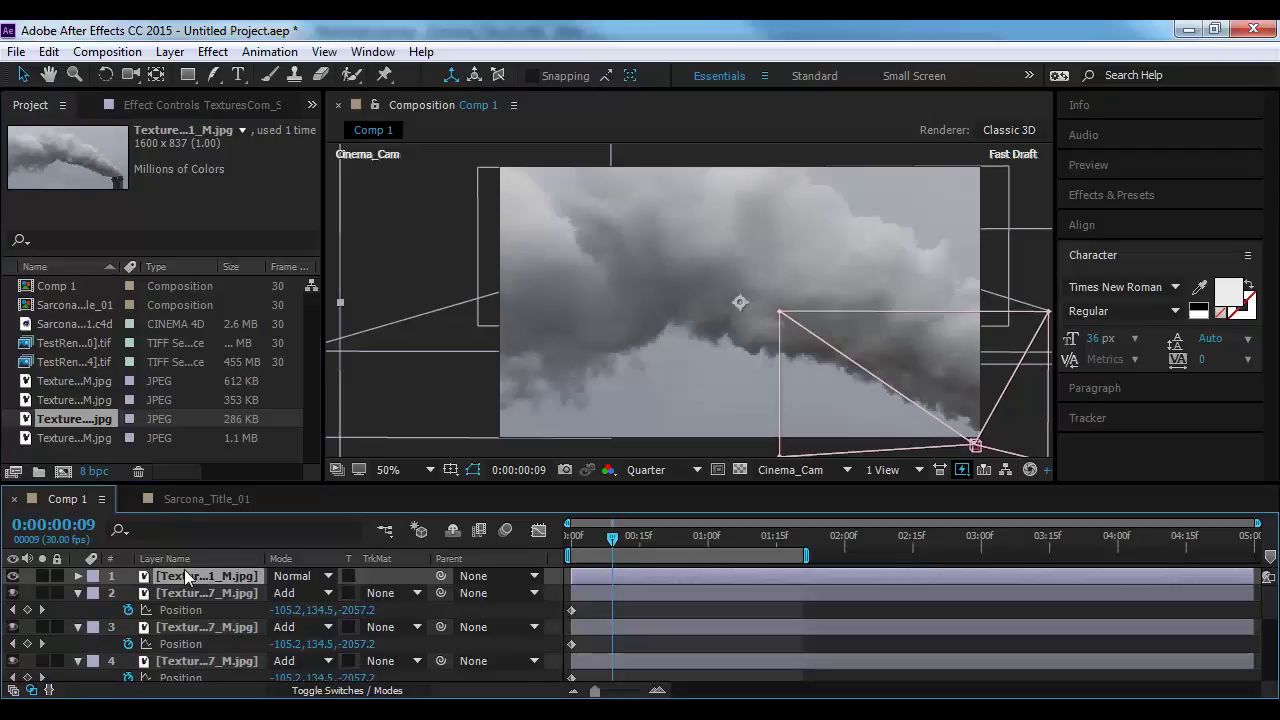
double_click(184, 569)
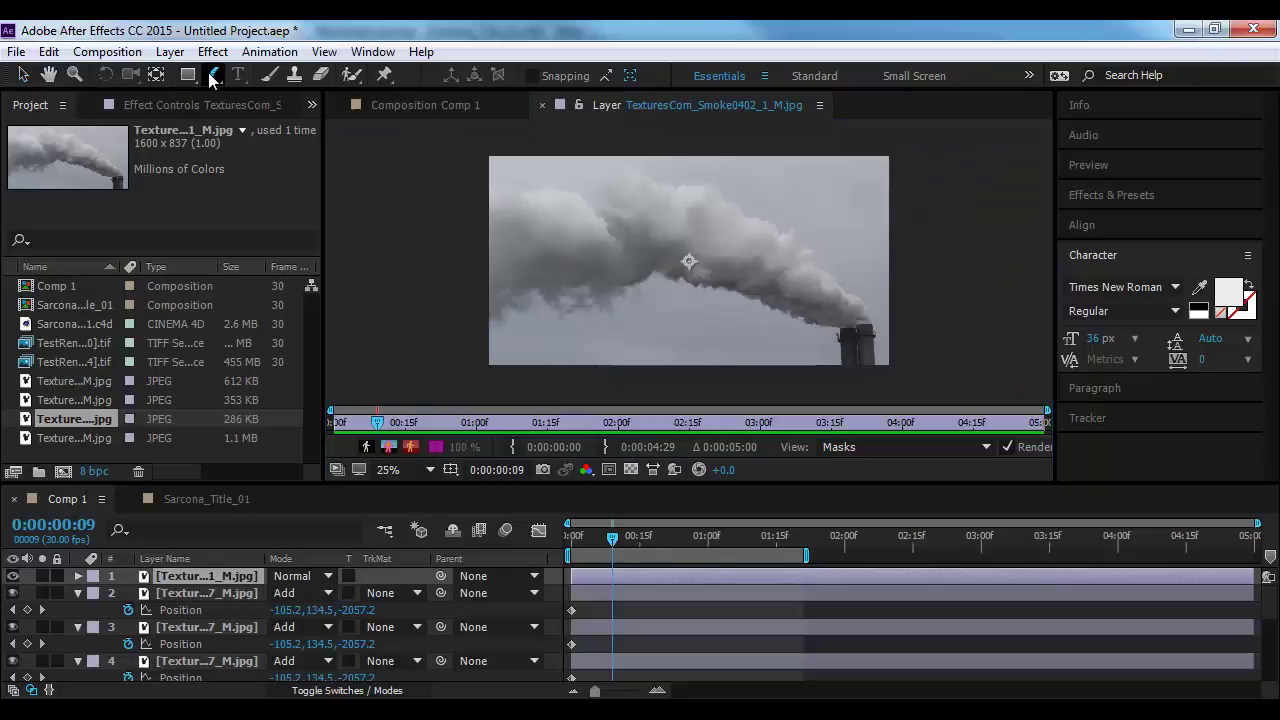
Draw a closed Pen-tool mask around the smoke plume
left_click_drag(215, 74, 240, 92)
left_click(838, 328)
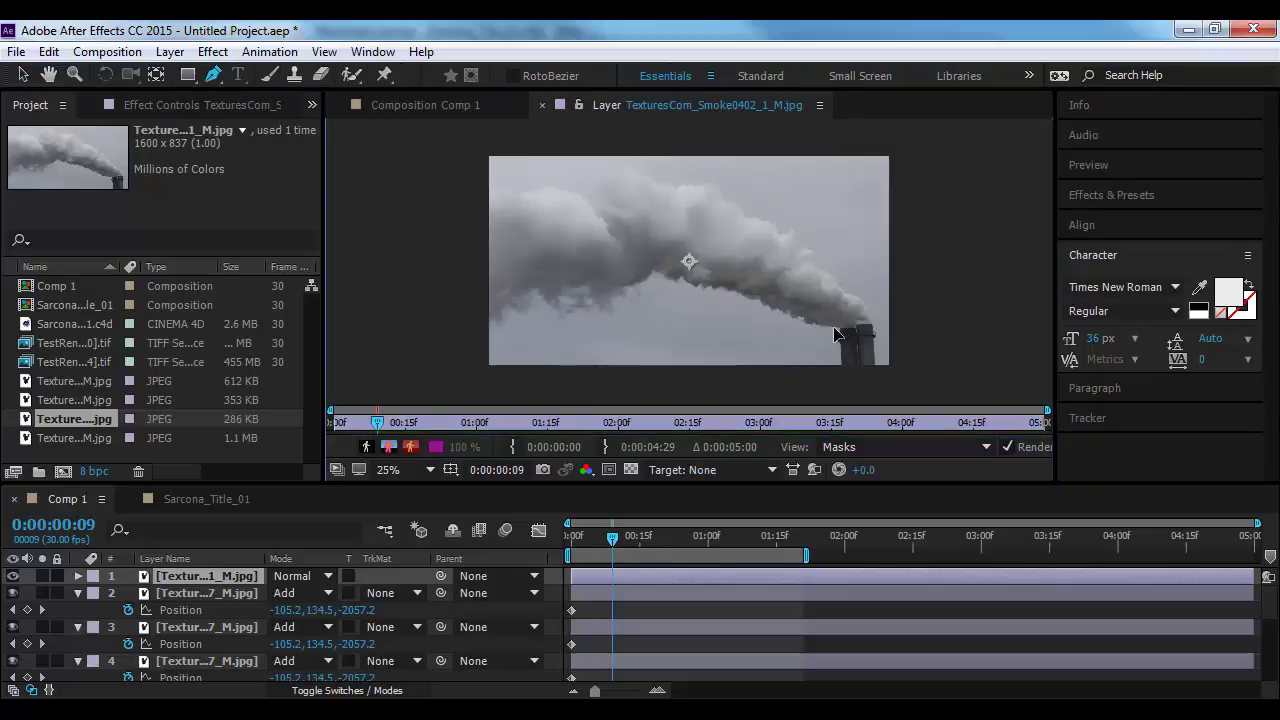
left_click(649, 276)
left_click(543, 304)
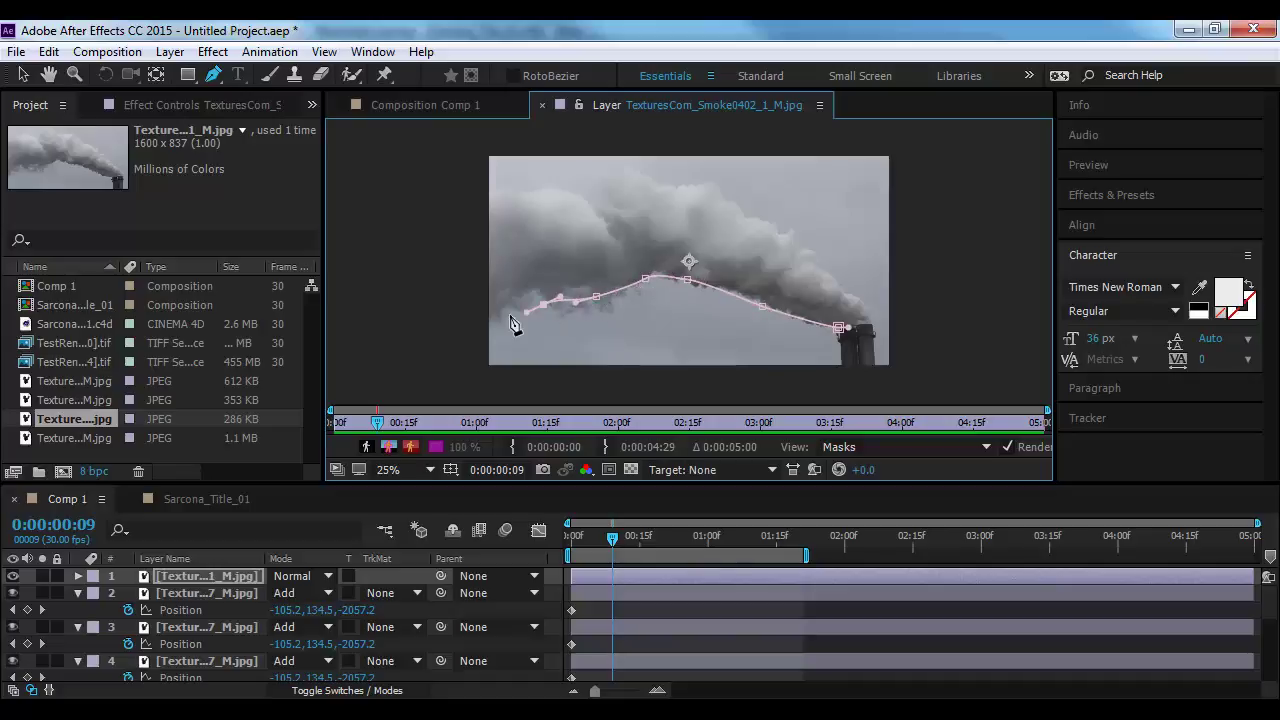
left_click(484, 321)
left_click_drag(506, 168, 567, 168)
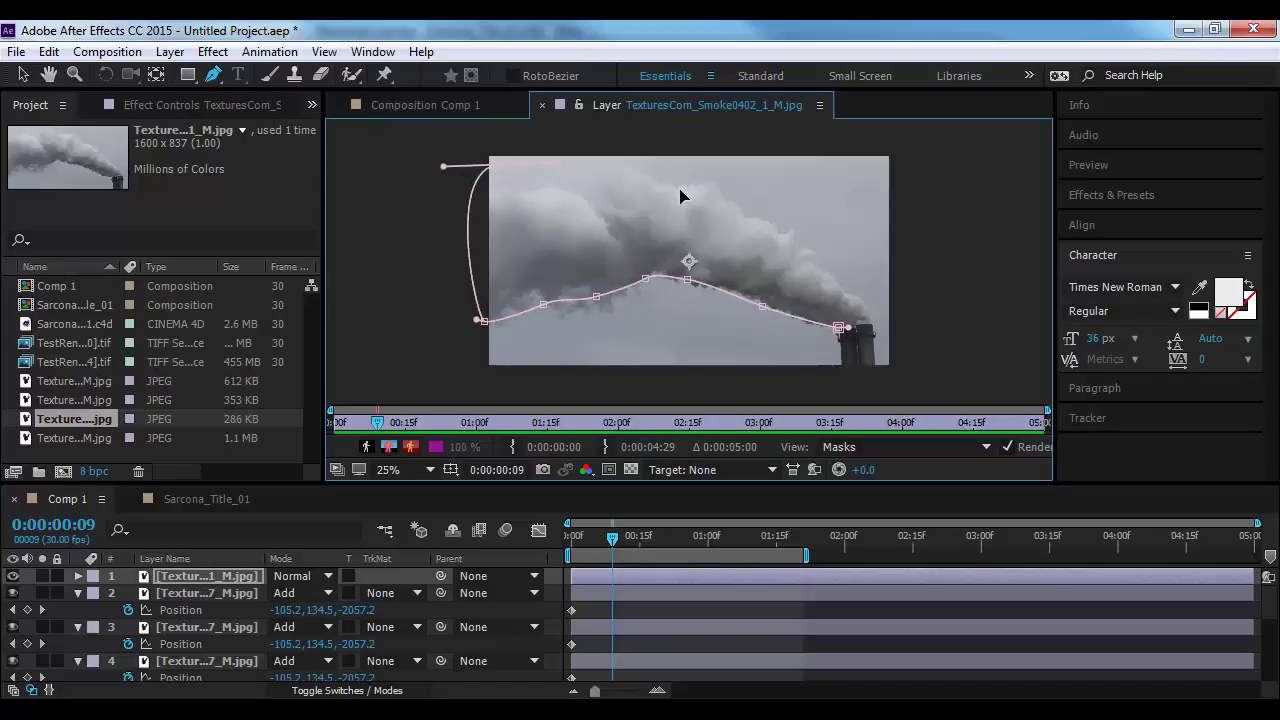
left_click(788, 236)
left_click(808, 250)
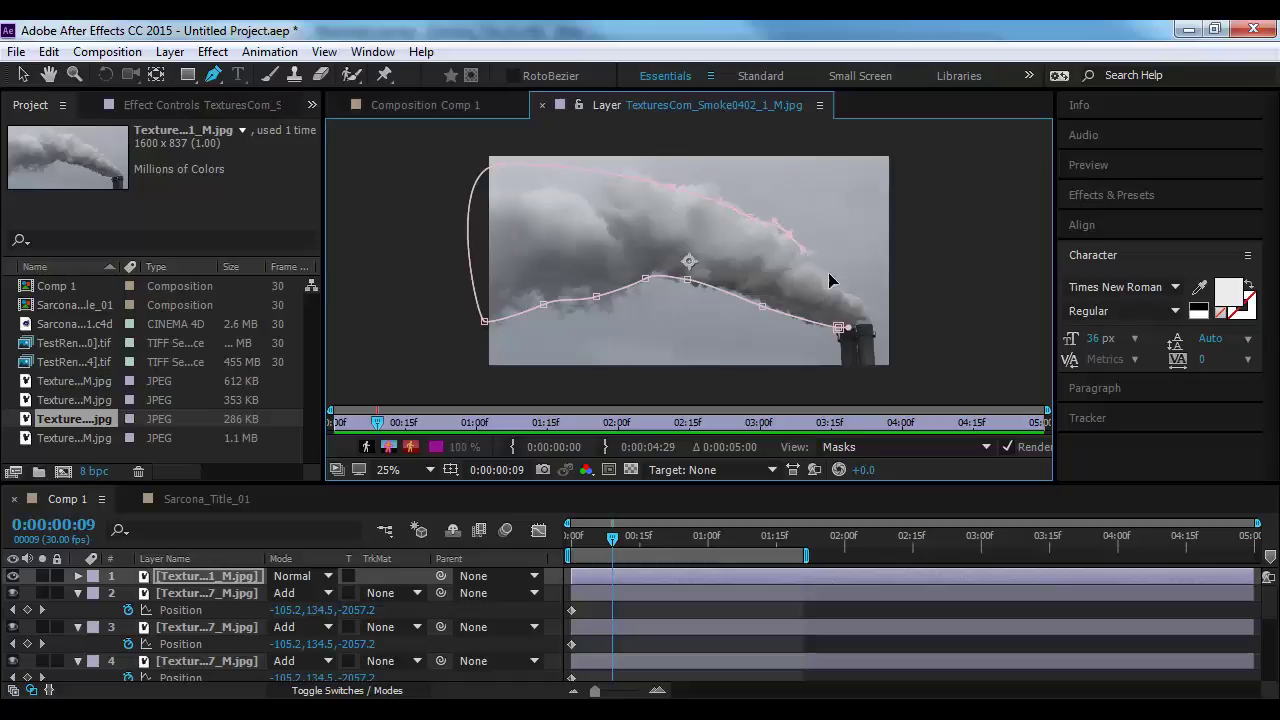
left_click(840, 327)
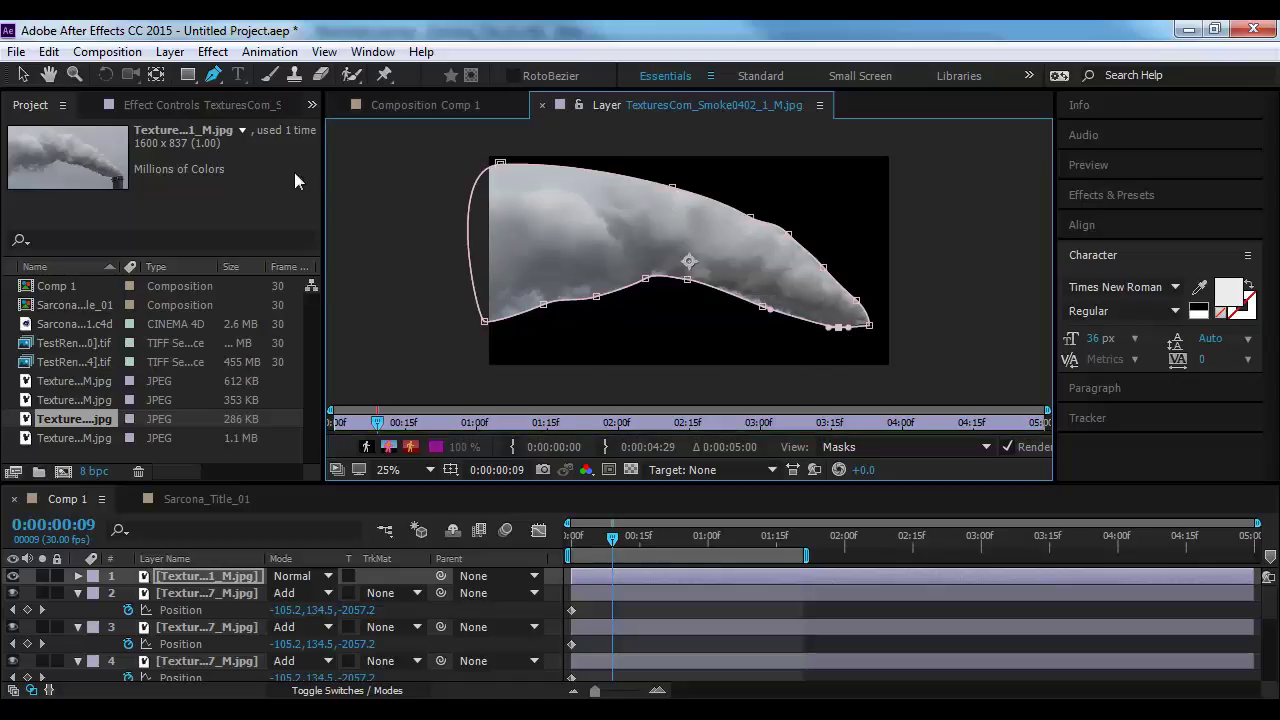
Feather the mask edges with the Mask Feather tool and return to Comp 1
left_click_drag(218, 73, 289, 165)
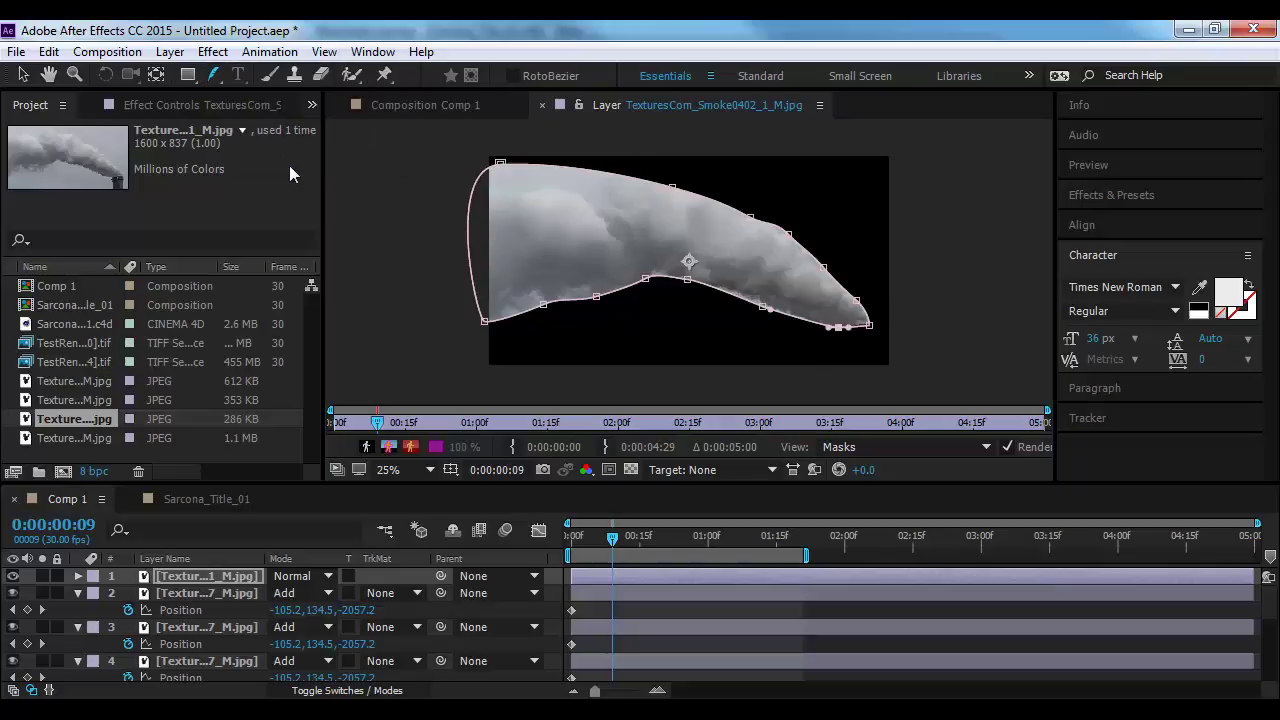
left_click_drag(488, 319, 478, 352)
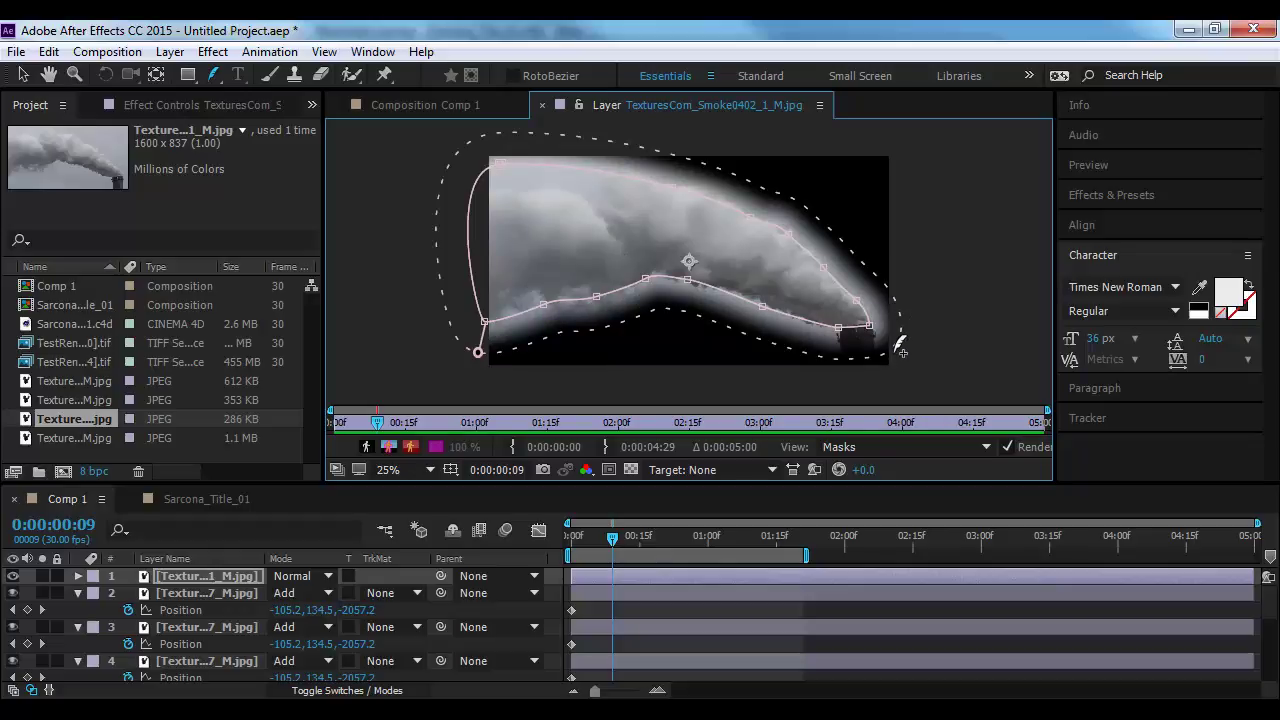
left_click_drag(875, 325, 871, 330)
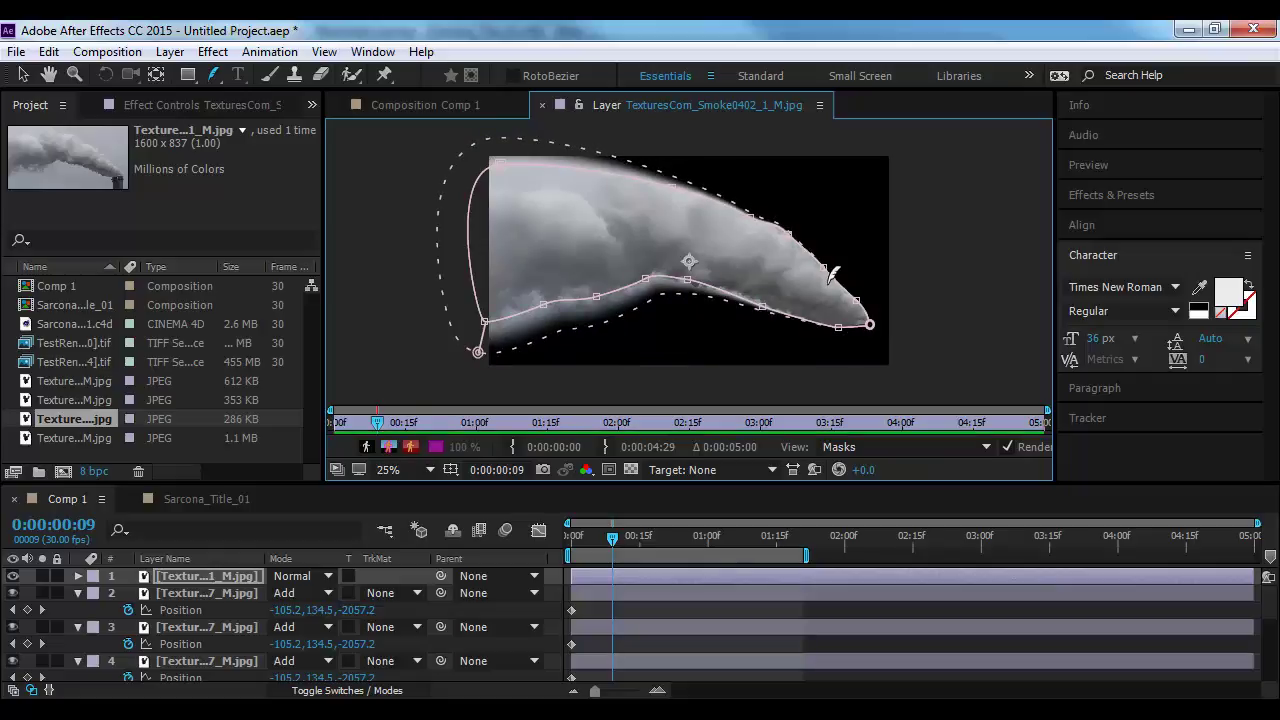
left_click_drag(478, 353, 442, 361)
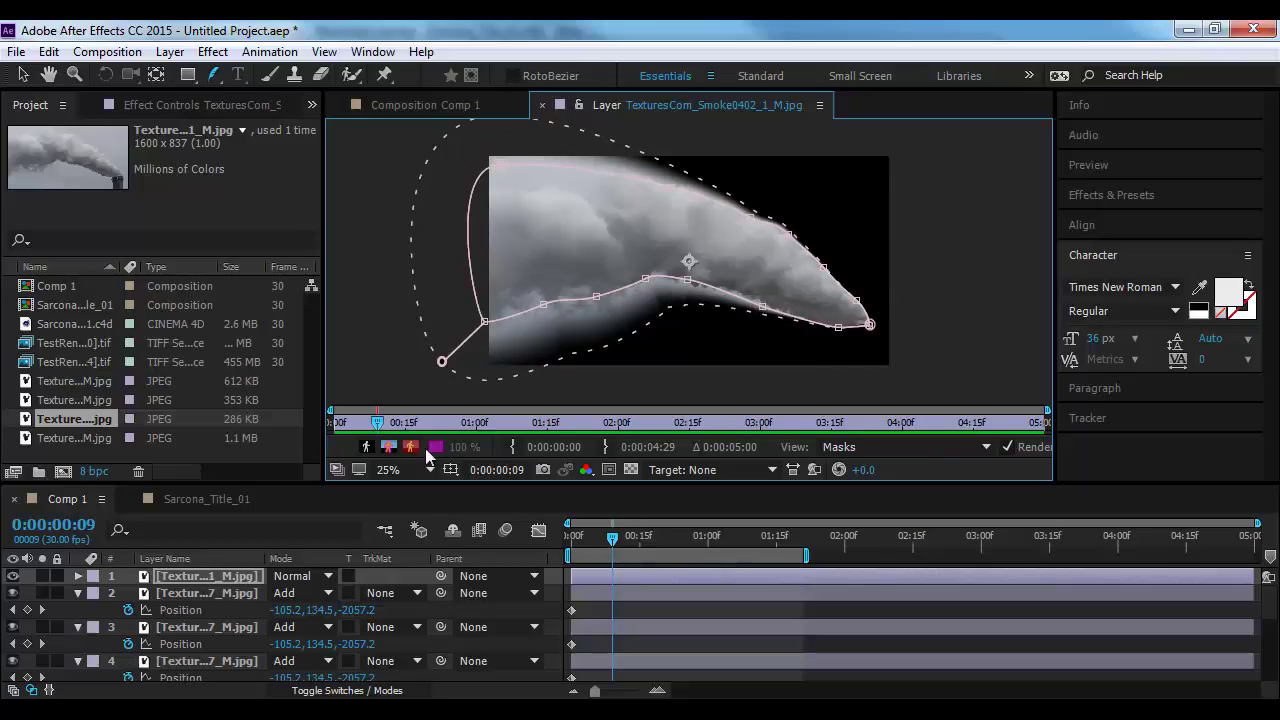
left_click(543, 107)
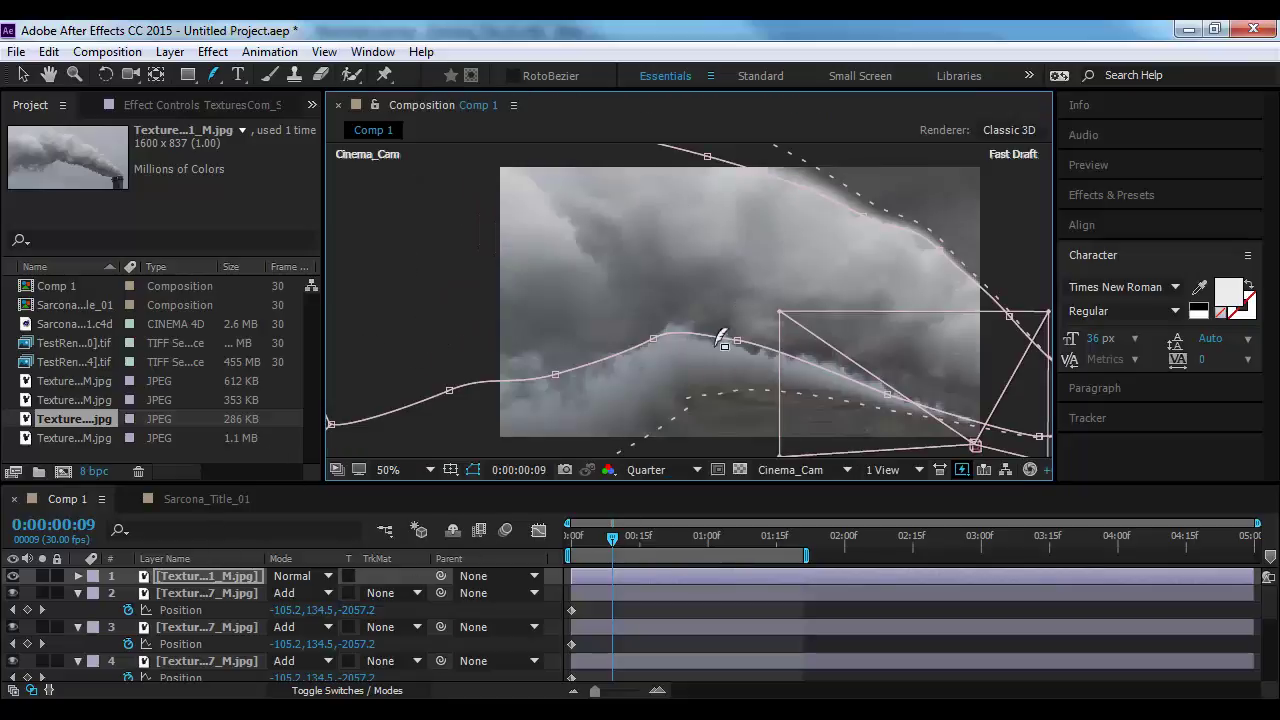
Make the smoke layer 3D, scale it to 105%, and move it left and up
key("s")
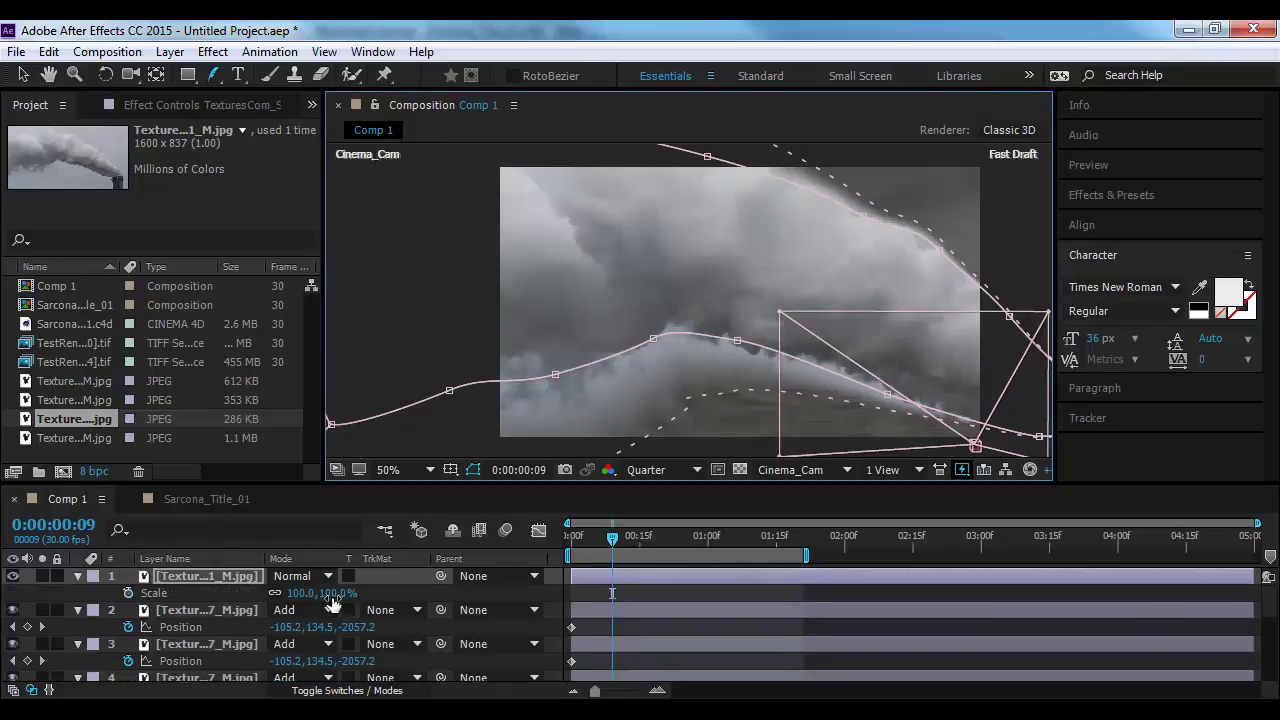
mouse_move(300, 593)
left_mouse_down()
mouse_move(275, 593)
mouse_move(284, 603)
left_mouse_up()
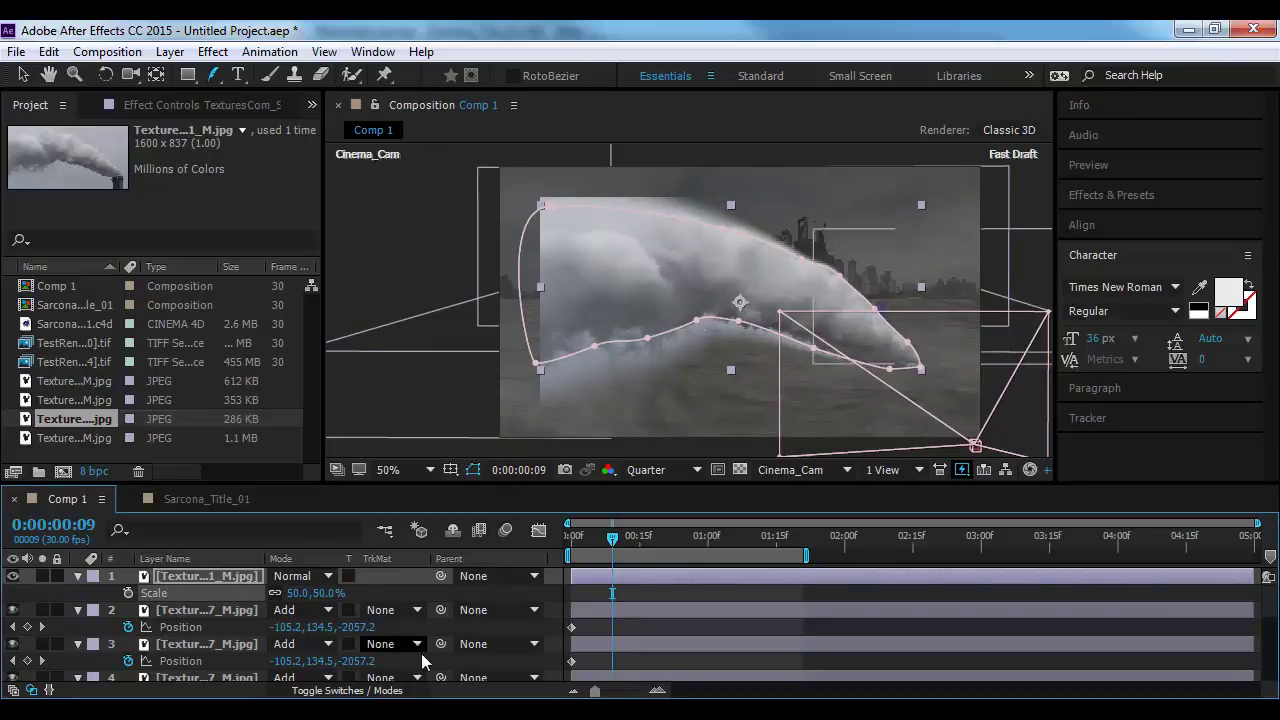
left_click(388, 690)
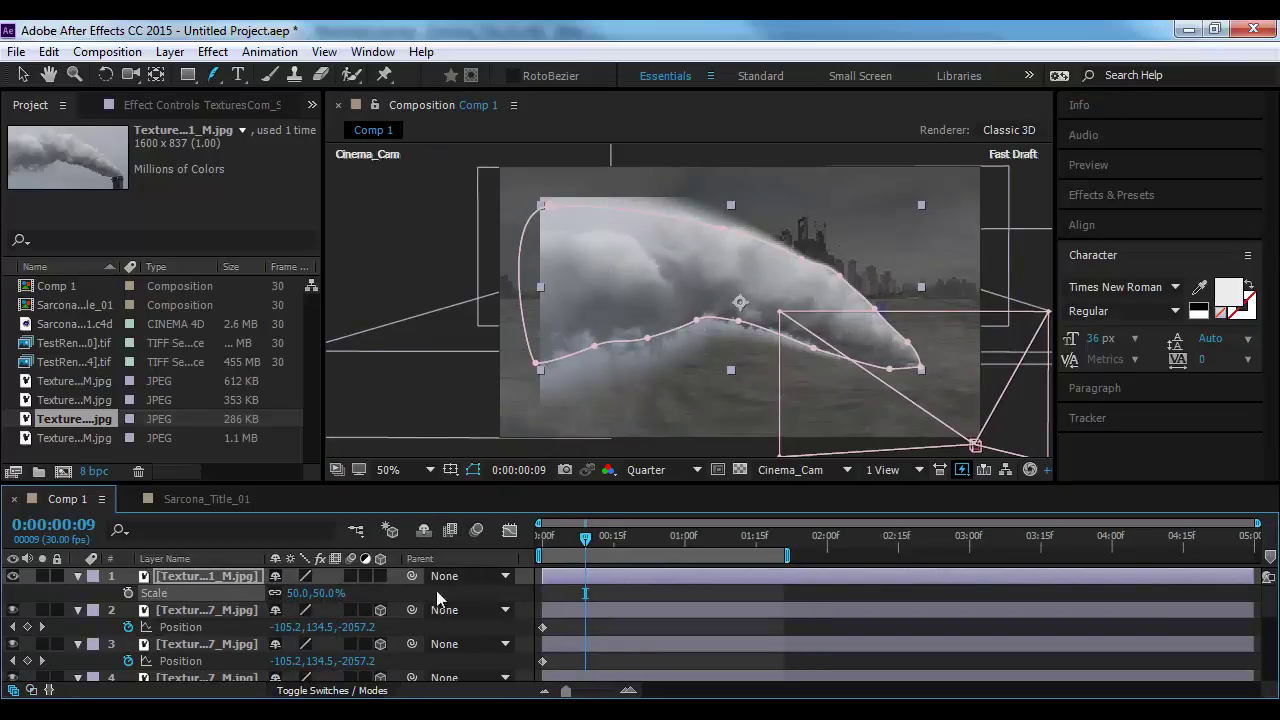
left_click(380, 580)
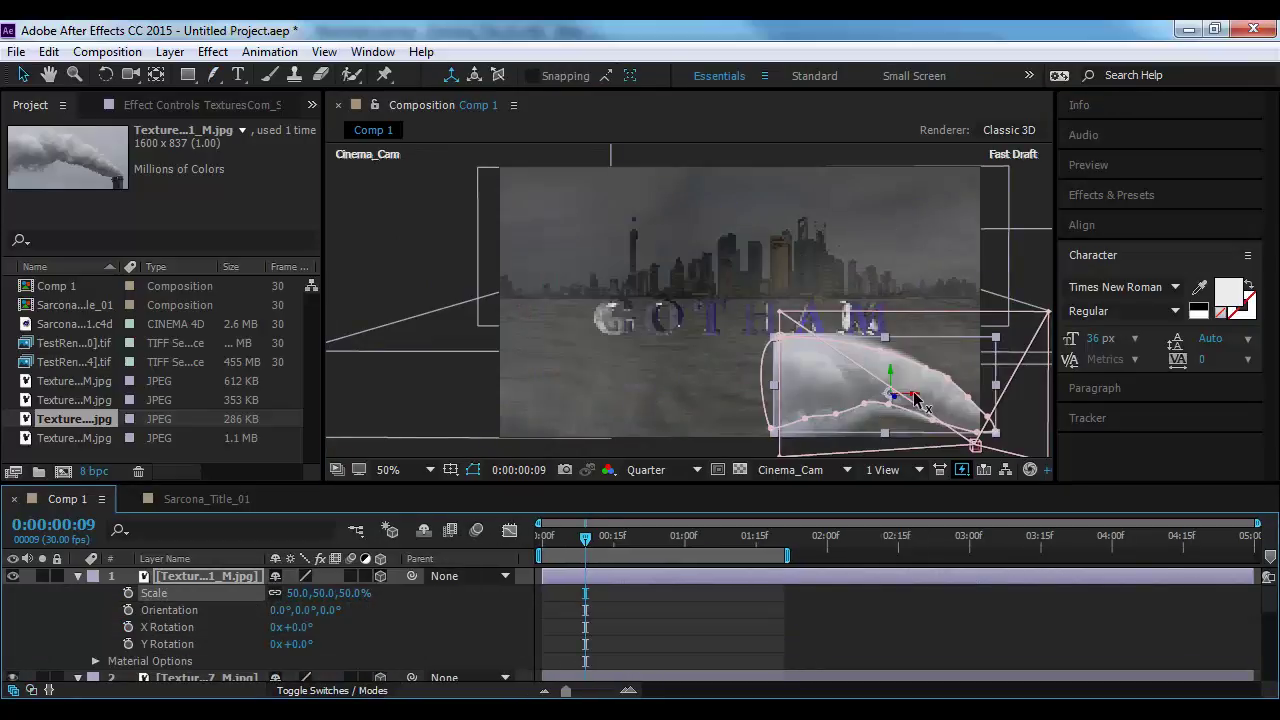
left_click_drag(916, 405, 778, 405)
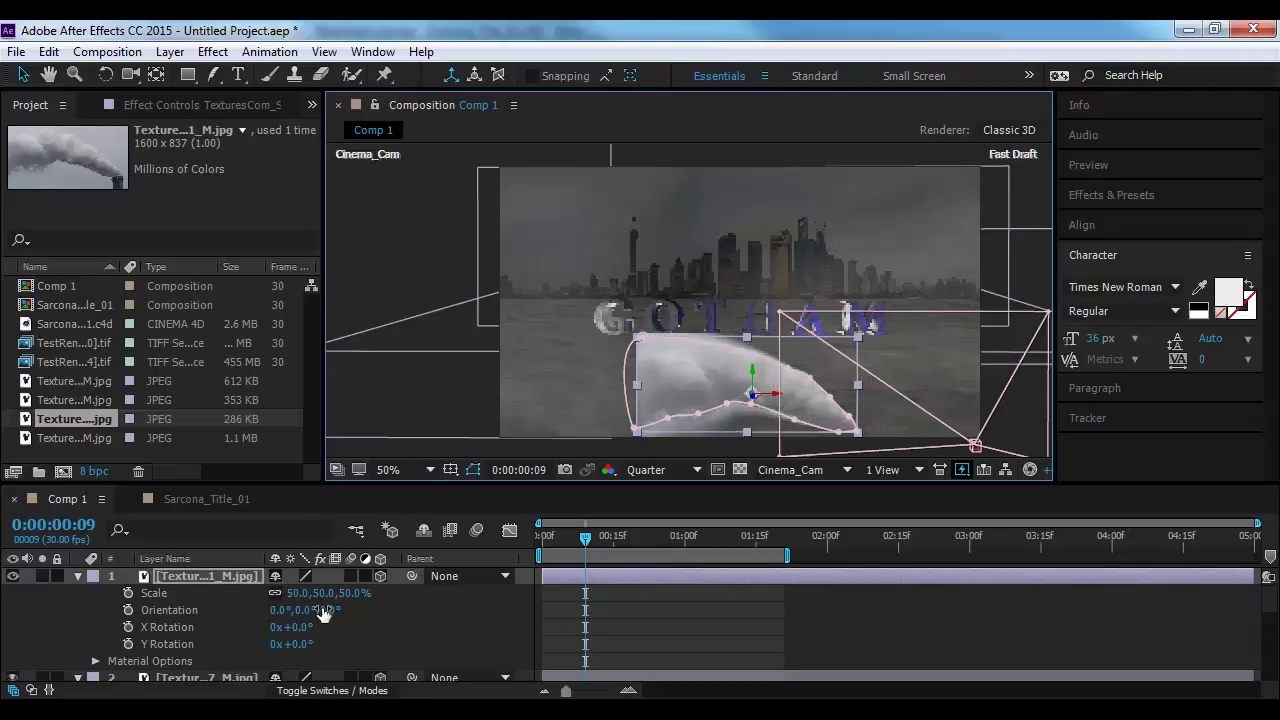
left_click_drag(298, 593, 386, 594)
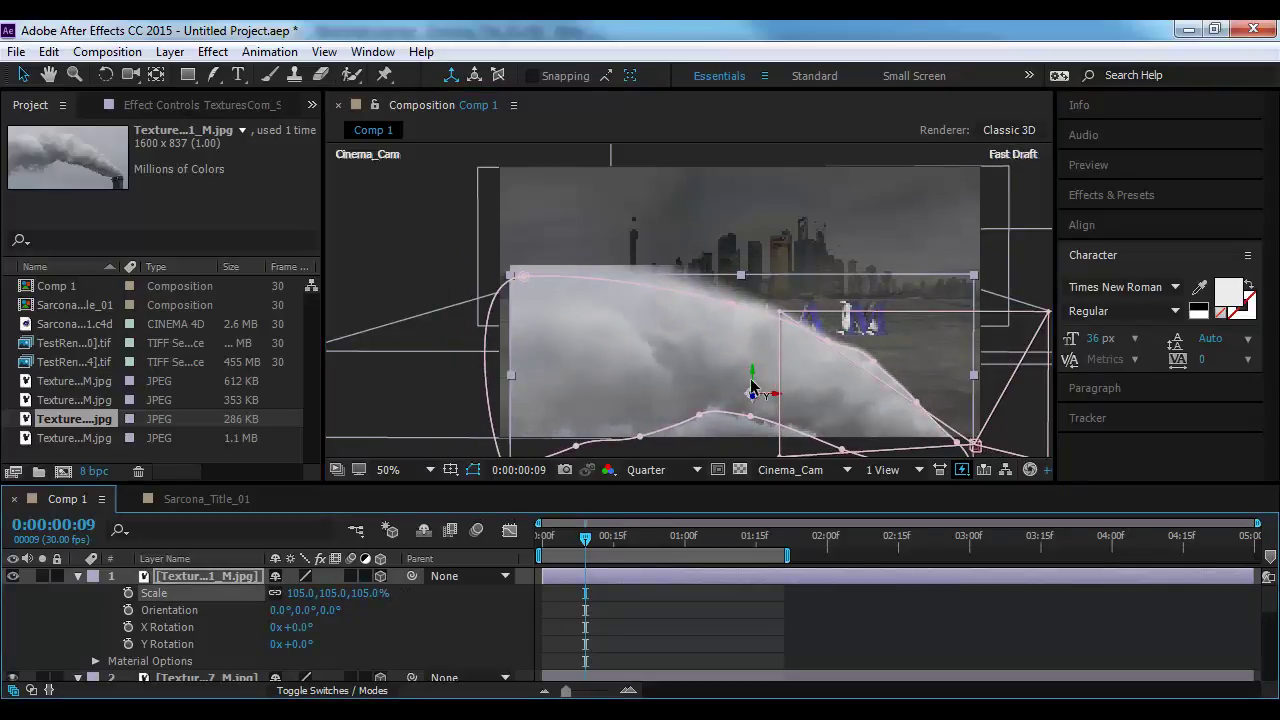
left_click_drag(752, 387, 752, 310)
Set the smoke layer to 48% Opacity and 157% Scale over the GOTHAM title
key("t")
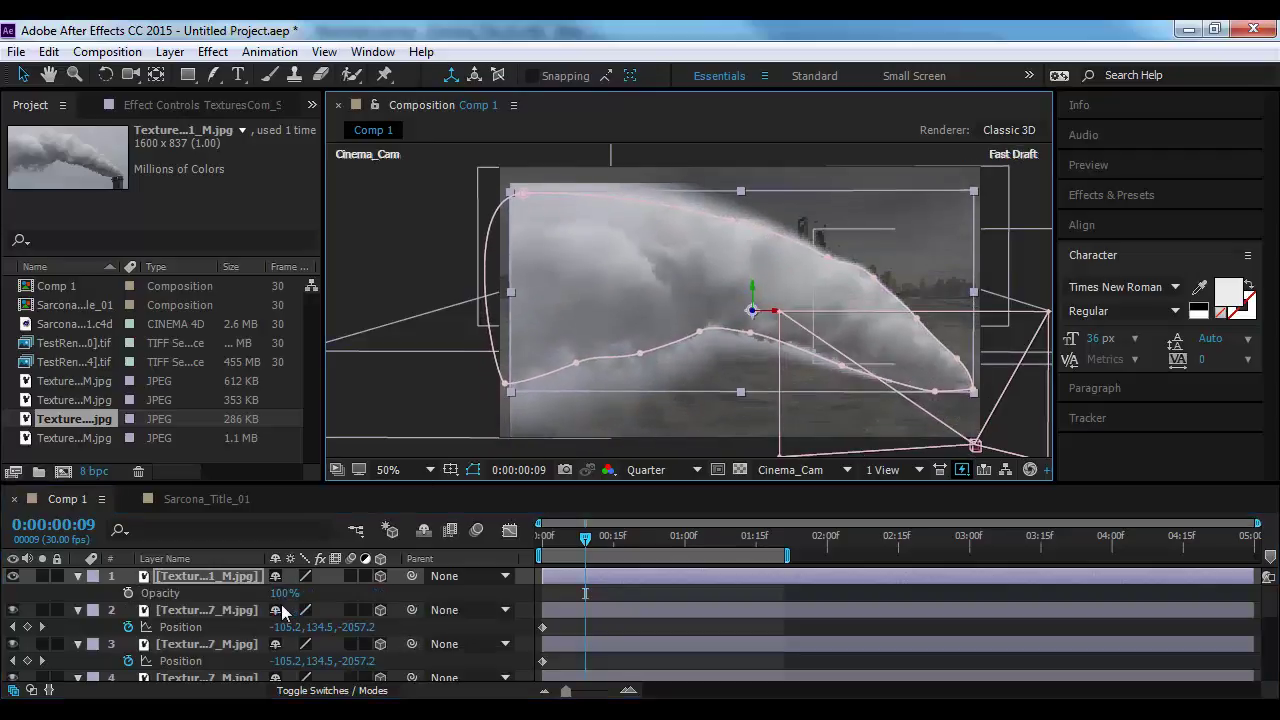
left_click_drag(289, 595, 172, 592)
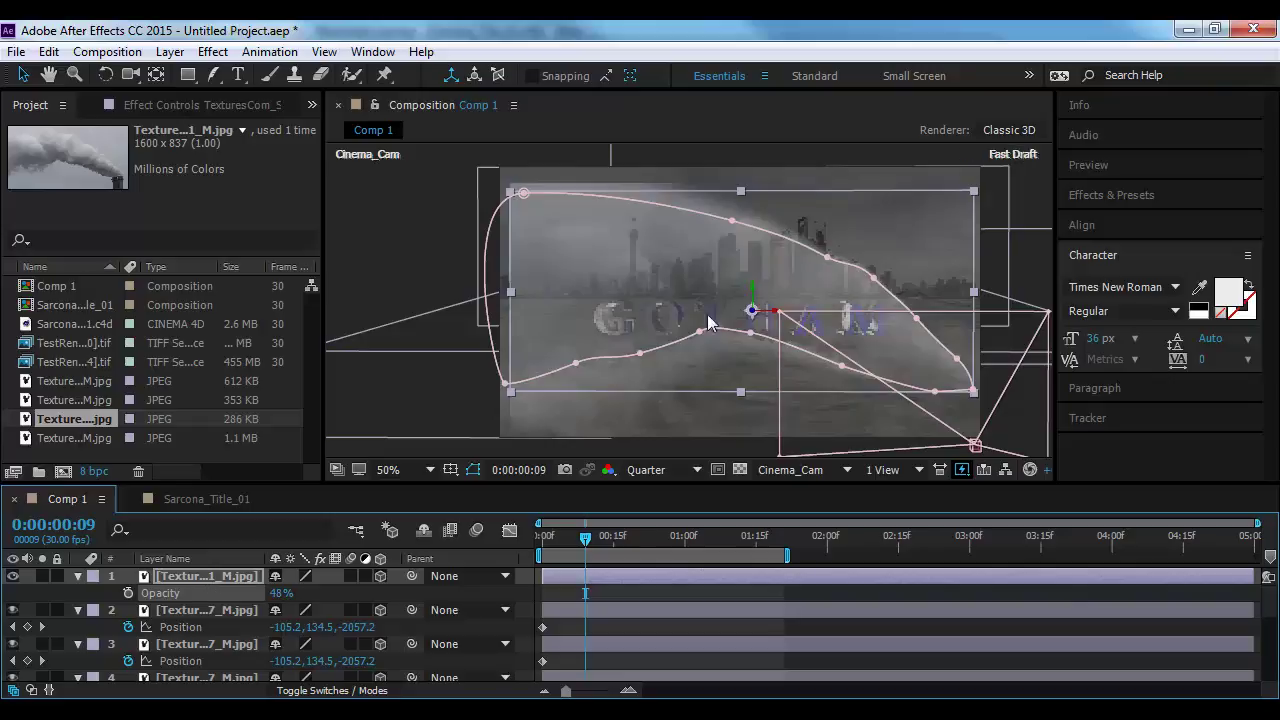
left_click_drag(778, 318, 744, 318)
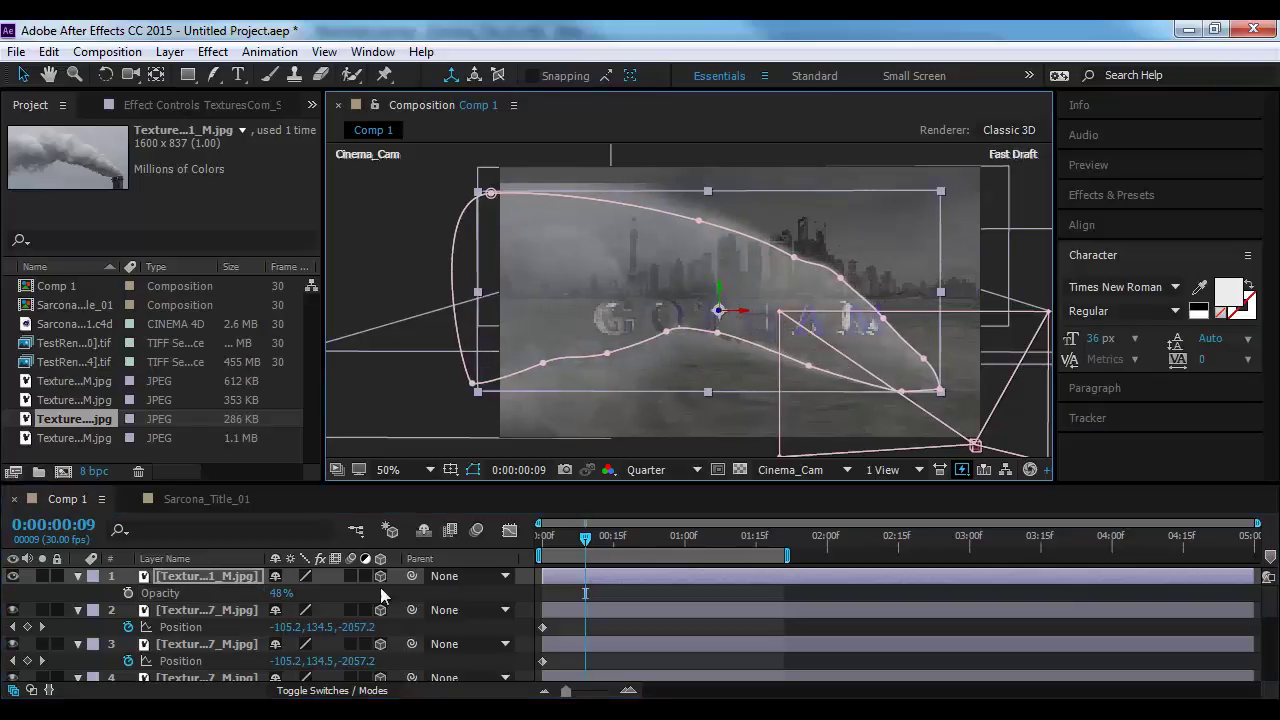
key("s")
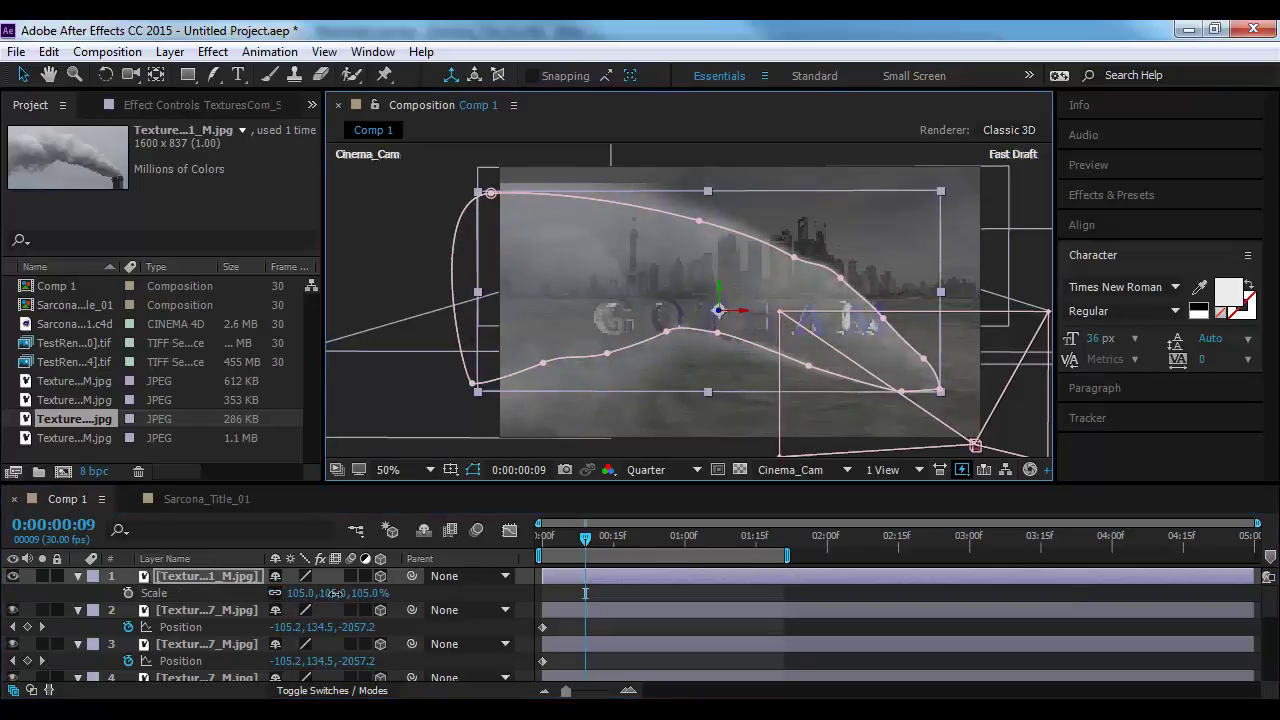
left_click_drag(333, 593, 396, 610)
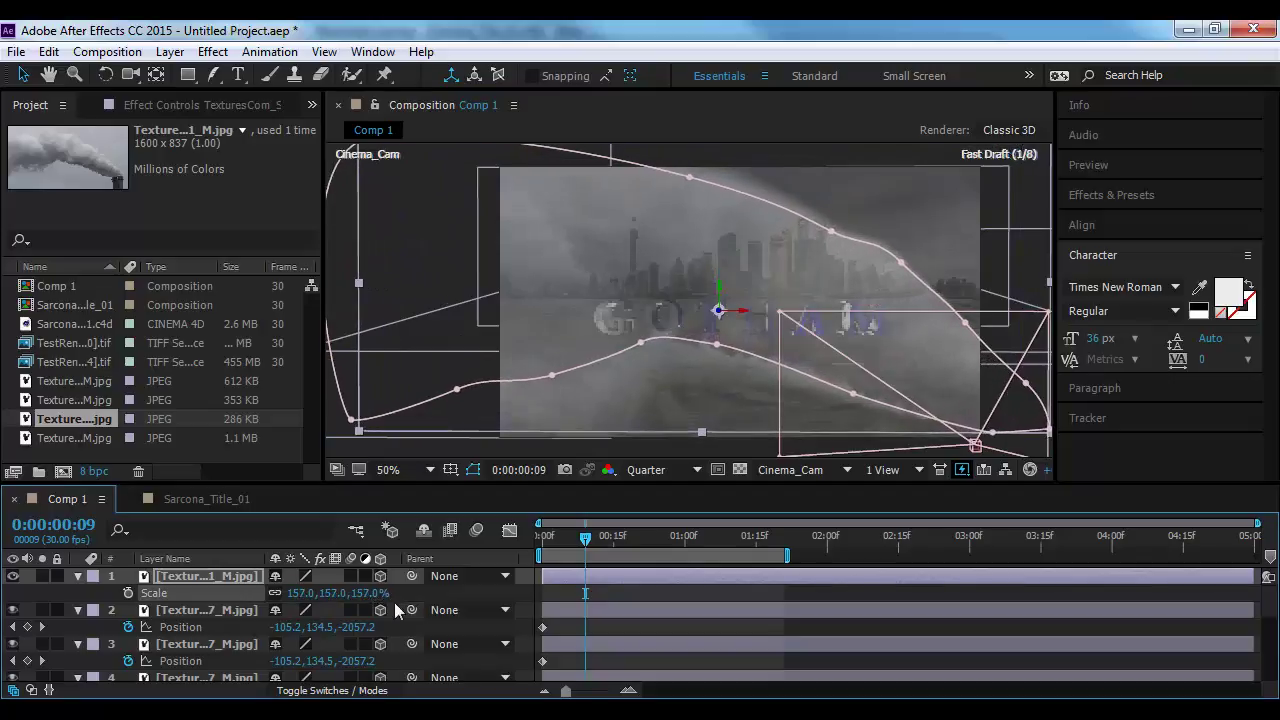
left_click(469, 442)
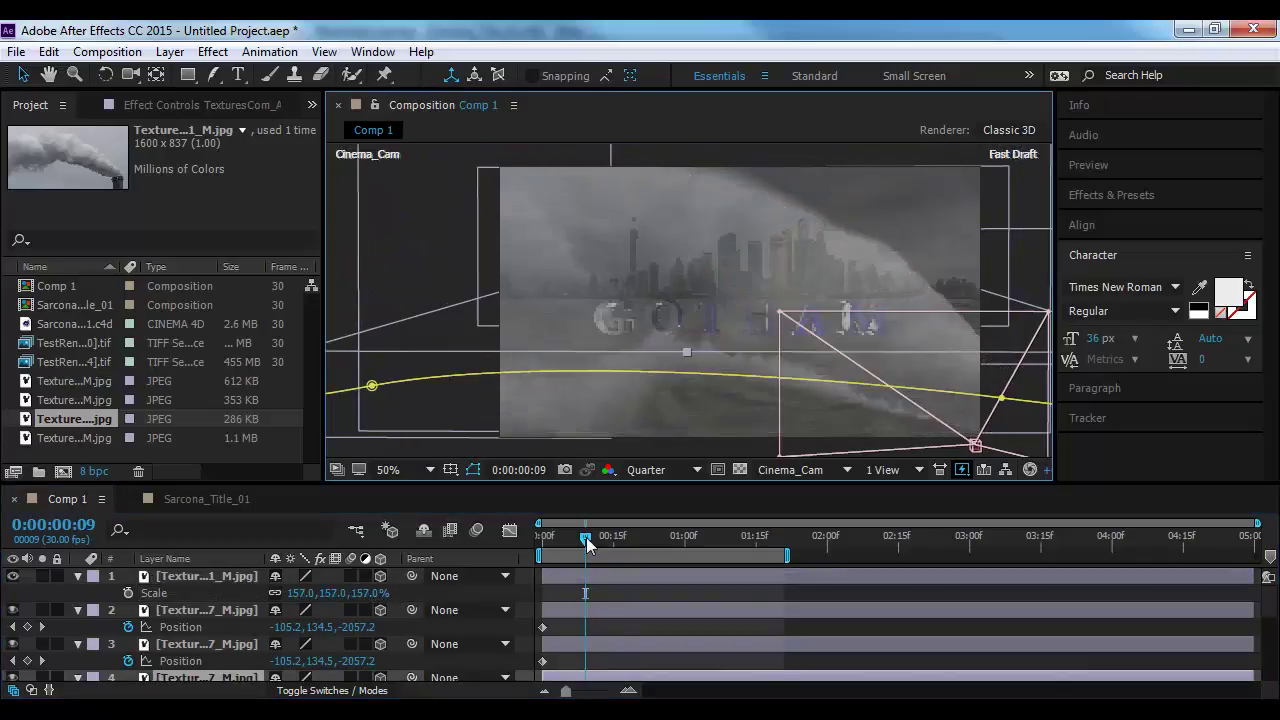
left_click_drag(586, 537, 714, 543)
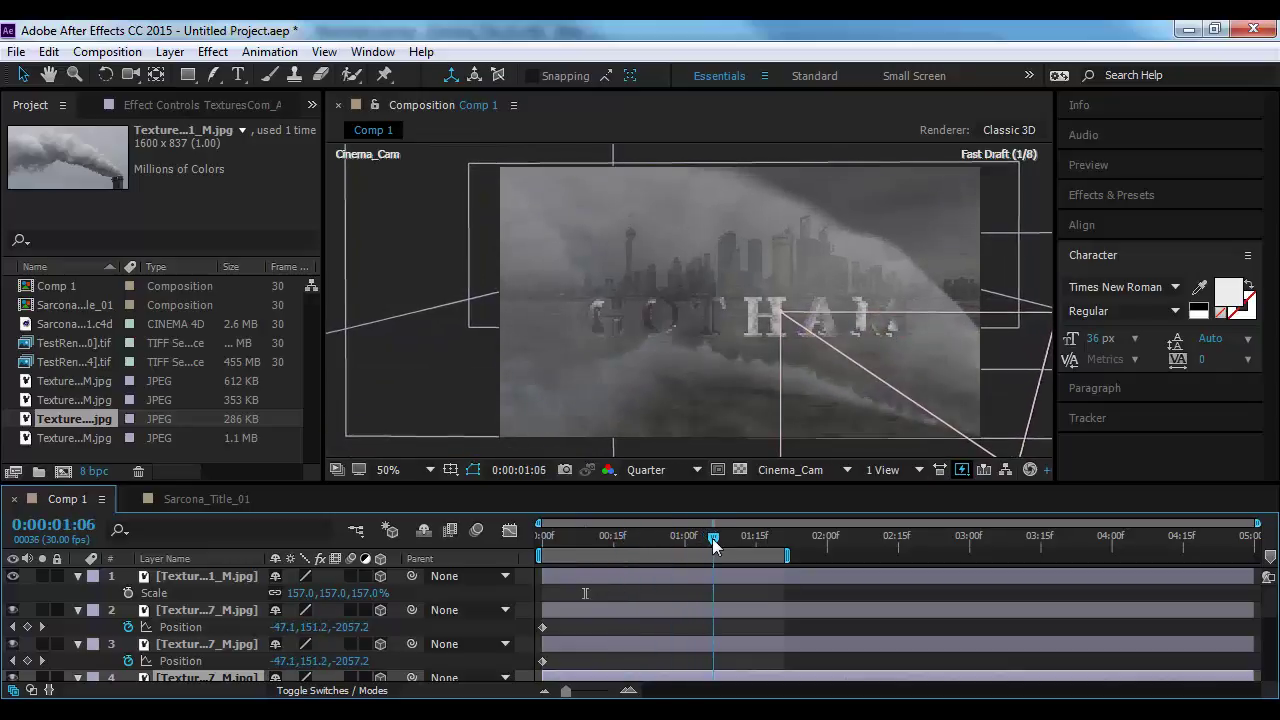
left_click(197, 579)
Apply Wave Warp to the smoke with Smooth Noise wave type and a higher Wave Speed
left_click(212, 51)
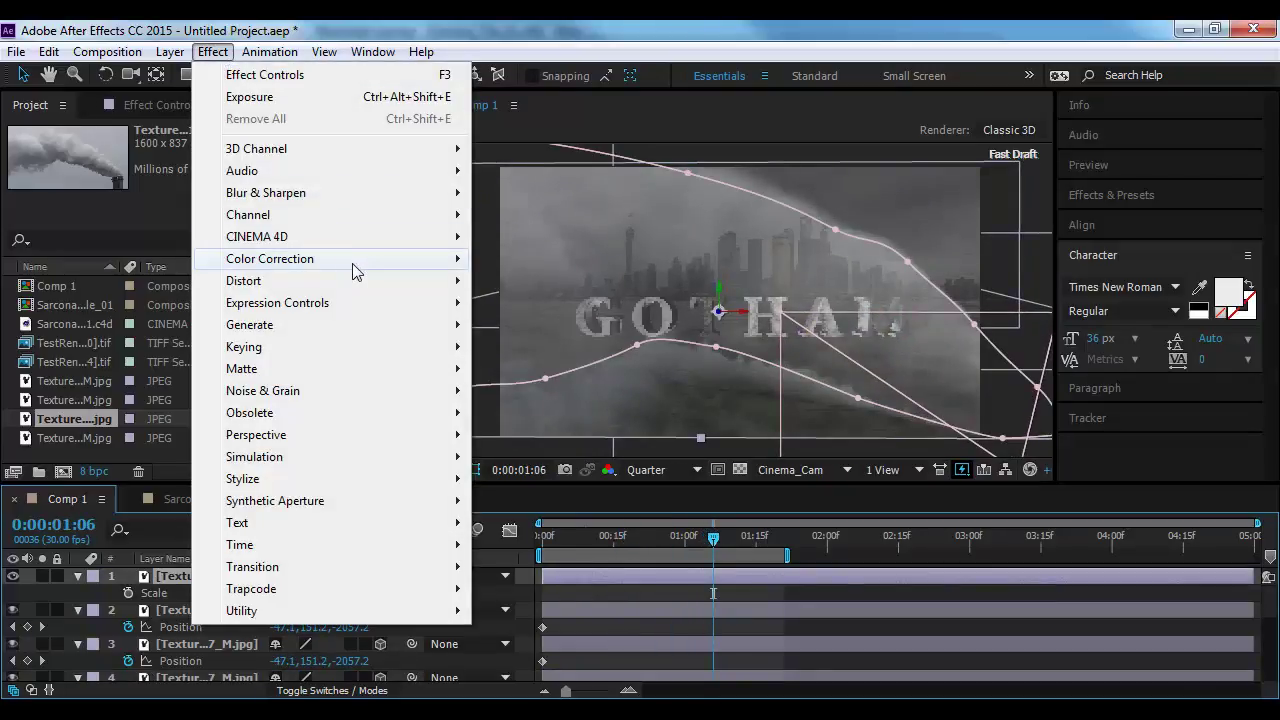
mouse_move(350, 281)
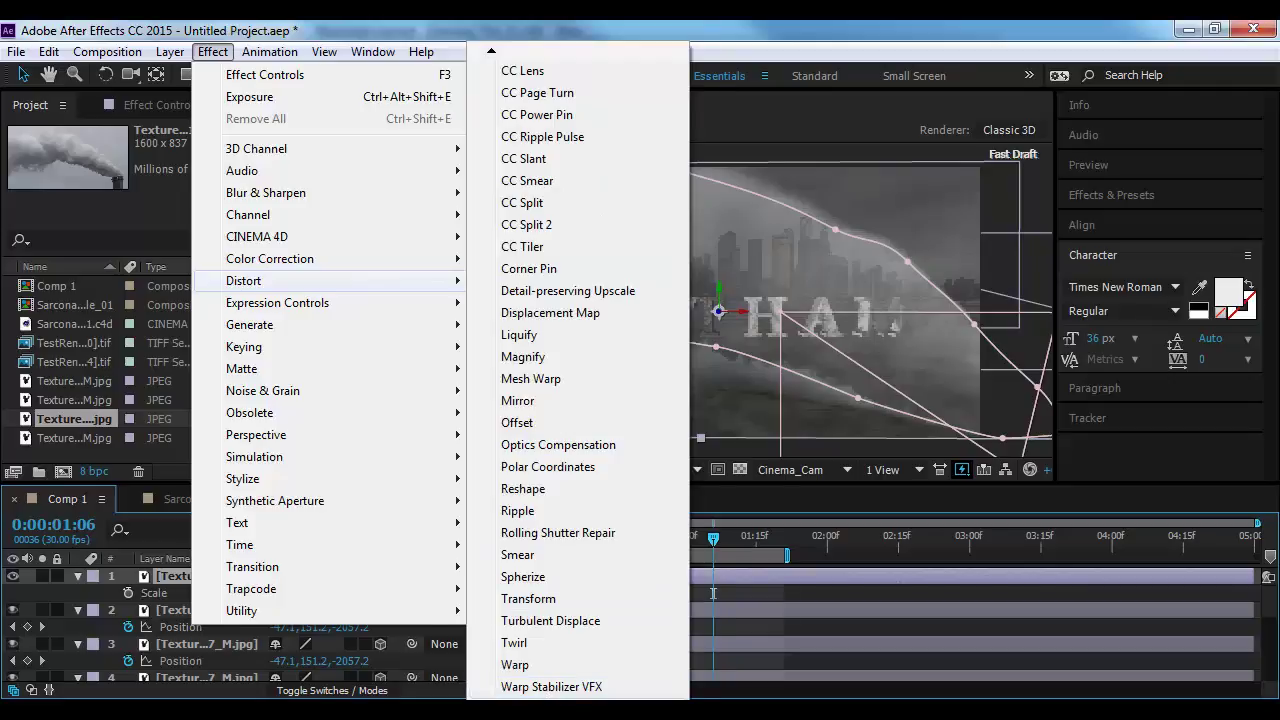
left_click(525, 687)
left_click(209, 166)
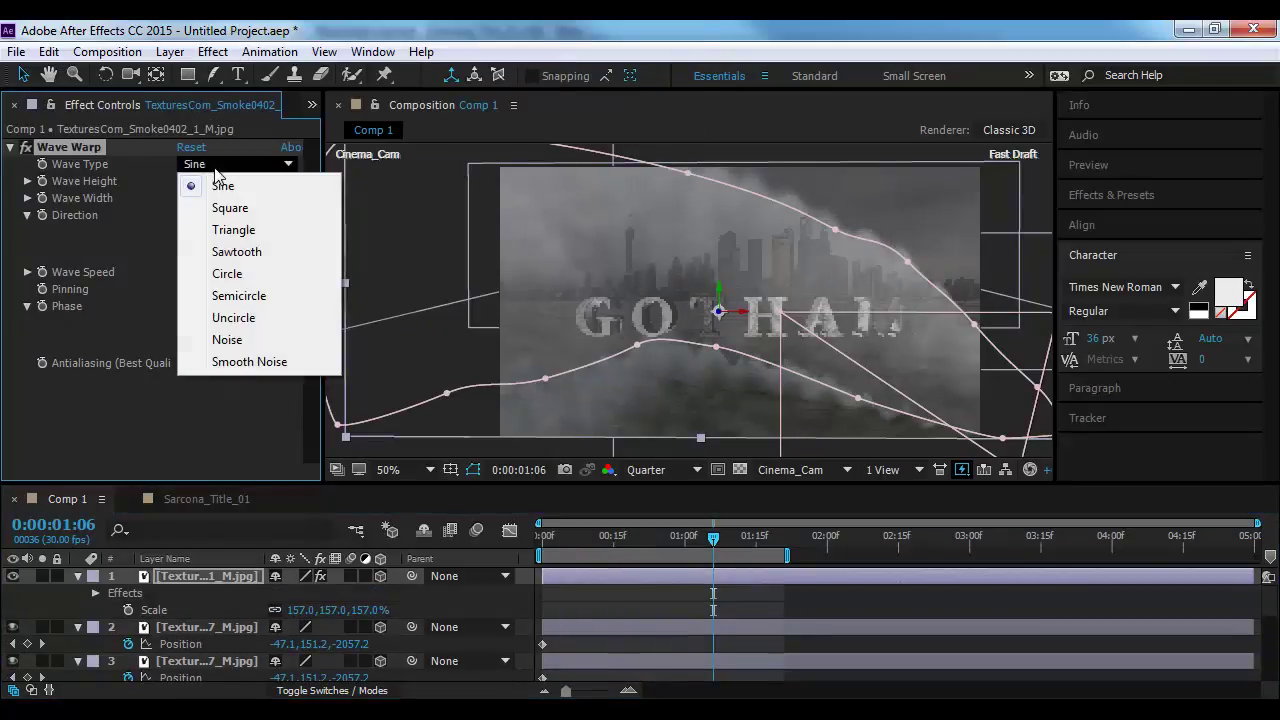
left_click(229, 363)
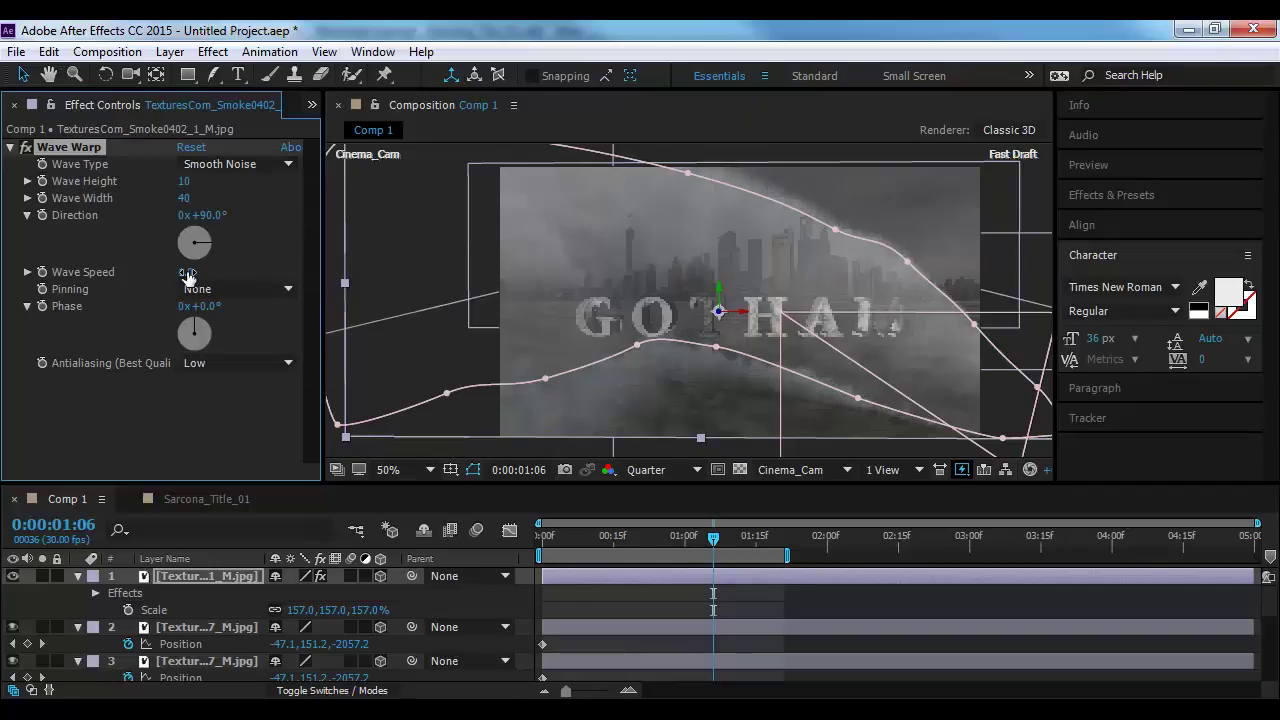
left_click_drag(187, 277, 215, 273)
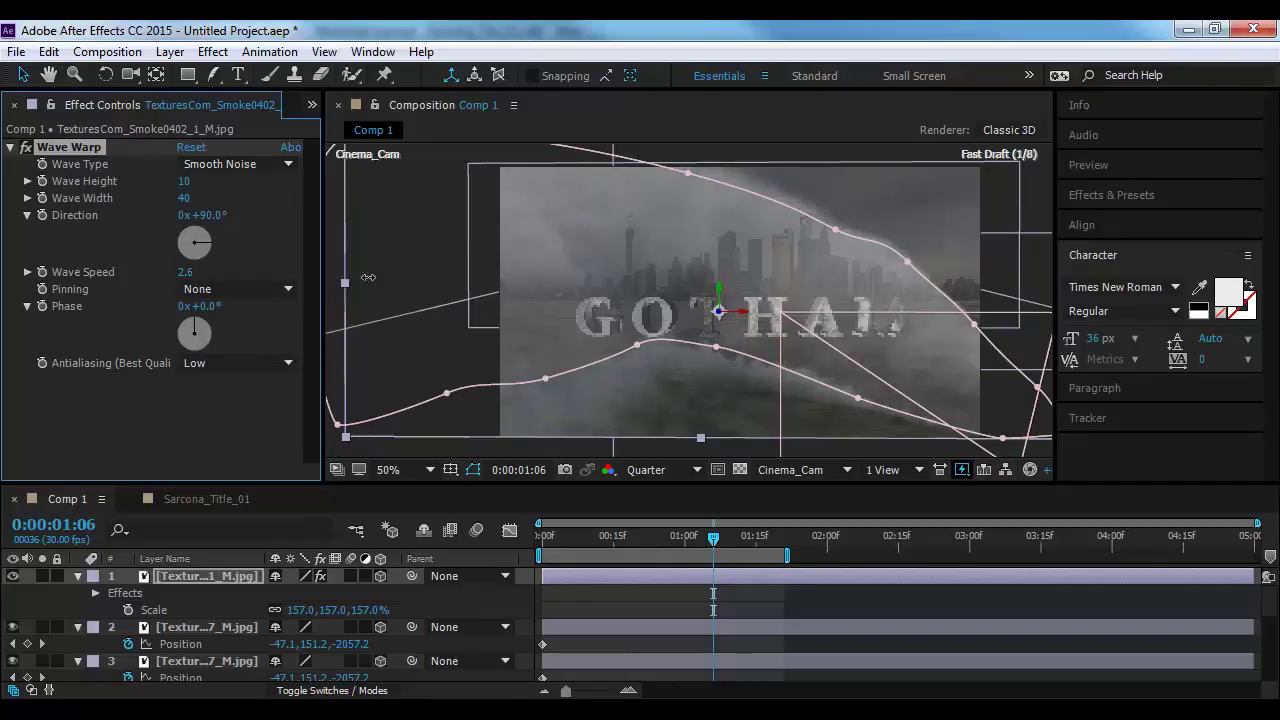
left_click_drag(368, 277, 390, 279)
Delete the Wave Warp and bring up the Effect > Distort list
key("Delete")
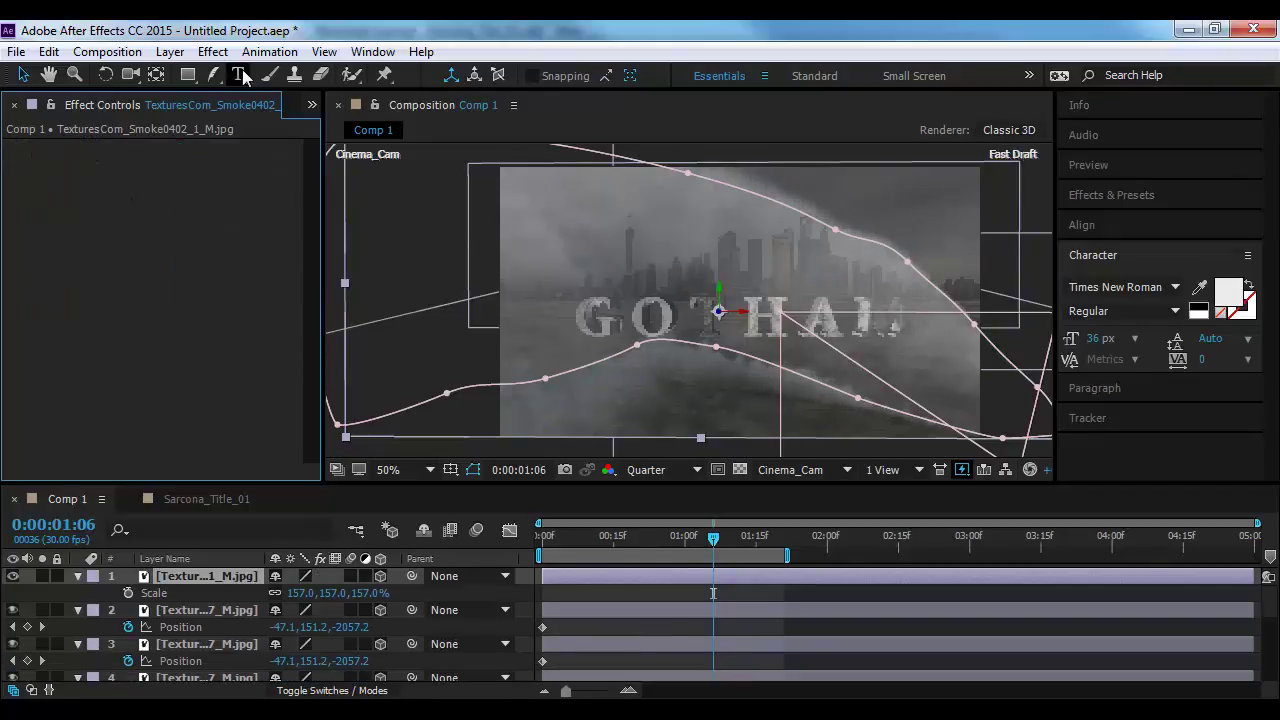
left_click(212, 51)
mouse_move(337, 286)
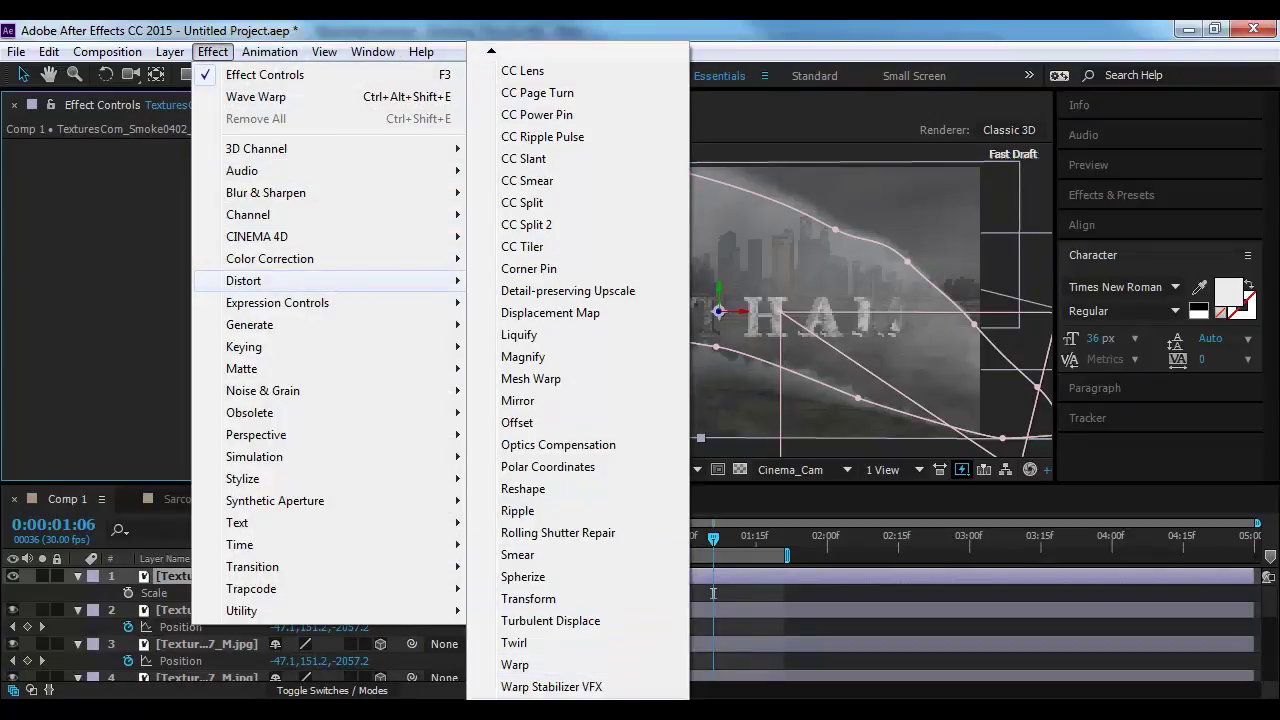
Apply Turbulent Displace to the smoke with Turbulent Smoother displacement and return to the start
left_click(590, 664)
left_click(212, 51)
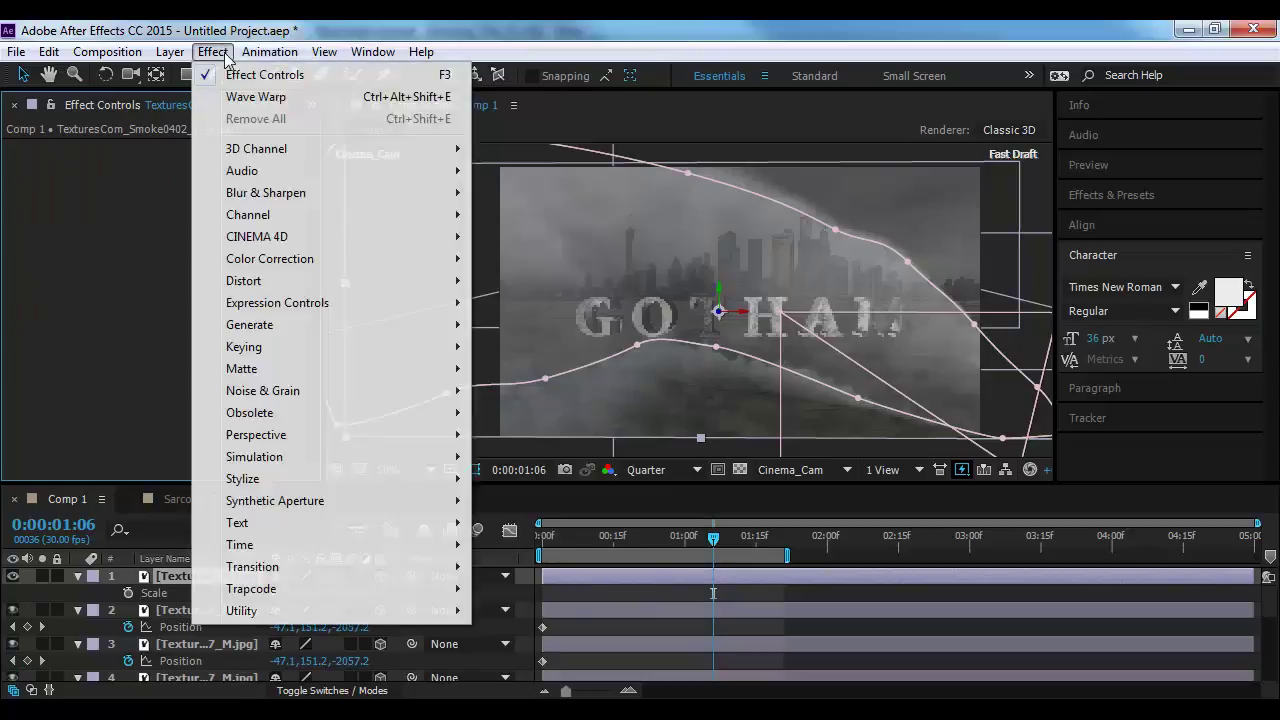
mouse_move(390, 281)
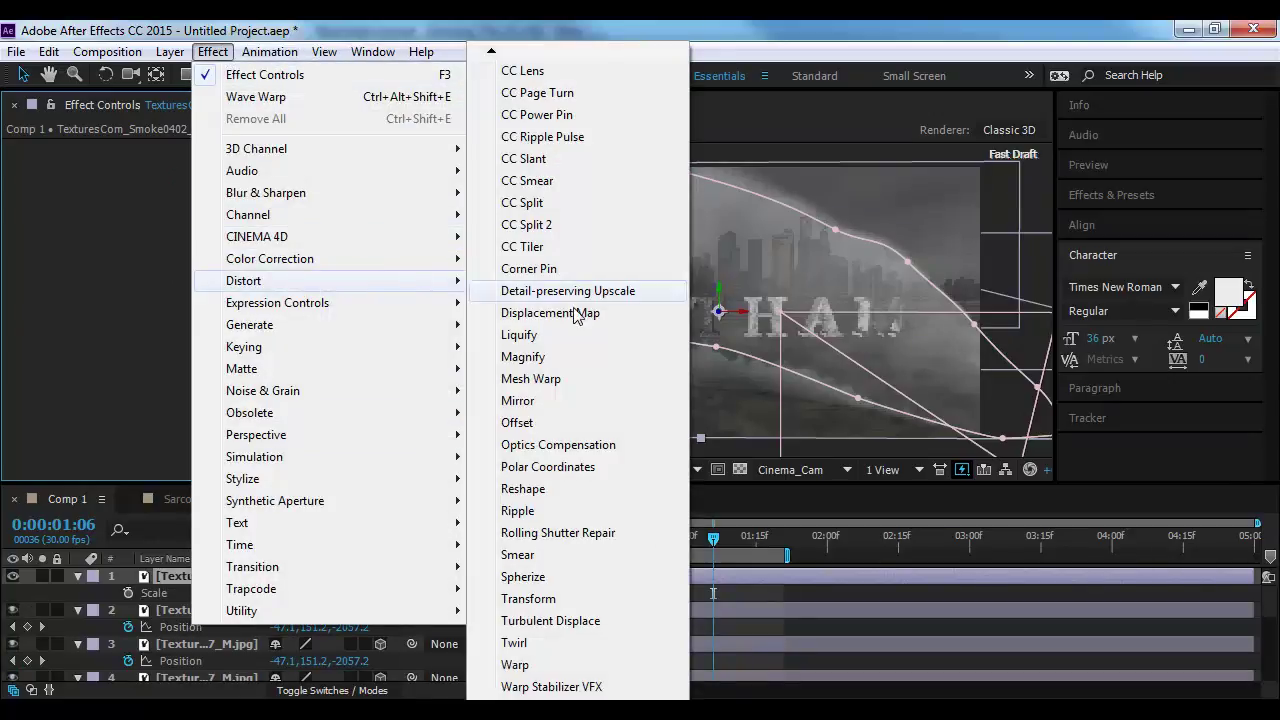
left_click(556, 621)
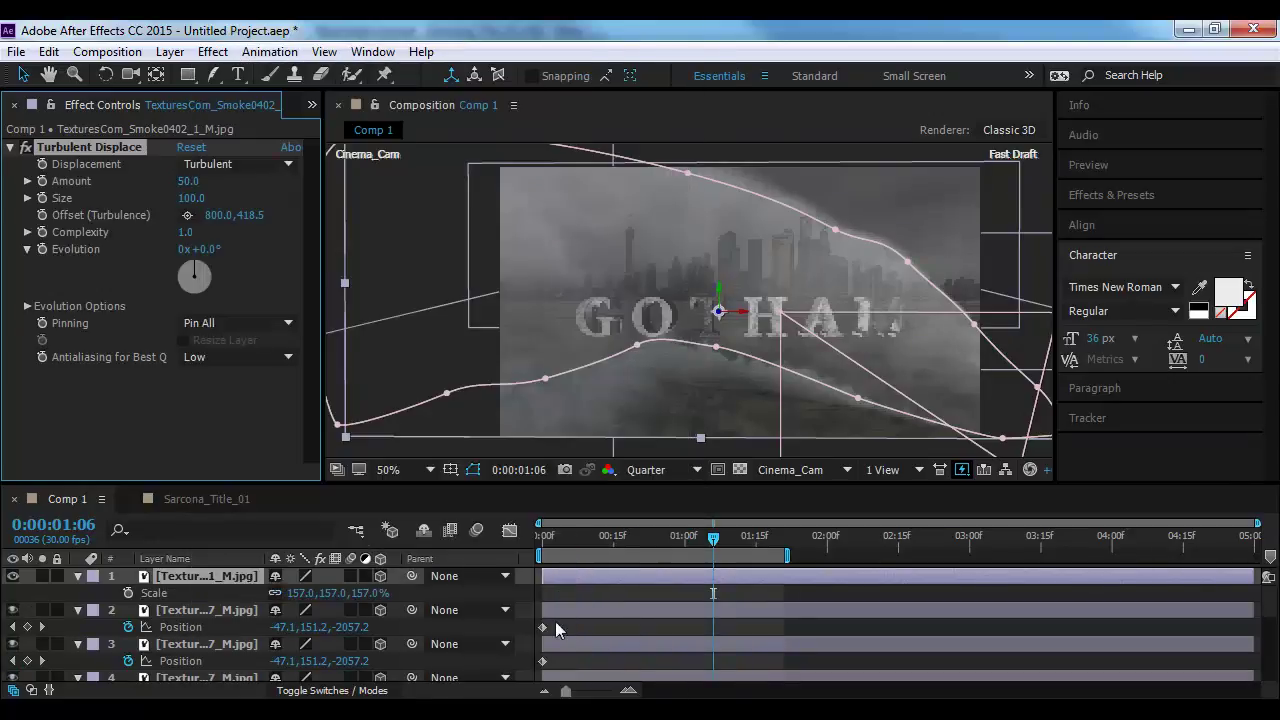
left_click(237, 164)
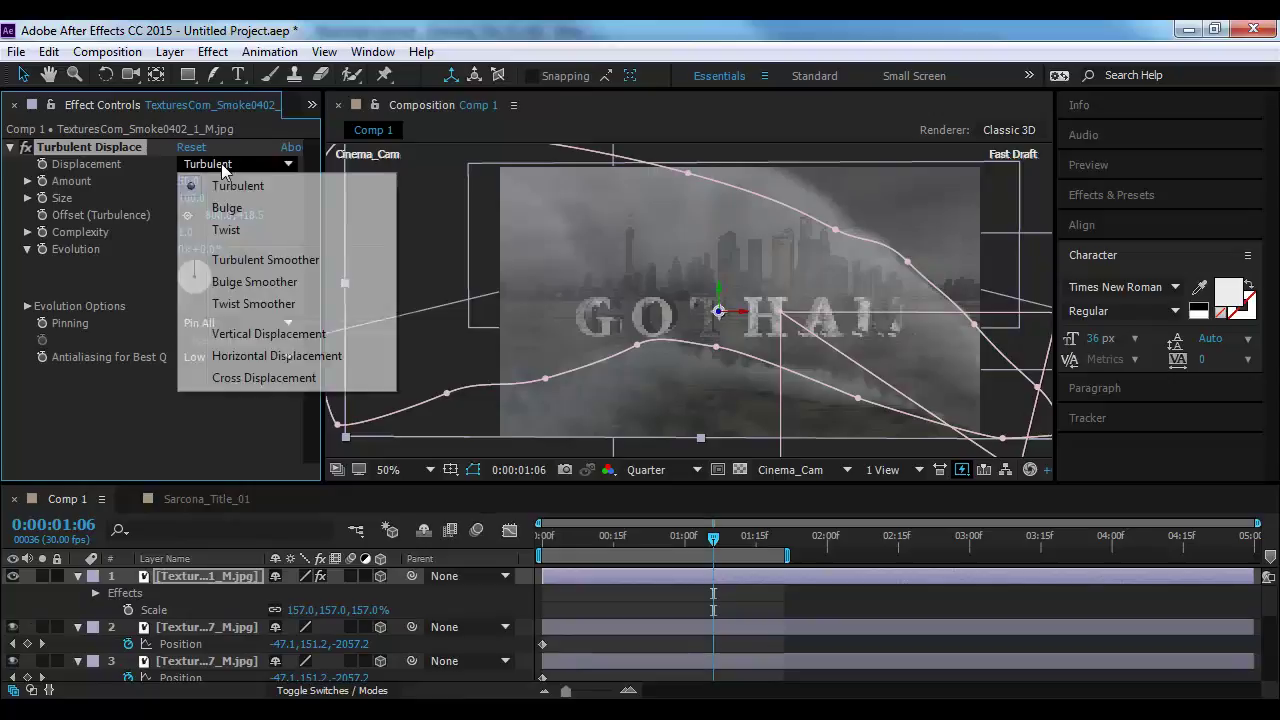
left_click(266, 261)
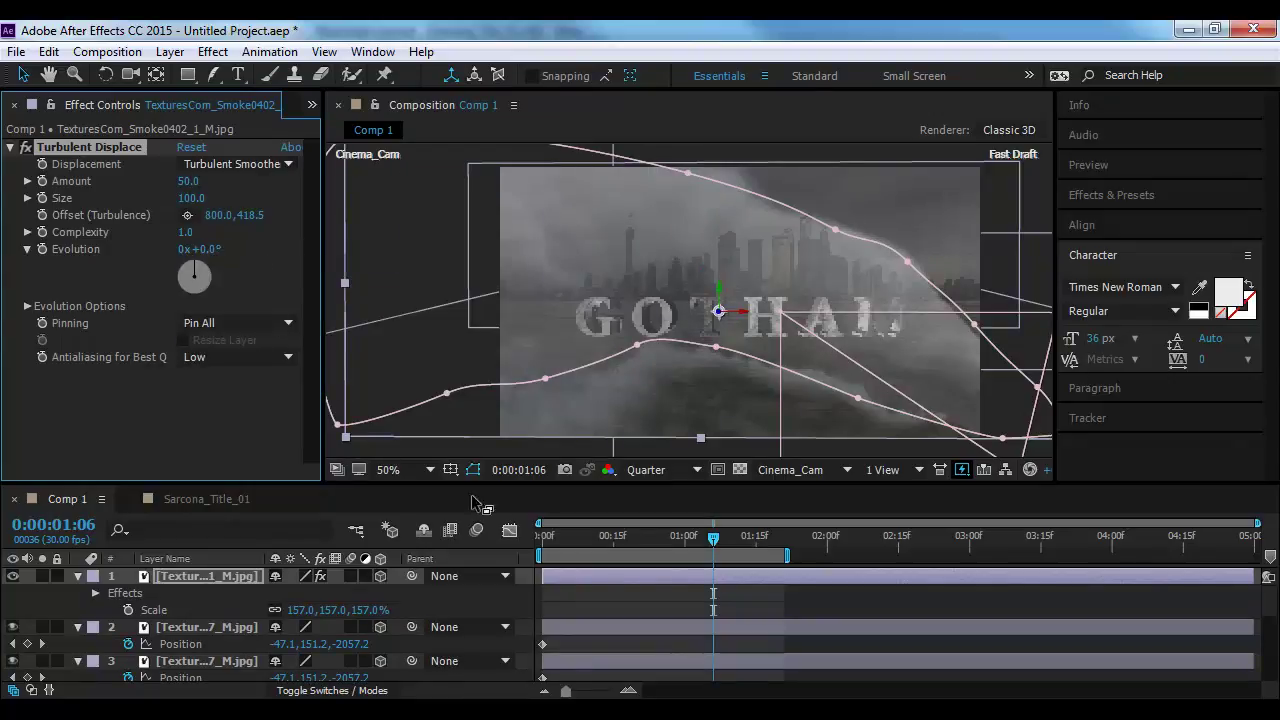
left_click_drag(618, 536, 444, 543)
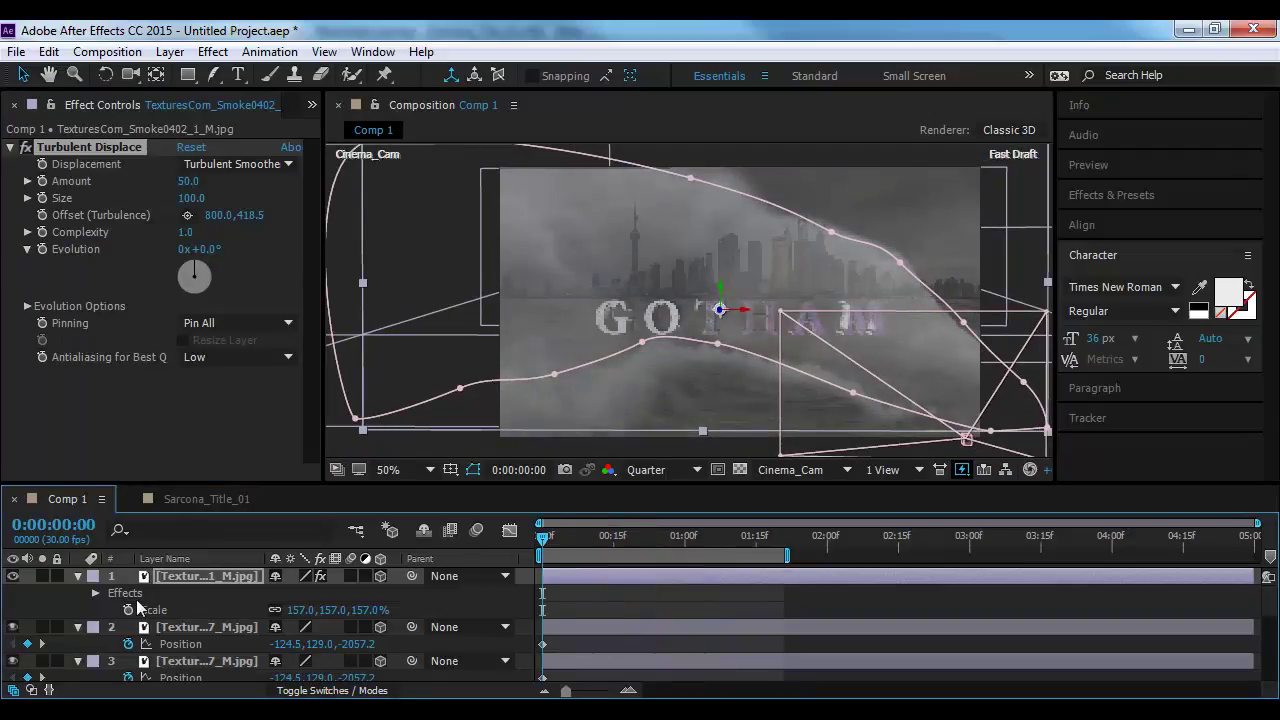
Keyframe the Turbulent Displace Evolution from 0° at the start to 150° at 3:20
left_click(41, 255)
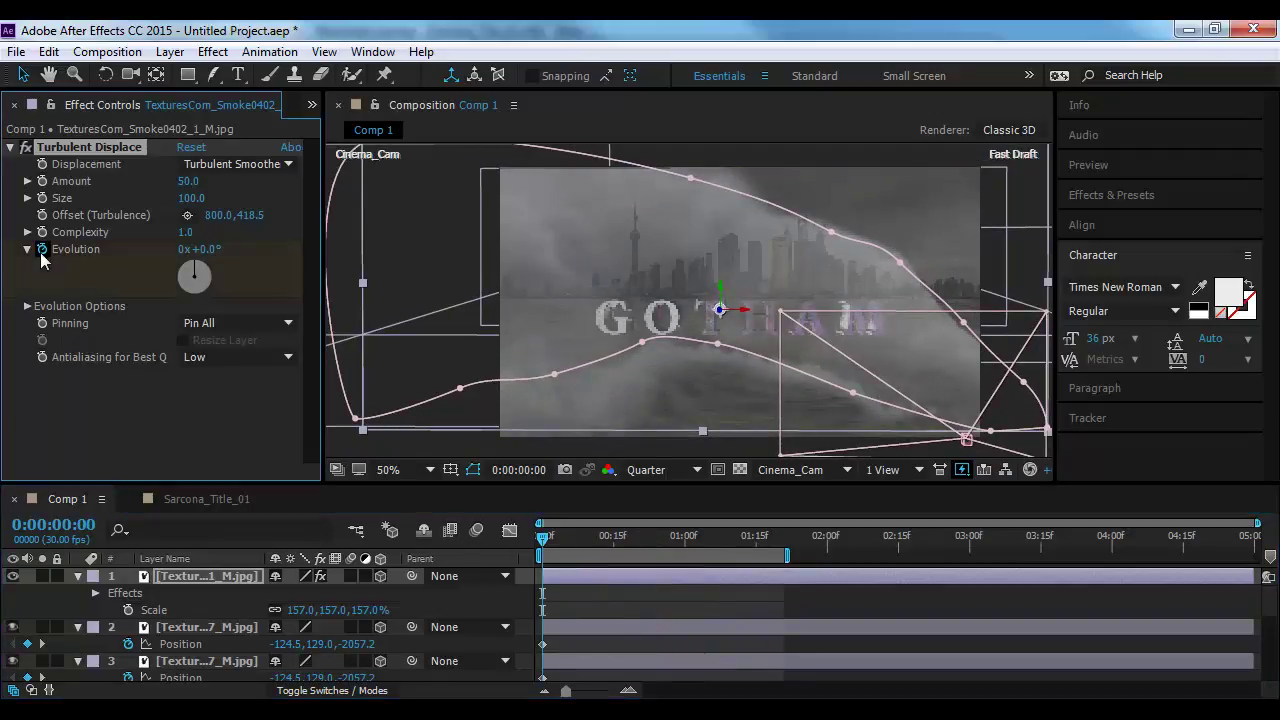
left_click_drag(556, 537, 1064, 538)
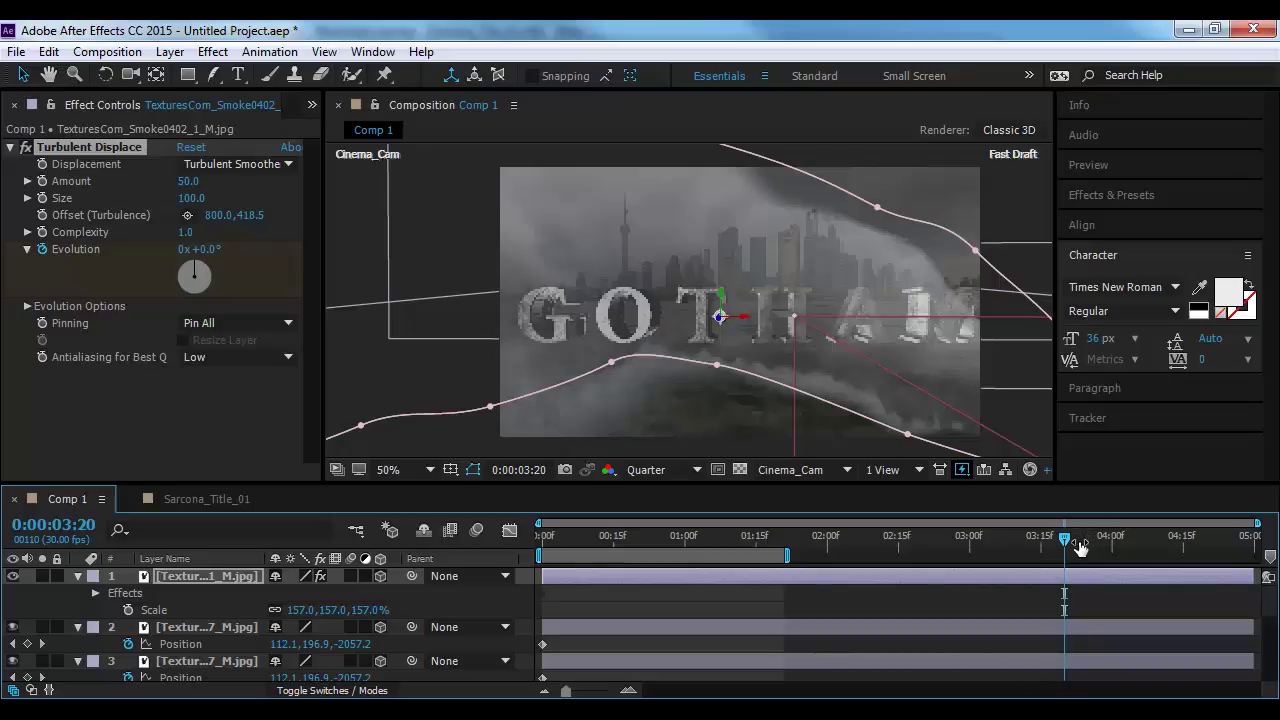
key("Tab")
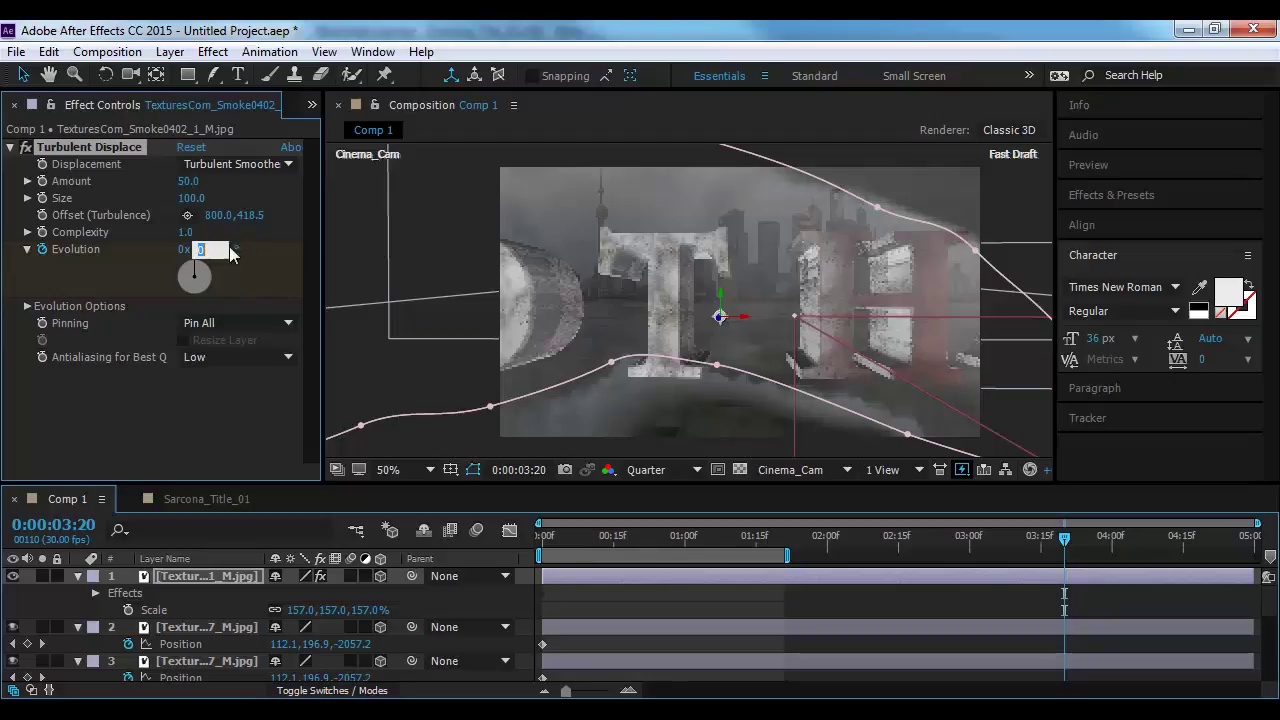
type("150")
key("Return")
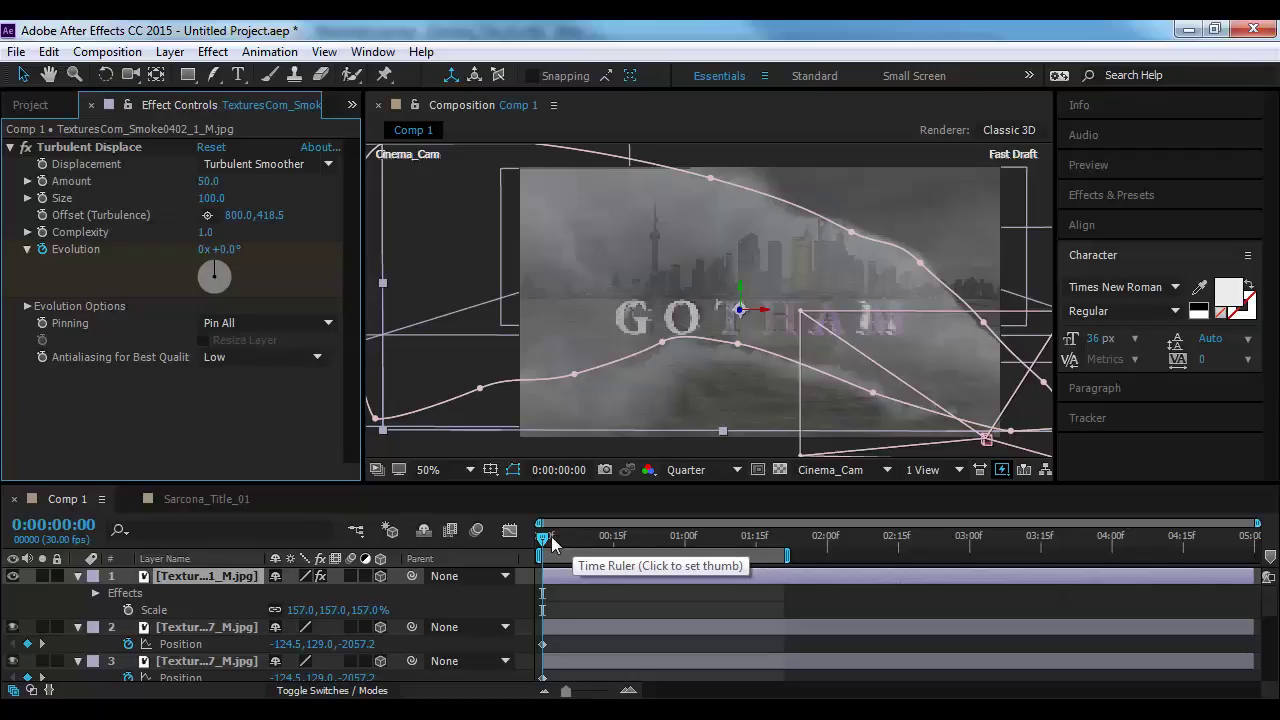
left_click(575, 537)
left_click_drag(588, 543, 445, 555)
Keyframe the smoke layer's Position drifting right, with the end keyframe moved much later
key("p")
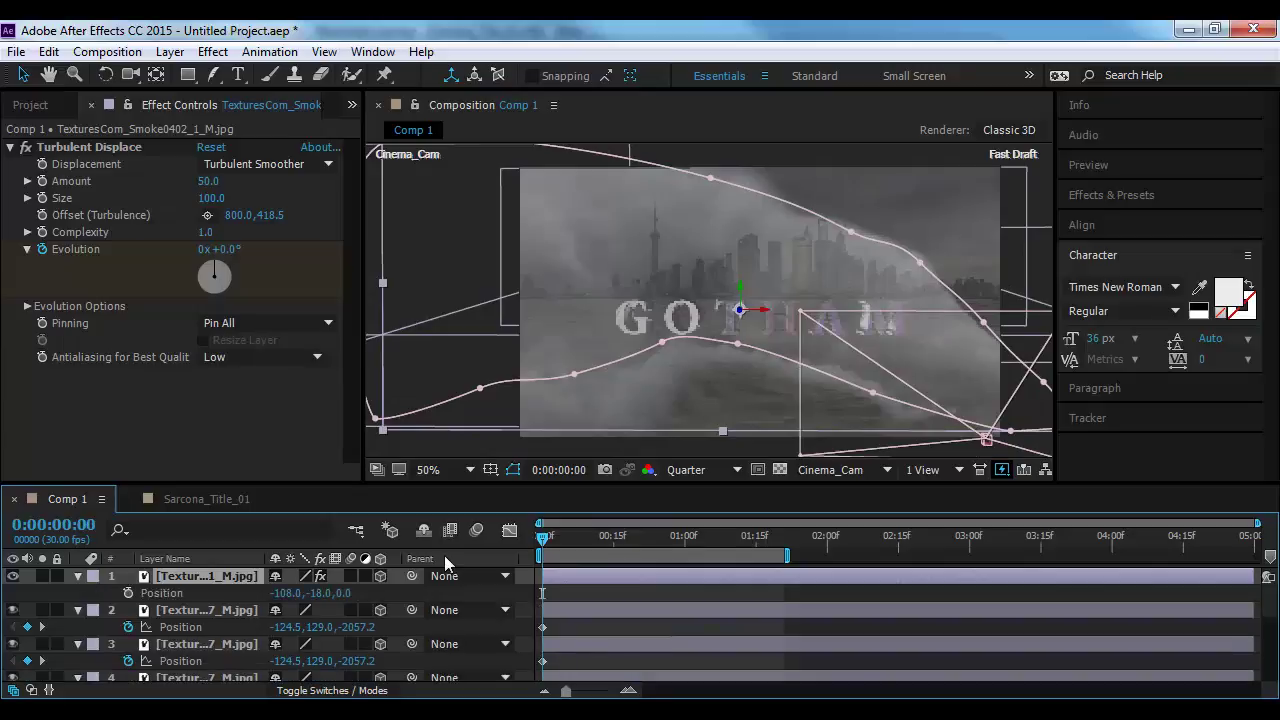
left_click(128, 593)
left_click_drag(563, 539, 631, 535)
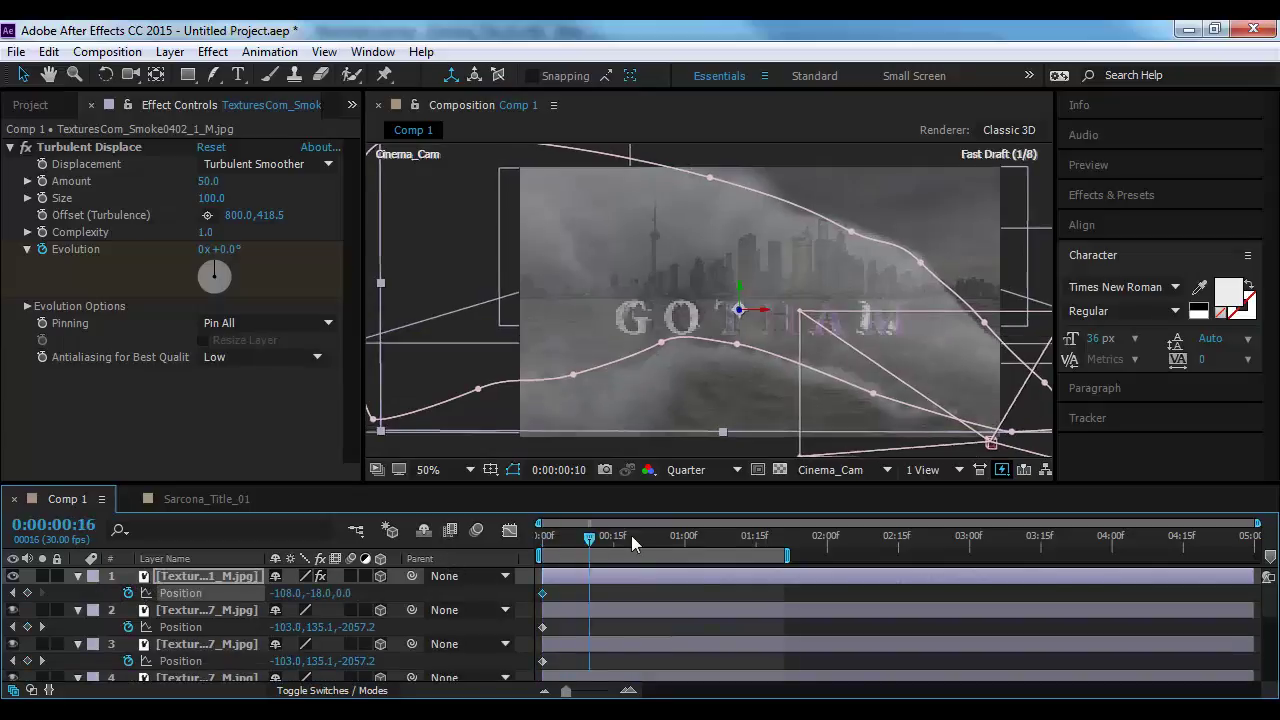
left_click_drag(755, 315, 810, 315)
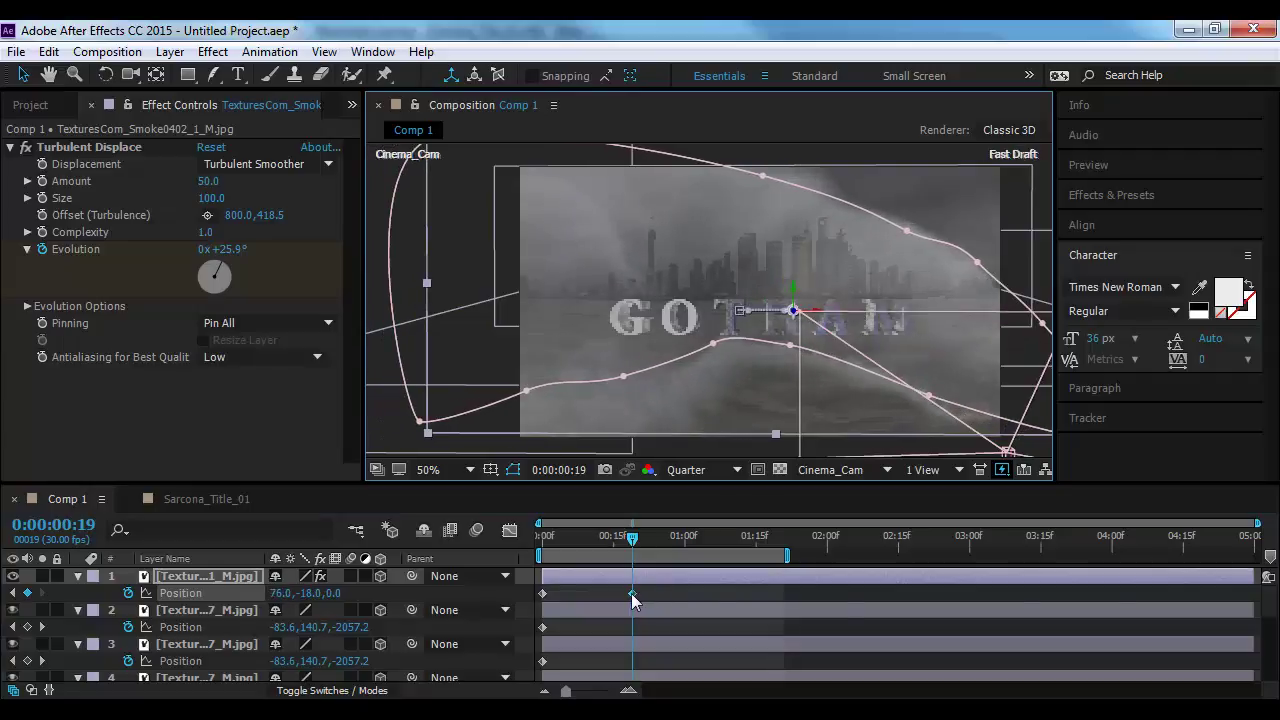
left_click_drag(631, 593, 1221, 593)
left_click_drag(626, 540, 676, 545)
Keyframe X, Y and Z Rotation from 0° to -32°, -20° and -28.8°, ending around 4:15
key("r")
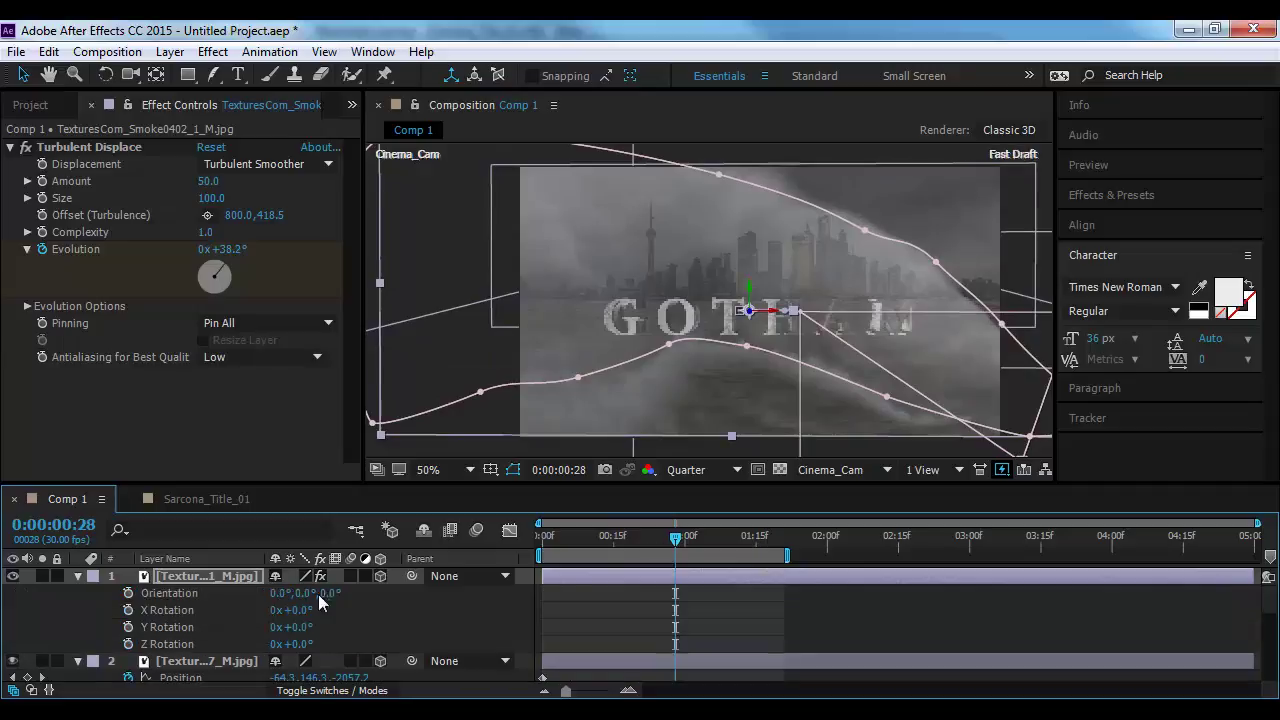
key("Home")
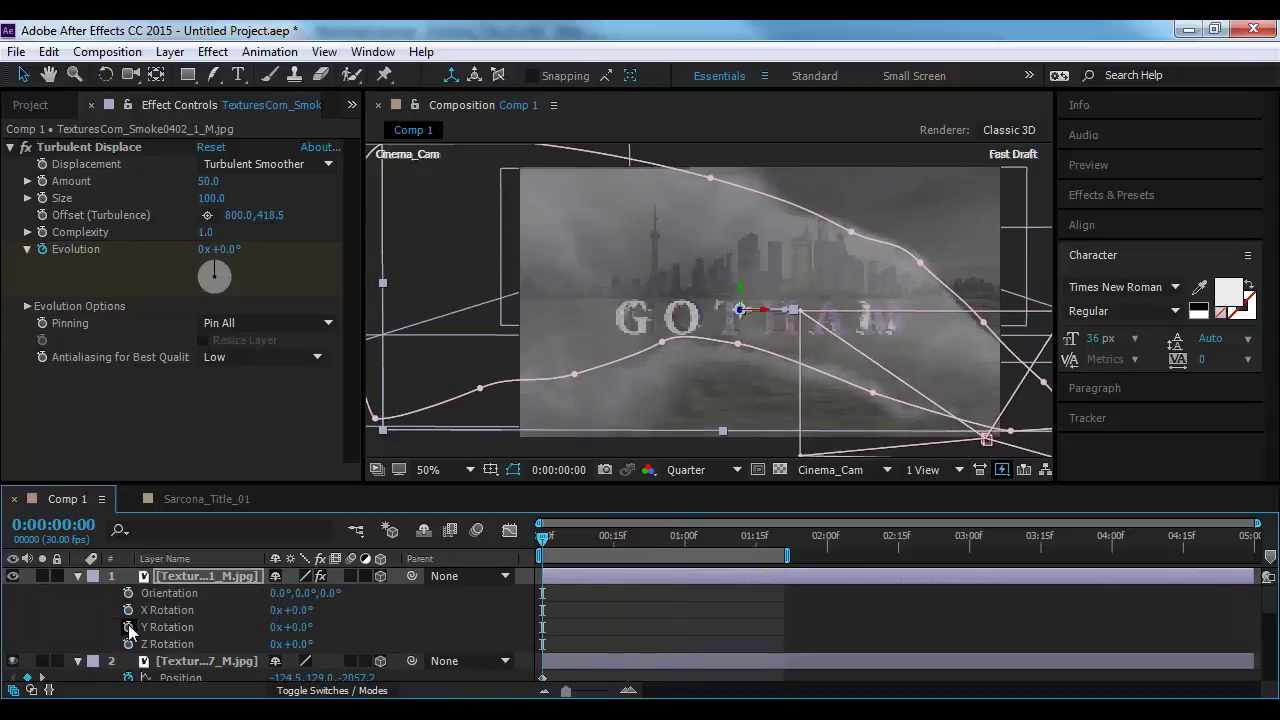
left_click(128, 610)
left_click(128, 627)
left_click(128, 644)
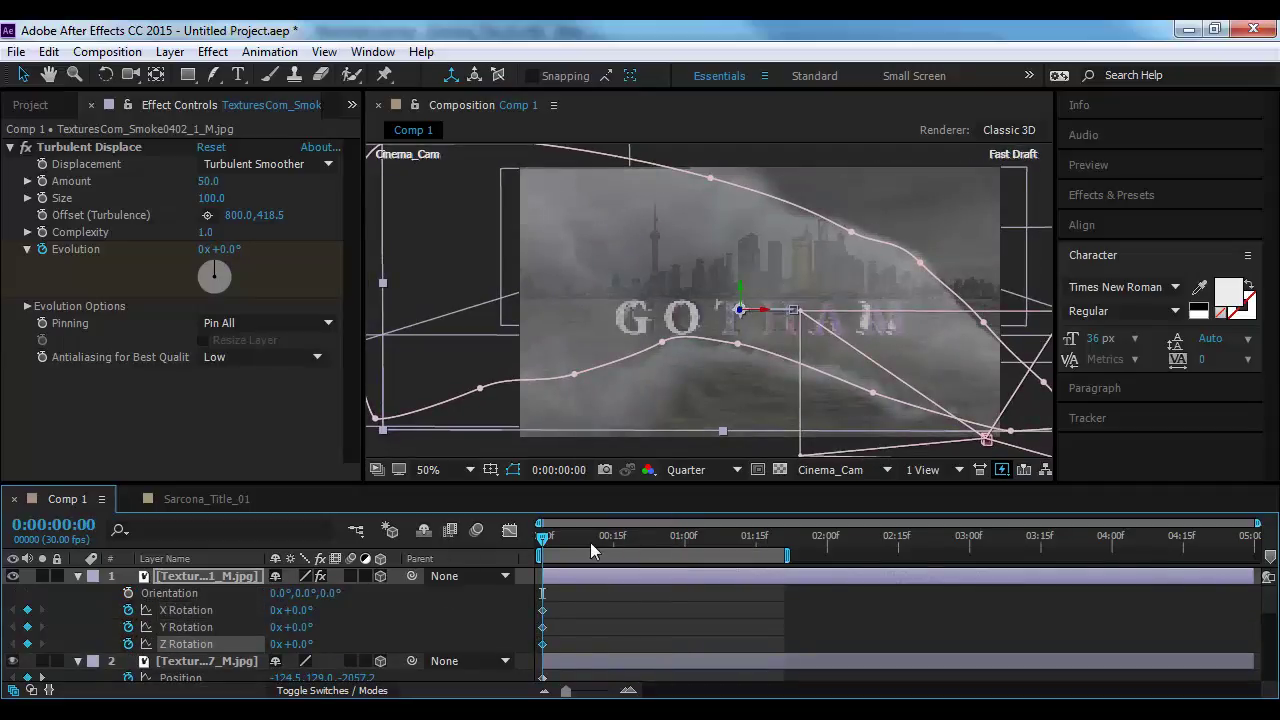
left_click_drag(590, 542, 677, 539)
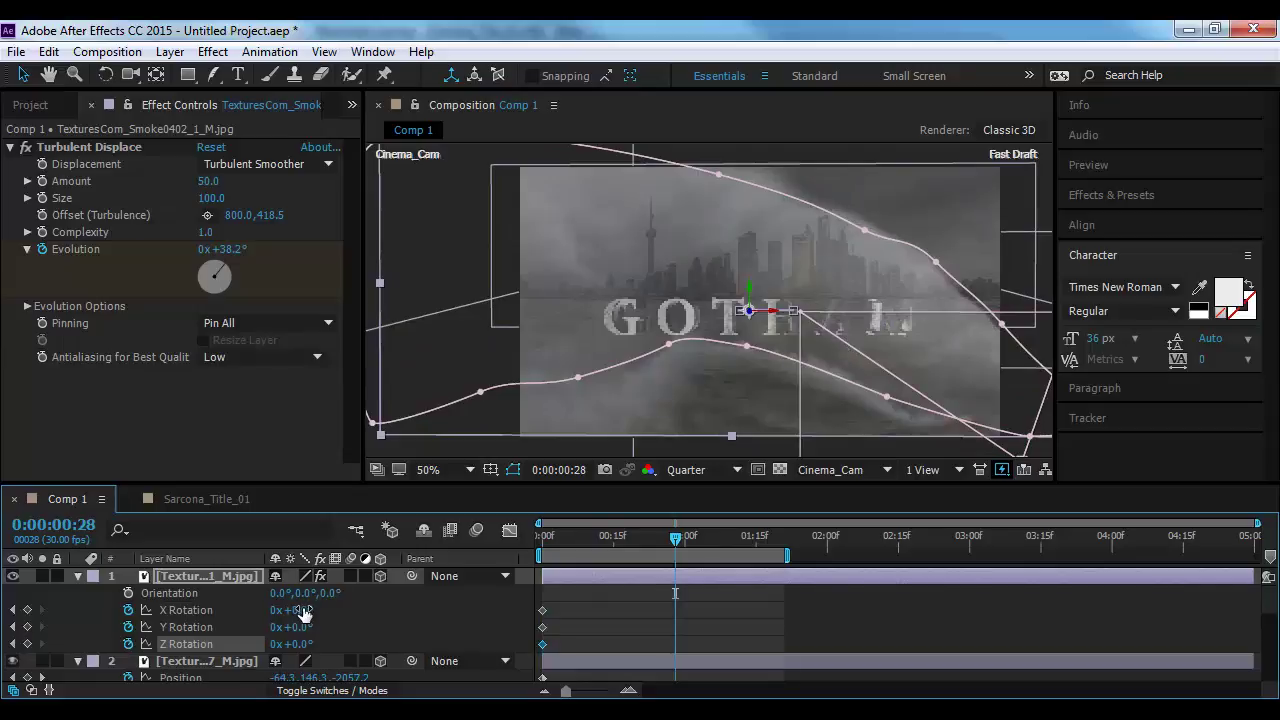
left_click_drag(303, 612, 281, 648)
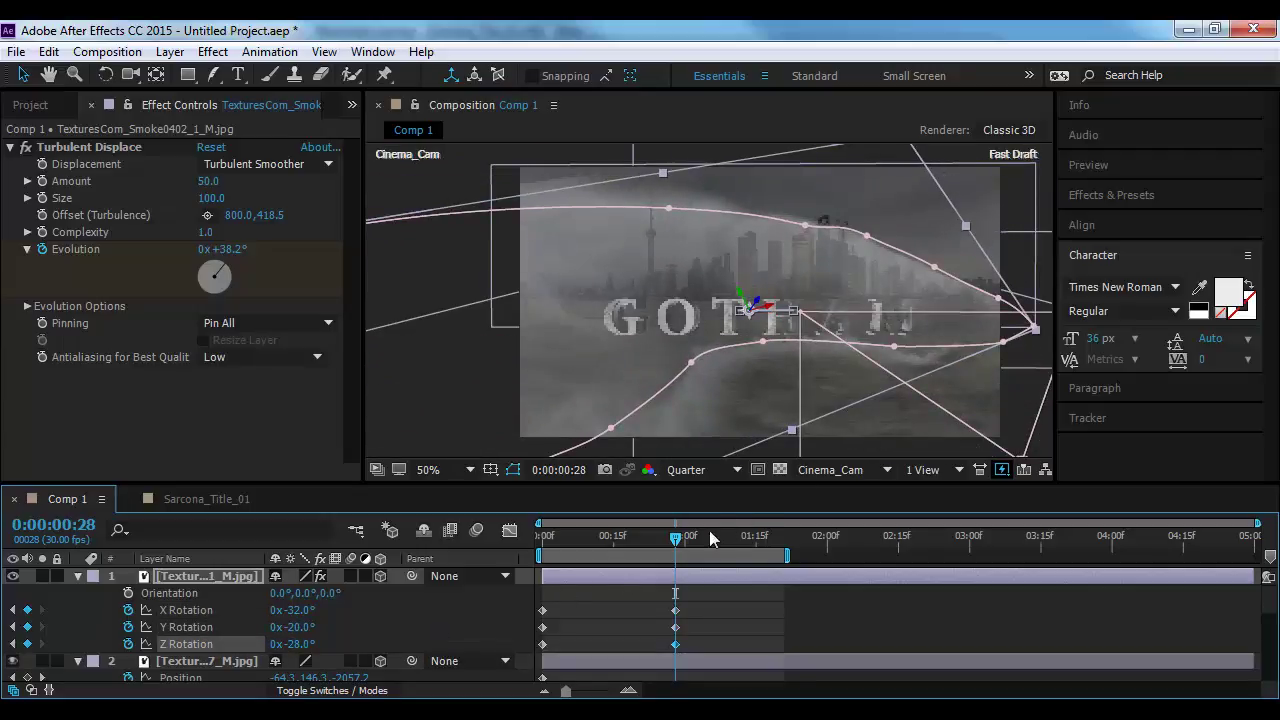
left_click_drag(687, 600, 1235, 648)
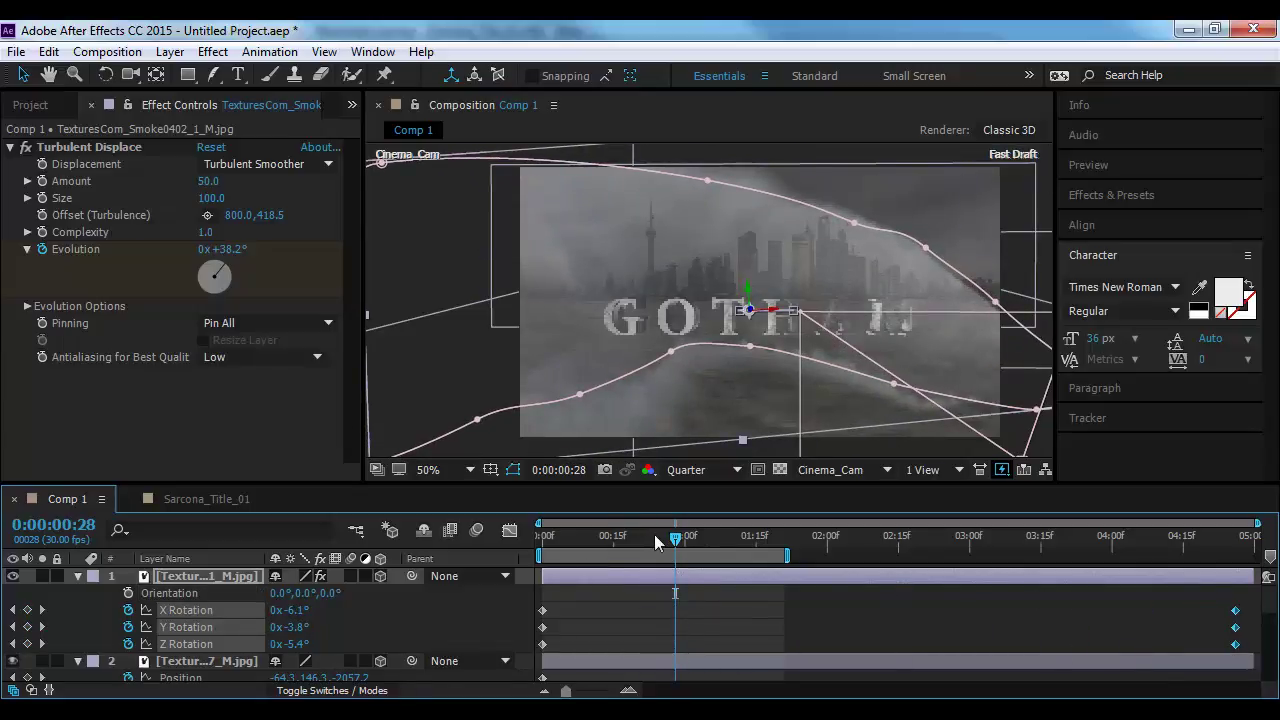
left_click_drag(654, 534, 542, 535)
left_click(402, 433)
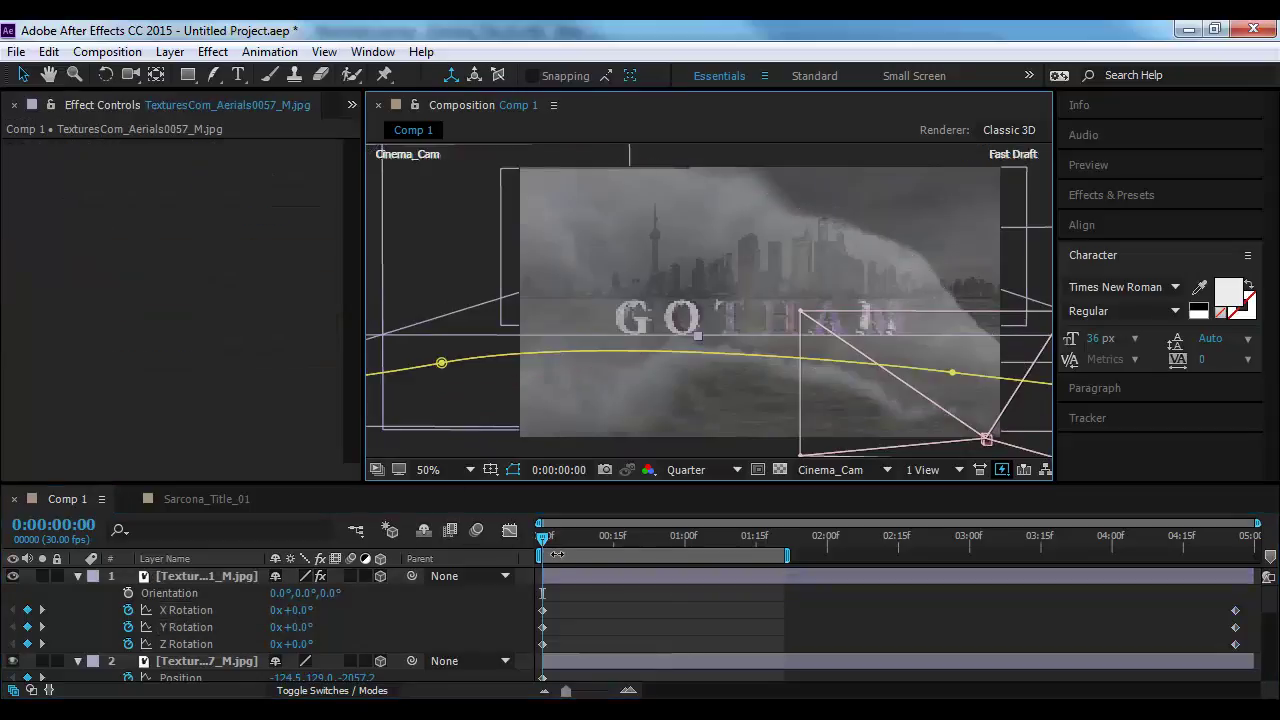
Preview the animation, then lower the smoke layer's Opacity to 13%
key("space")
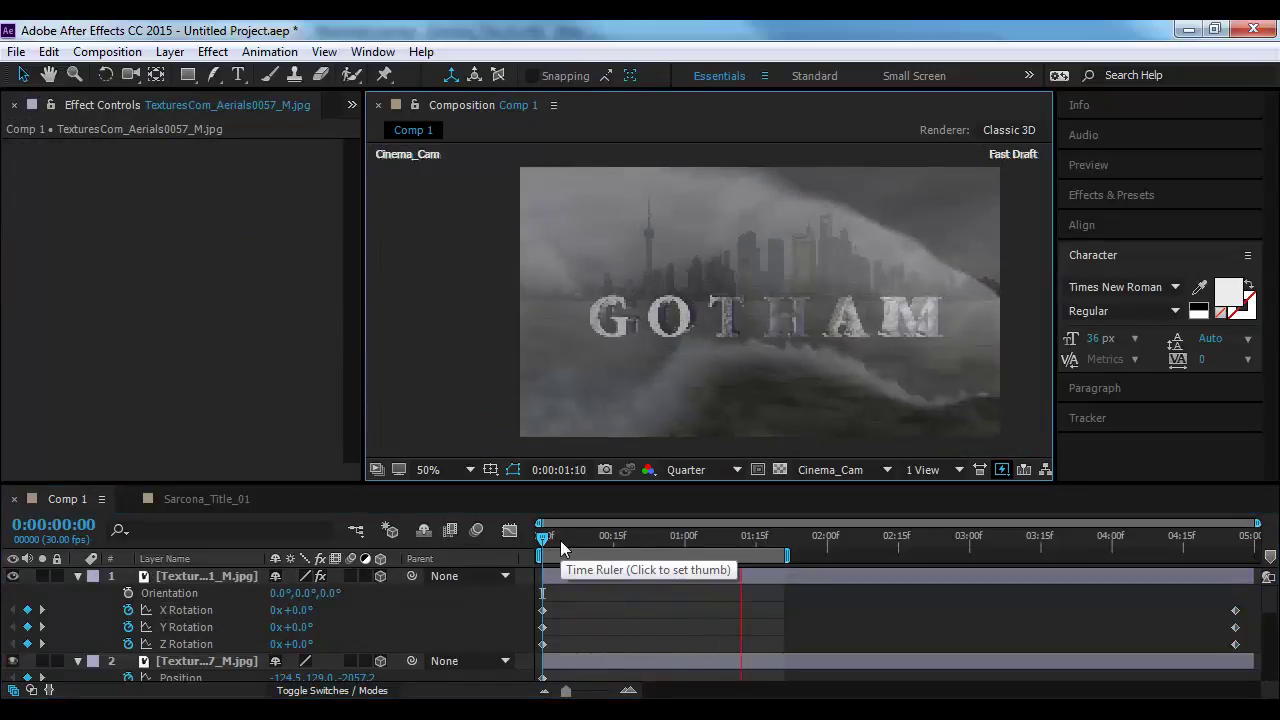
left_click(570, 538)
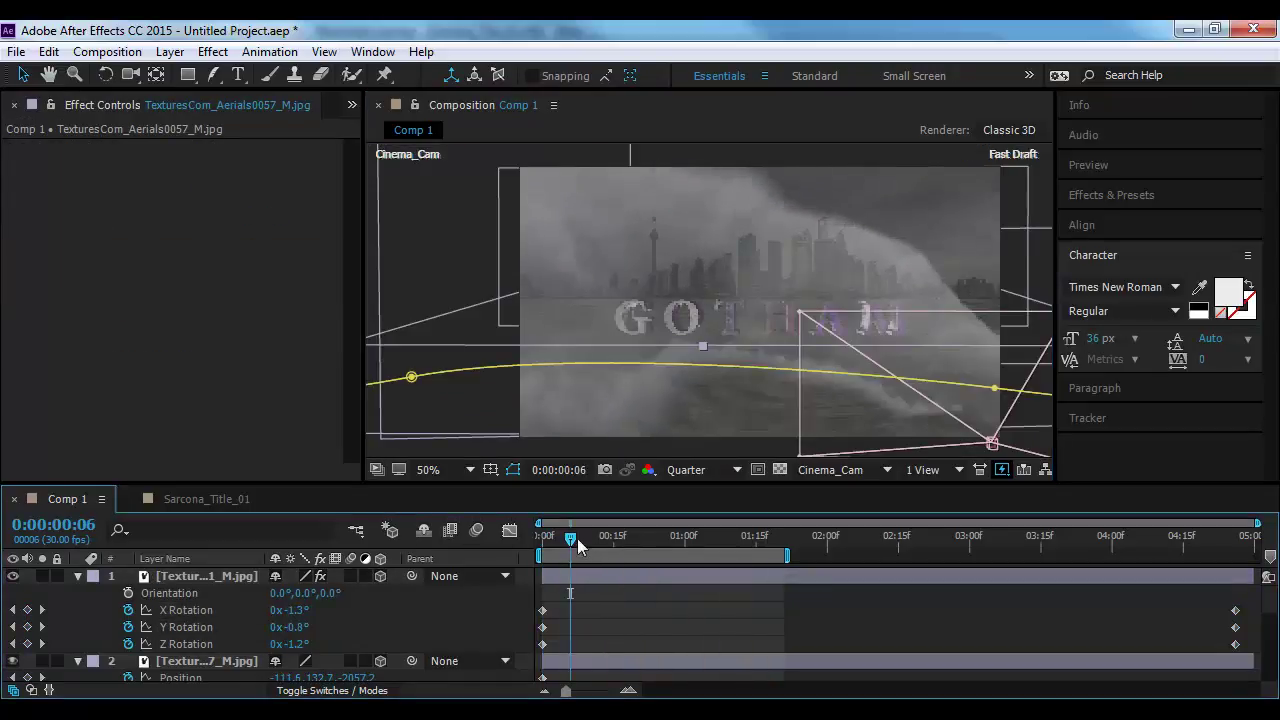
key("Home")
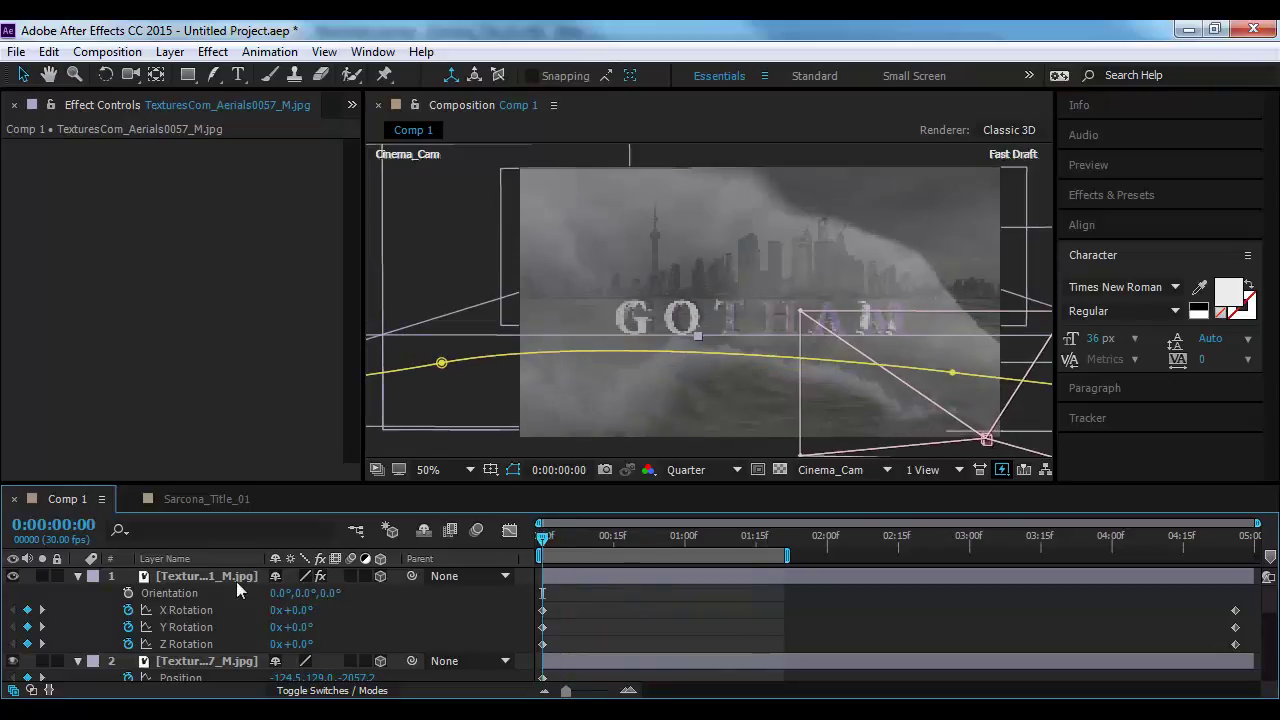
left_click(214, 579)
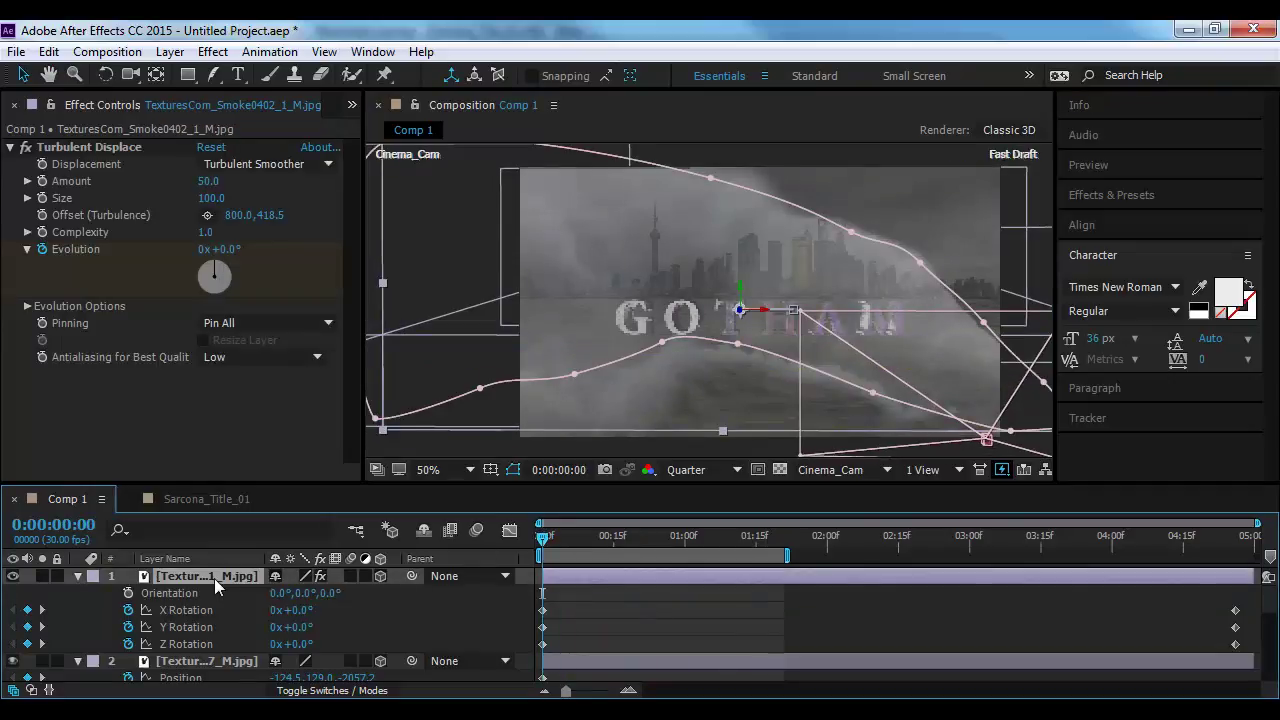
key("p")
key("r")
key("t")
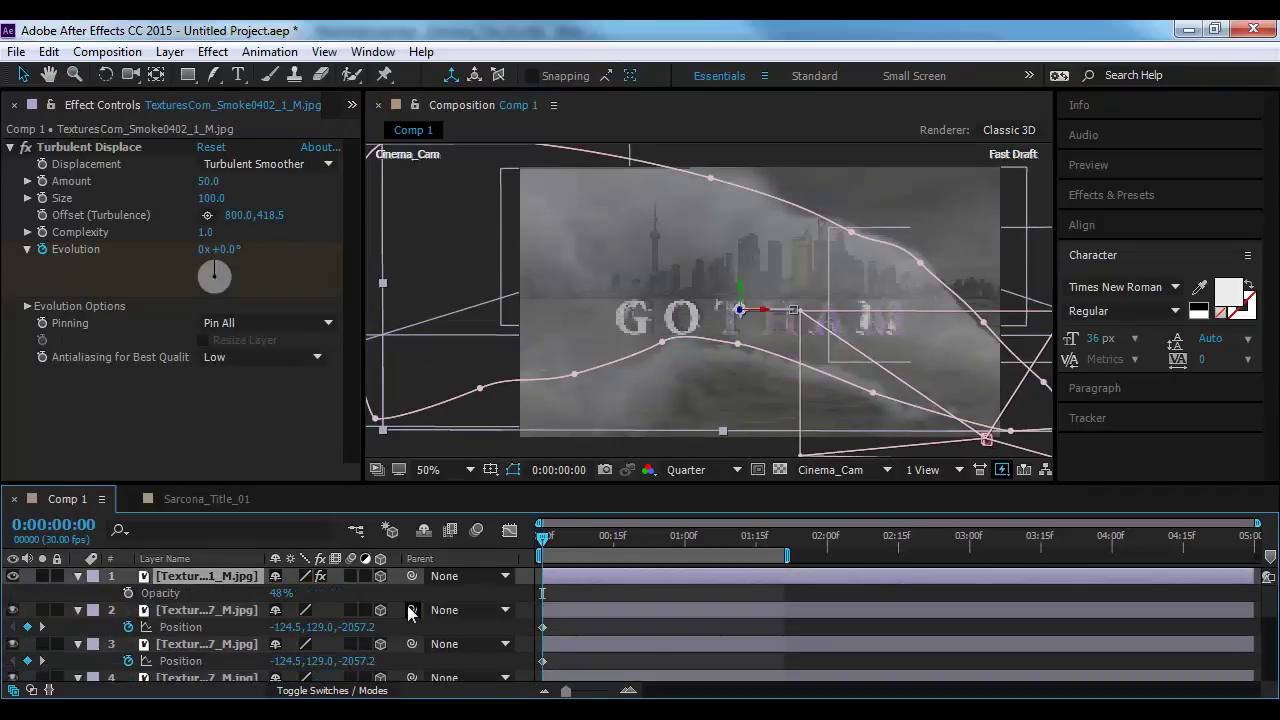
left_click_drag(282, 593, 242, 591)
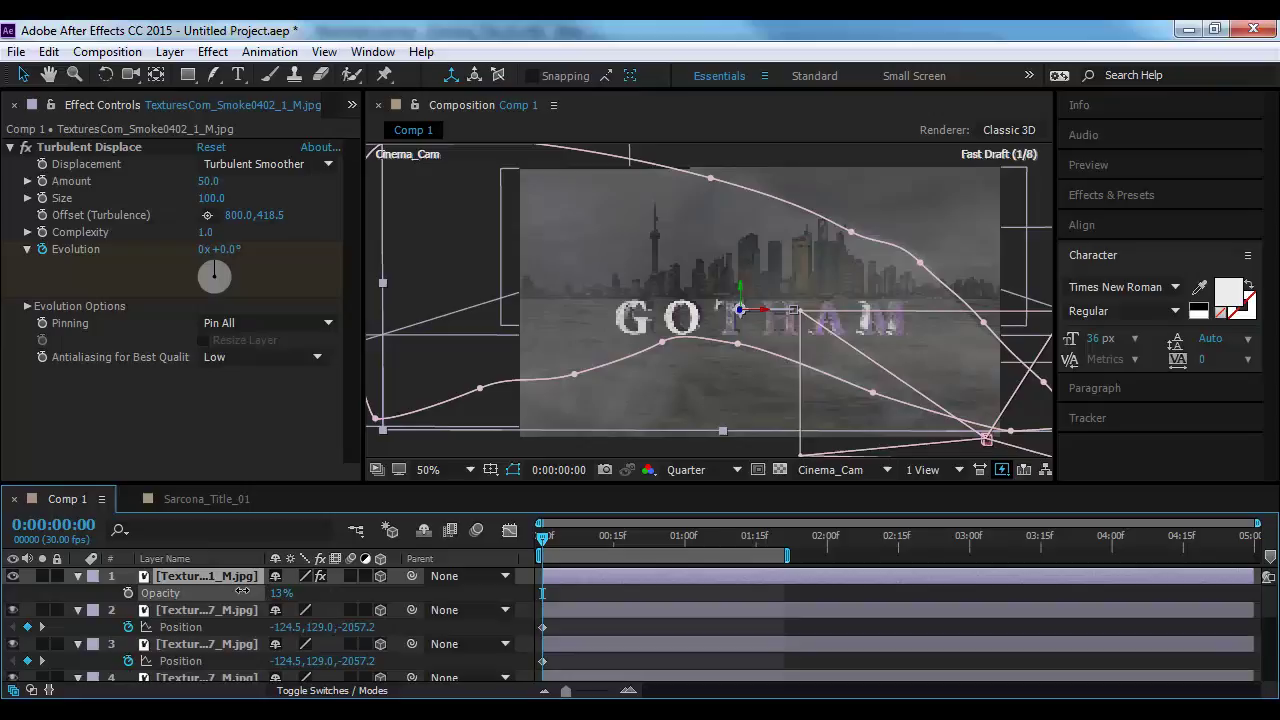
Preview the fainter smoke over the GOTHAM title, stopping at 0:00:01:16
left_click(401, 449)
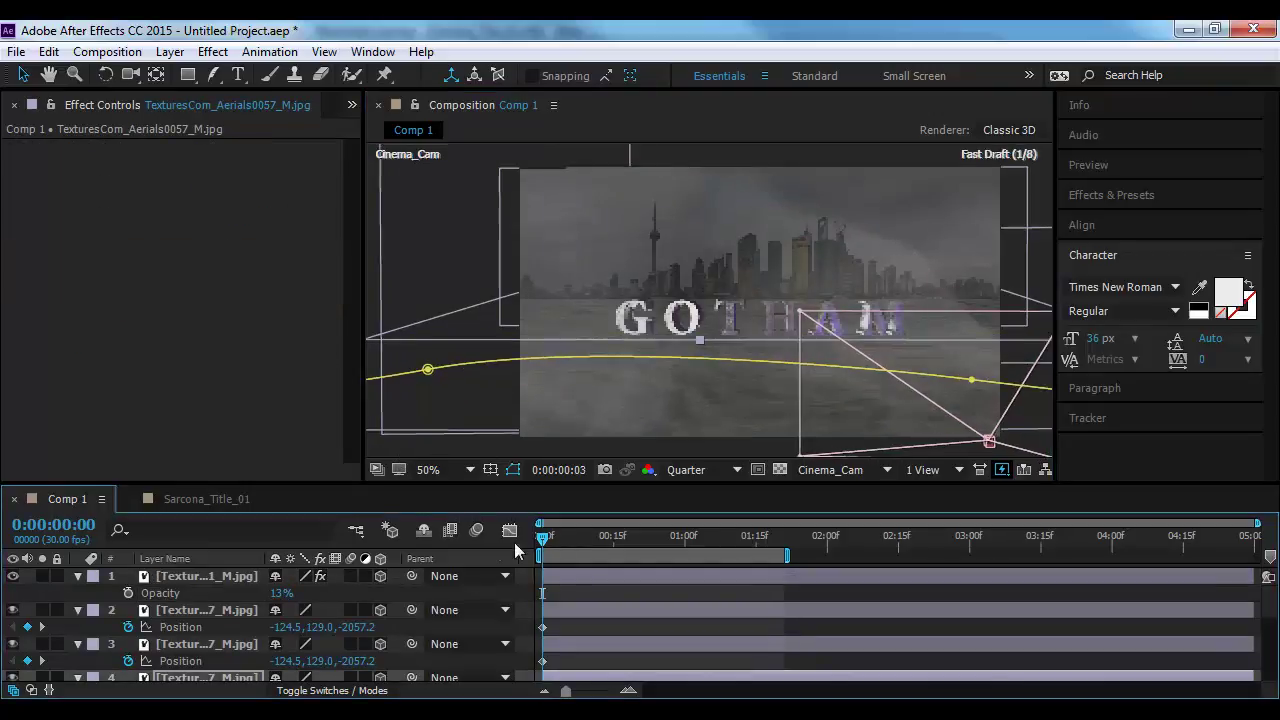
key("space")
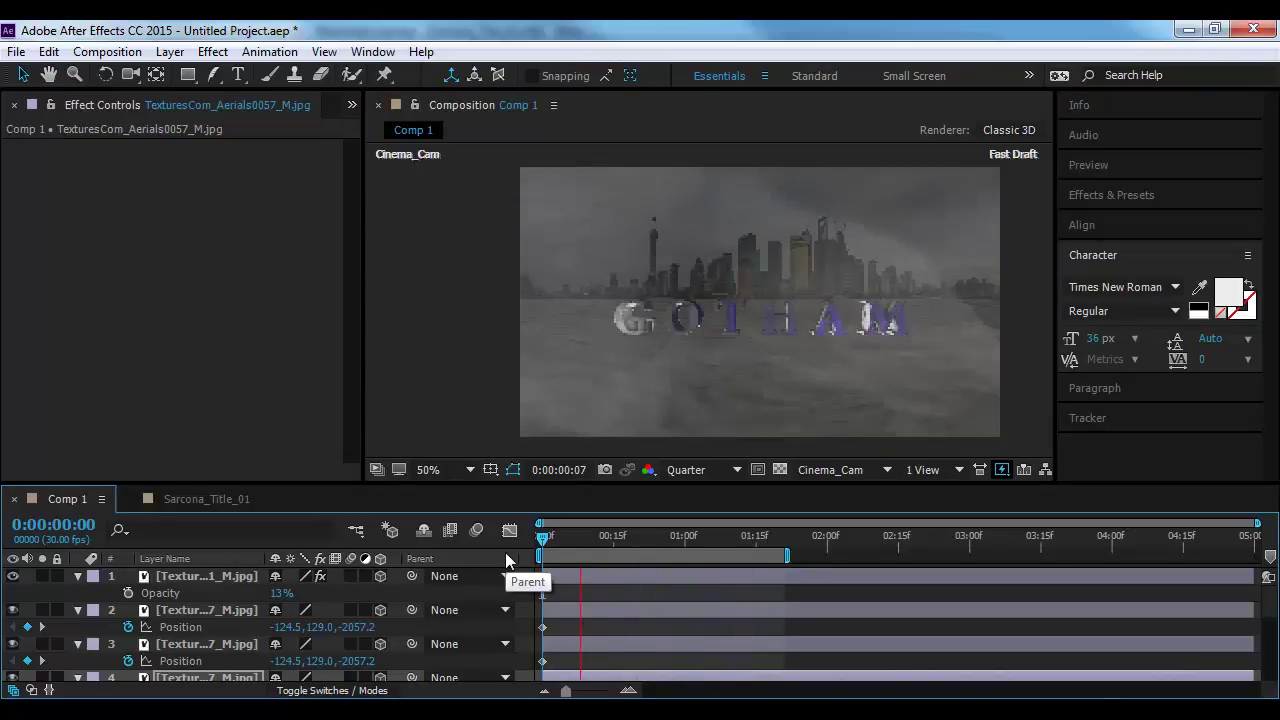
key("space")
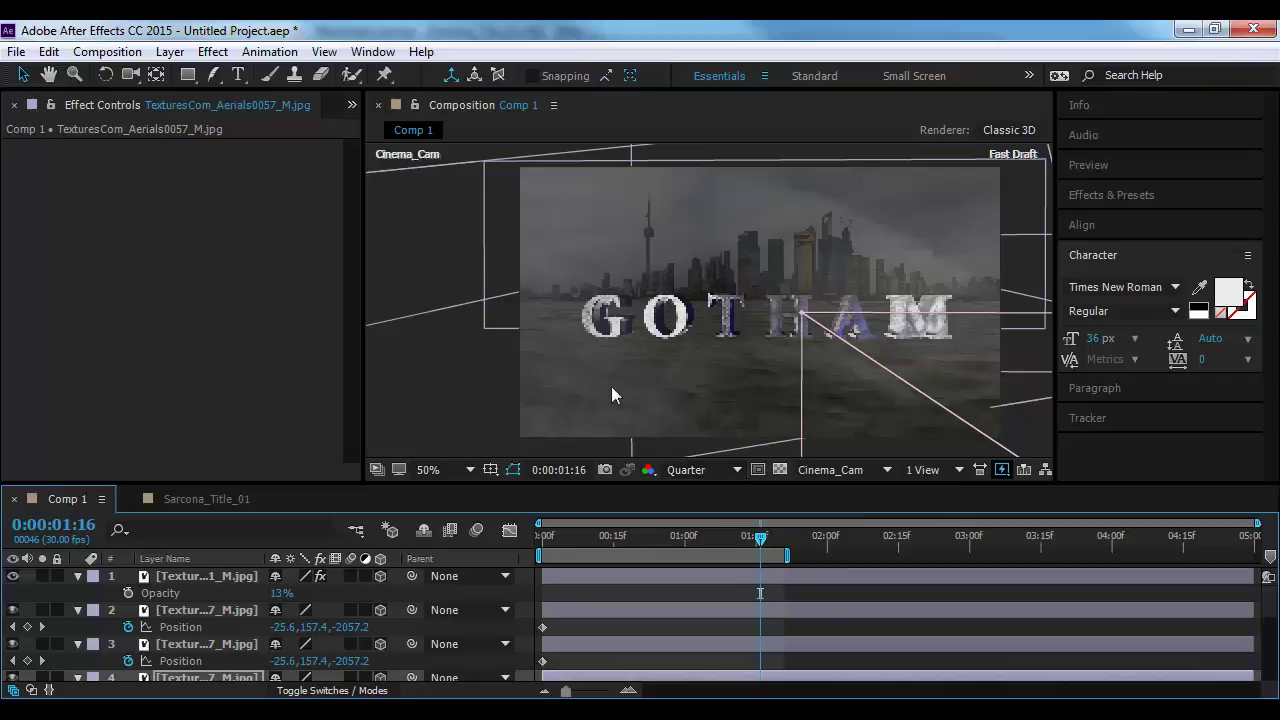
scroll(228, 626, "down", 5)
Select the TestRender5 GOTHAM render layer
scroll(196, 624, "down", 3)
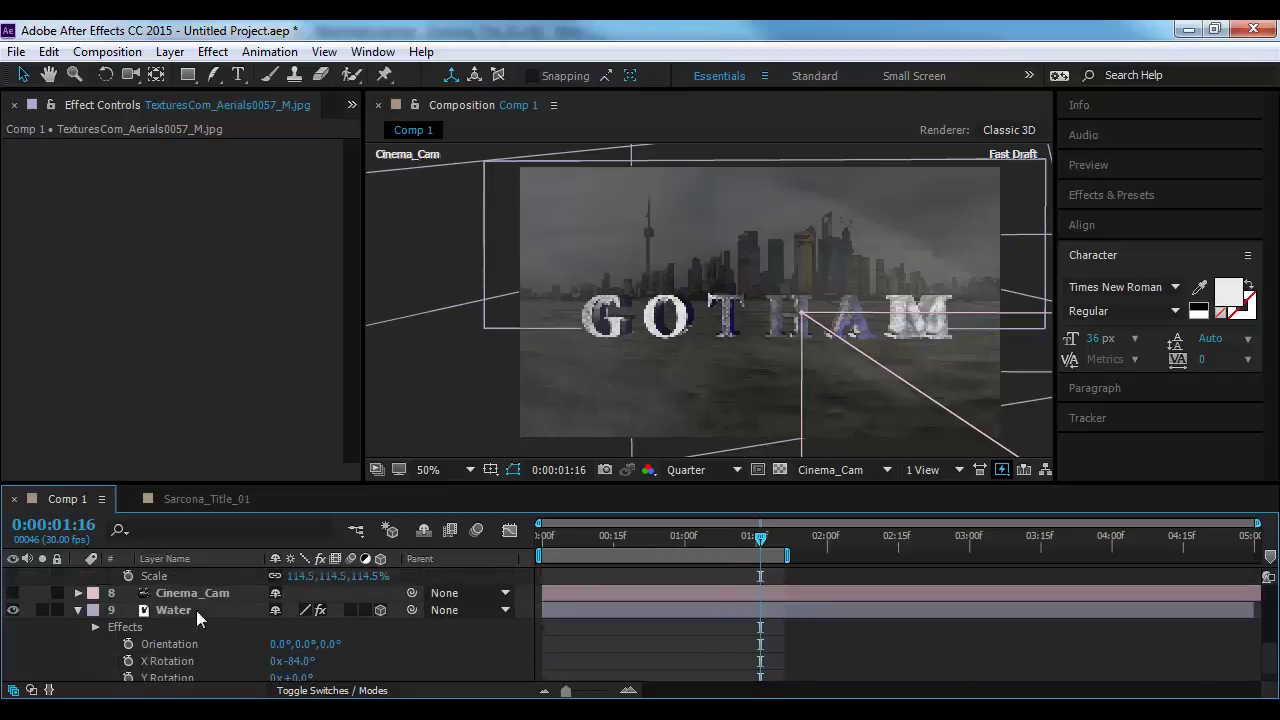
scroll(195, 615, "up", 4)
key("ctrl+s")
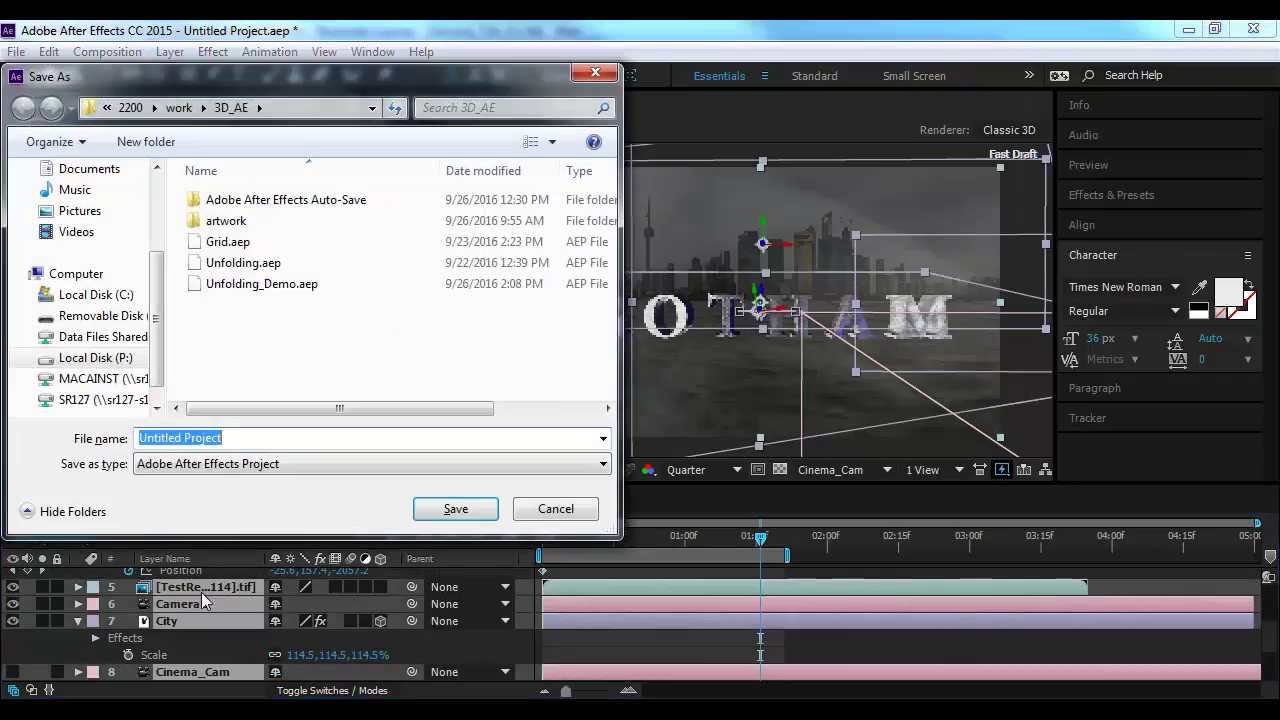
key("Escape")
key("ctrl+a")
left_click(201, 621)
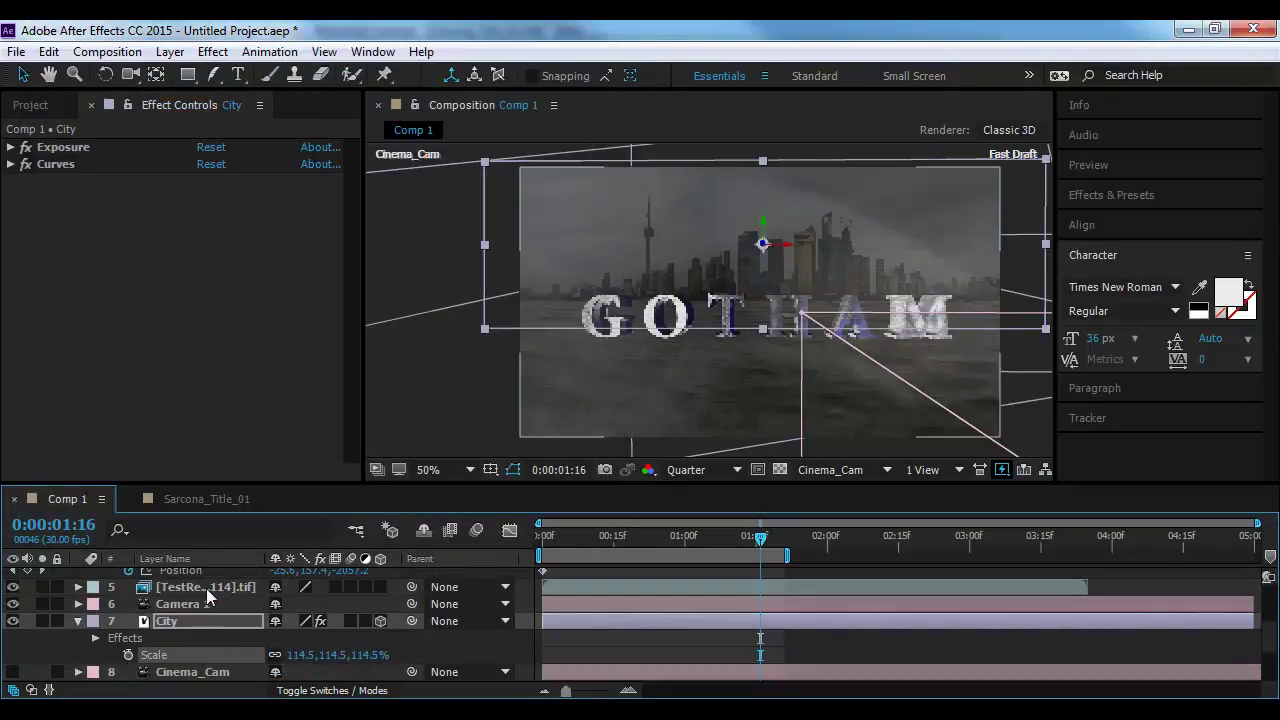
left_click(205, 587)
Apply Hue/Saturation to the text render and raise Master Saturation to 73
left_click(212, 51)
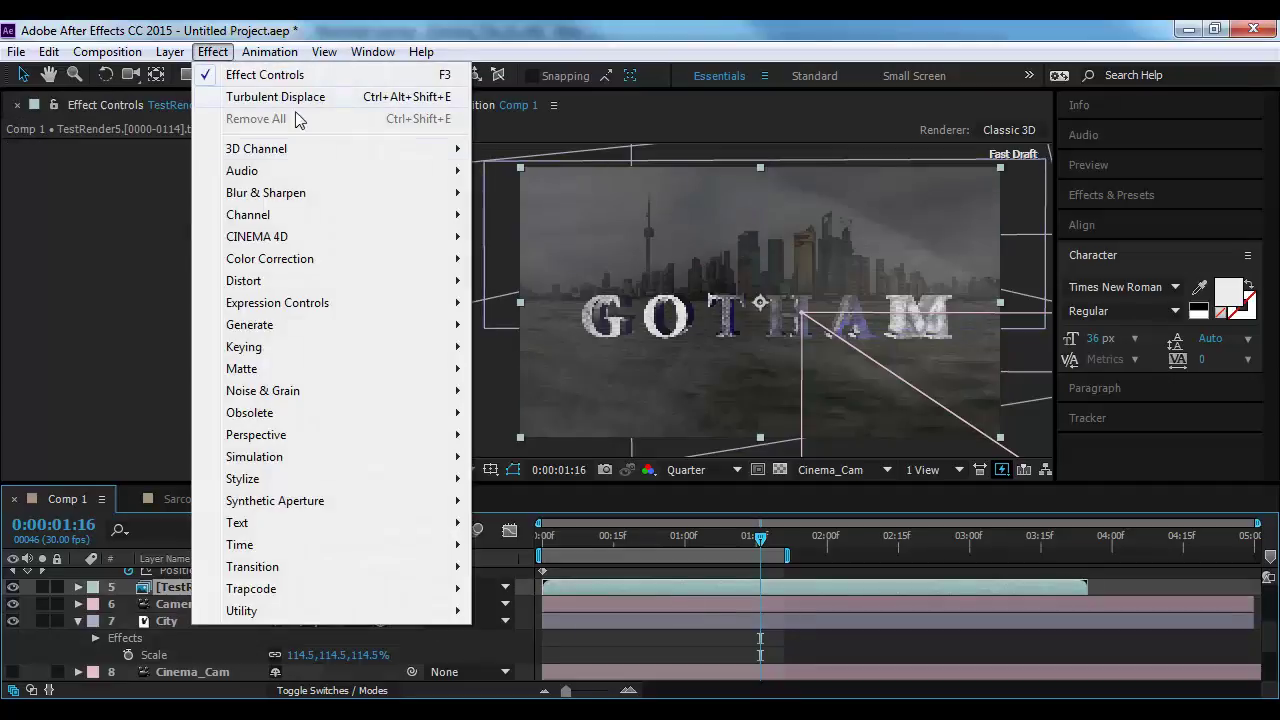
mouse_move(341, 264)
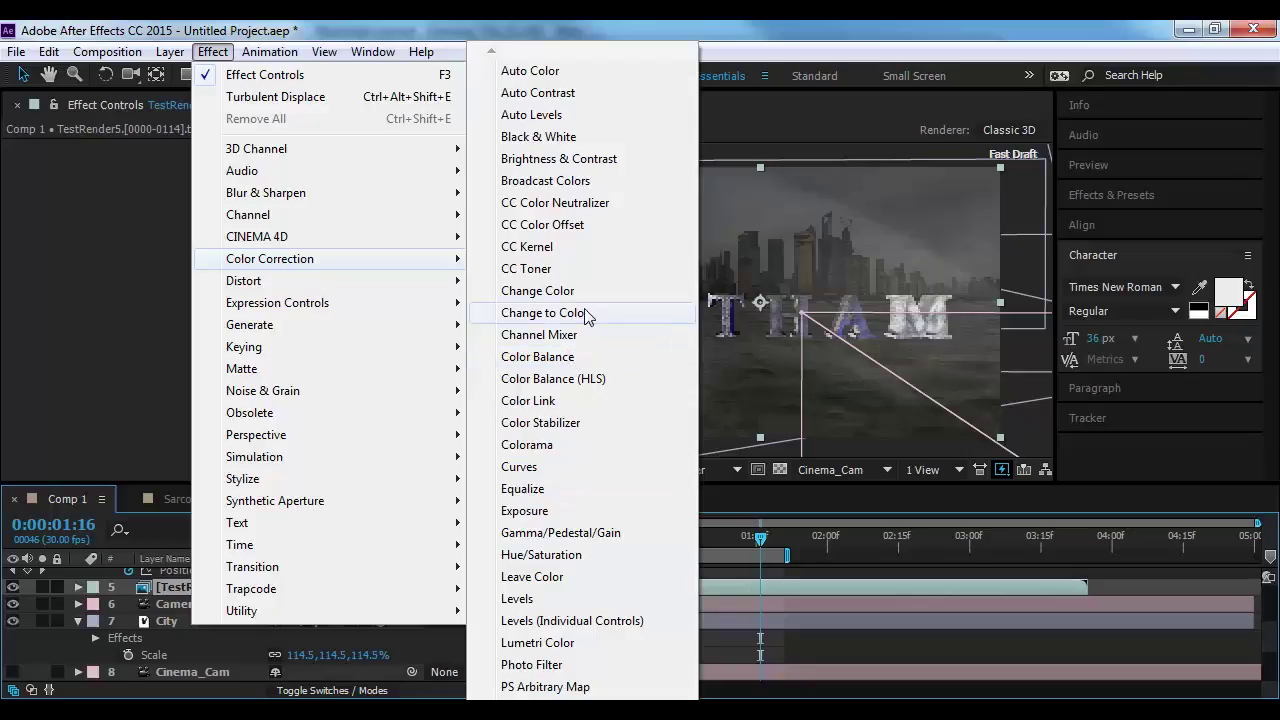
left_click(545, 554)
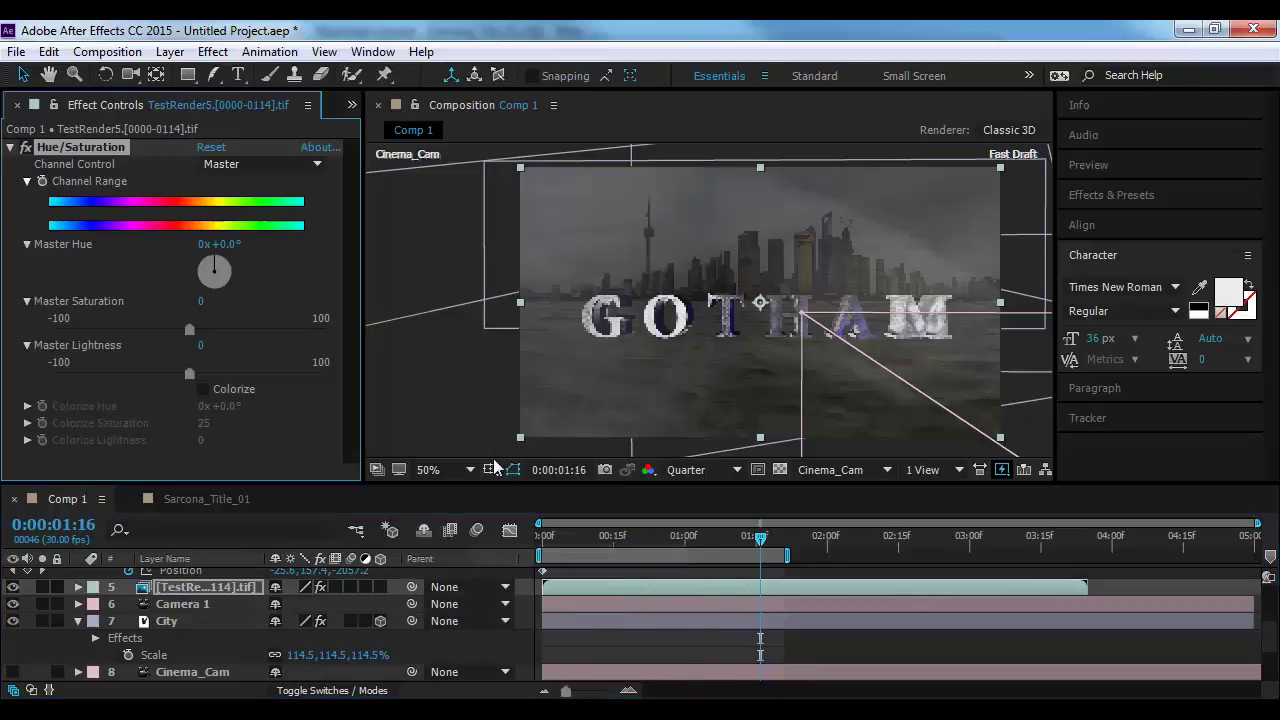
left_click_drag(190, 326, 218, 329)
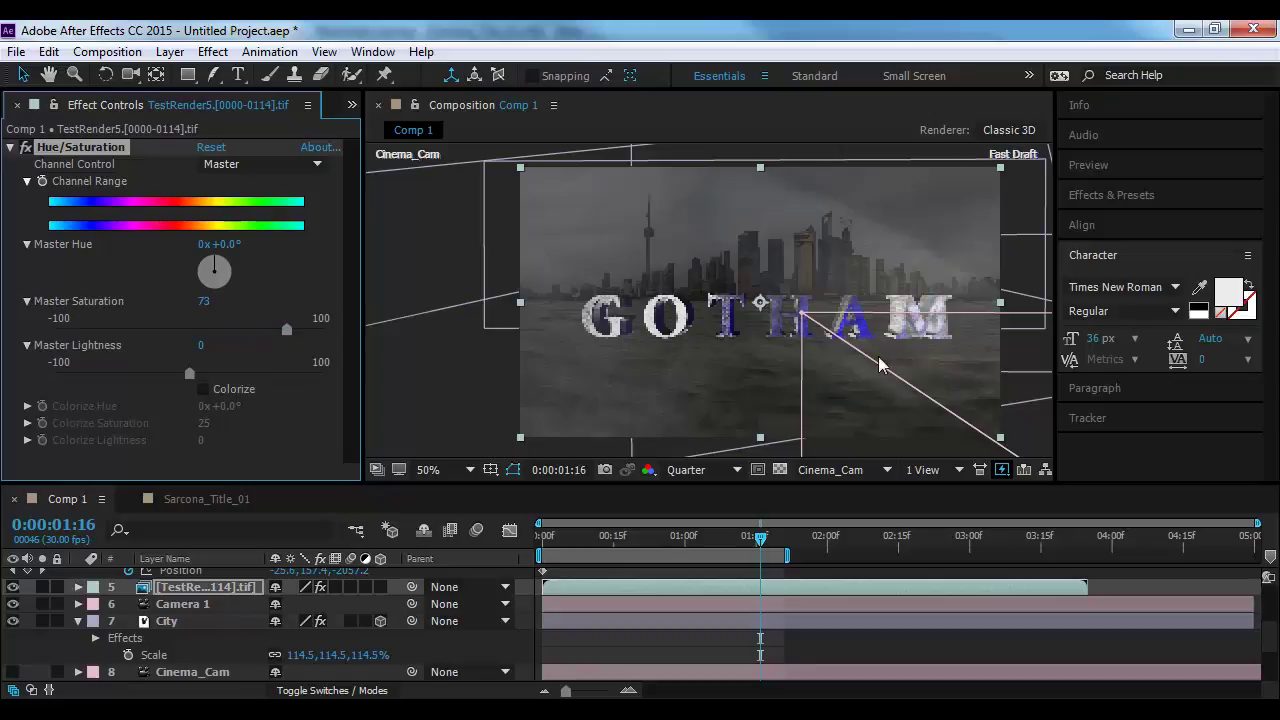
scroll(850, 318, "up", 2)
left_click_drag(912, 336, 788, 342)
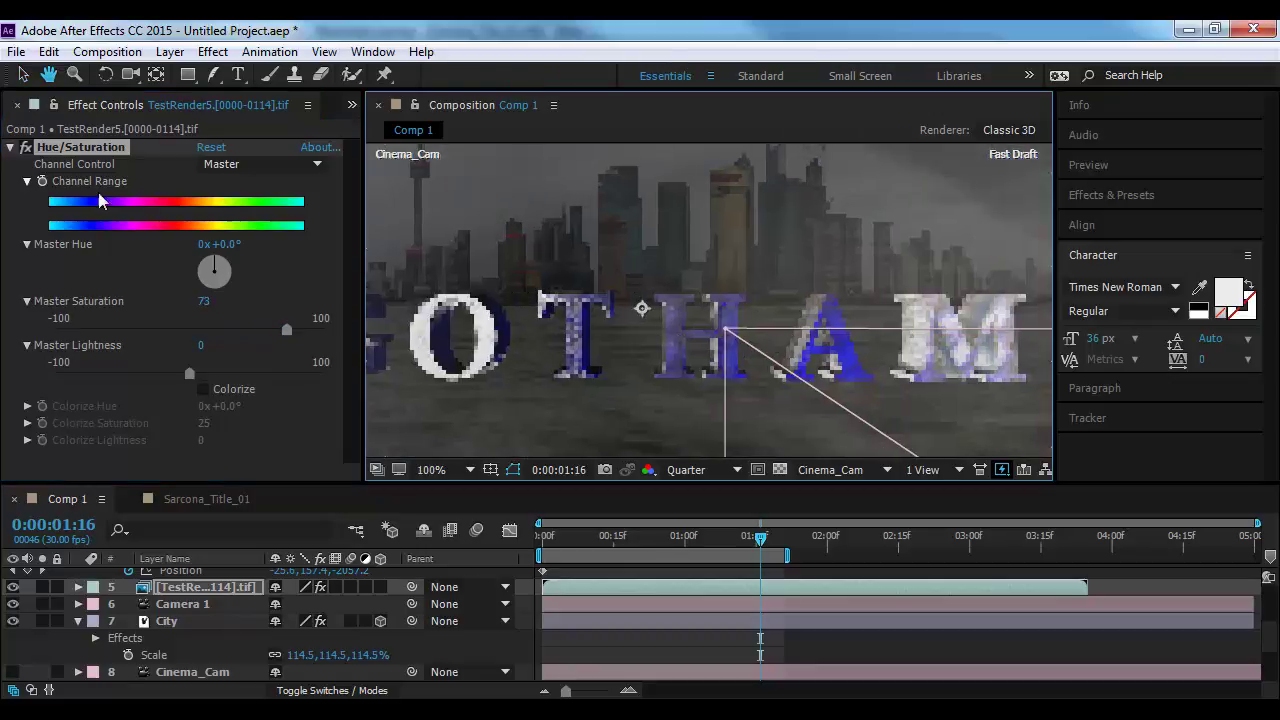
Compare the render with Hue/Saturation toggled off and on, and set preview resolution to Full
key("v")
left_click(22, 152)
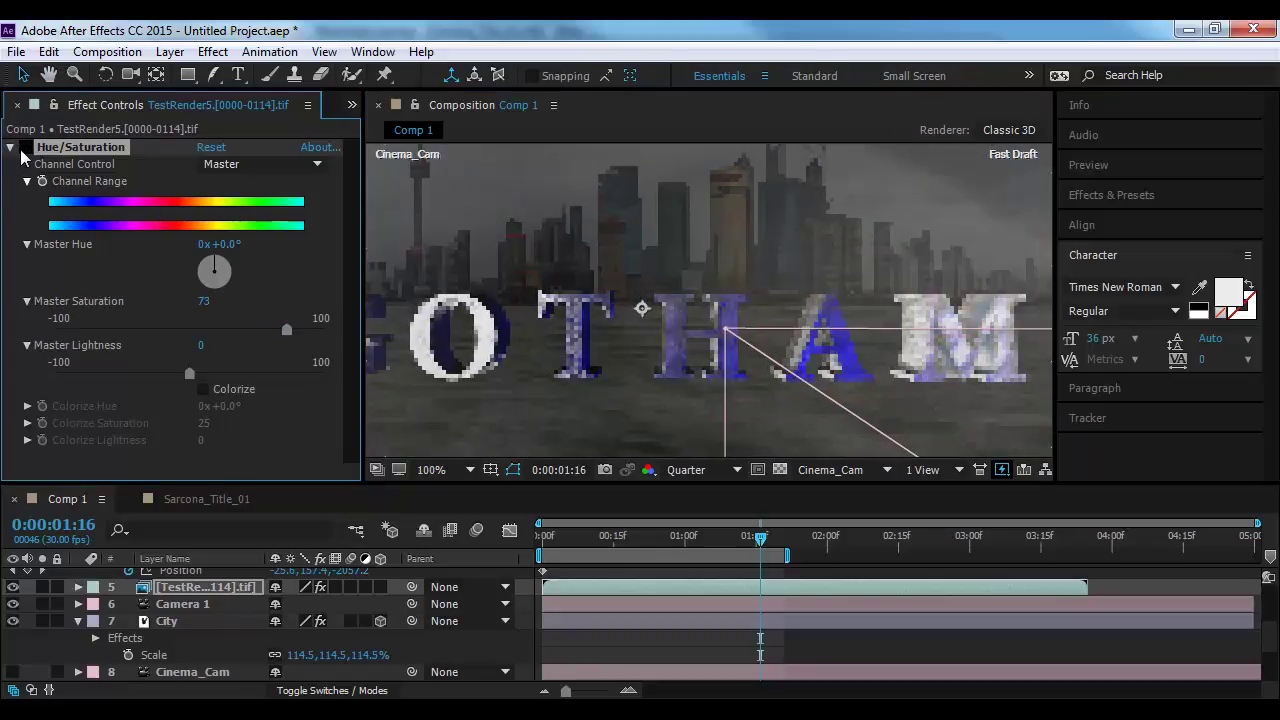
left_click(24, 148)
left_click_drag(645, 539, 573, 535)
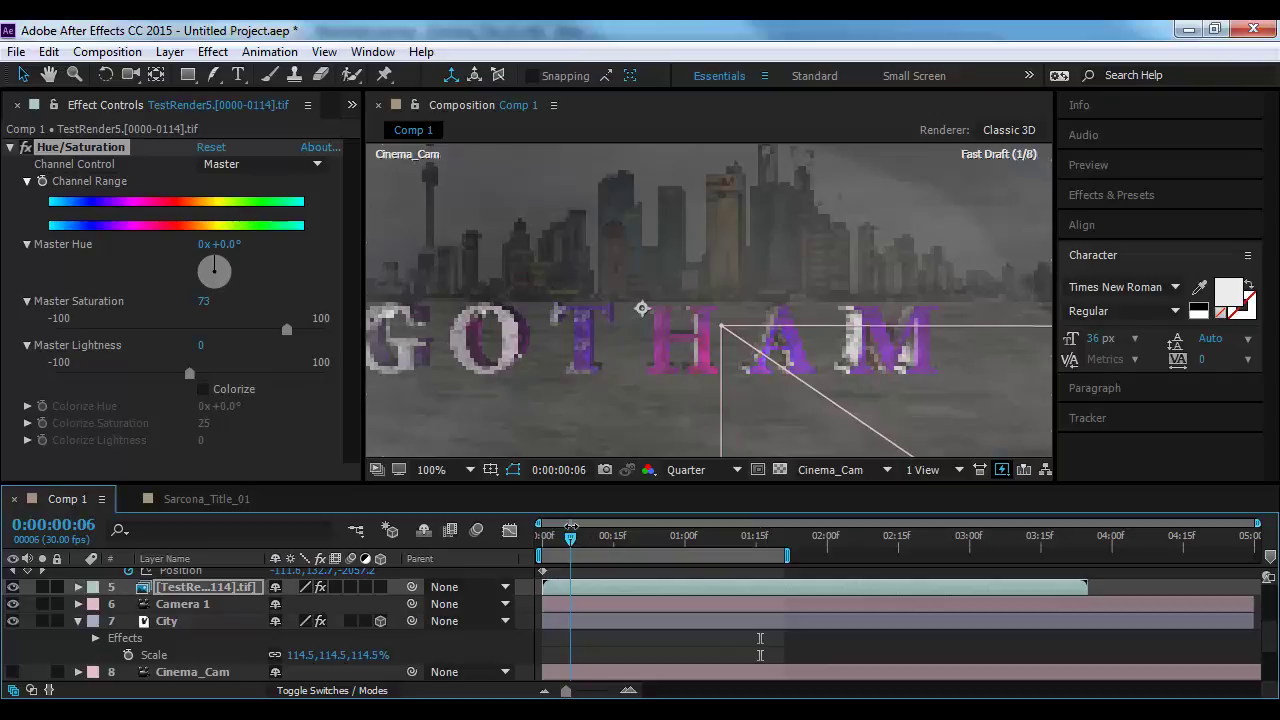
left_click(26, 147)
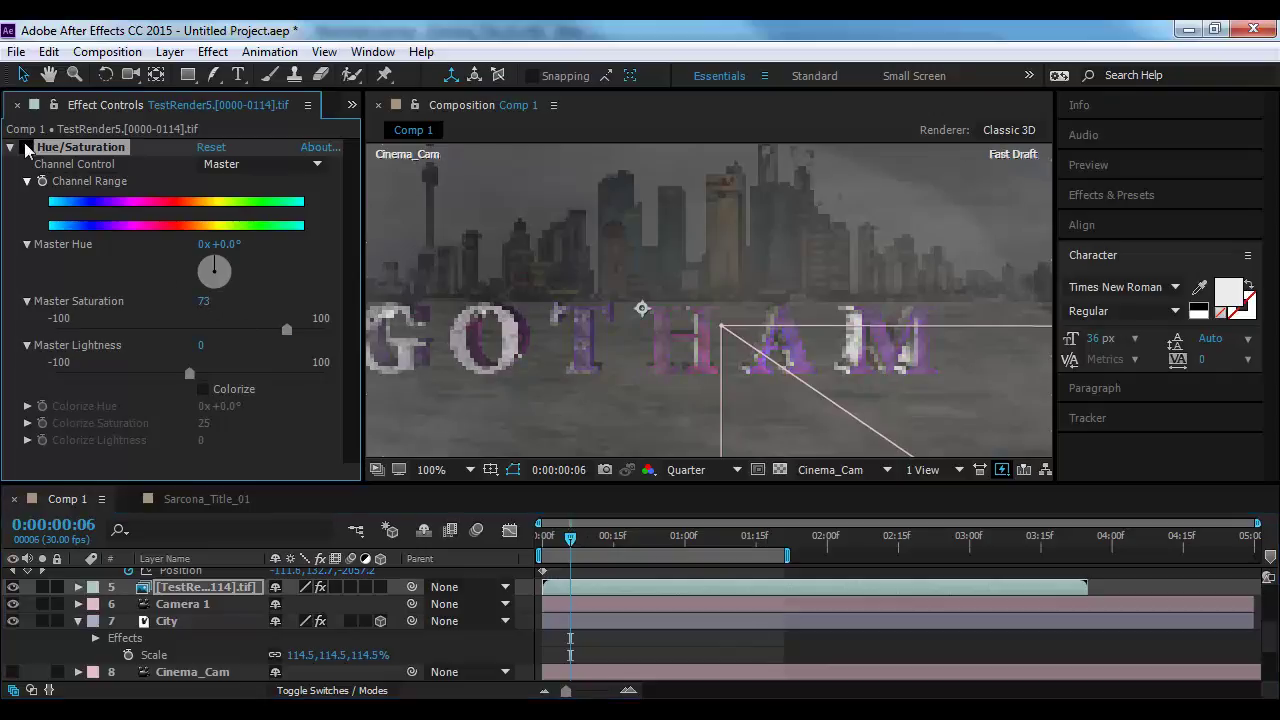
left_click(26, 147)
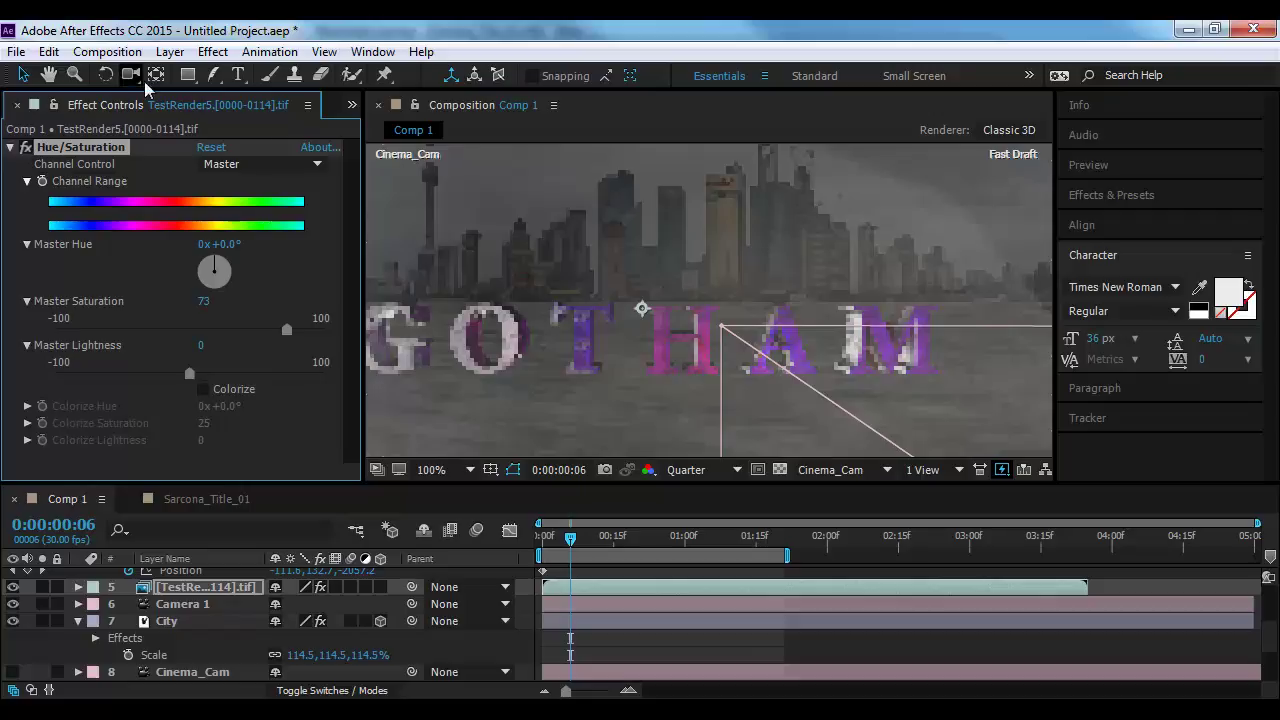
left_click(700, 470)
left_click(705, 523)
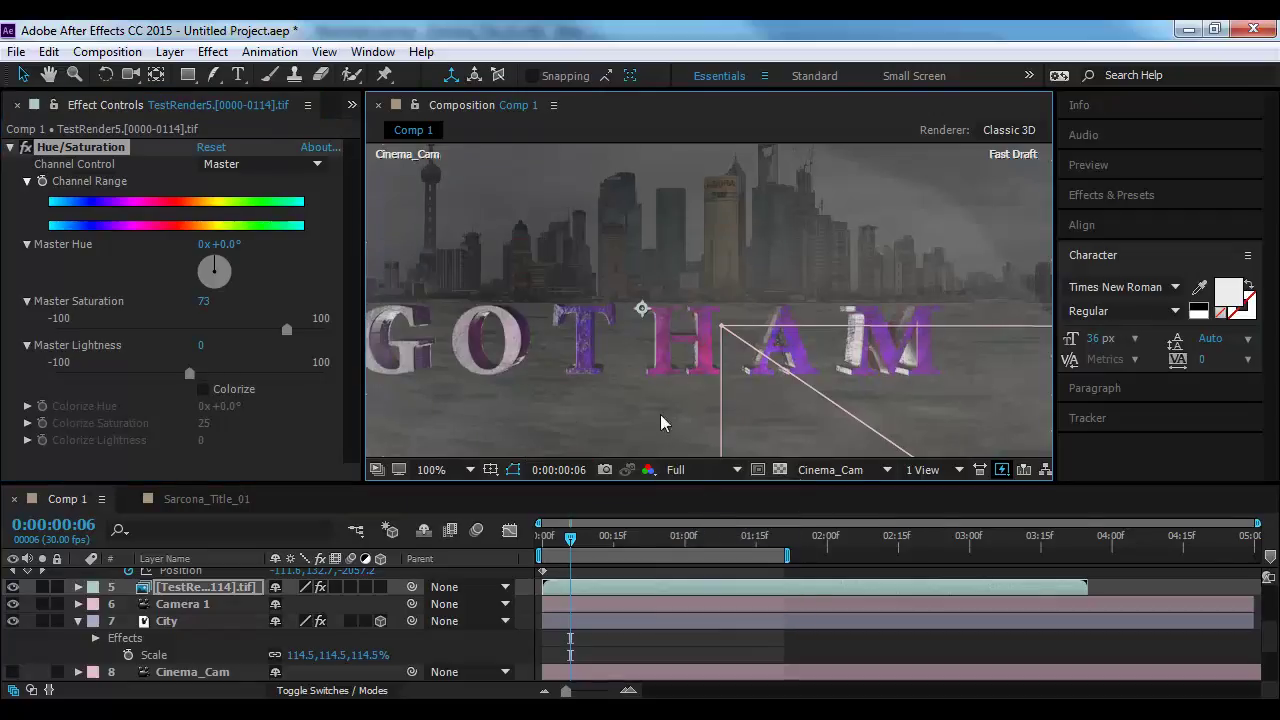
Add a Curves effect to the text render with an S-curve: darker shadows, brighter highlights
left_click(210, 52)
mouse_move(330, 258)
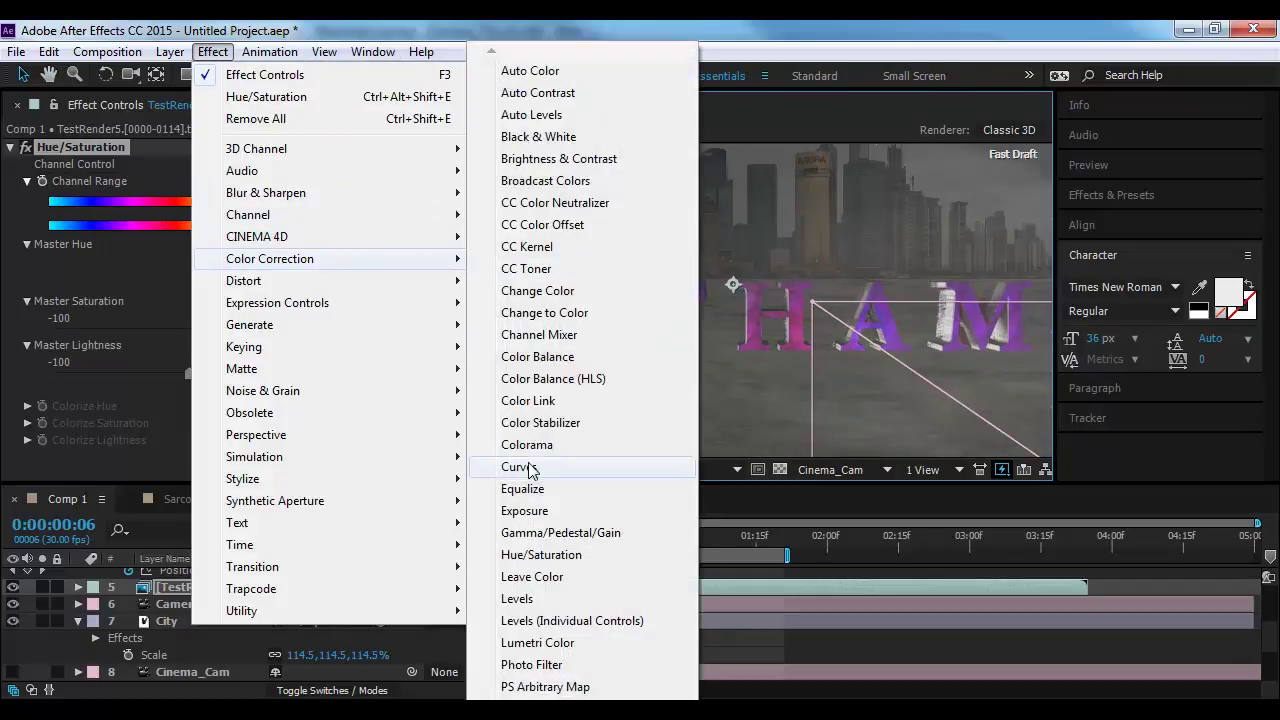
left_click(519, 467)
left_click_drag(74, 450, 72, 467)
left_click_drag(266, 256, 252, 245)
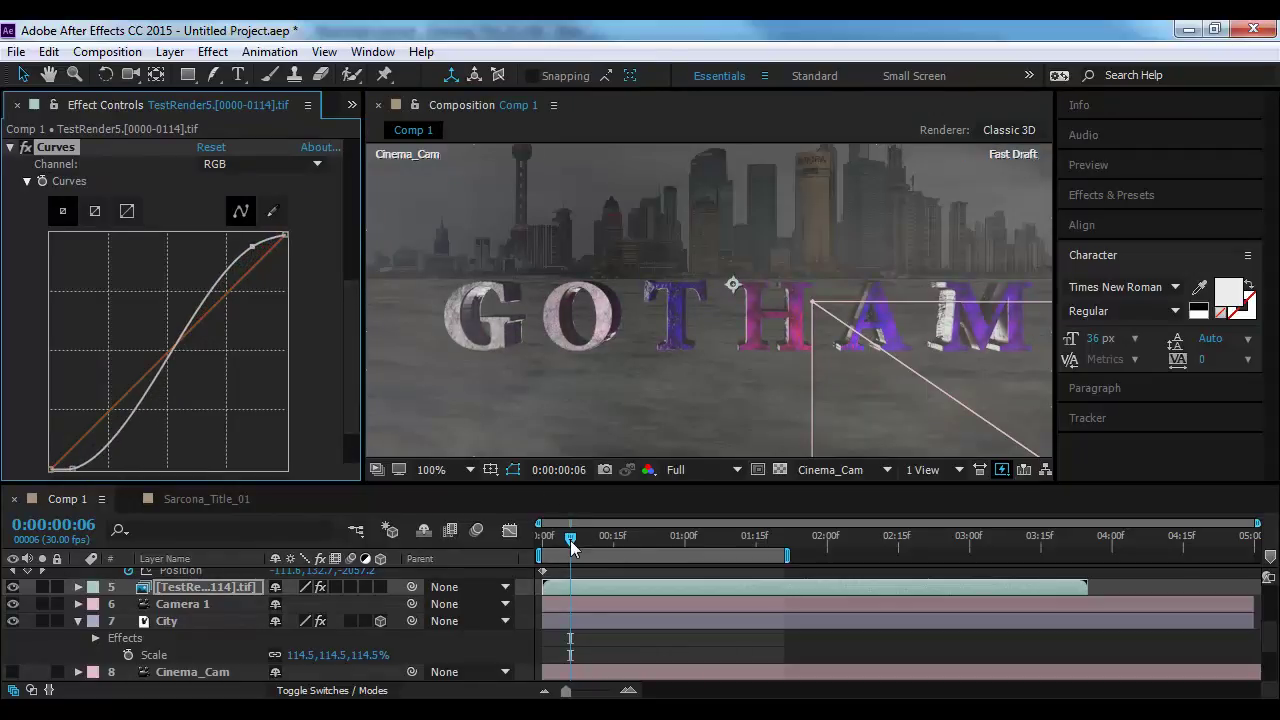
Preview the graded animation, collapse Hue/Saturation and Curves, and show the Project panel
left_click_drag(570, 540, 535, 545)
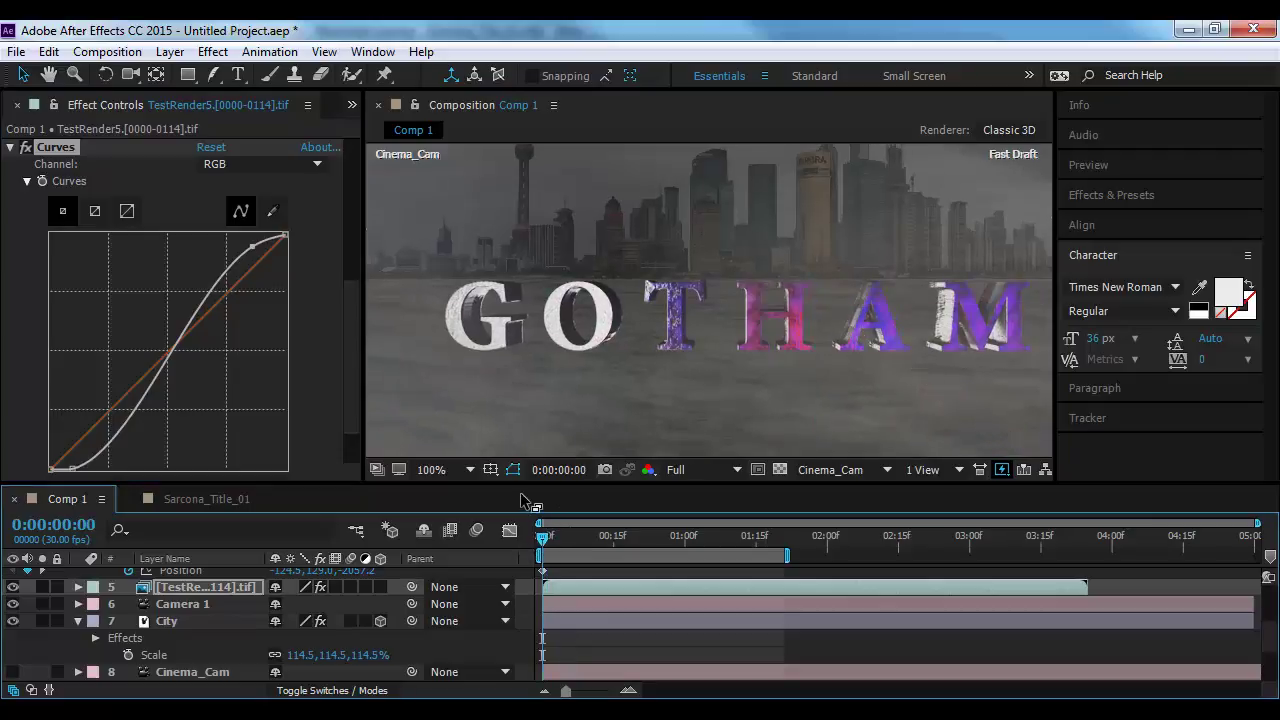
key("space")
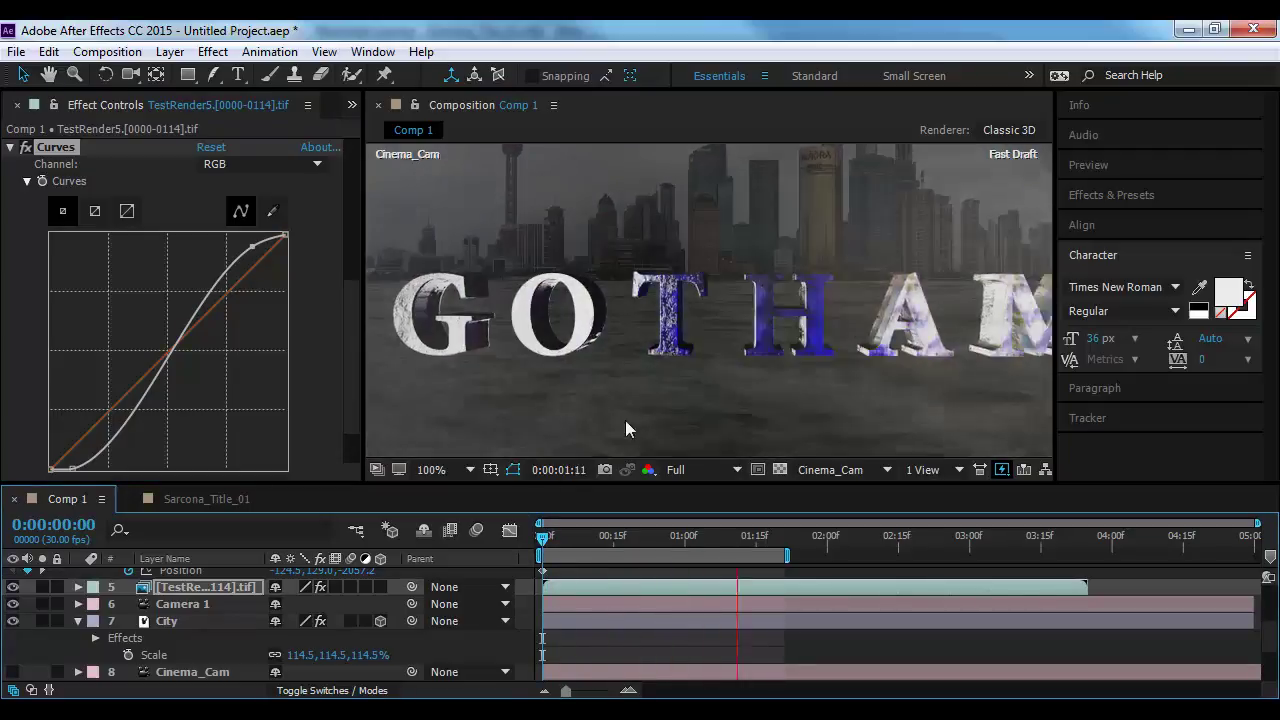
key("space")
left_click(10, 147)
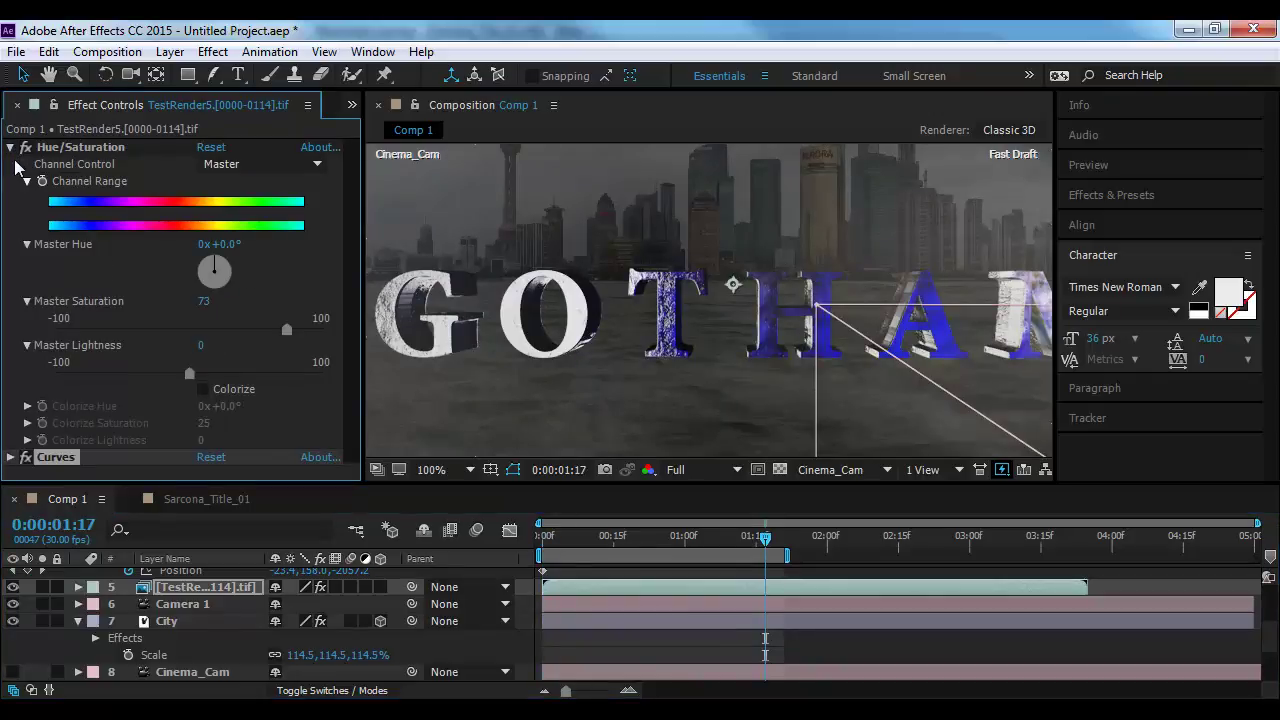
left_click(10, 147)
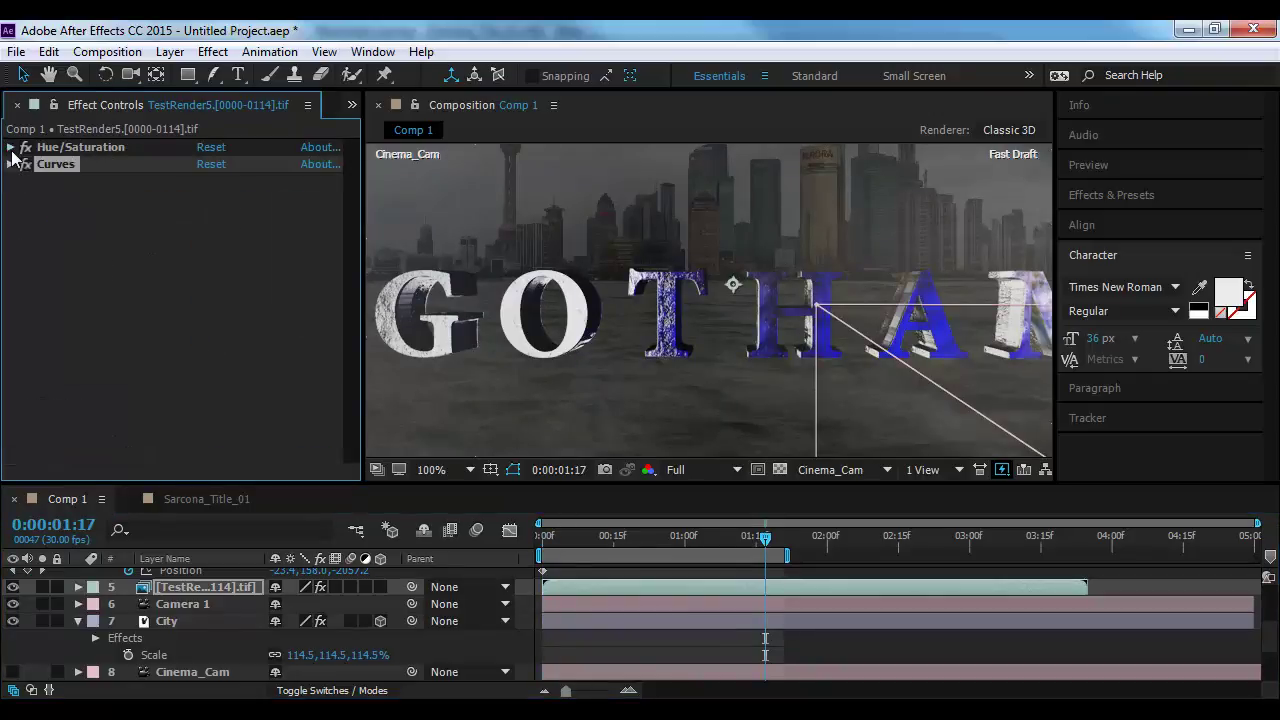
left_click(351, 105)
left_click(376, 128)
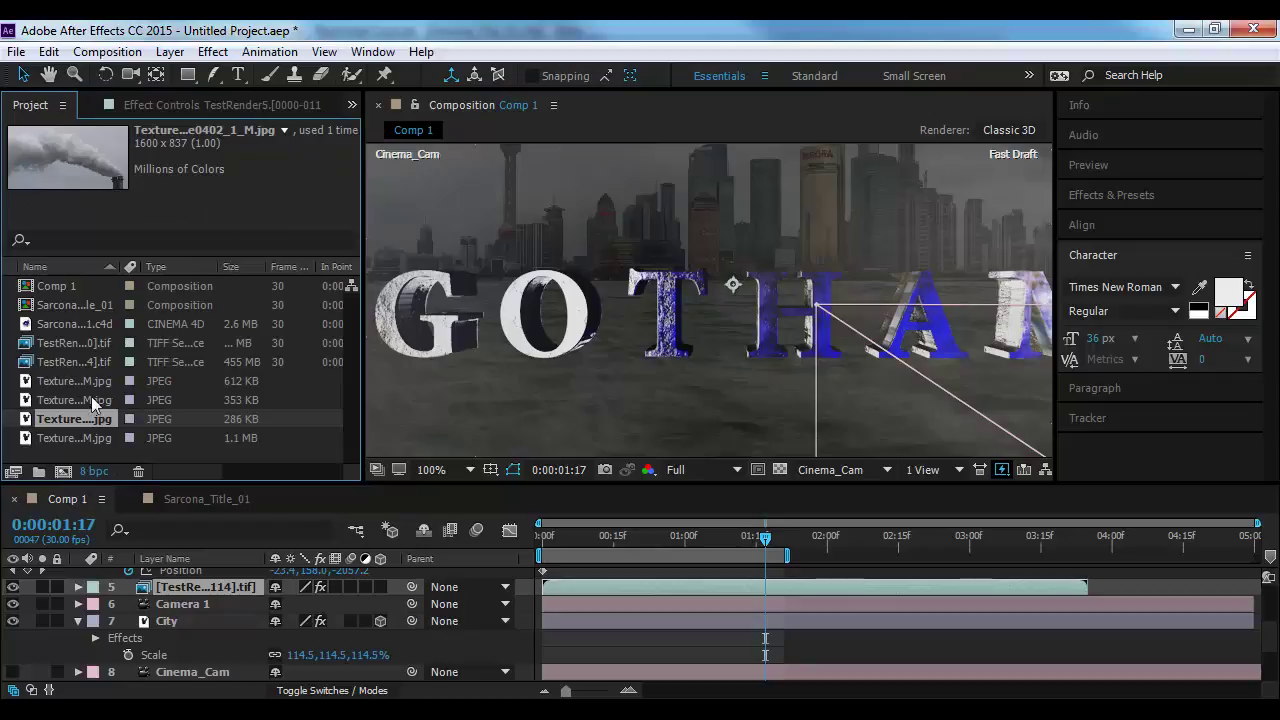
Play the raw TestRender 0000–0150 sequence in its own tab, then replay Comp 1 from 0:00
double_click(79, 346)
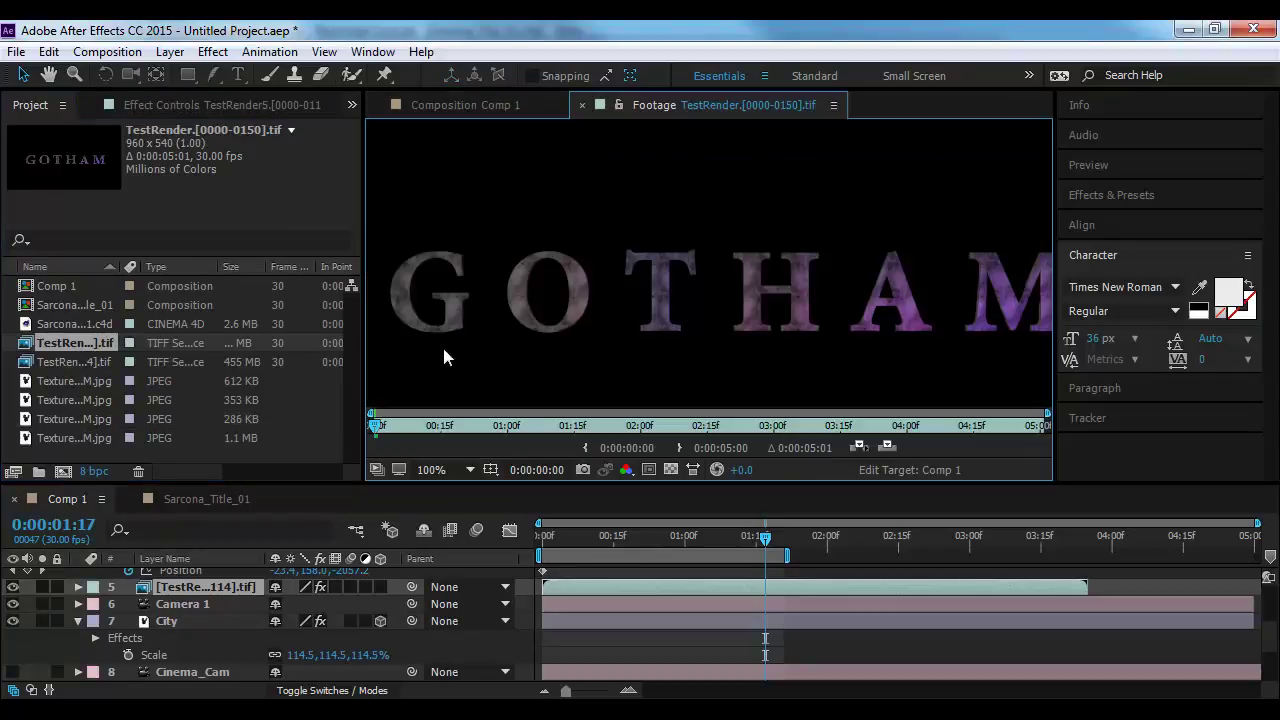
key("space")
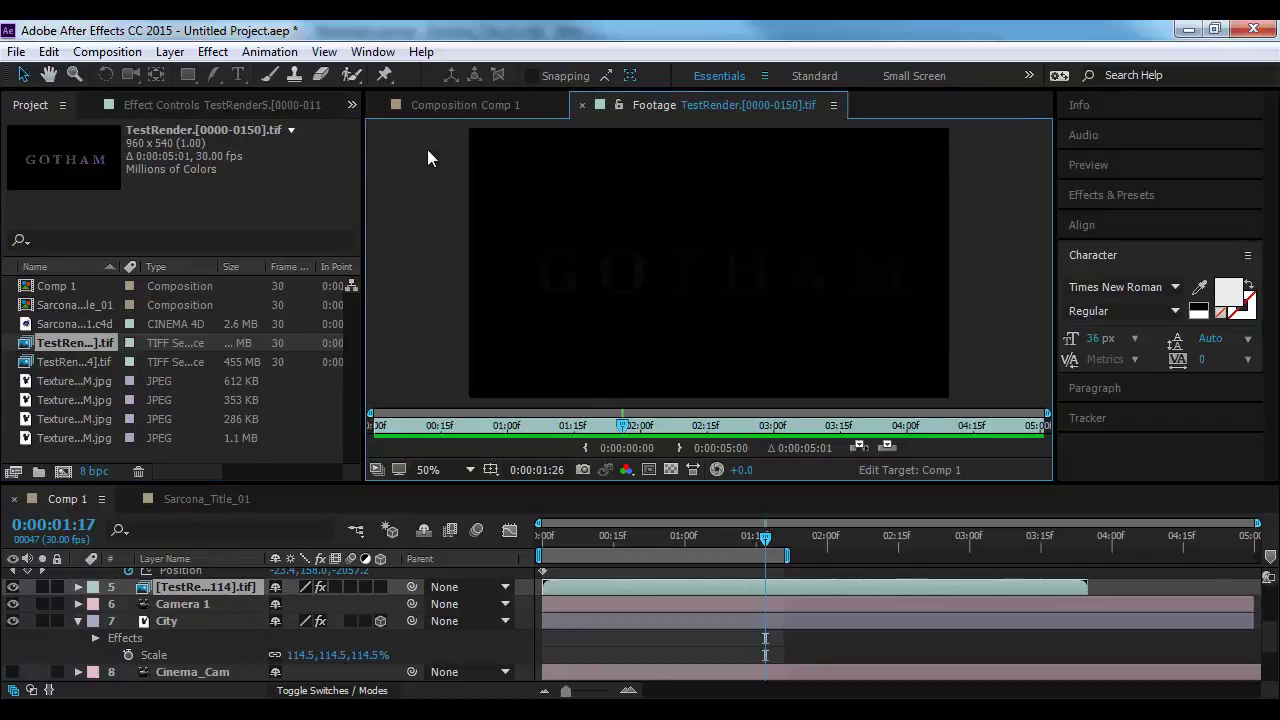
left_click(434, 103)
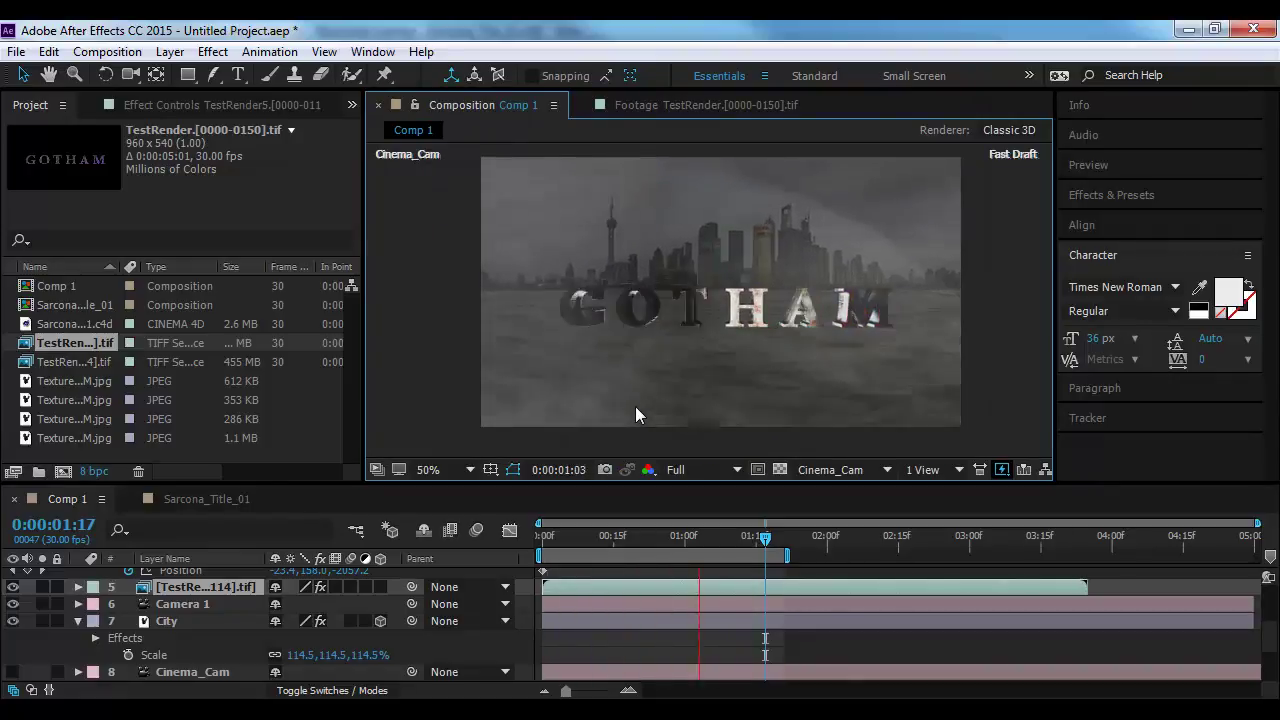
key("space")
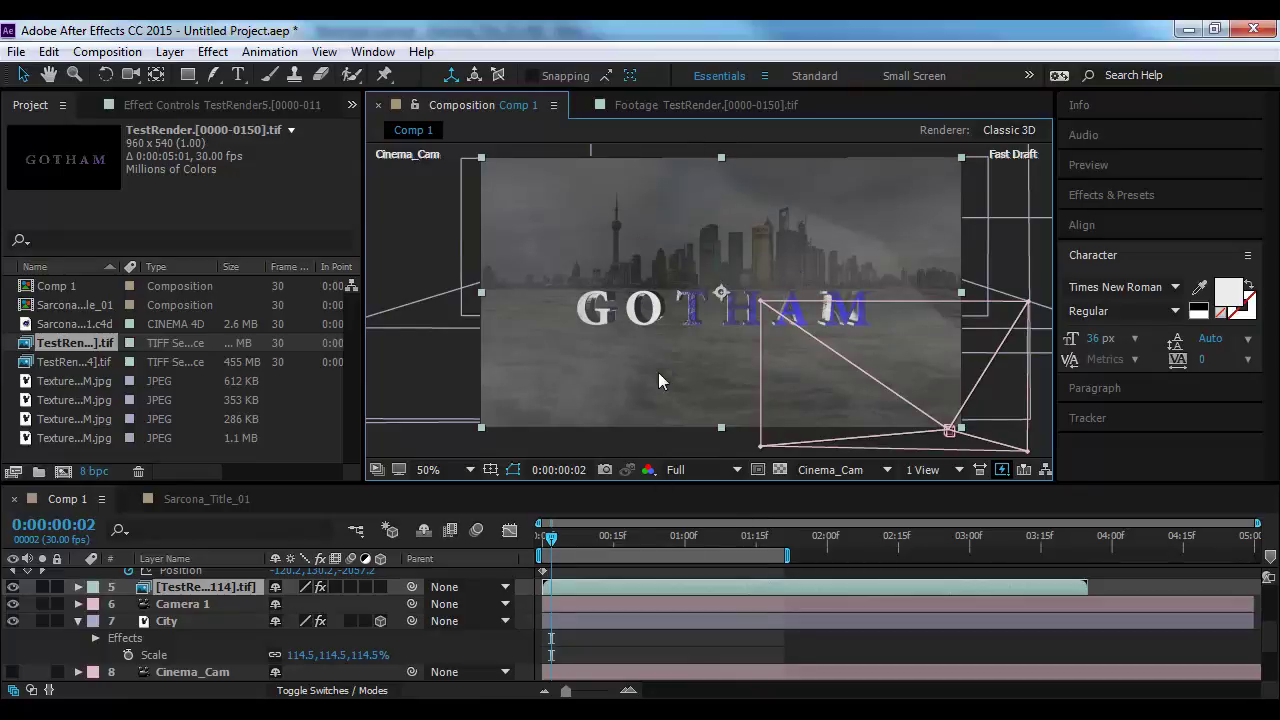
key("space")
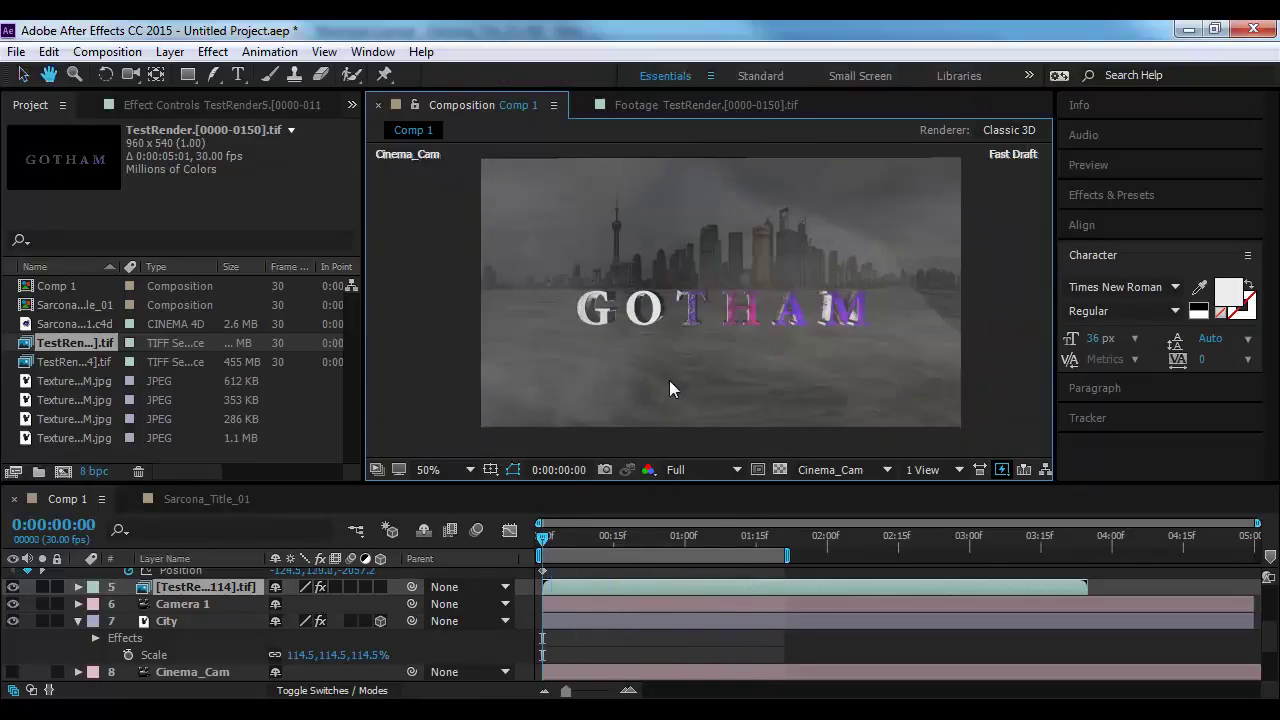
key("space")
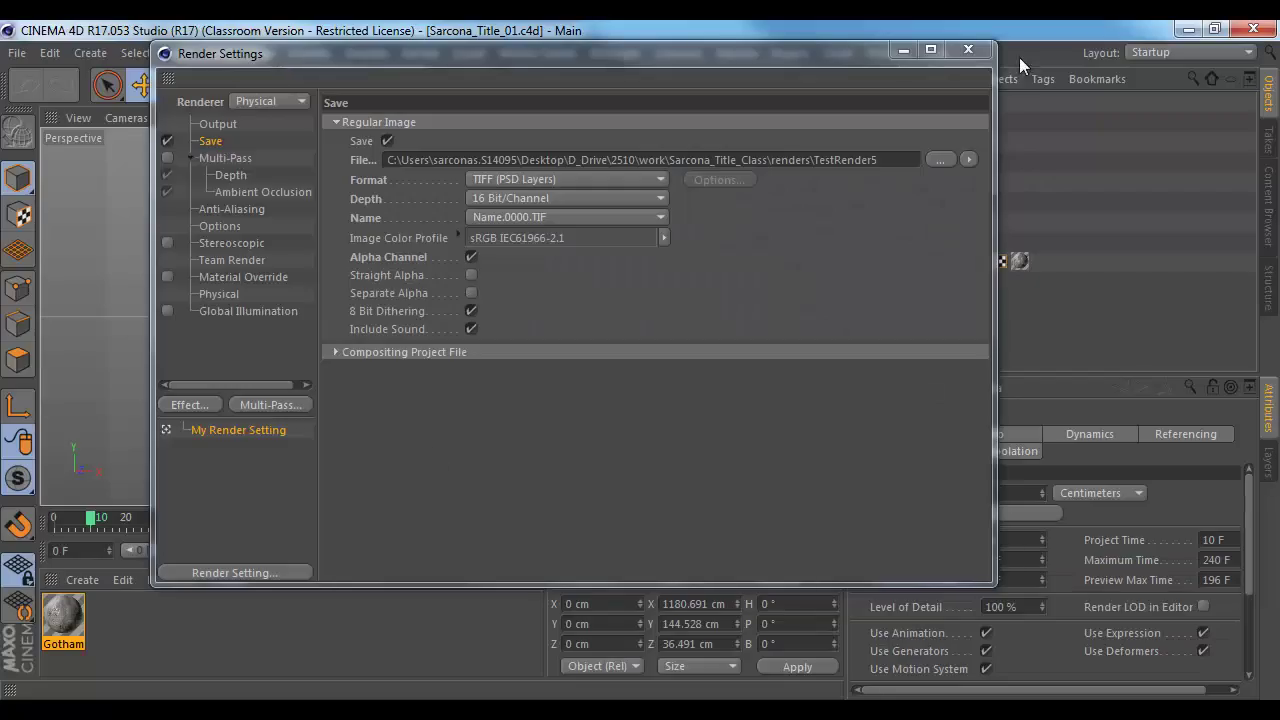
Close Cinema 4D's Render Settings window and switch to After Effects with Alt+Tab
left_click(968, 49)
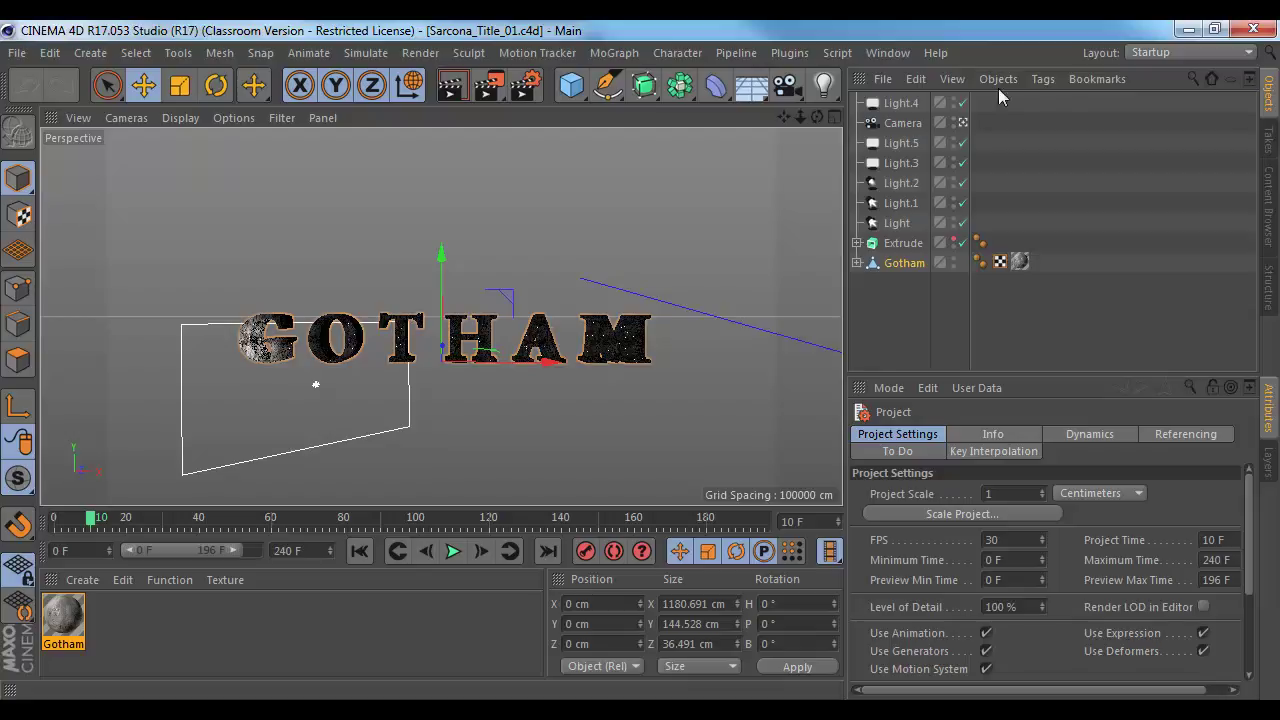
key("alt+Tab")
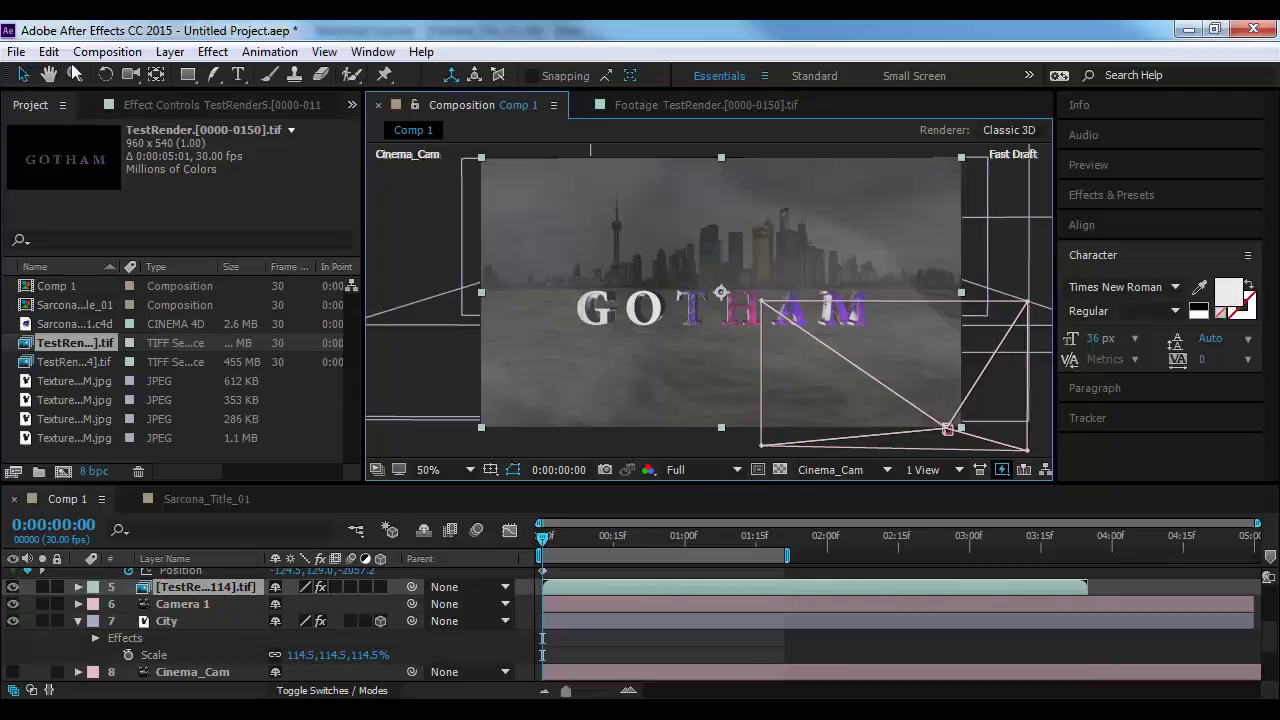
Add Comp 1 to the Render Queue
left_click(16, 51)
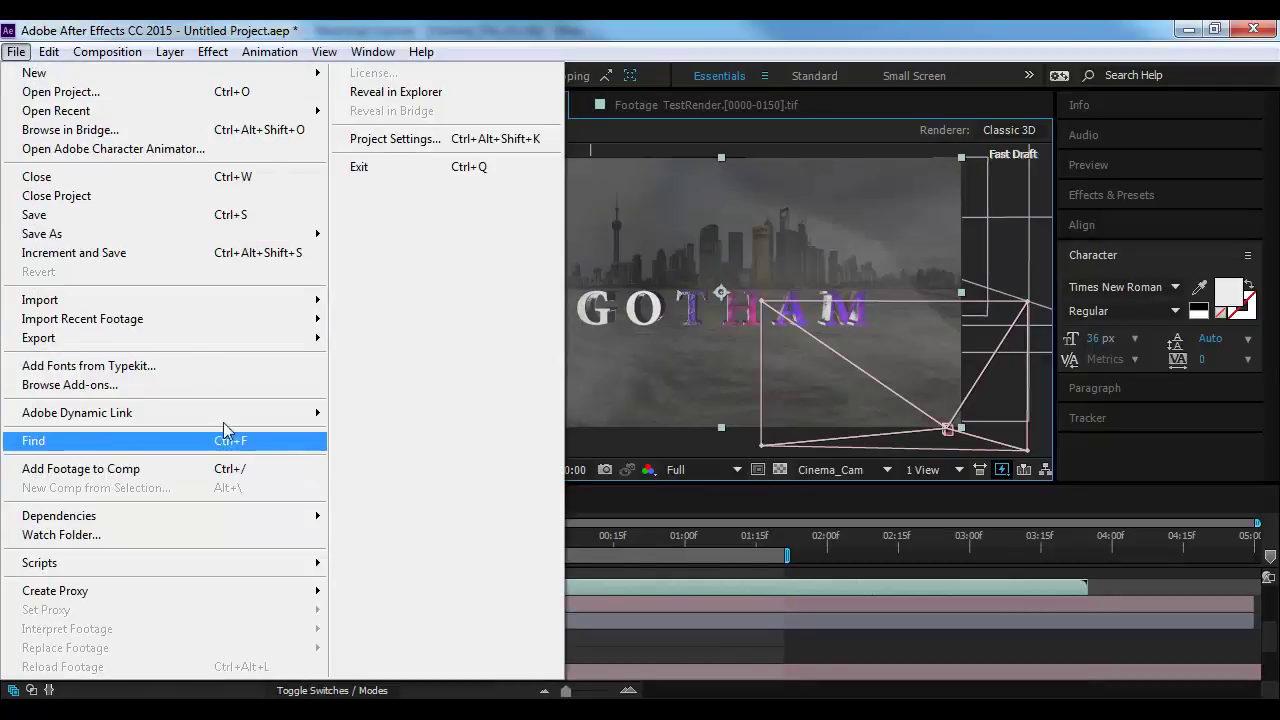
mouse_move(230, 338)
left_click(405, 360)
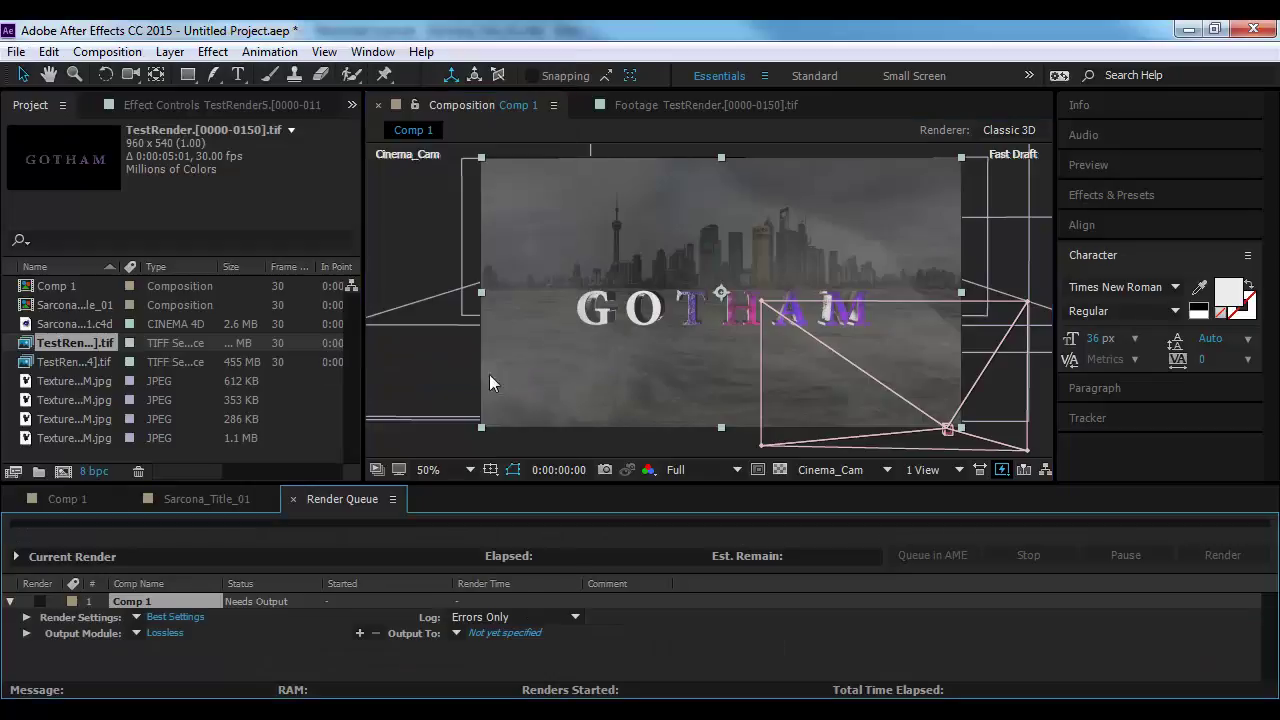
Change the output module from Lossless to QuickTime with the H.264 video codec
left_click(165, 633)
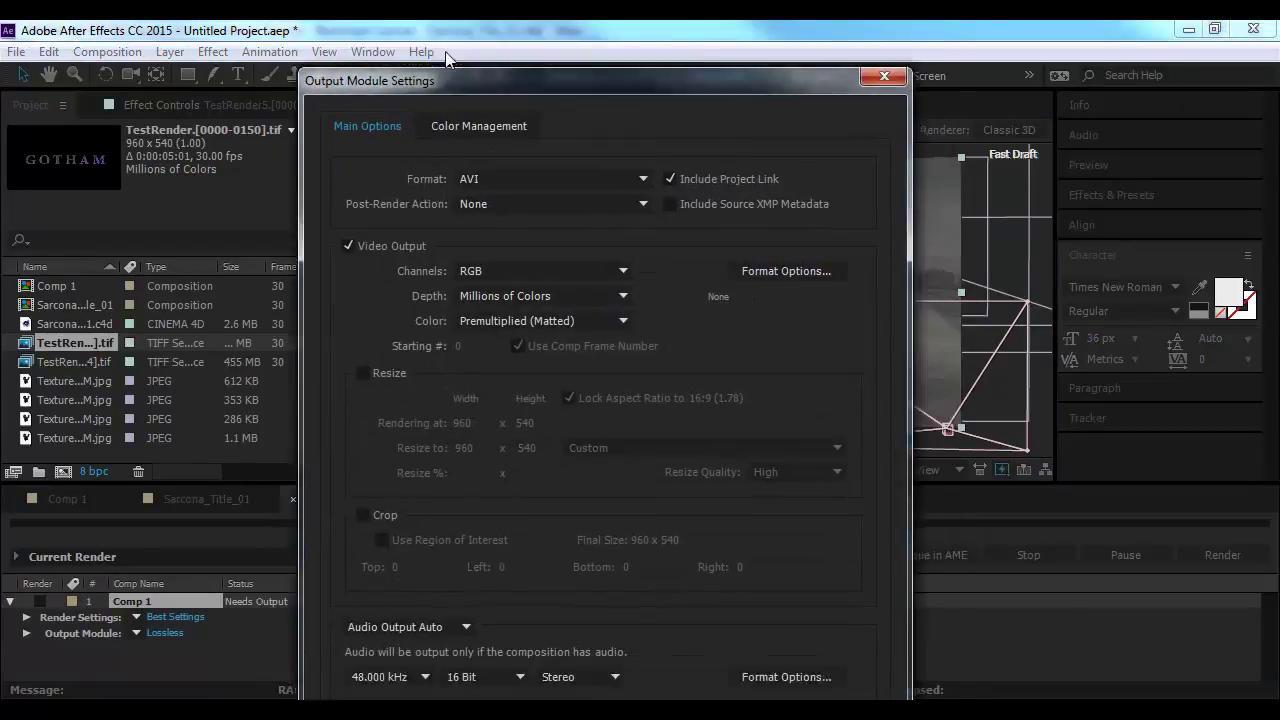
left_click(520, 137)
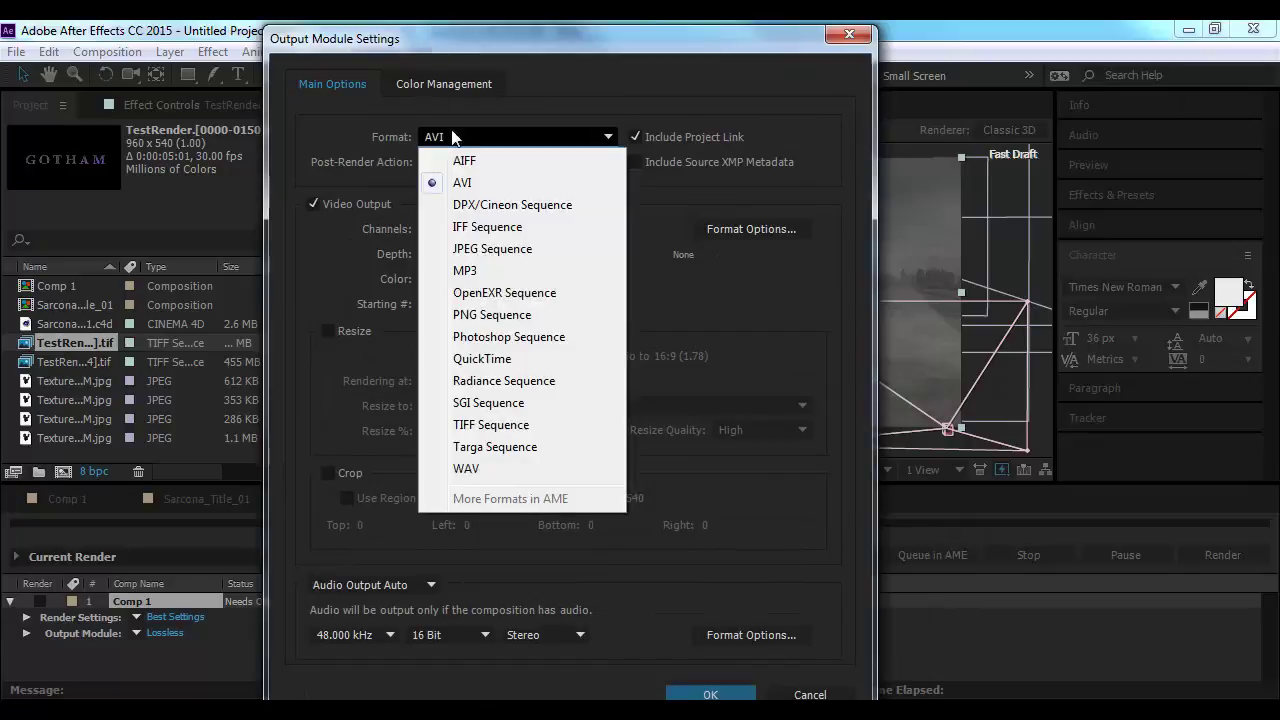
left_click(490, 359)
left_click(710, 229)
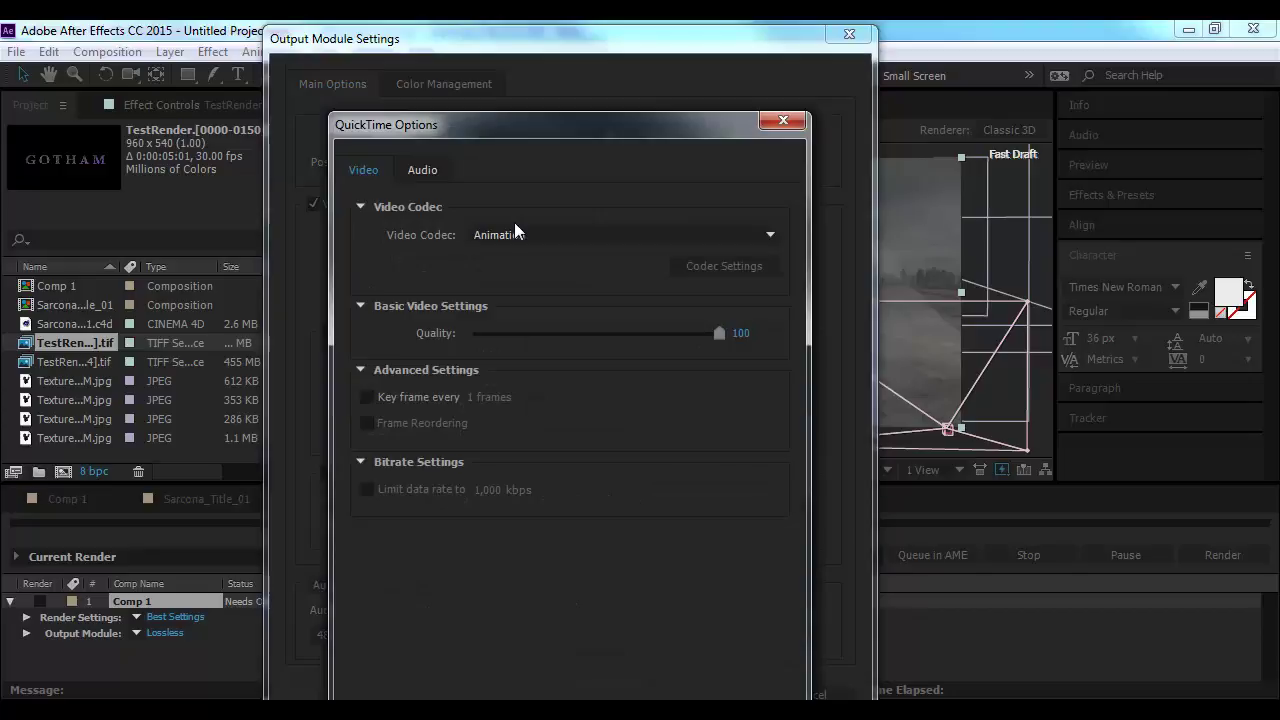
left_click(512, 230)
left_click(835, 468)
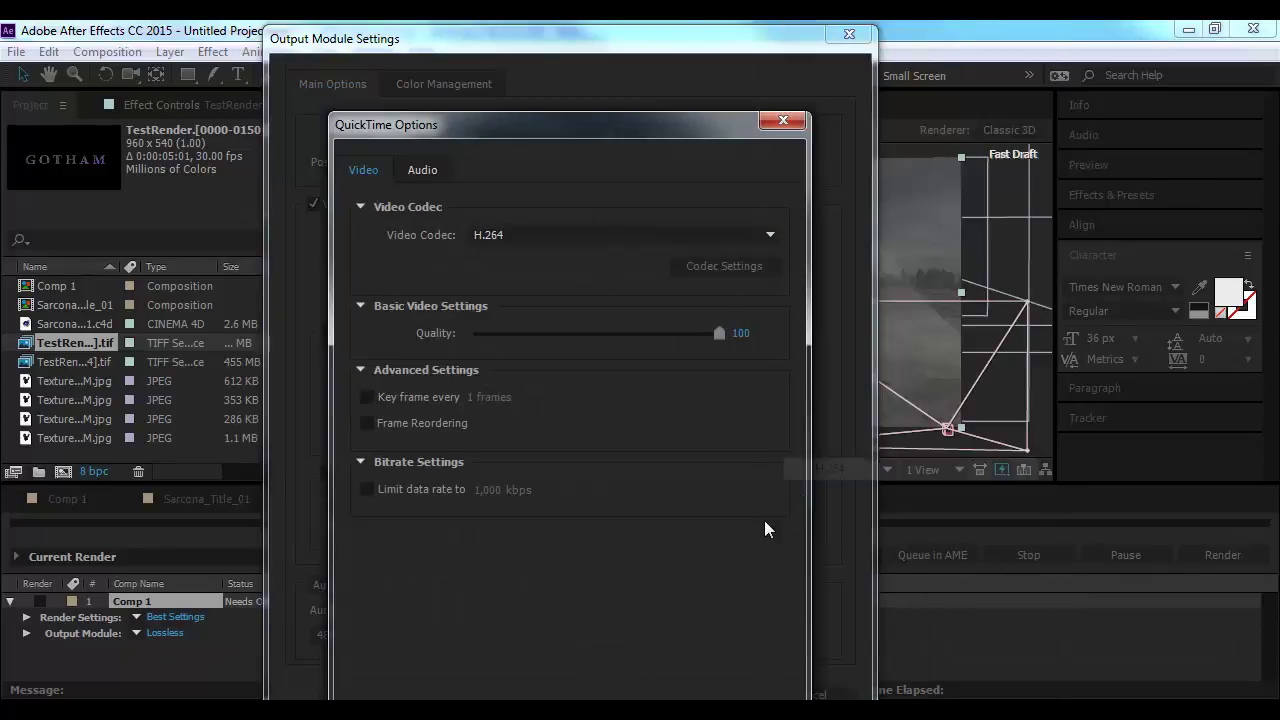
key("Return")
left_click(712, 688)
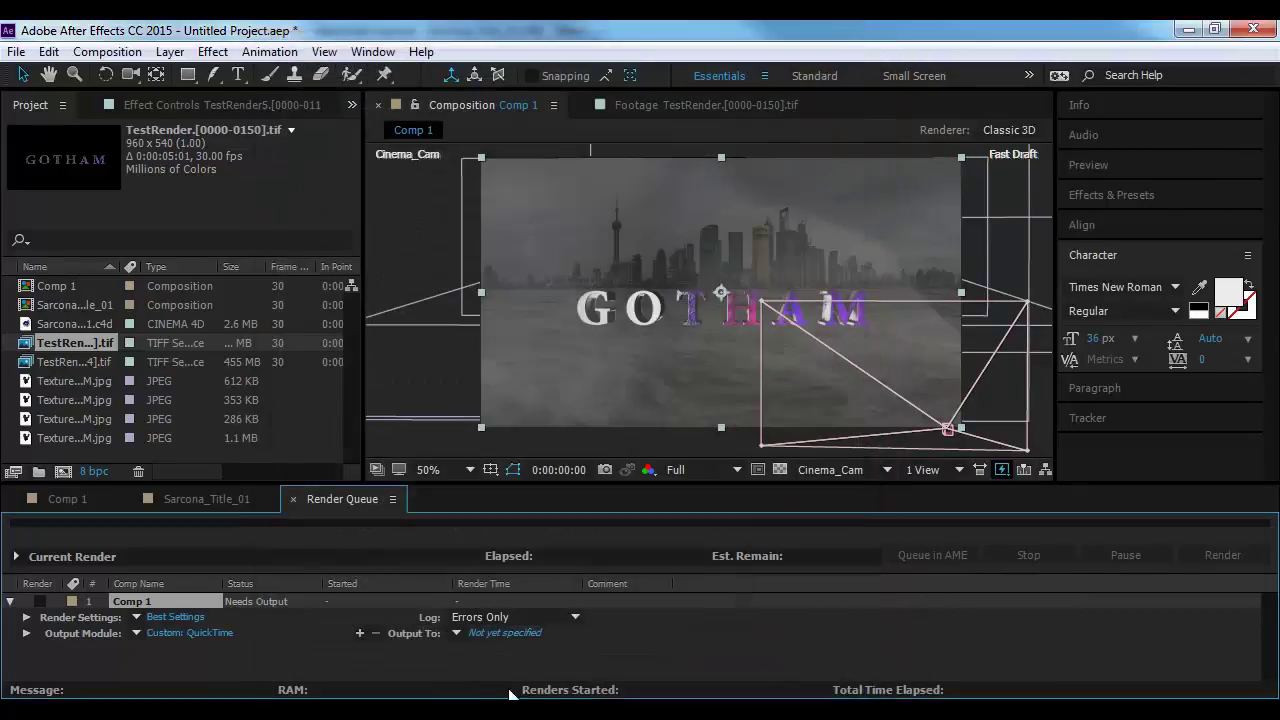
Set the render output location to the Sarcona_Title_Class folder within the 2510 course folder
left_click(487, 634)
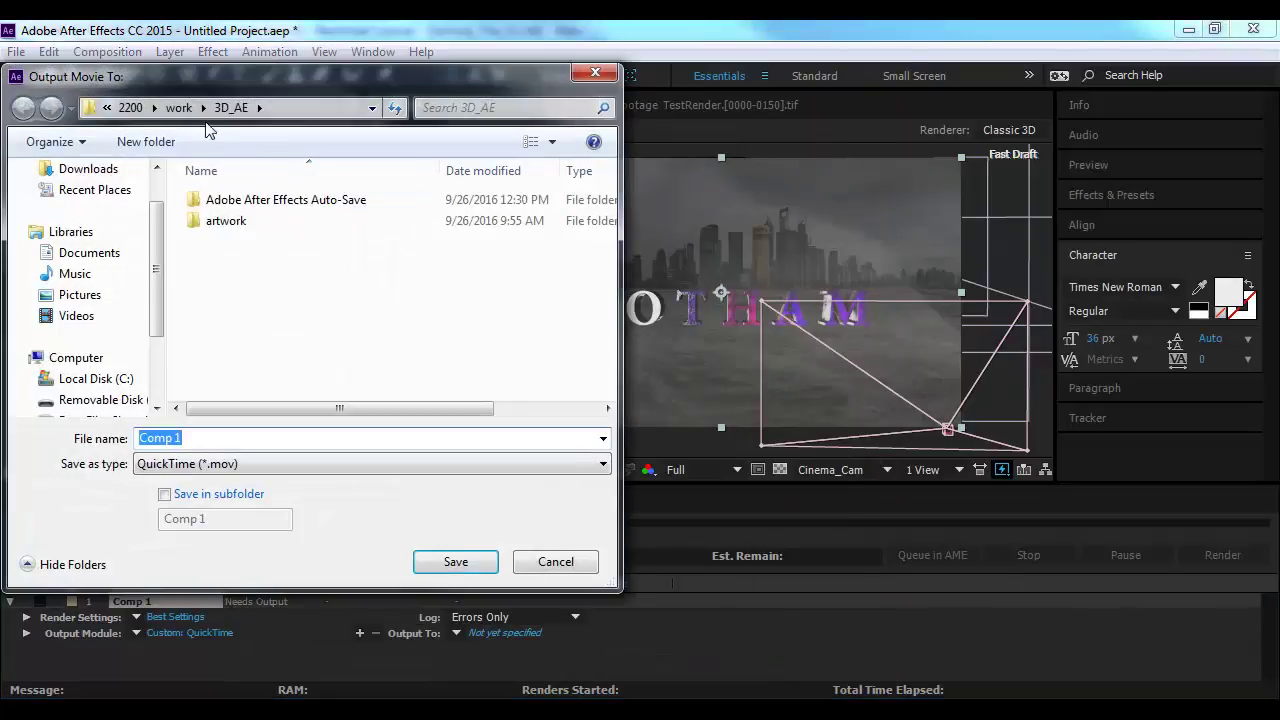
left_click(180, 108)
left_click(165, 108)
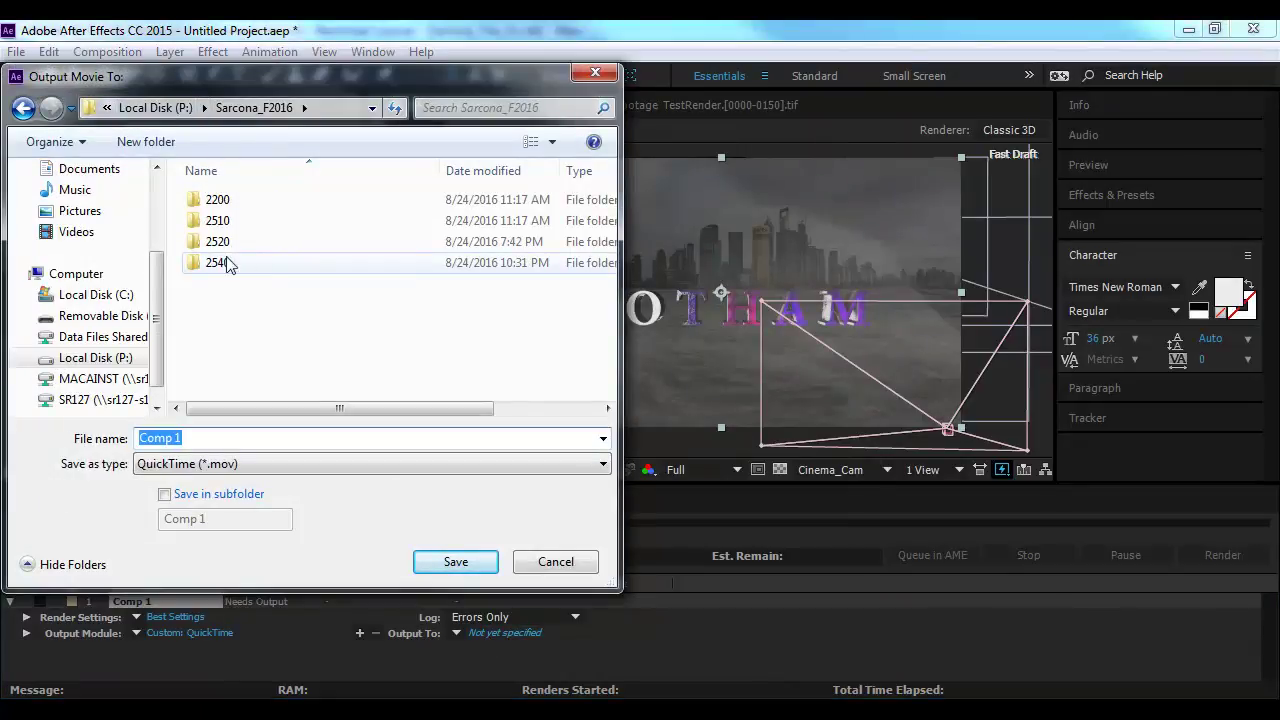
left_click(220, 228)
double_click(220, 224)
double_click(222, 224)
left_click(230, 221)
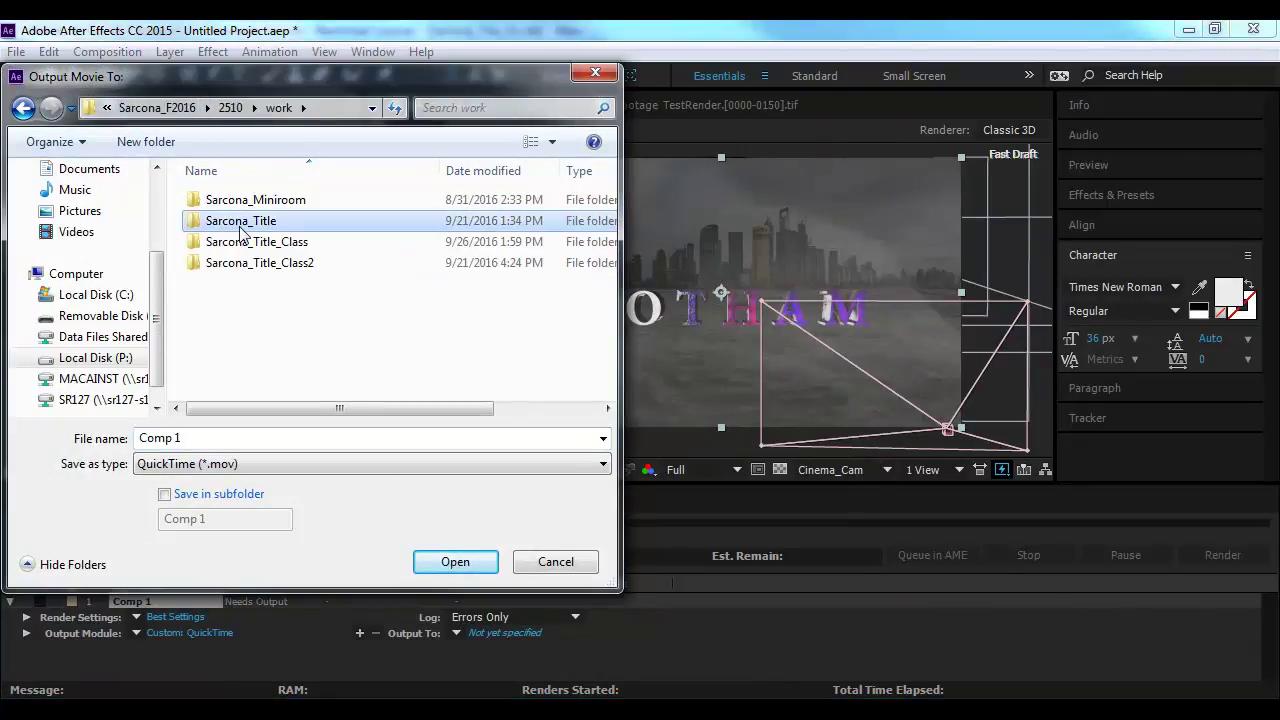
left_click(245, 243)
double_click(241, 241)
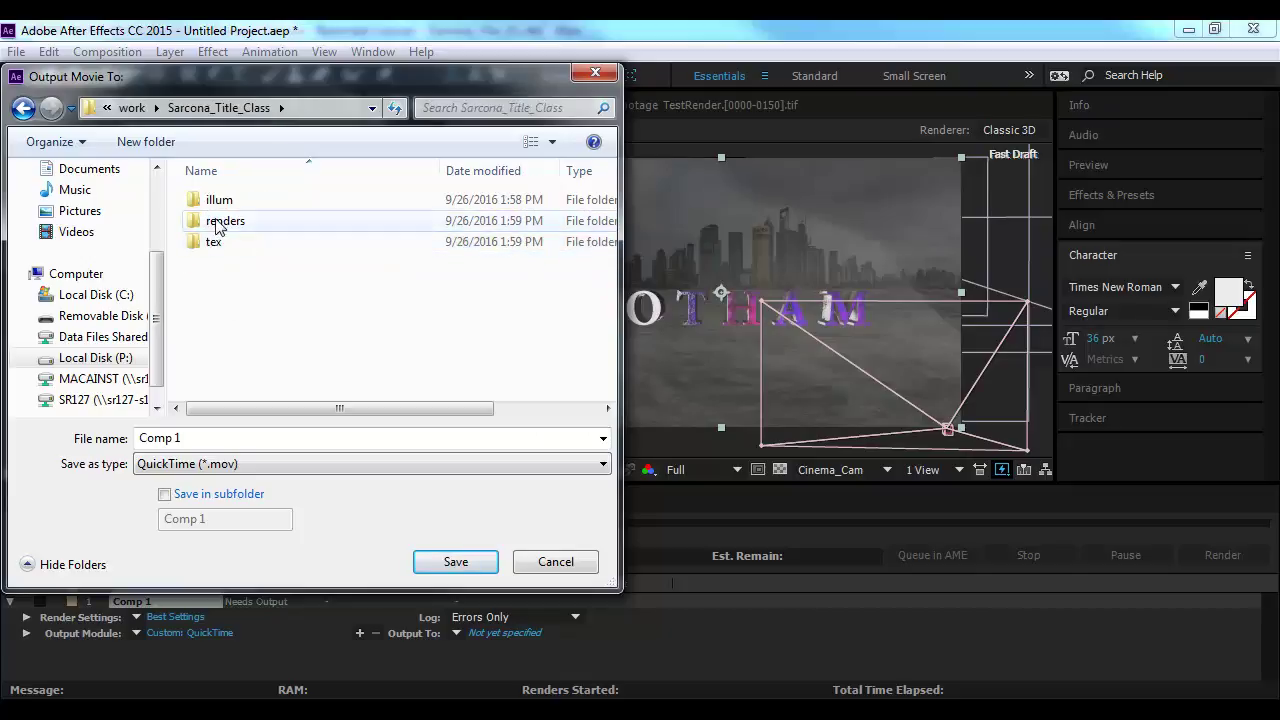
Name the output Sarcona_TitleSequence.mov and start rendering Comp 1
left_click(219, 438)
type("Sar")
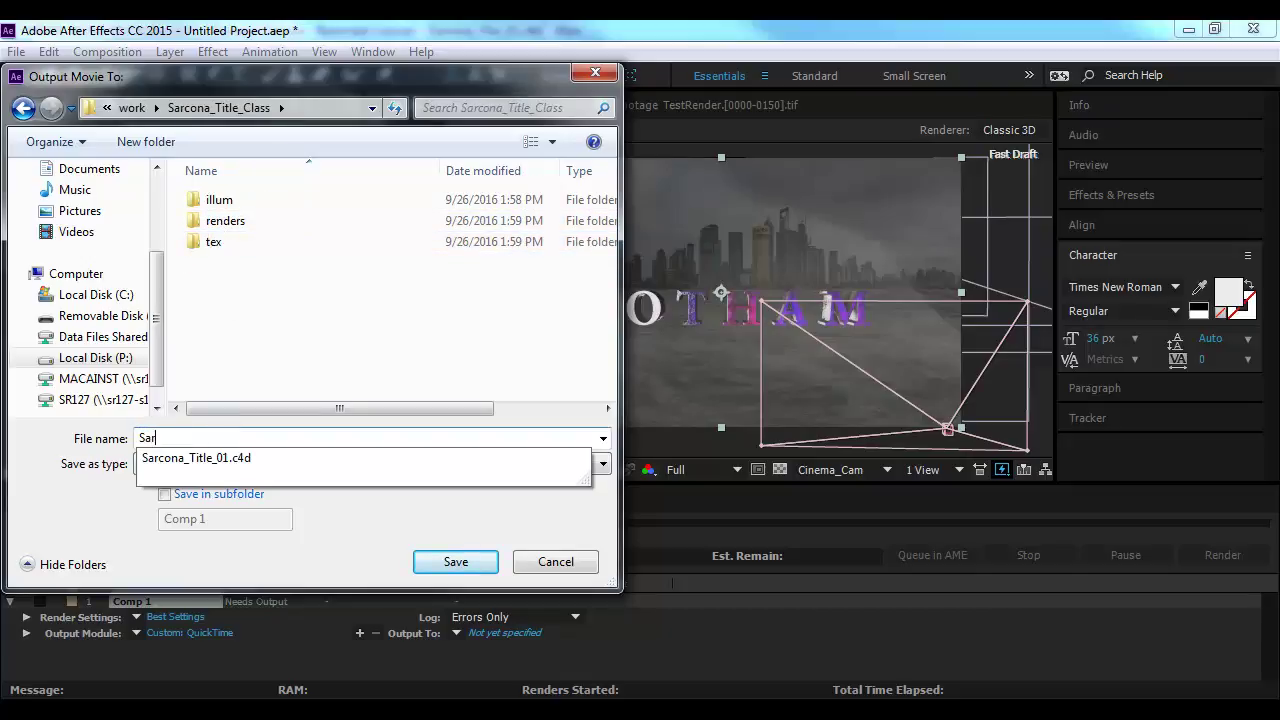
type("cona_TitleSequence")
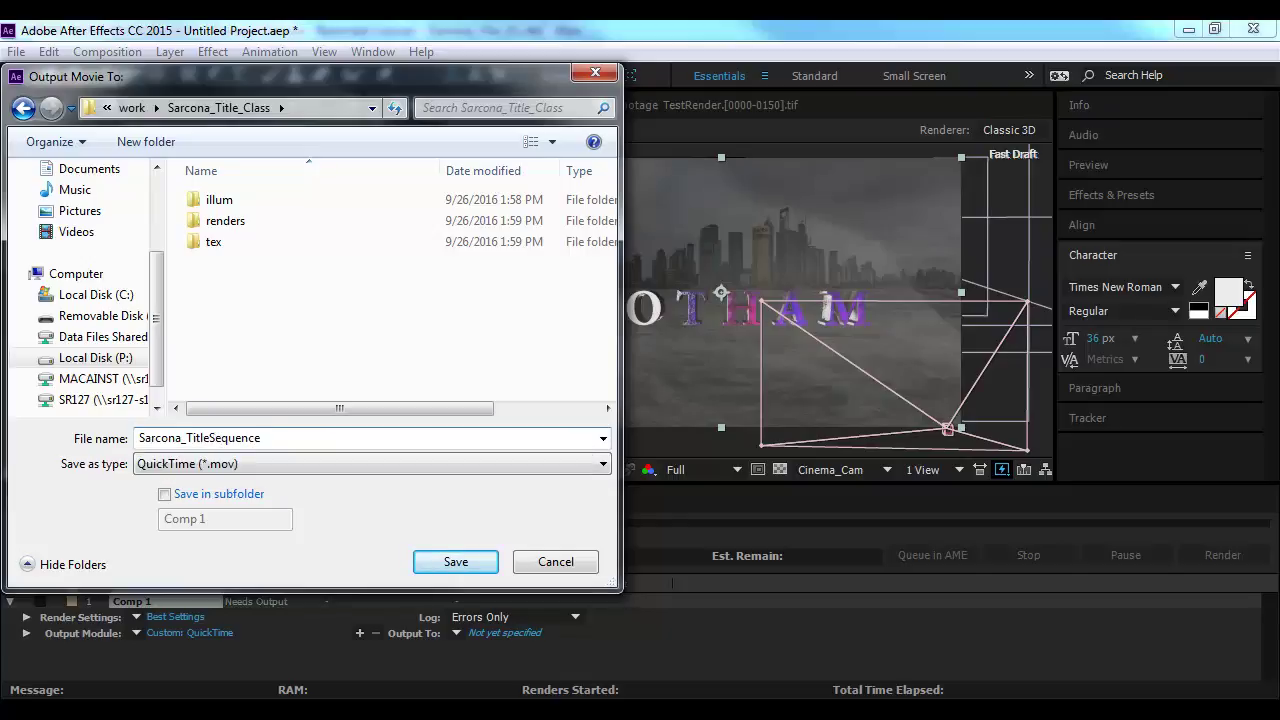
key("Return")
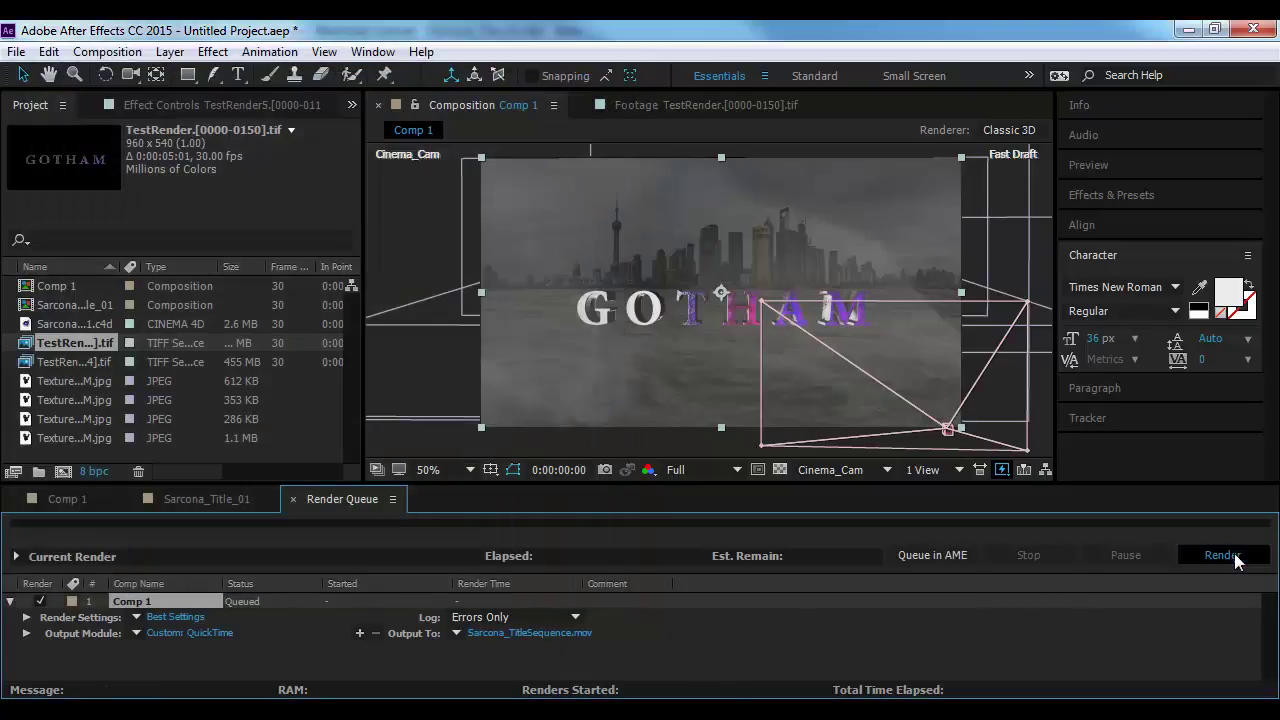
left_click(1222, 555)
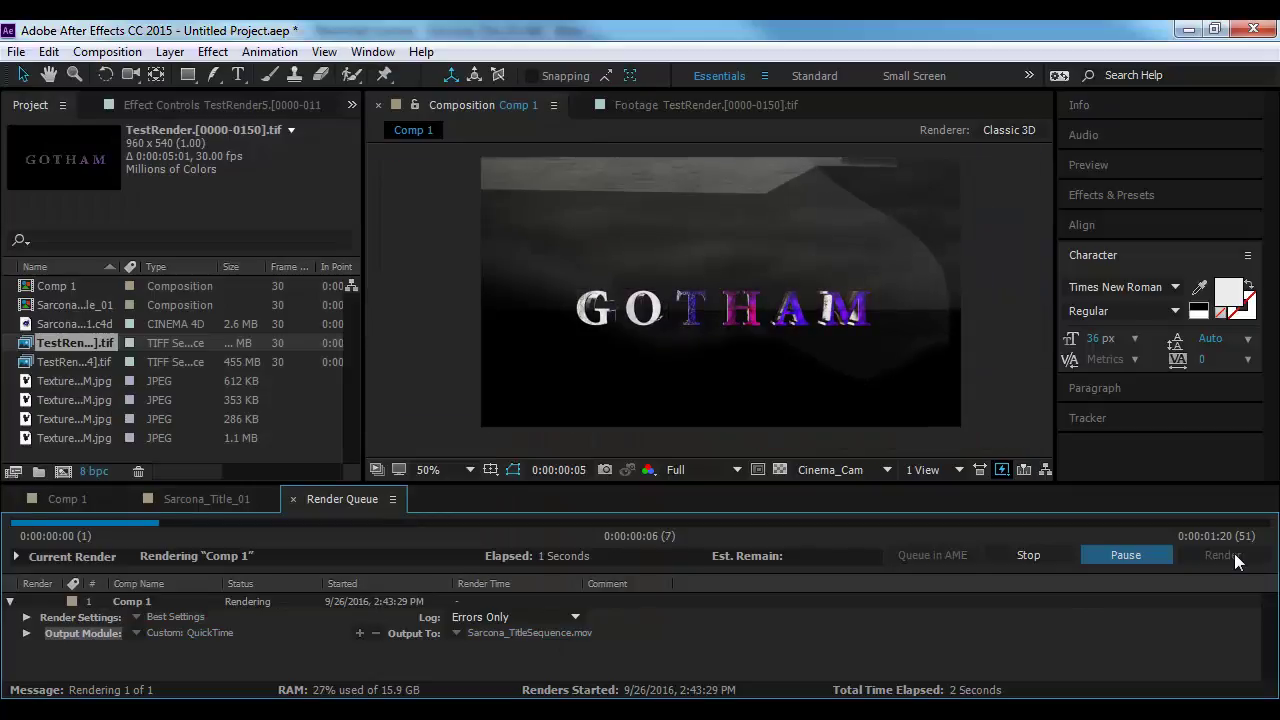
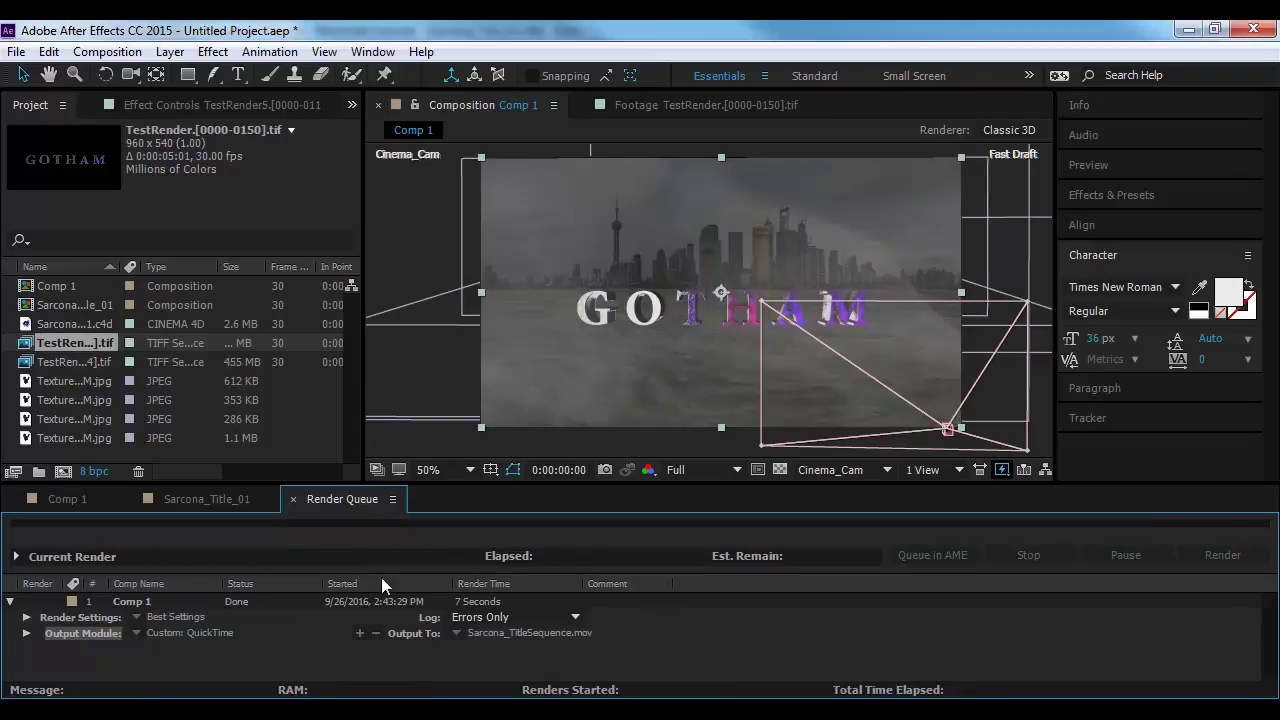
In Comp 1 at frame 5, select the Camera 1 layer and look through it
left_click(197, 497)
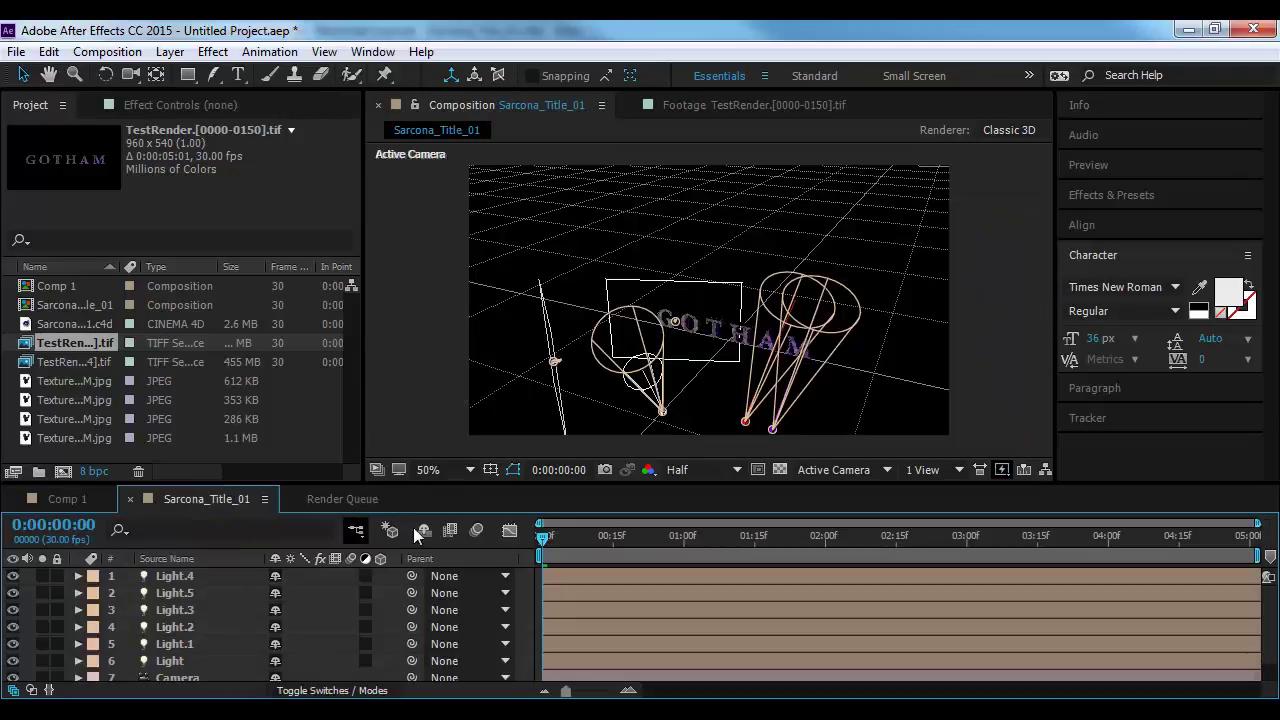
left_click(66, 498)
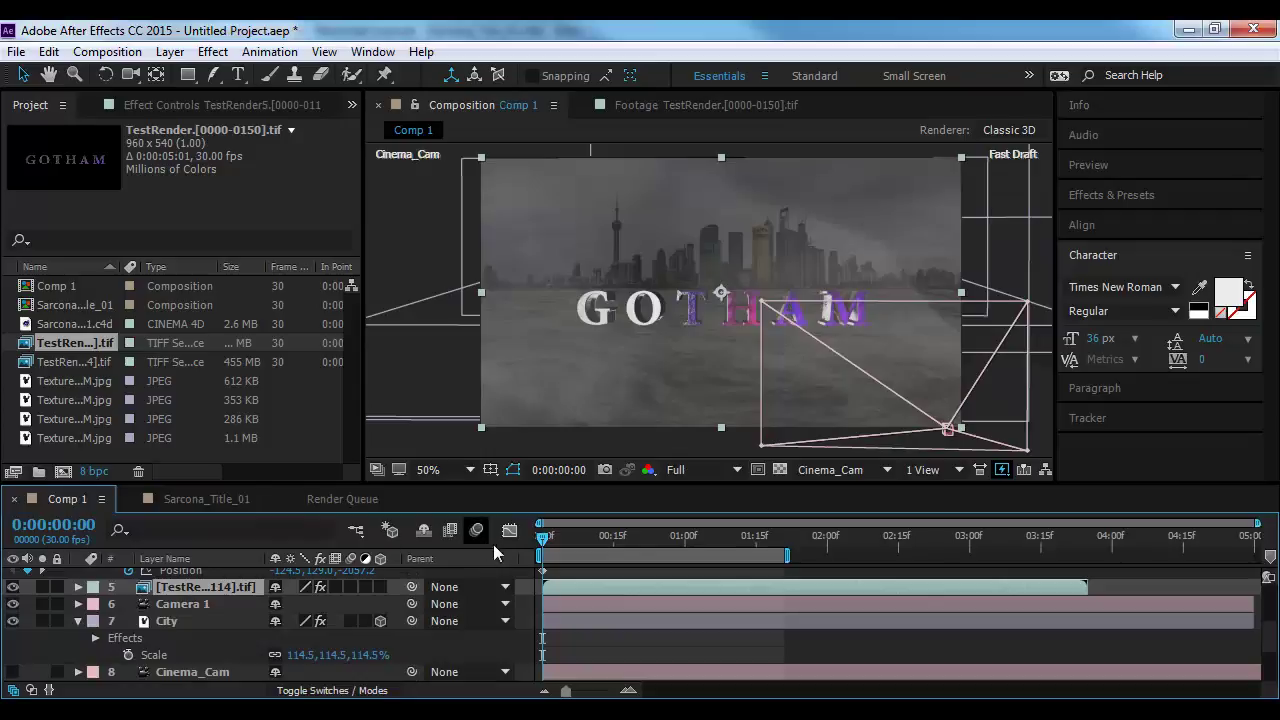
mouse_move(578, 536)
left_mouse_down()
mouse_move(600, 536)
mouse_move(566, 536)
left_mouse_up()
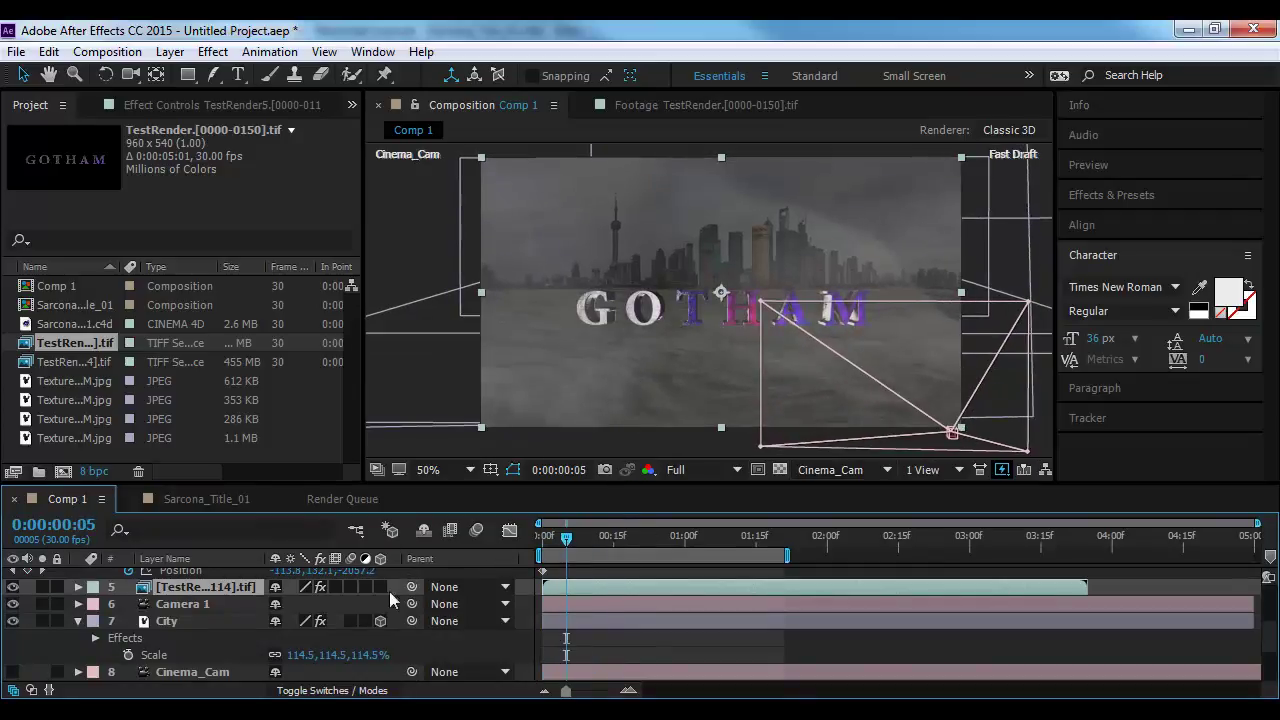
left_click(204, 606)
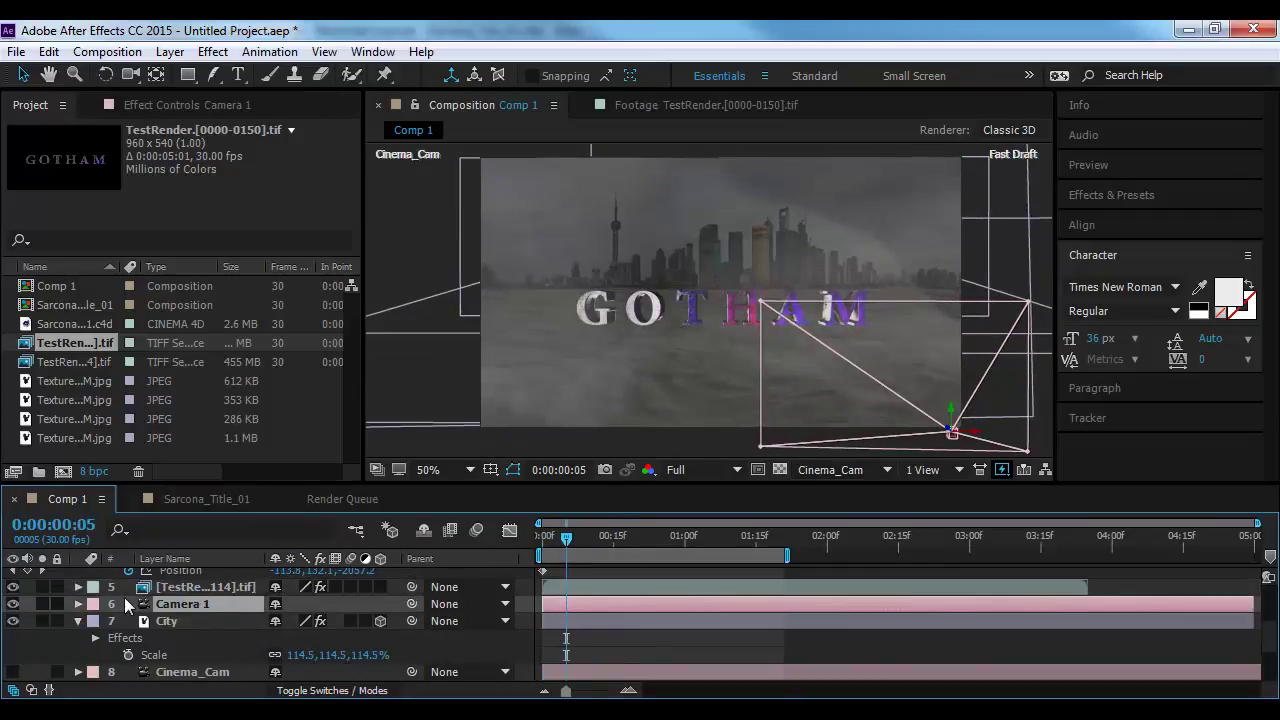
left_click(825, 467)
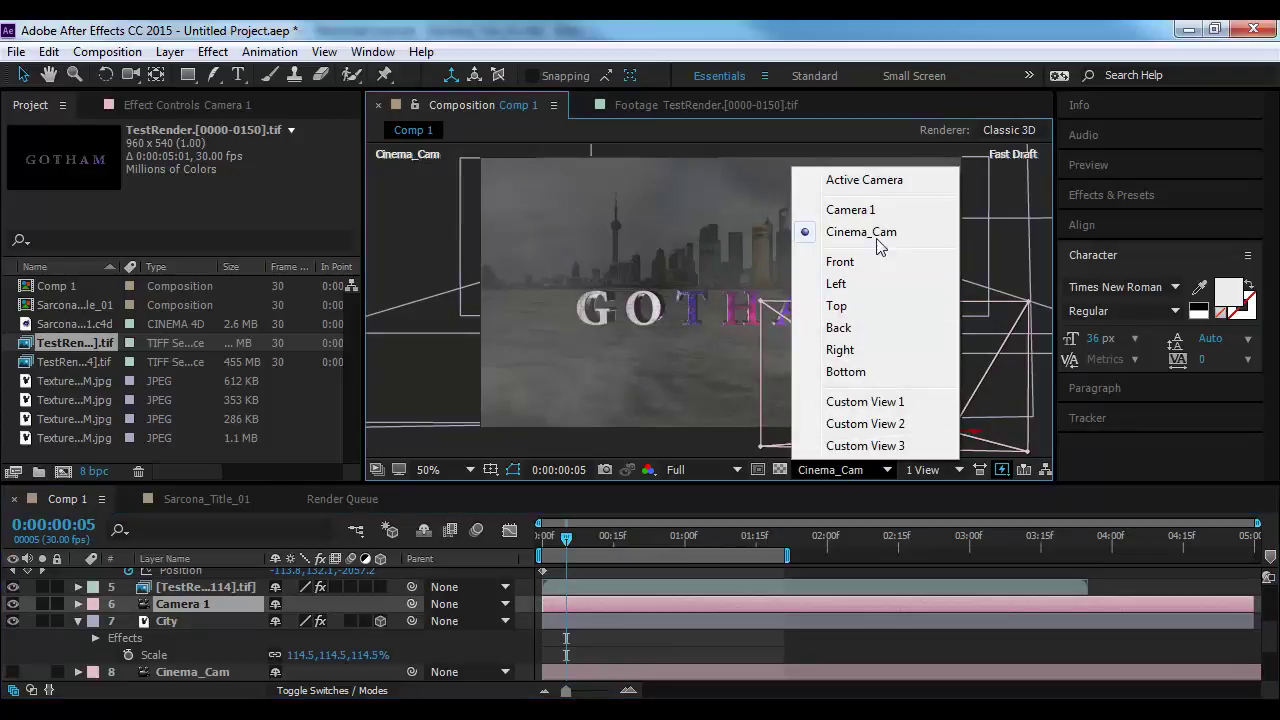
left_click(850, 210)
Delete the Camera 1 layer and switch the 3D view to Cinema_Cam
left_click(190, 608)
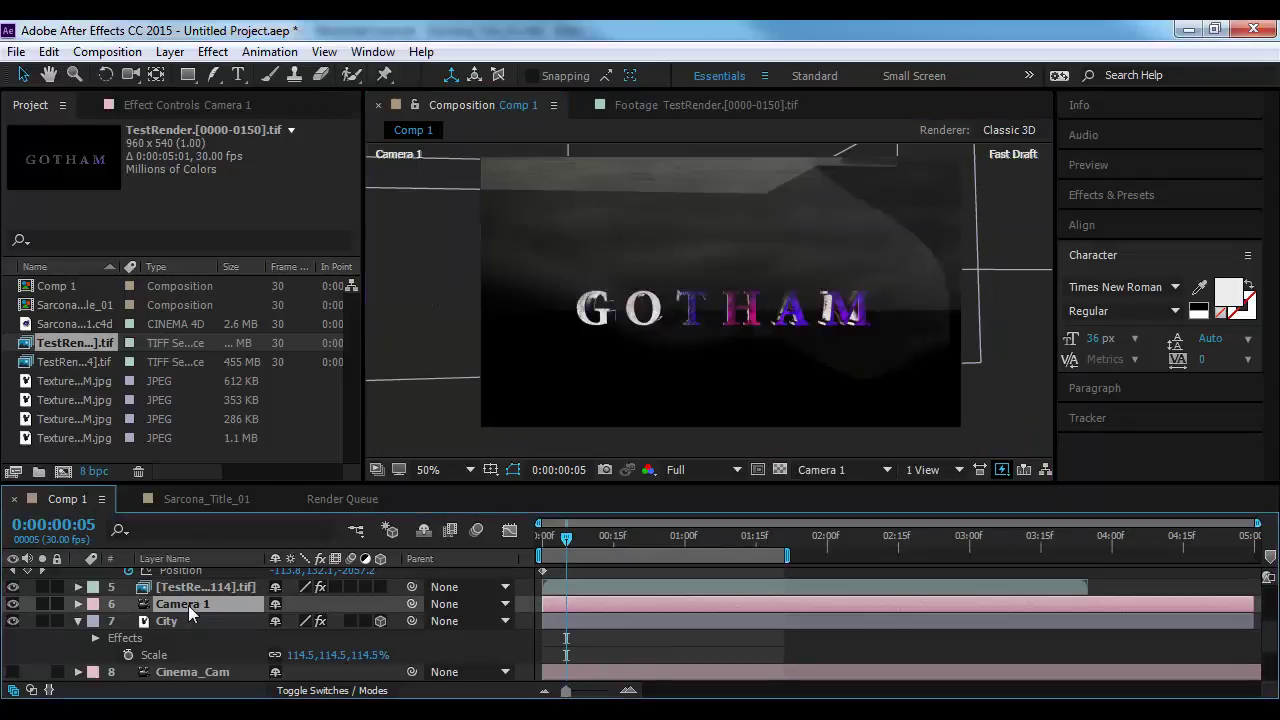
key("Delete")
left_click(832, 468)
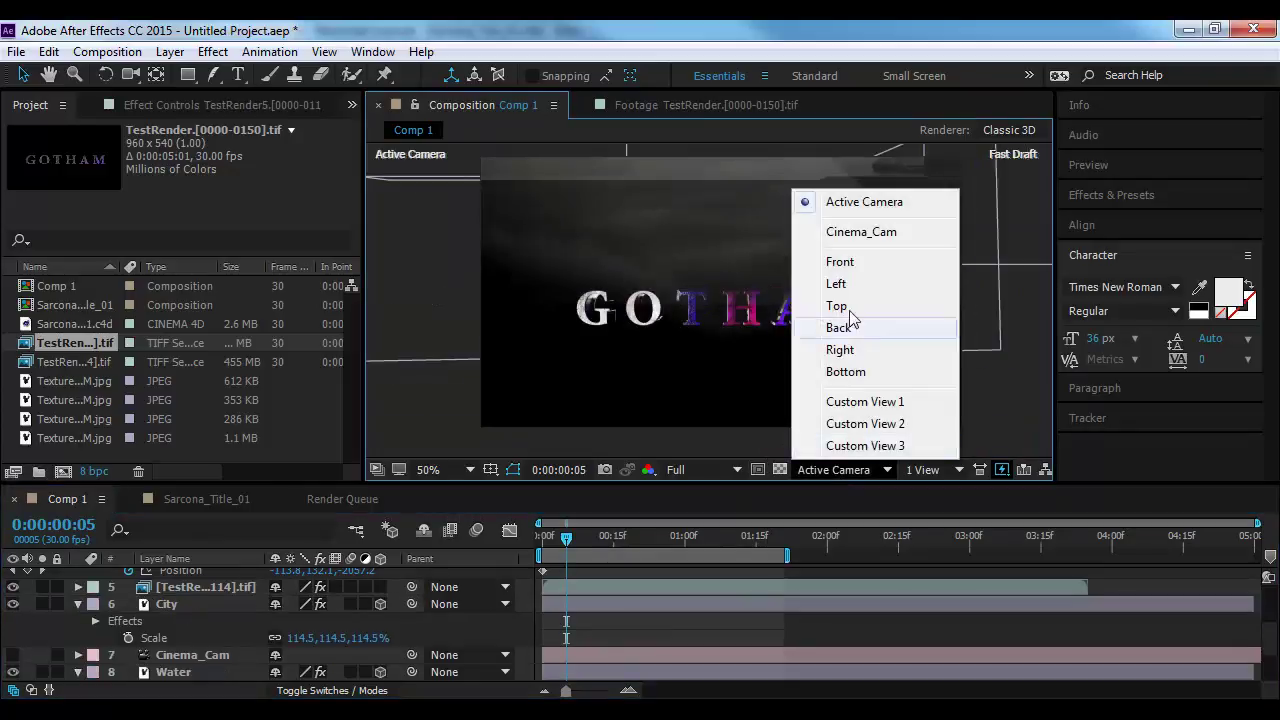
left_click(810, 235)
left_click(16, 51)
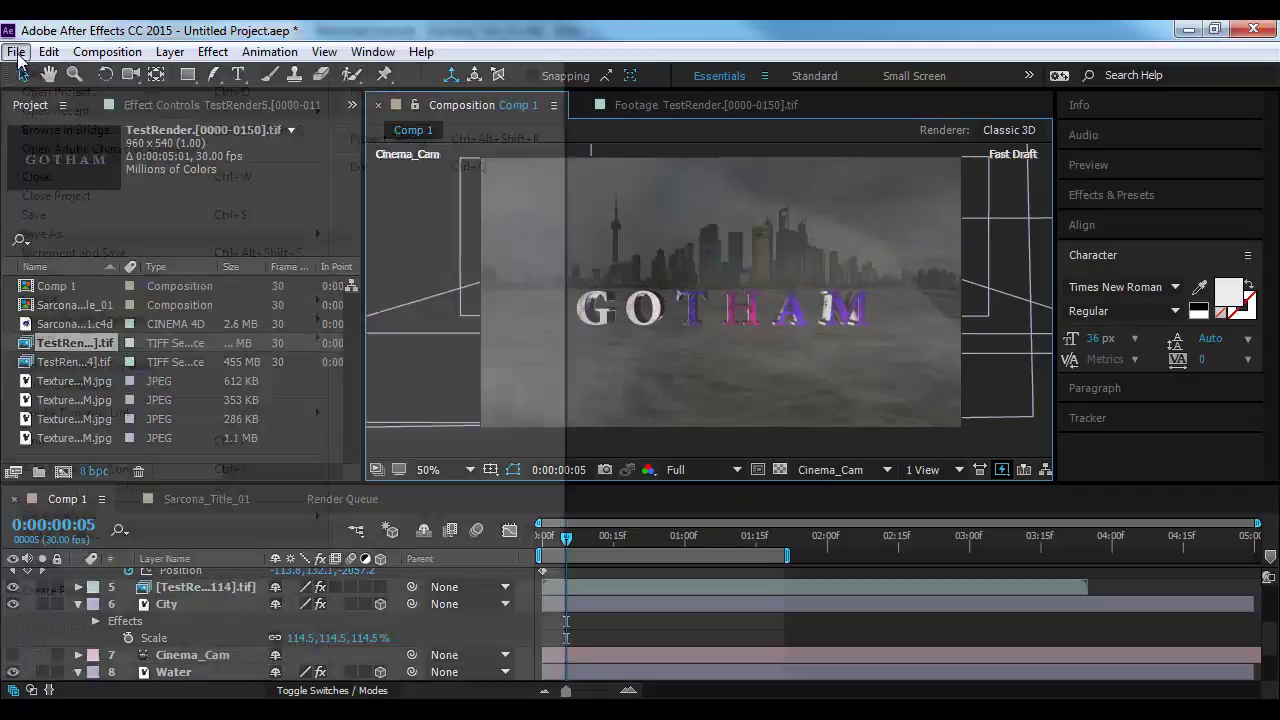
Add Comp 1 to the Render Queue and remove the finished render item
mouse_move(239, 347)
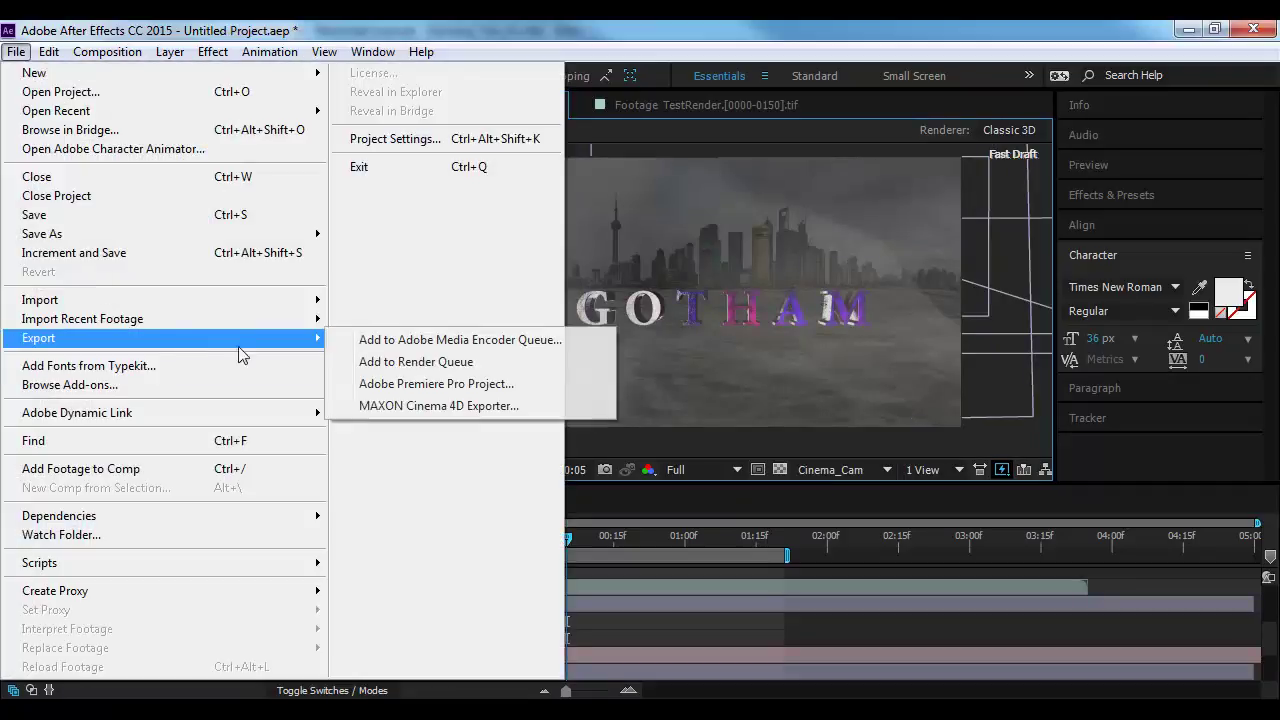
left_click(458, 362)
left_click(163, 620)
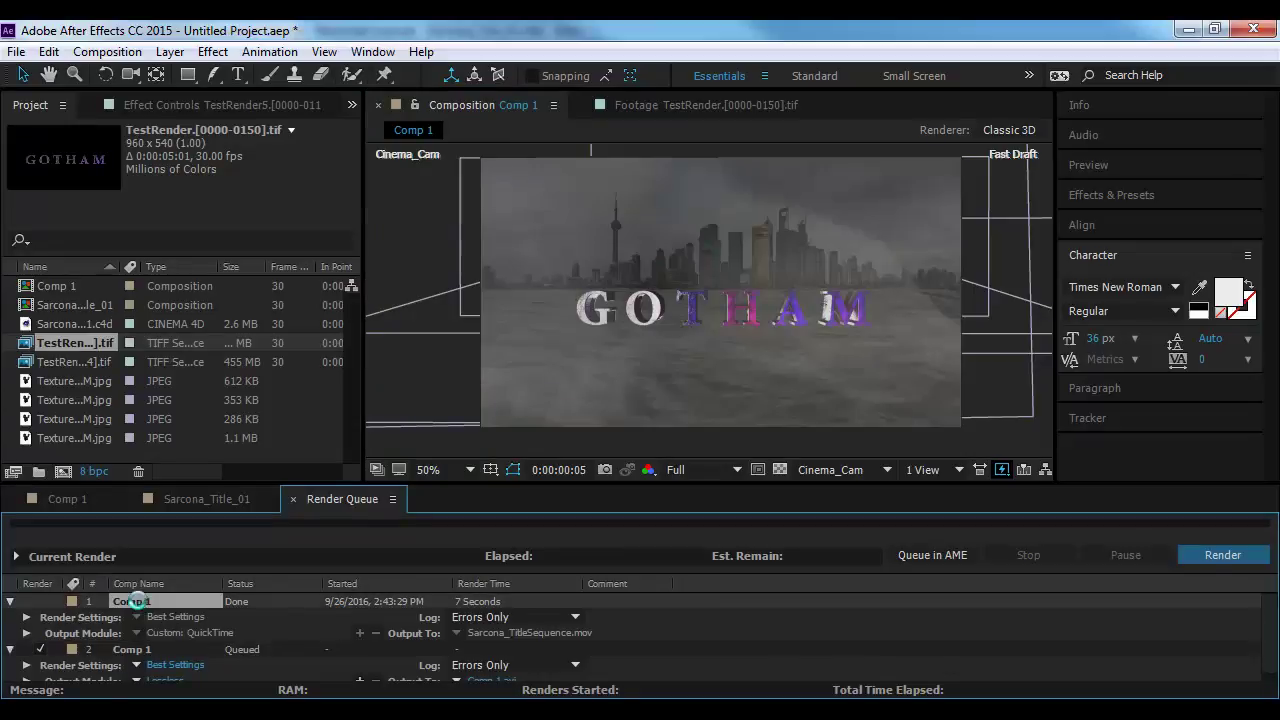
key("Delete")
Set the queued item's output module format to QuickTime and accept the render settings
left_click(165, 633)
left_click(442, 137)
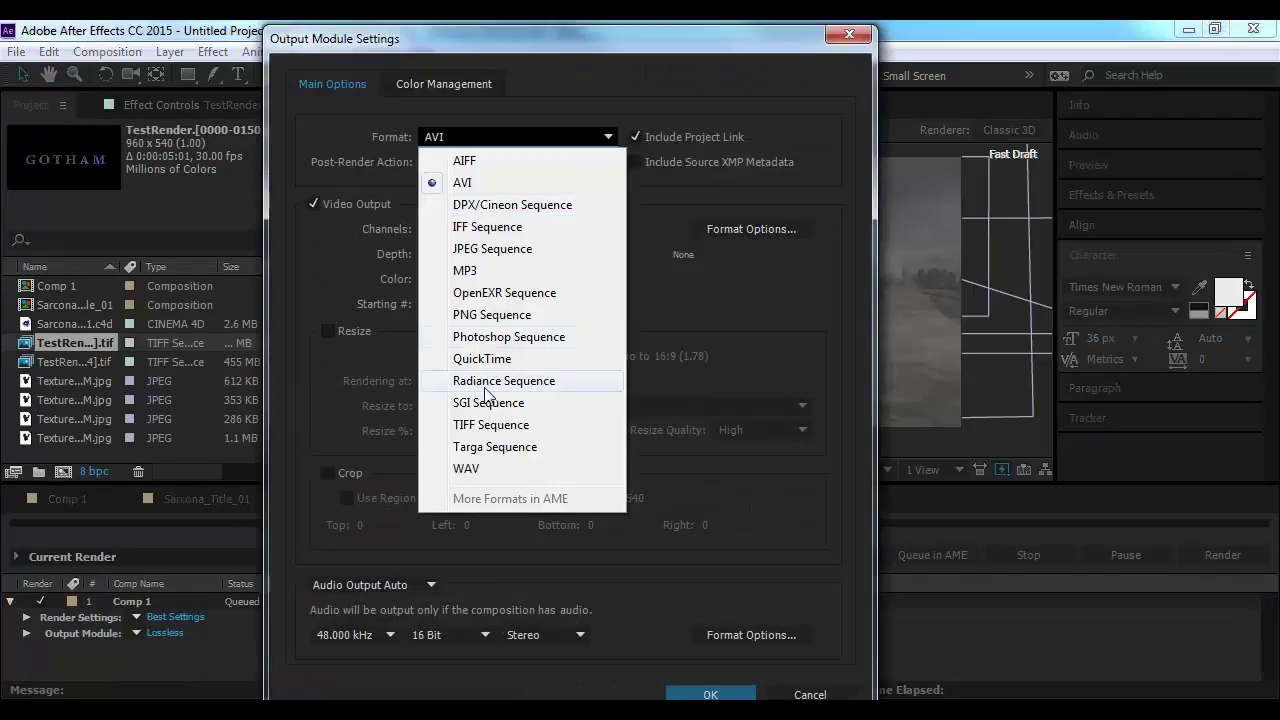
left_click(490, 358)
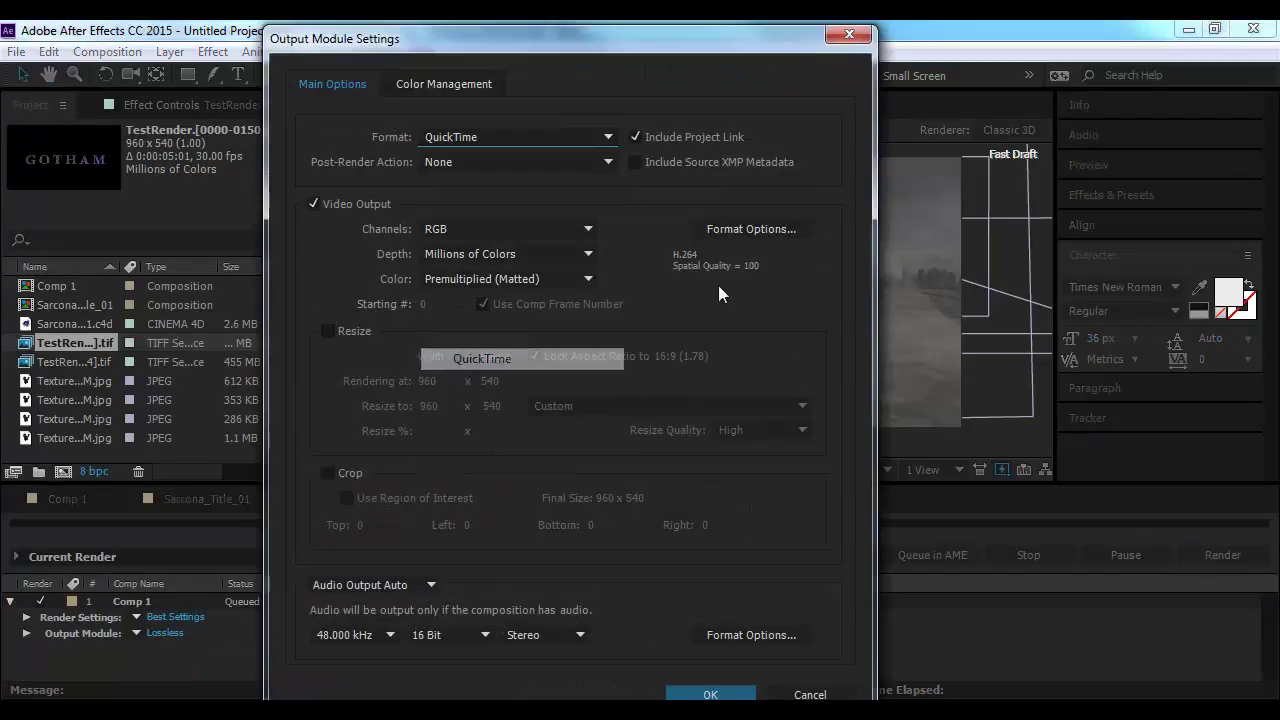
left_click(712, 688)
left_click(176, 617)
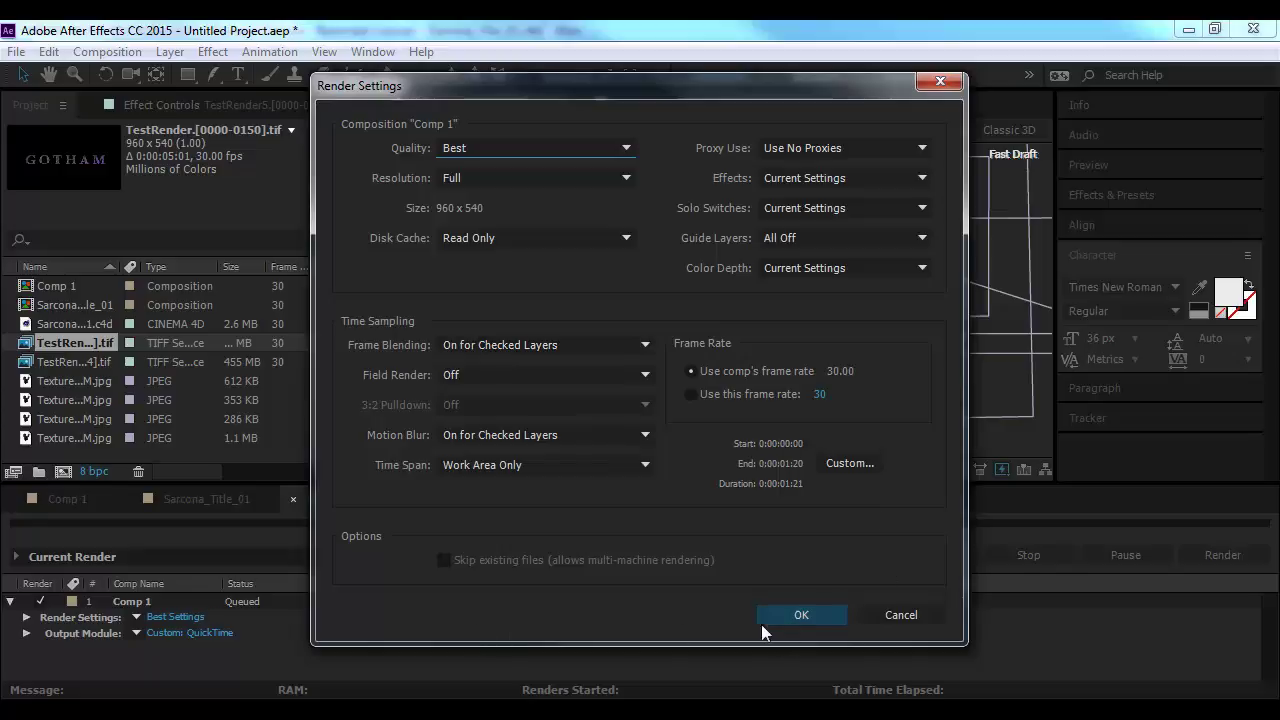
left_click(800, 615)
Output to Sarcona_TitleSequence.mov, replacing the existing file, and render Comp 1
left_click(494, 632)
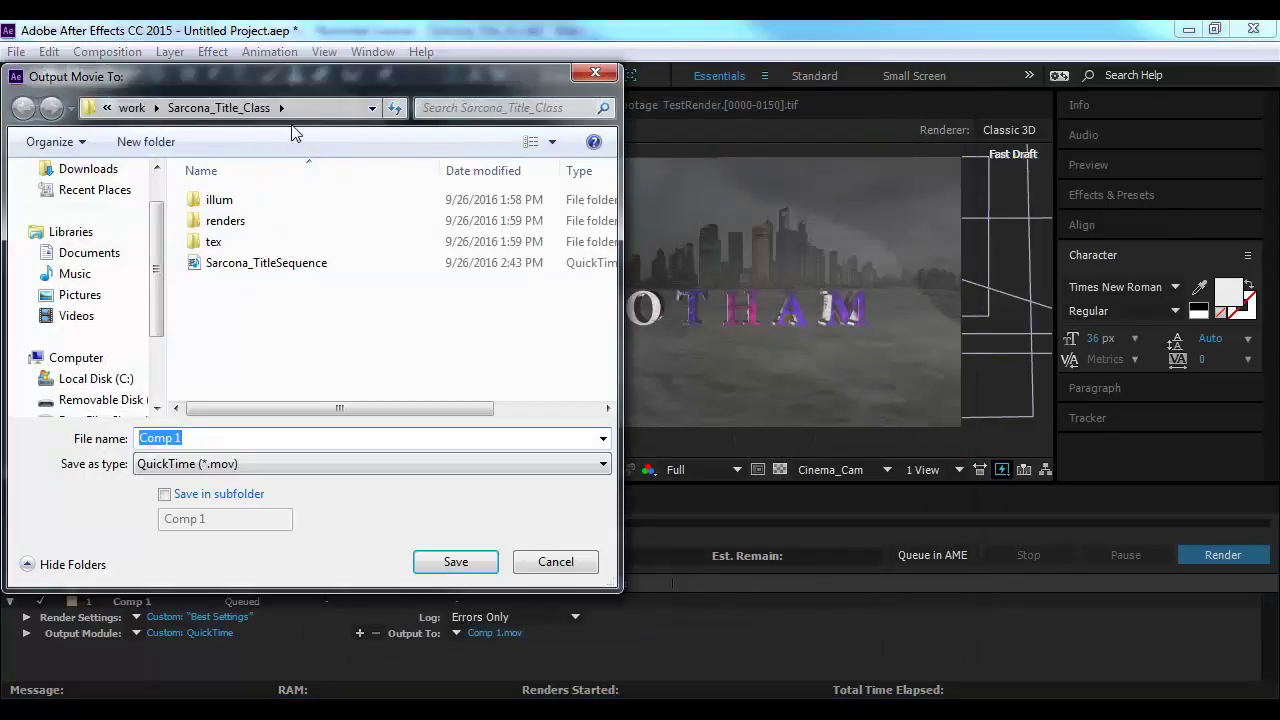
left_click(267, 262)
left_click(452, 554)
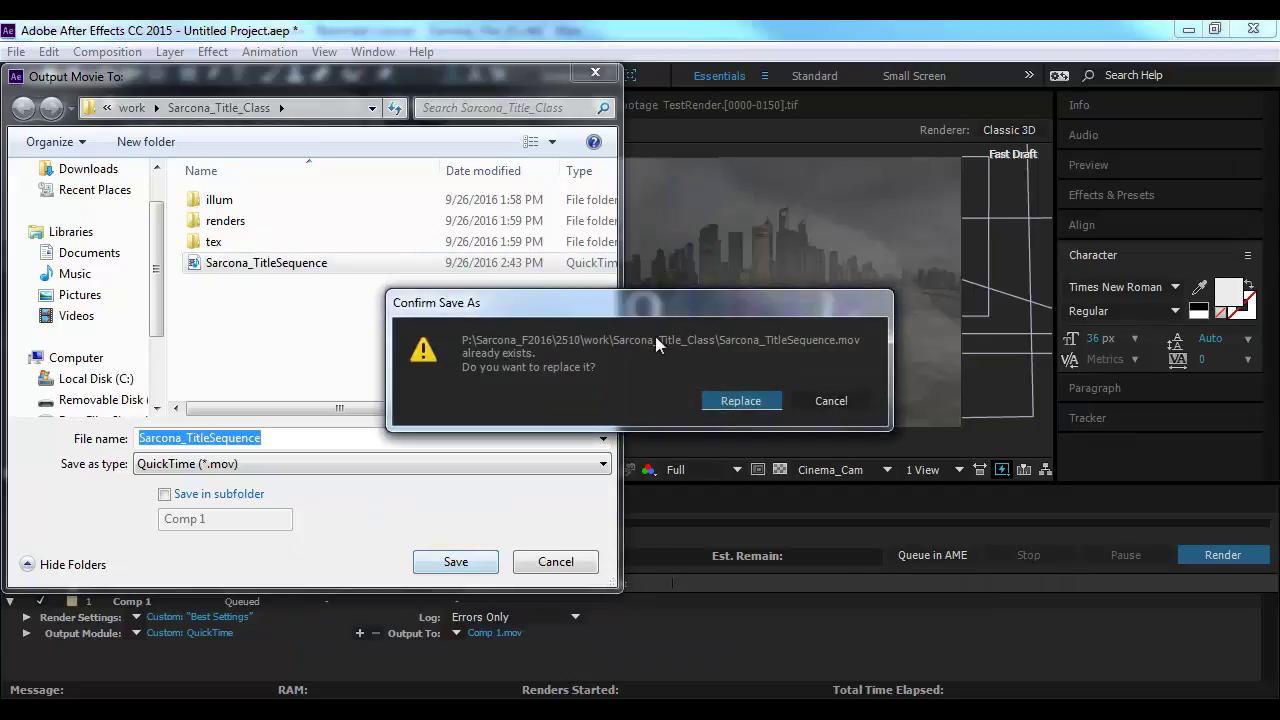
left_click(741, 401)
left_click(1201, 555)
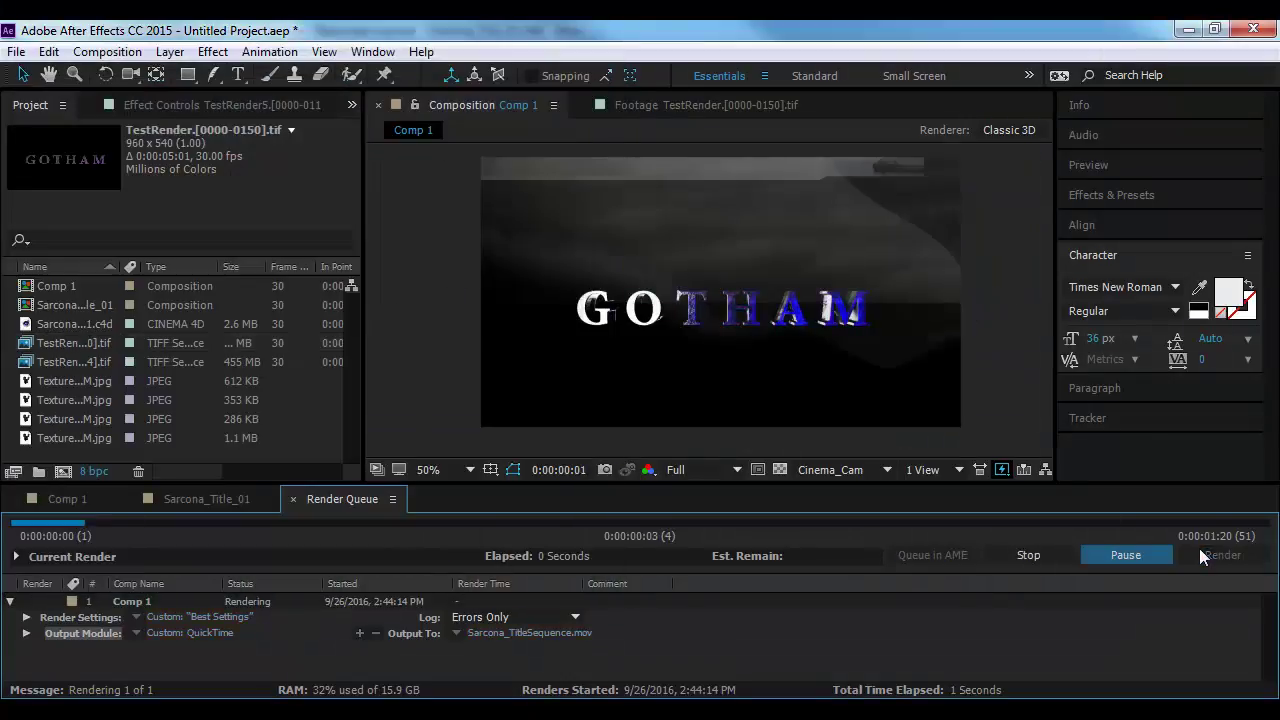
left_click(219, 491)
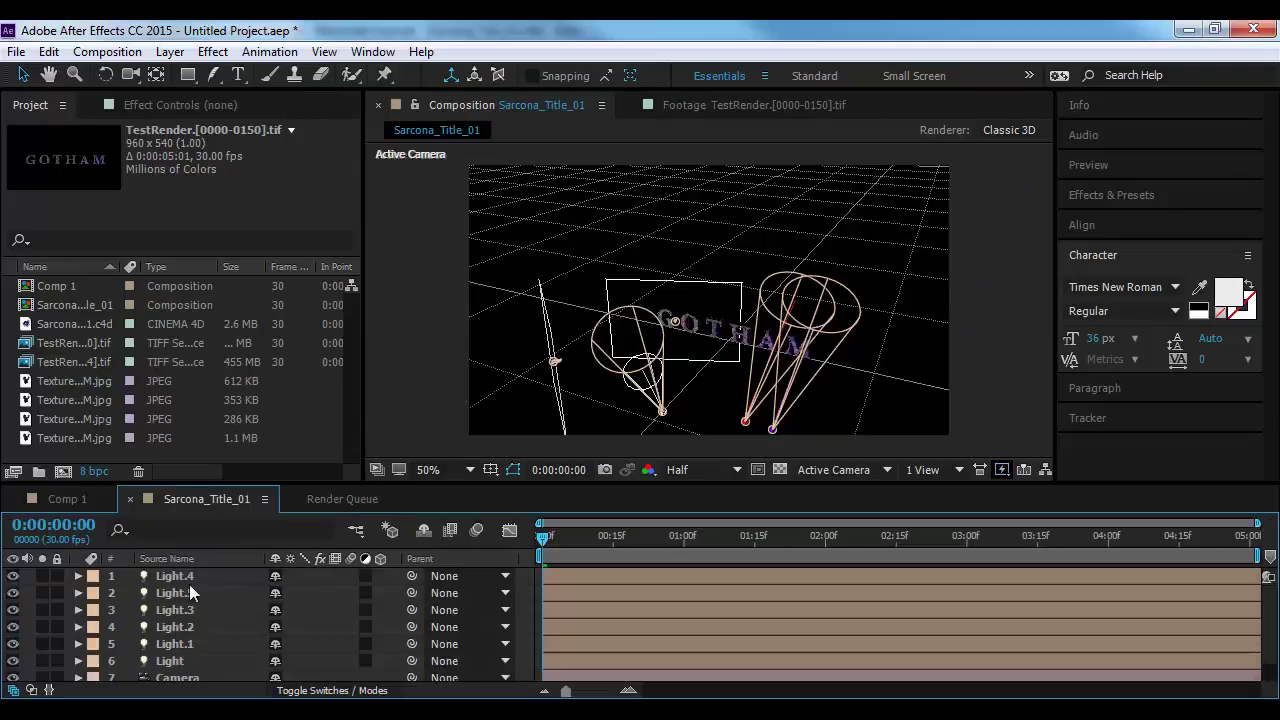
Enlarge the Comp 1 timeline and collapse all layer properties
left_click(67, 498)
key("r")
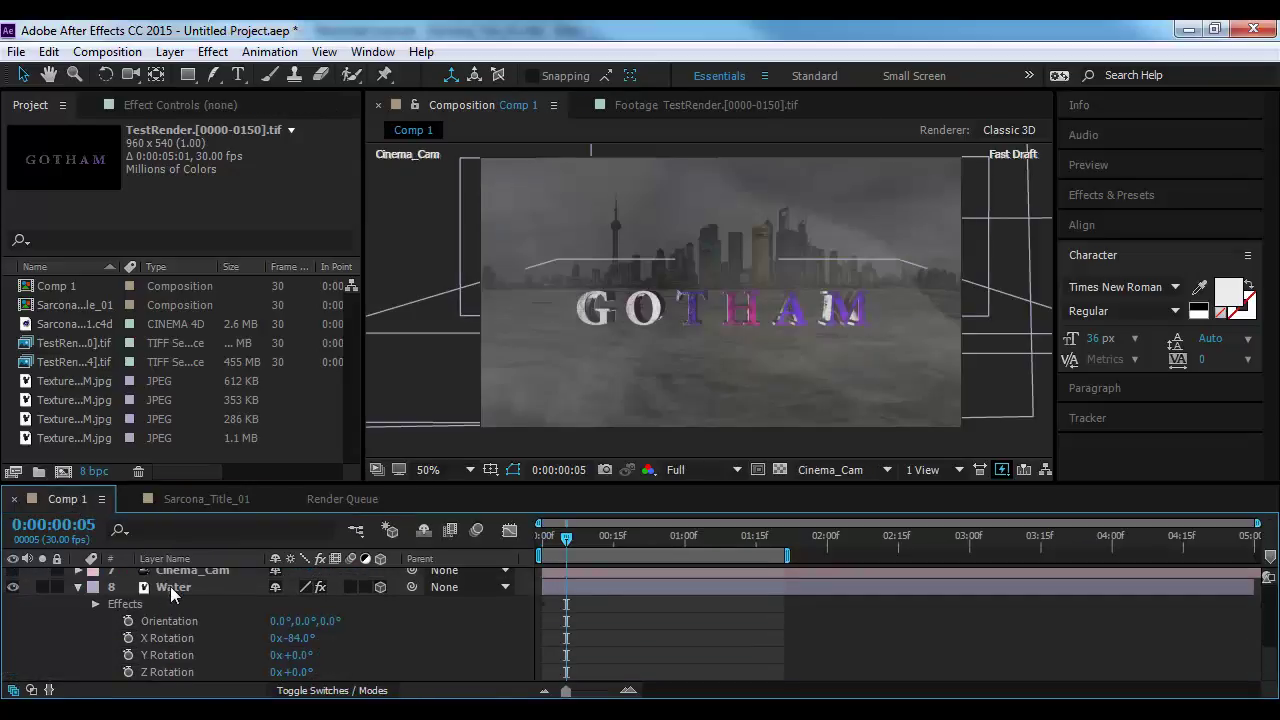
scroll(179, 597, "up", 4)
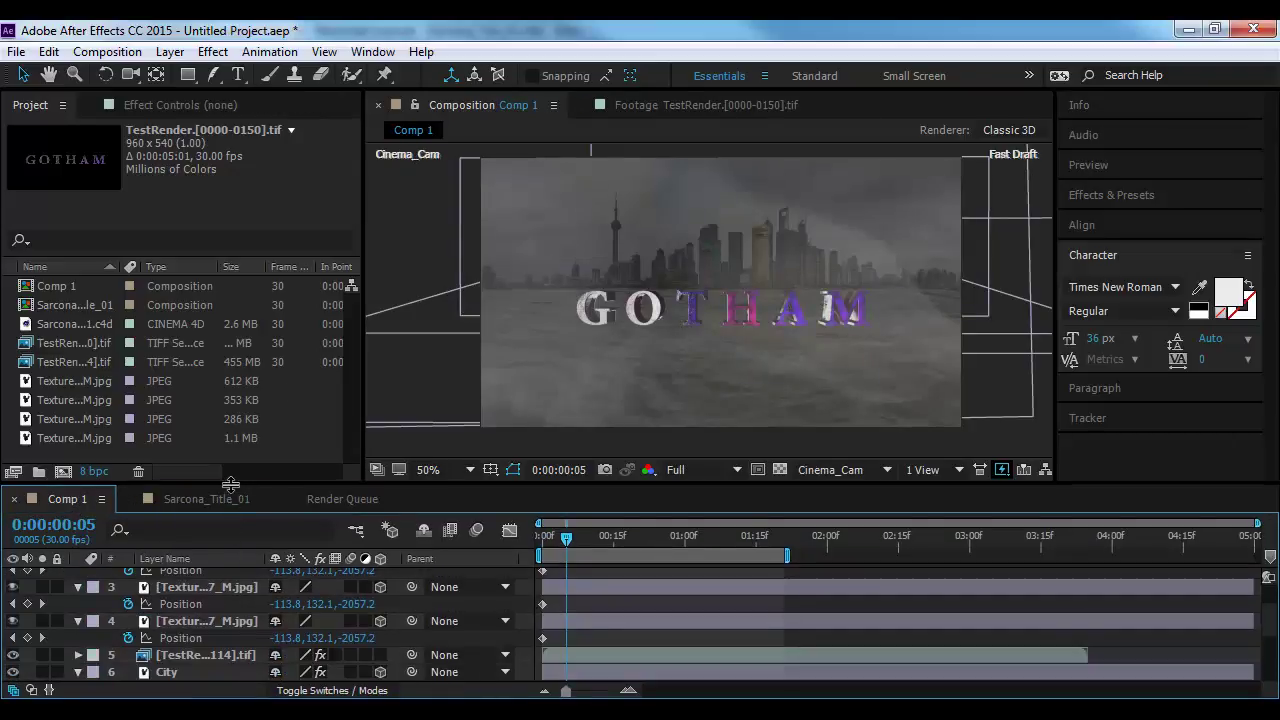
left_click_drag(230, 484, 310, 249)
key("ctrl+a")
key("r")
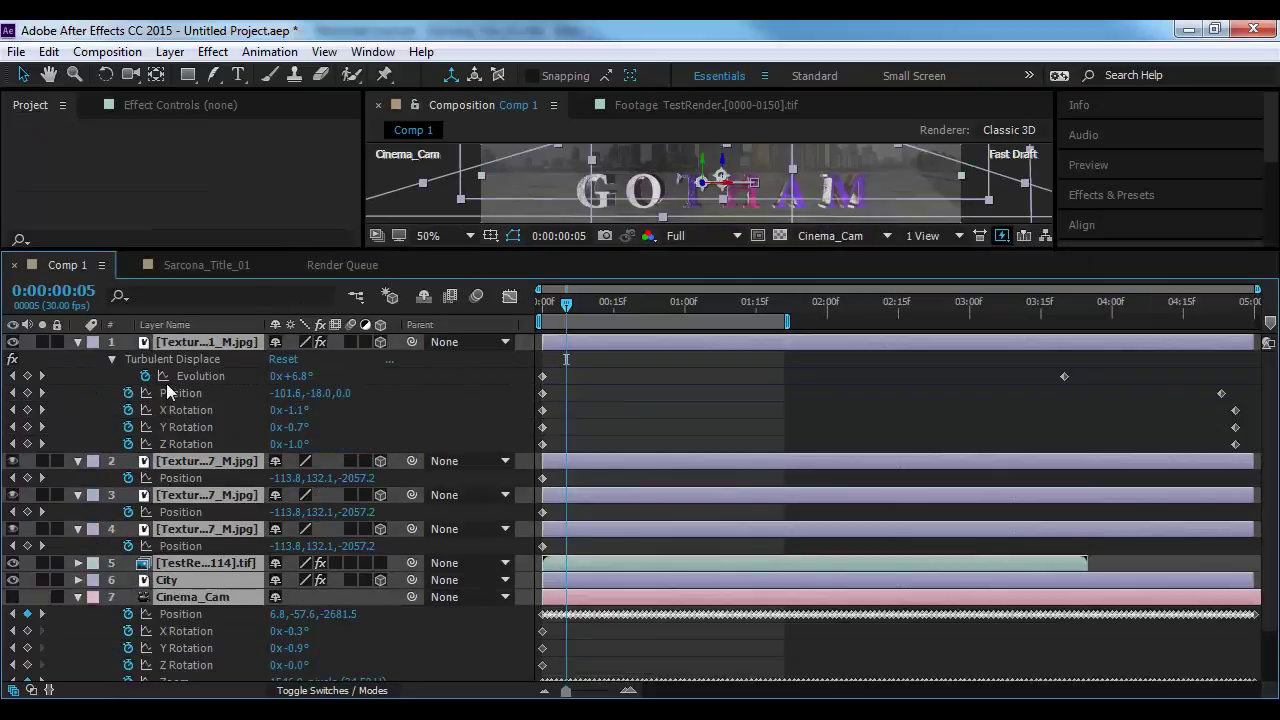
key("ctrl+grave")
key("ctrl+grave")
Check the Cinema_Cam camera settings and view the comp through the Active Camera
left_click(214, 468)
double_click(206, 447)
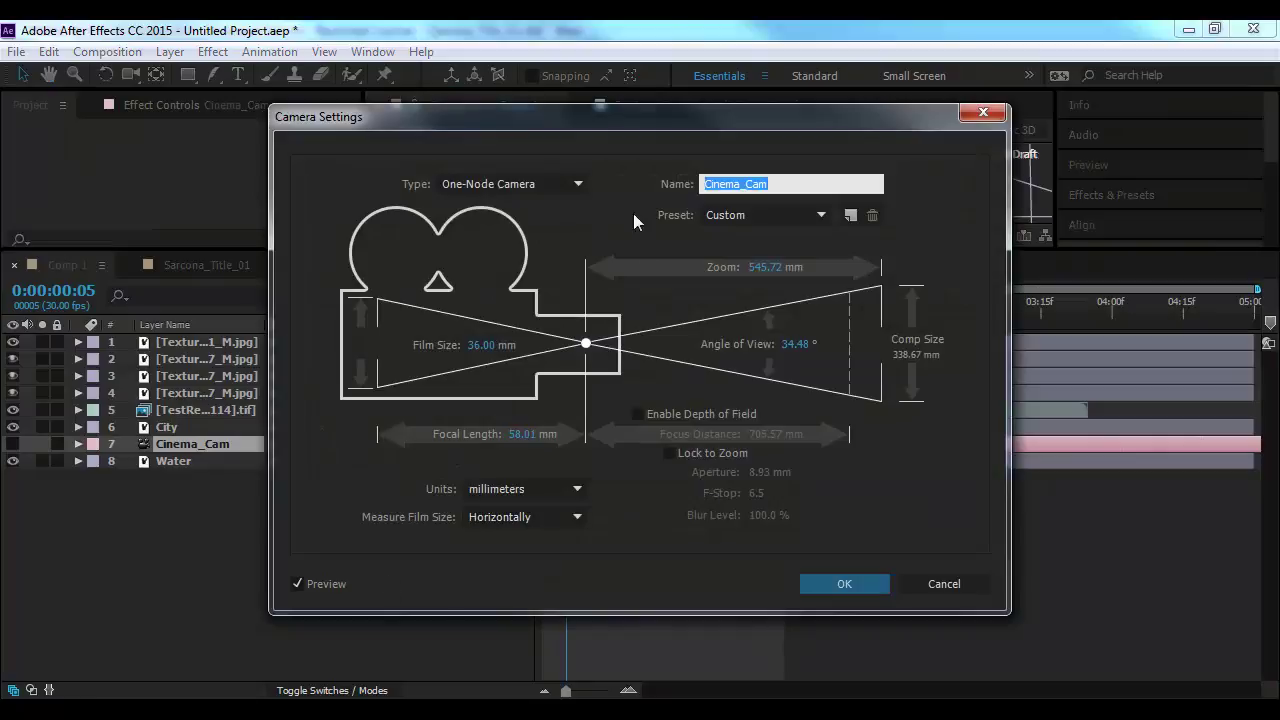
left_click(834, 584)
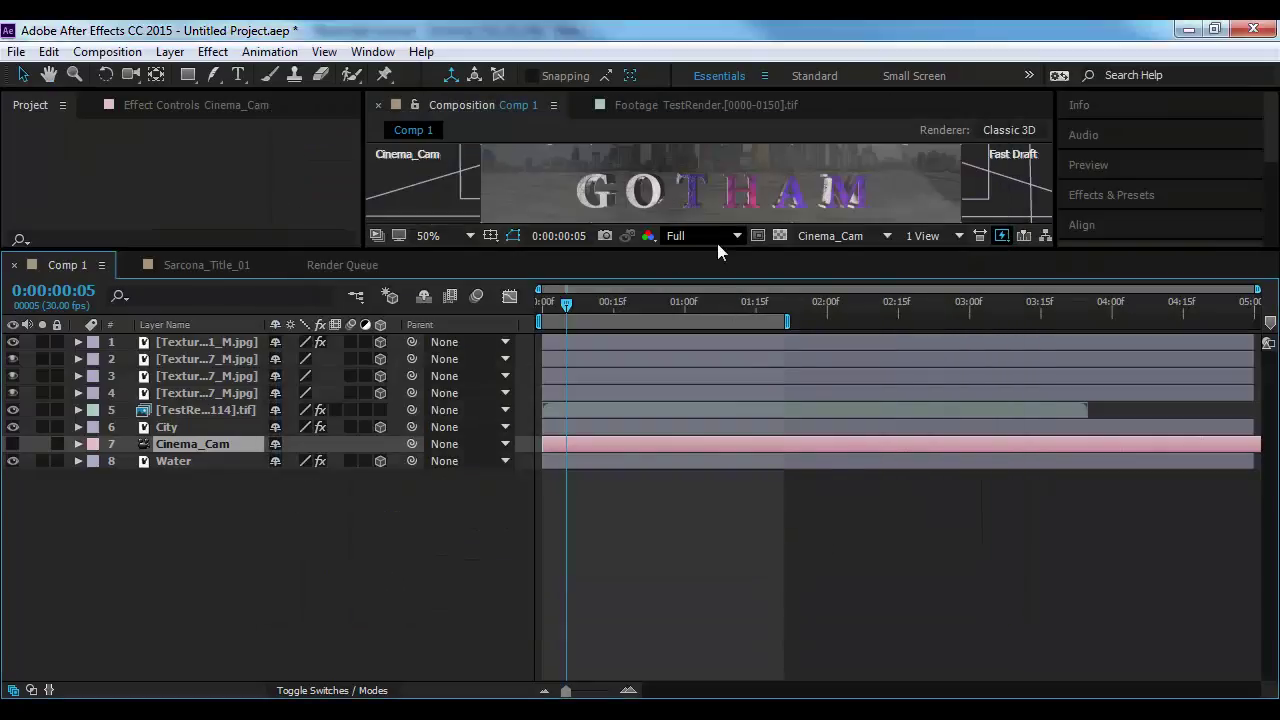
left_click_drag(718, 249, 785, 470)
left_click(845, 464)
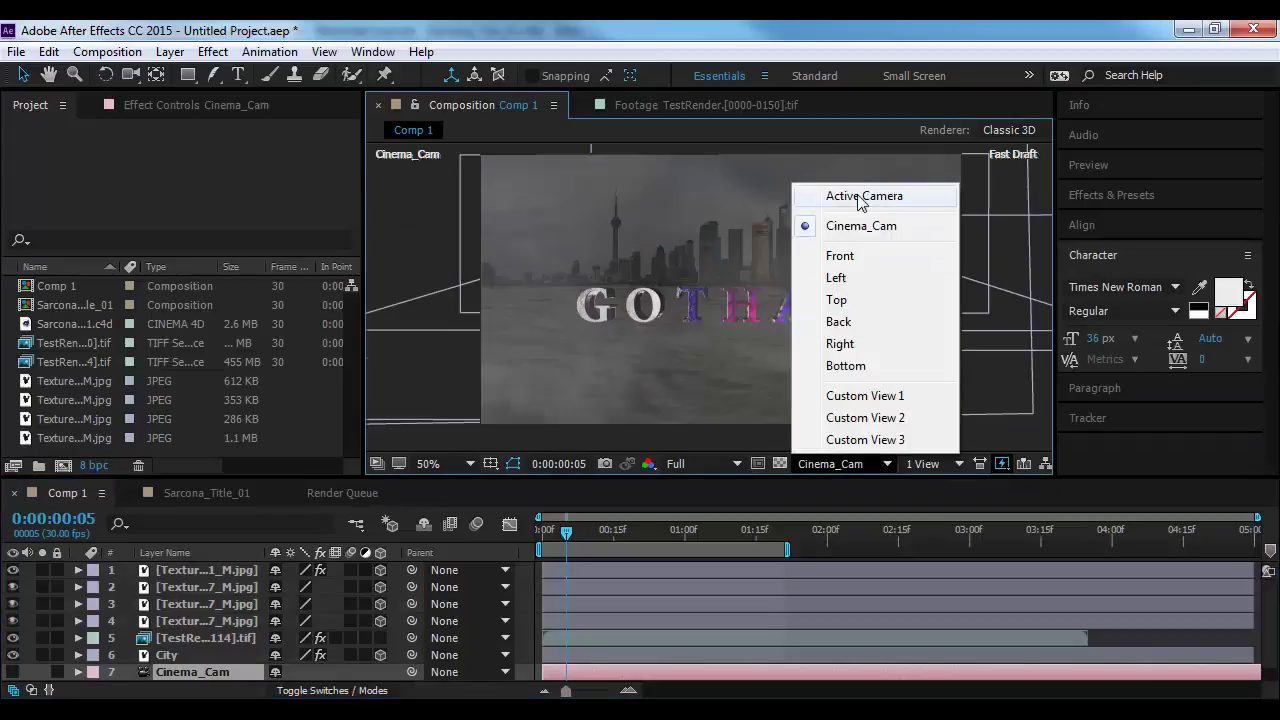
left_click(866, 195)
Cancel the Cinema_Cam camera settings, turn its eye switch back on, and check the queue
right_click(195, 671)
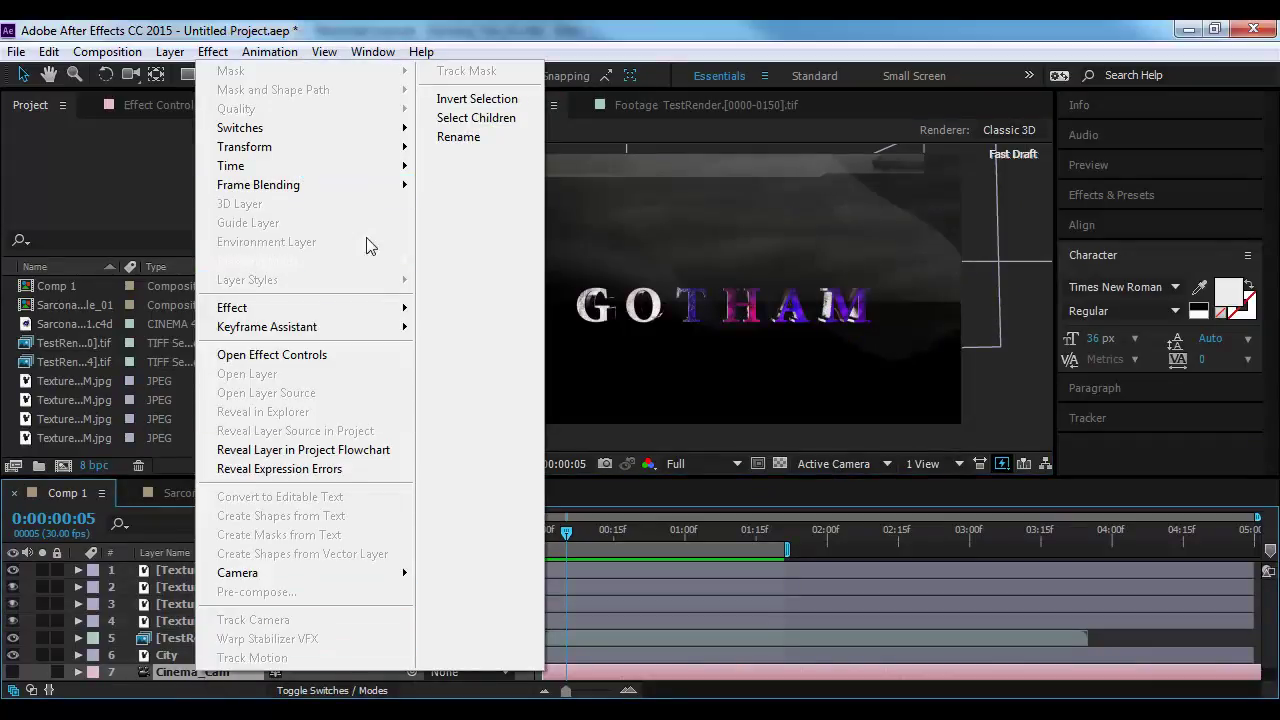
left_click(170, 52)
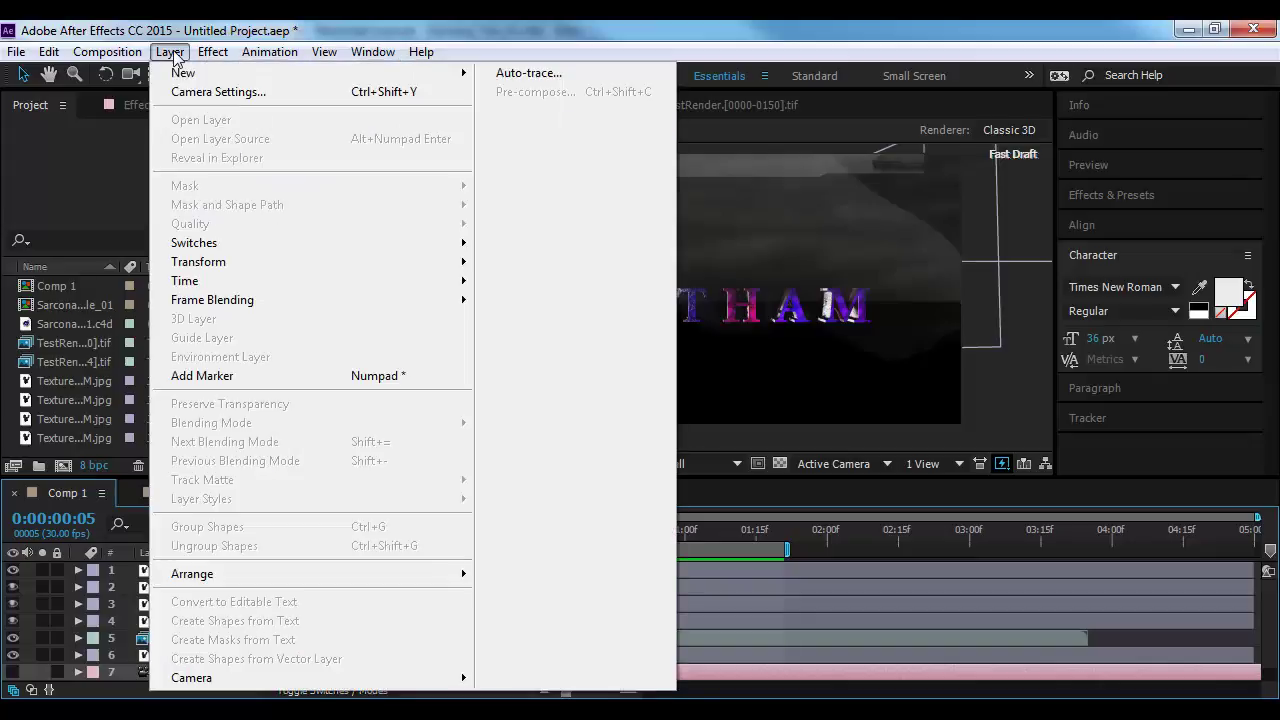
left_click(214, 90)
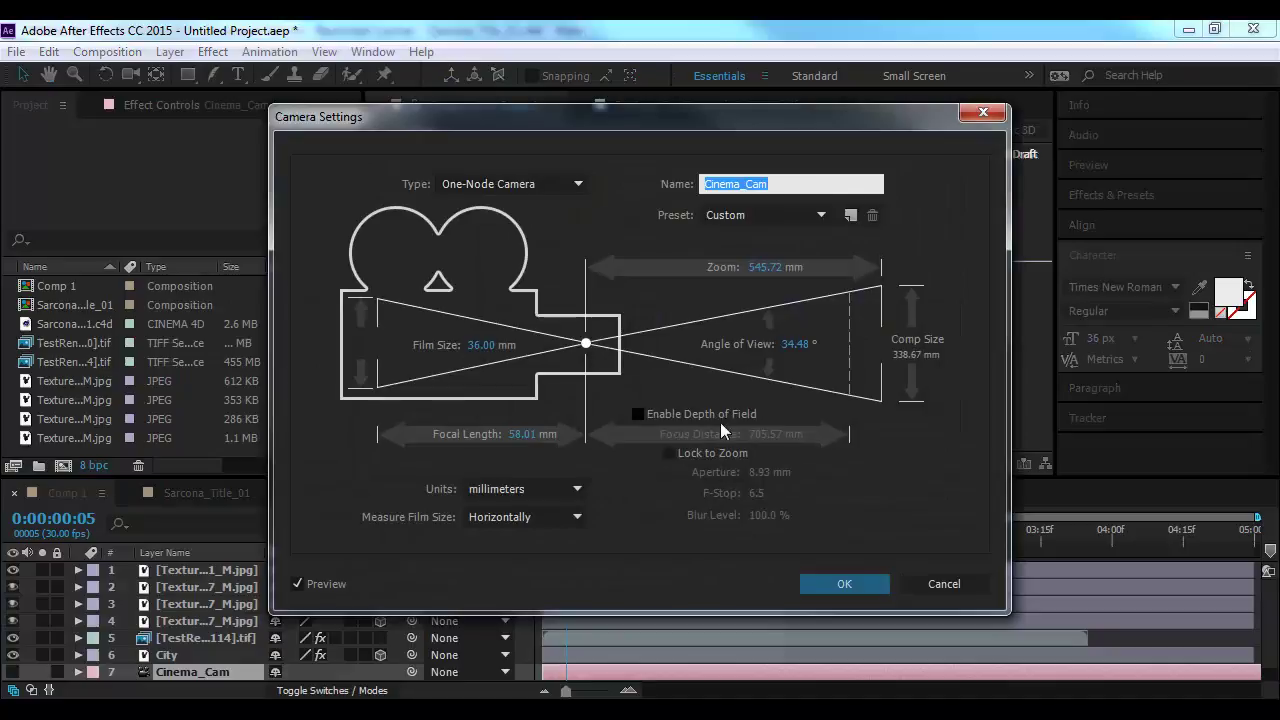
left_click(925, 582)
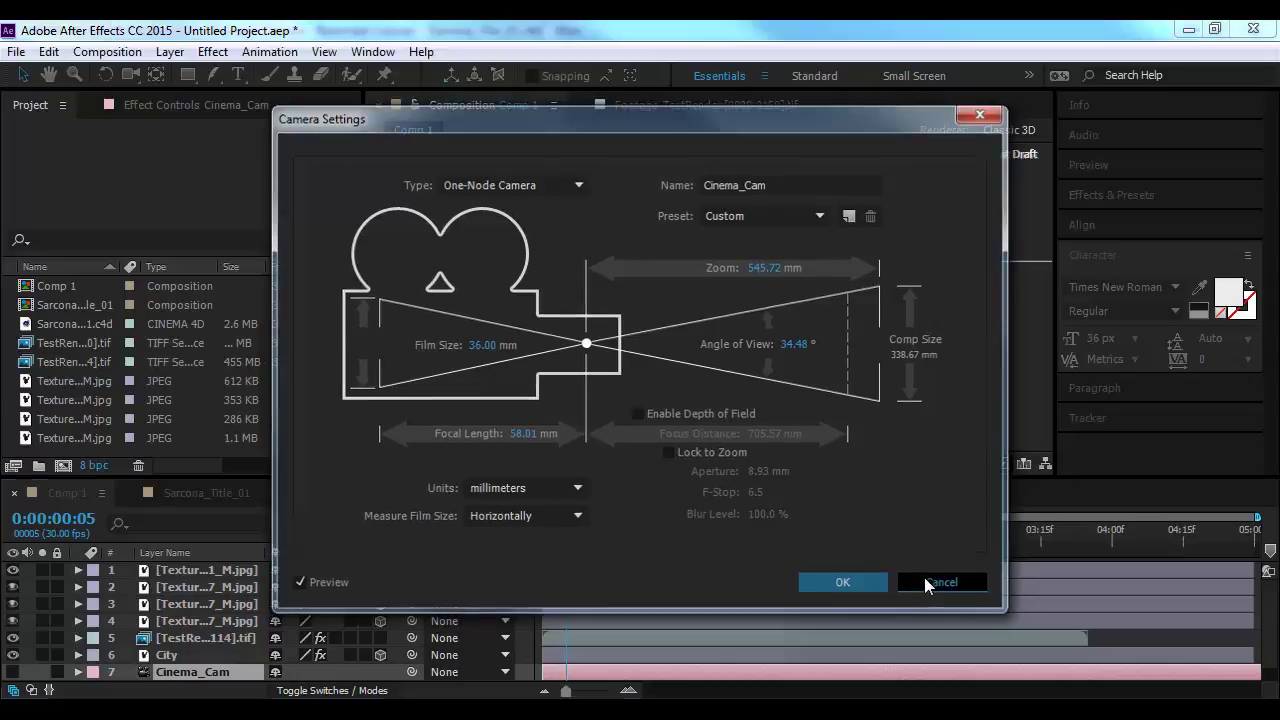
left_click(933, 463)
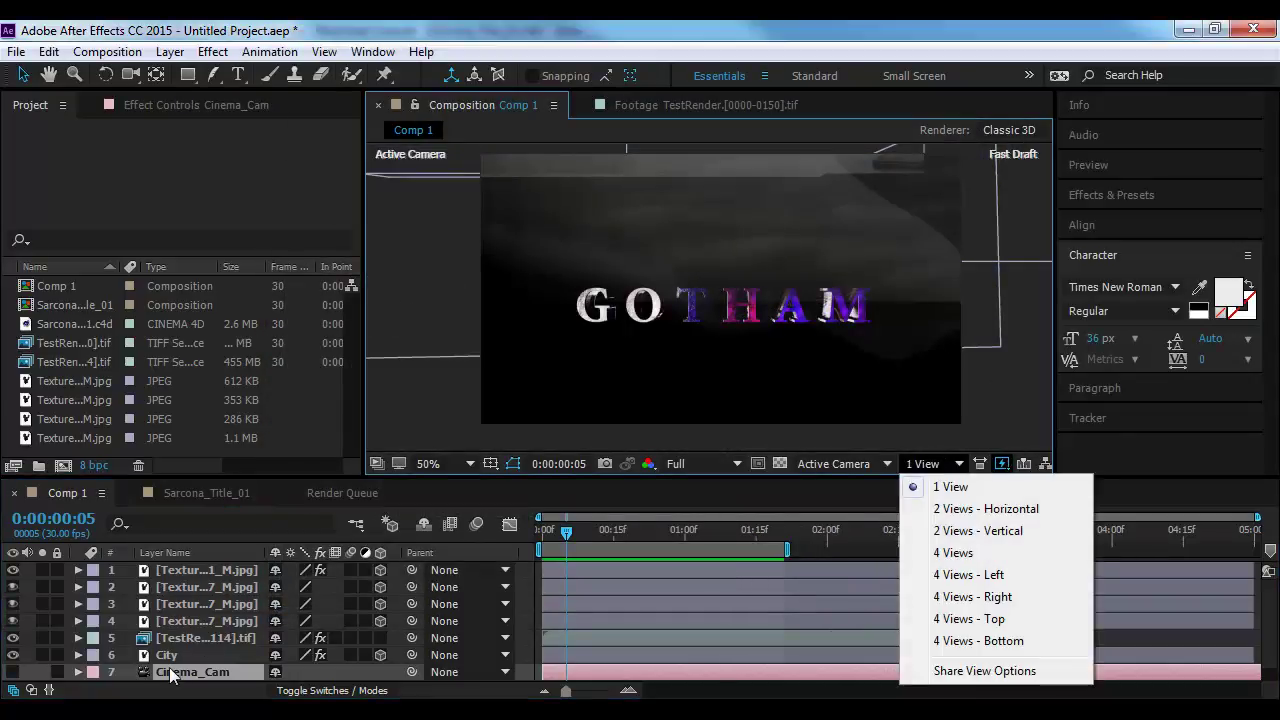
left_click(12, 672)
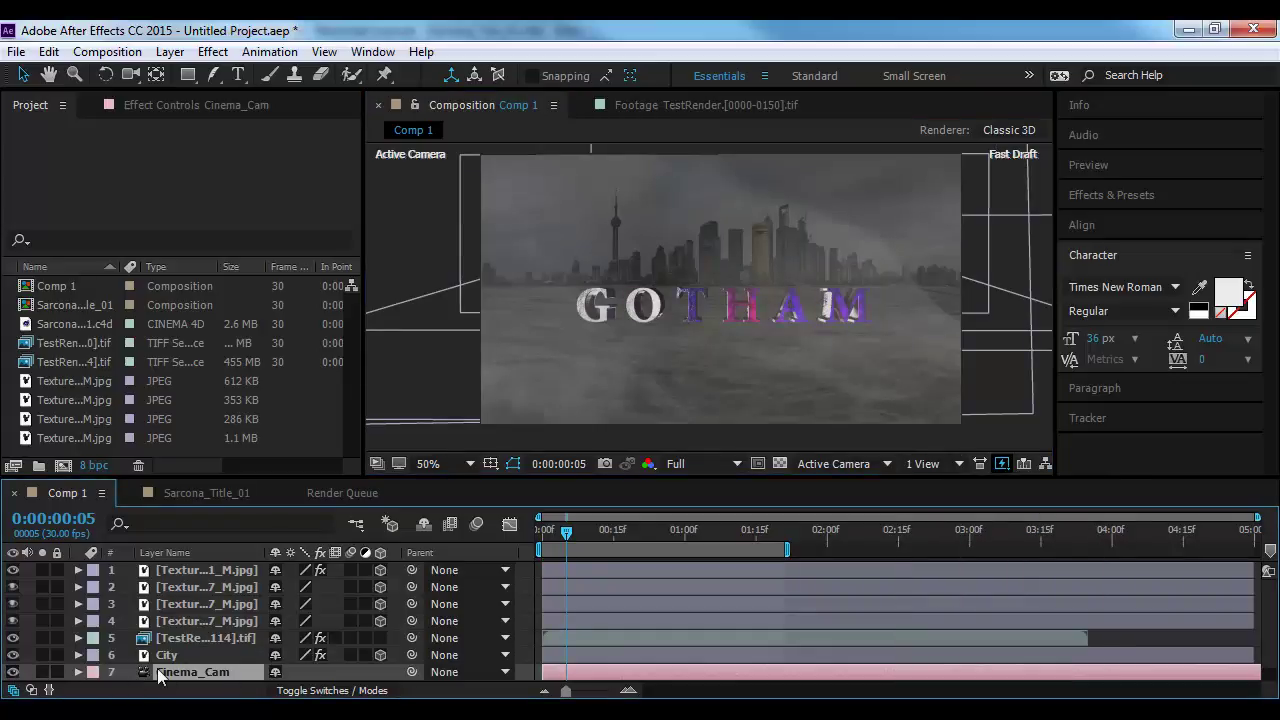
left_click(316, 494)
left_click(103, 494)
left_click(16, 52)
Queue Comp 1 again and set its output module format to QuickTime
mouse_move(234, 334)
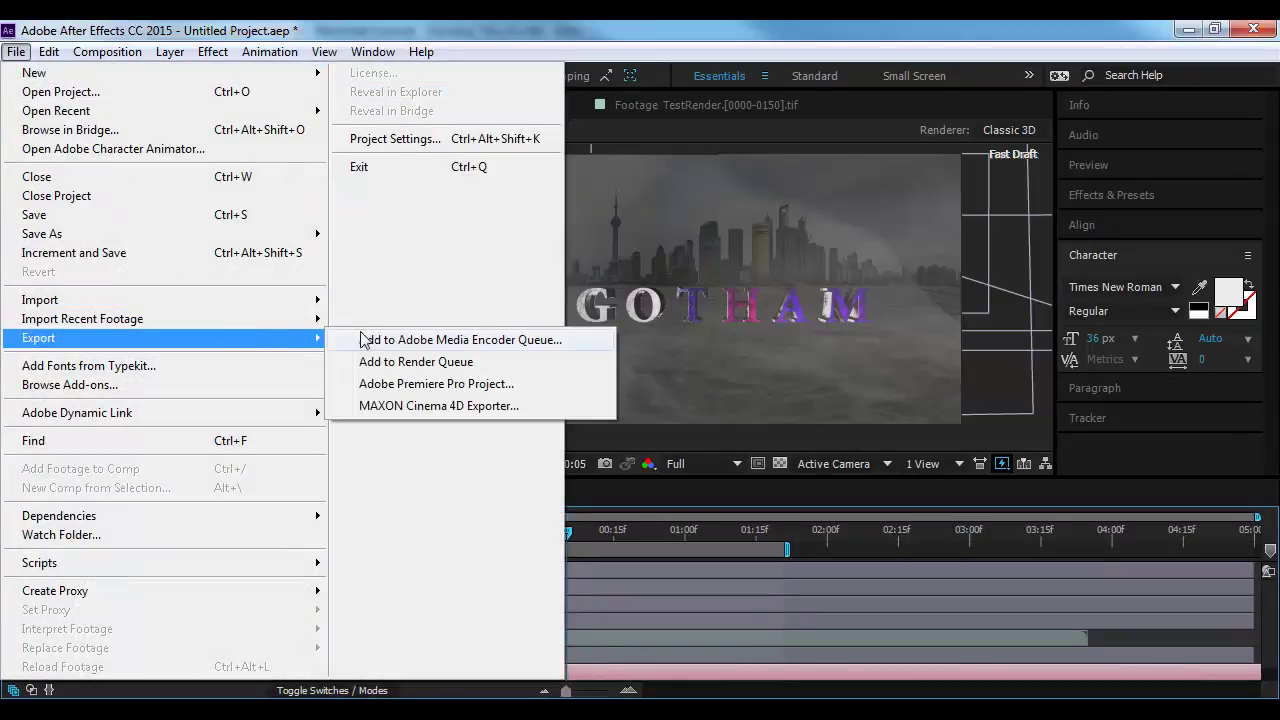
left_click(415, 362)
left_click(166, 675)
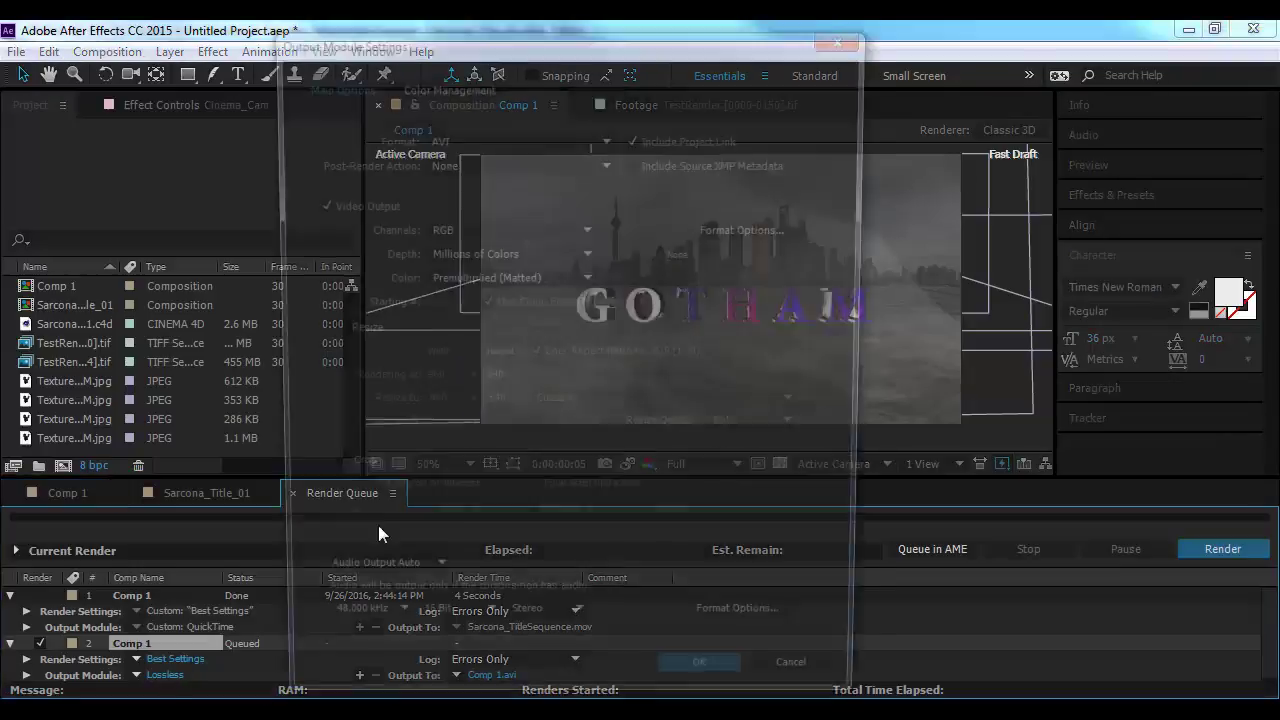
left_click(472, 140)
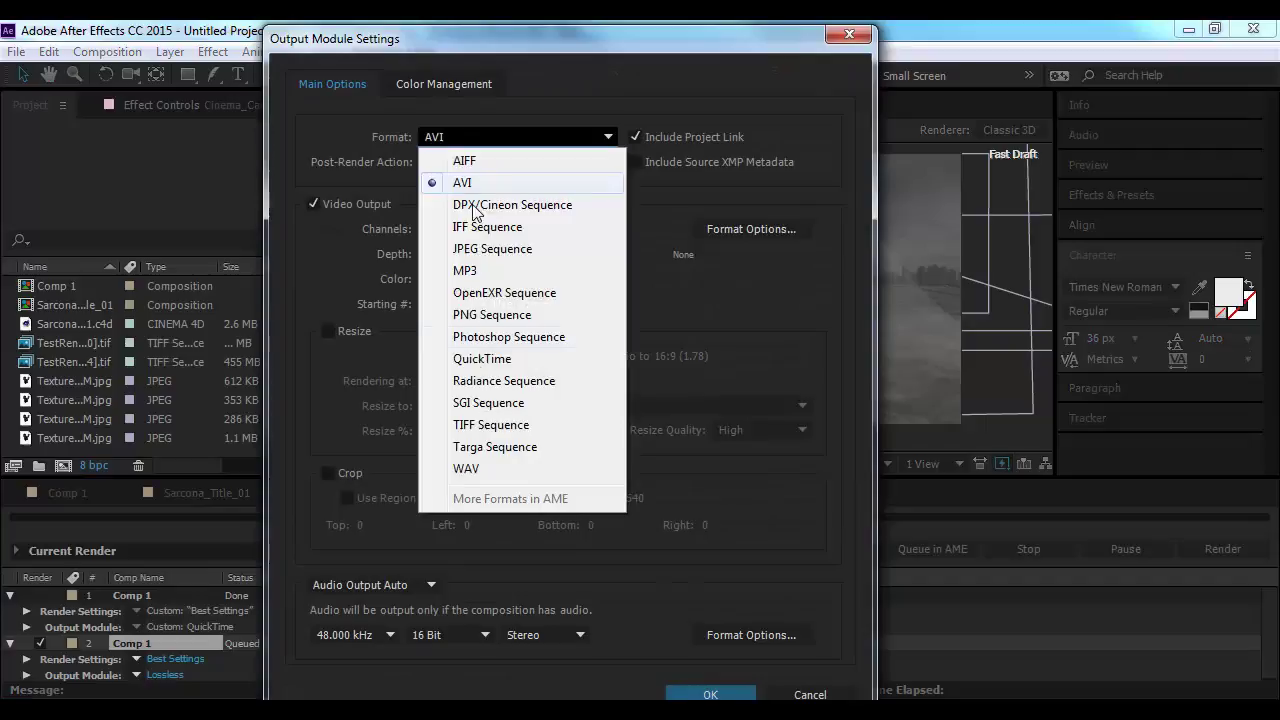
left_click(475, 361)
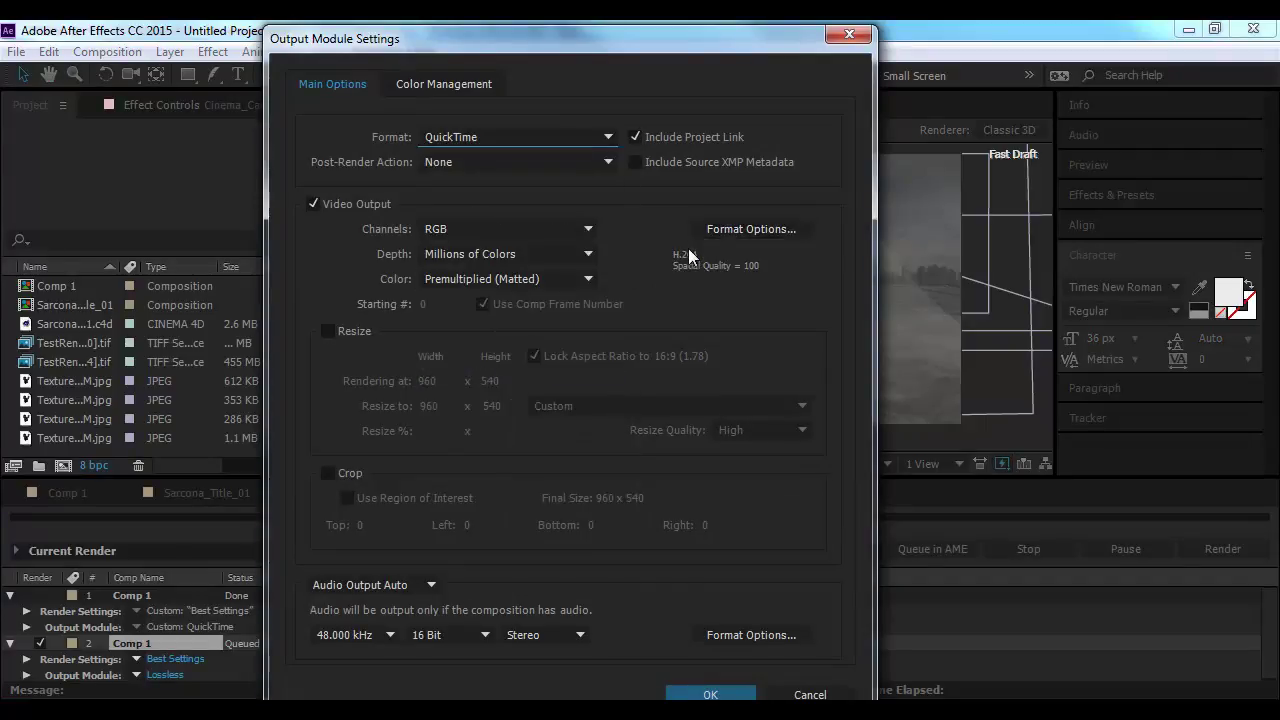
left_click(710, 694)
Output to Sarcona_TitleSequence.mov, replace the existing file, and render it
left_click(476, 676)
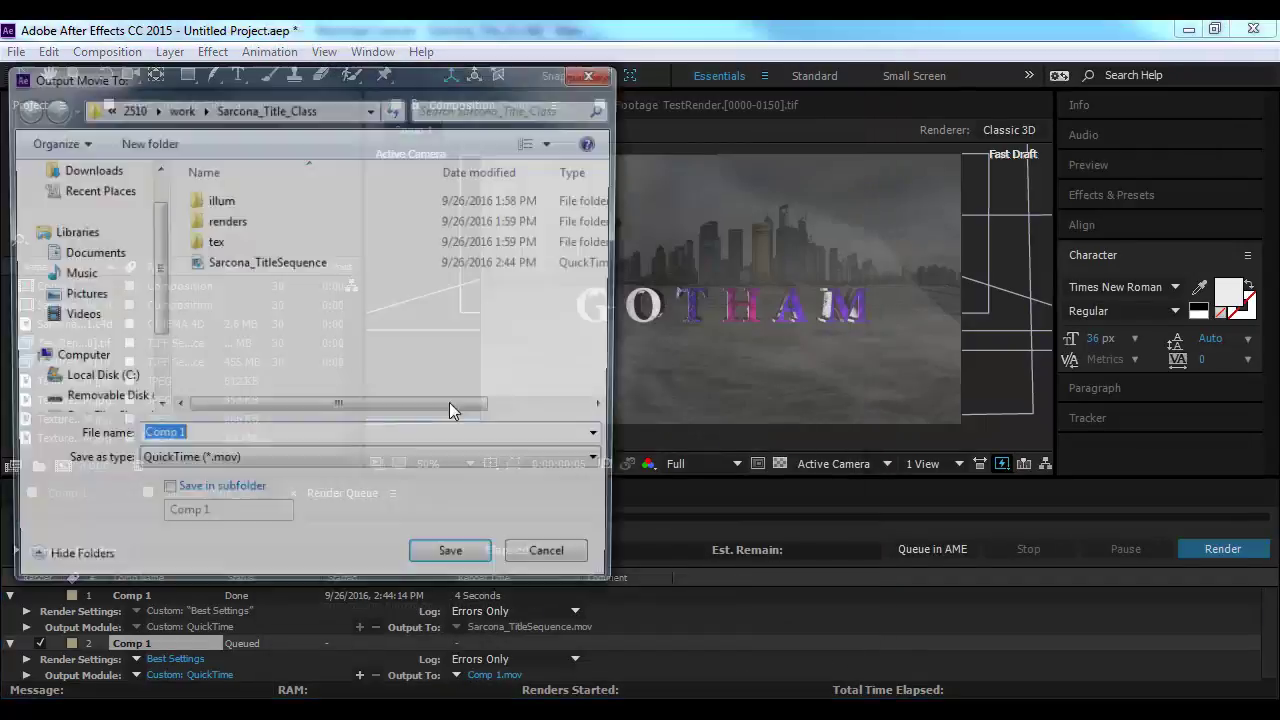
double_click(266, 263)
key("Return")
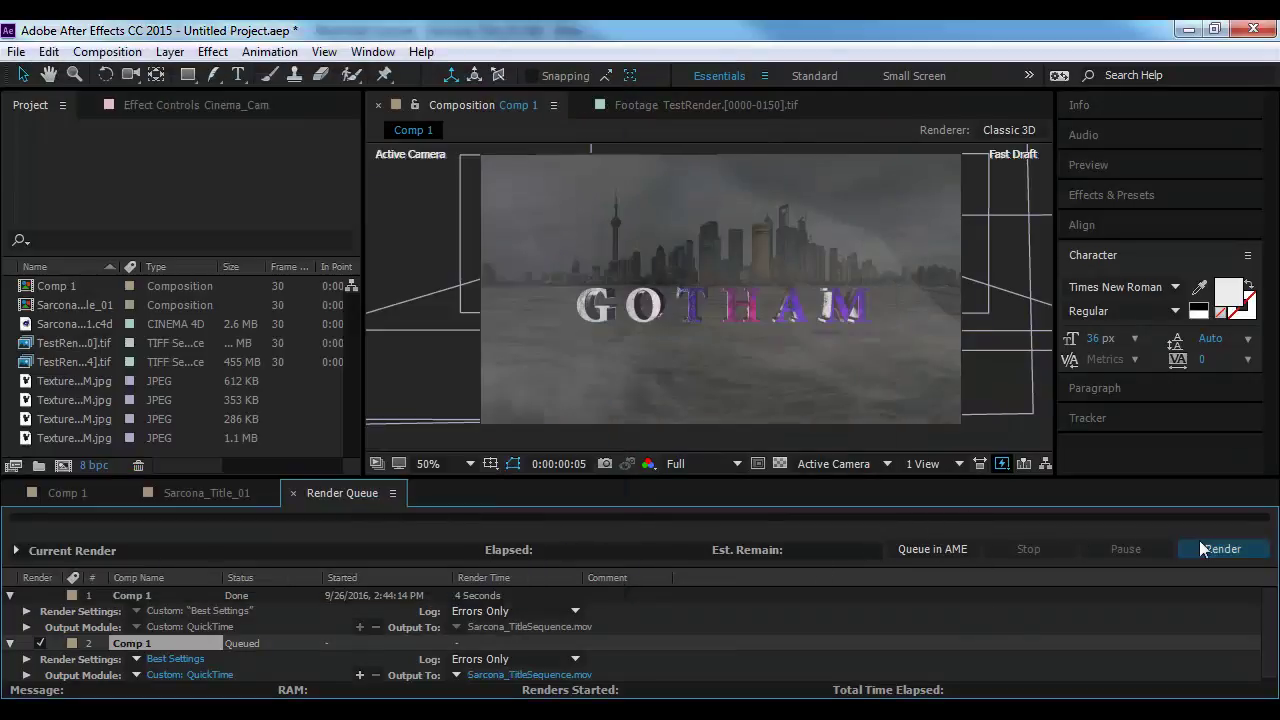
left_click(1205, 547)
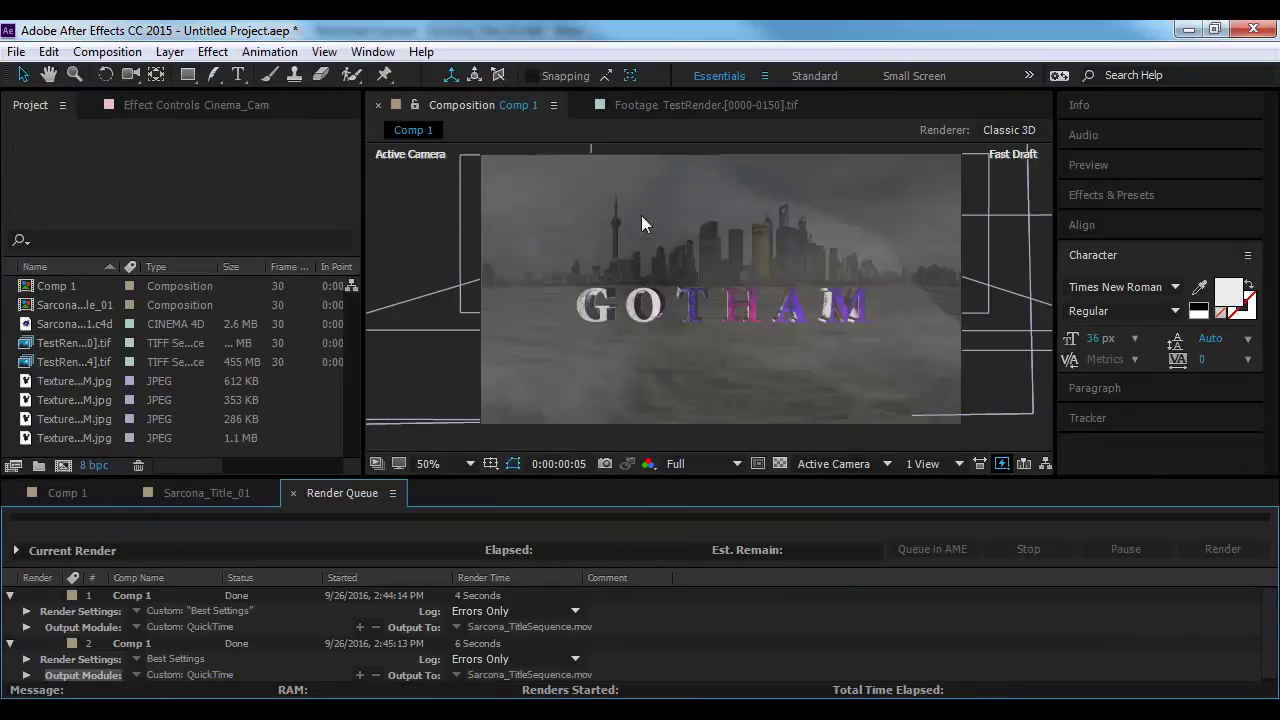
key("alt+Tab")
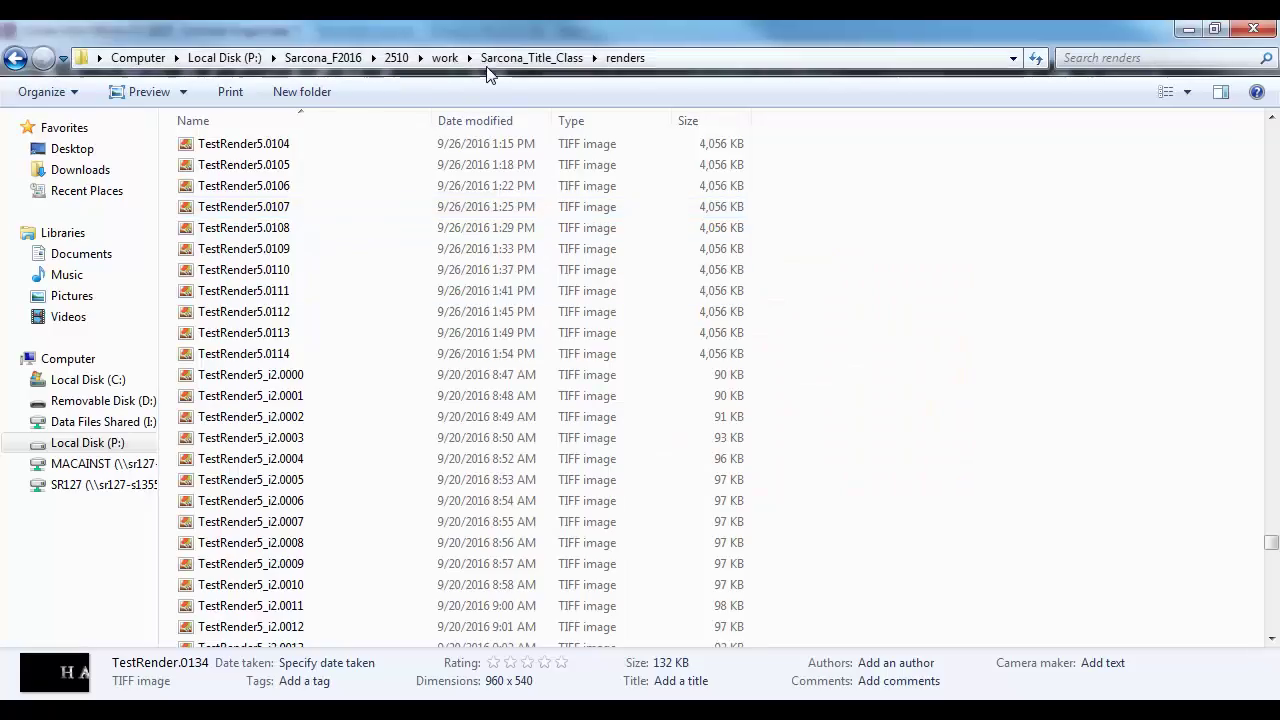
Open work > Sarcona_Title_Class and select the rendered Sarcona_TitleSequence movie
left_click(445, 57)
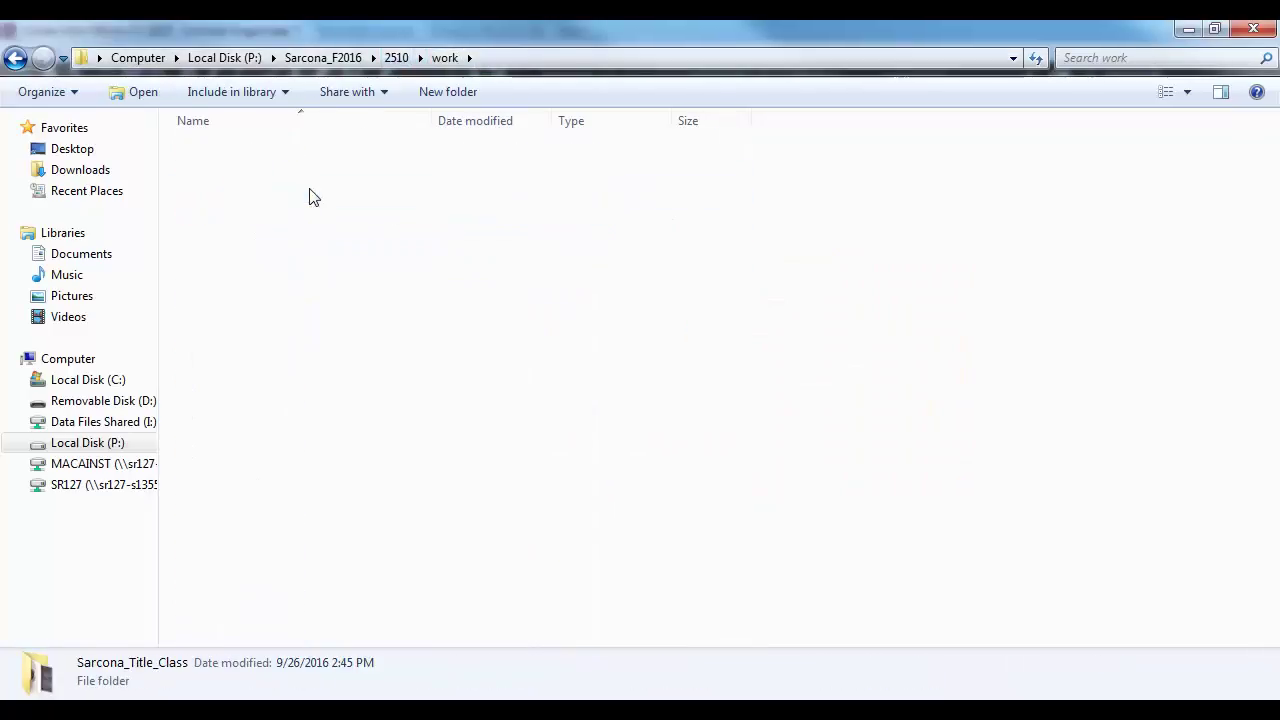
key("Return")
left_click(246, 318)
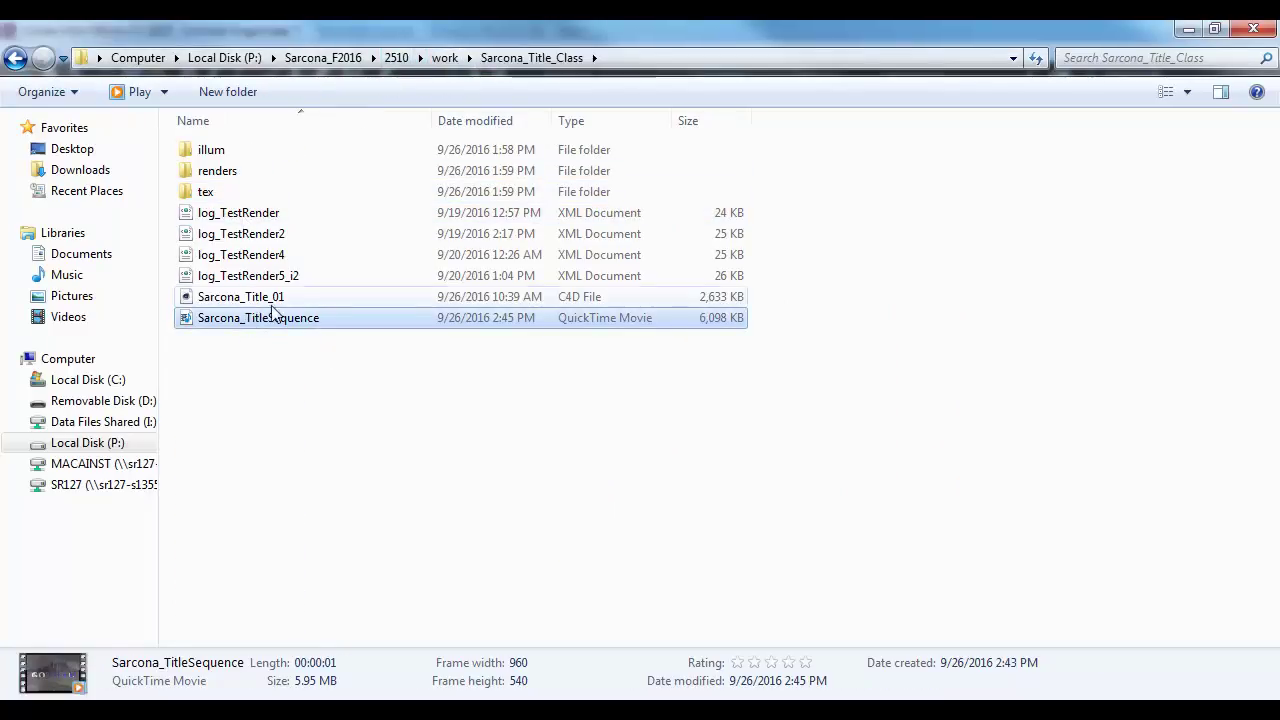
left_click_drag(248, 32, 236, 130)
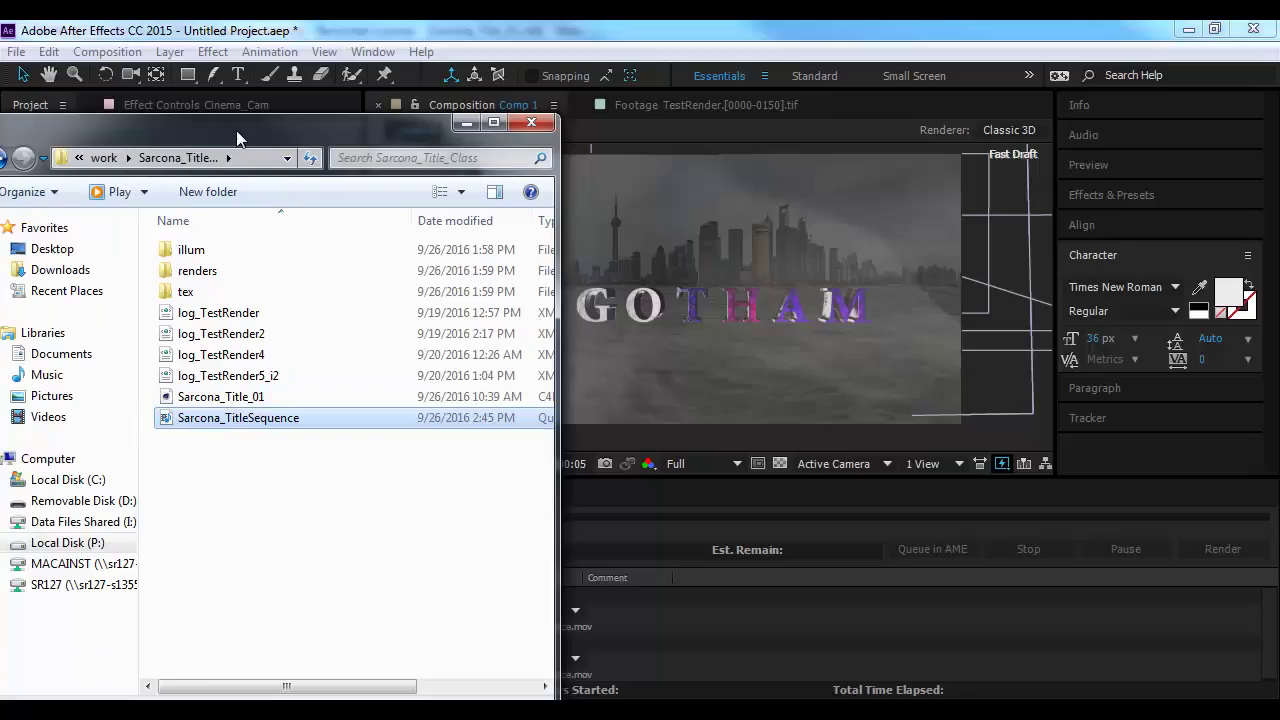
Minimize other windows and drag Sarcona_Title_Class from work onto the desktop
left_click(1188, 30)
left_click(1184, 30)
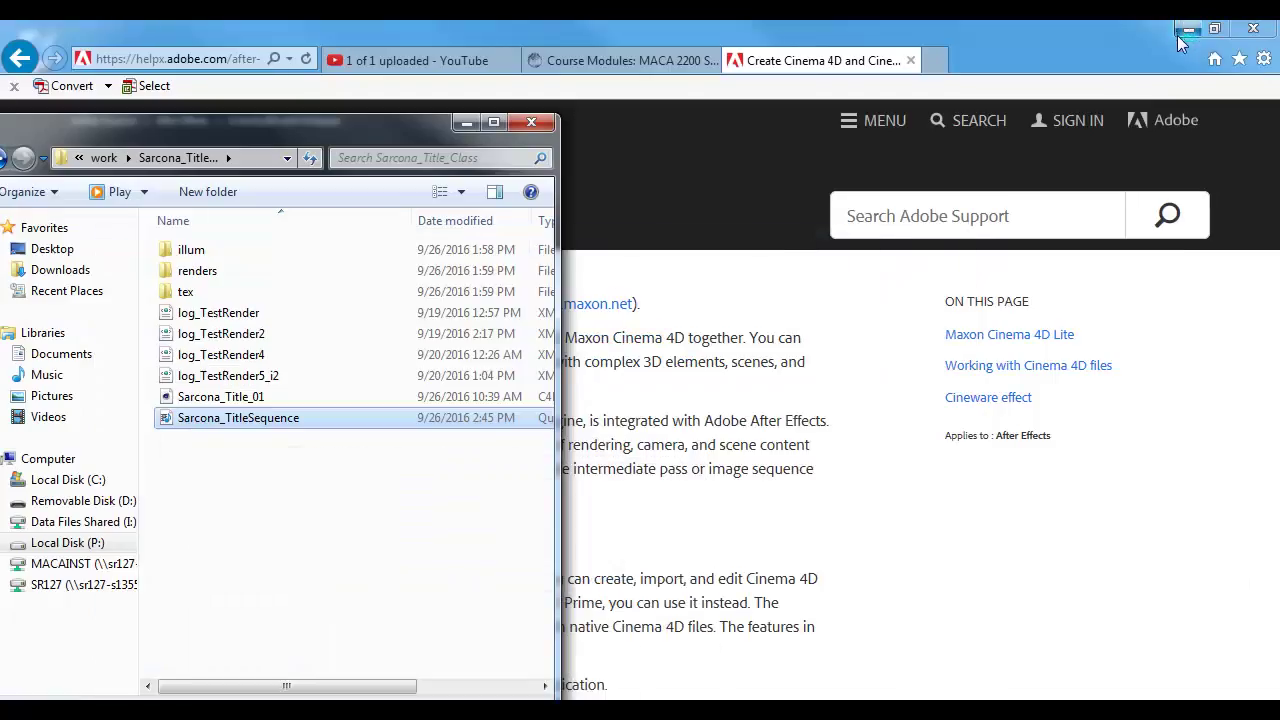
left_click(1190, 31)
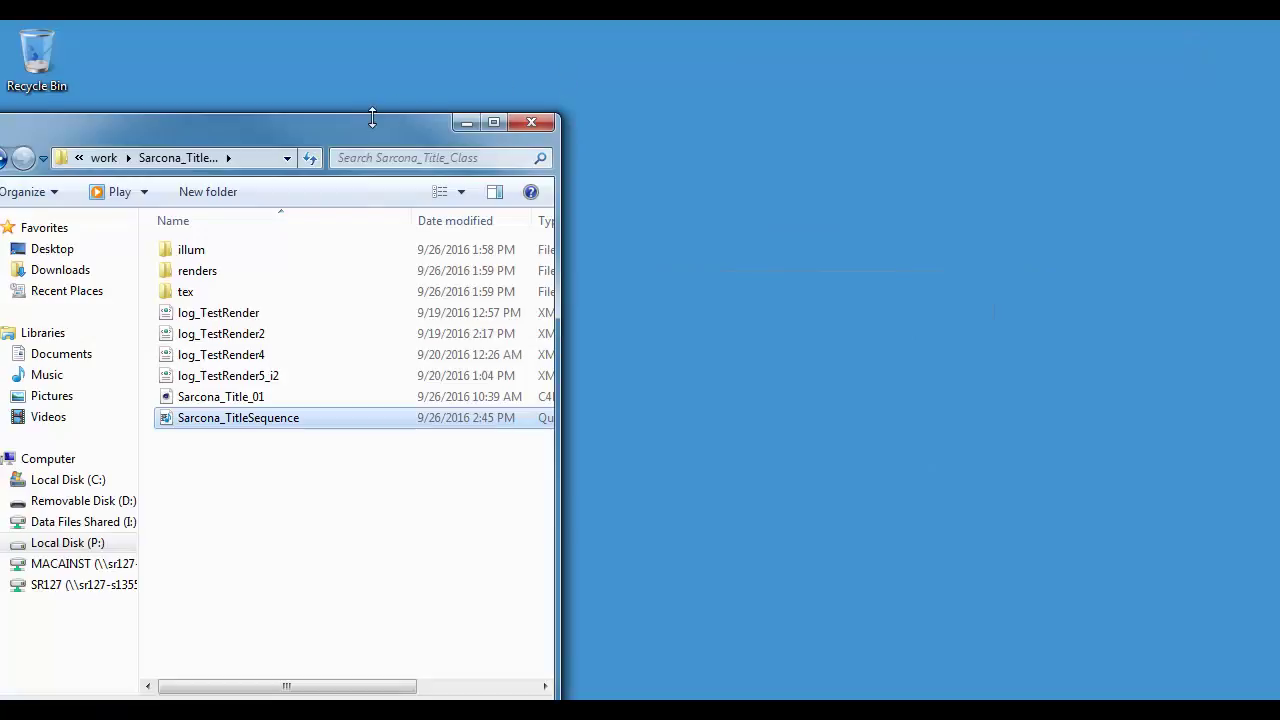
double_click(372, 118)
left_click_drag(392, 49, 957, 49)
left_click(669, 65)
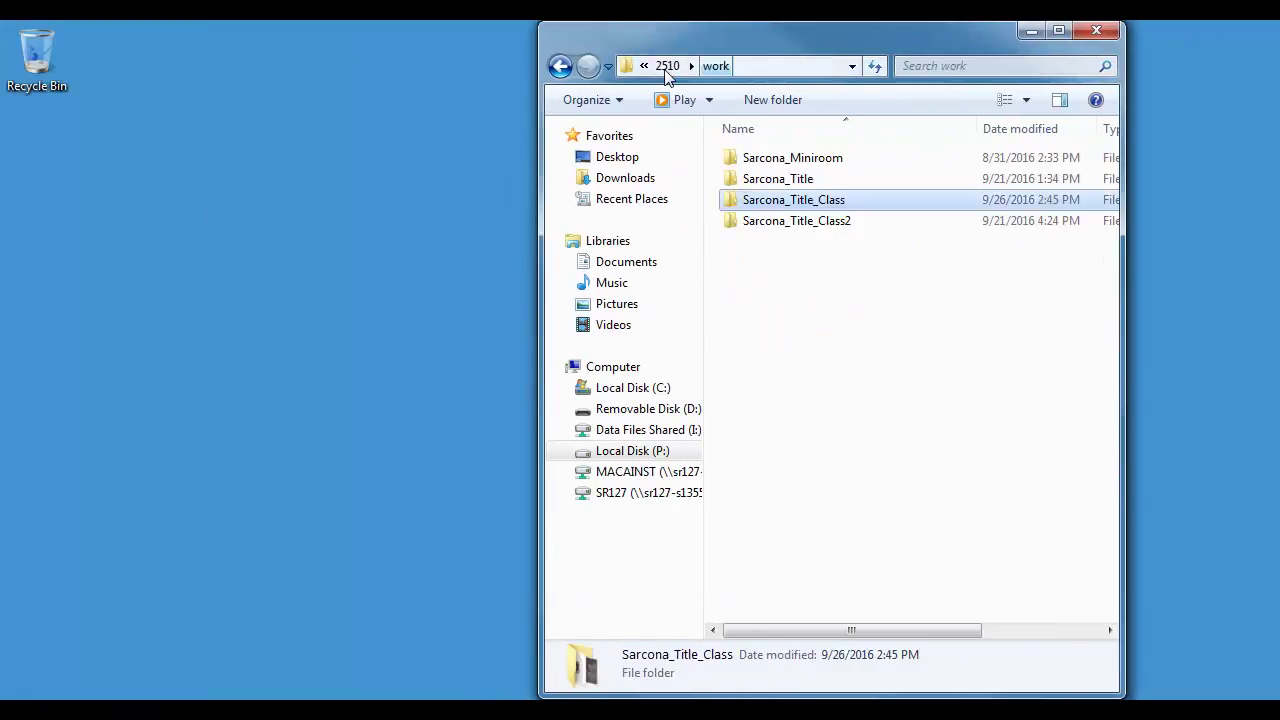
left_click_drag(790, 203, 259, 293)
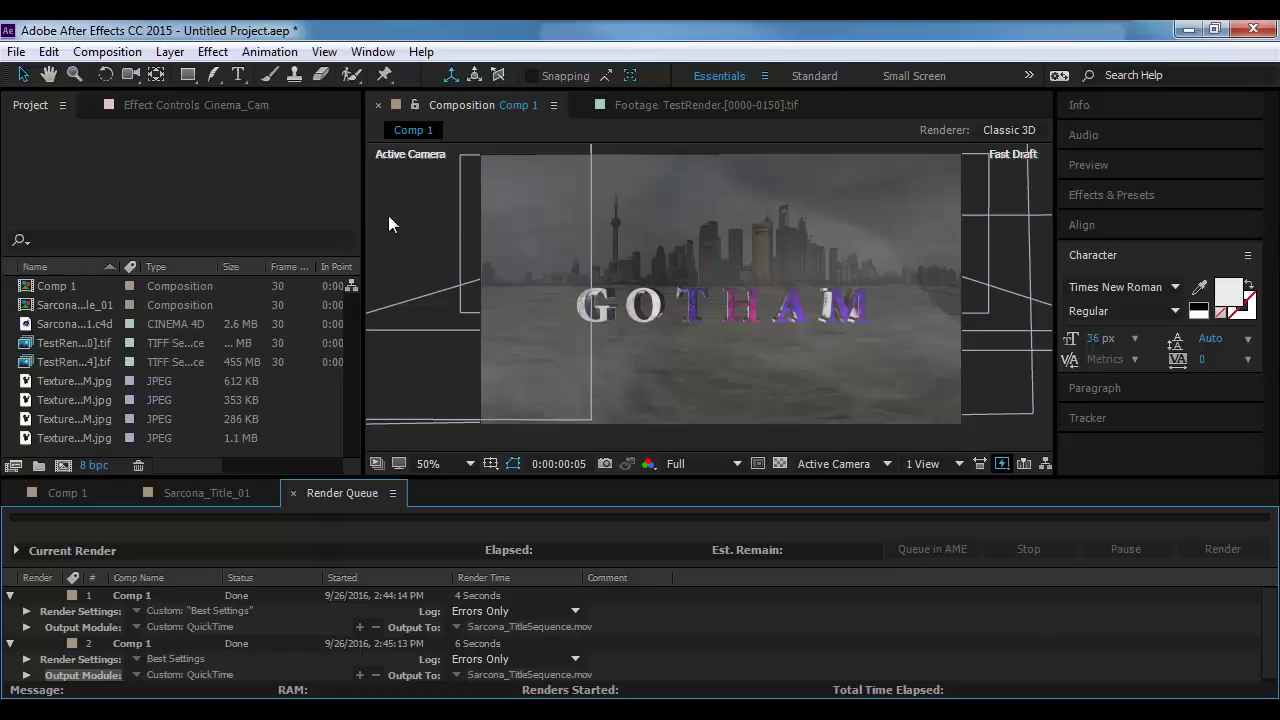
Save the project as AE_CompTitle in Sarcona_F2016 > 2510 > work > Sarcona_Title_Class
key("ctrl+s")
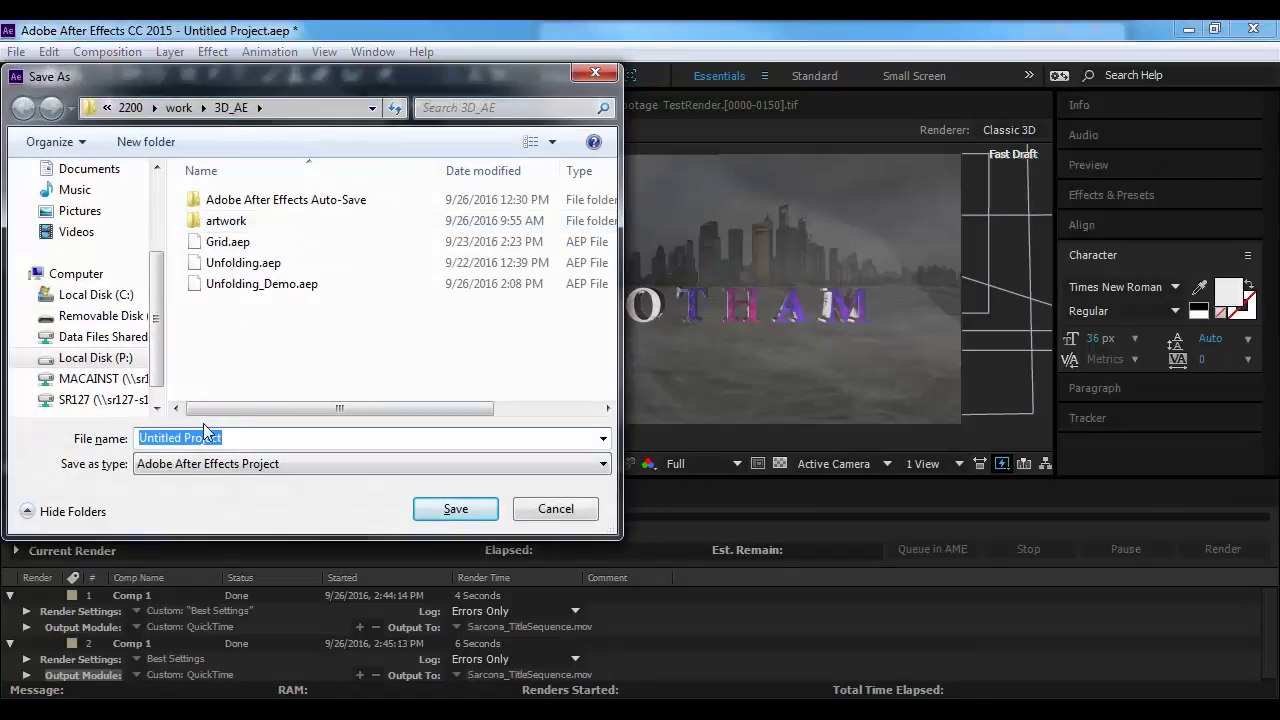
type("AE_CompTitle")
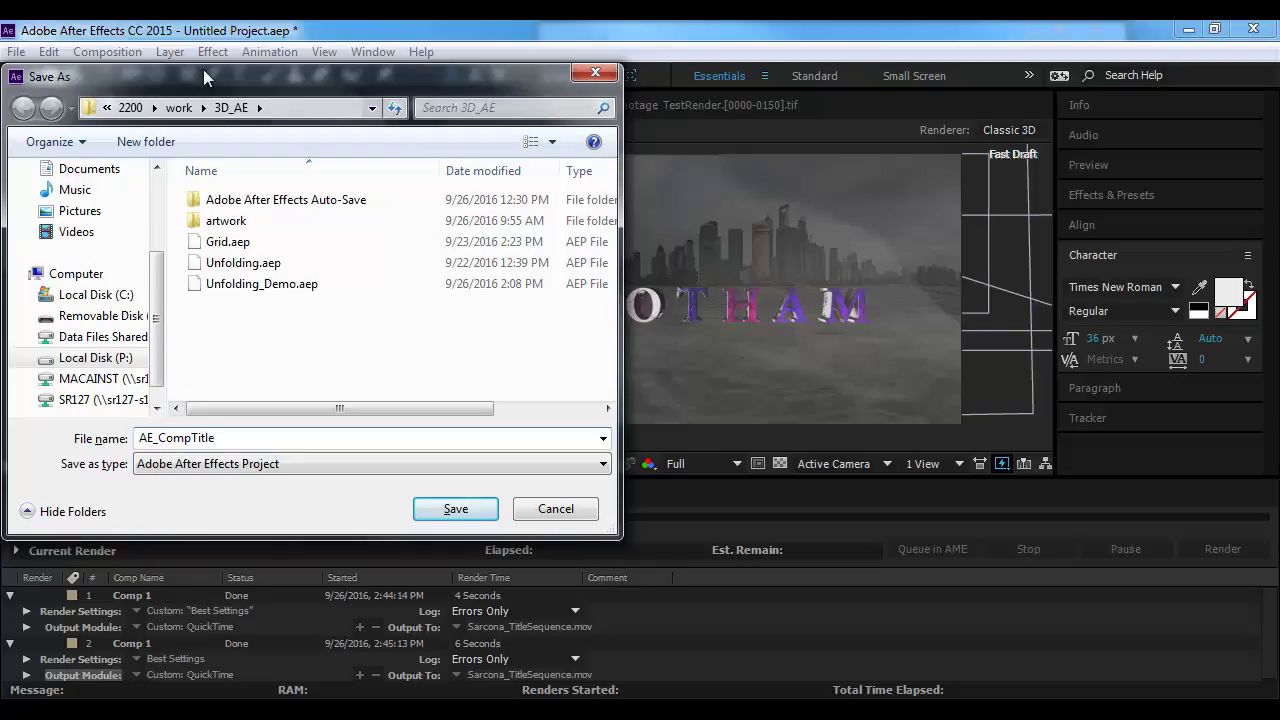
left_click(130, 108)
left_click(160, 108)
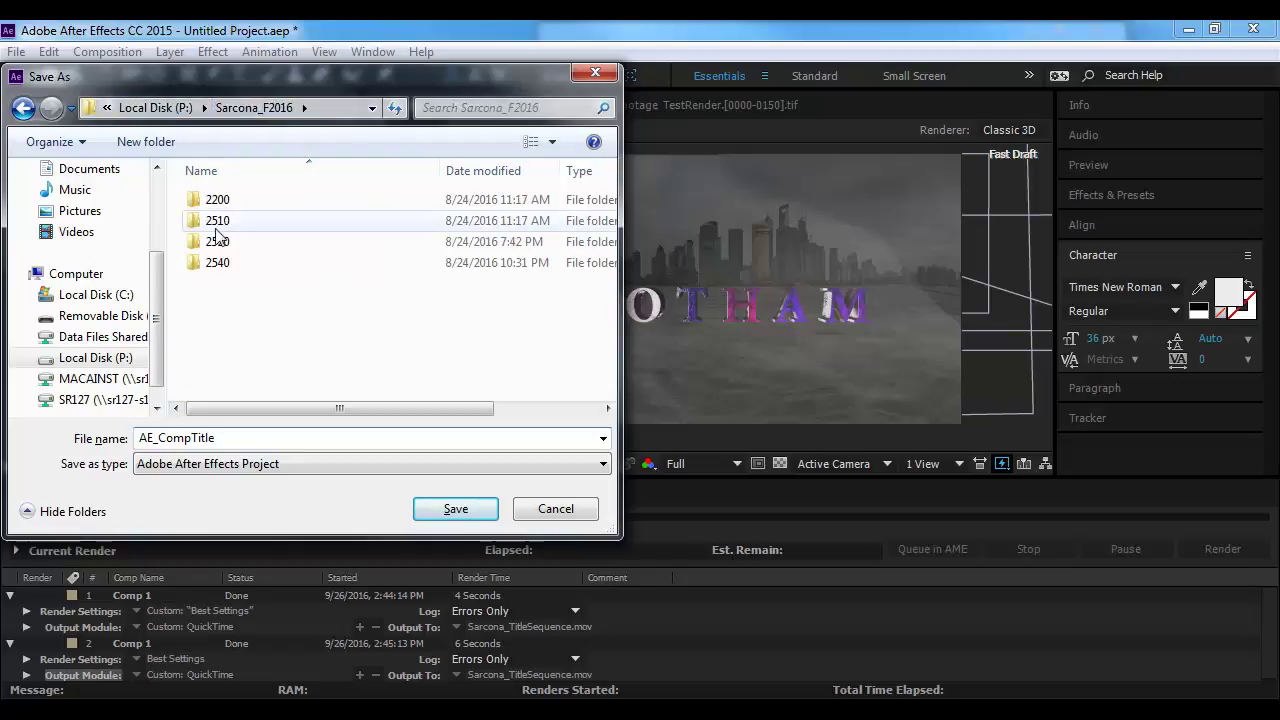
double_click(215, 220)
double_click(218, 221)
double_click(233, 243)
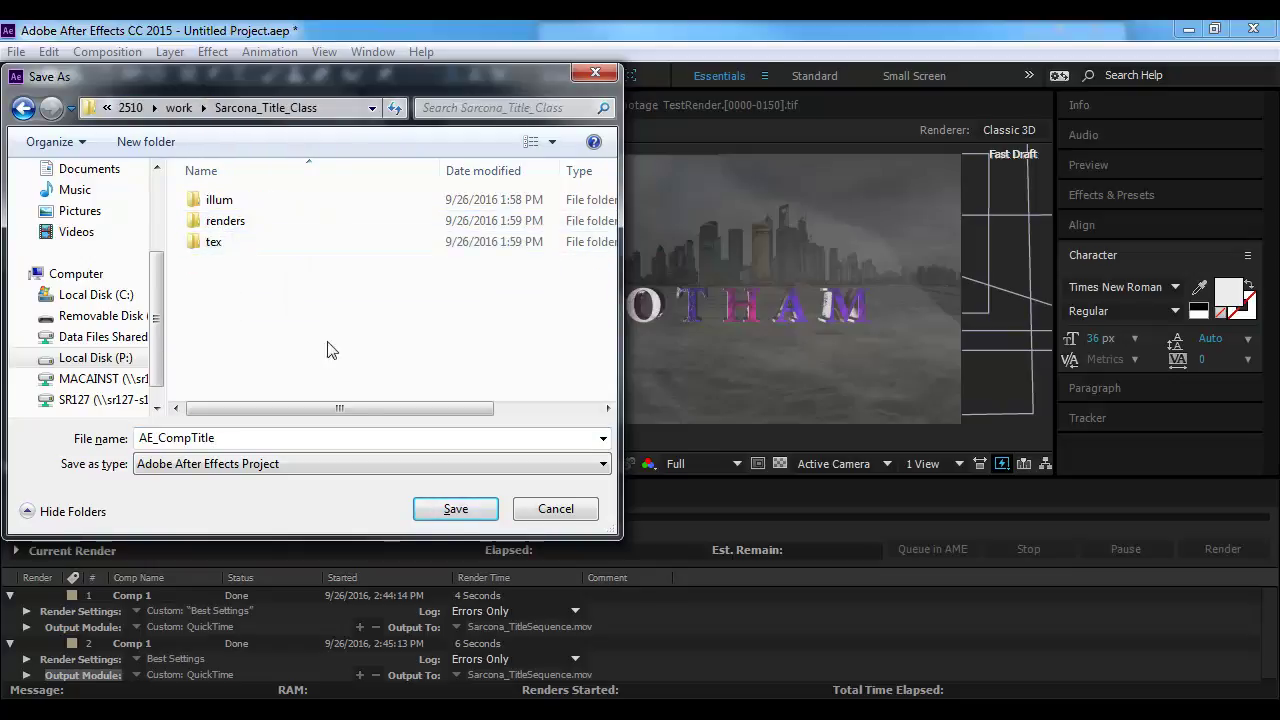
left_click(453, 508)
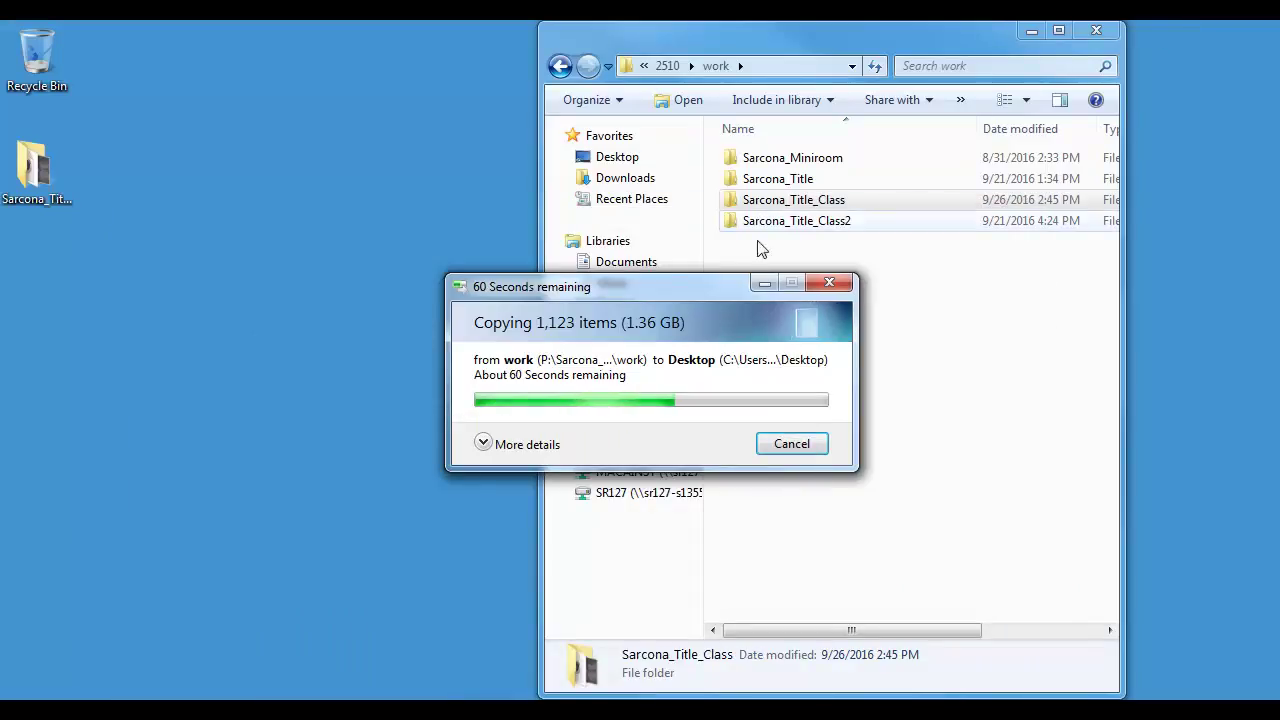
Open the desktop copy of Sarcona_Title_Class in its own folder window
left_click_drag(657, 285, 402, 287)
double_click(34, 168)
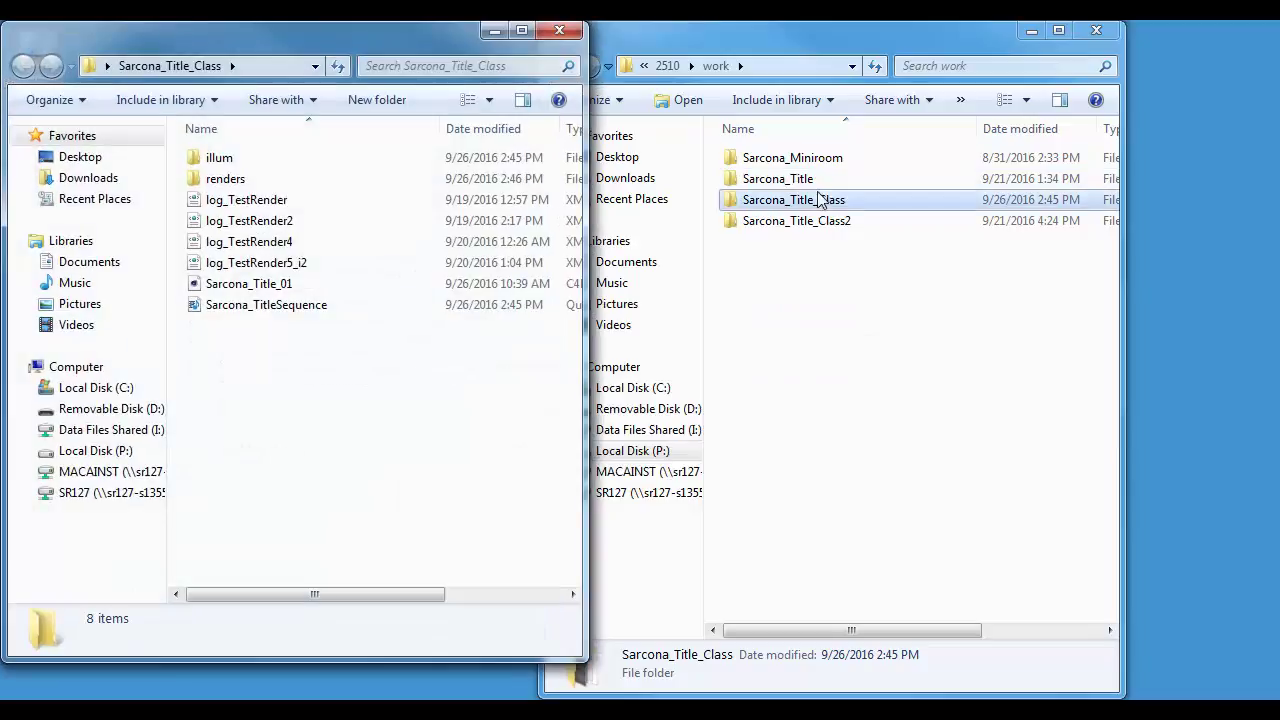
double_click(829, 220)
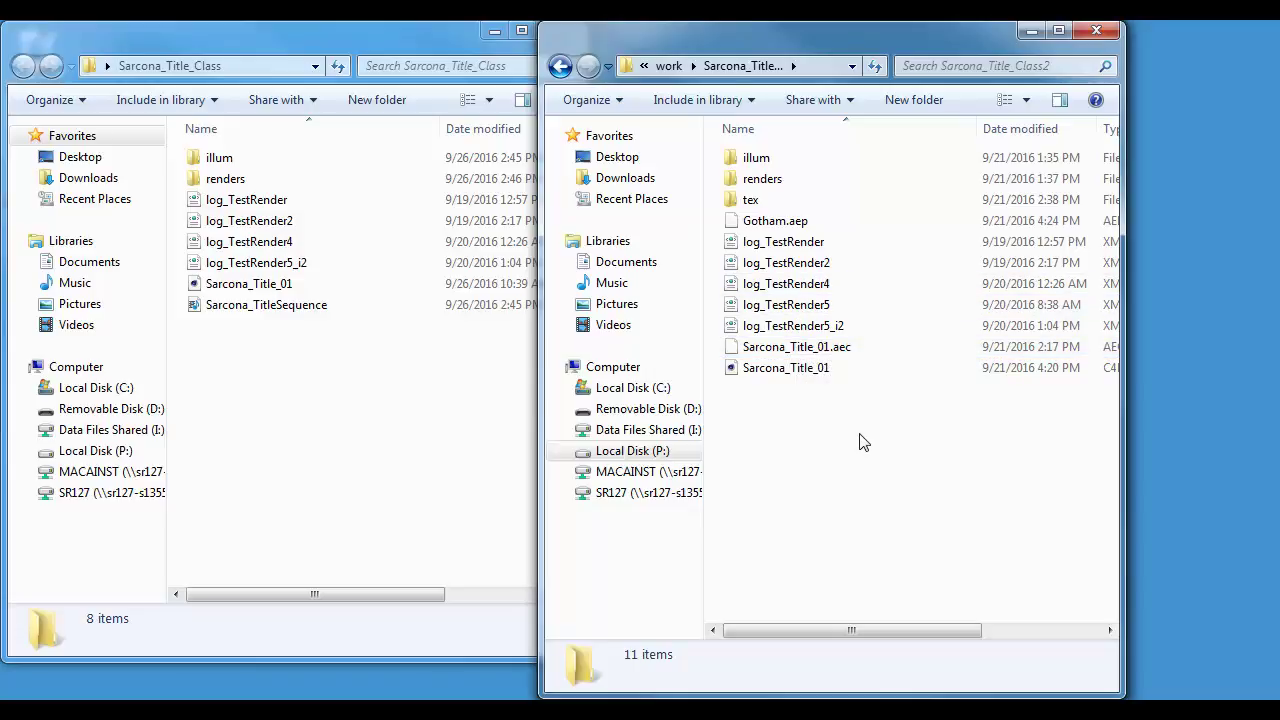
key("alt+Tab")
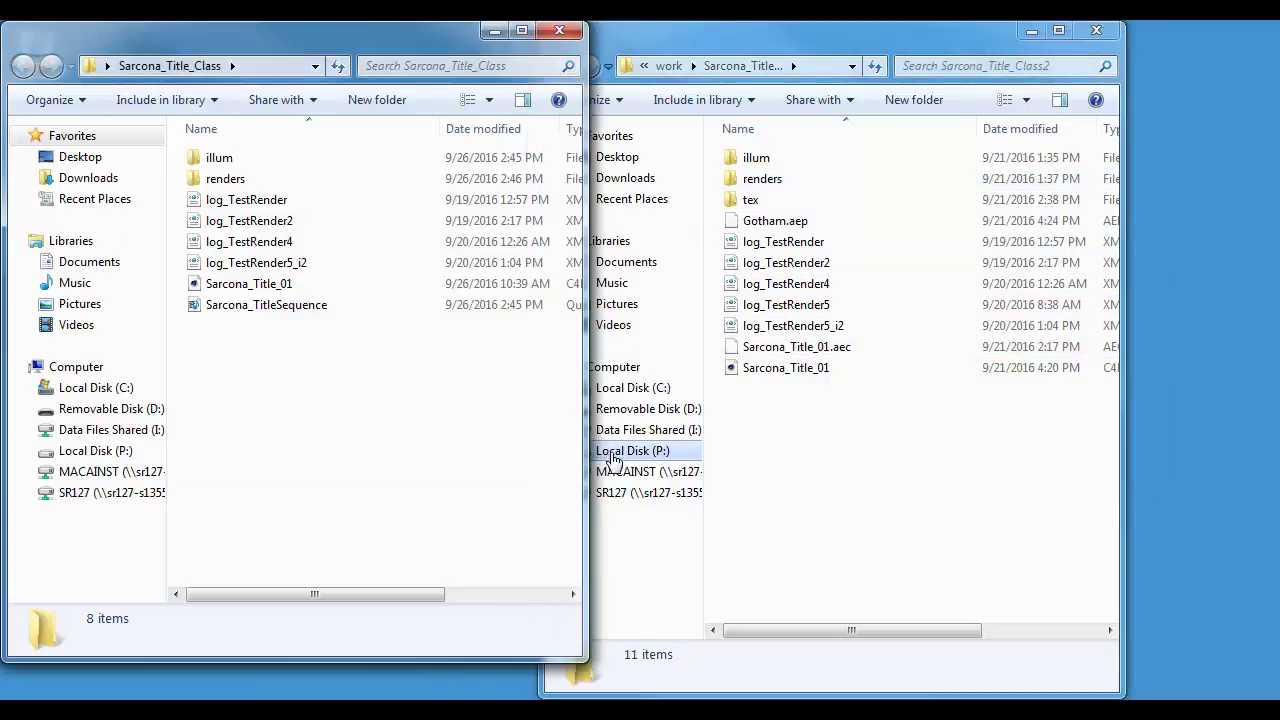
key("alt+Tab")
key("alt+Tab")
key("alt+Tab")
key("alt+Tab")
key("alt+Tab")
key("alt+Tab")
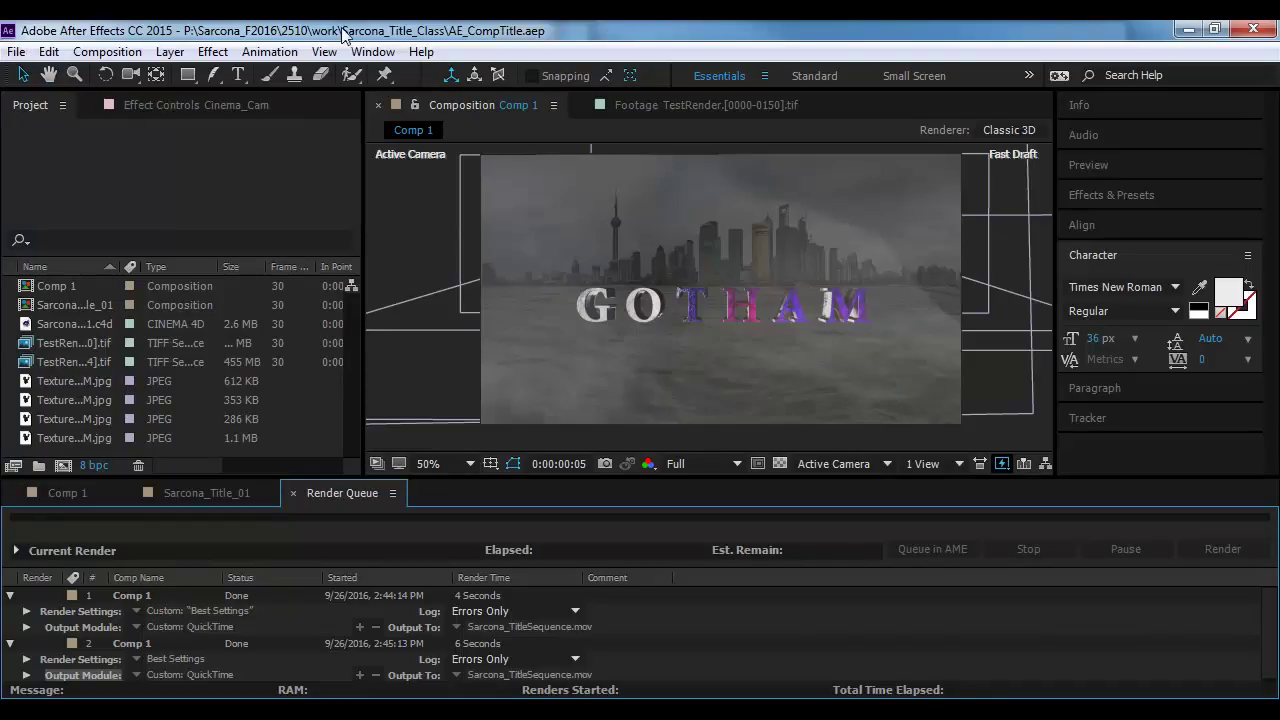
left_click(1185, 31)
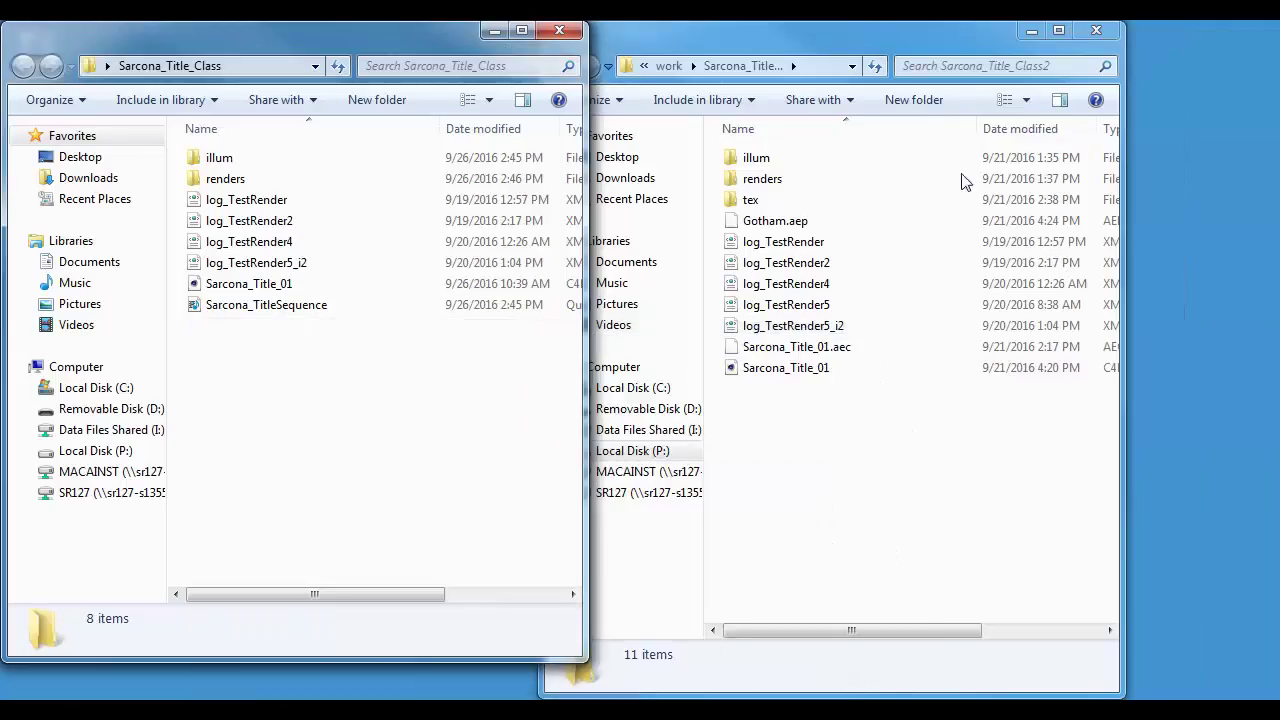
left_click(855, 423)
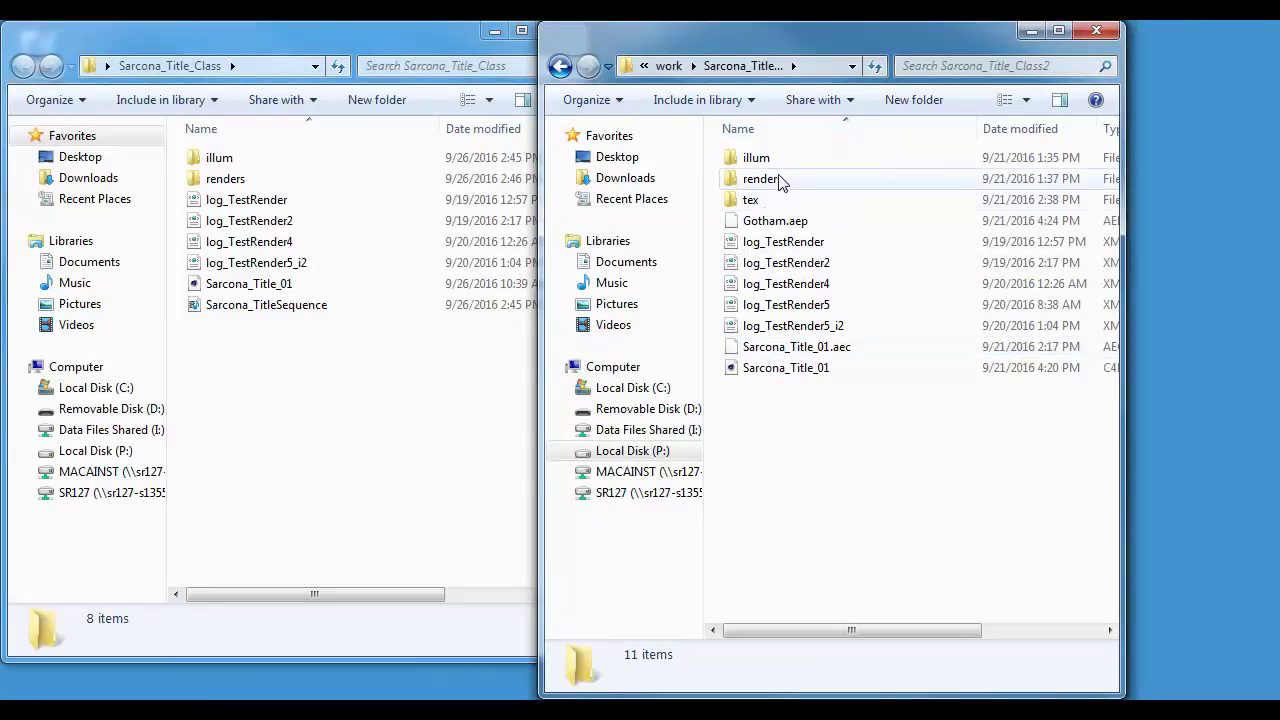
Copy AE_CompTitle.aep from work > Sarcona_Title_Class into the desktop folder copy
left_click(768, 226)
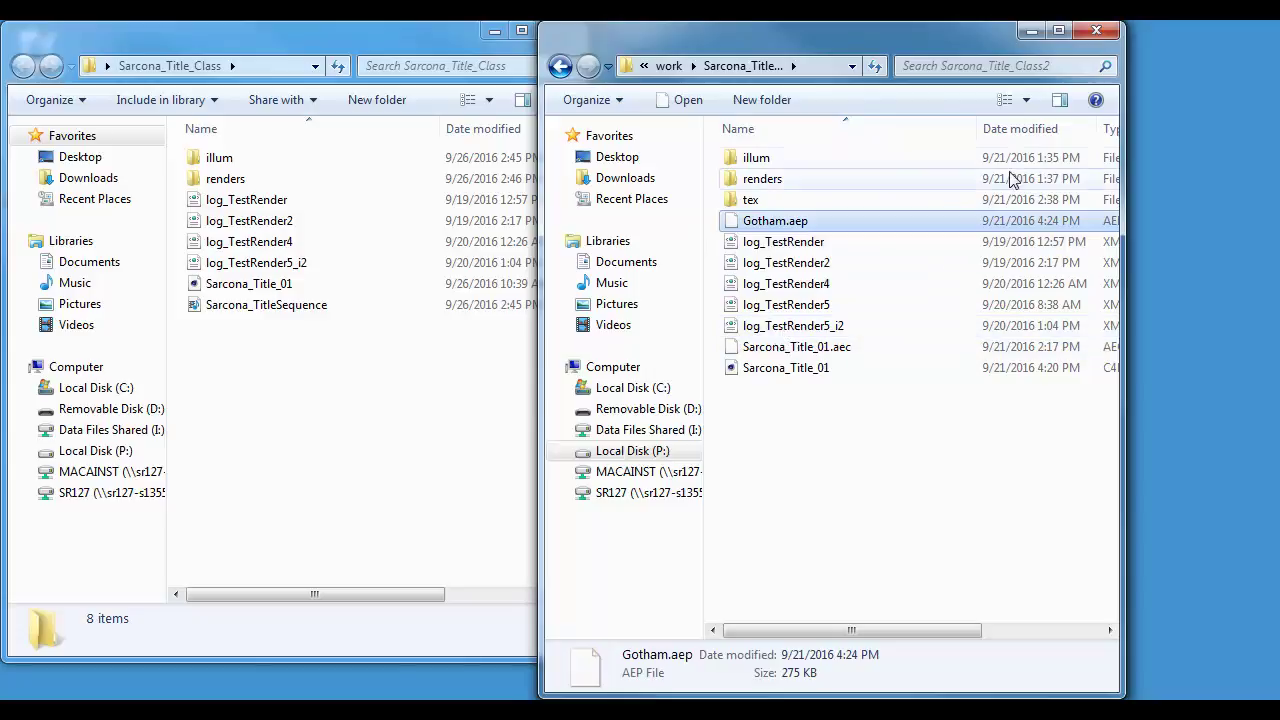
left_click(1027, 124)
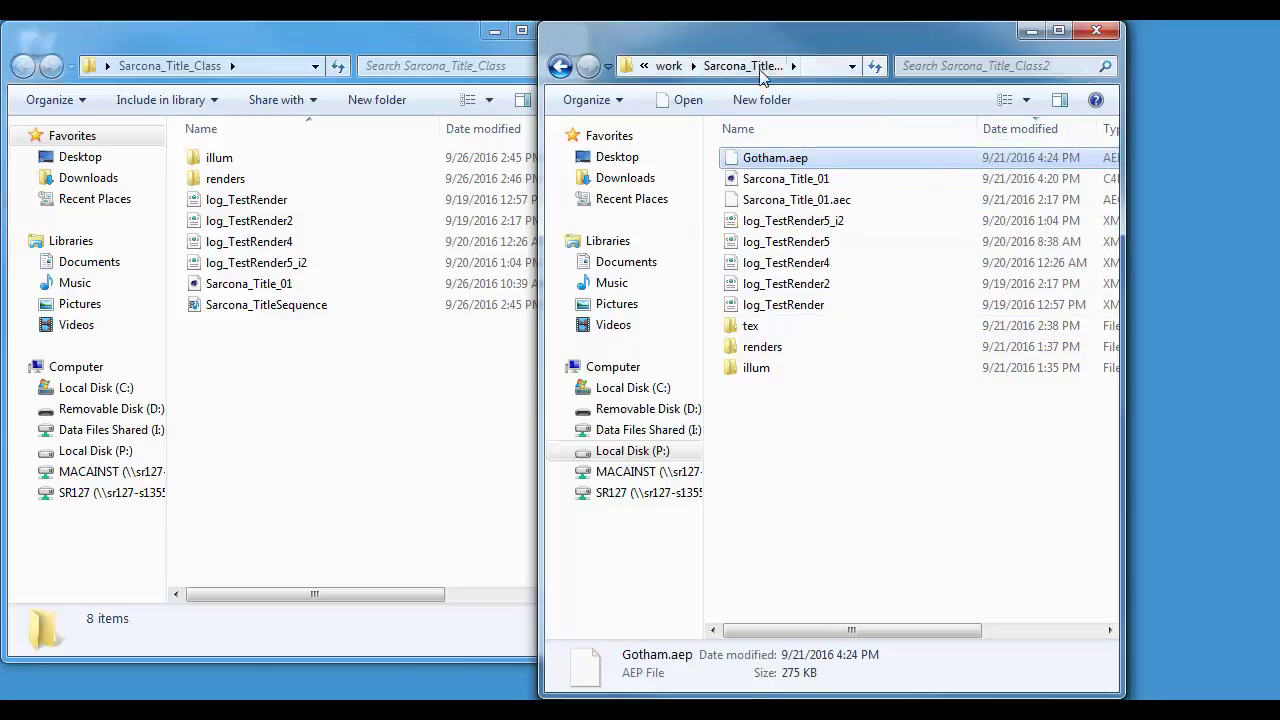
left_click(668, 66)
double_click(788, 199)
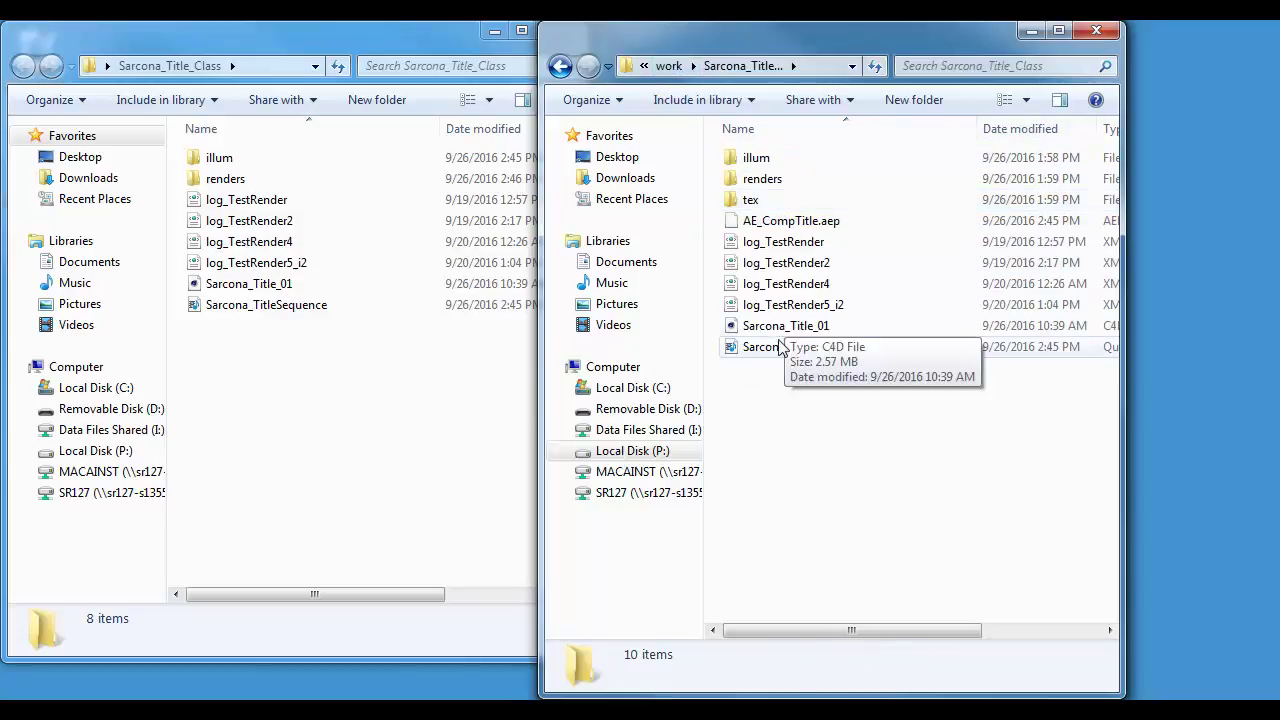
left_click_drag(789, 220, 386, 416)
left_click(613, 28)
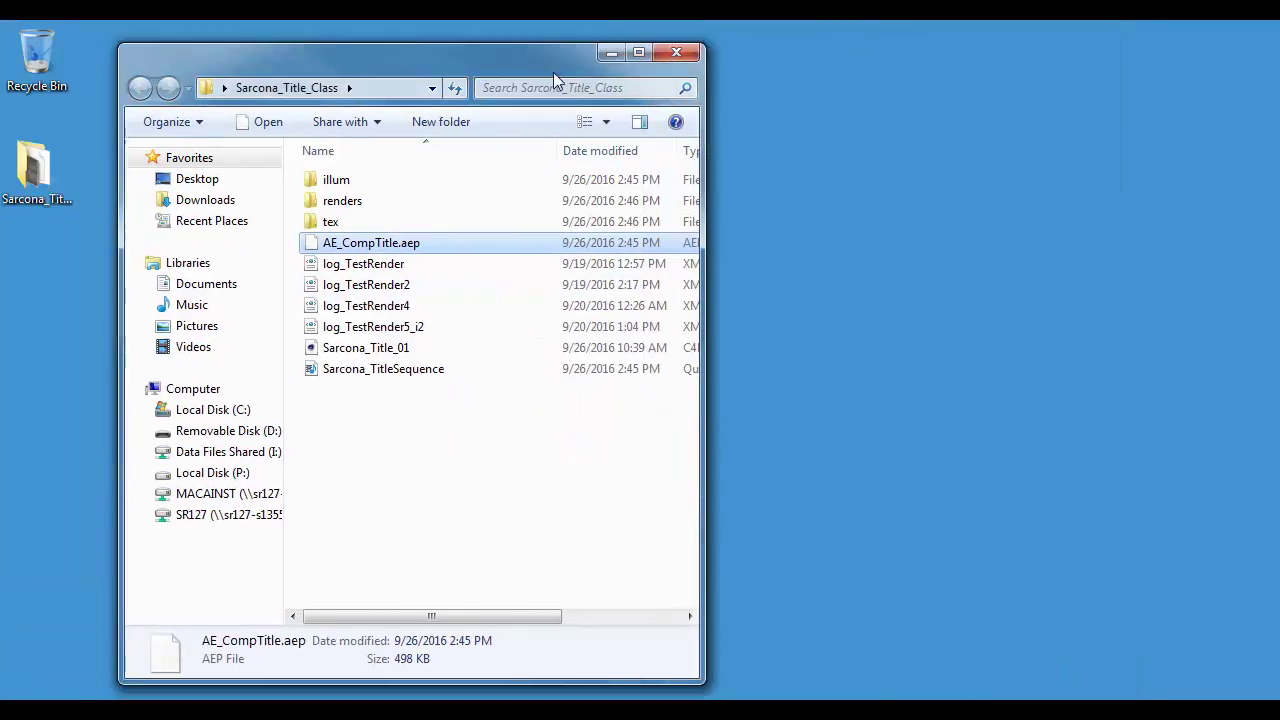
left_click_drag(553, 72, 716, 86)
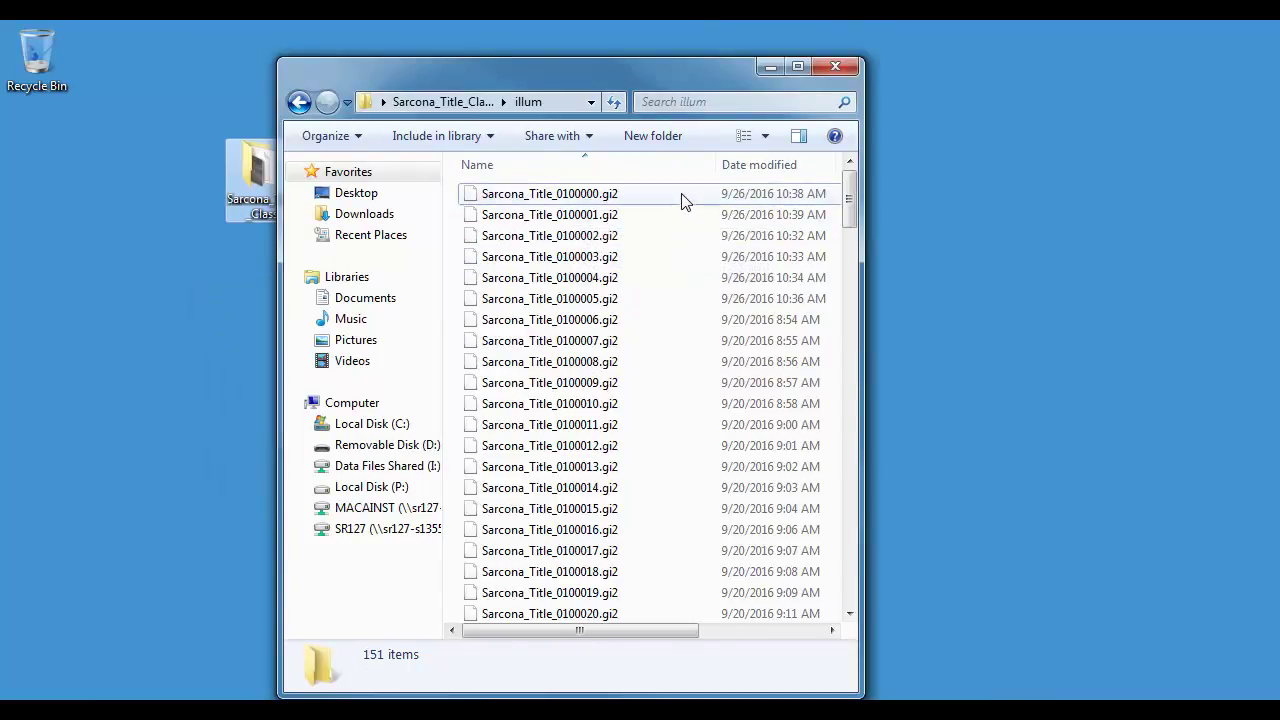
Delete all 151 files in the illum folder
left_click(686, 195)
left_click_drag(848, 198, 836, 640)
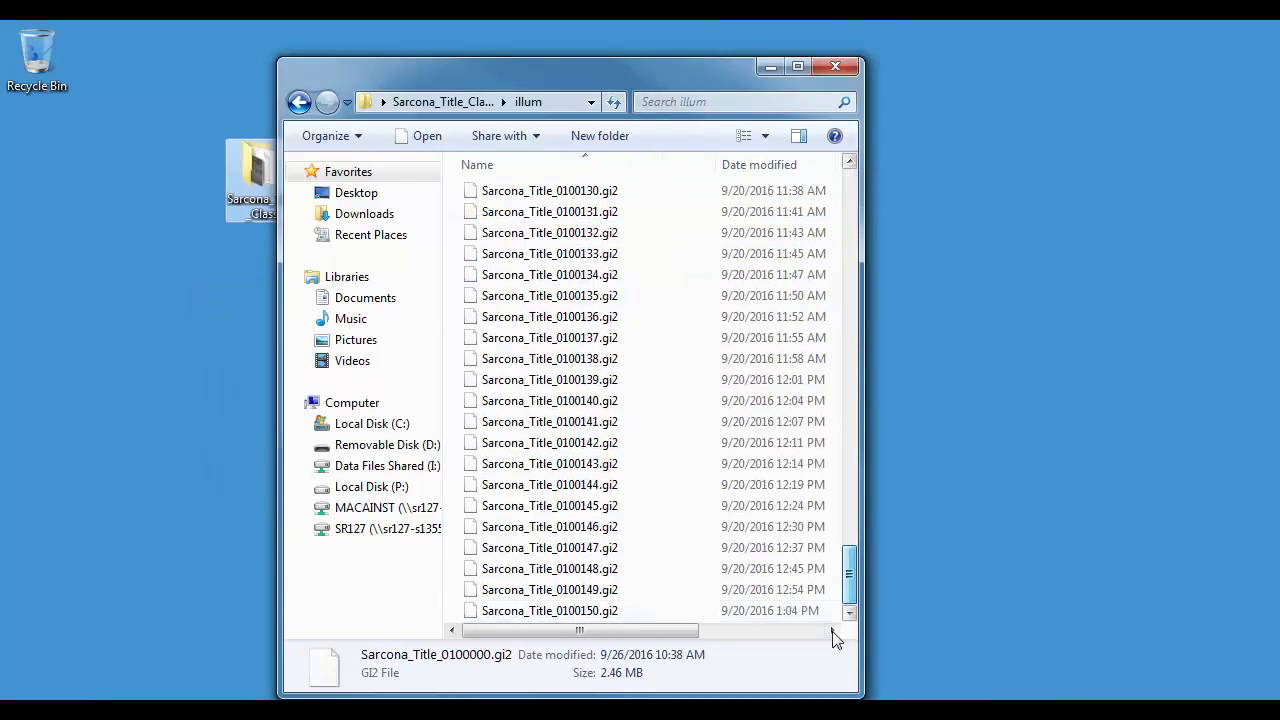
left_click(645, 610, "shift")
key("shift+Delete")
key("Return")
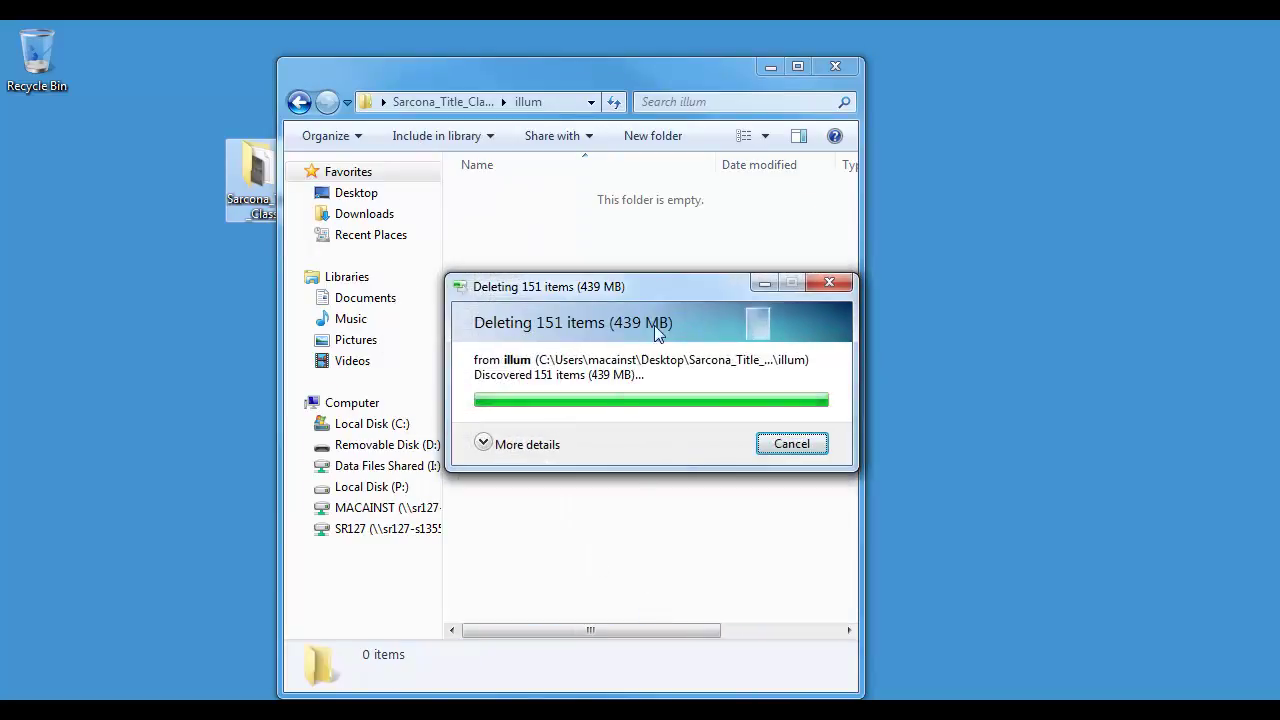
Permanently delete all 870 render files in the renders folder
left_click(480, 99)
double_click(497, 214)
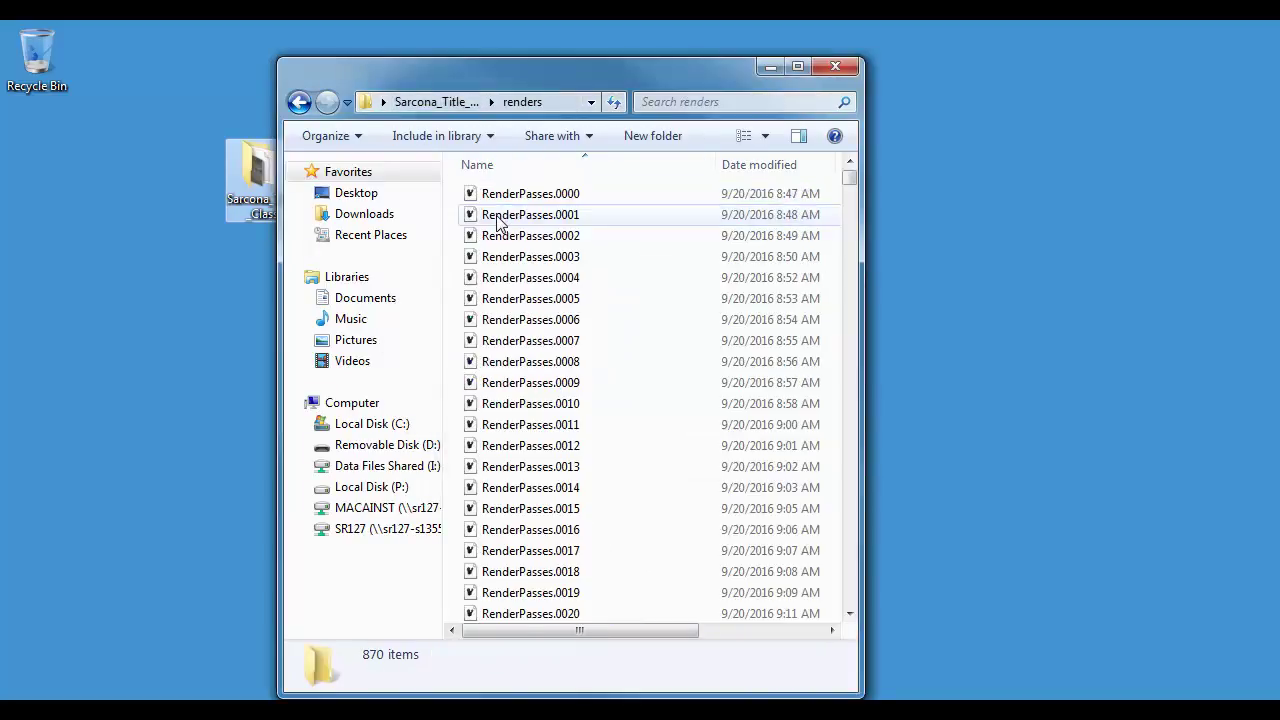
left_click(534, 196)
key("ctrl+a")
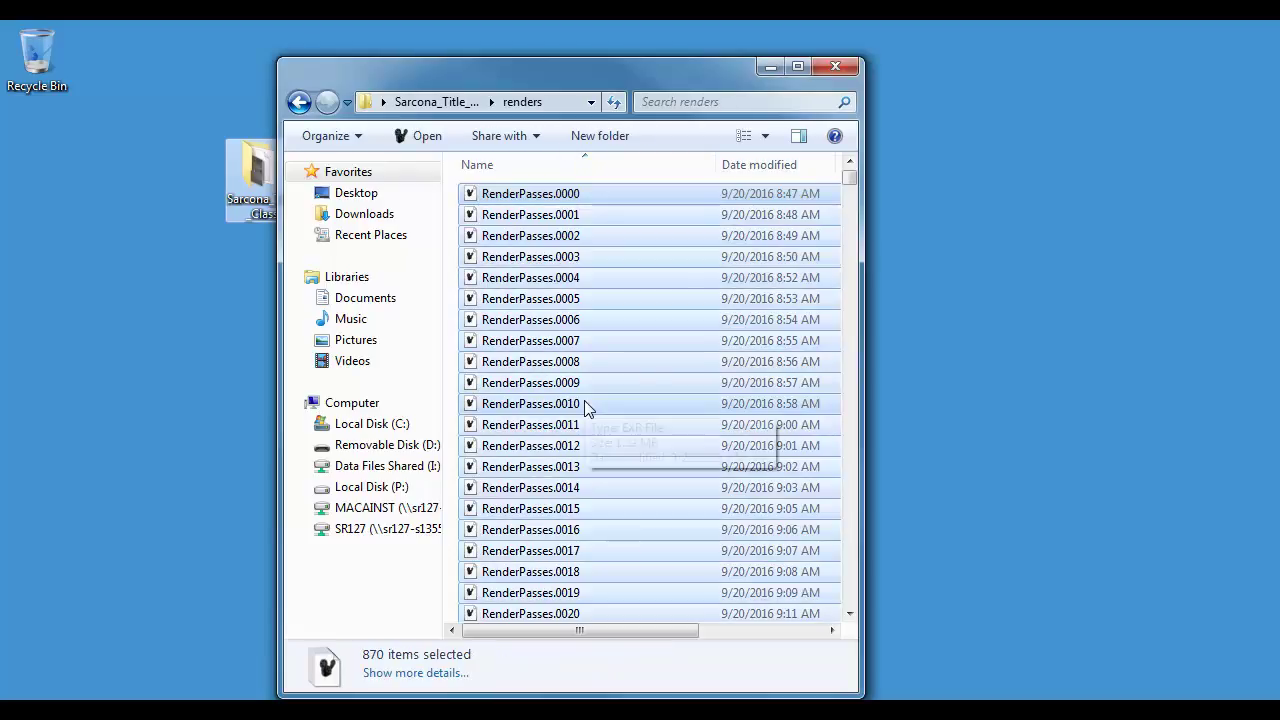
key("shift+Delete")
key("Return")
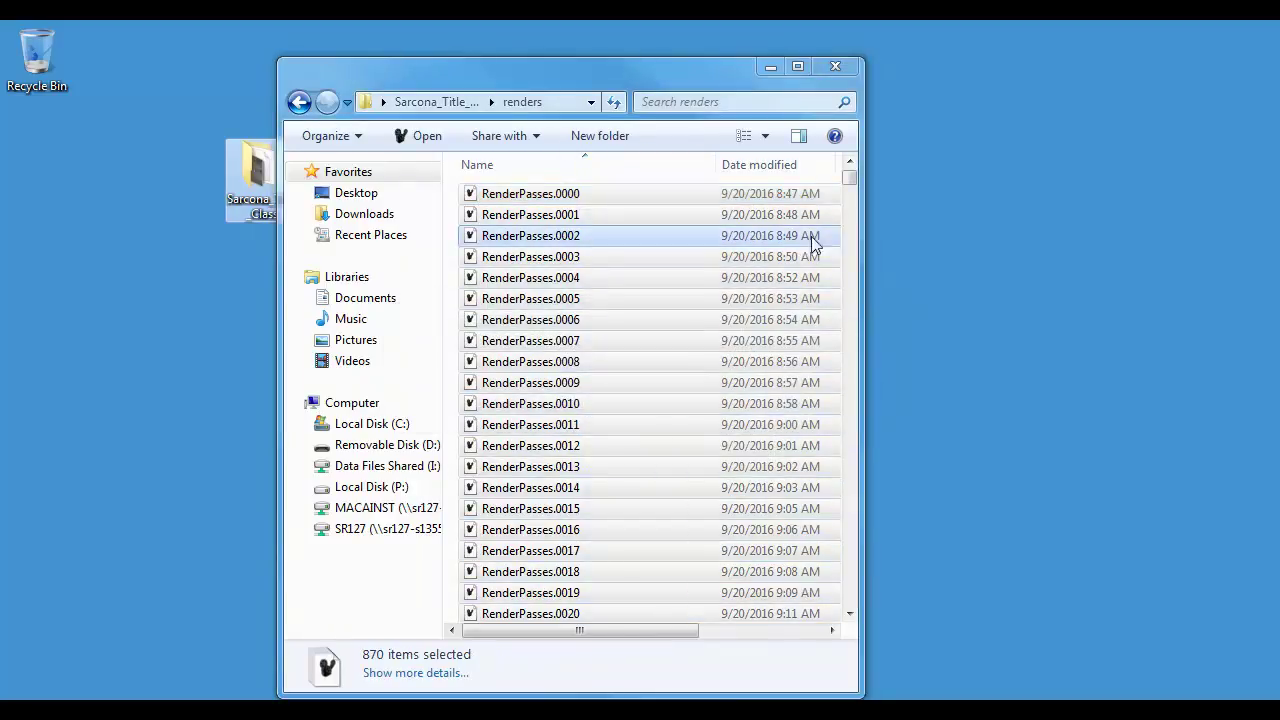
Delete the four log_TestRender files from Sarcona_Title_Class
left_click_drag(458, 92, 712, 90)
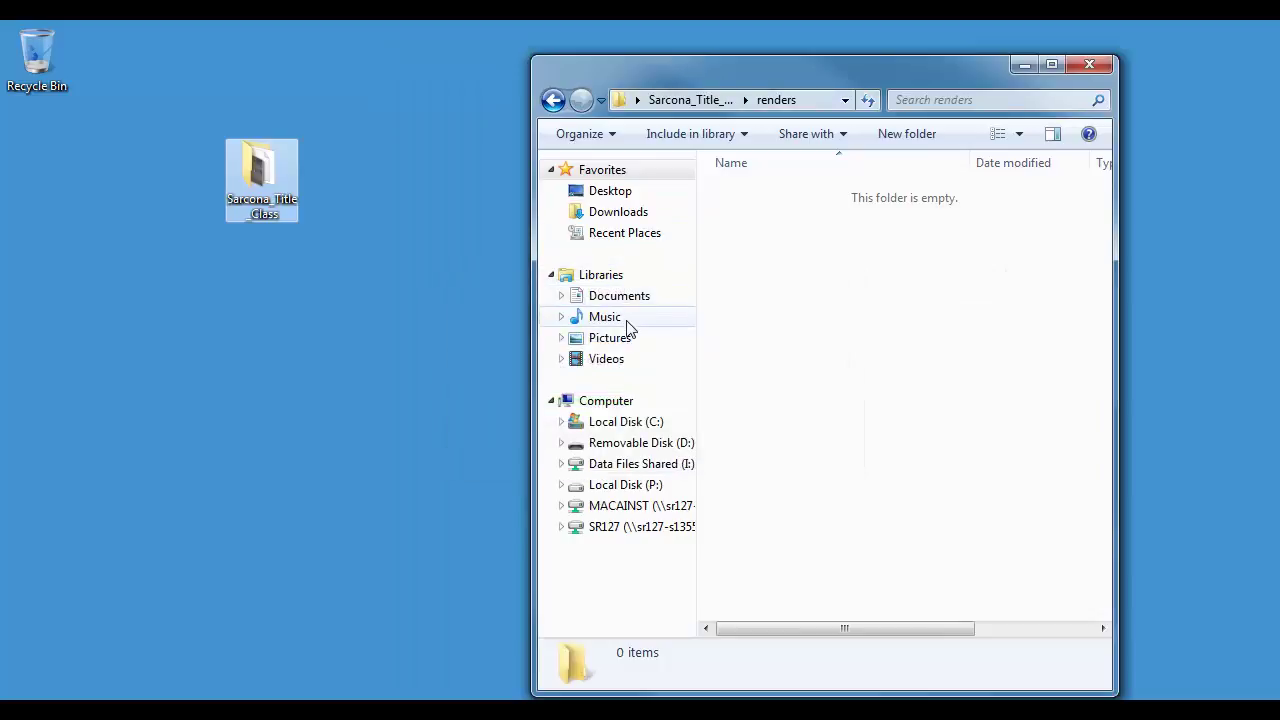
left_click(690, 99)
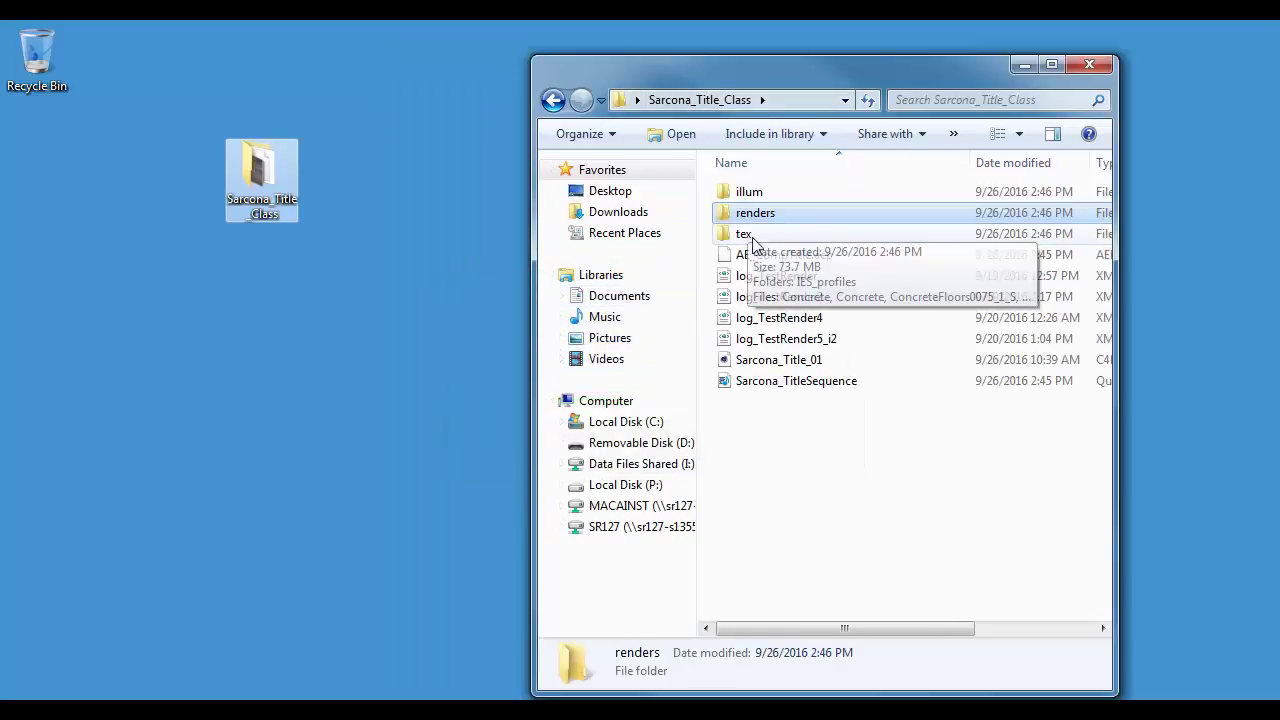
left_click(814, 360)
key("Down")
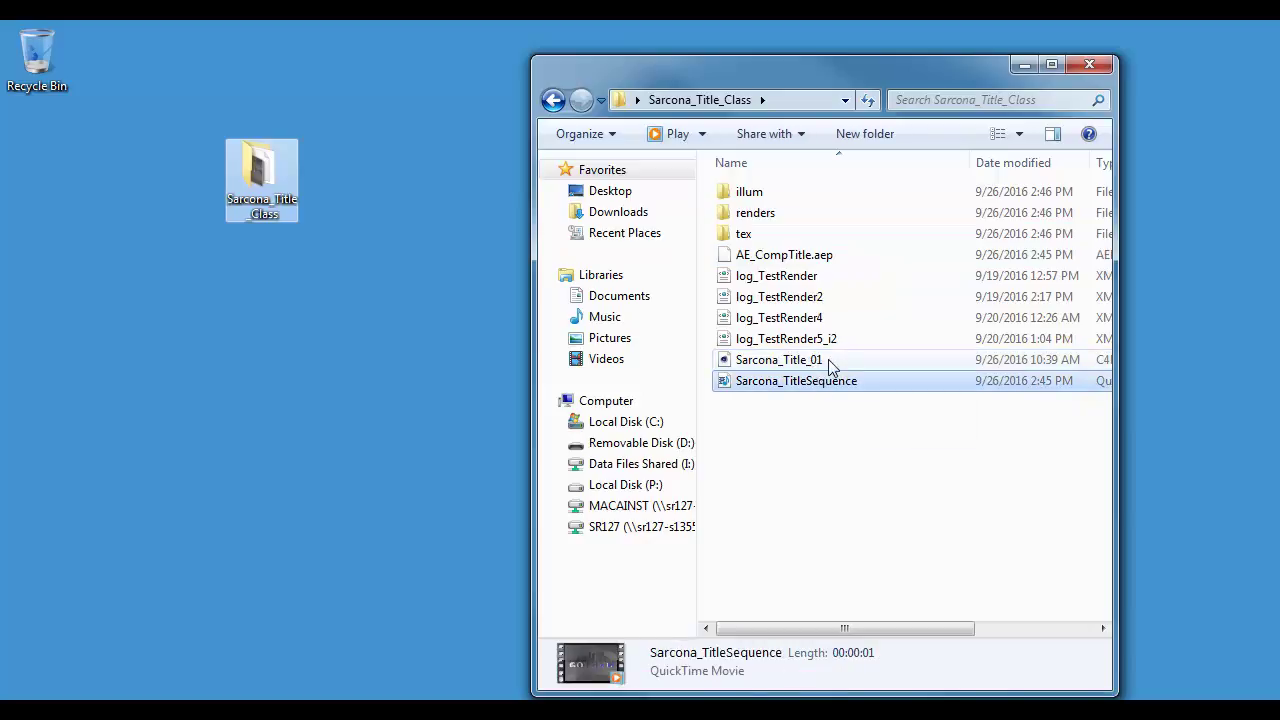
left_click(822, 361)
left_click(826, 338)
left_click(820, 317)
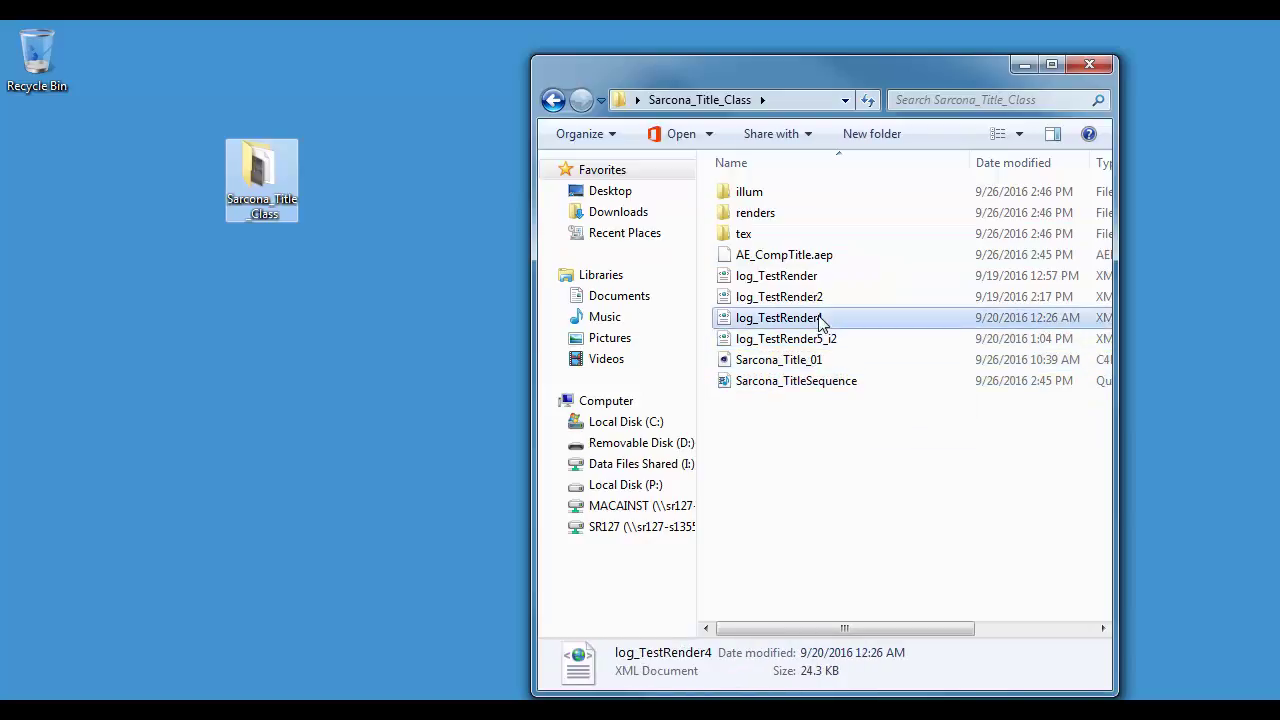
left_click(818, 298)
left_click(840, 276)
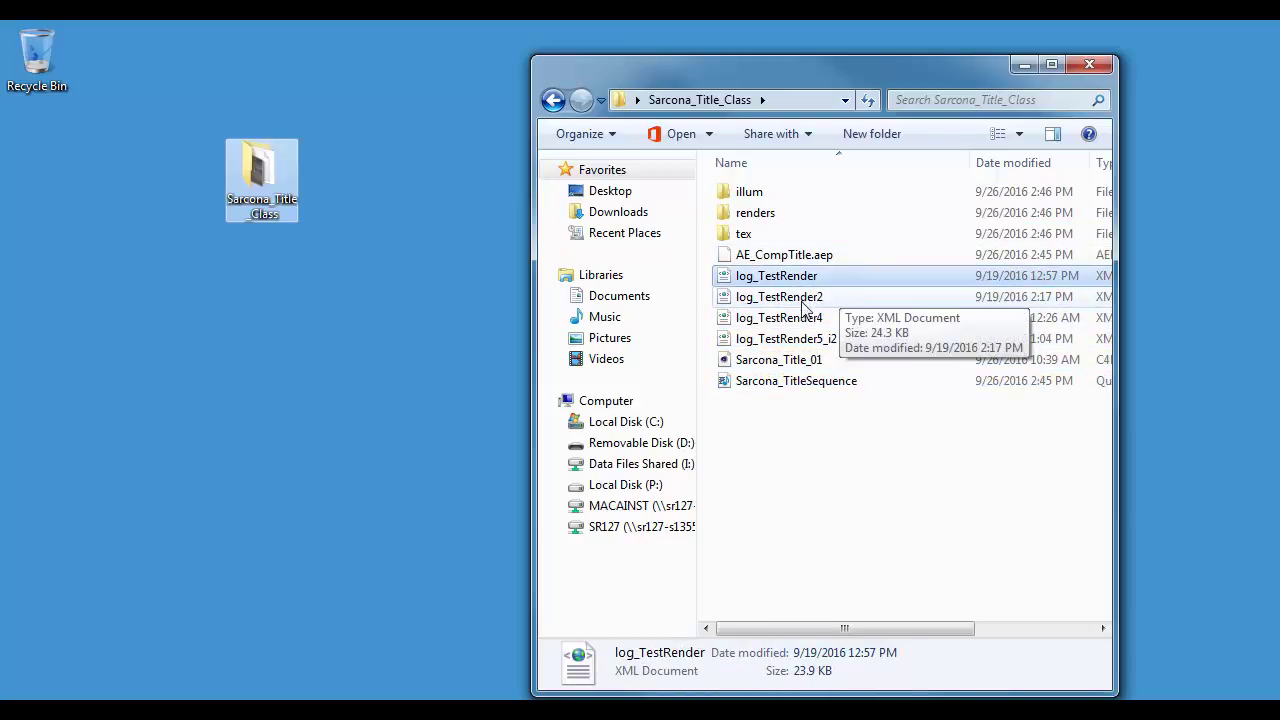
left_click(795, 340, "shift")
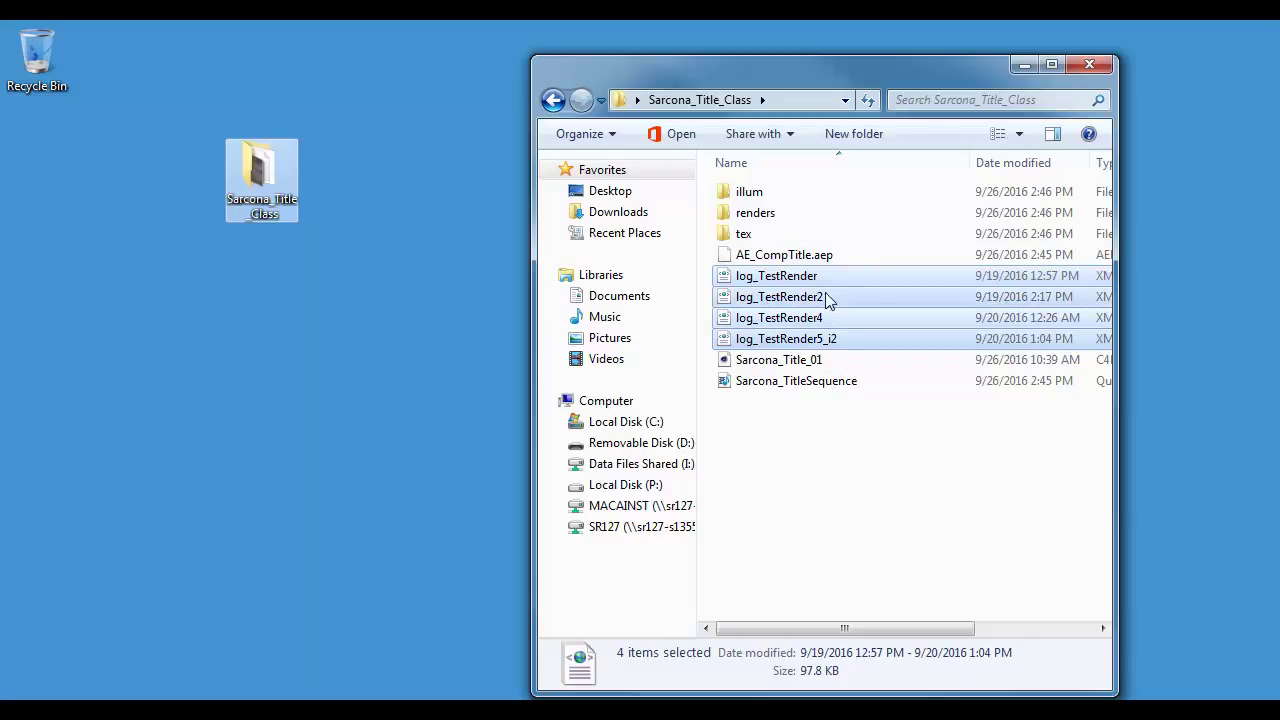
key("Delete")
key("Return")
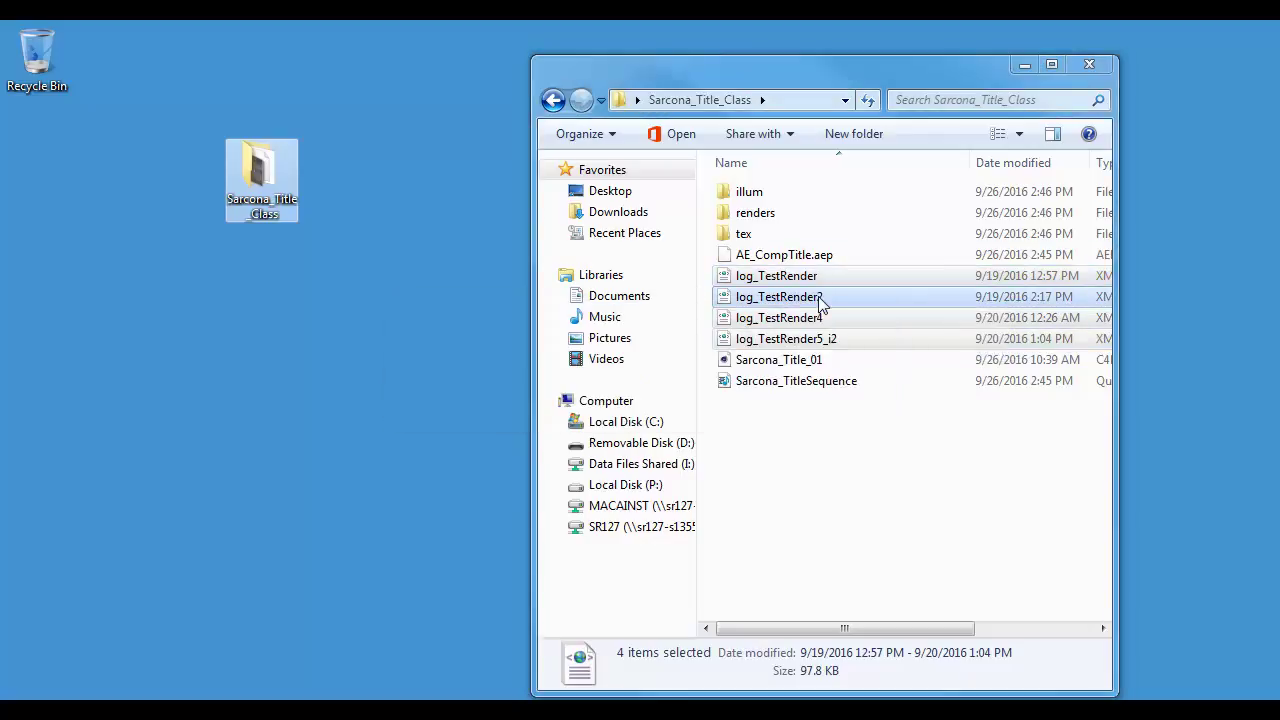
Check the tex, renders and illum folders, confirming renders and illum are empty
left_click_drag(759, 91, 603, 103)
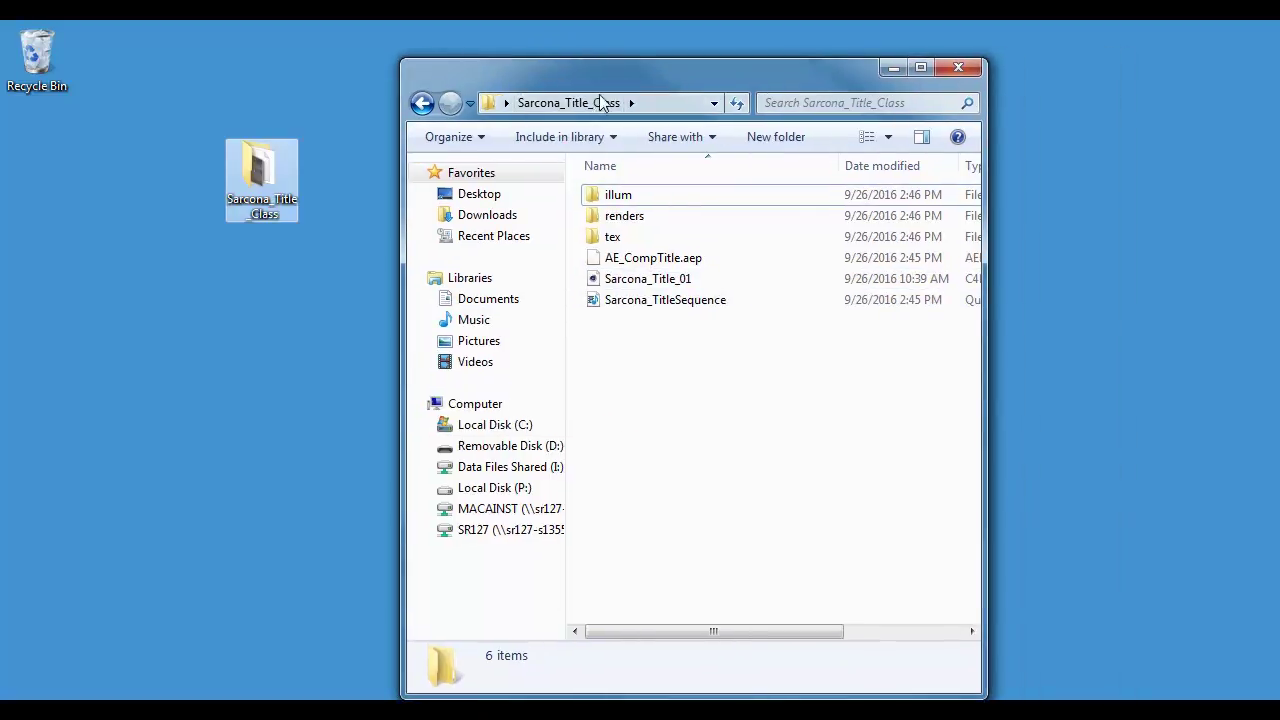
double_click(612, 236)
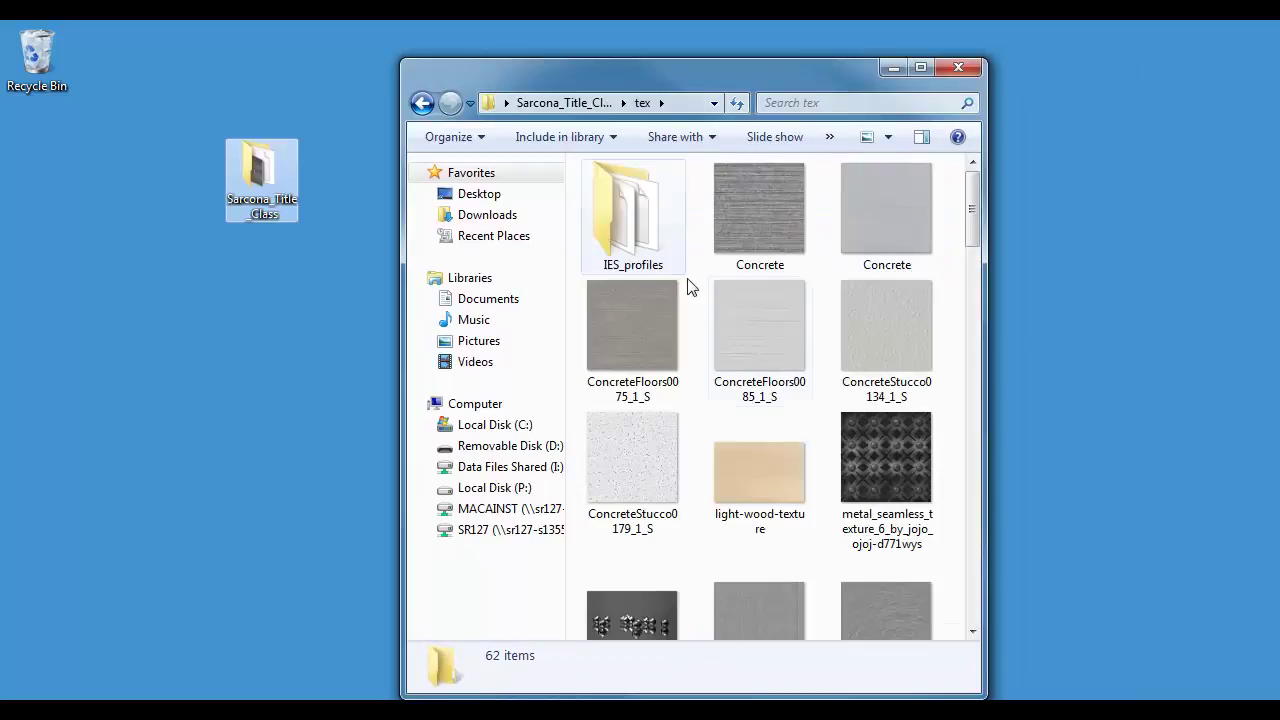
left_click_drag(968, 207, 960, 337)
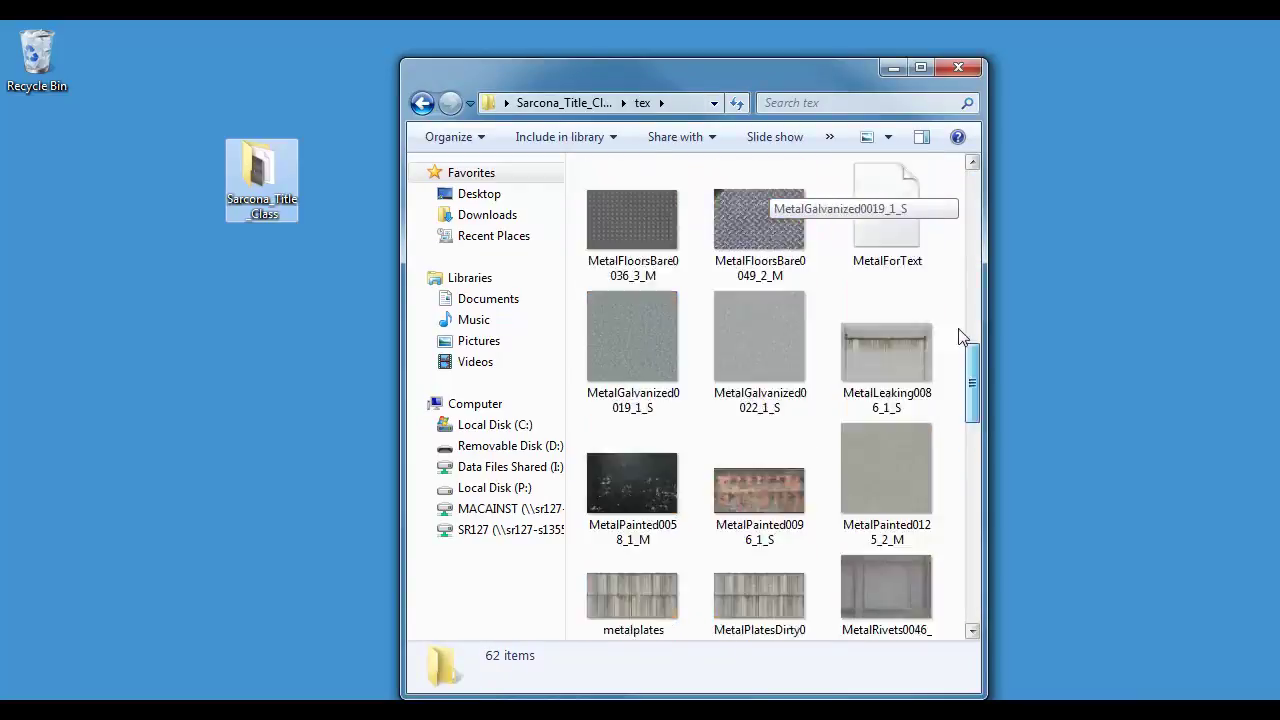
left_click(867, 137)
key("BackSpace")
double_click(666, 216)
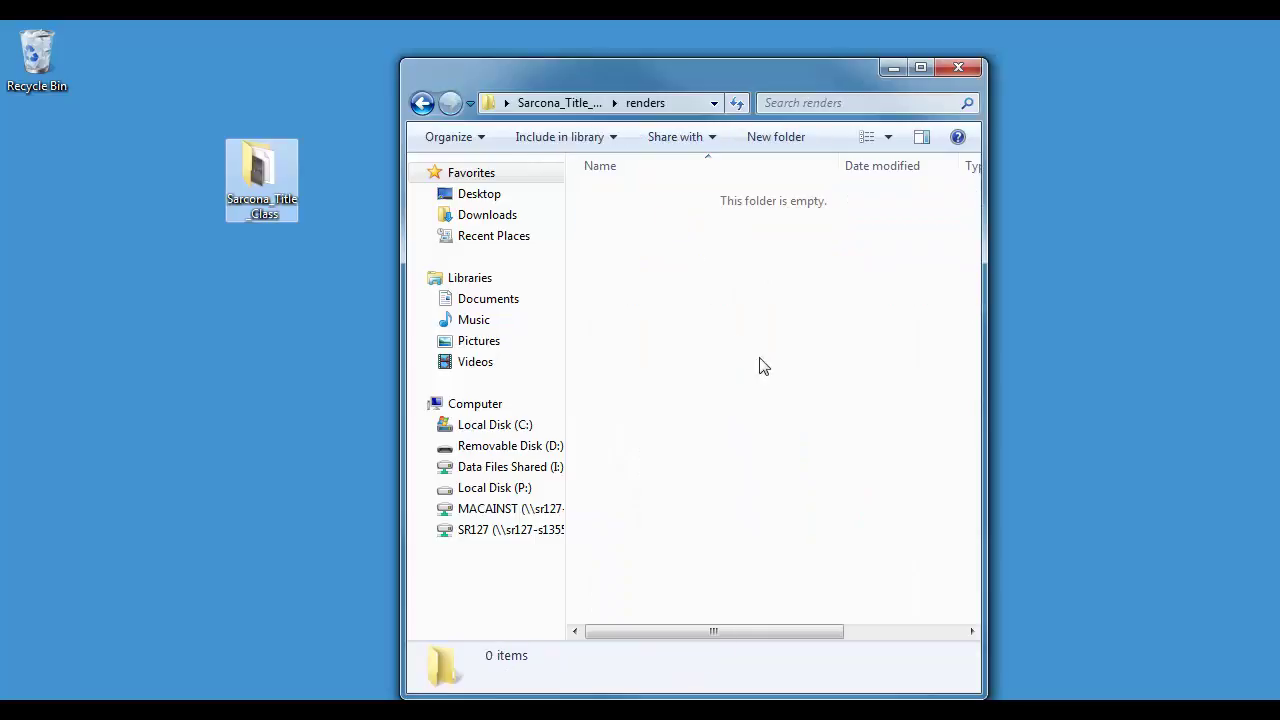
left_click(578, 103)
double_click(651, 194)
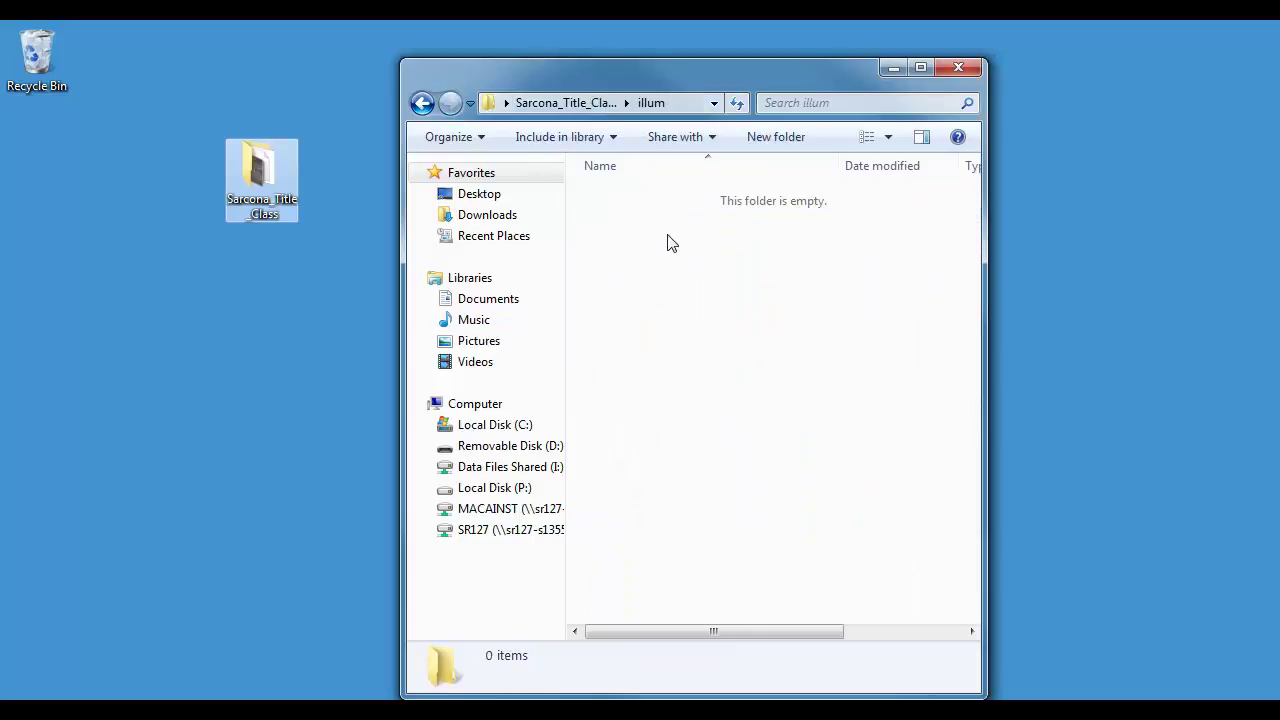
key("BackSpace")
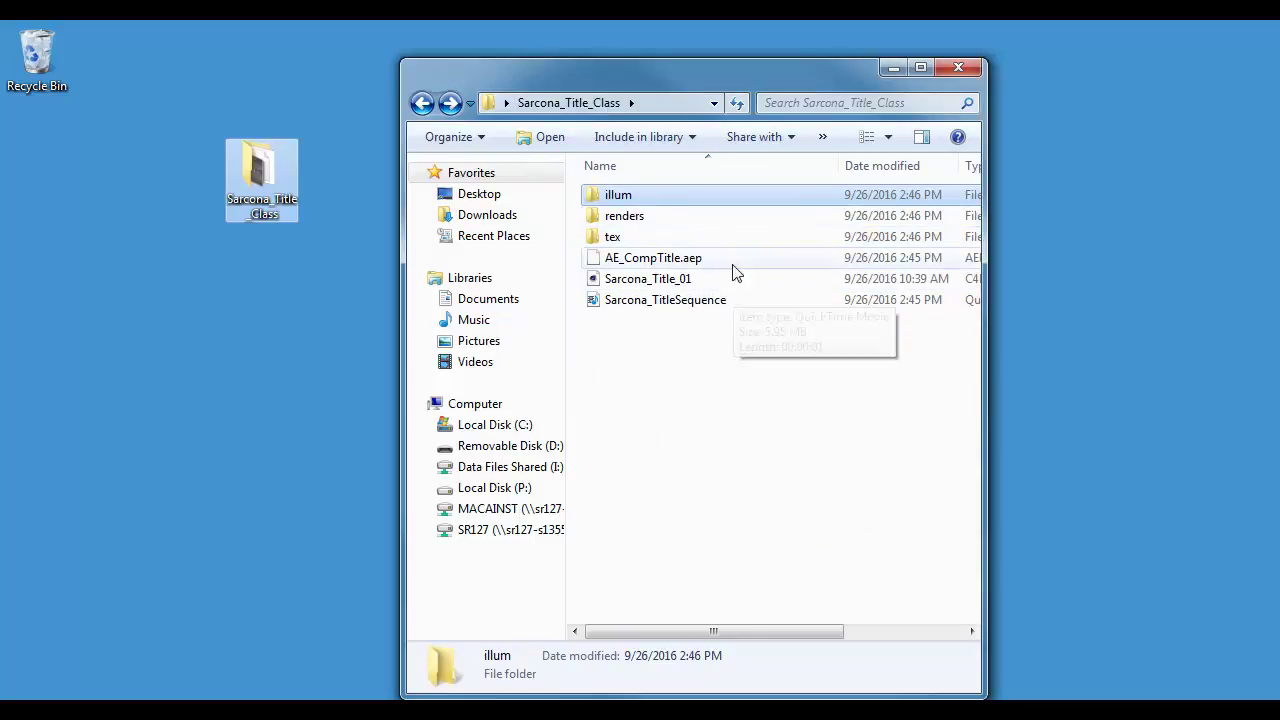
Play the Sarcona_TitleSequence movie to check the GOTHAM title, then close the player
left_click_drag(758, 341, 652, 325)
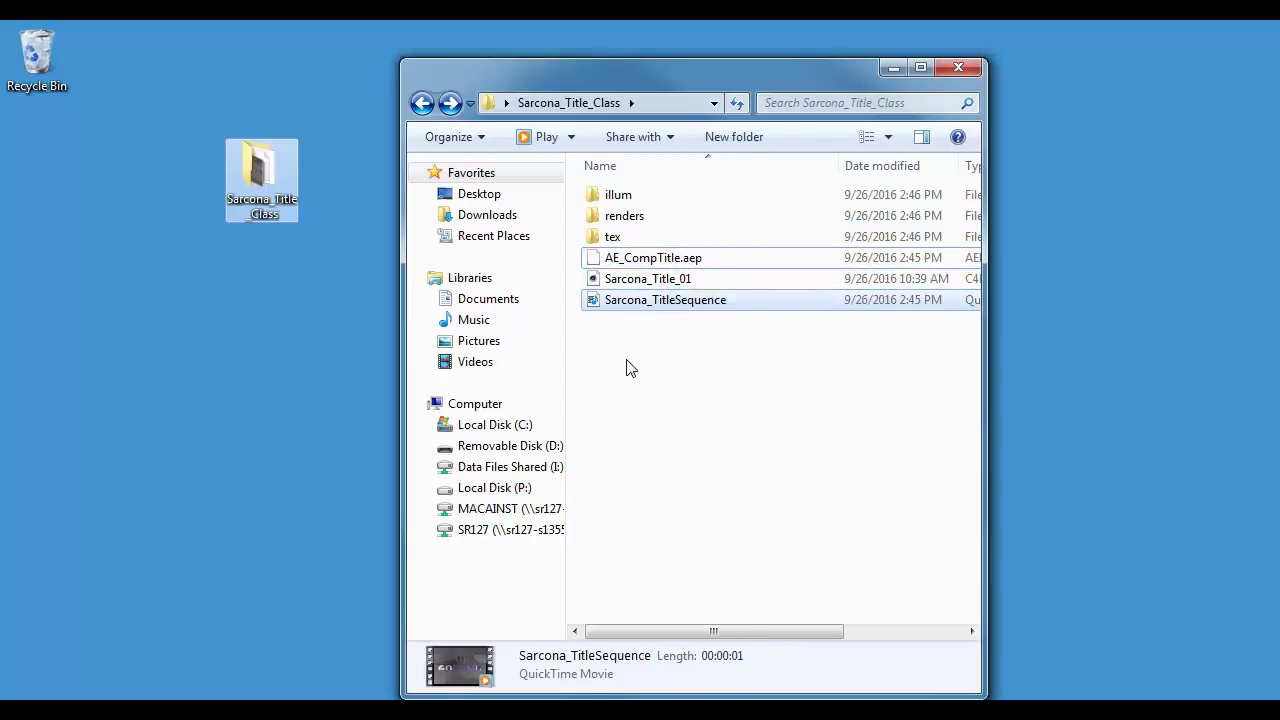
left_click(629, 366)
left_click(640, 302)
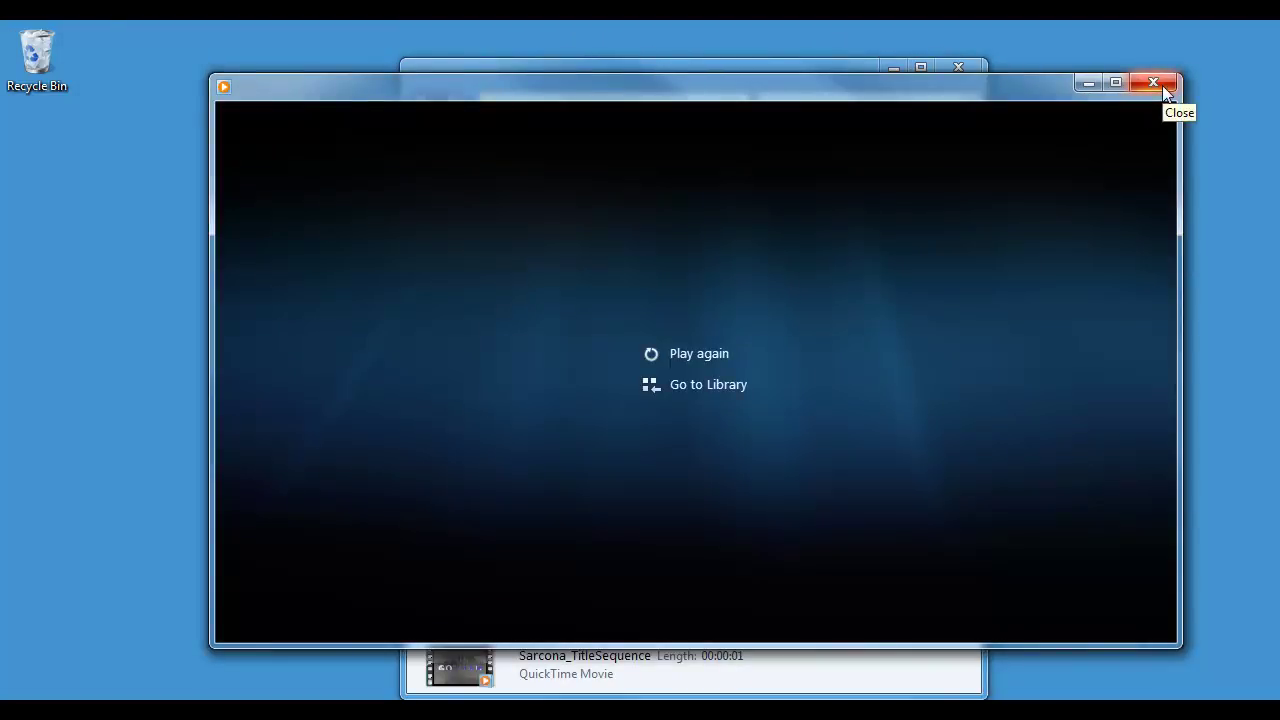
left_click(1162, 85)
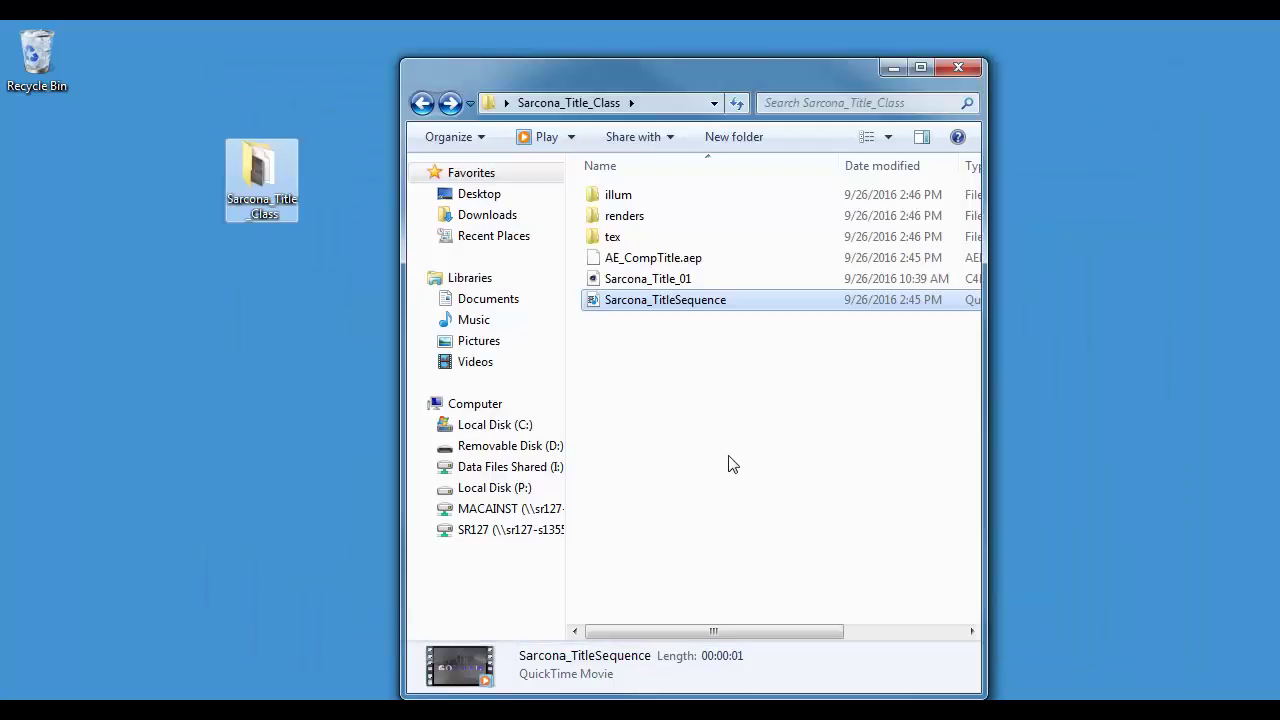
Create a new folder named TURNIN_Title inside SR127 > 2510 > MW_Sarcona
left_click(729, 463)
left_click(424, 103)
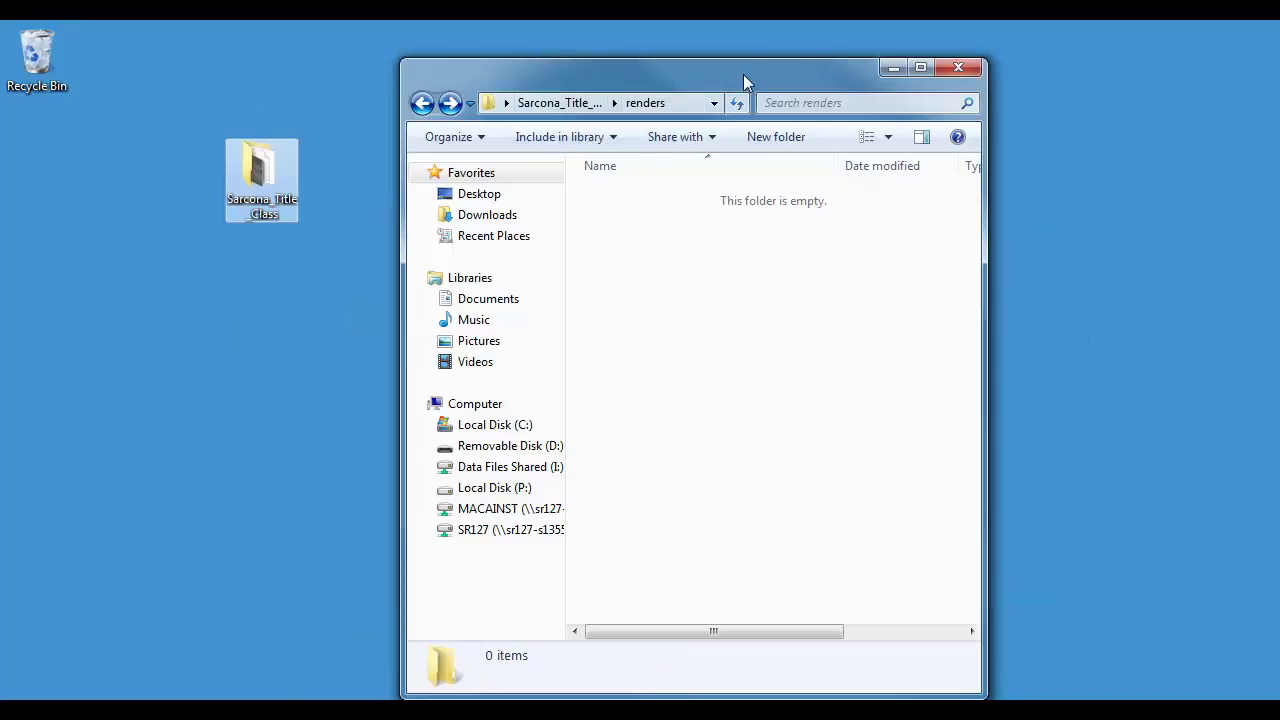
left_click(533, 527)
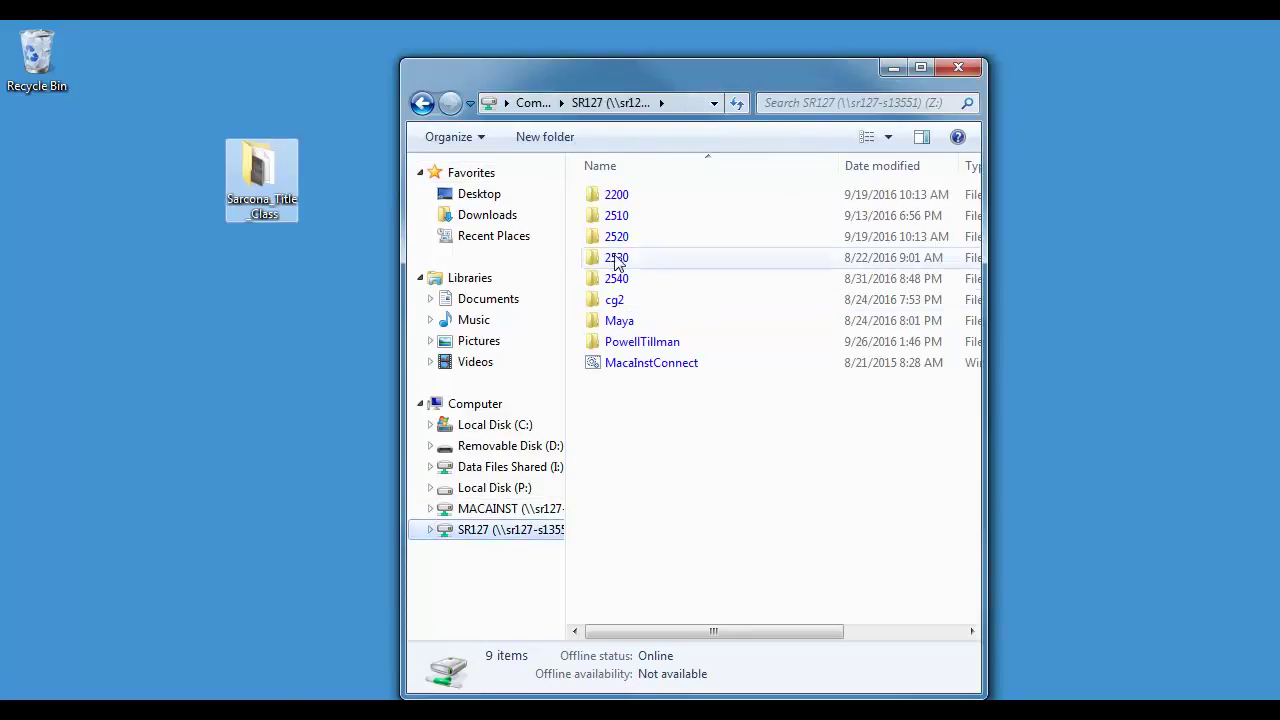
double_click(640, 212)
double_click(640, 195)
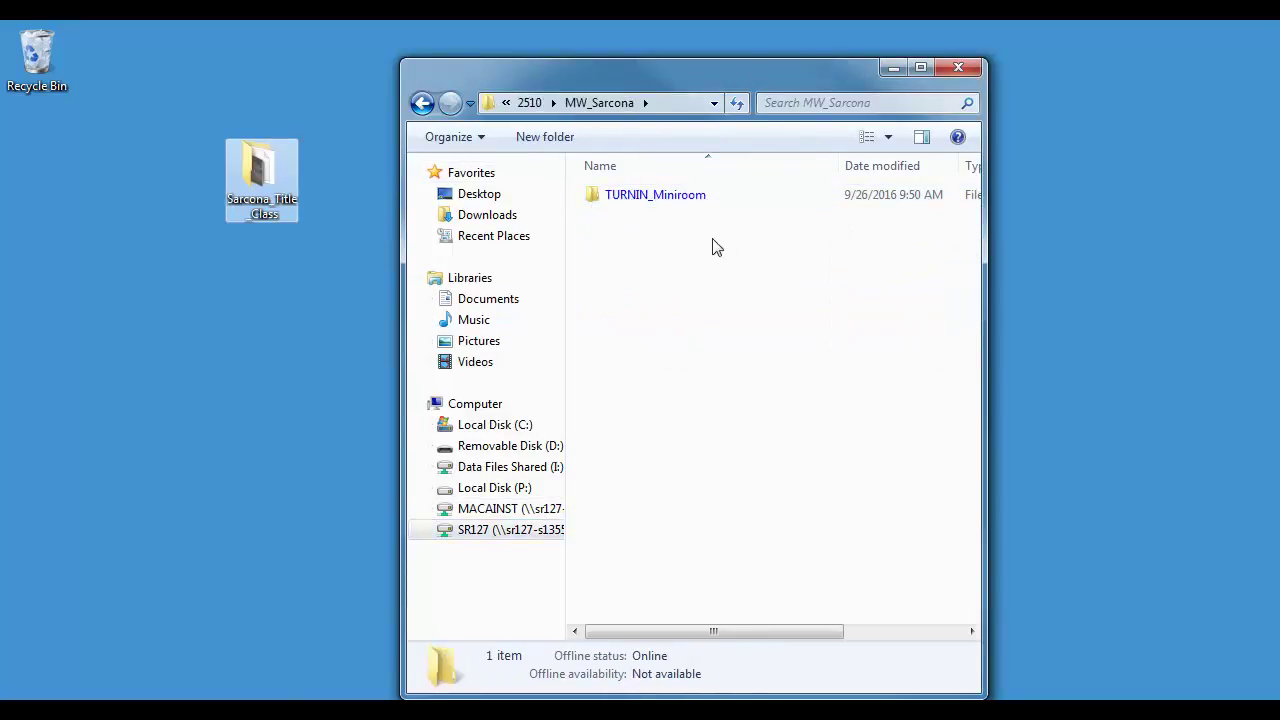
left_click(546, 138)
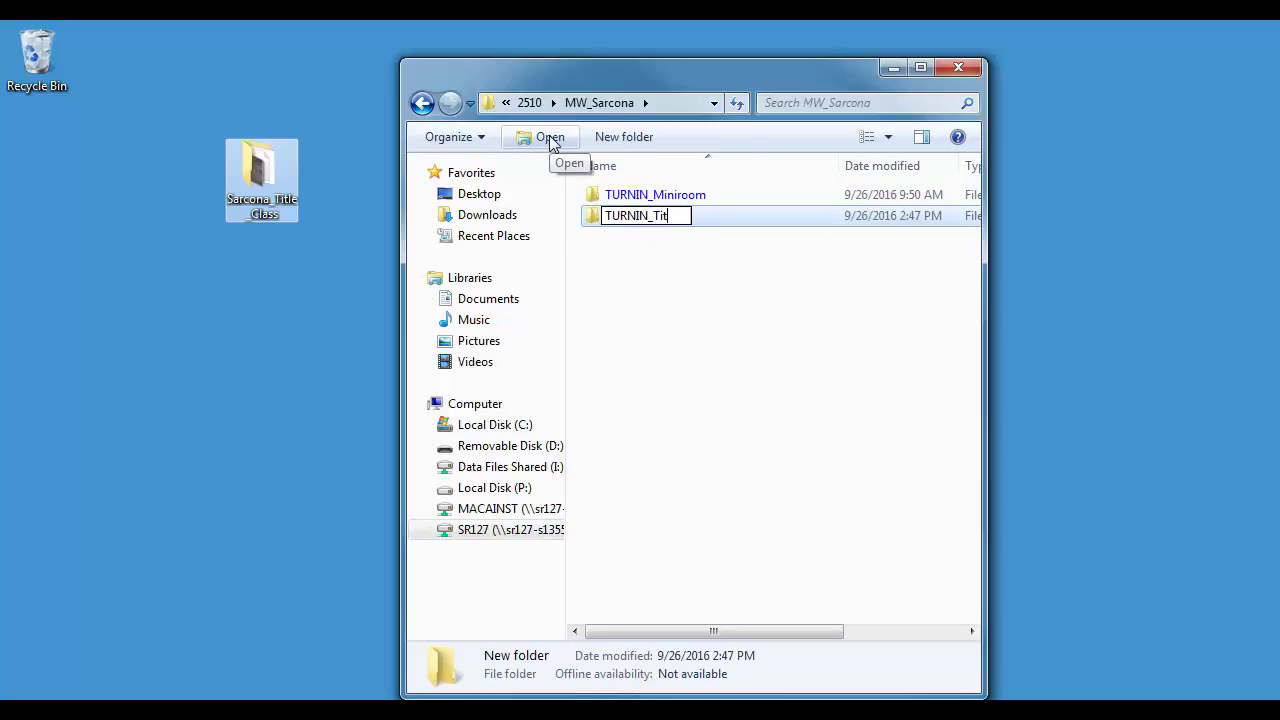
key("Return")
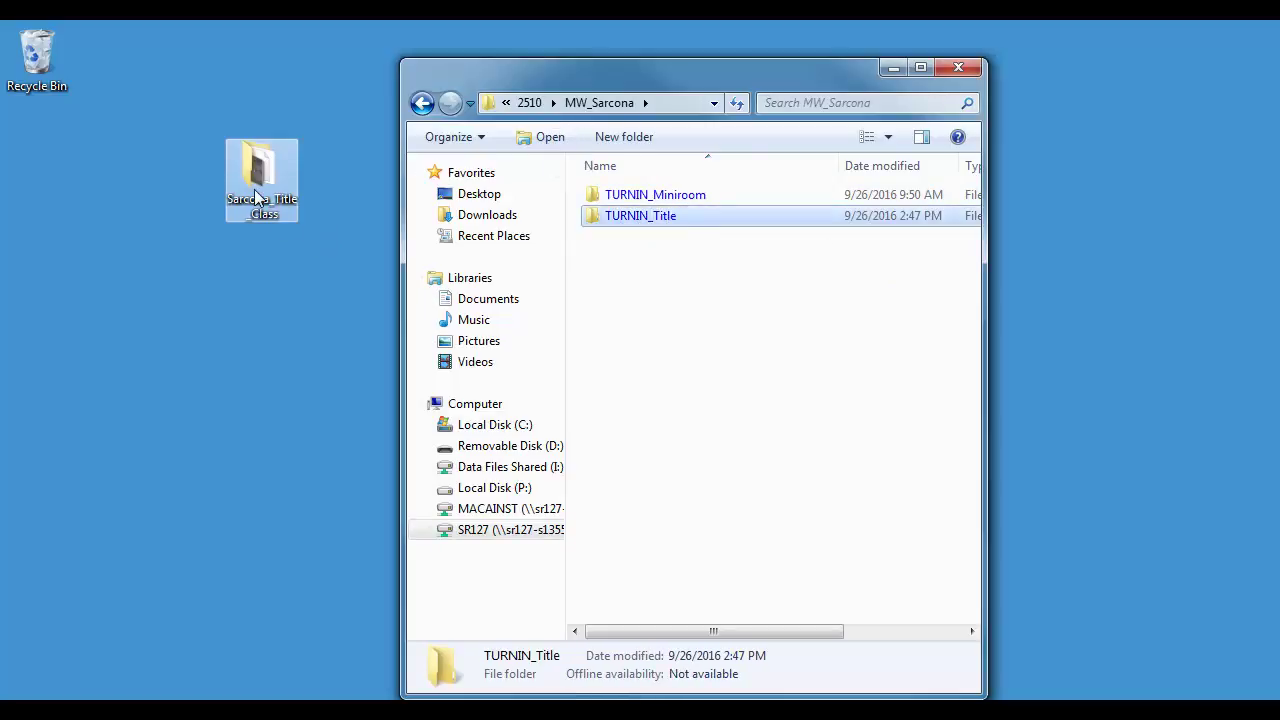
Copy the desktop Sarcona_Title_Class folder (99 items, 82.7 MB) into TURNIN_Title, then close Explorer
left_click_drag(255, 197, 632, 222)
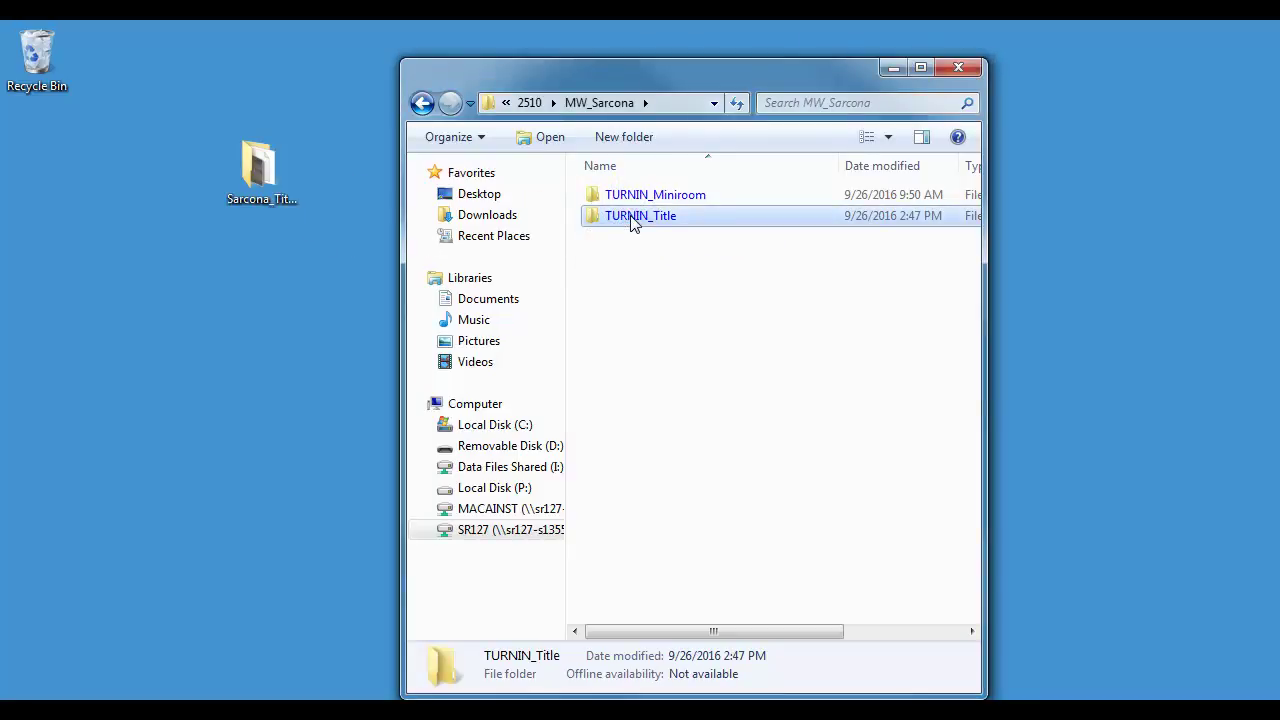
left_click_drag(617, 289, 229, 288)
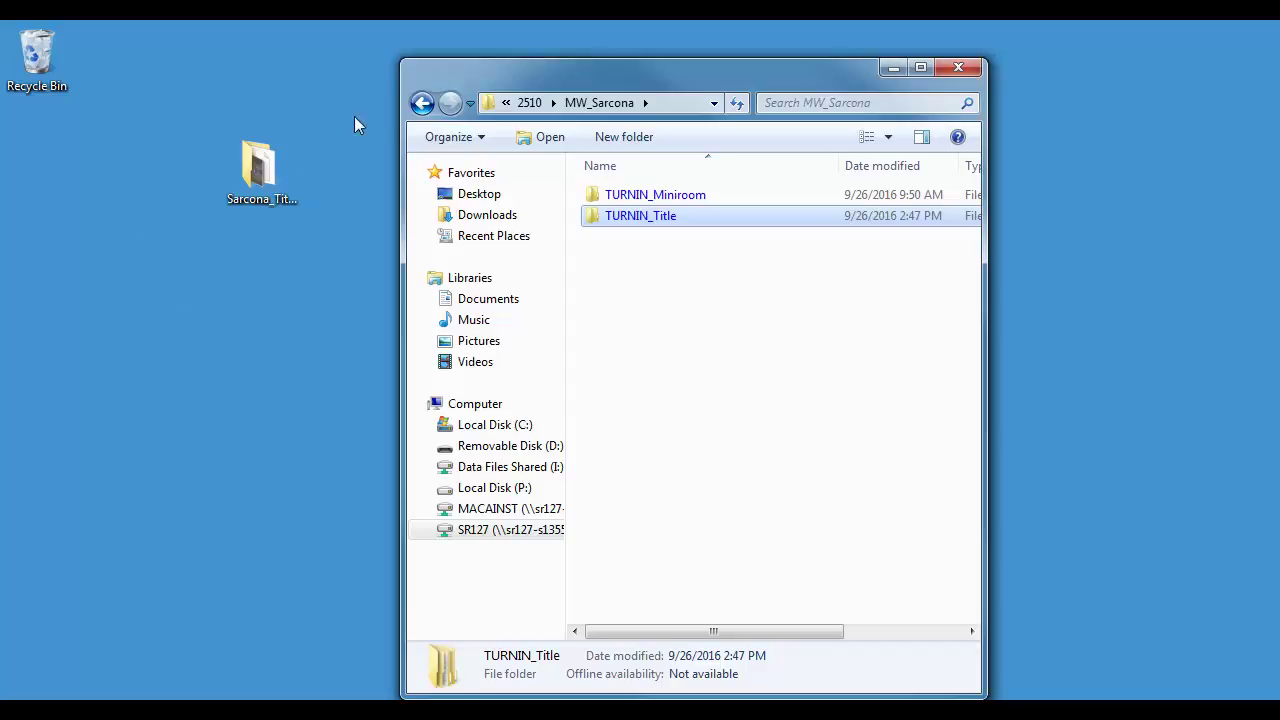
left_click(420, 105)
left_click(420, 105)
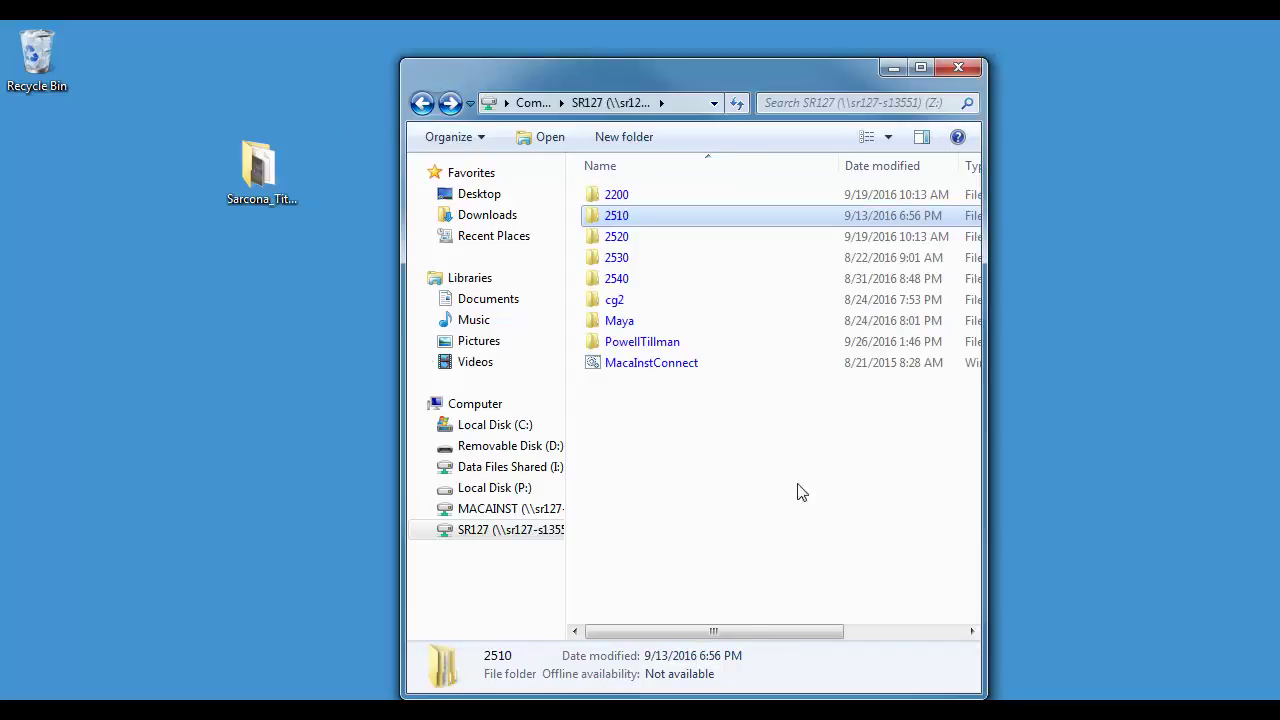
left_click(957, 70)
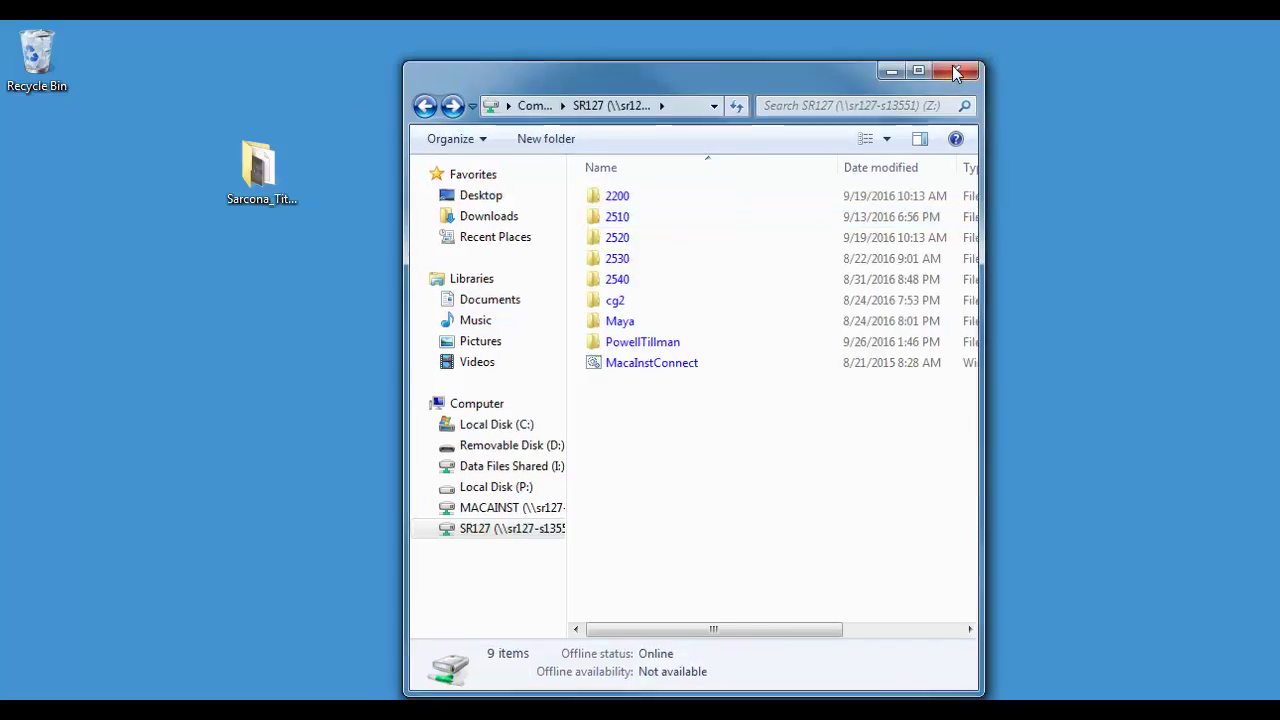